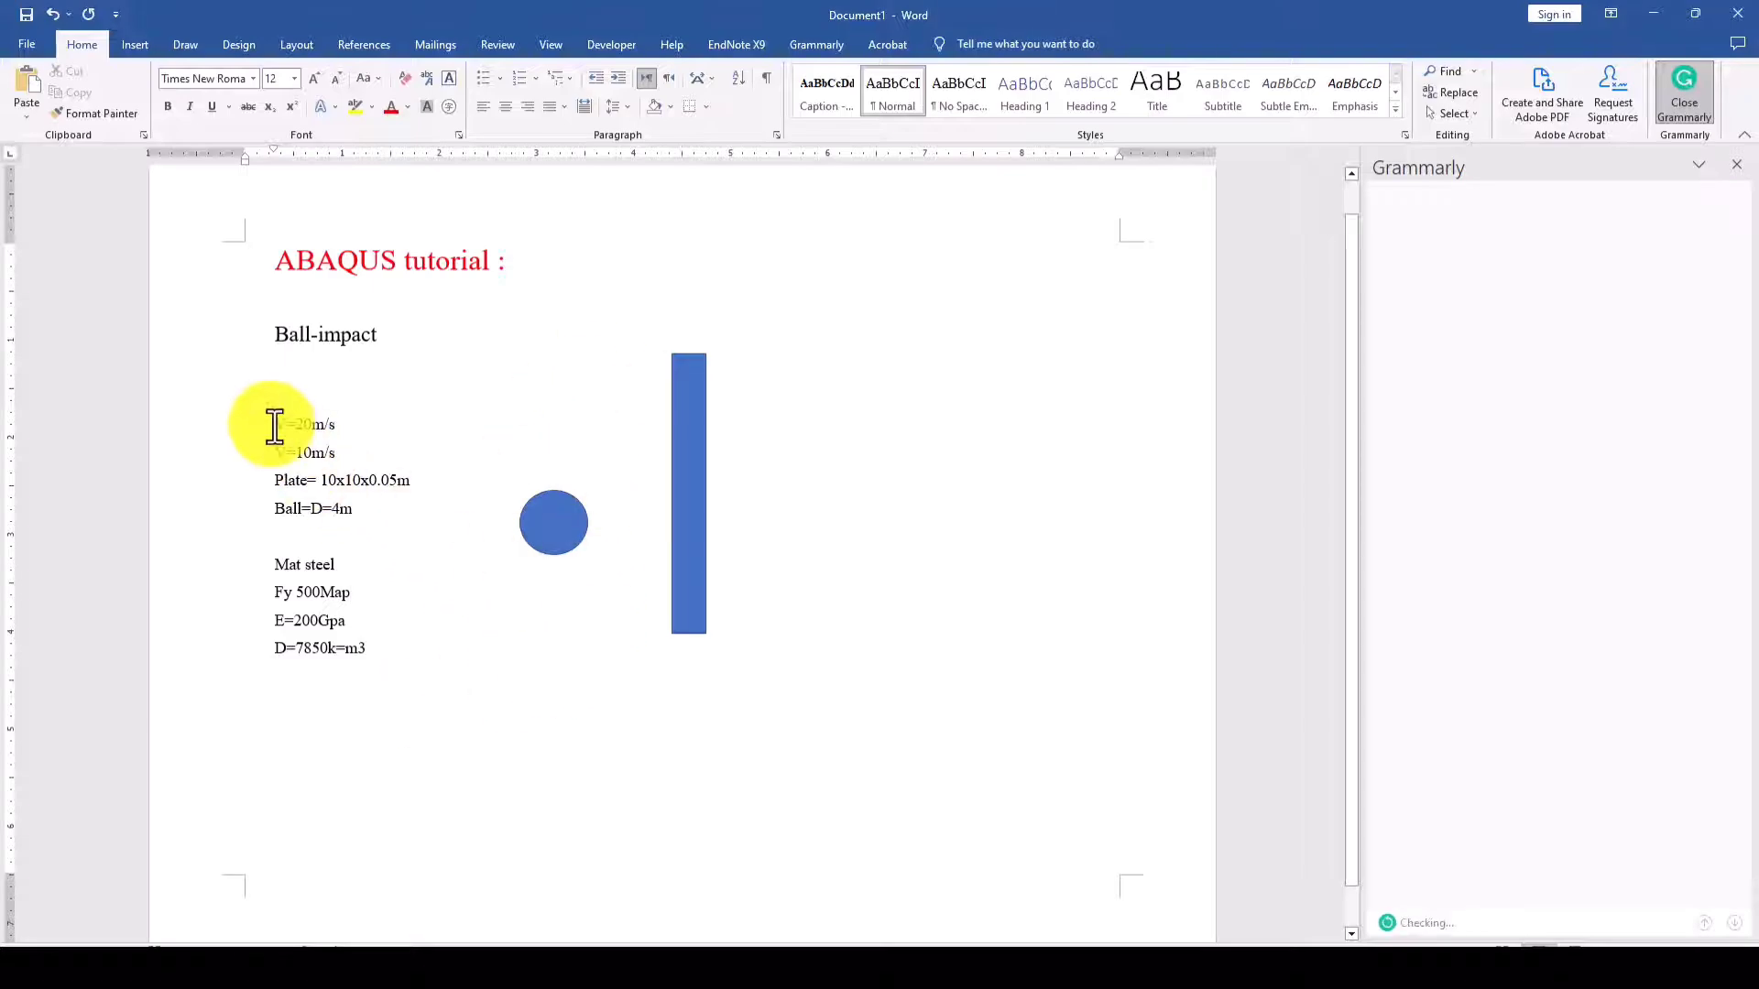
left_click_drag(275, 424, 339, 424)
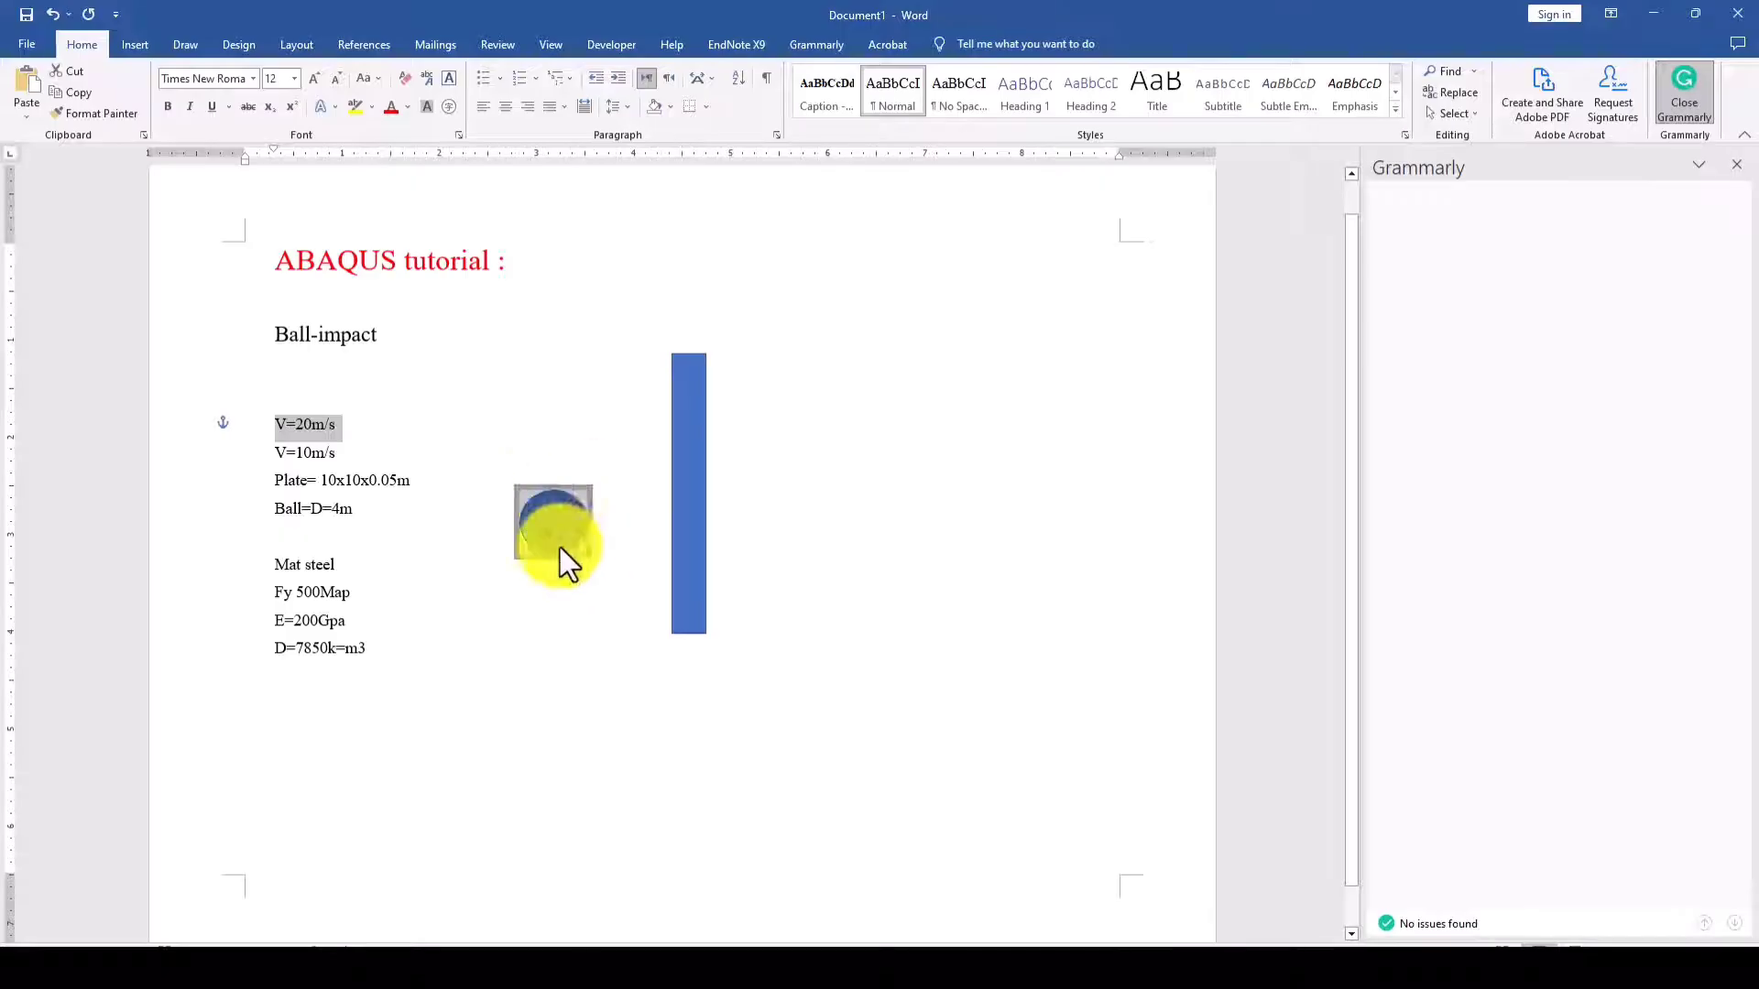
left_click_drag(342, 452, 282, 451)
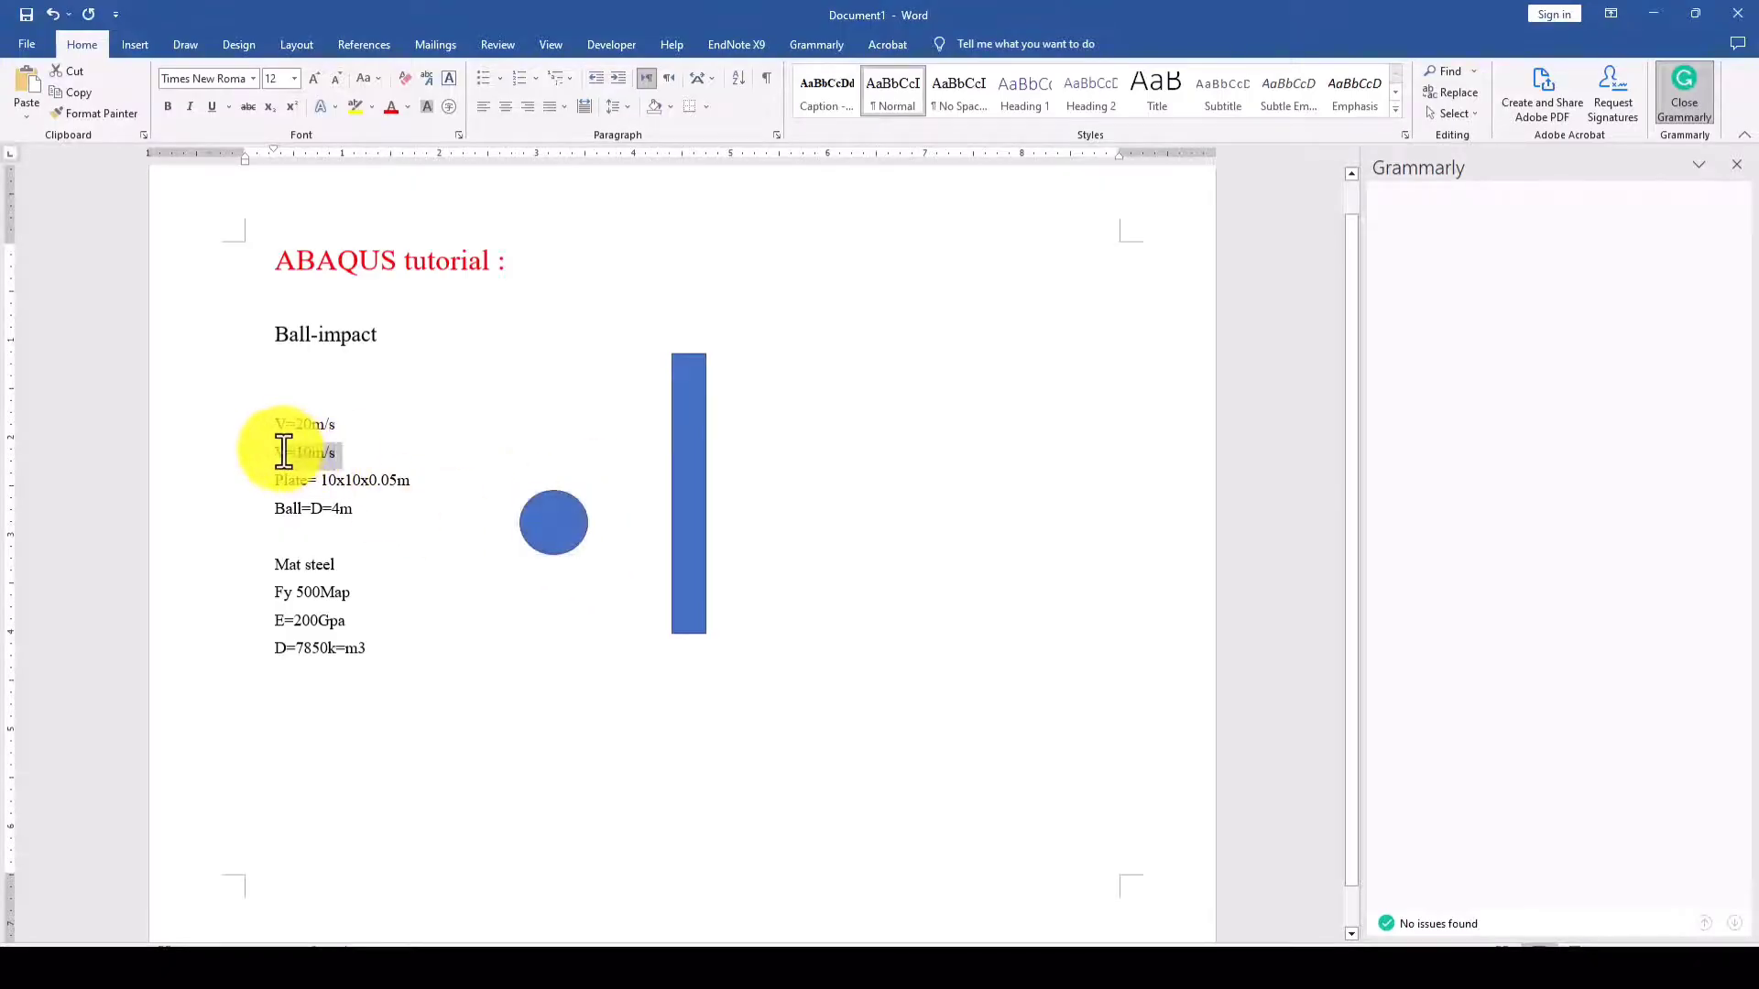
left_click(362, 480)
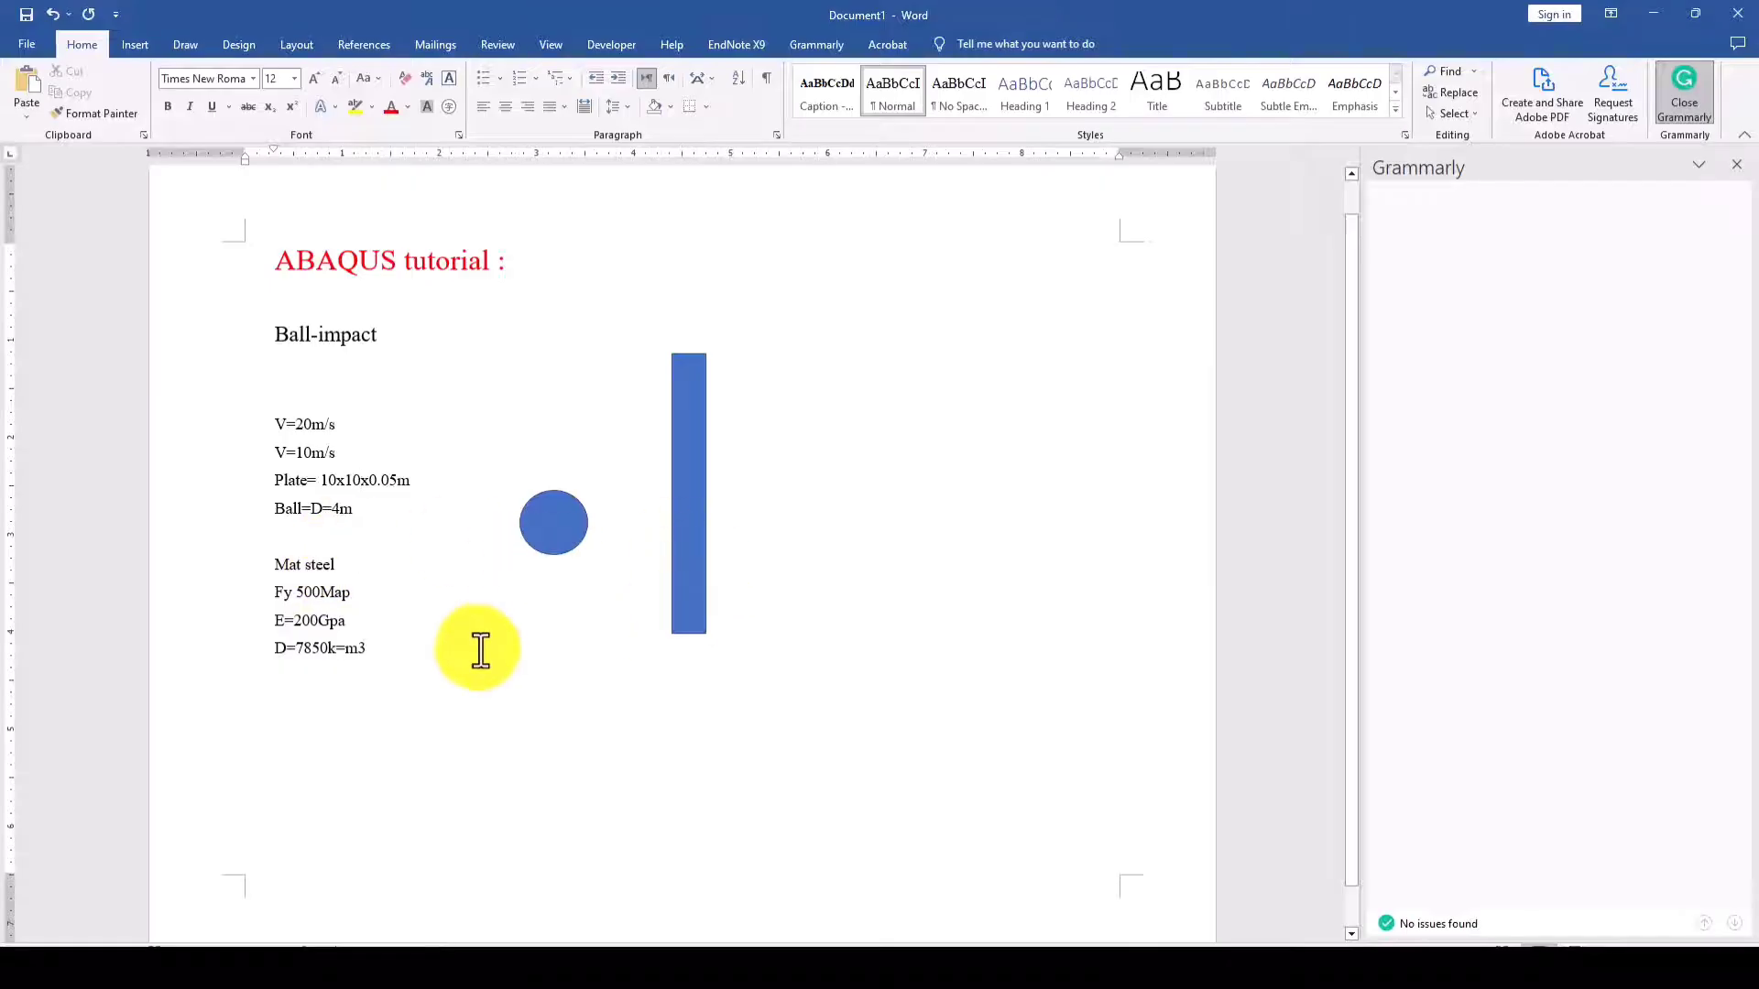
left_click_drag(274, 592, 345, 594)
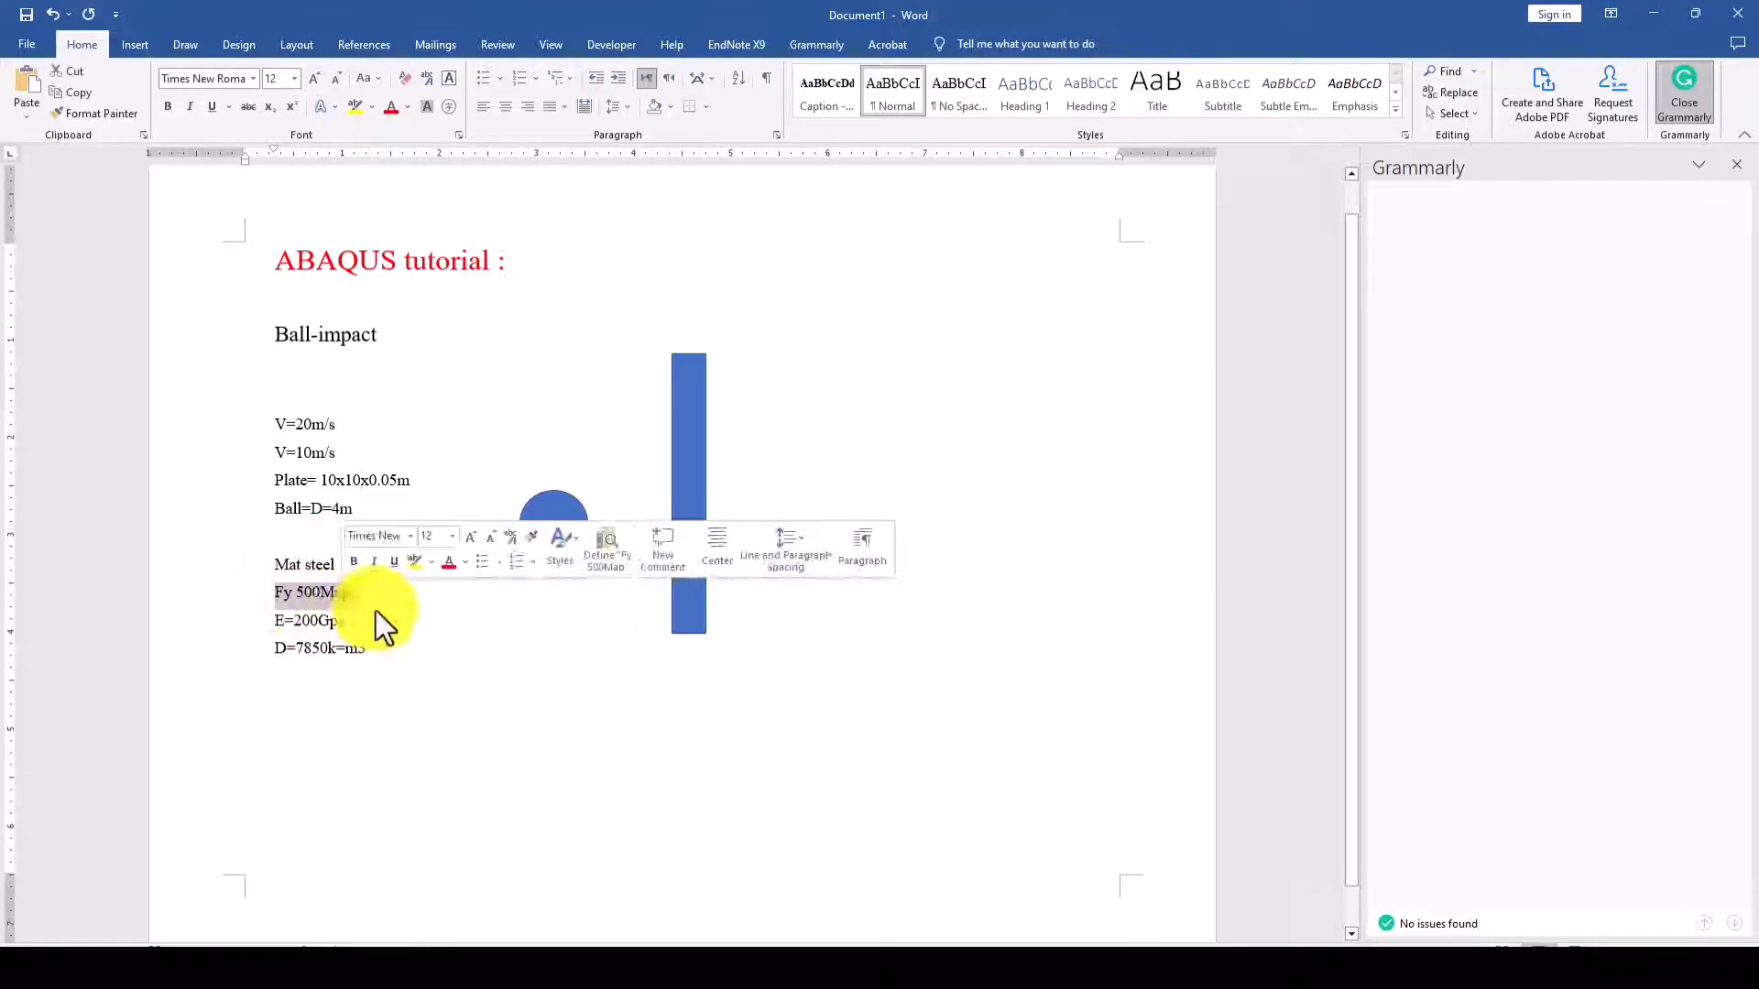
left_click(352, 602)
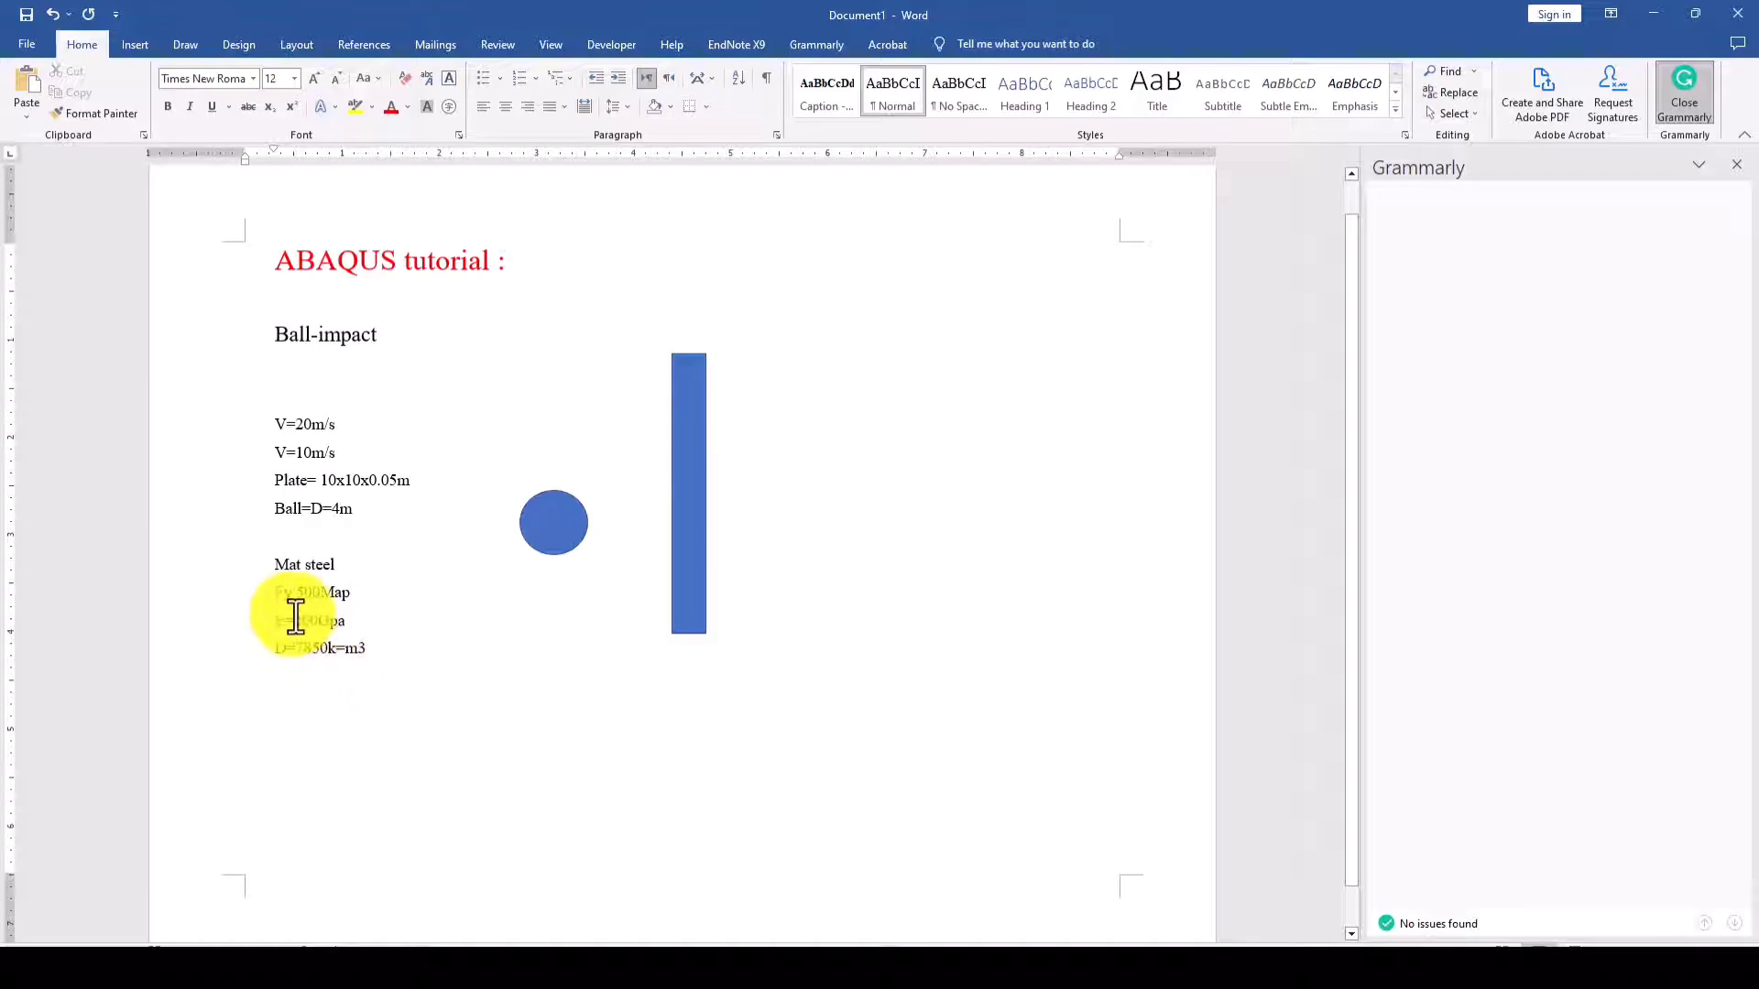
- Add the value 0.3 after "E=200Gpa" in the steel material notes
left_click_drag(283, 620, 350, 619)
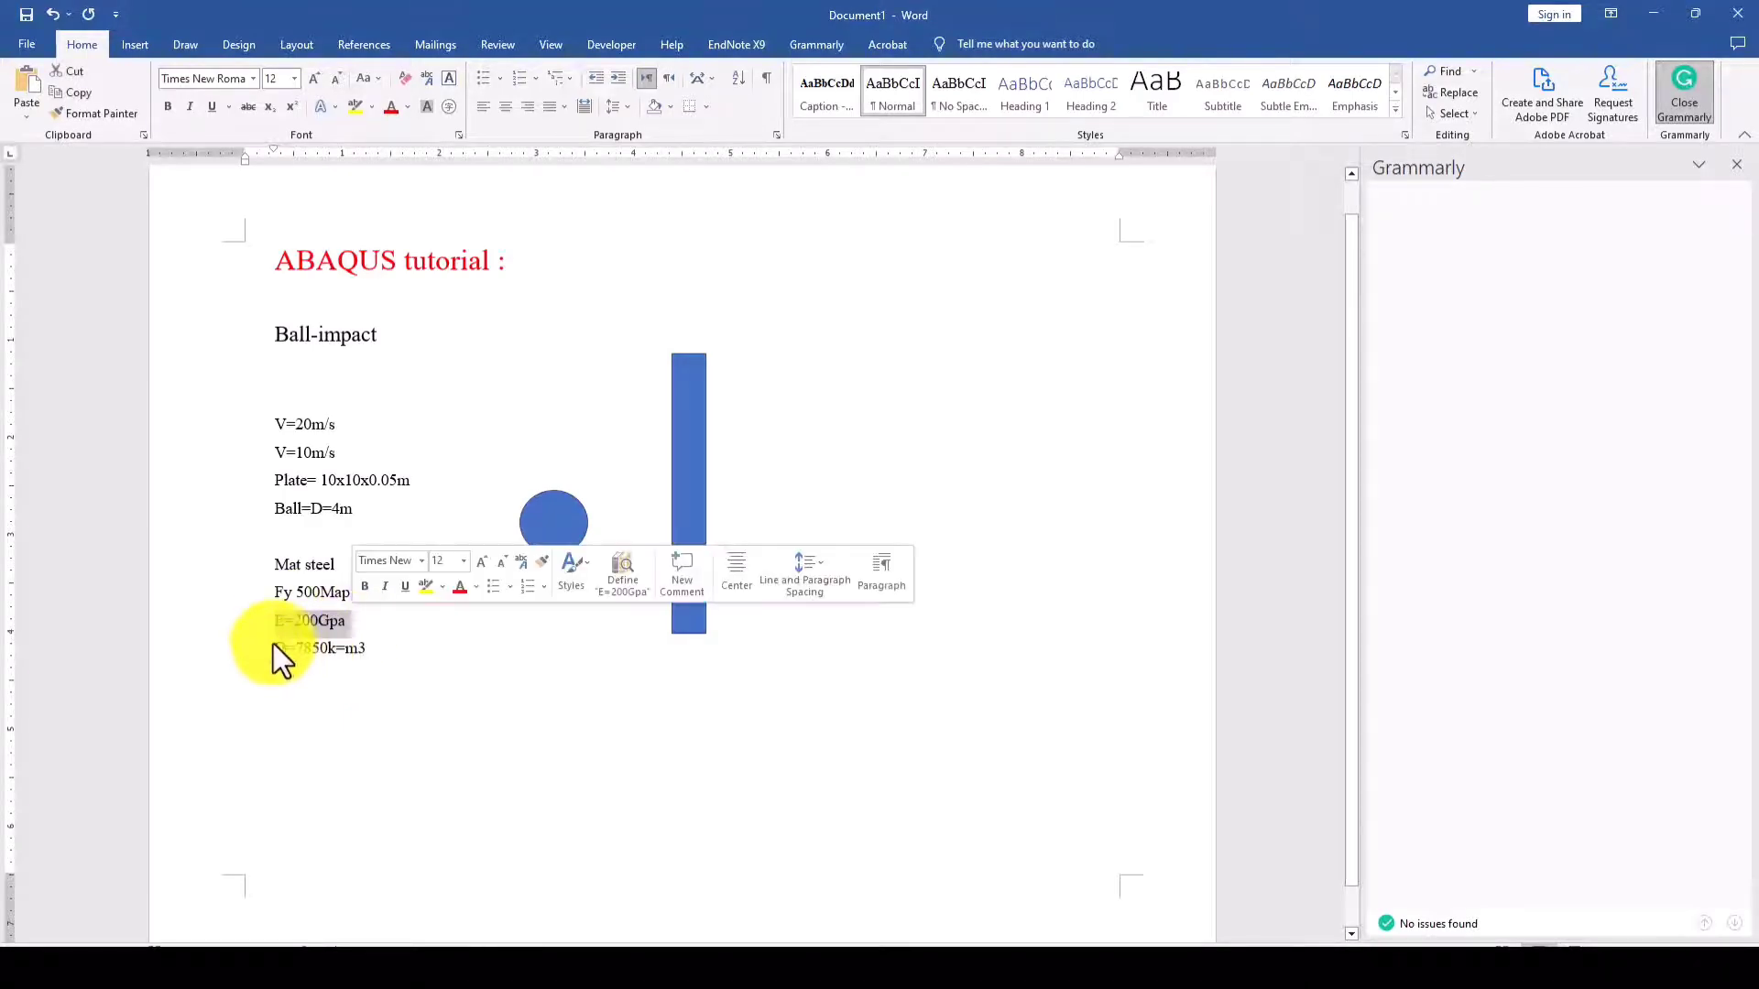
left_click(364, 622)
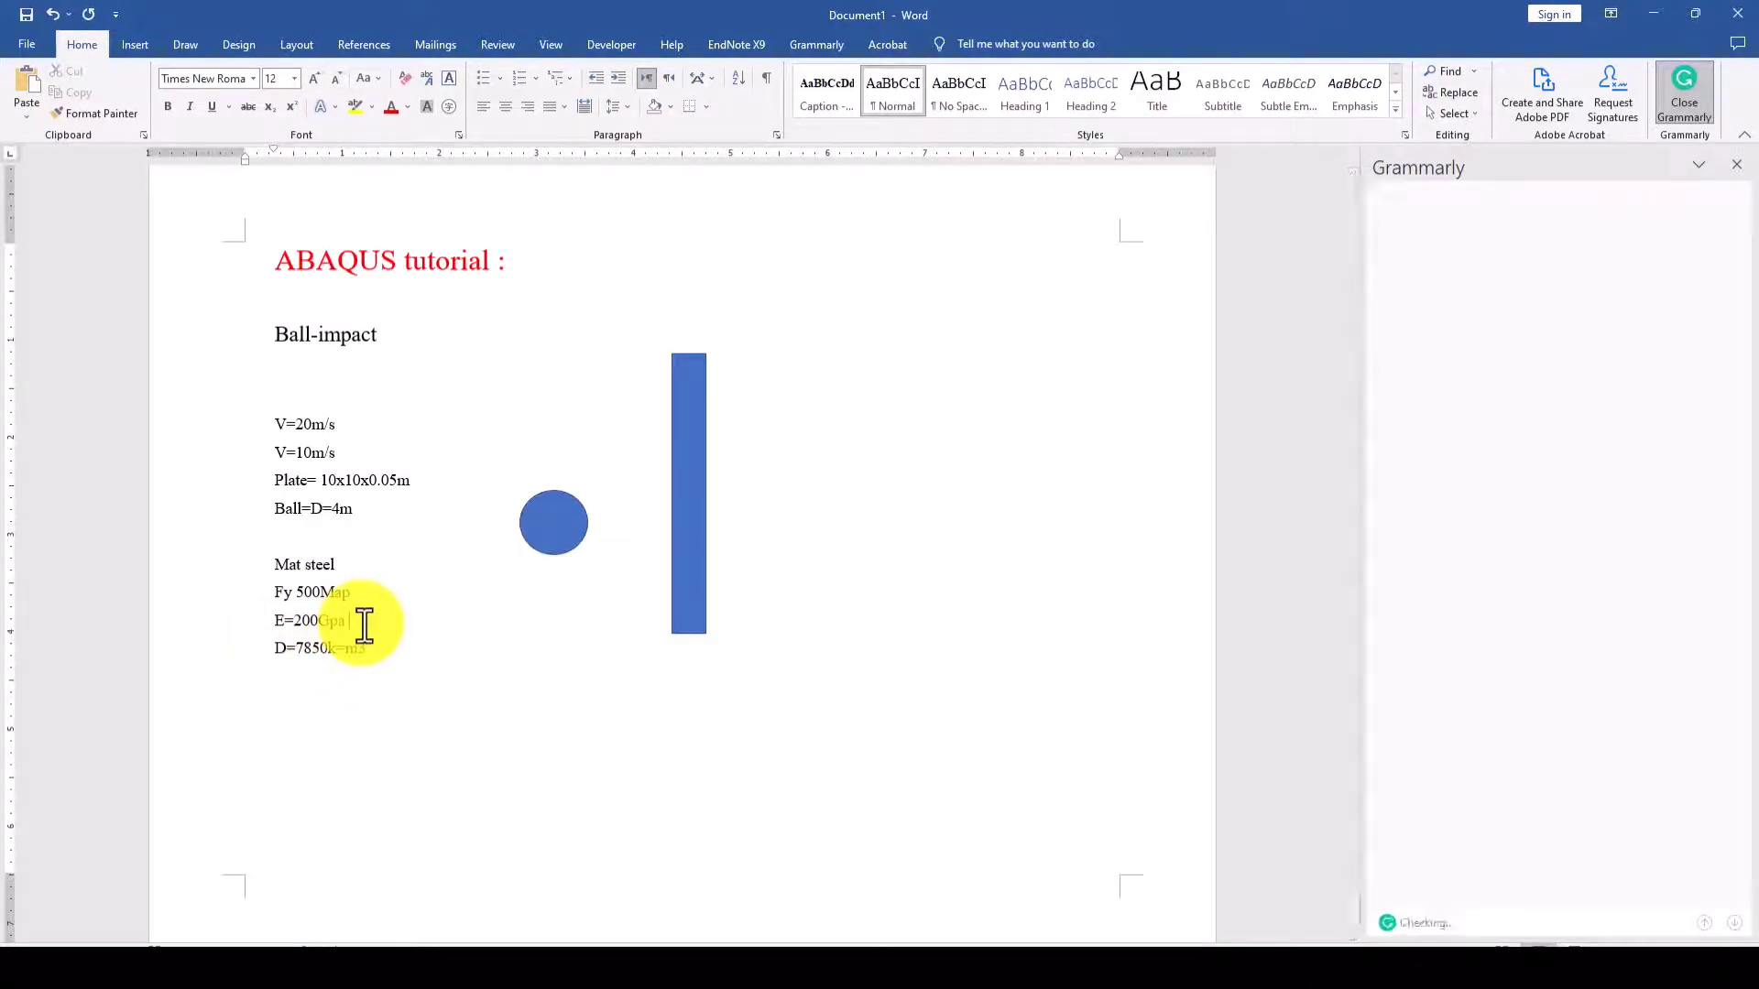
type("0.3")
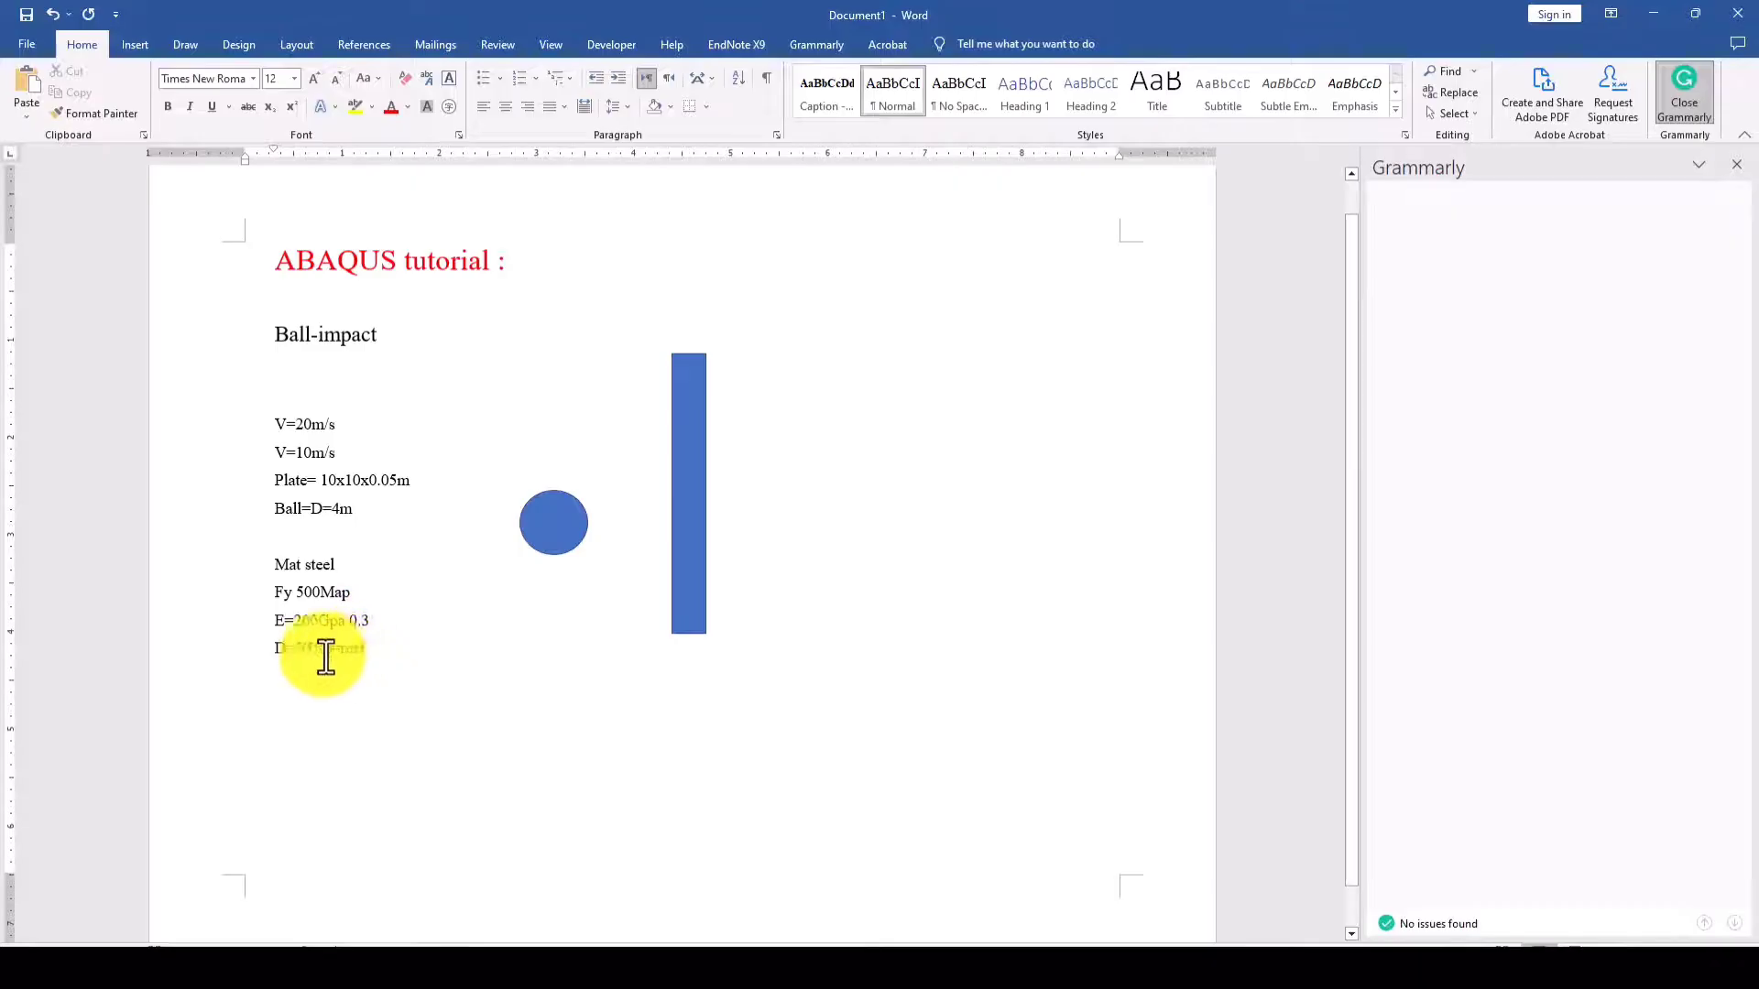
- Correct the density line in the material notes to read "D=7850k/m3"
left_click_drag(276, 647, 364, 649)
left_click(345, 655)
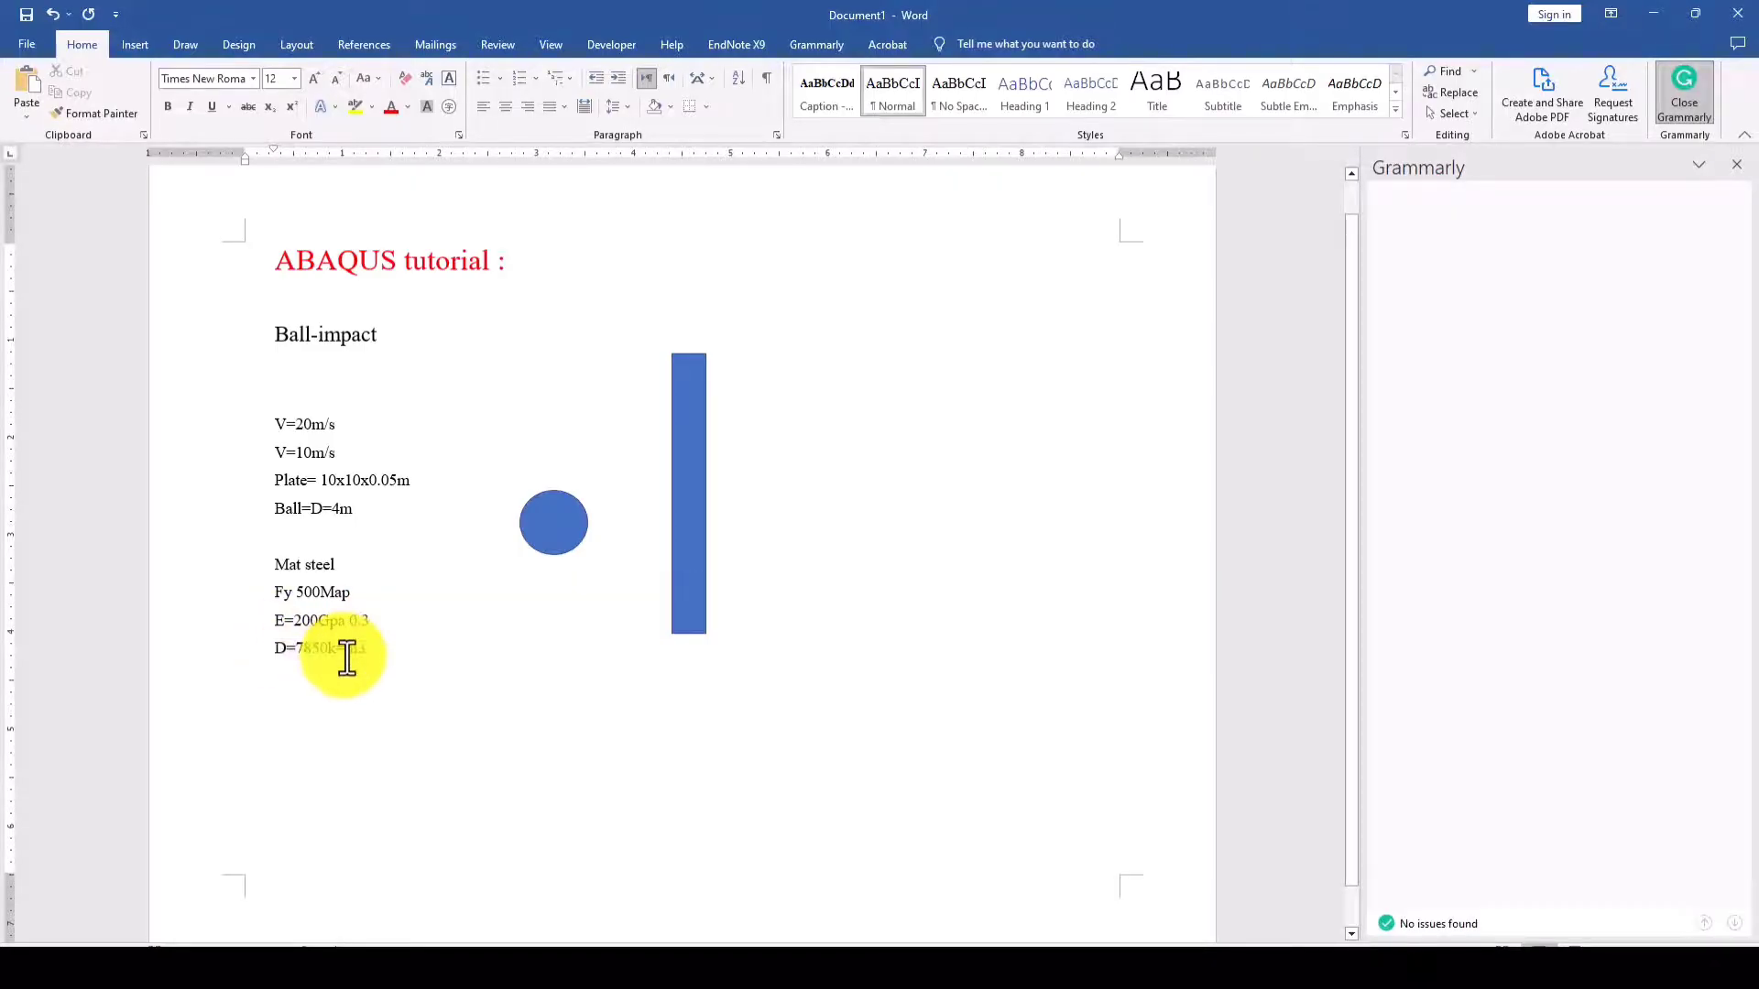
left_click(510, 566)
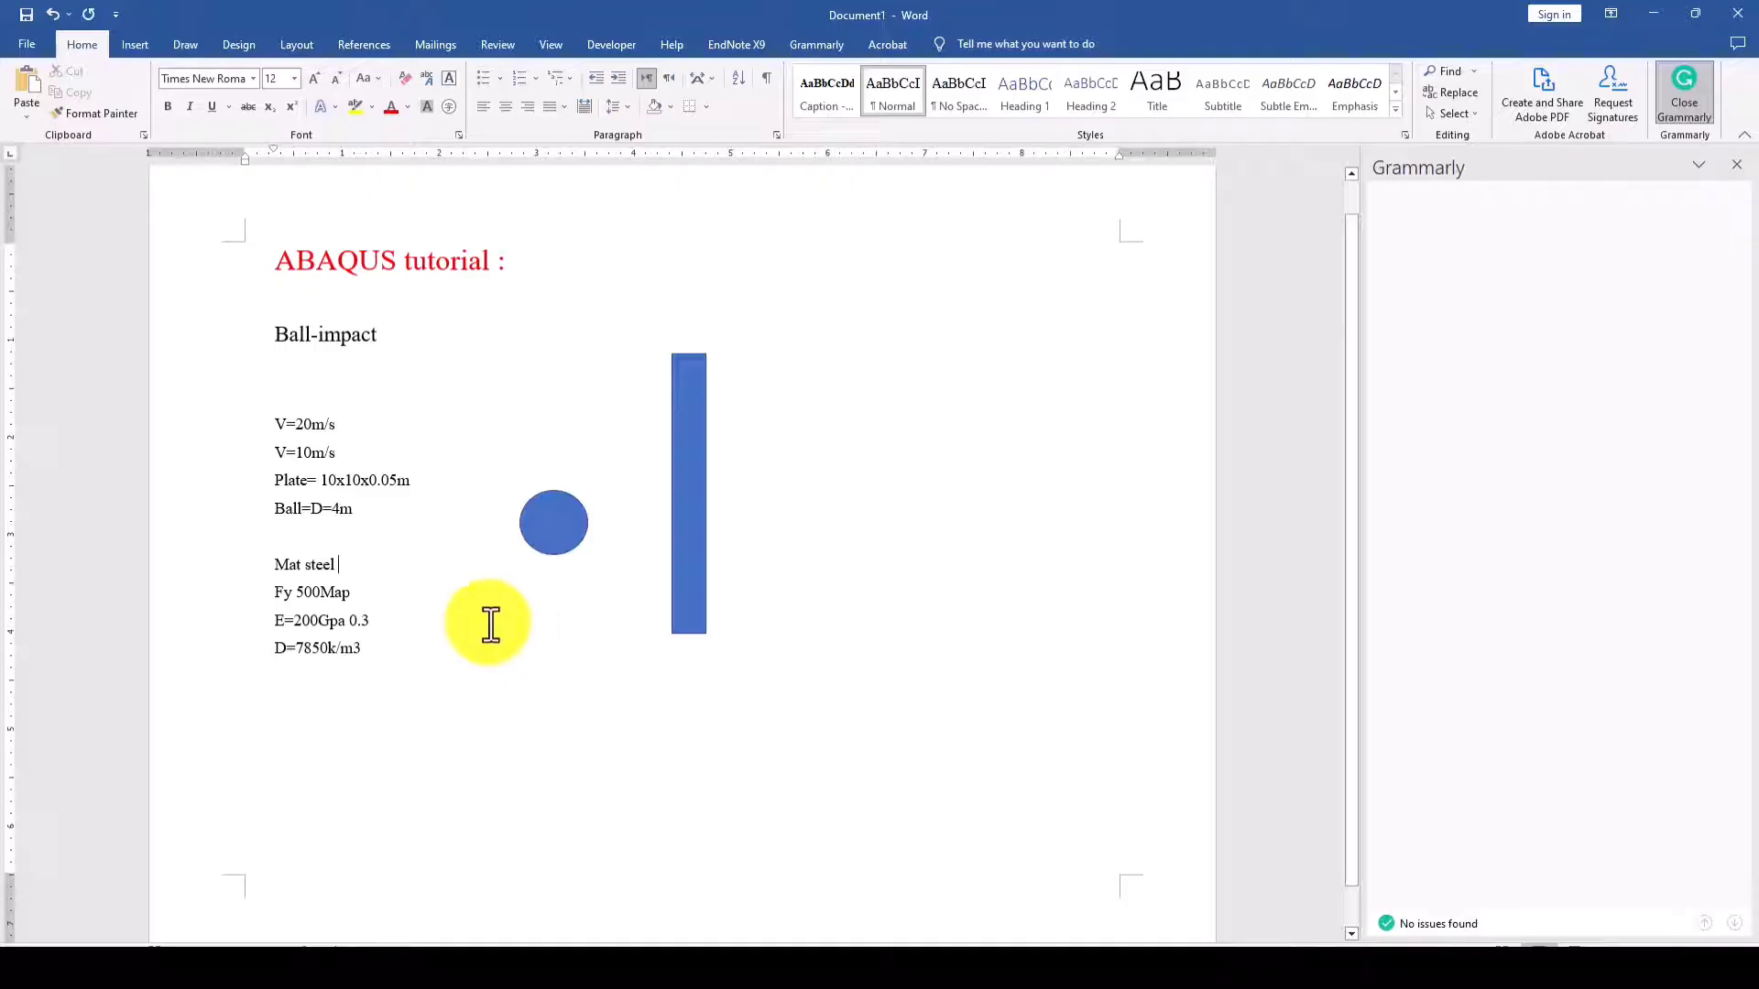
left_click(346, 682)
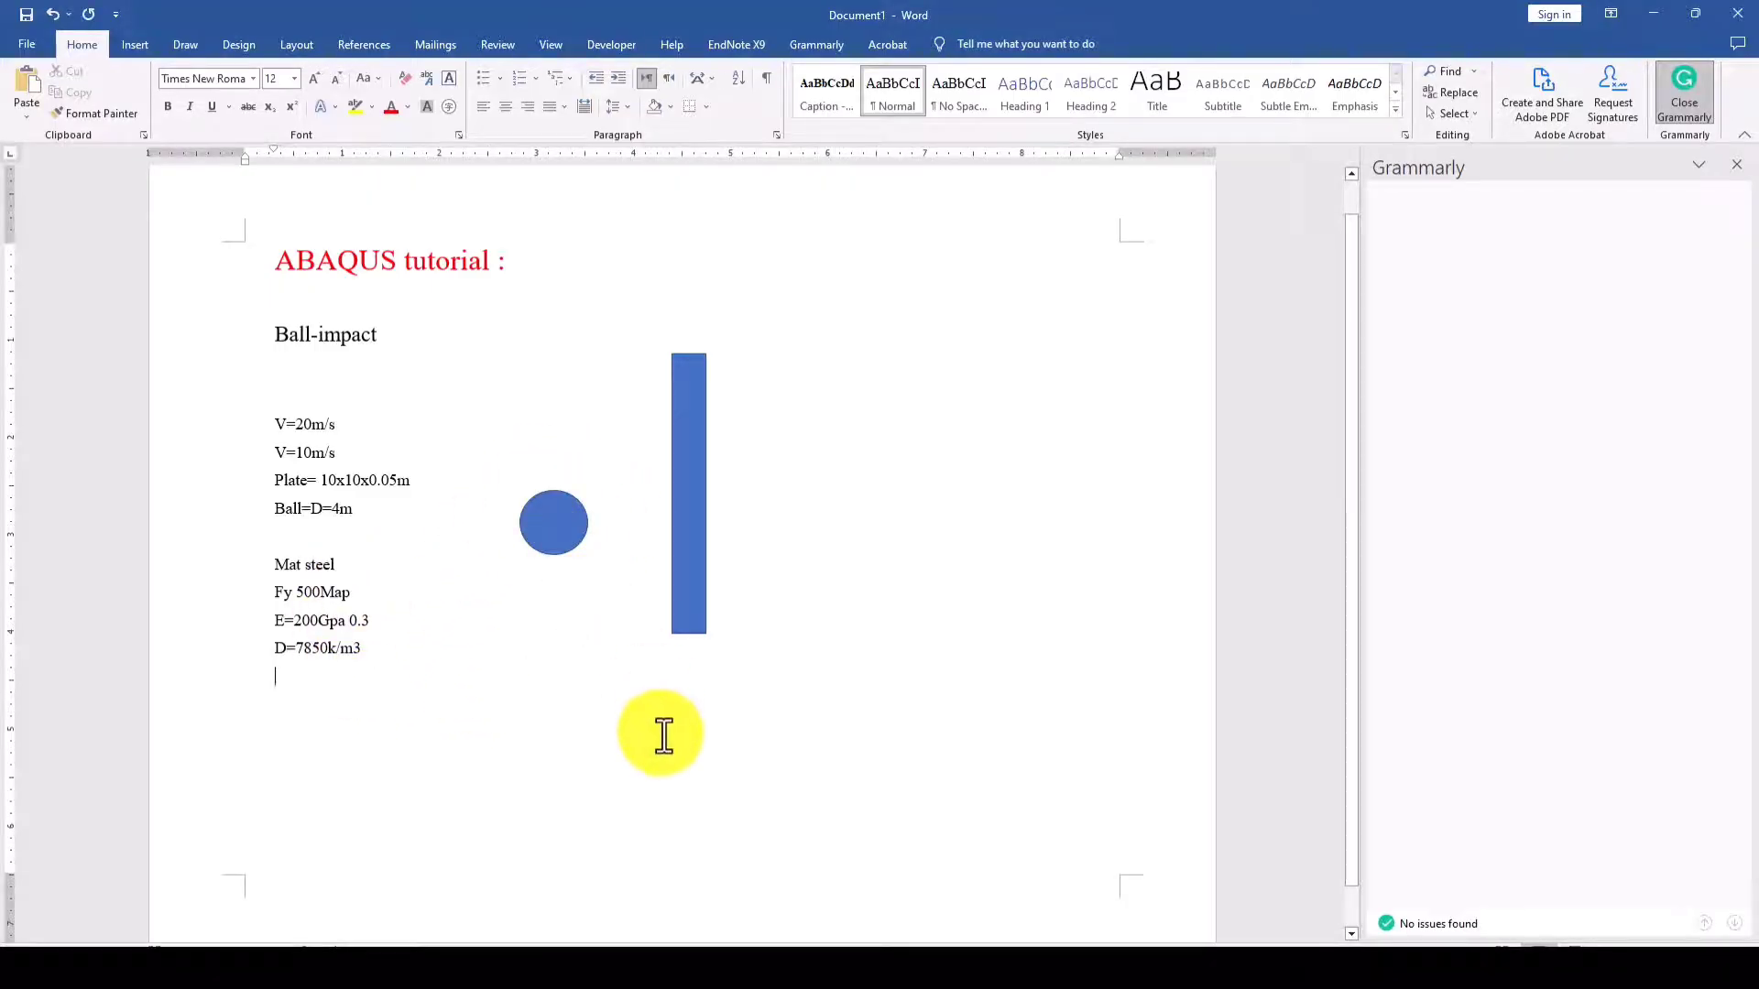
- Switch to Abaqus/CAE and close the plate's section editor and the section manager without changes
left_click(660, 968)
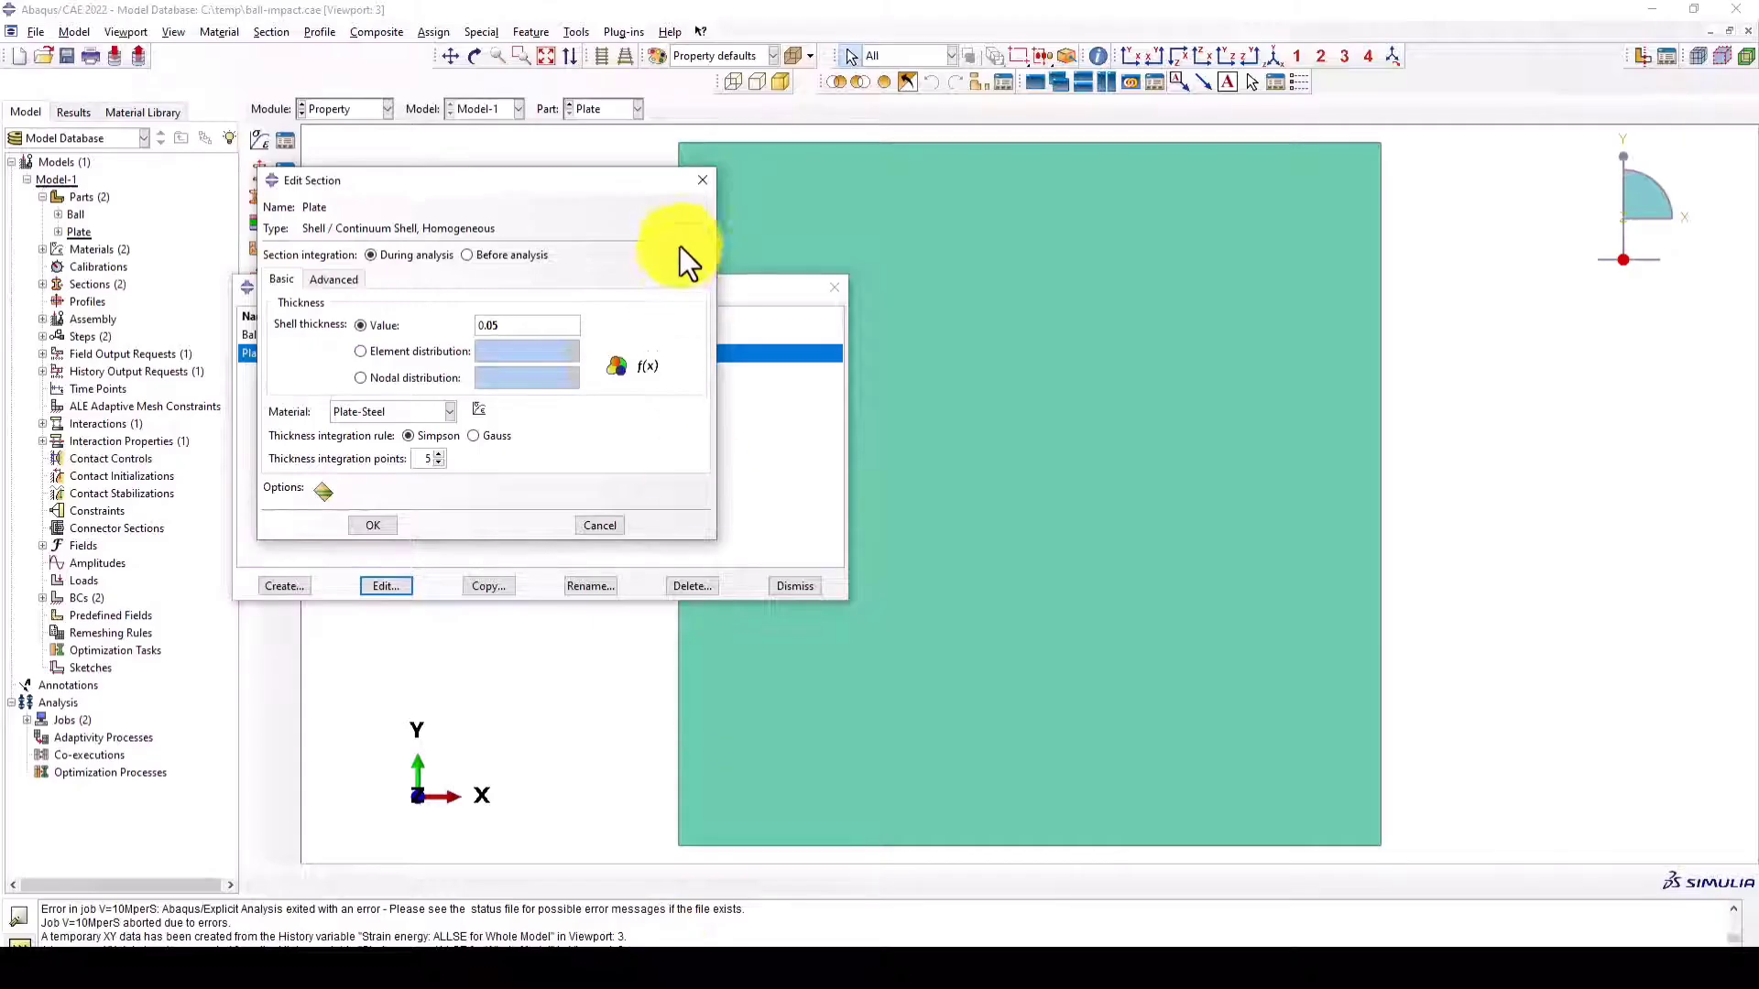
left_click(702, 179)
left_click(834, 288)
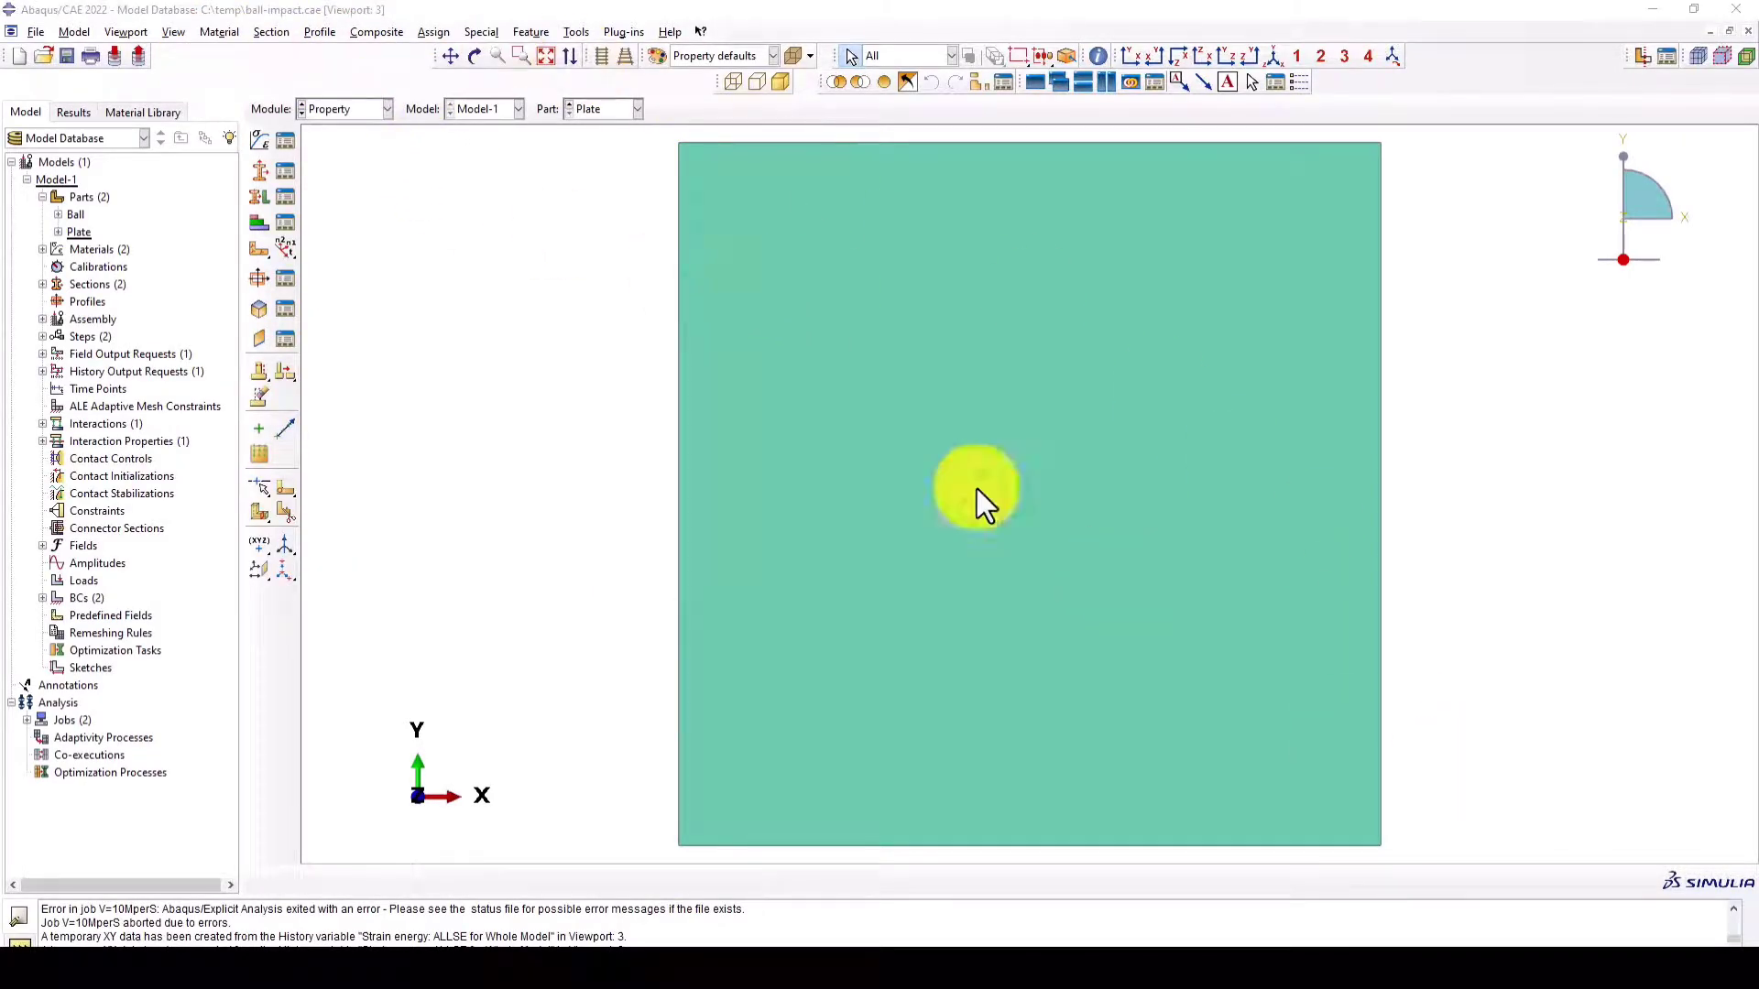
- Create a new model database, saving the changes to ball-impact.cae
left_click(378, 112)
left_click(343, 99)
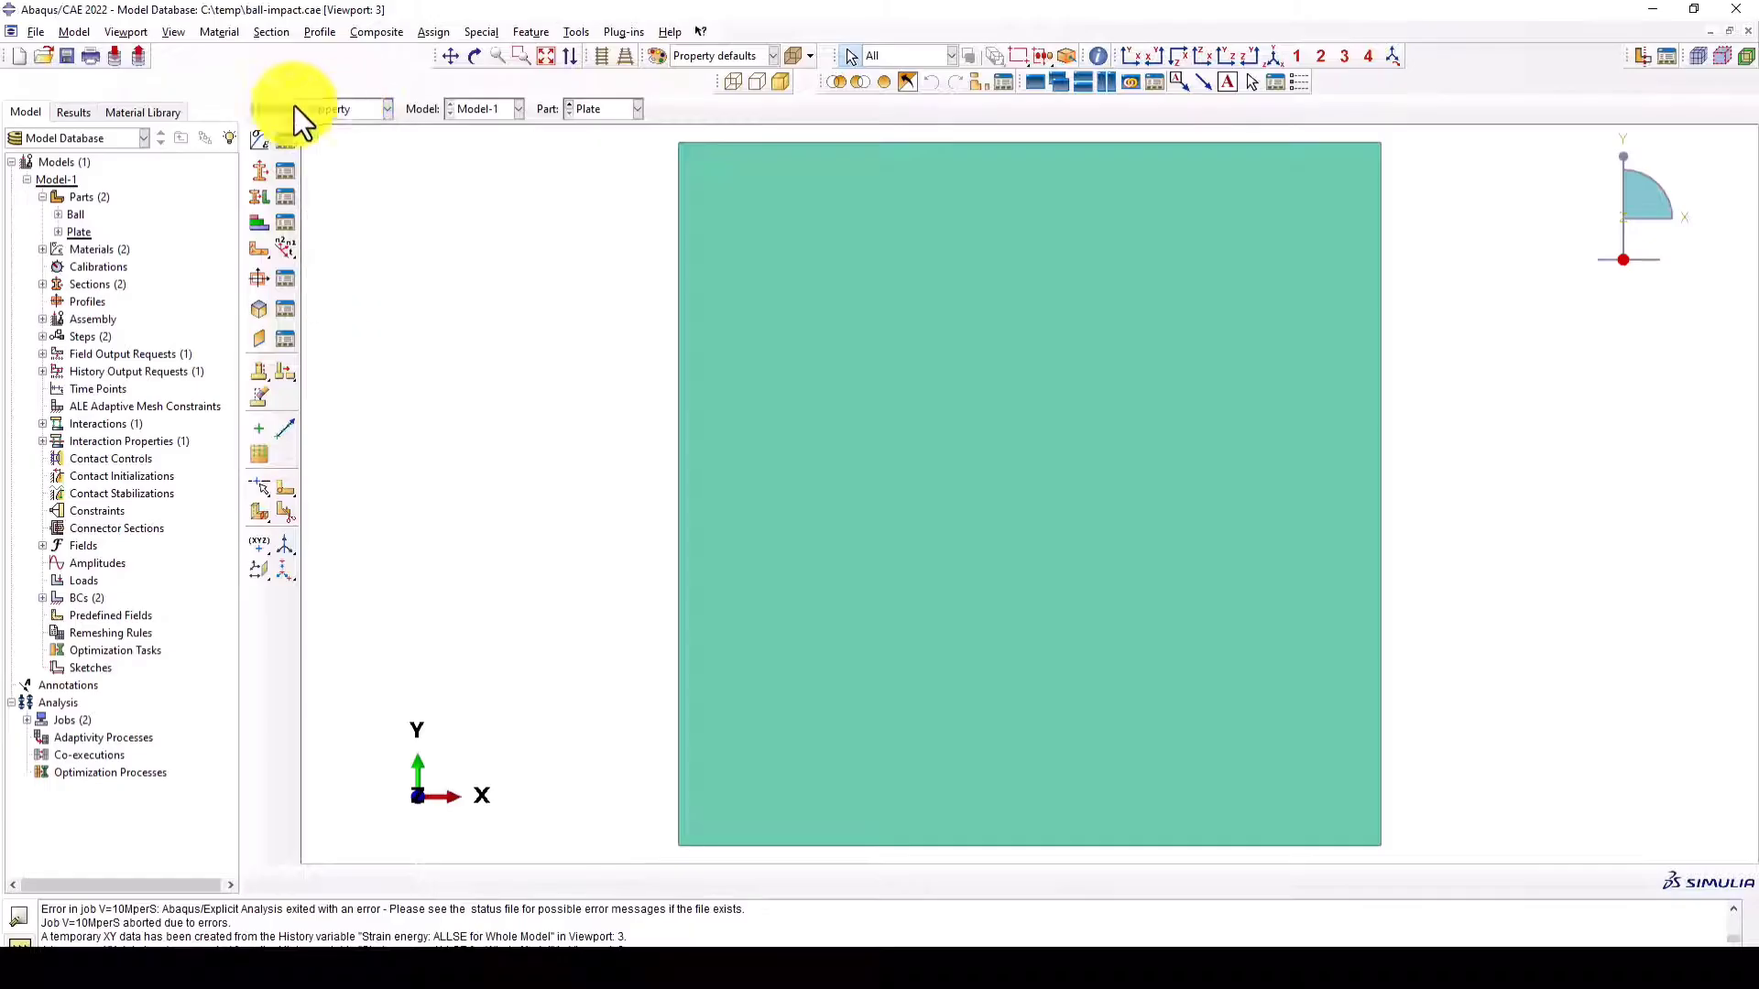
left_click(22, 53)
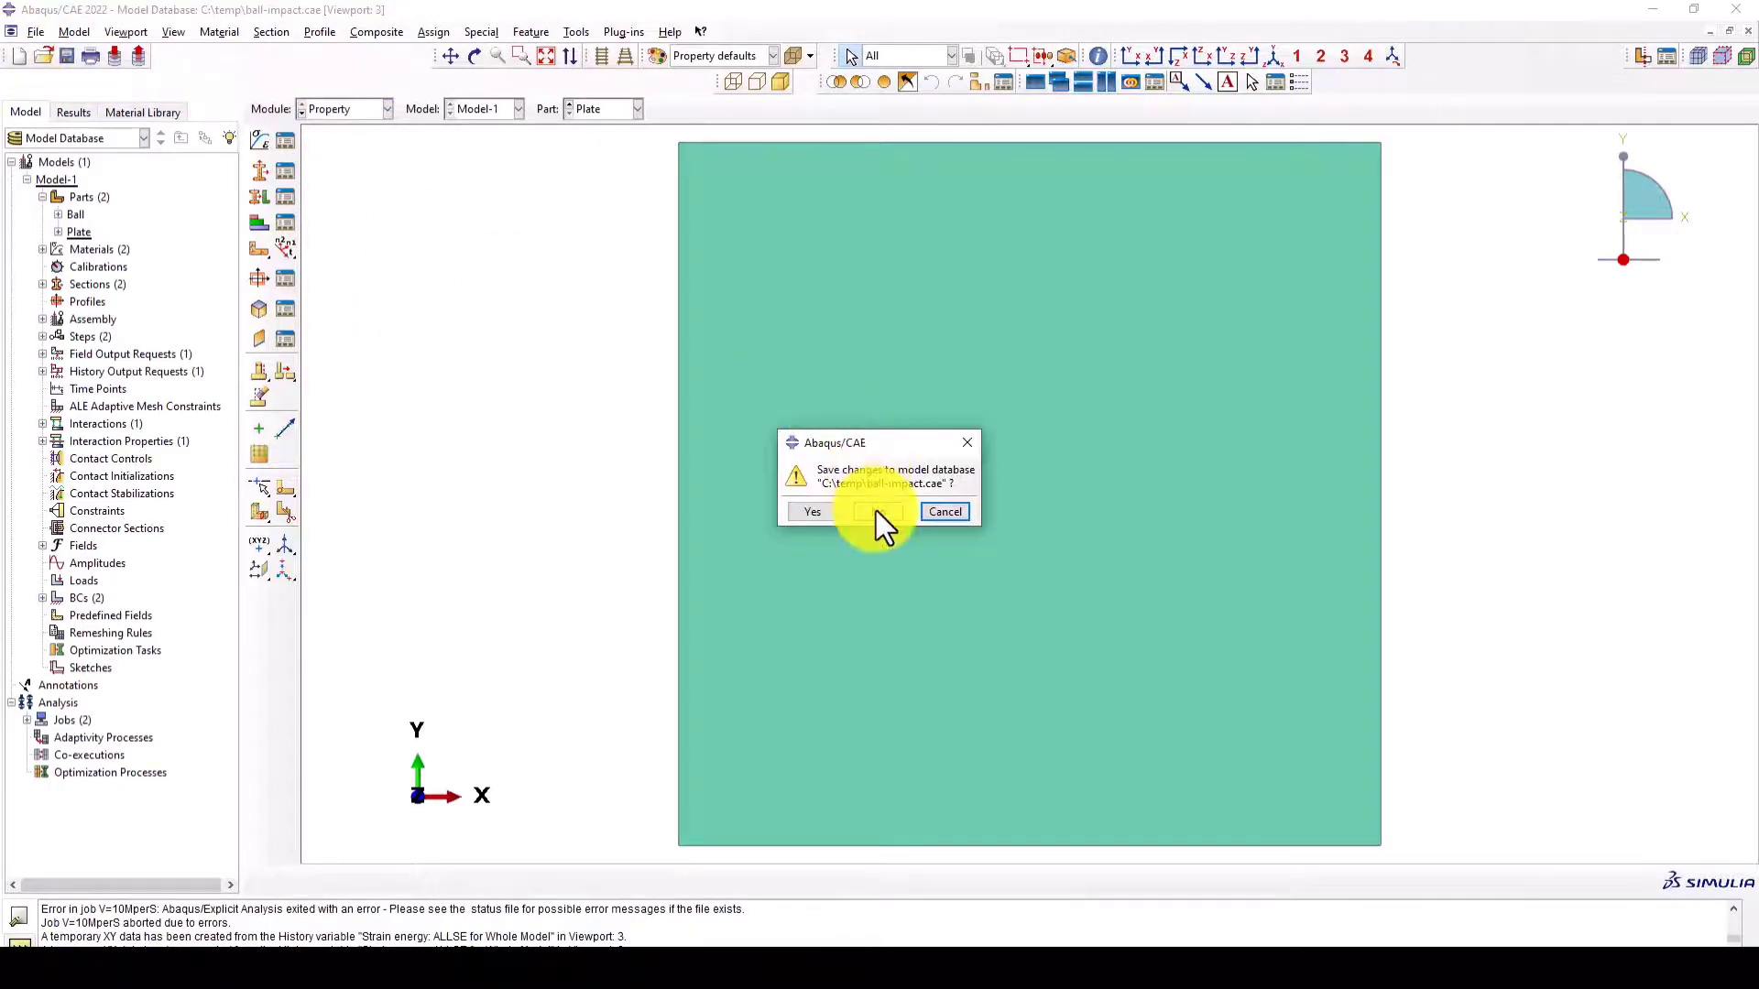
left_click(822, 513)
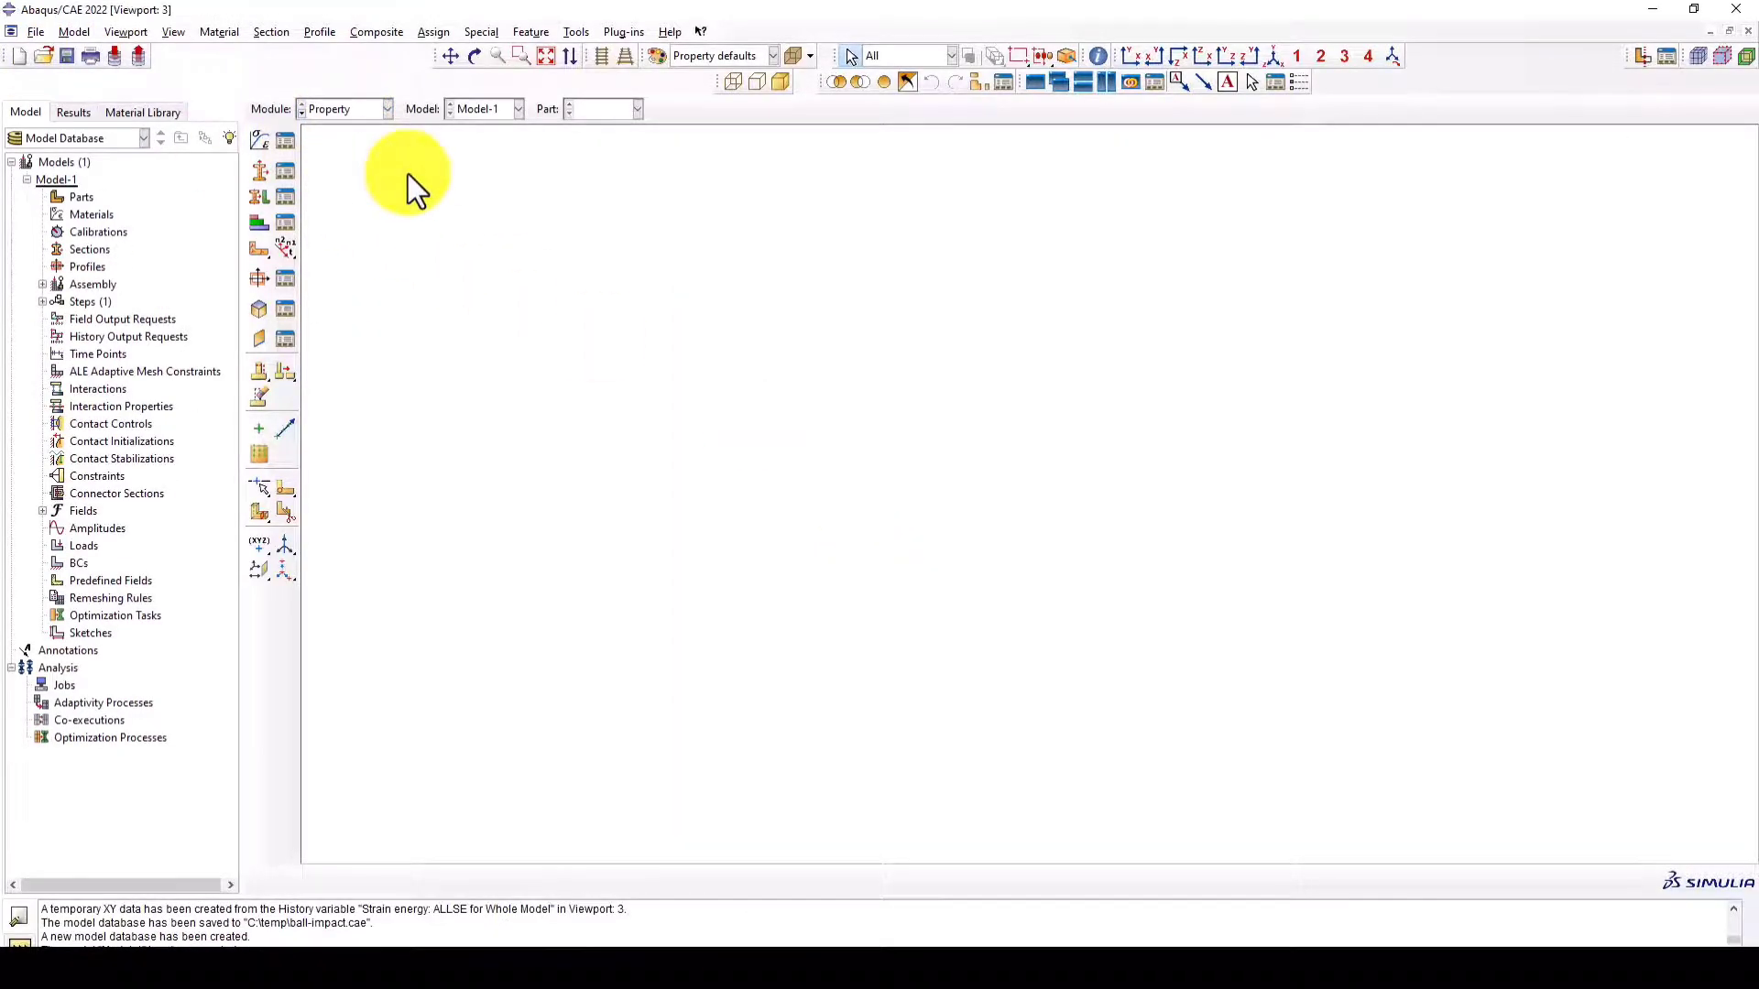
- In the Part module, create a 3D deformable planar shell part named Plate with an approximate size of 20
left_click(343, 113)
left_click(332, 132)
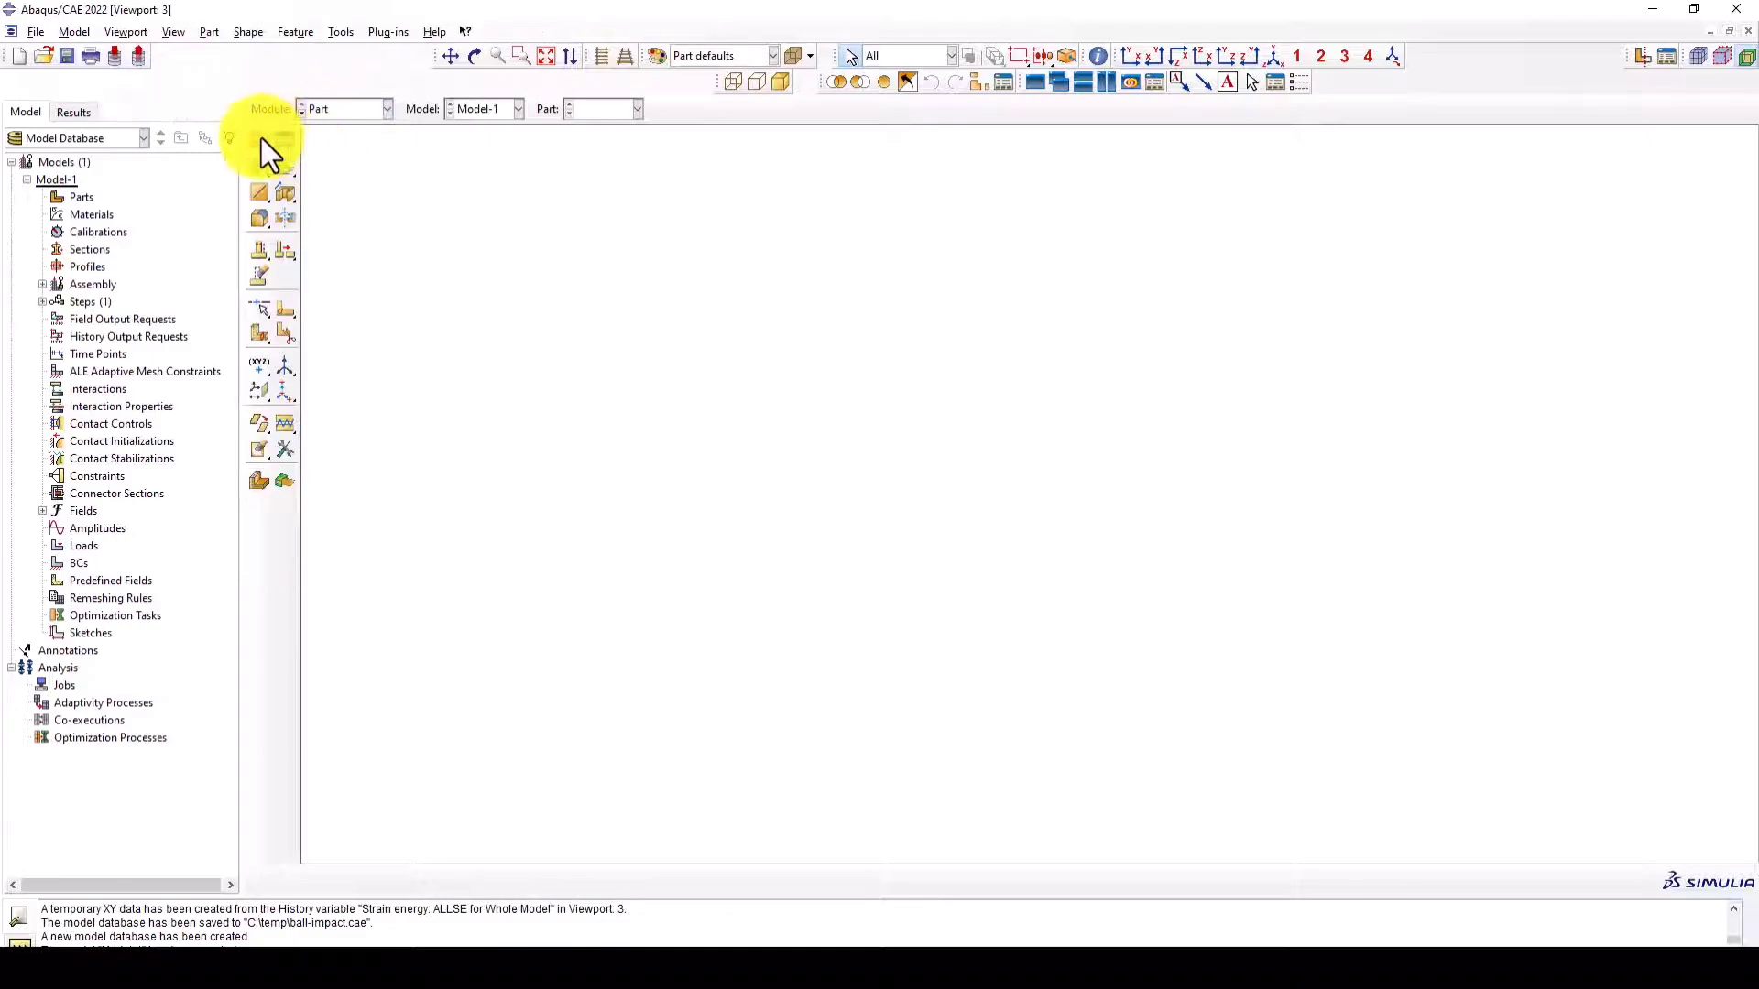
left_click(261, 141)
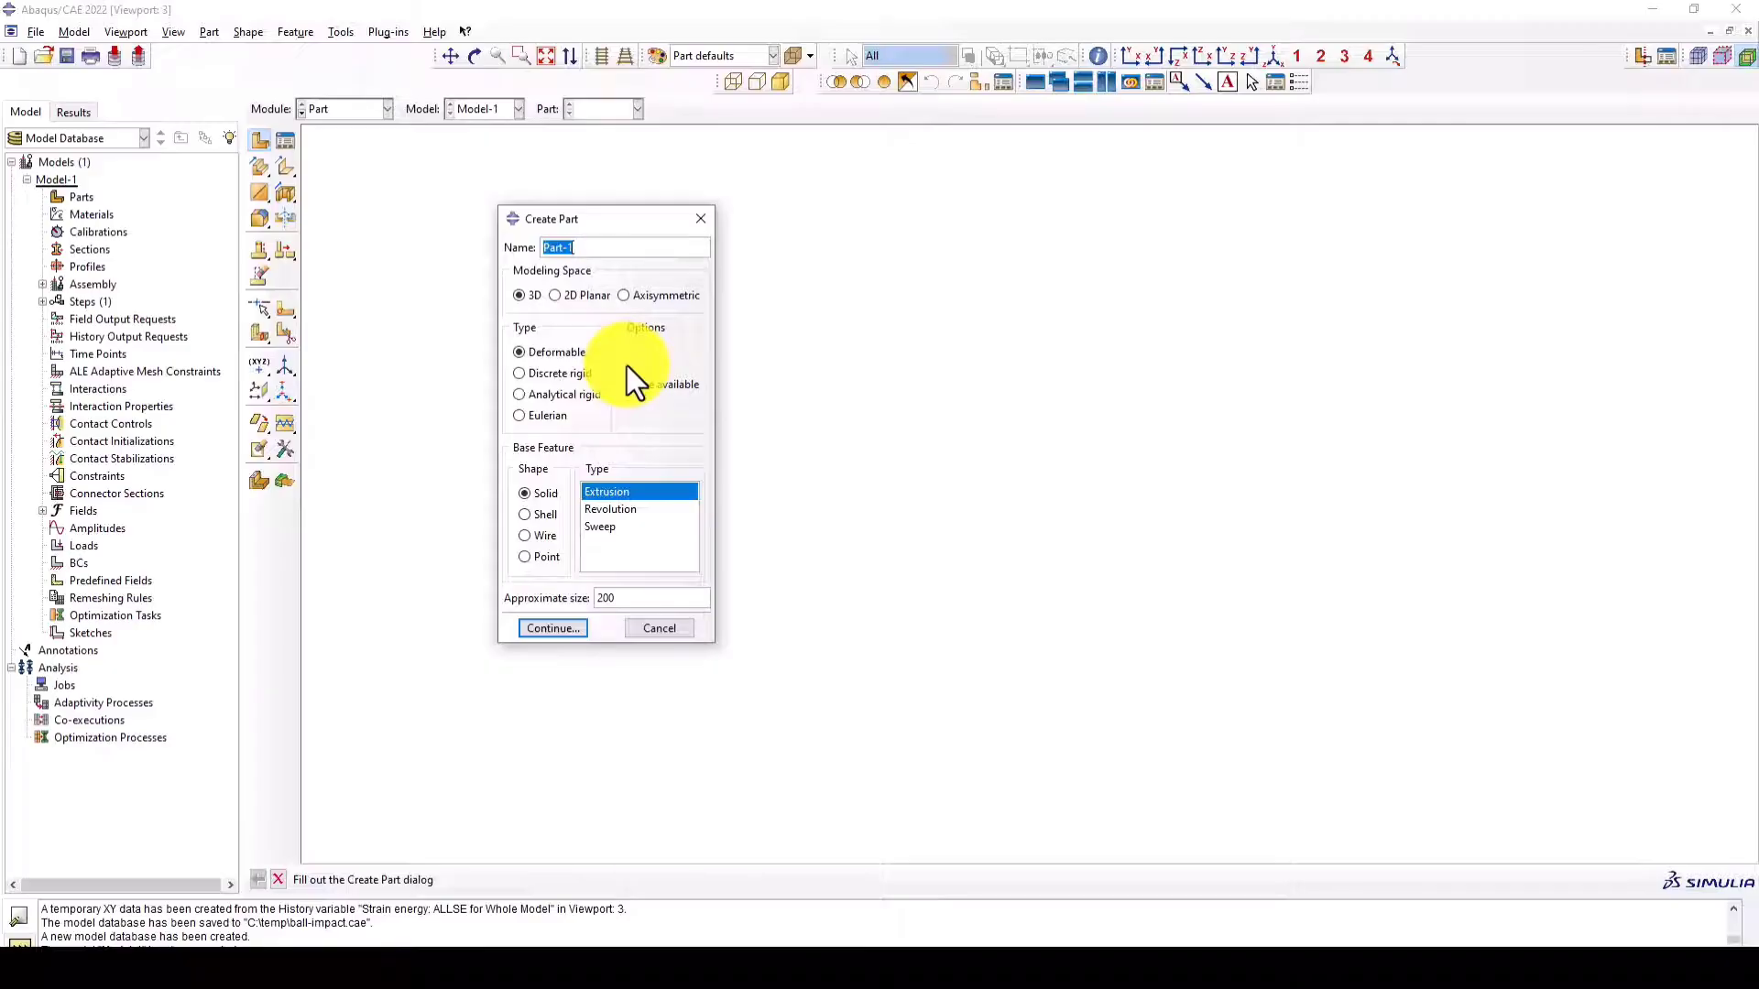
type("Plate")
left_click(540, 515)
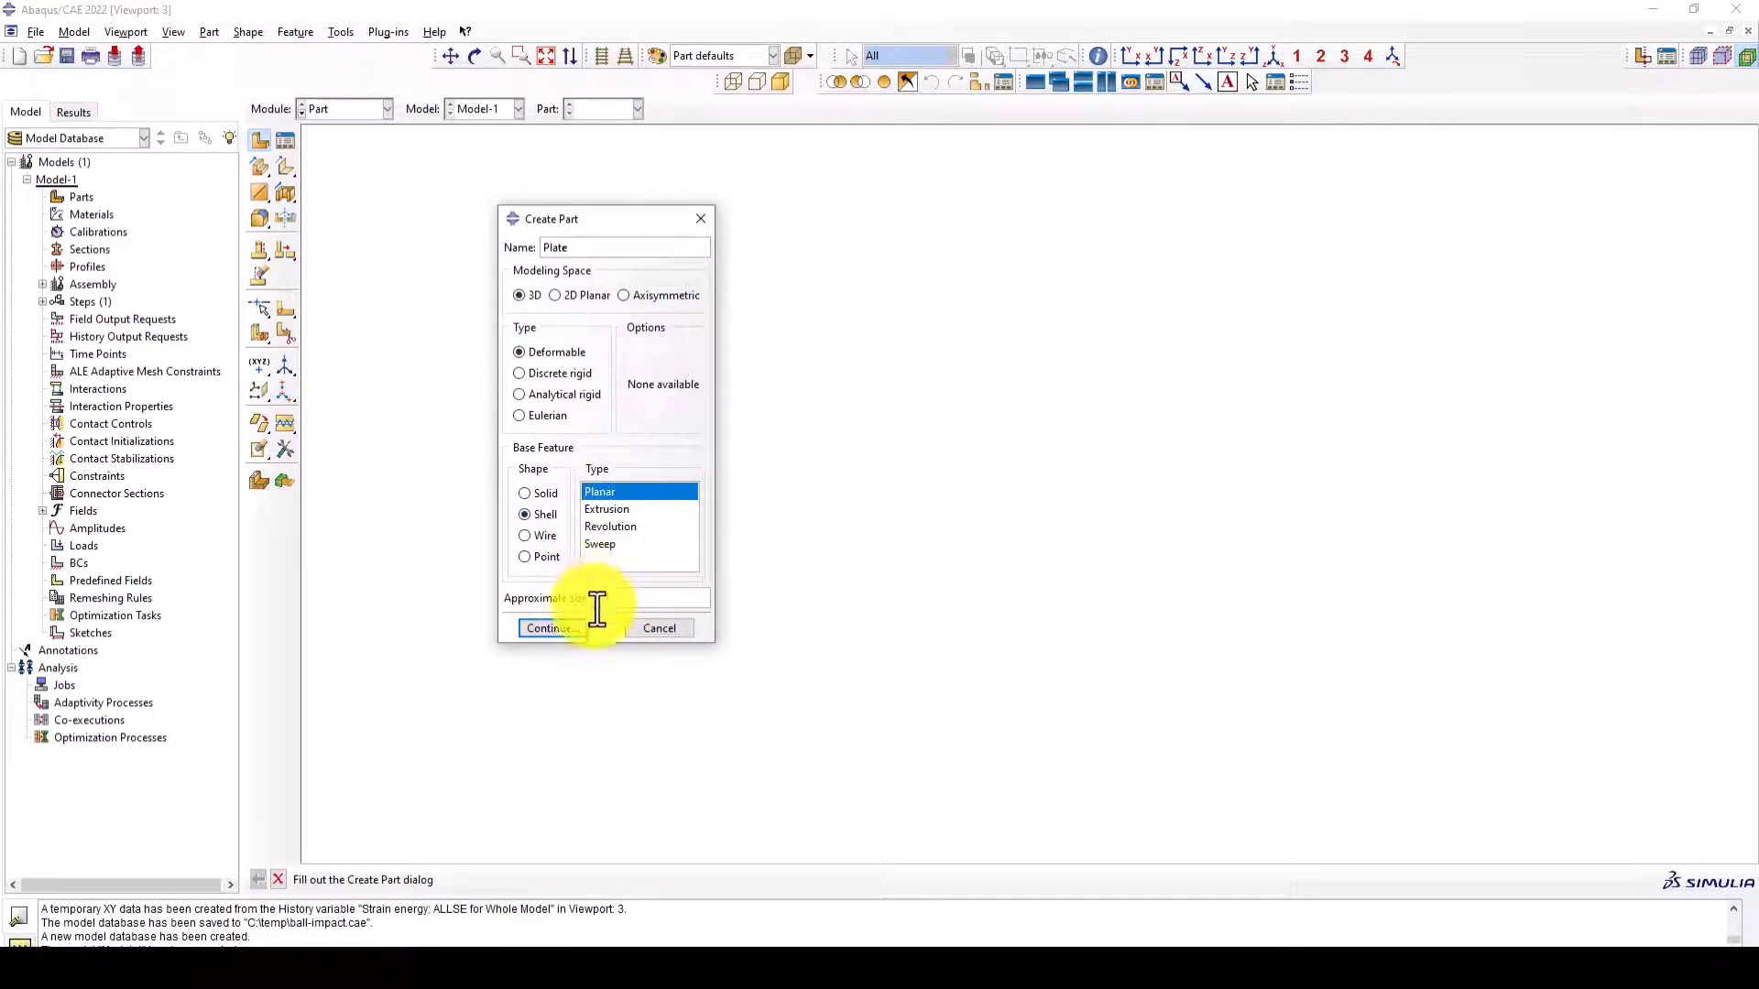
left_click(570, 629)
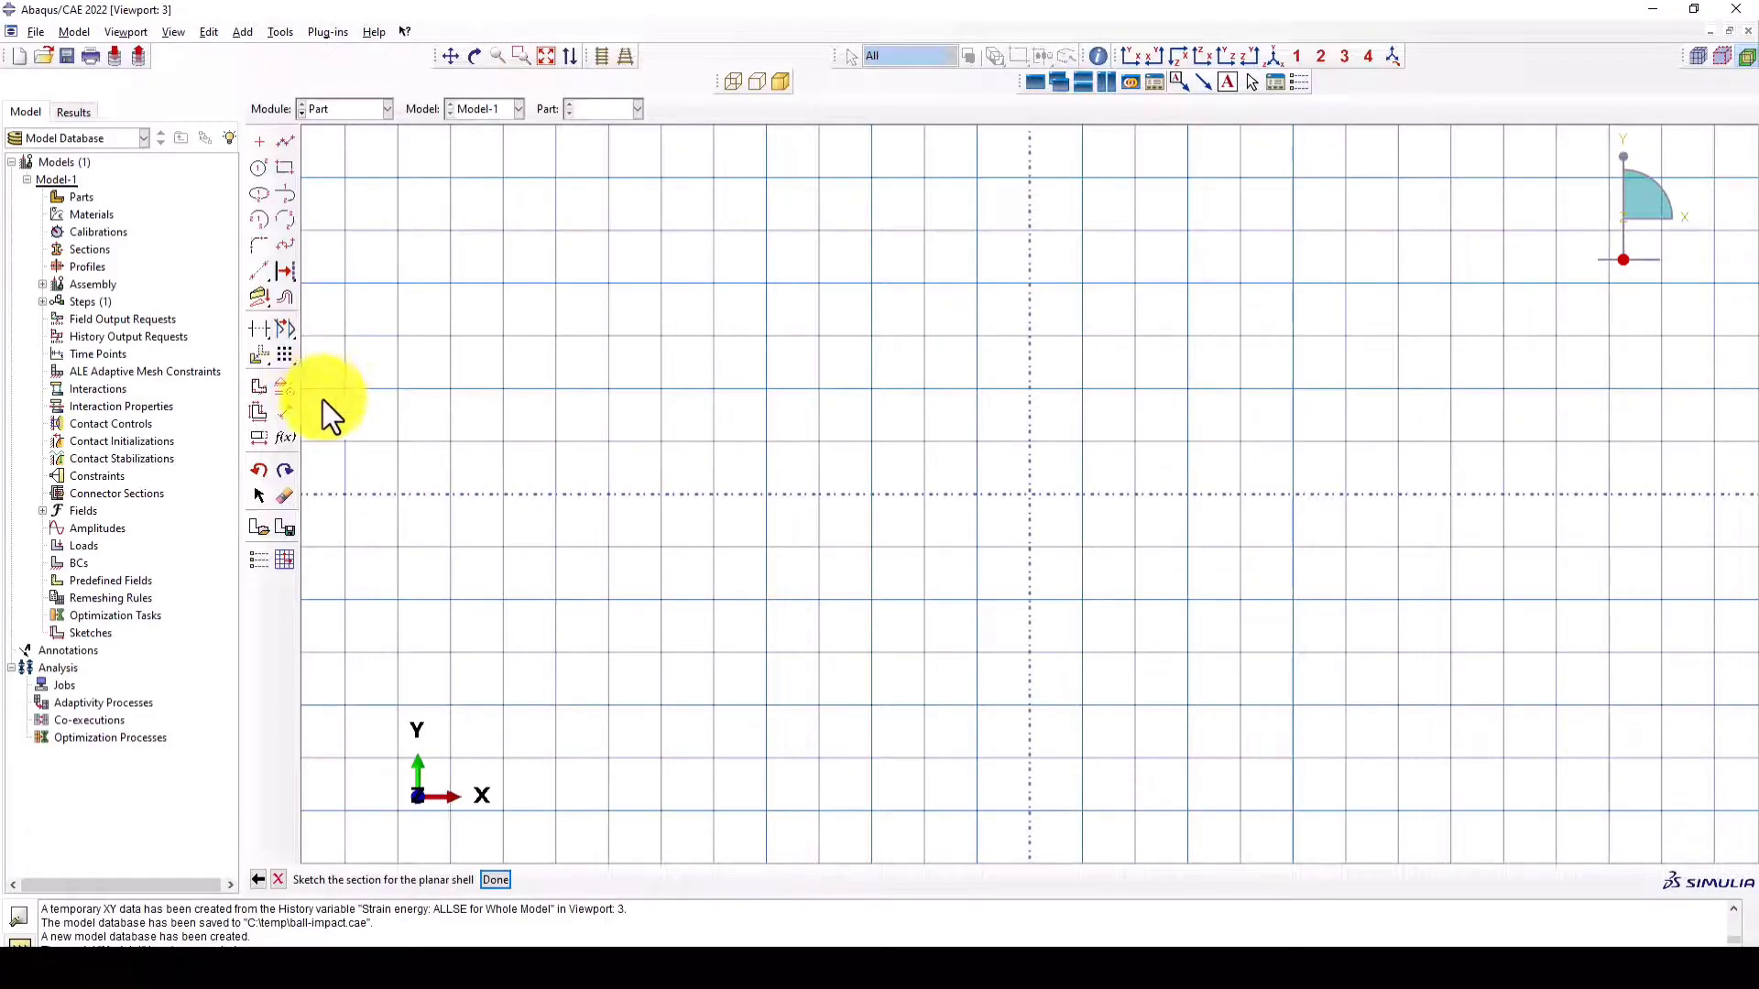
- Sketch the plate as a rectangle from corner 0,0 to corner 10,10 and finish the part
left_click(286, 168)
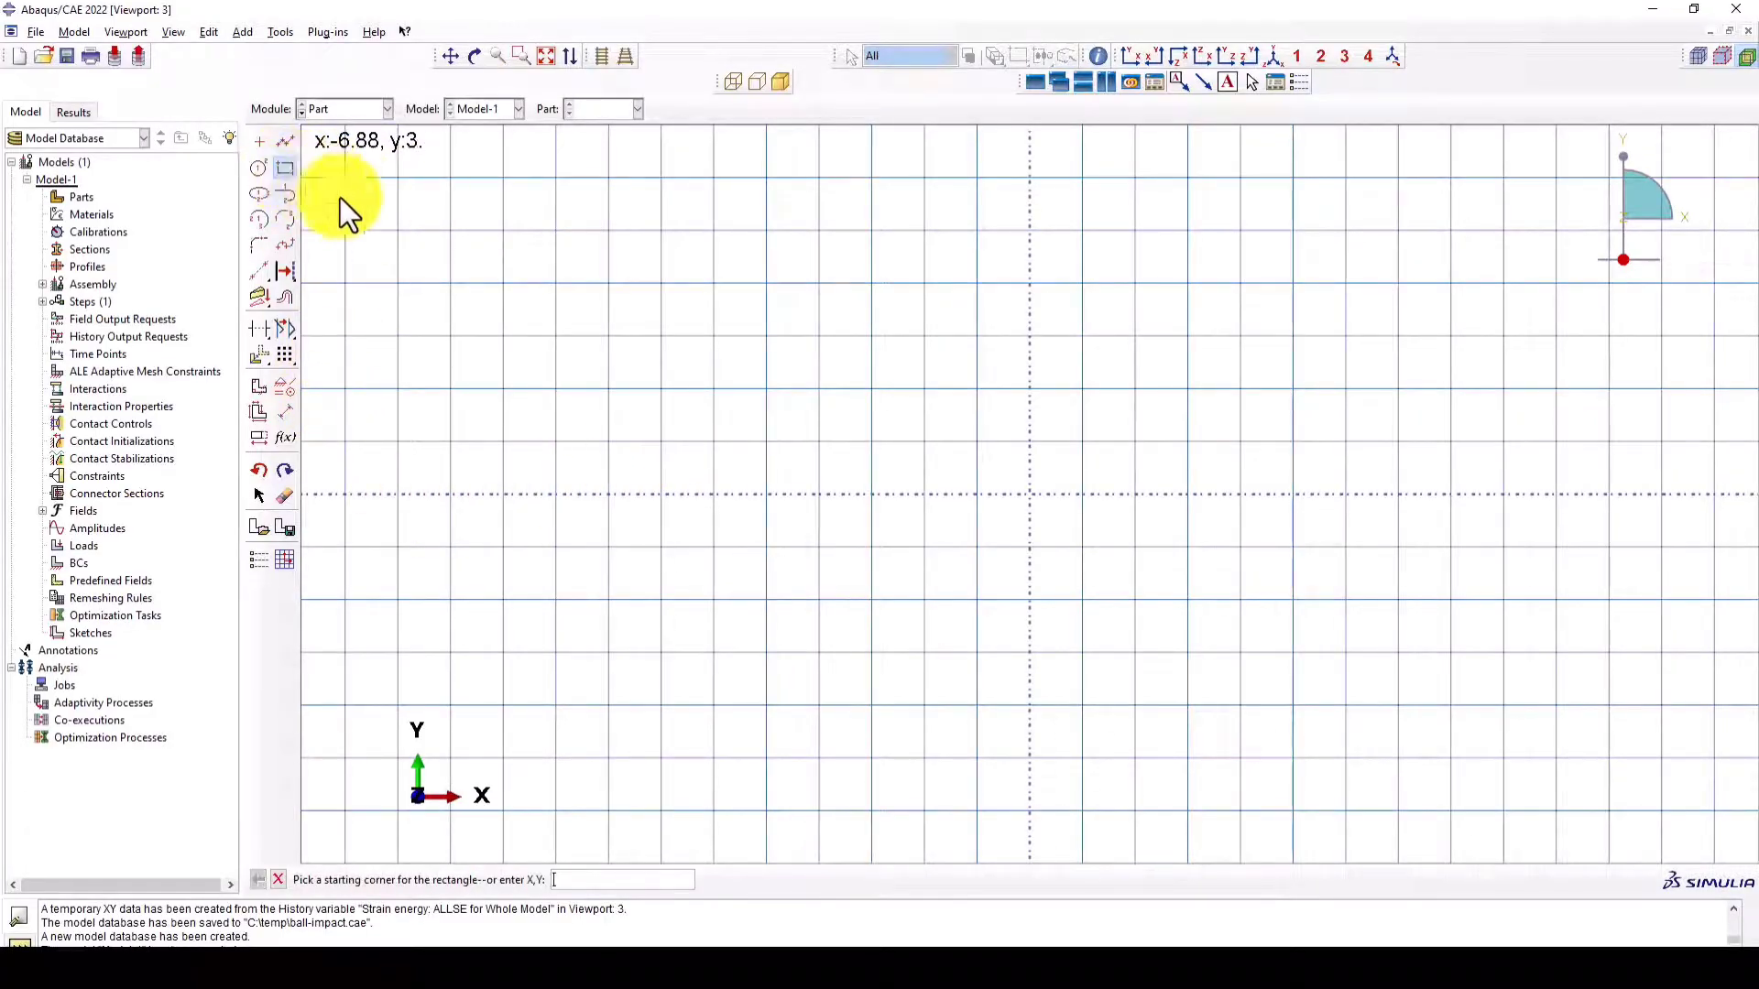
type("0,0")
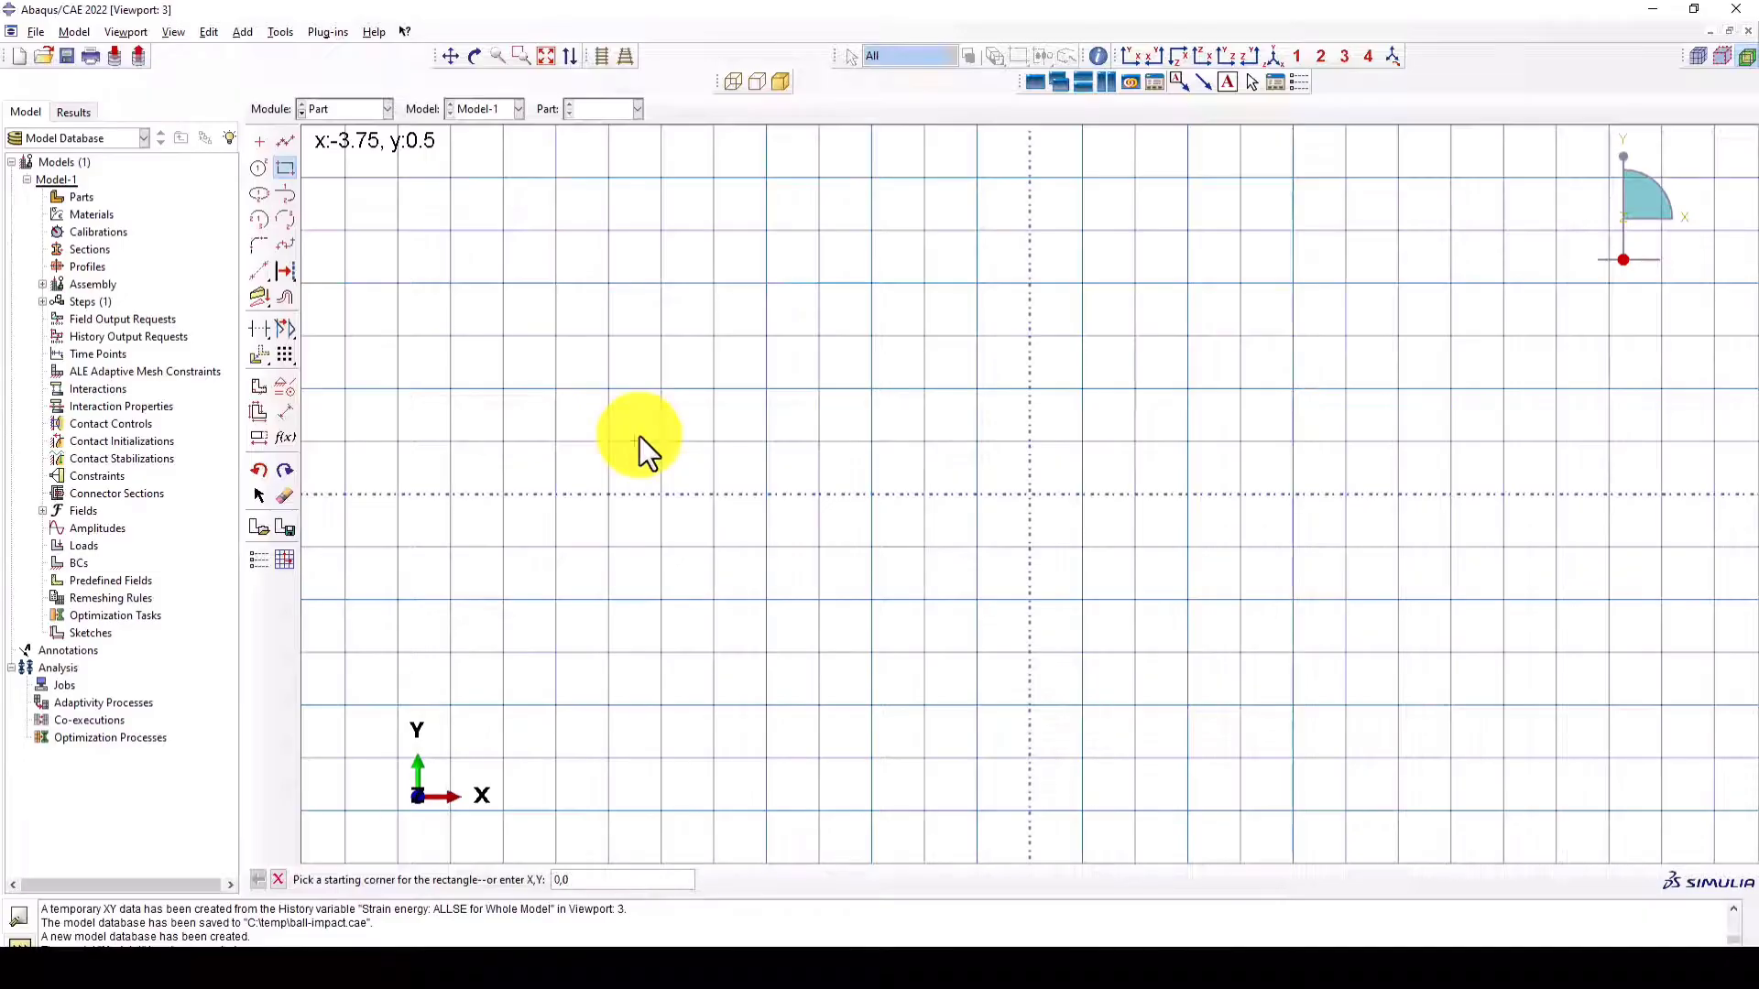
key("Return")
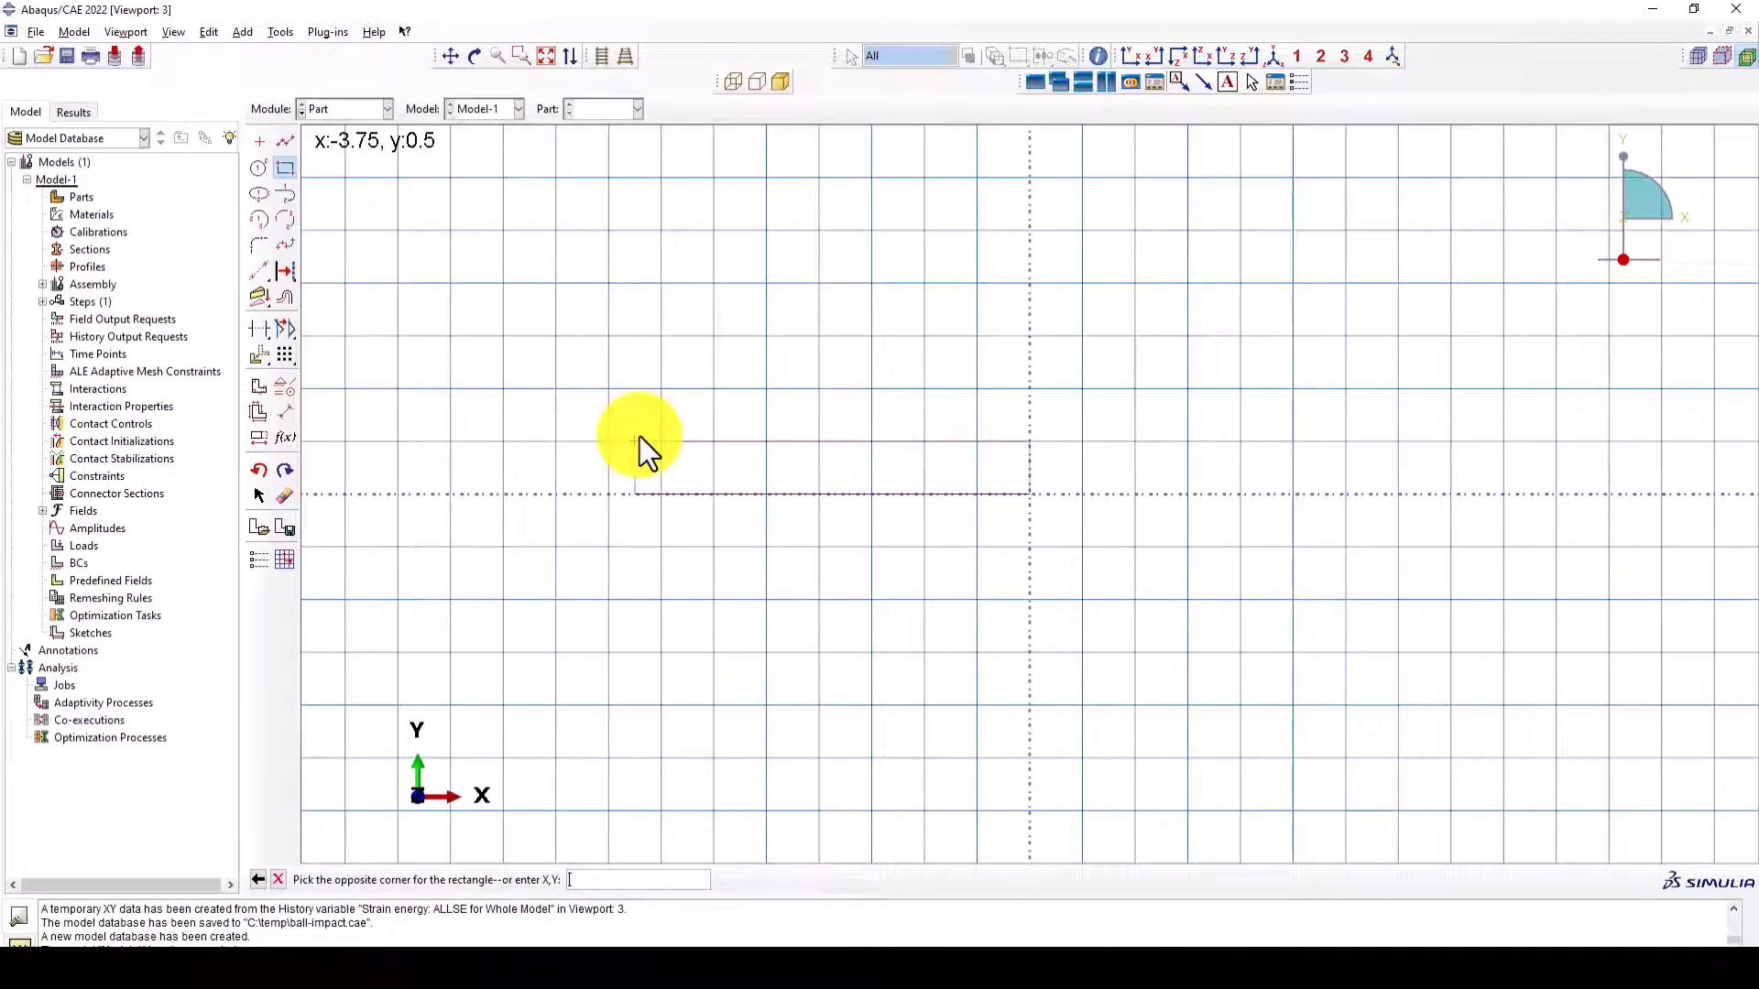
type("10,10")
key("Return")
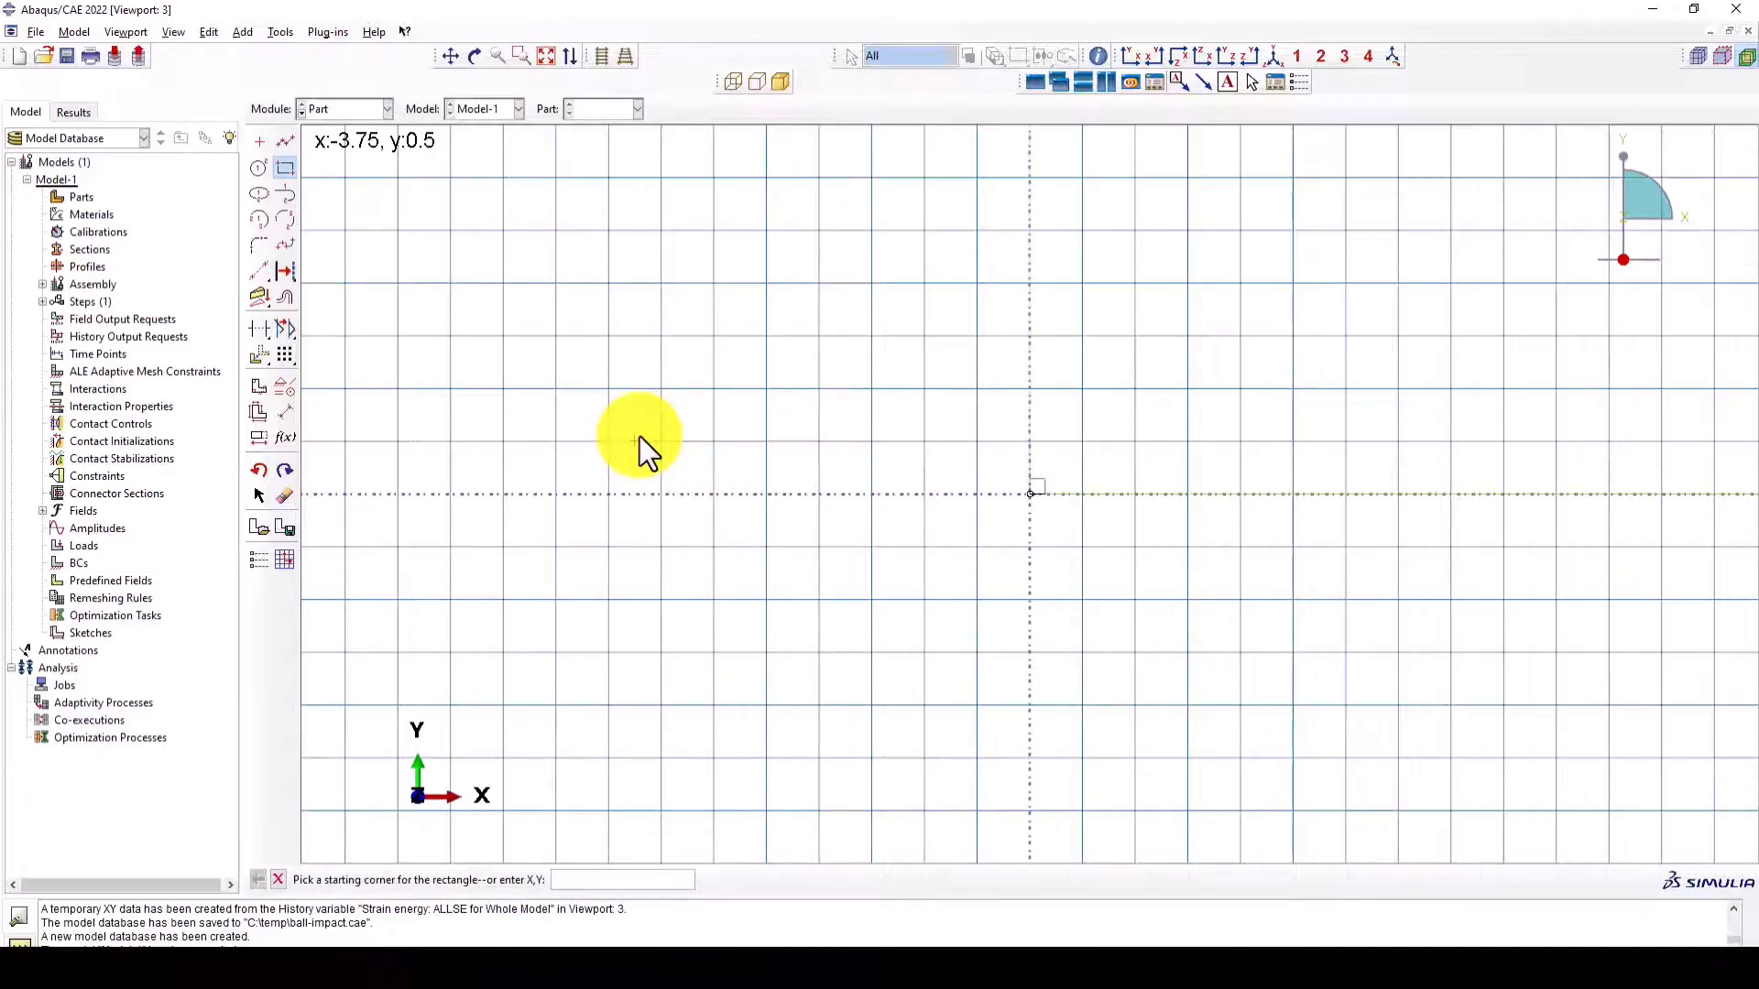
middle_click(780, 416)
middle_click(779, 415)
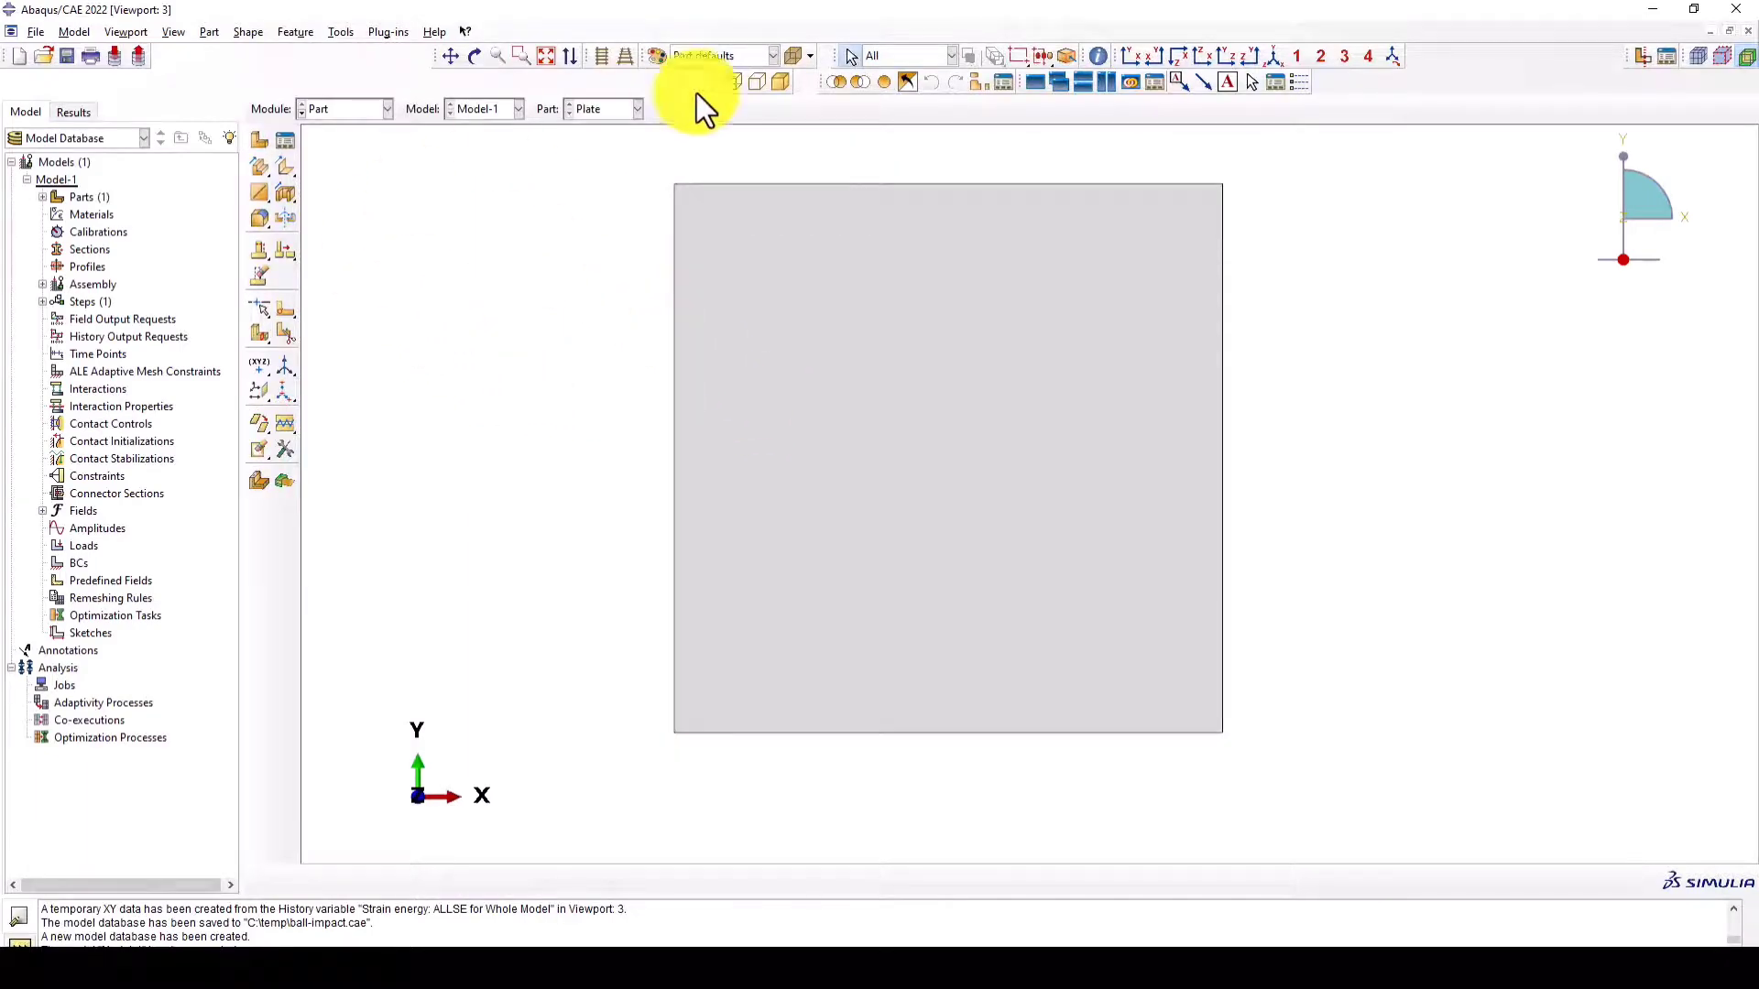
- Measure the lengths of the plate's lower and left edges with the Distance query
left_click(1090, 55)
left_click(124, 278)
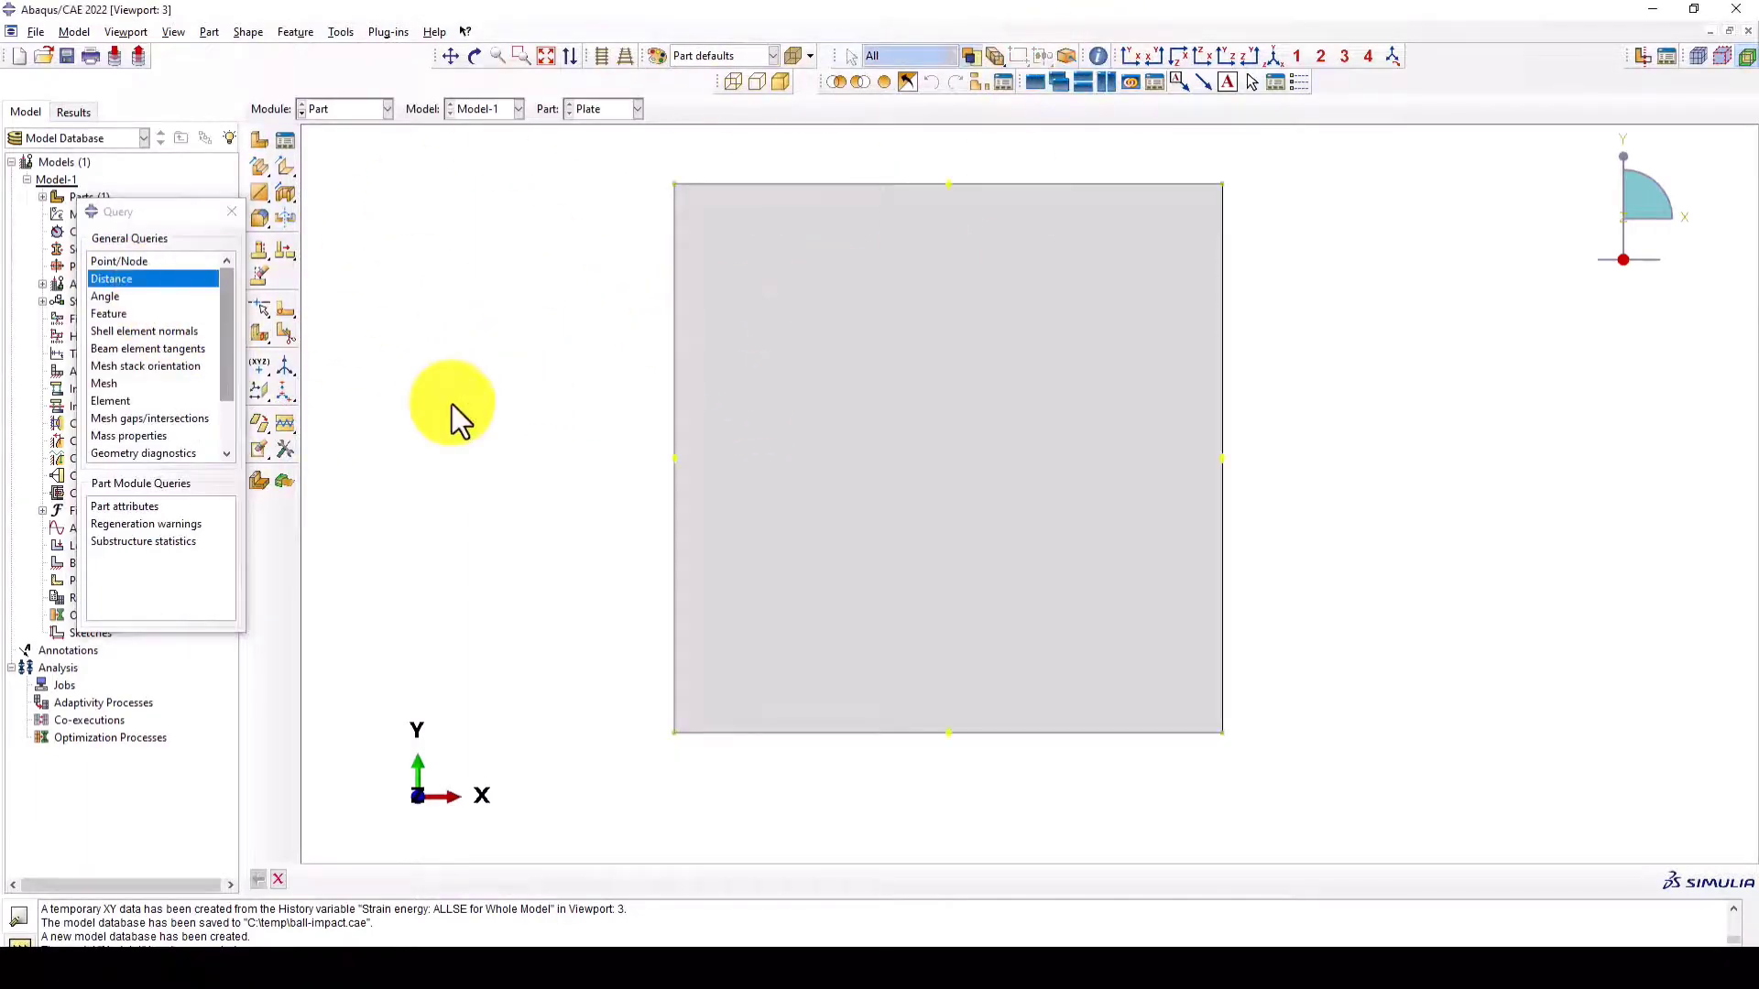
left_click(674, 733)
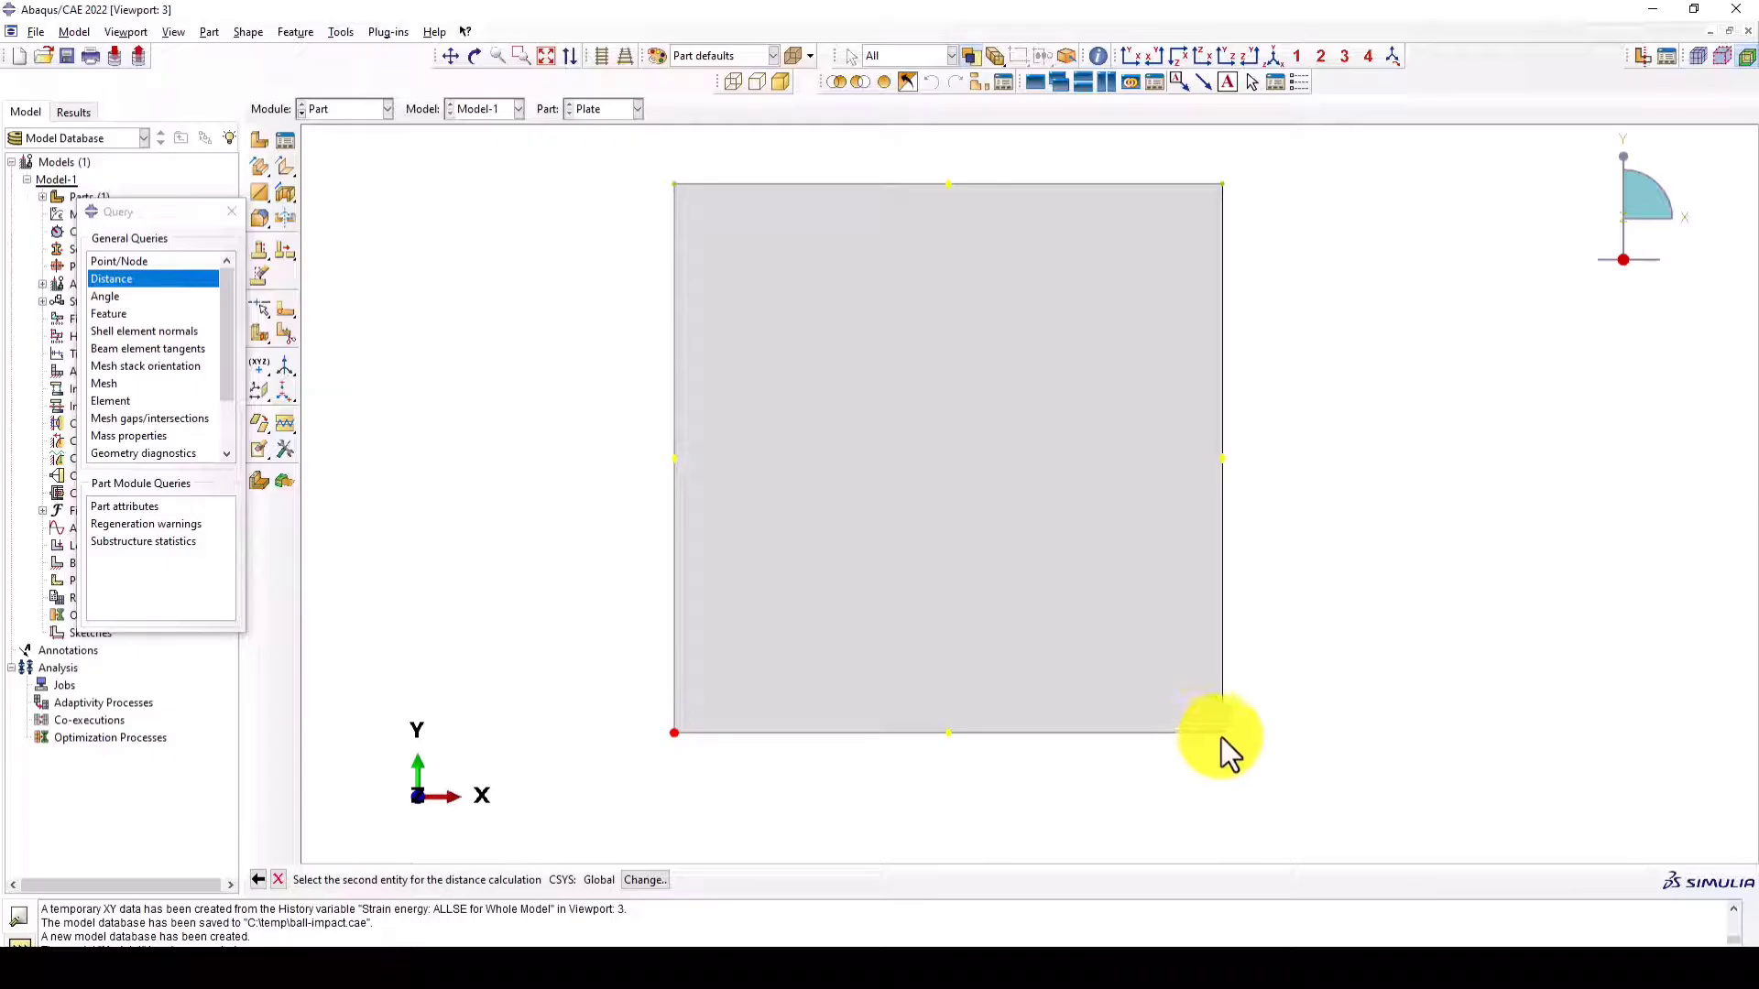
left_click(1222, 733)
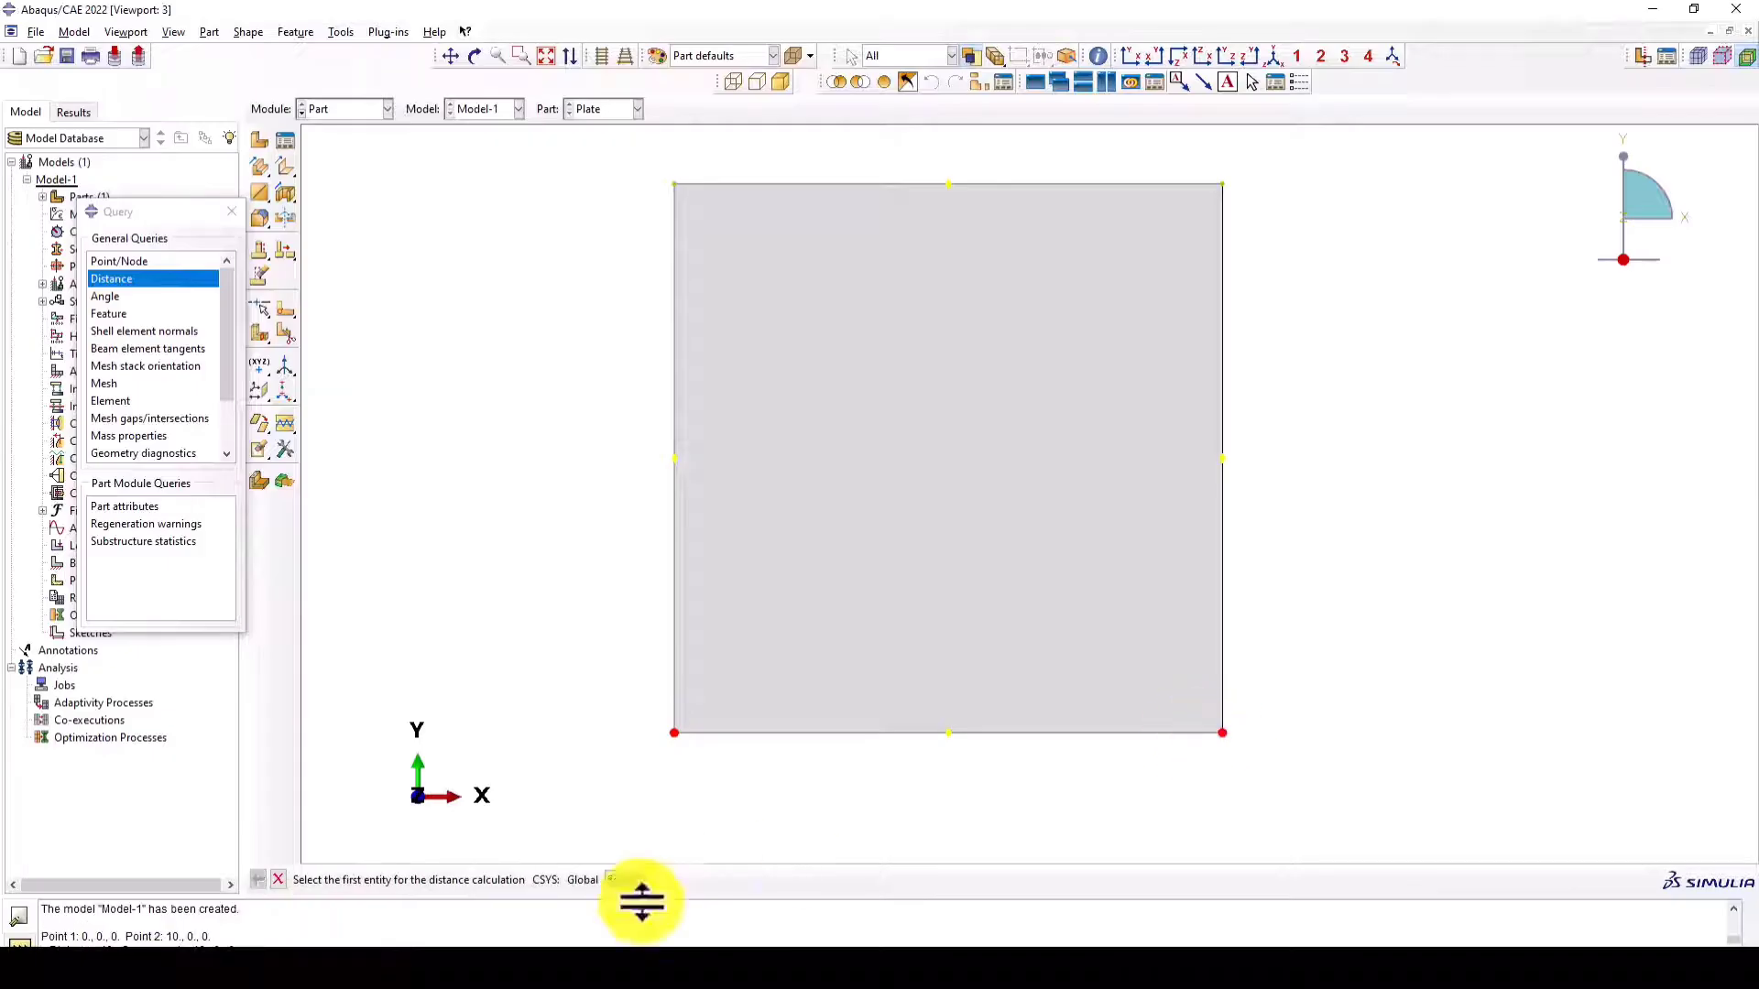
left_click(674, 732)
left_click(675, 185)
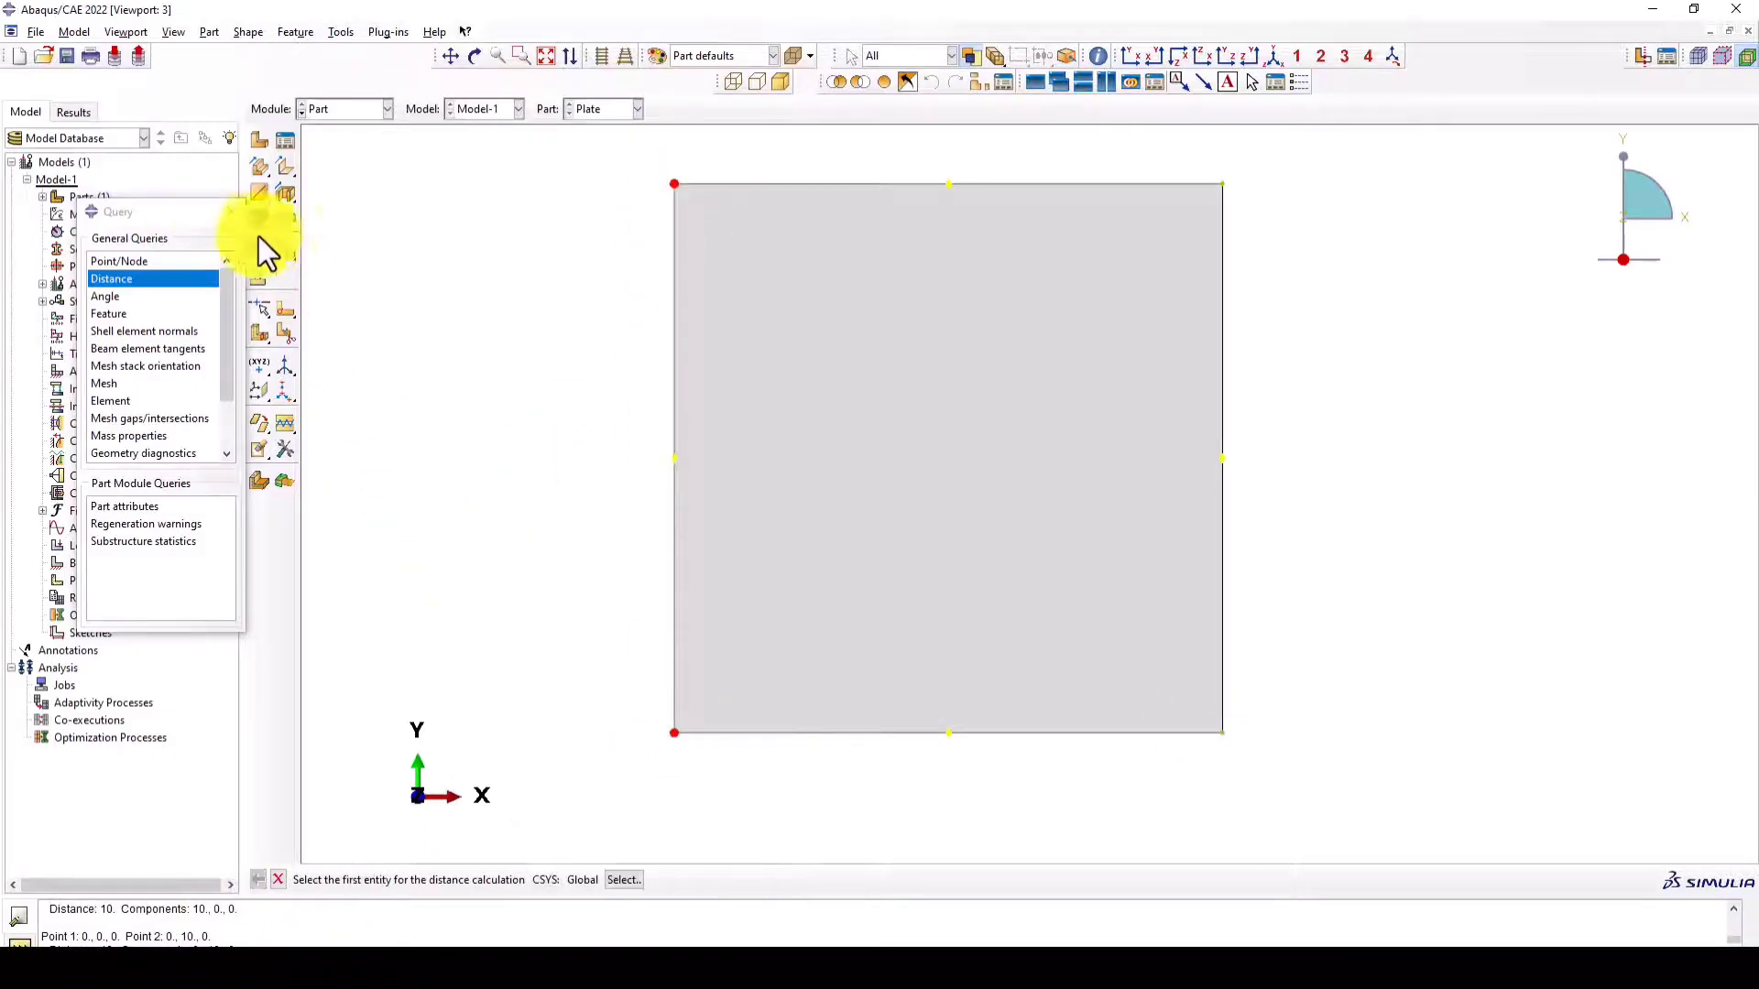
left_click(229, 212)
- Create a 3D deformable solid part named Ball with a revolution base feature
left_click(259, 140)
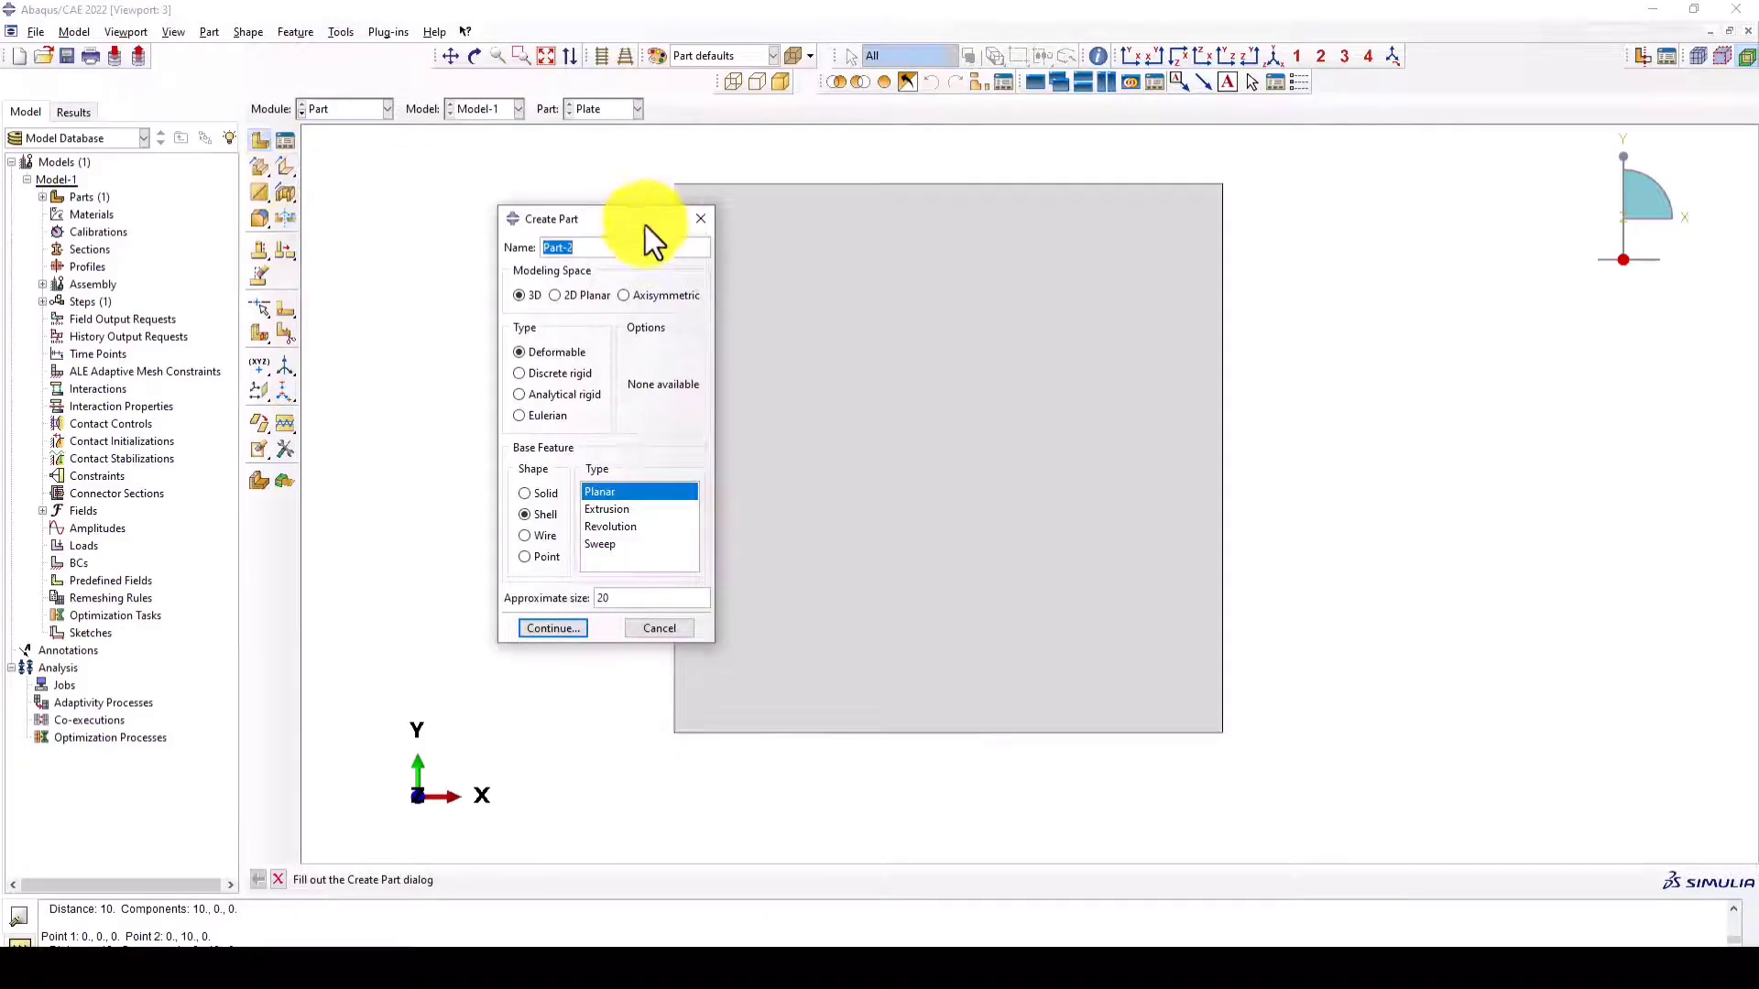
left_click_drag(623, 221, 601, 196)
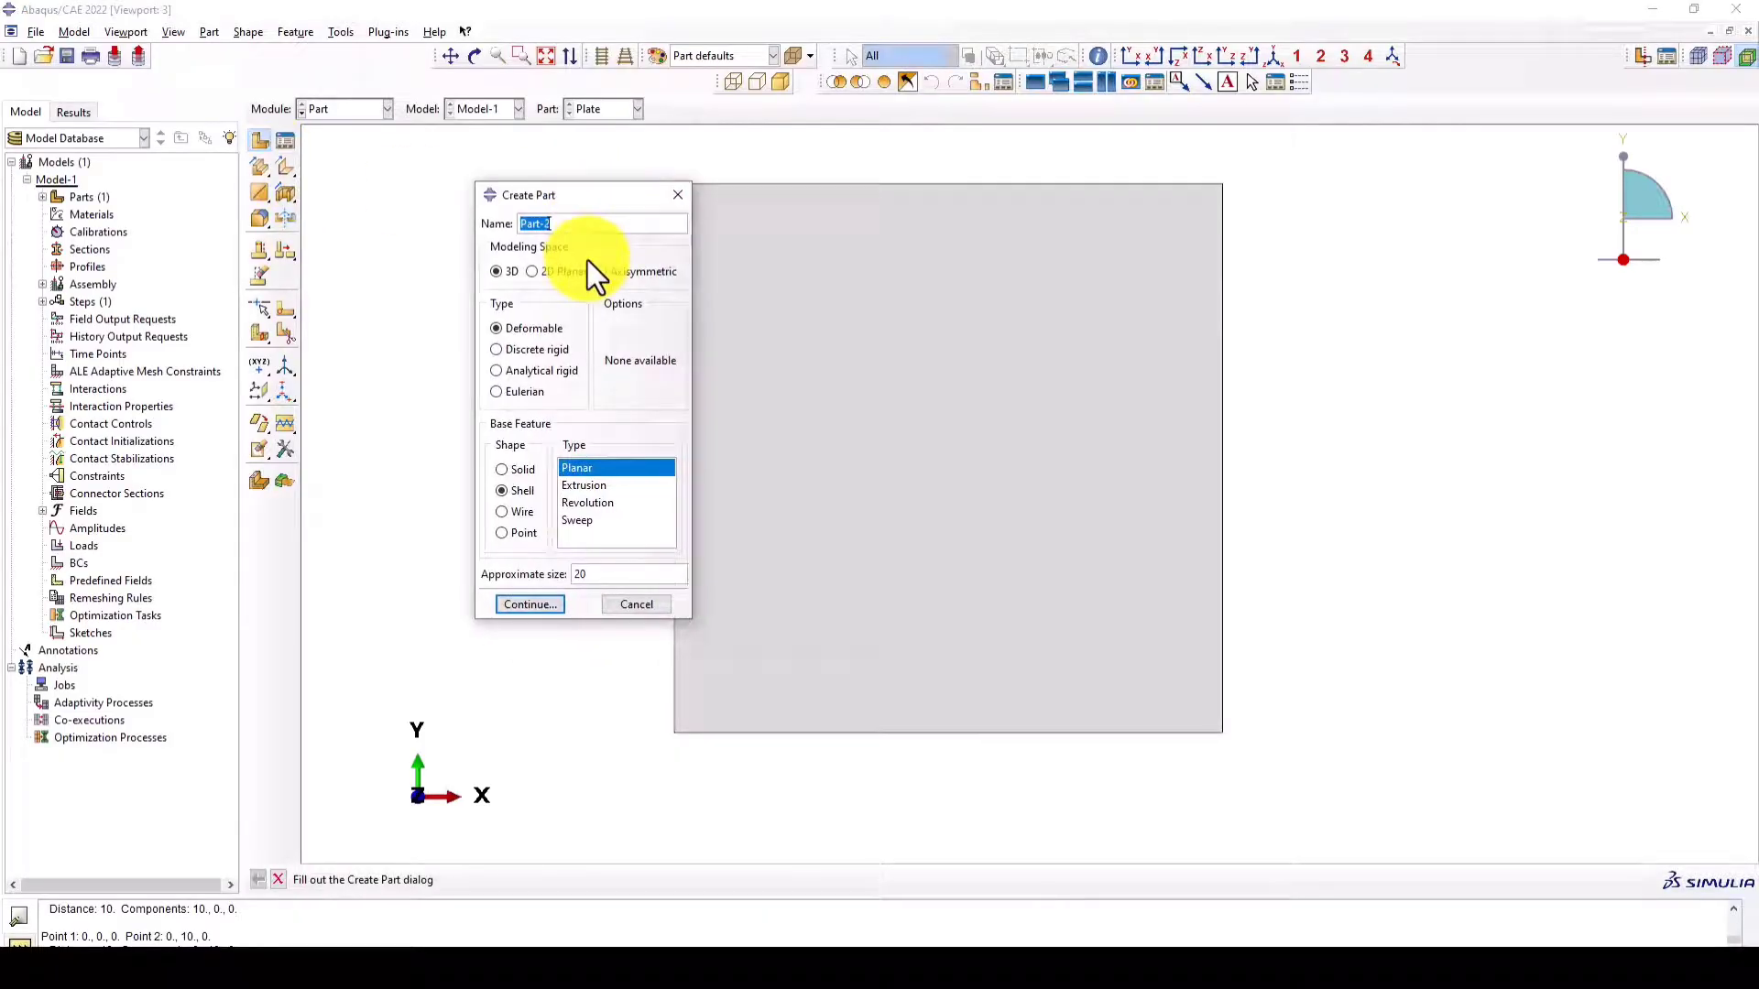
type("Ball")
left_click(524, 468)
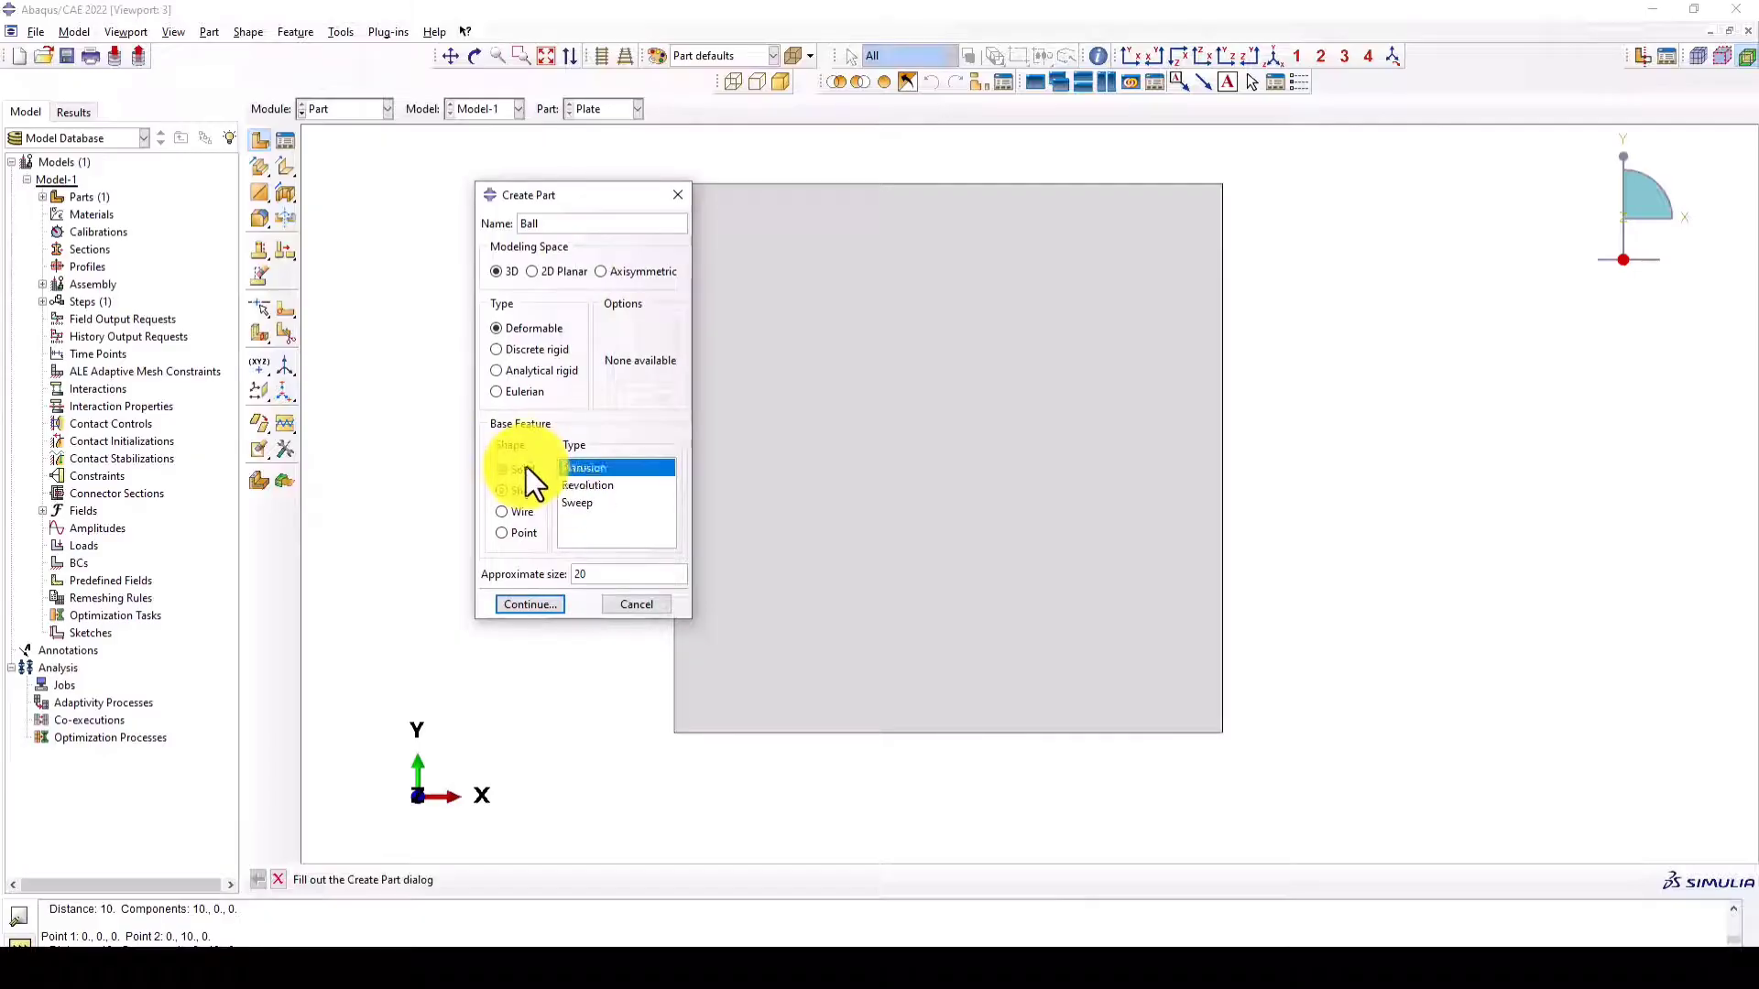
left_click(597, 486)
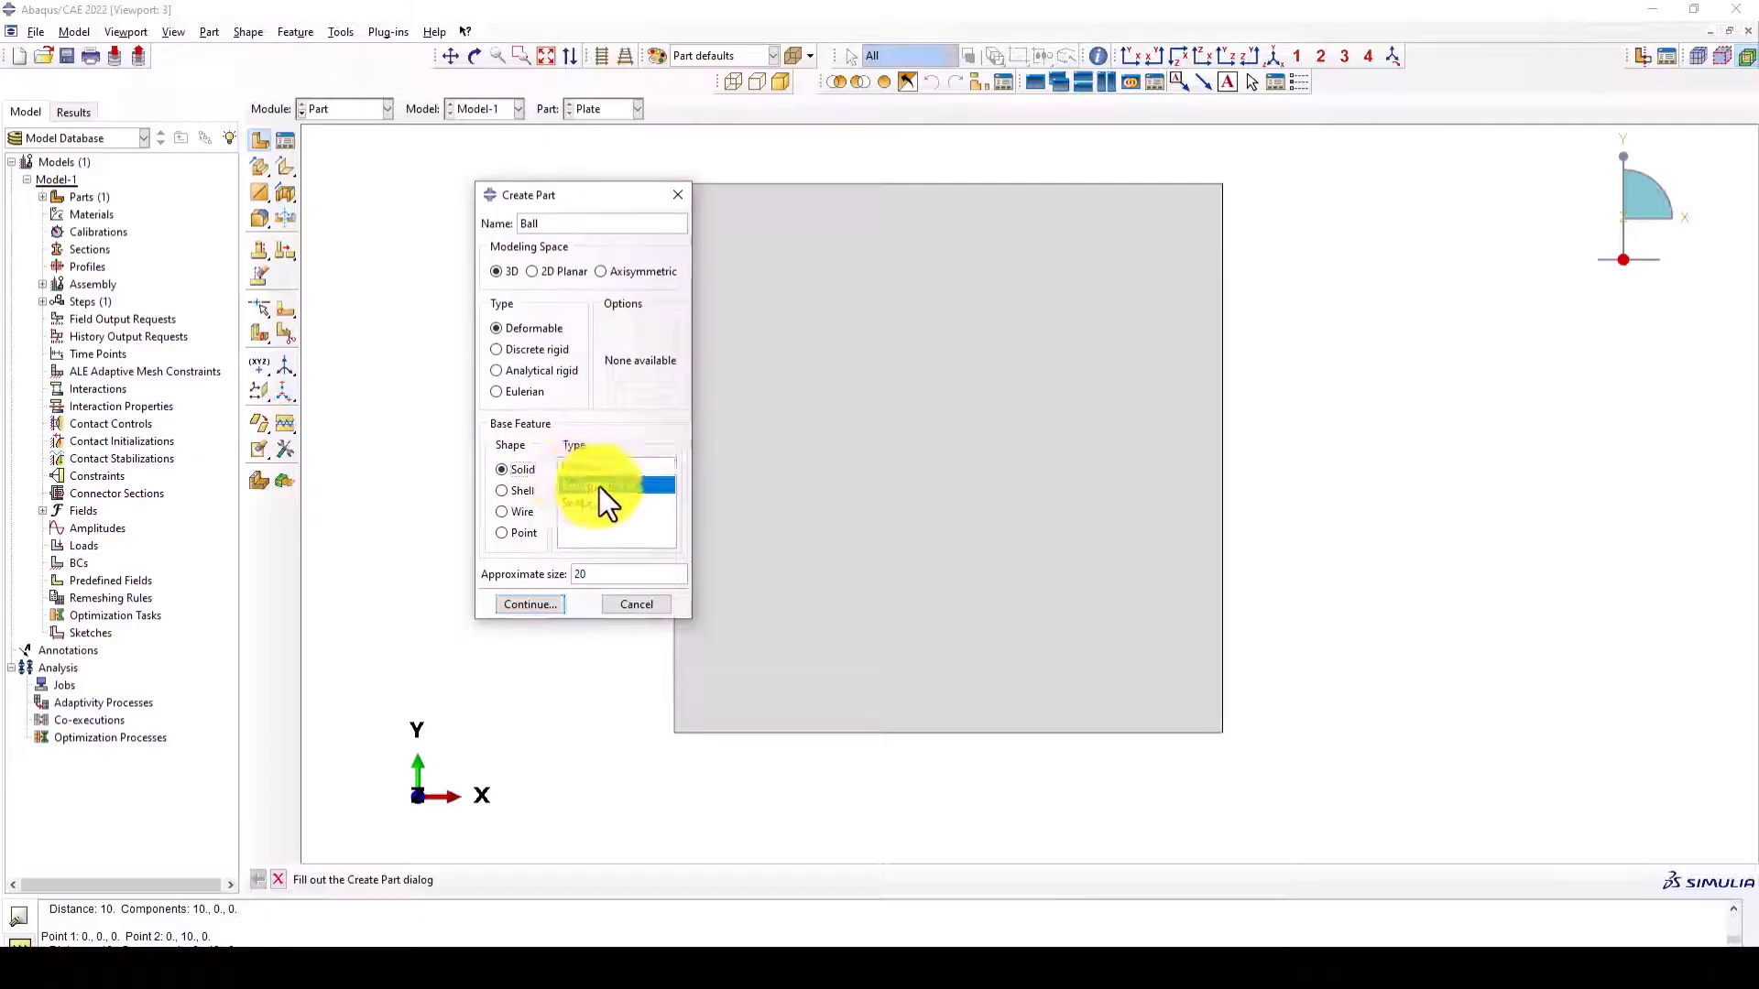
left_click(541, 604)
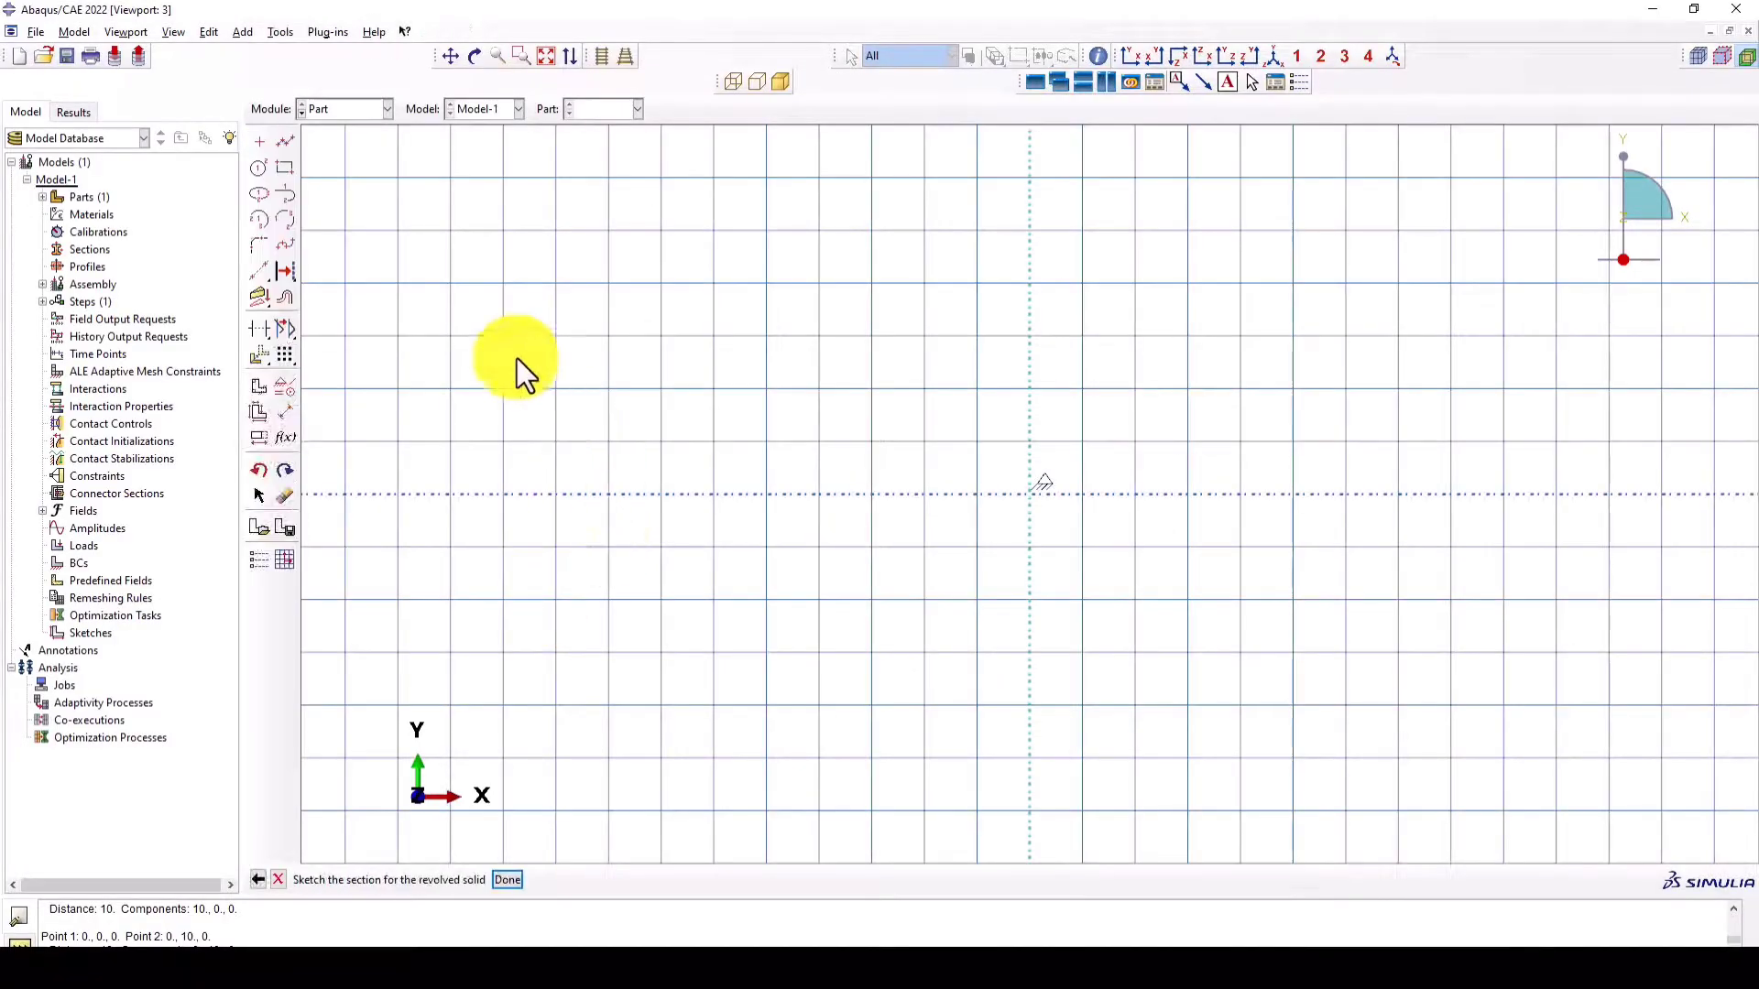
- Sketch a half-circle arc for the ball centred at 0,0, starting at 0,2 and ending at 0,-2
left_click(258, 222)
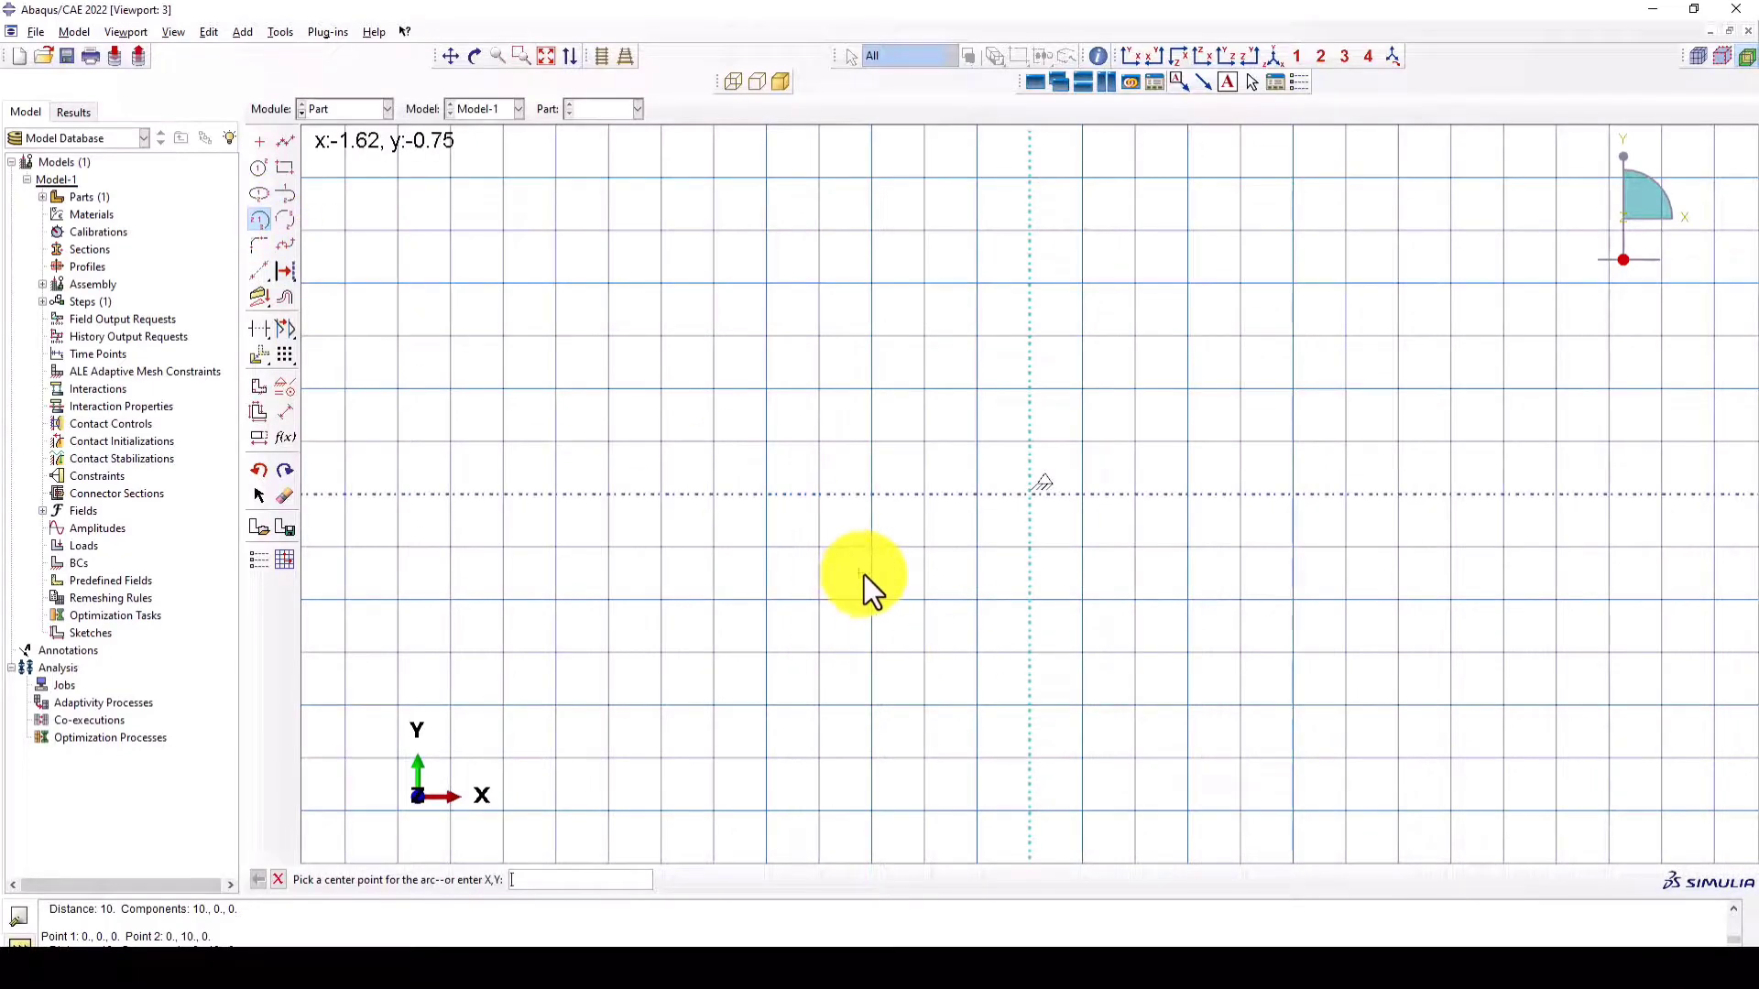
type("0,0")
key("Return")
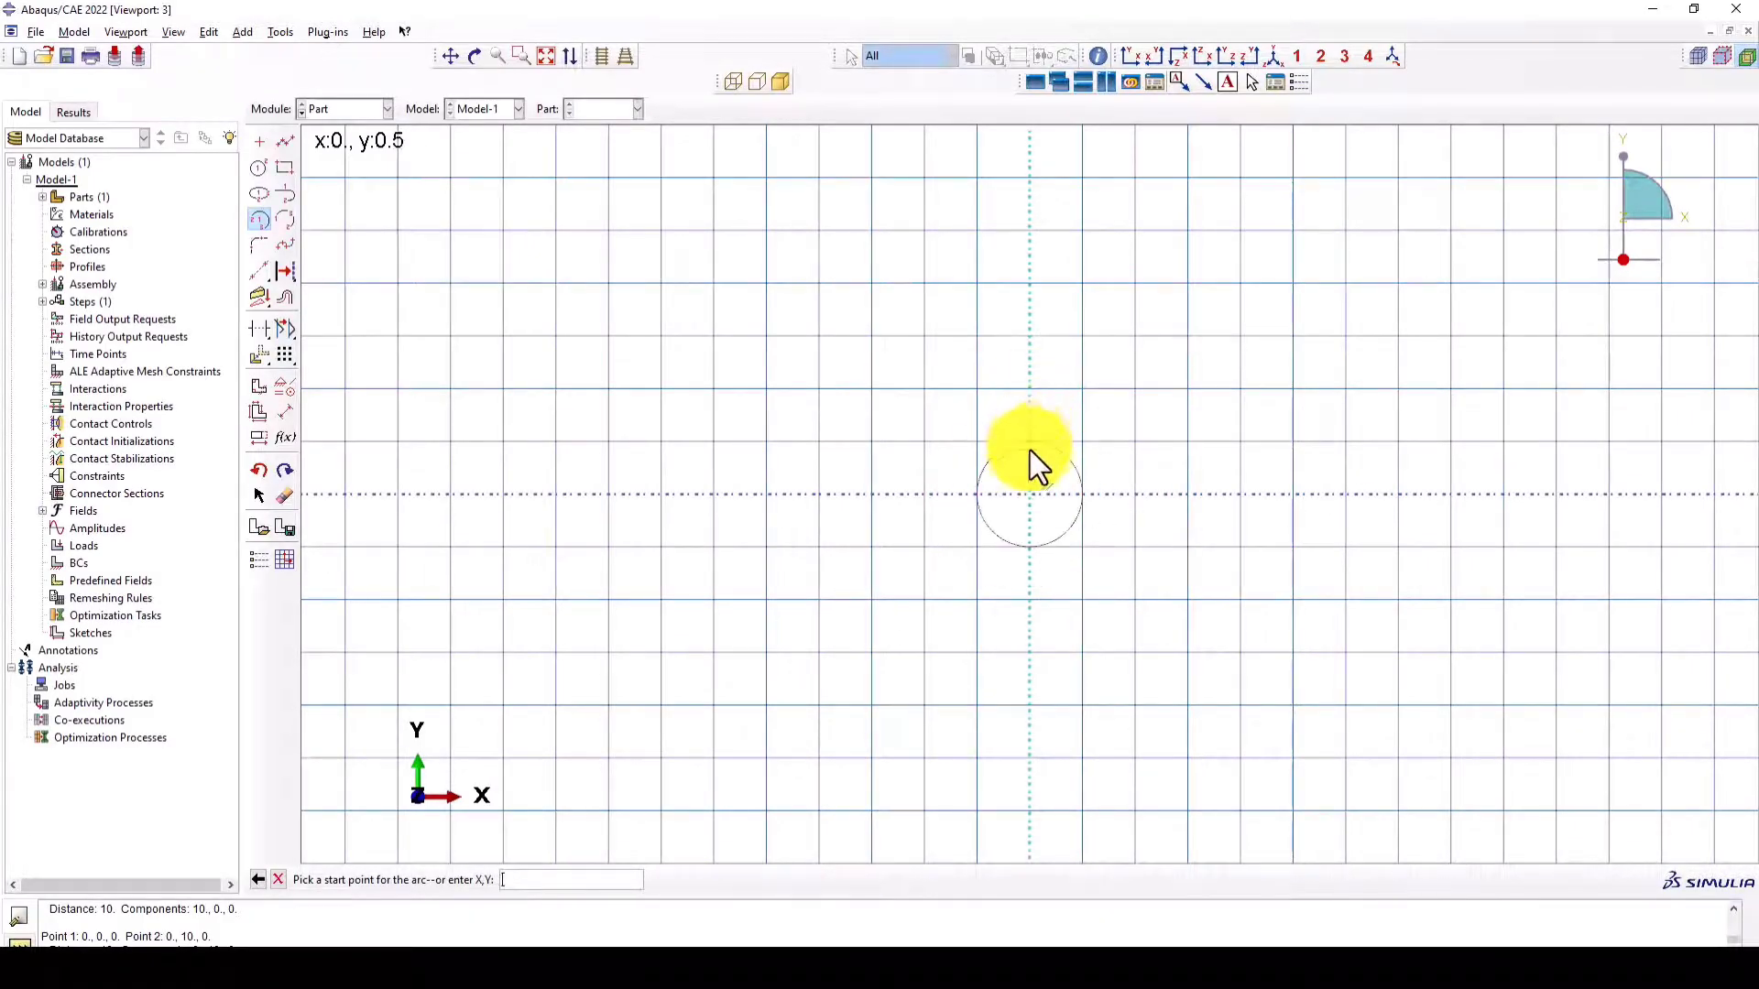
scroll(1030, 486, "up", 3)
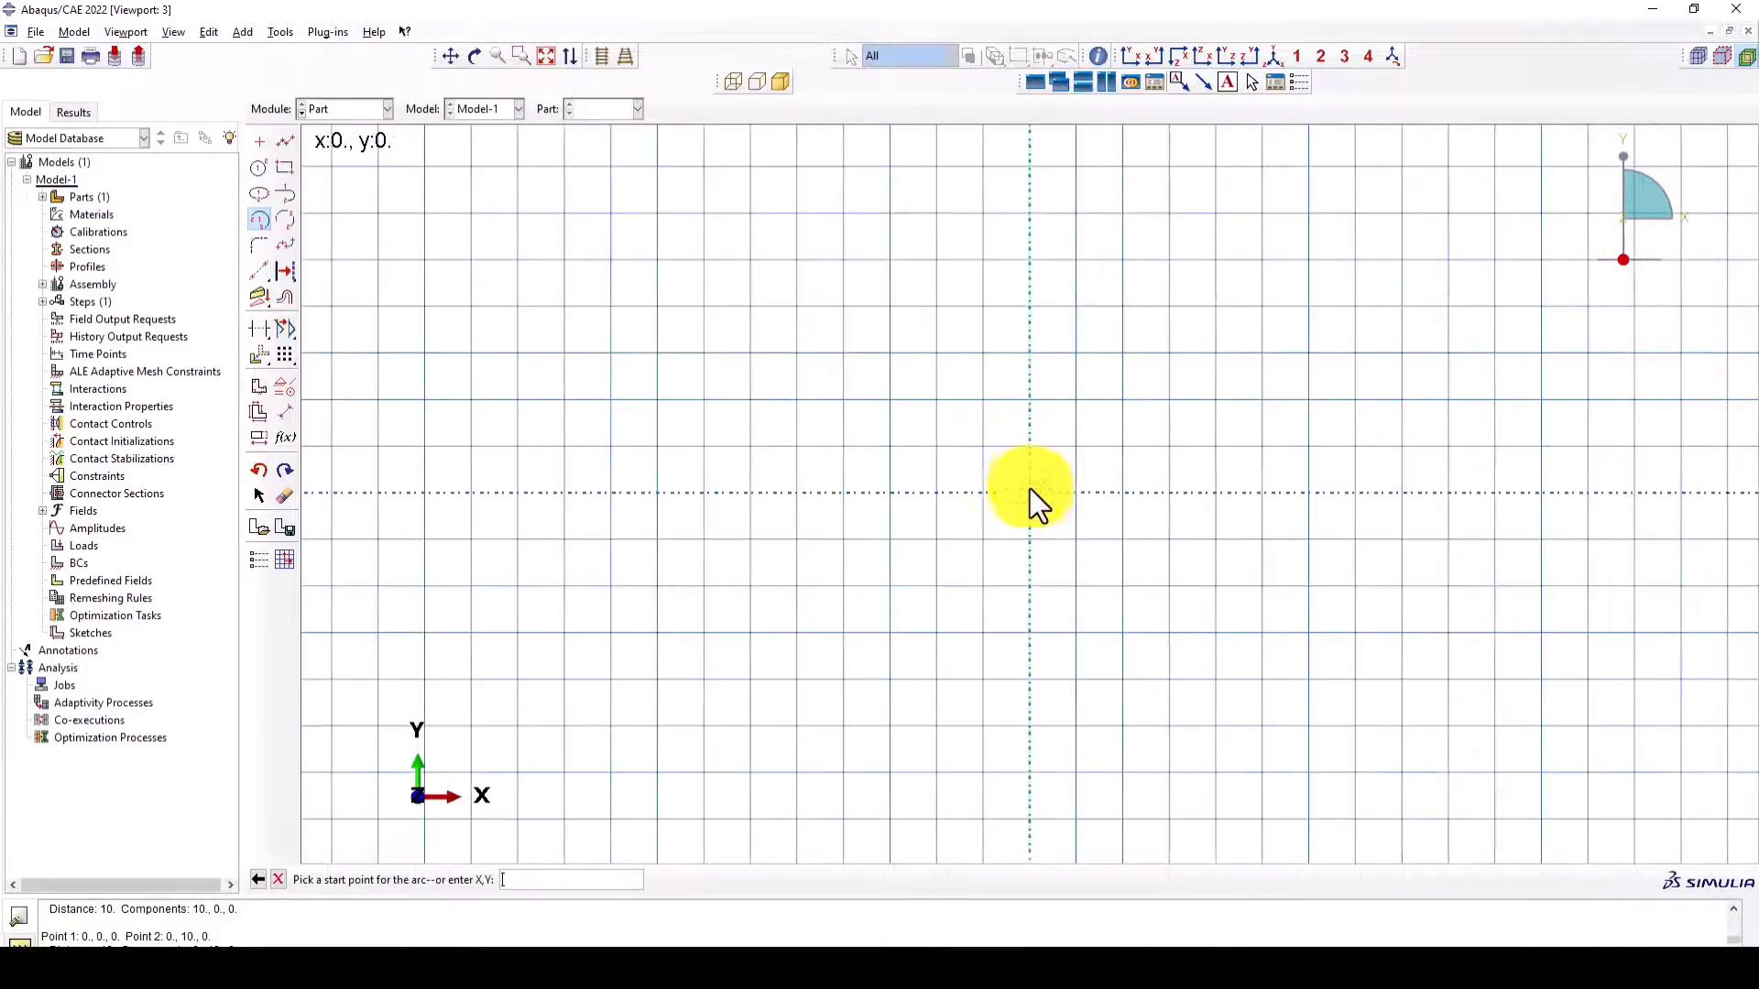
type("0")
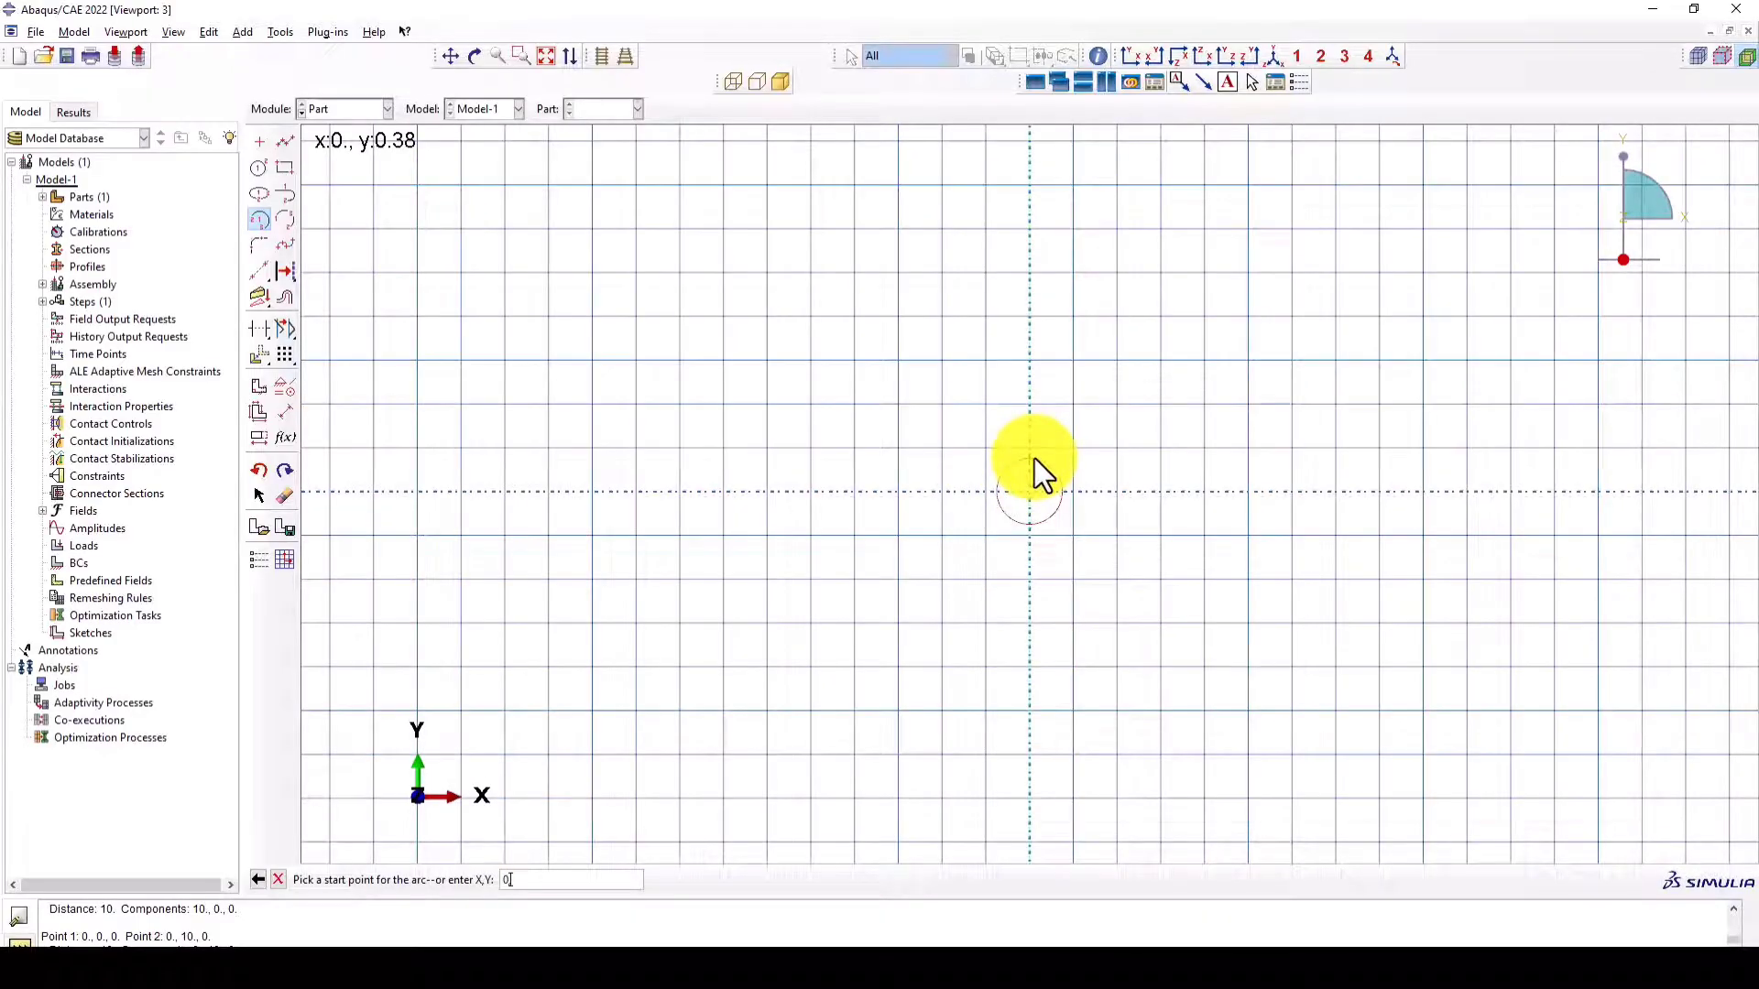
type(",2")
key("Return")
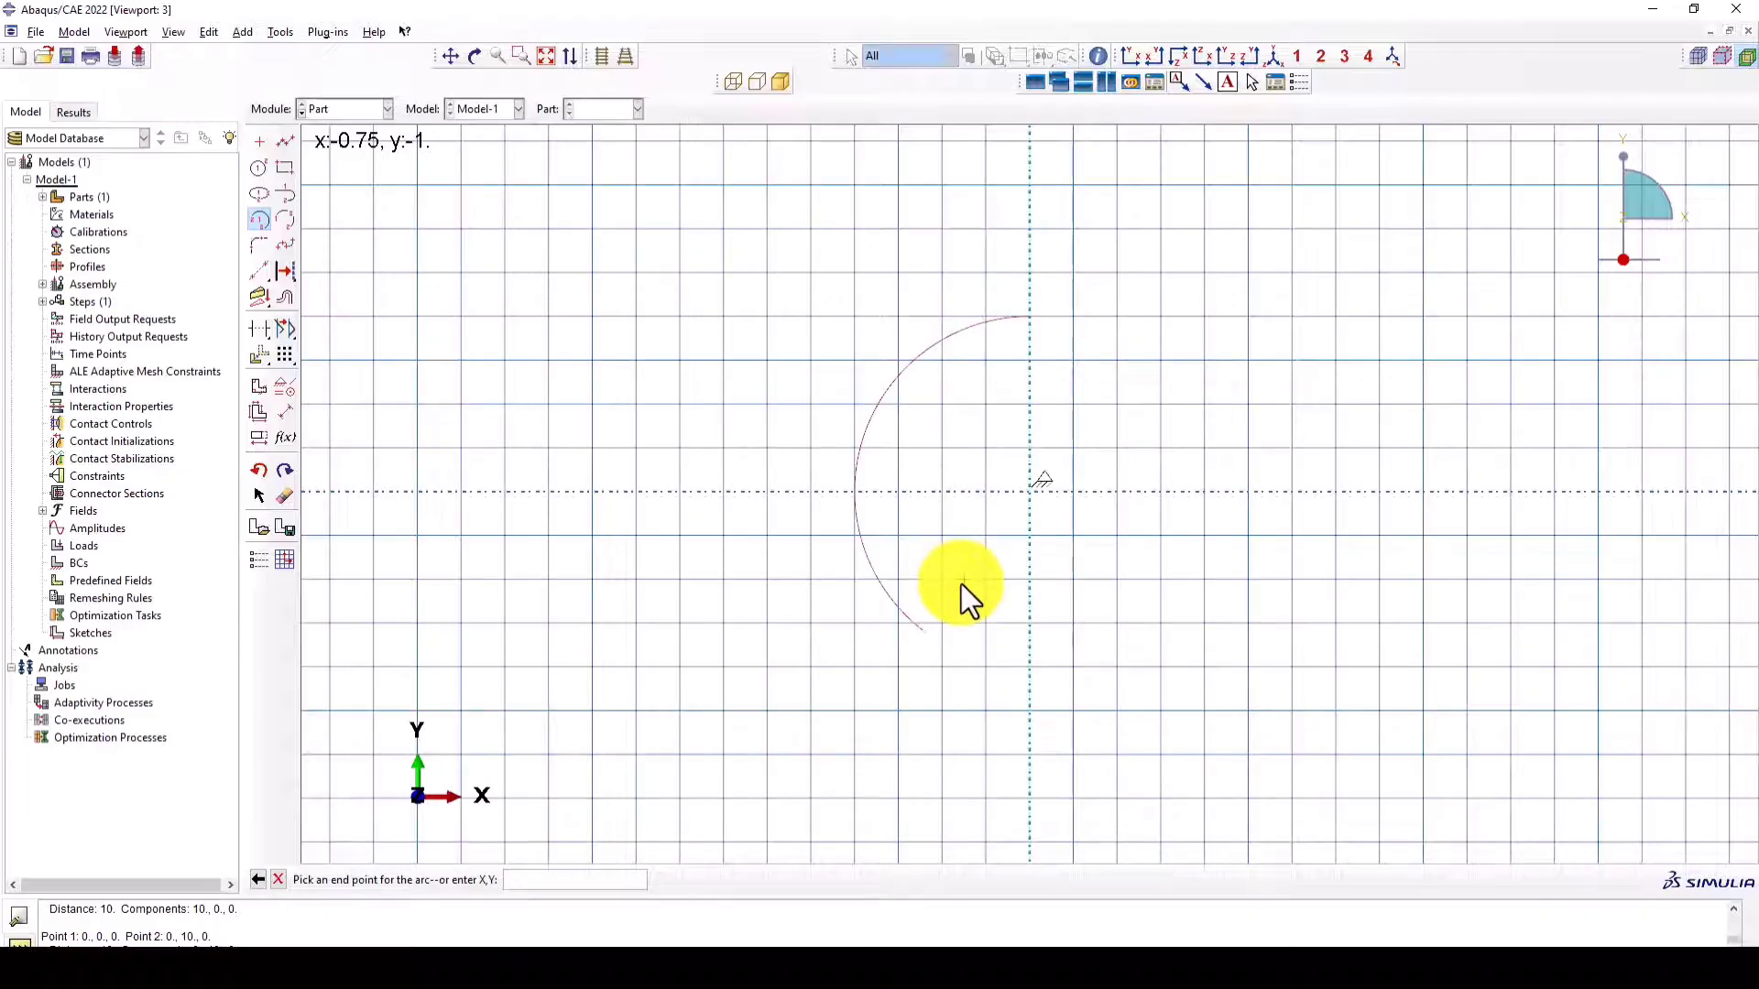
type("0,-2")
key("Return")
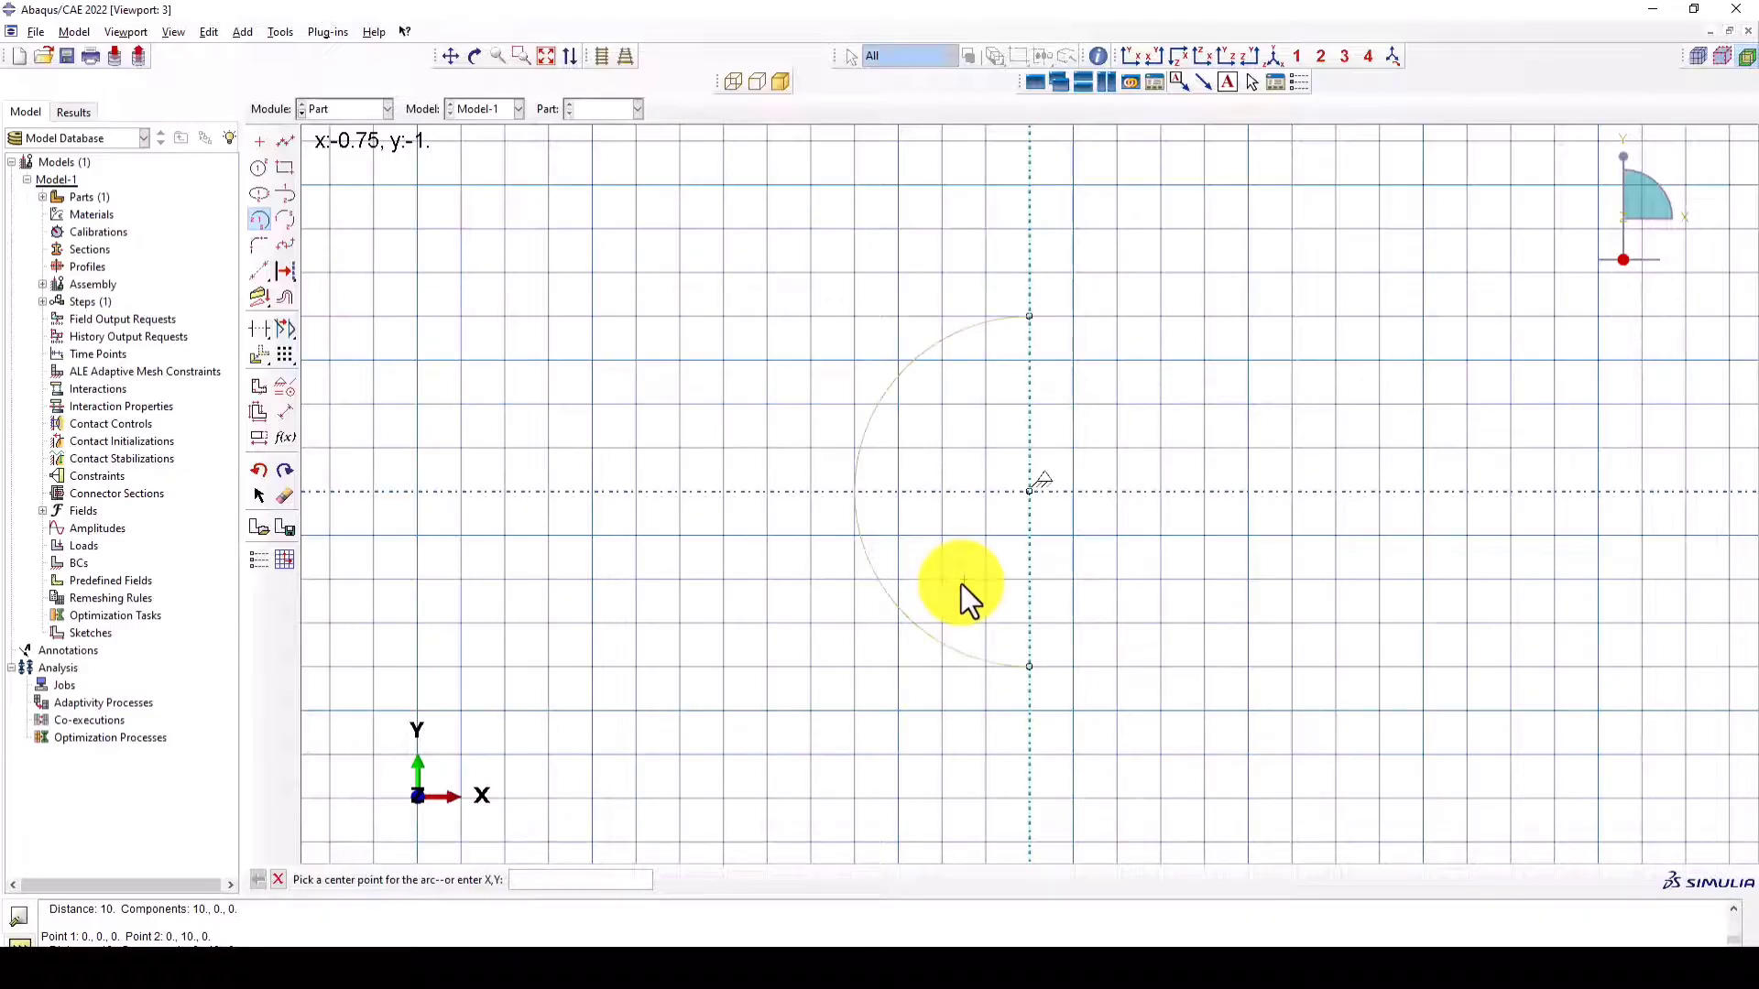
- Close the half-circle with a straight line along the revolution axis and revolve the profile into the solid ball
left_click(286, 144)
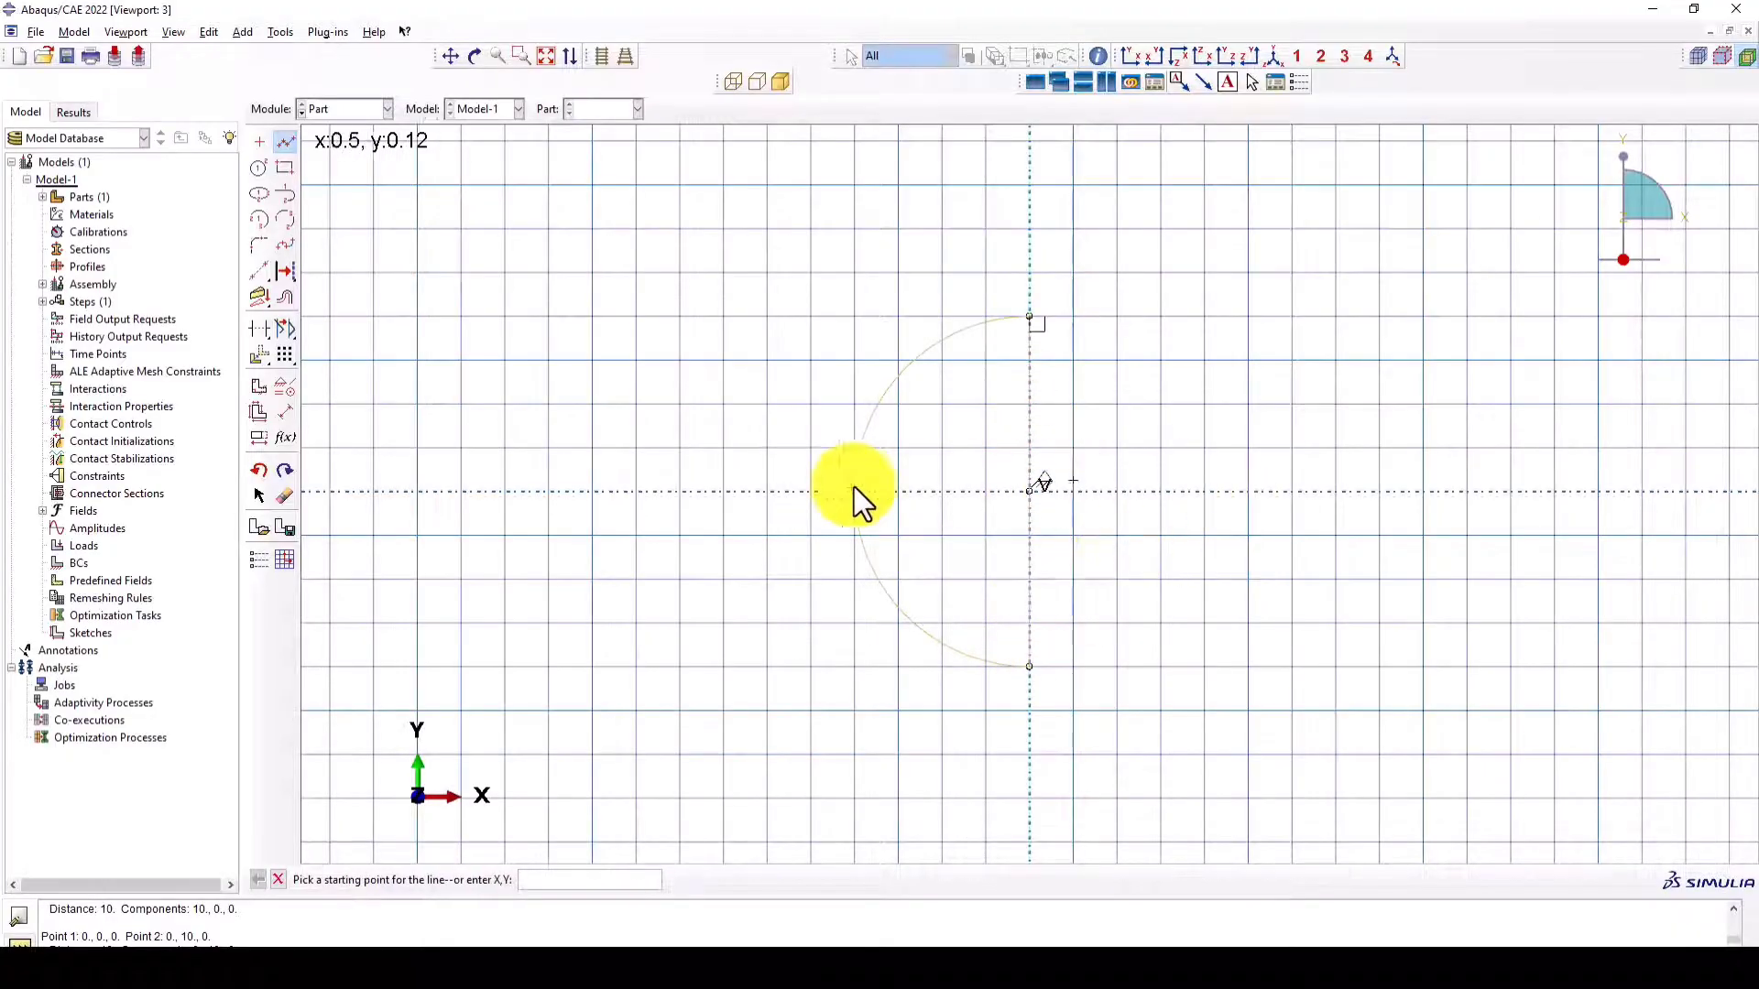
middle_click(813, 480)
middle_click(592, 414)
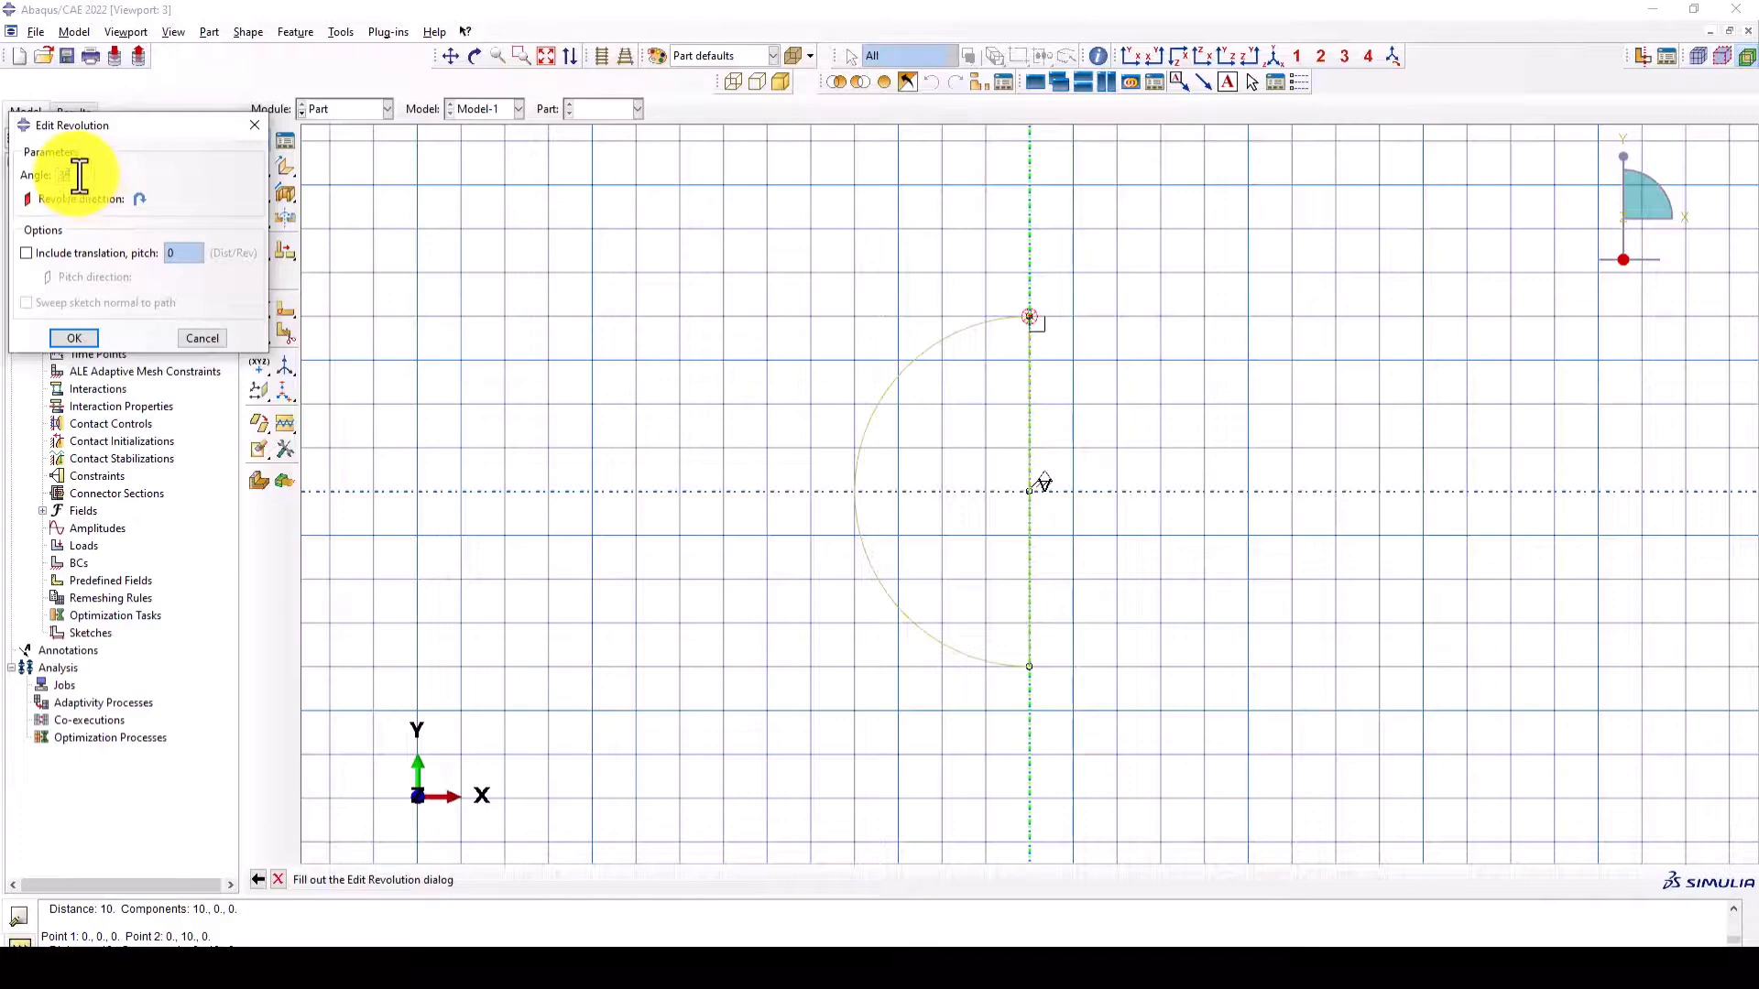
left_click(74, 338)
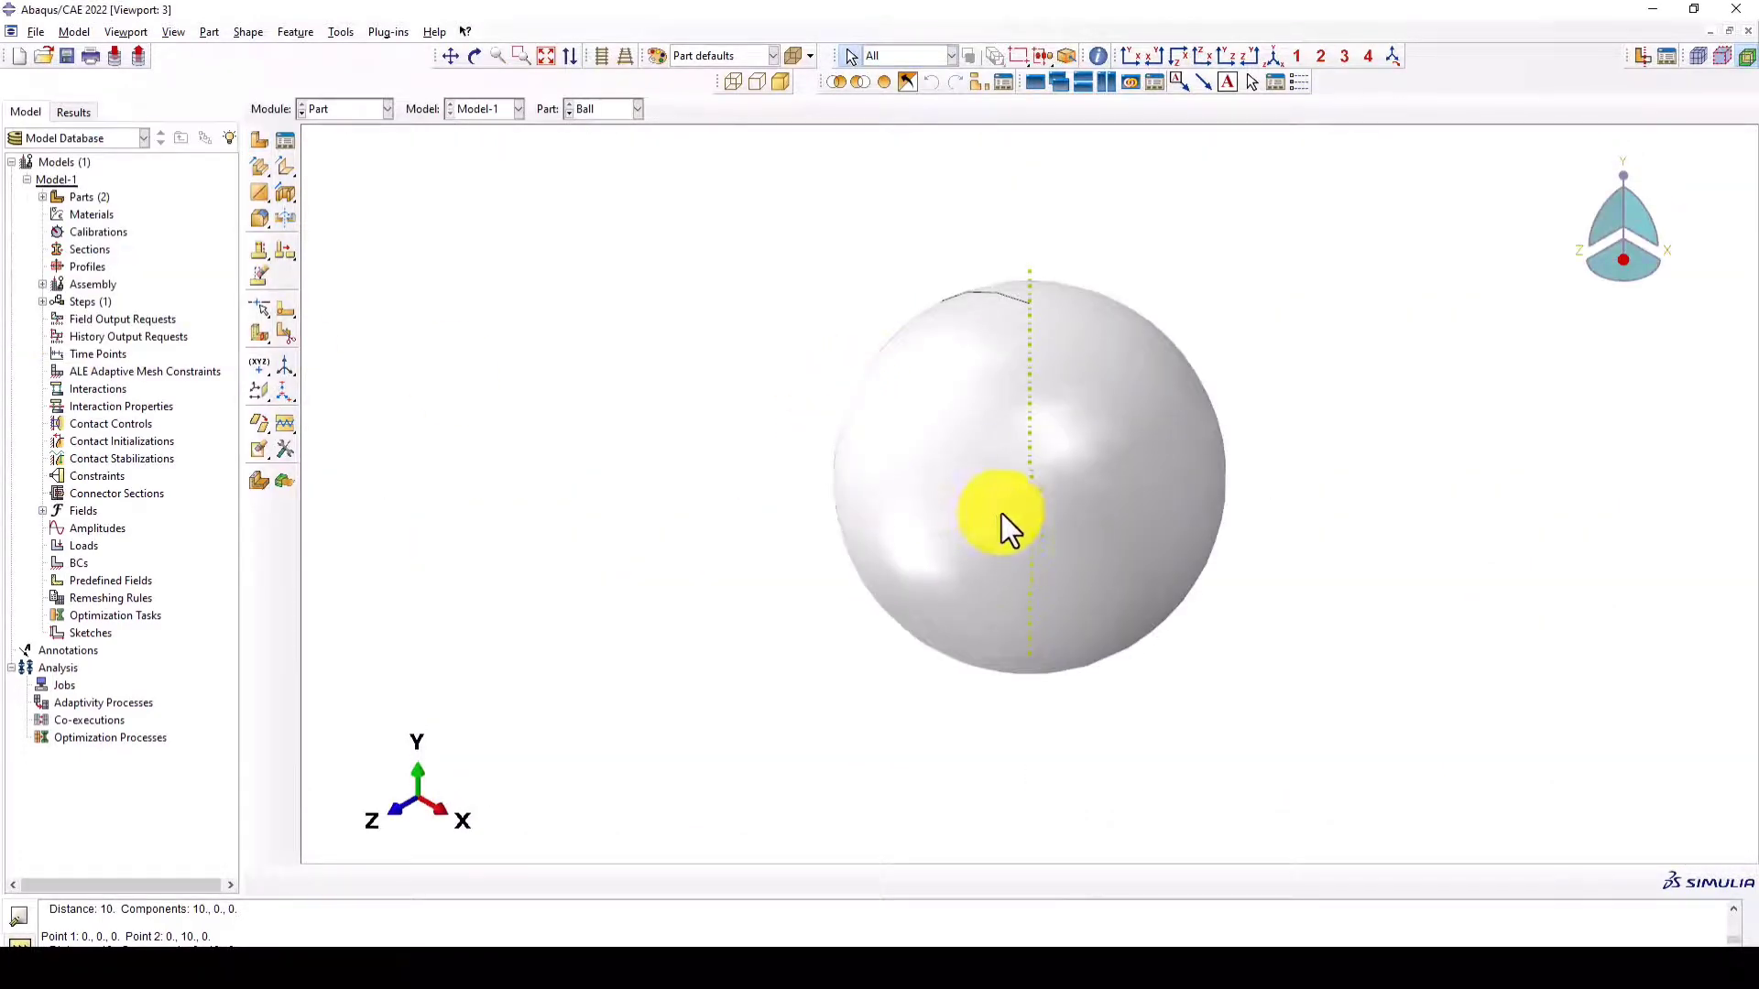
left_click_drag(1103, 507, 1003, 604, "ctrl+alt")
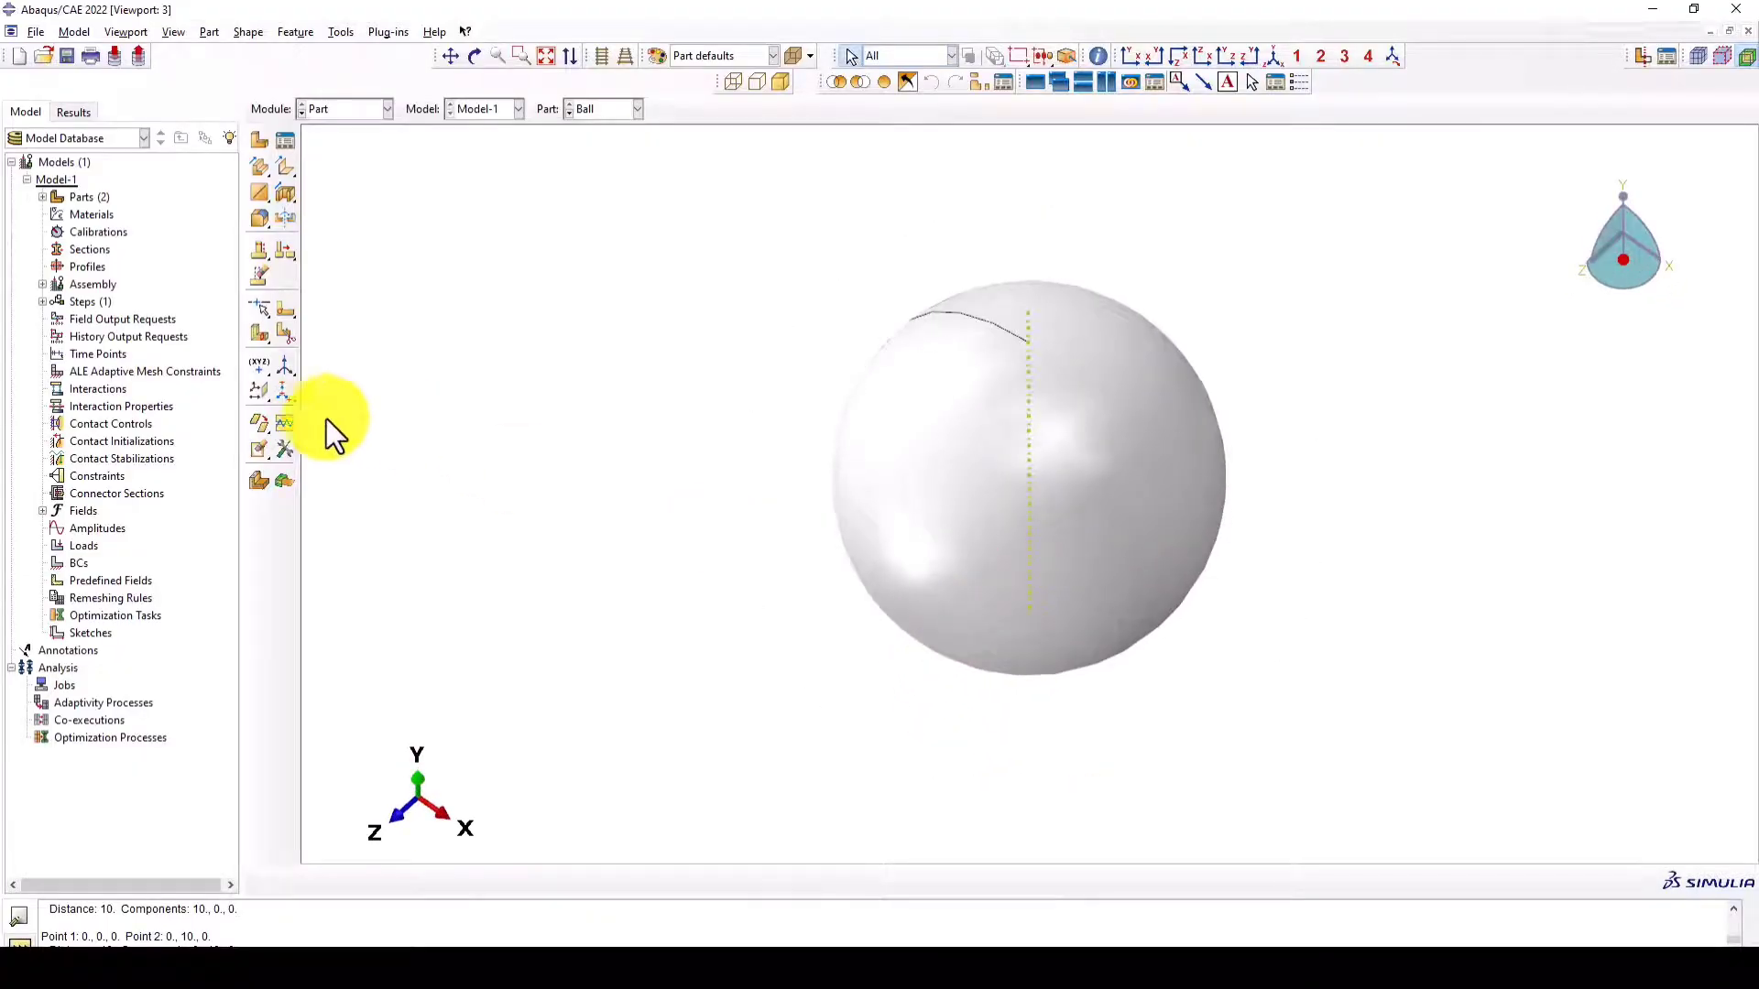
- Create three datum planes through the ball, offset 0 from the XY, YZ and XZ principal planes
left_click(255, 390)
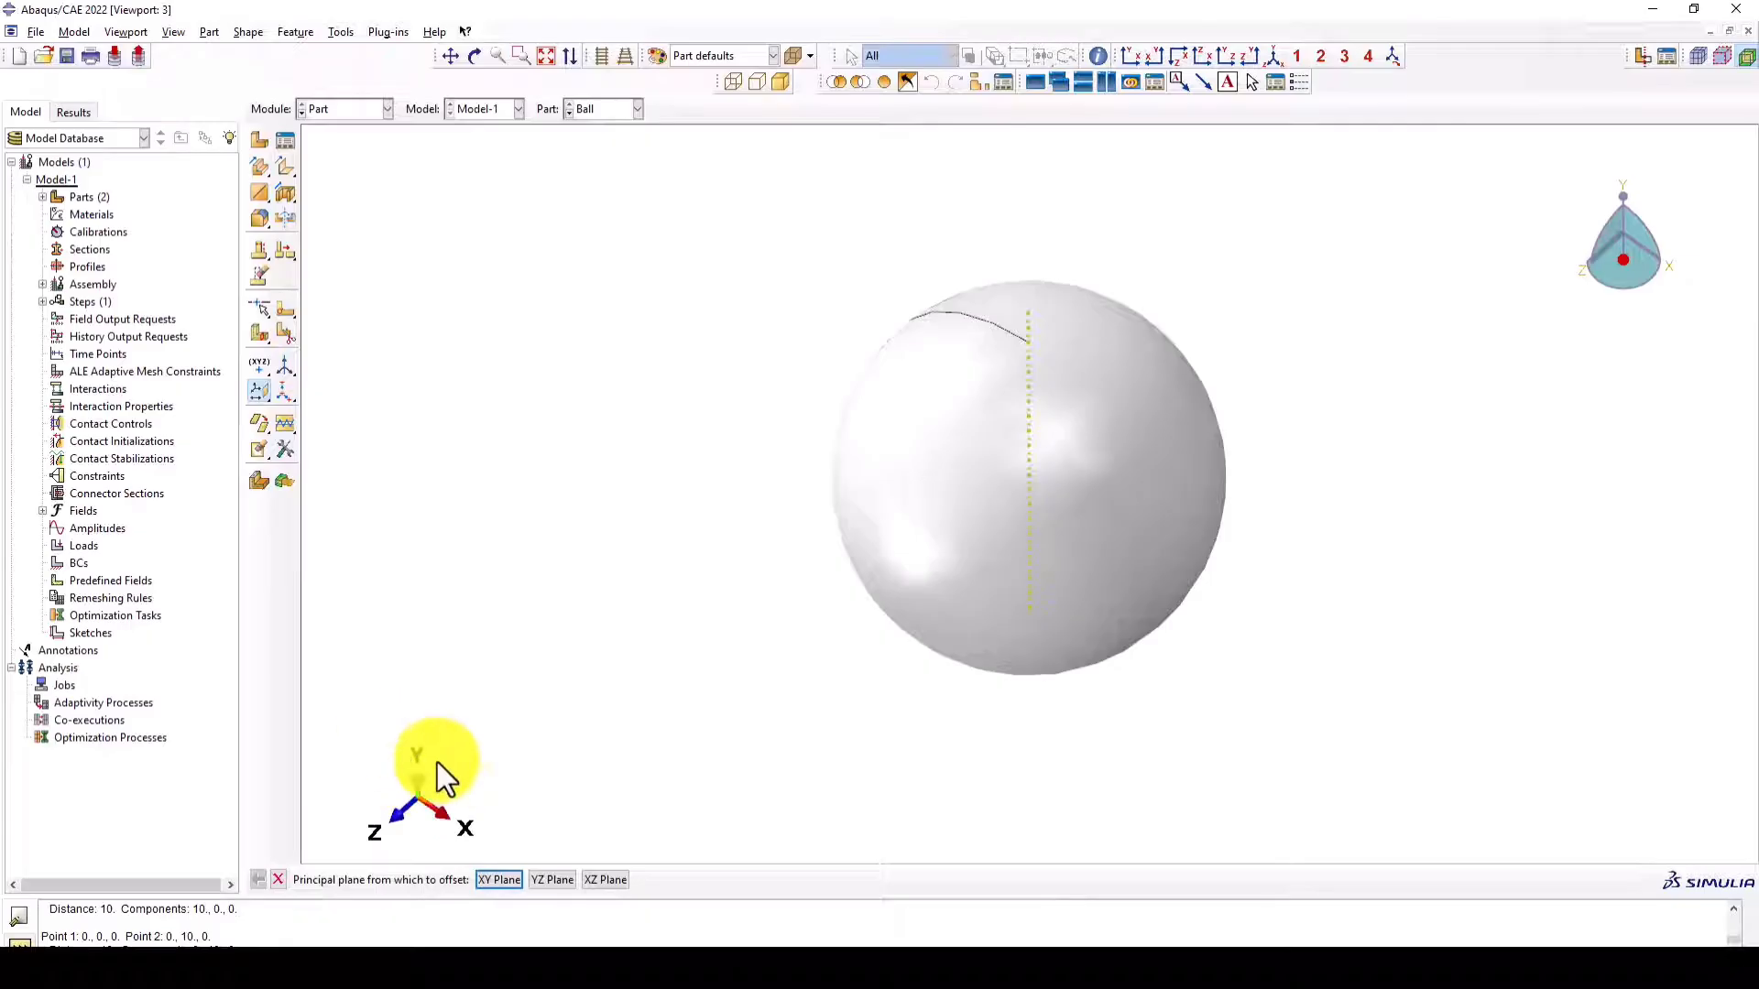
left_click(497, 879)
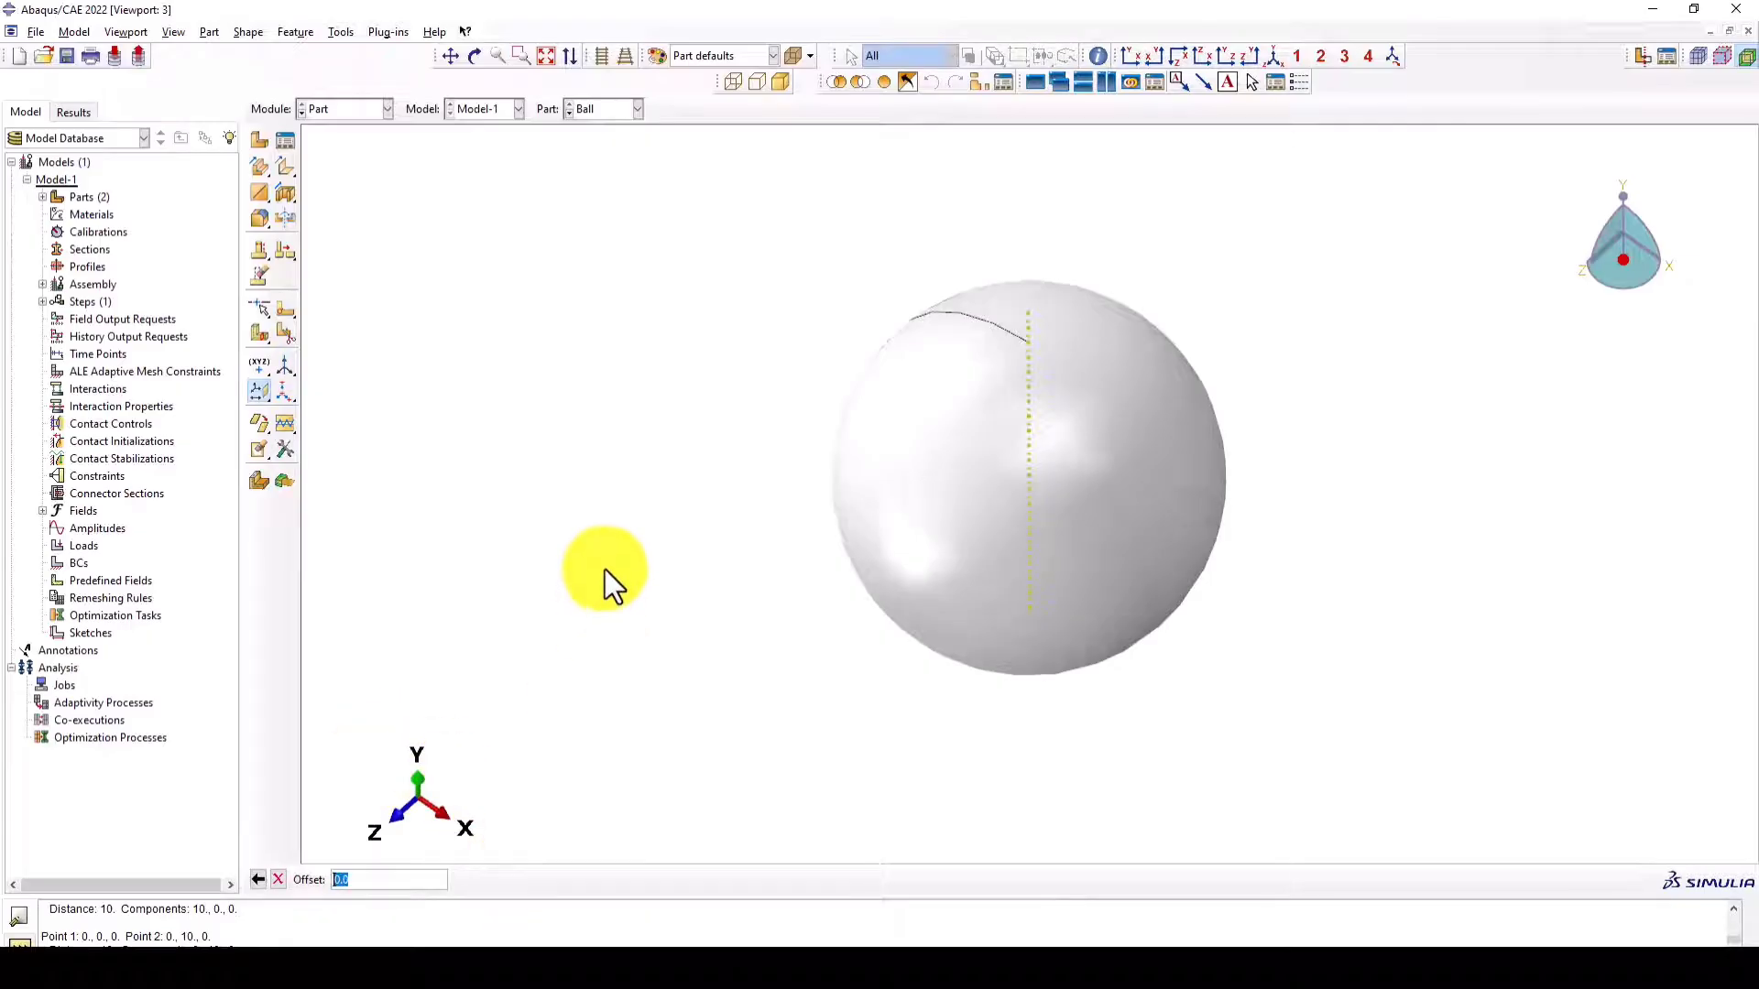
key("Return")
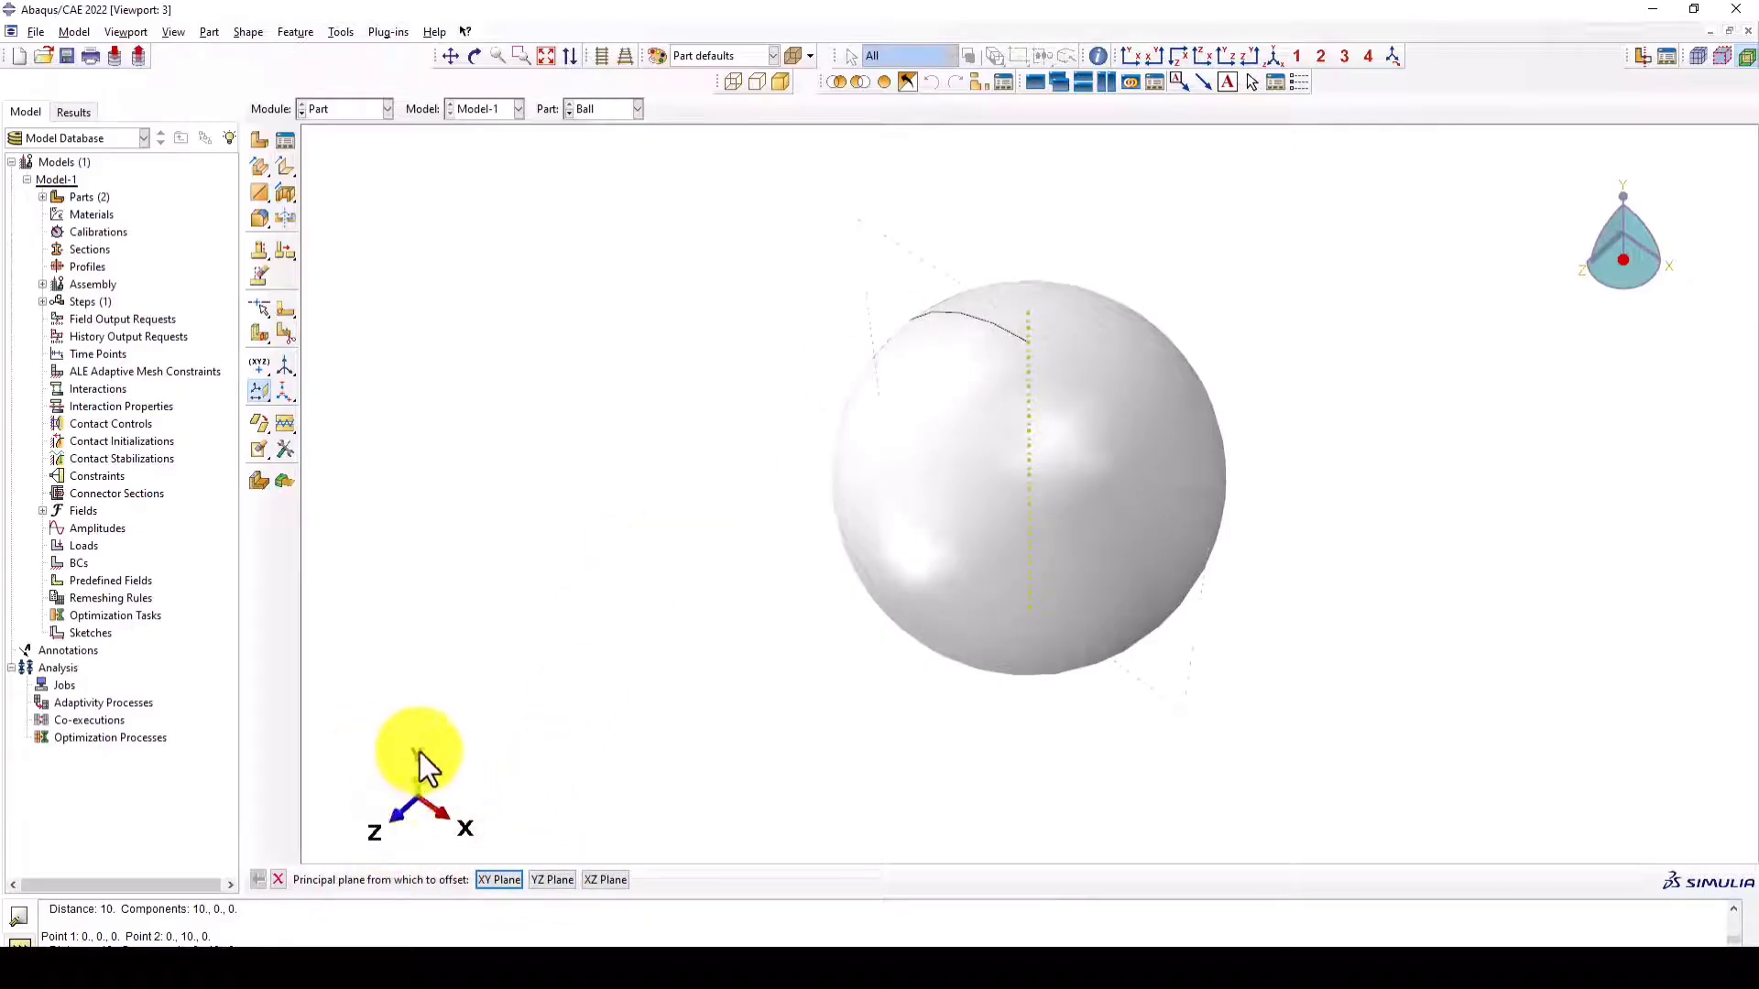
left_click(553, 881)
key("Return")
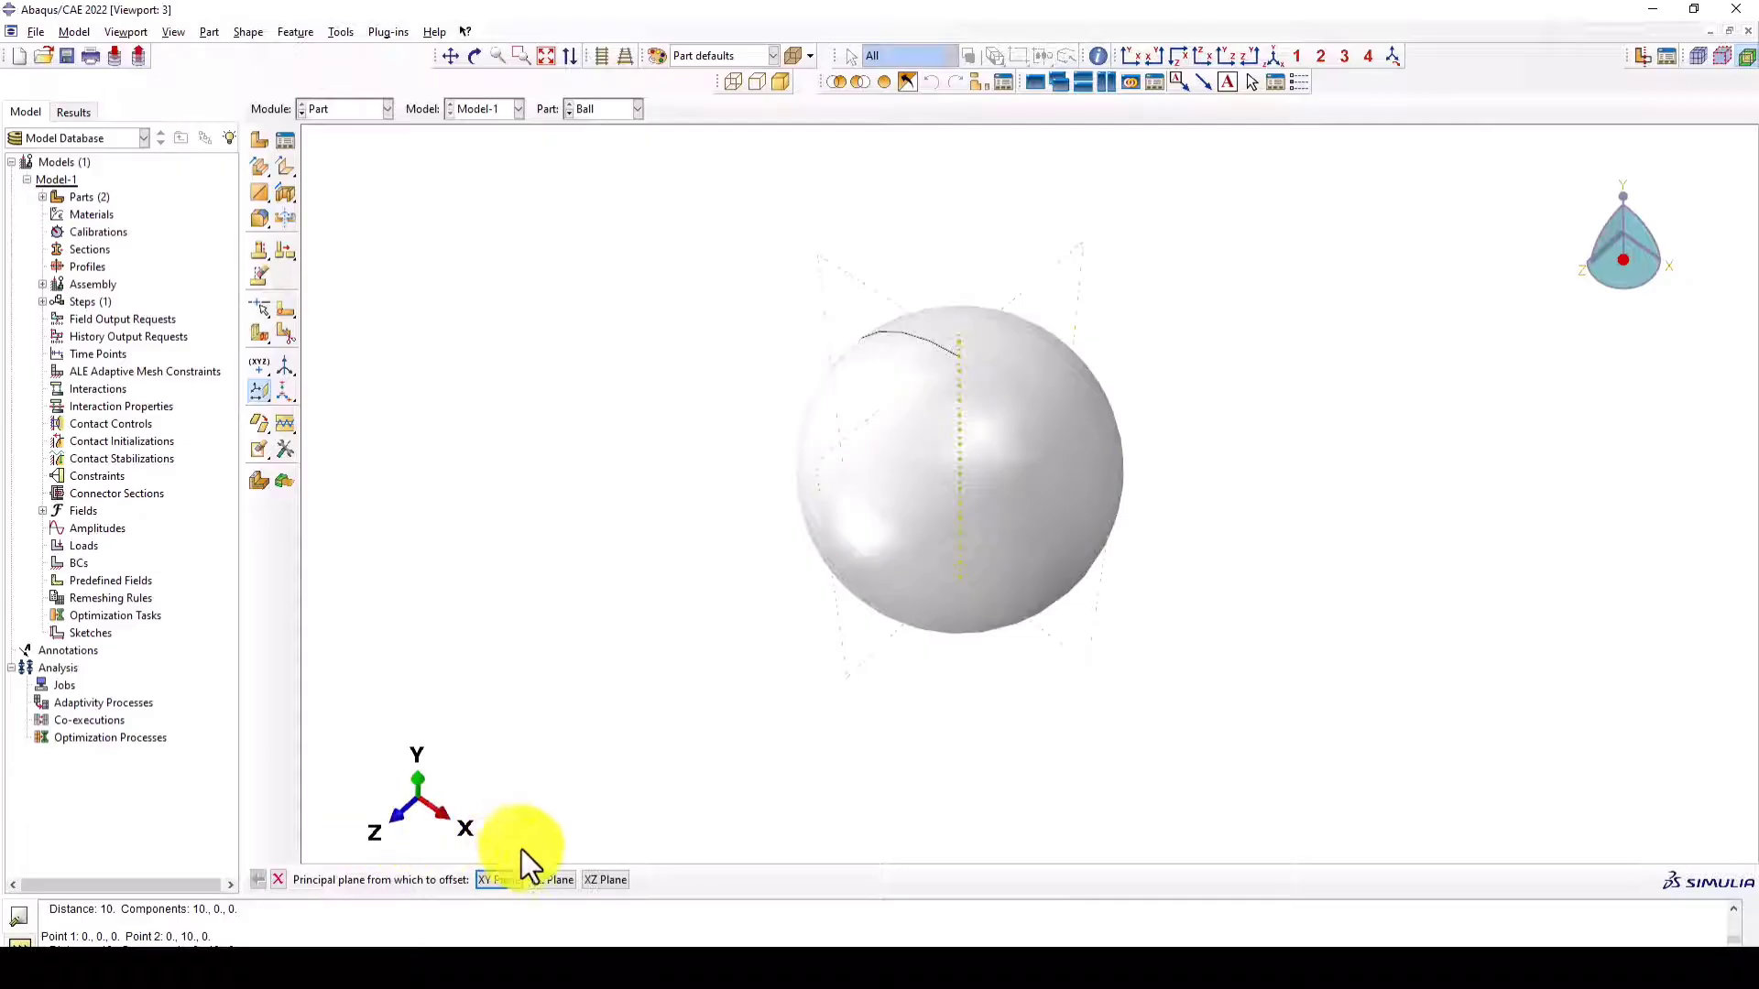
left_click(590, 881)
key("Return")
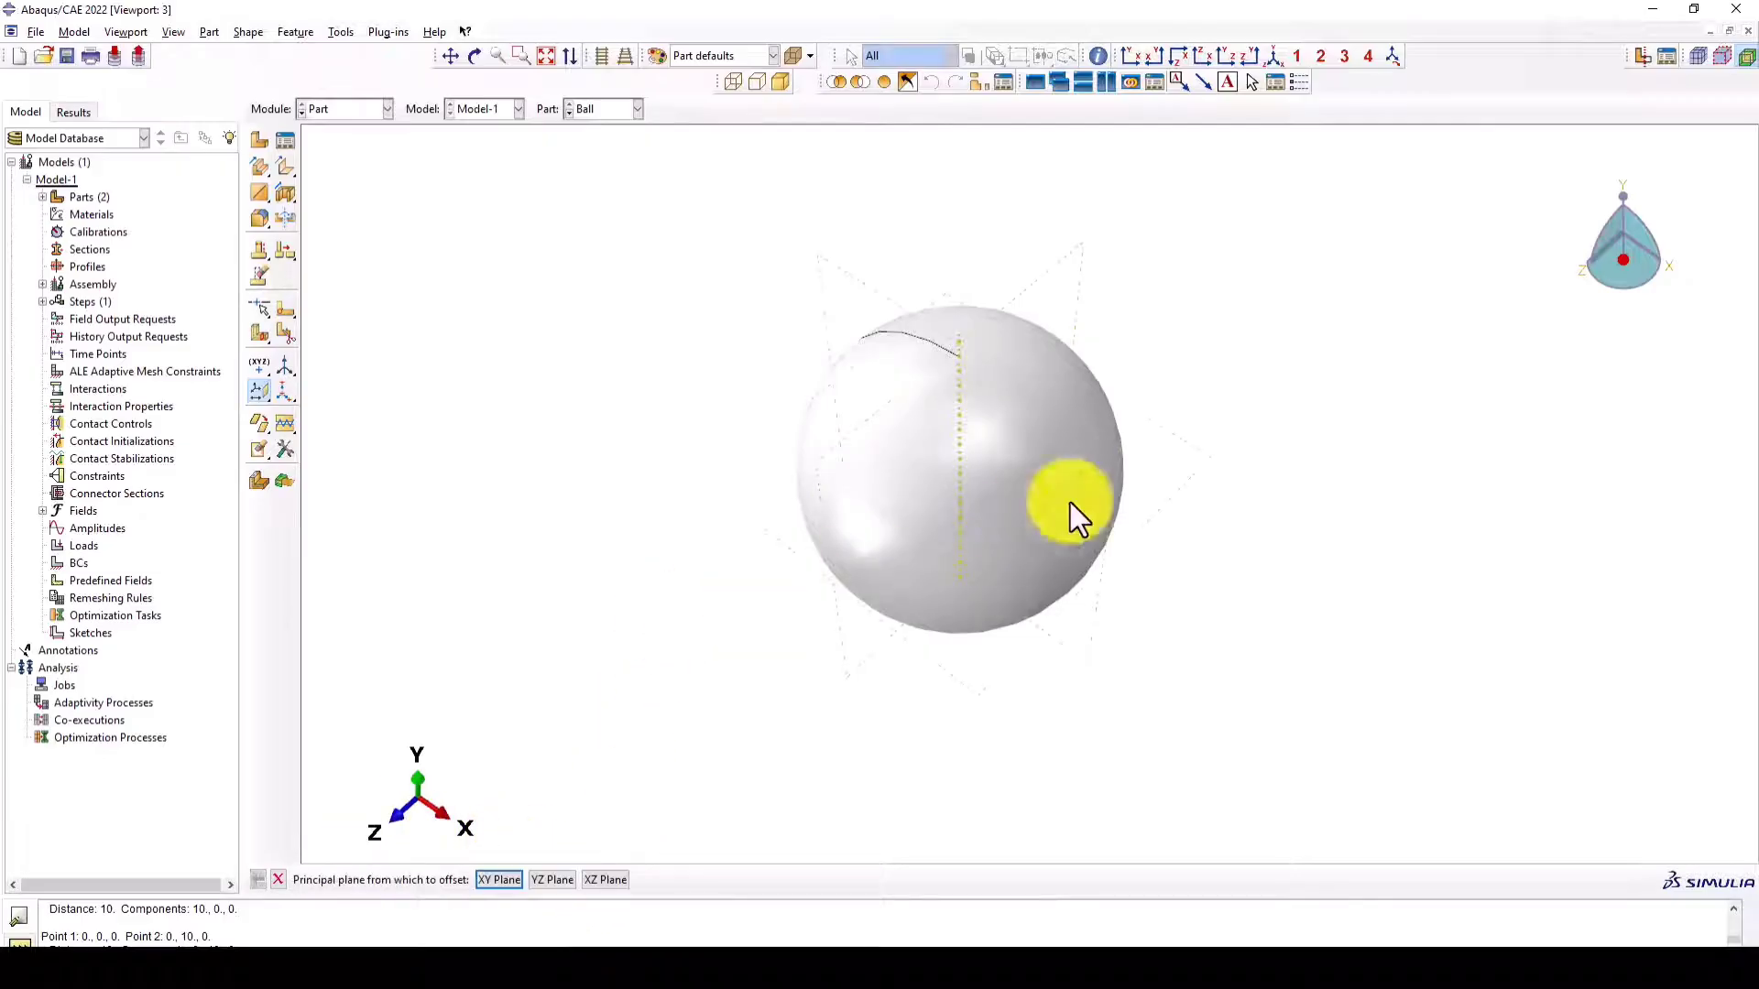
- Partition the ball's cell with the horizontal XZ datum plane and all resulting cells with the YZ datum plane
left_click(260, 332)
left_click(315, 337)
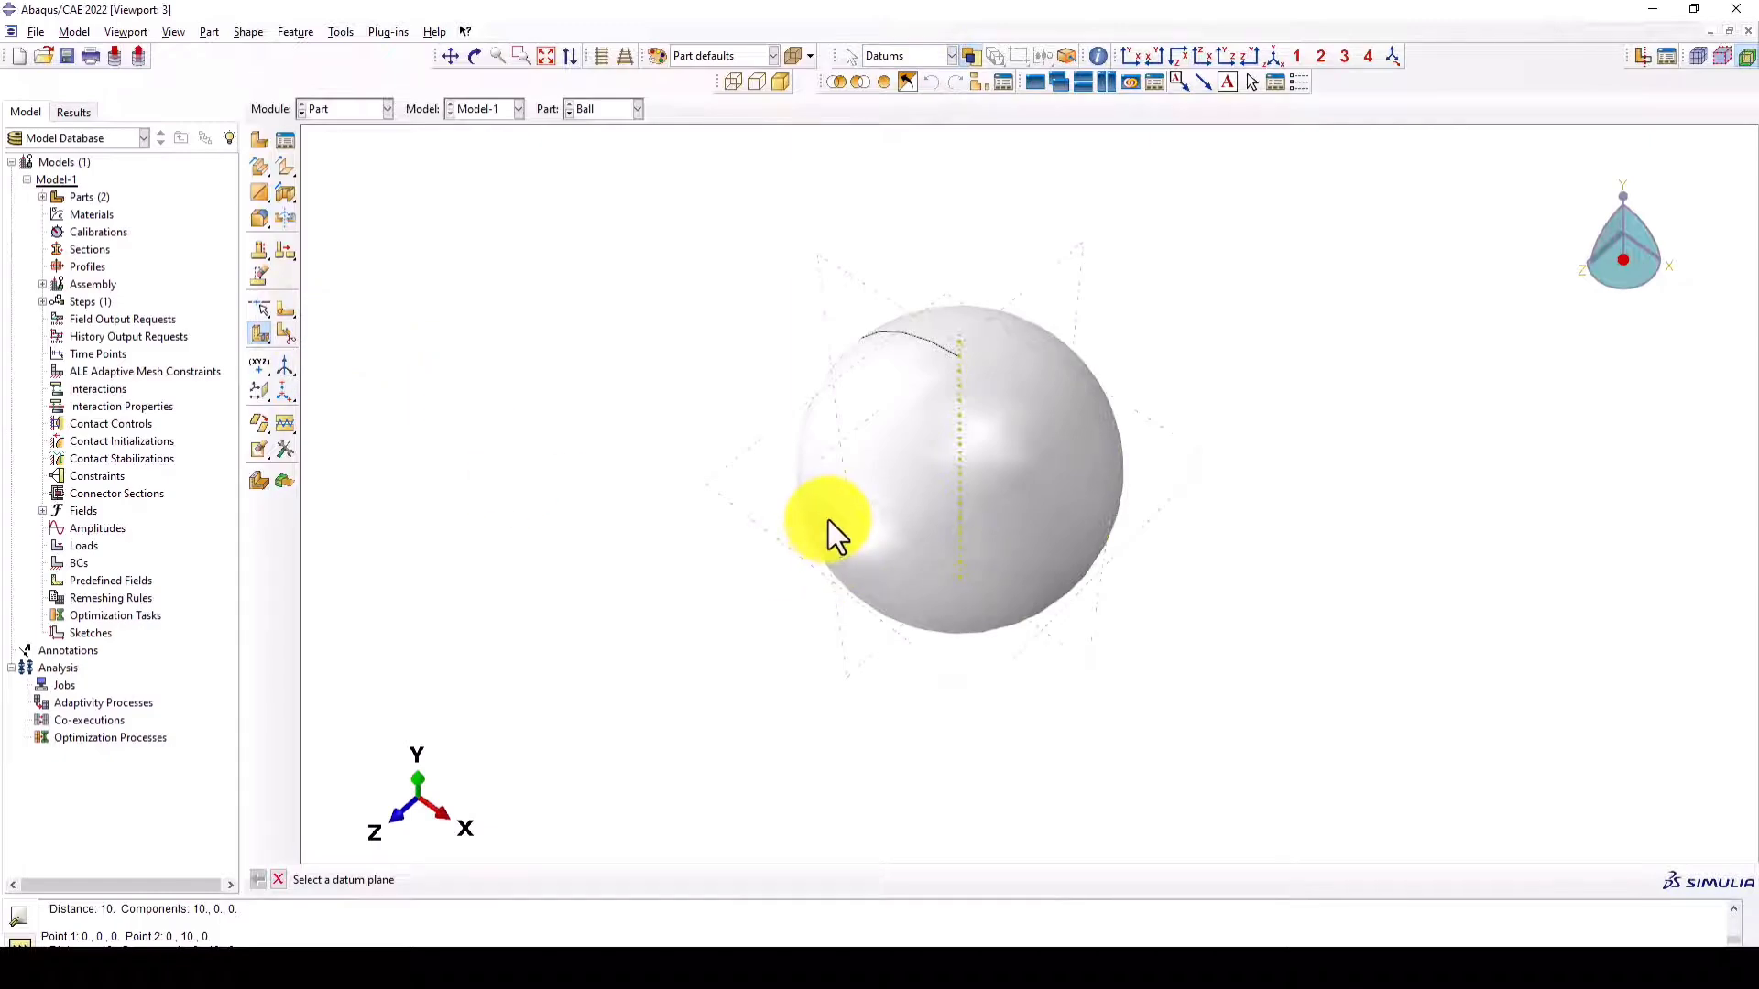
left_click(722, 503)
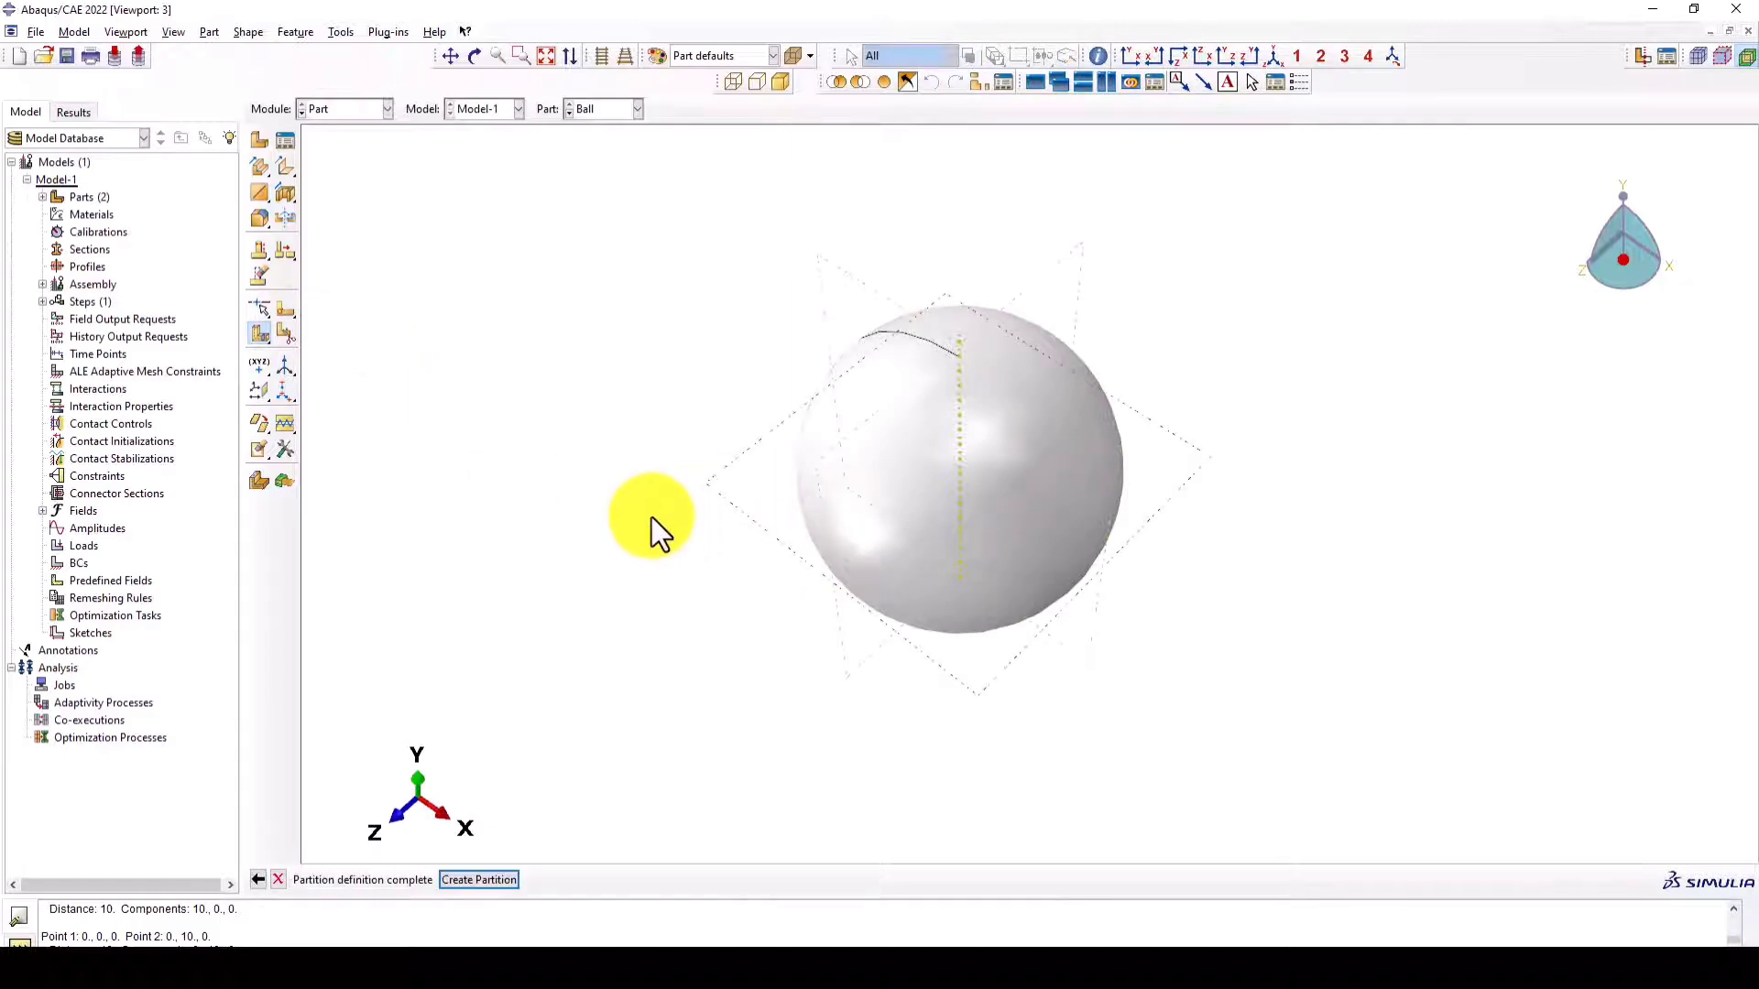
middle_click(651, 518)
left_click_drag(1170, 260, 730, 748)
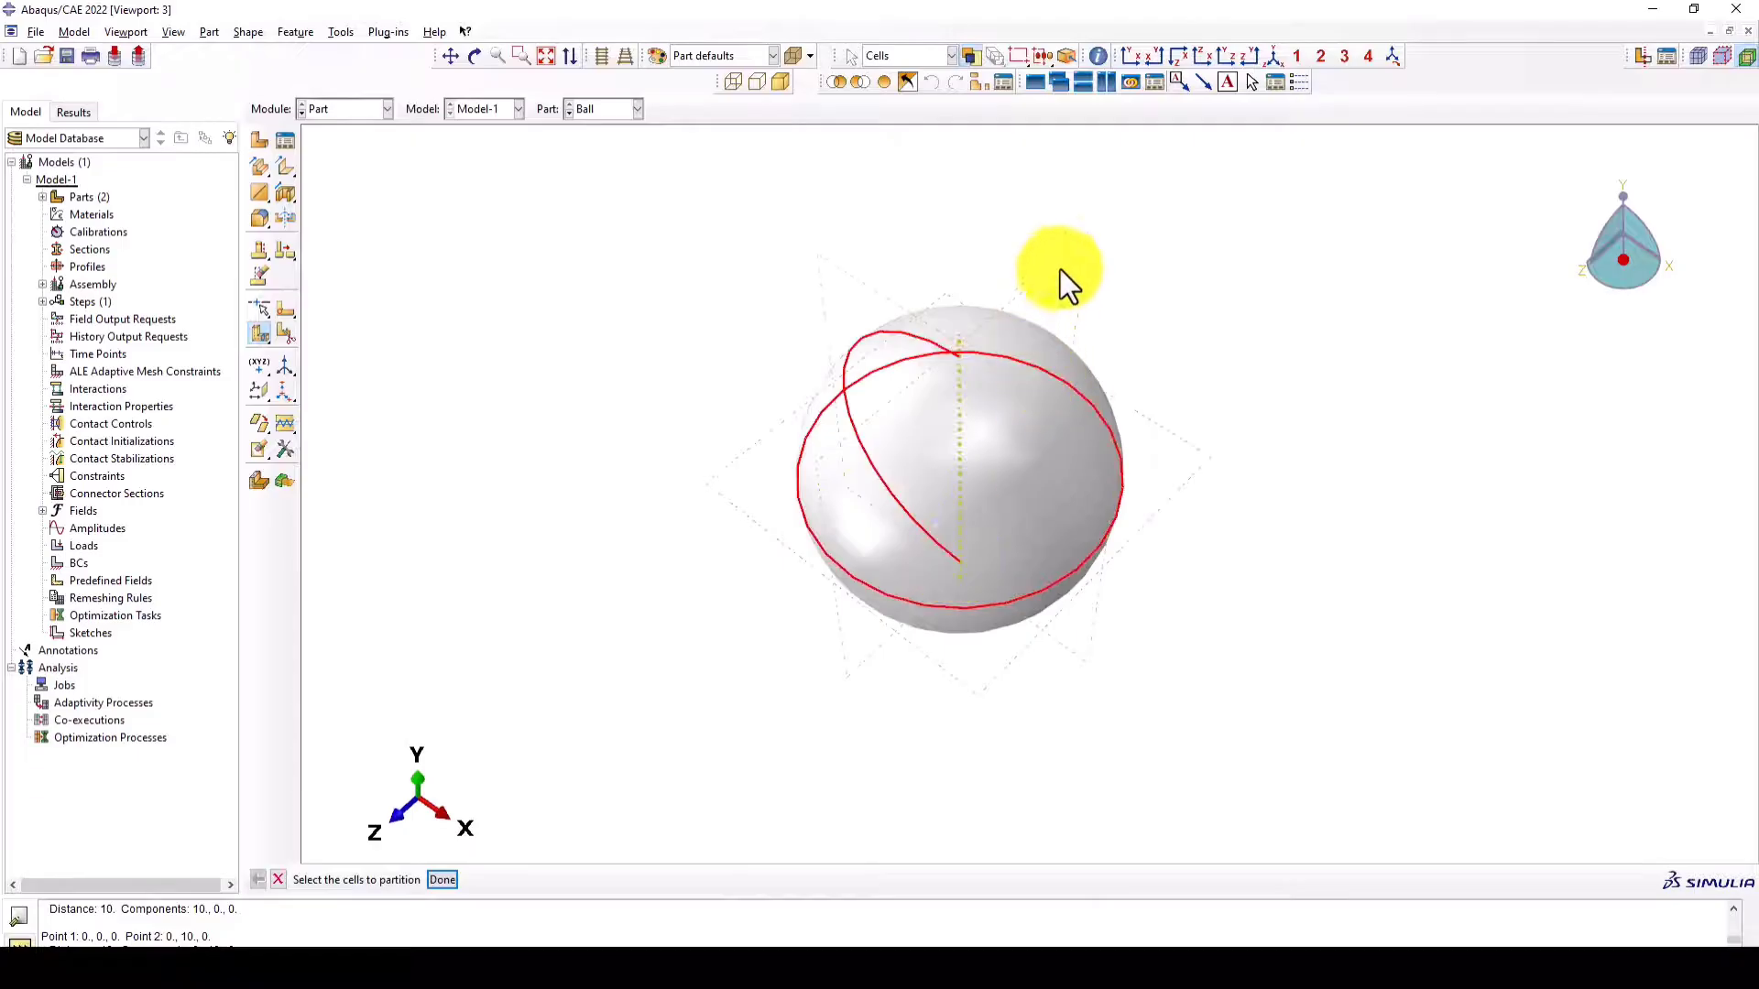
middle_click(1076, 258)
left_click(1074, 255)
middle_click(1179, 311)
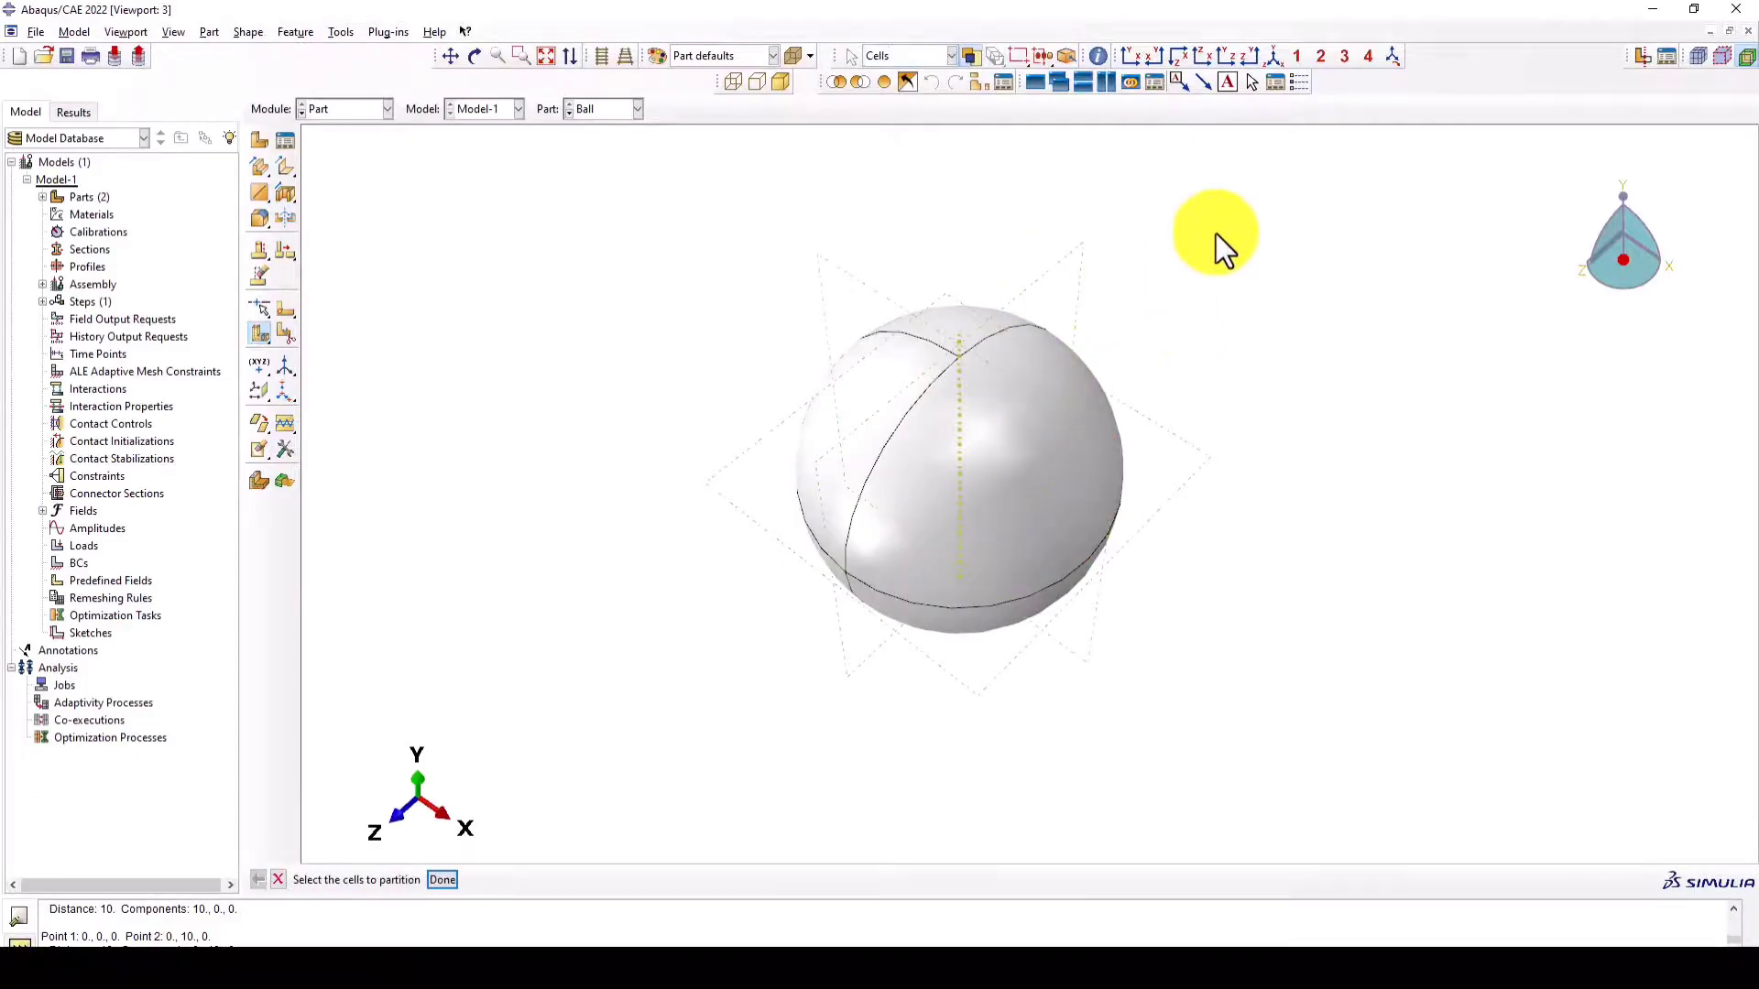
- Partition all cells of the ball with the remaining XY datum plane
left_click_drag(1278, 264, 673, 689)
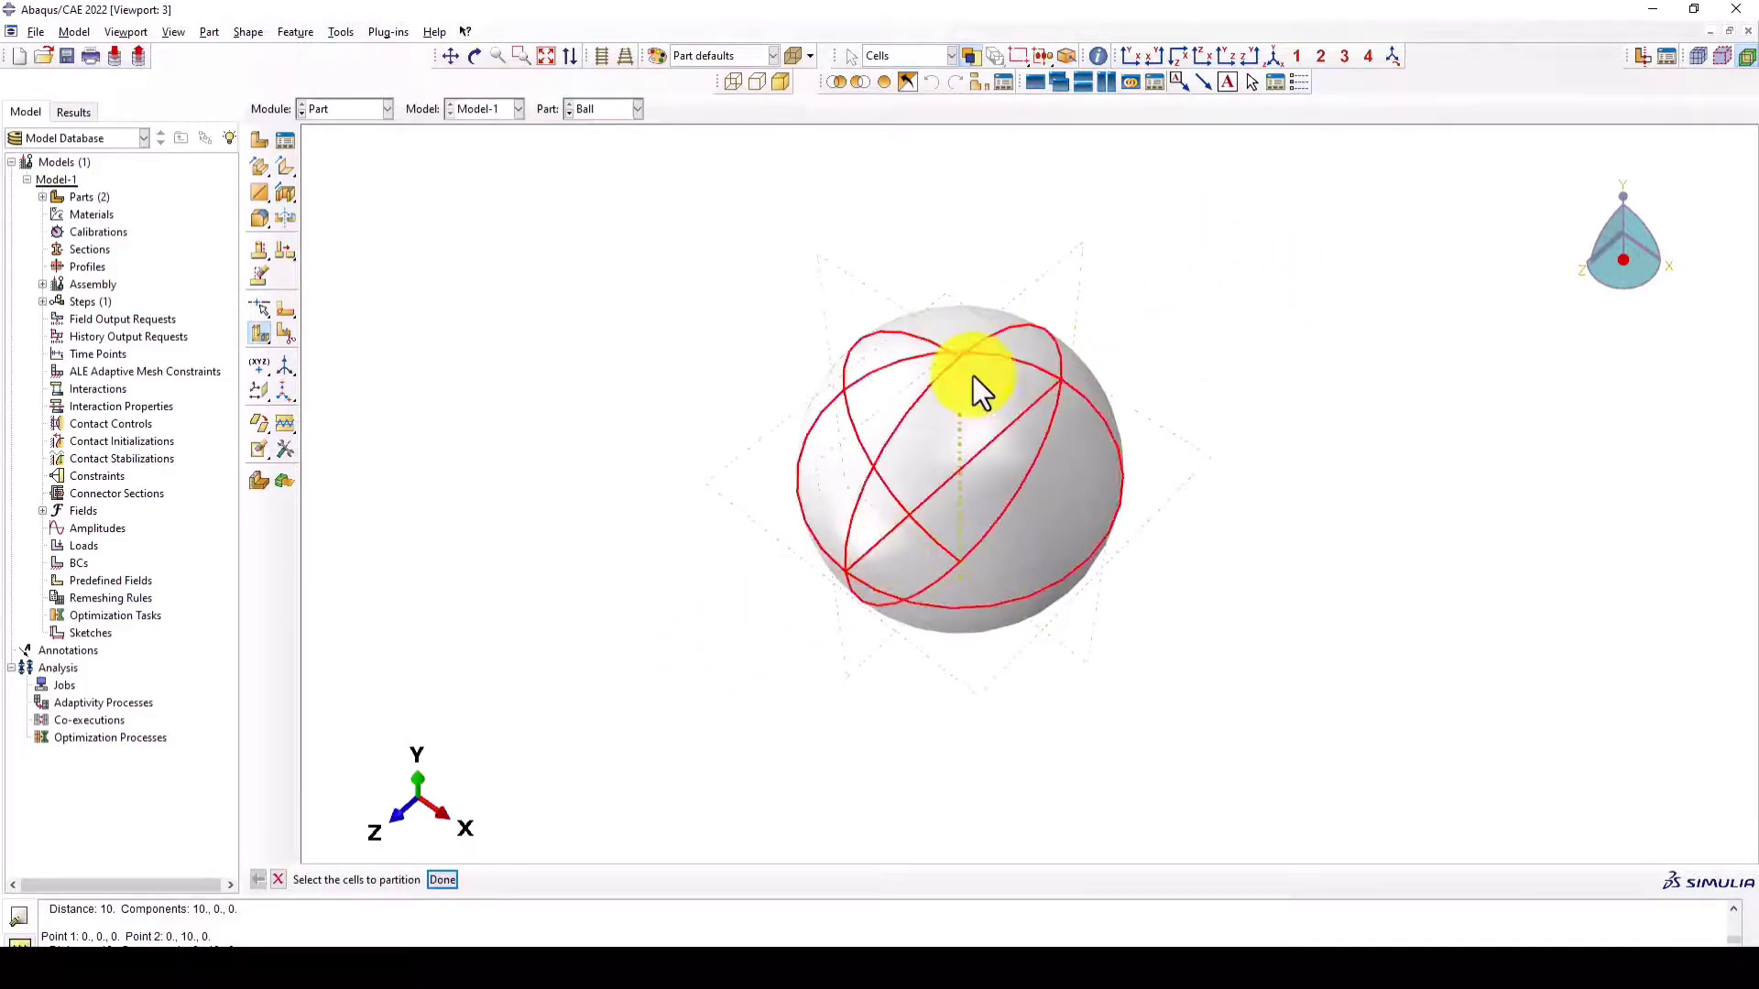
middle_click(880, 244)
left_click_drag(1235, 218, 724, 738)
left_click(259, 334)
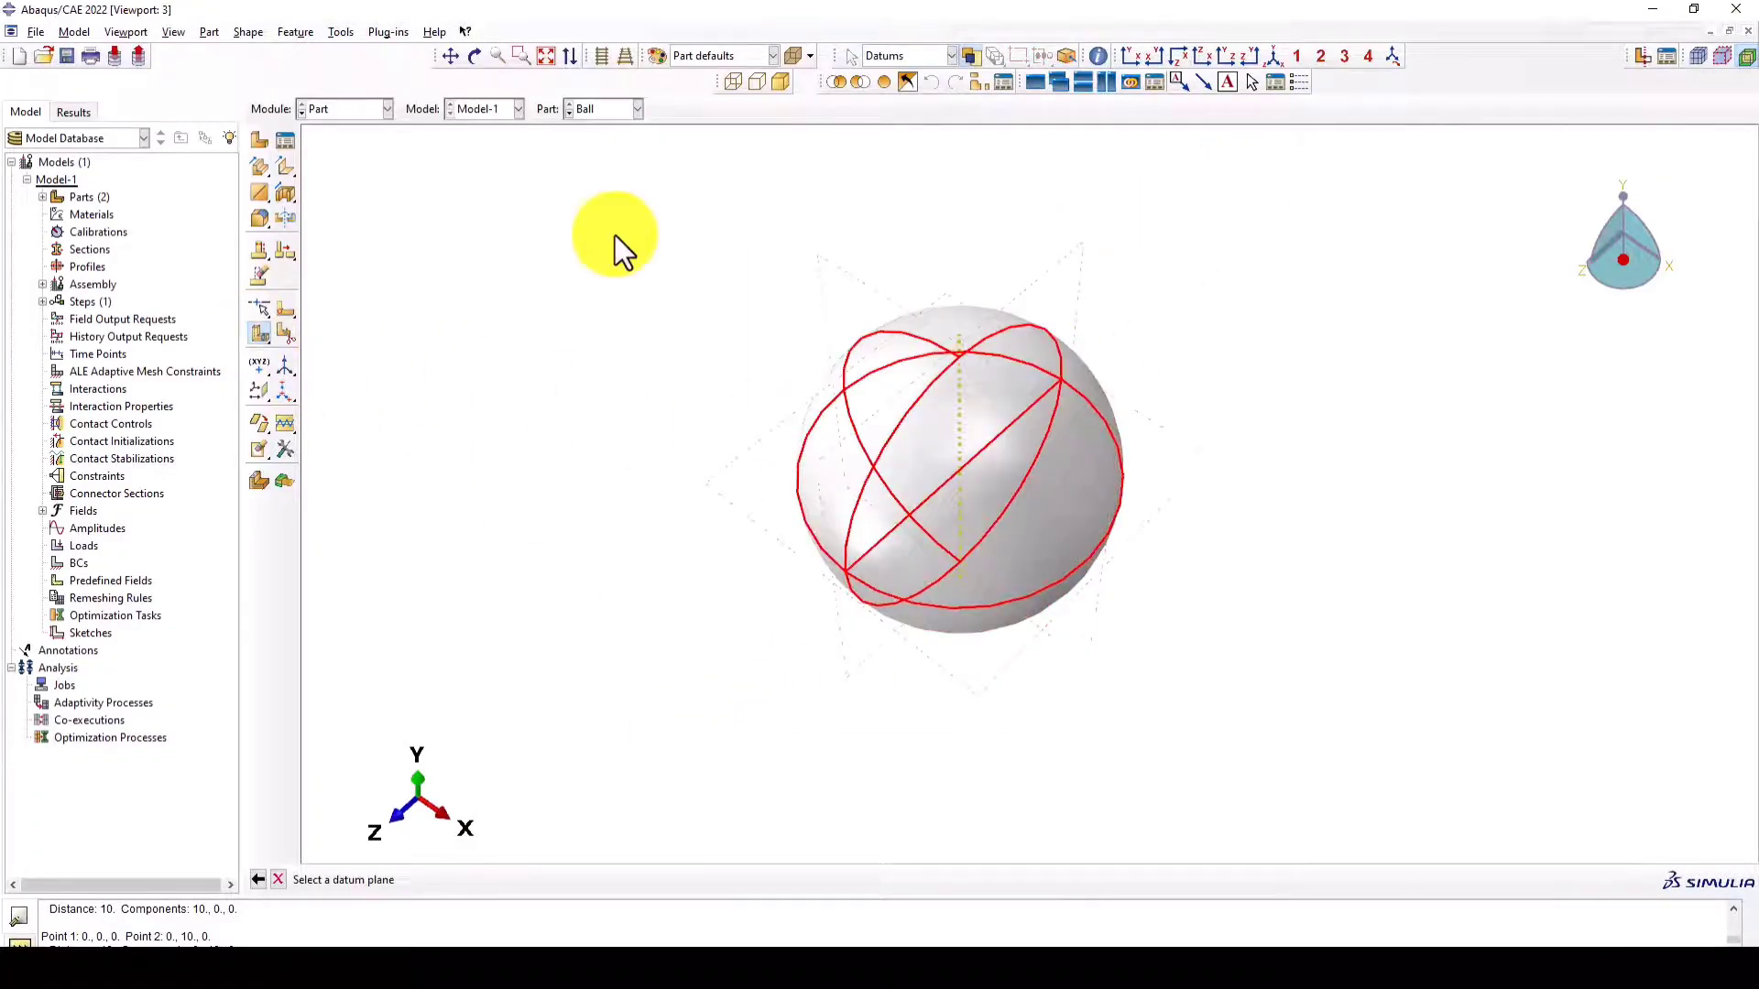
left_click(859, 286)
middle_click(781, 283)
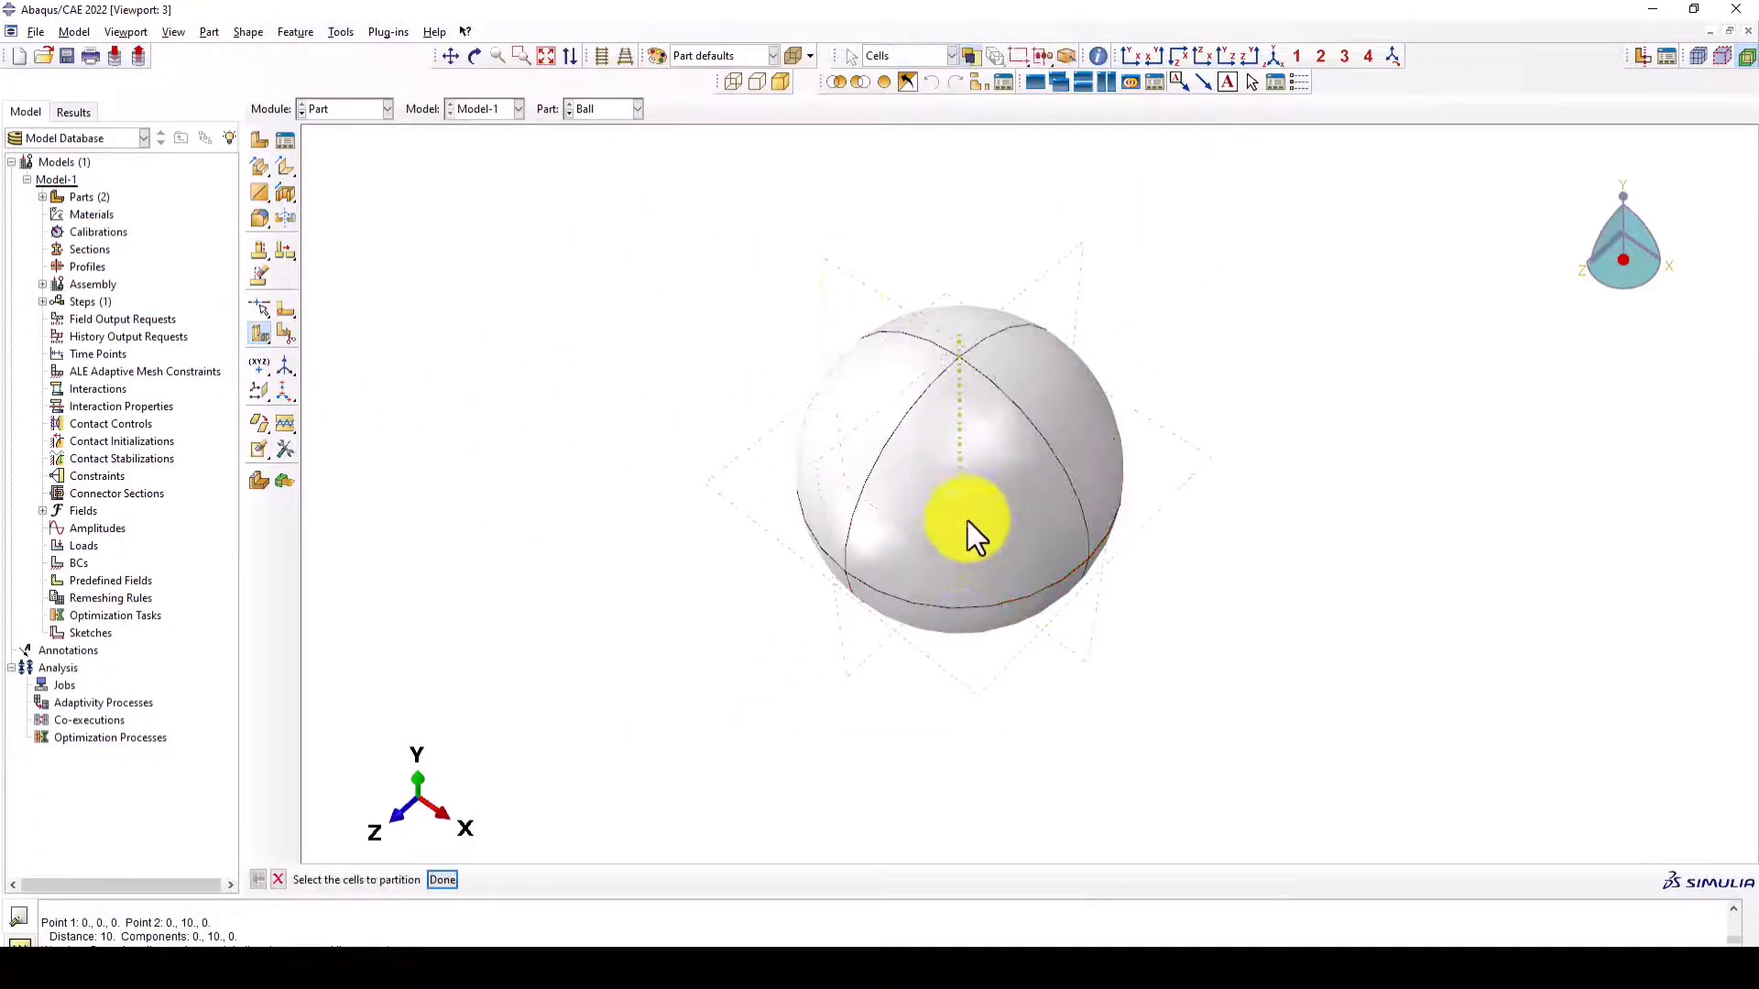
left_click_drag(967, 521, 1020, 473, "ctrl+alt")
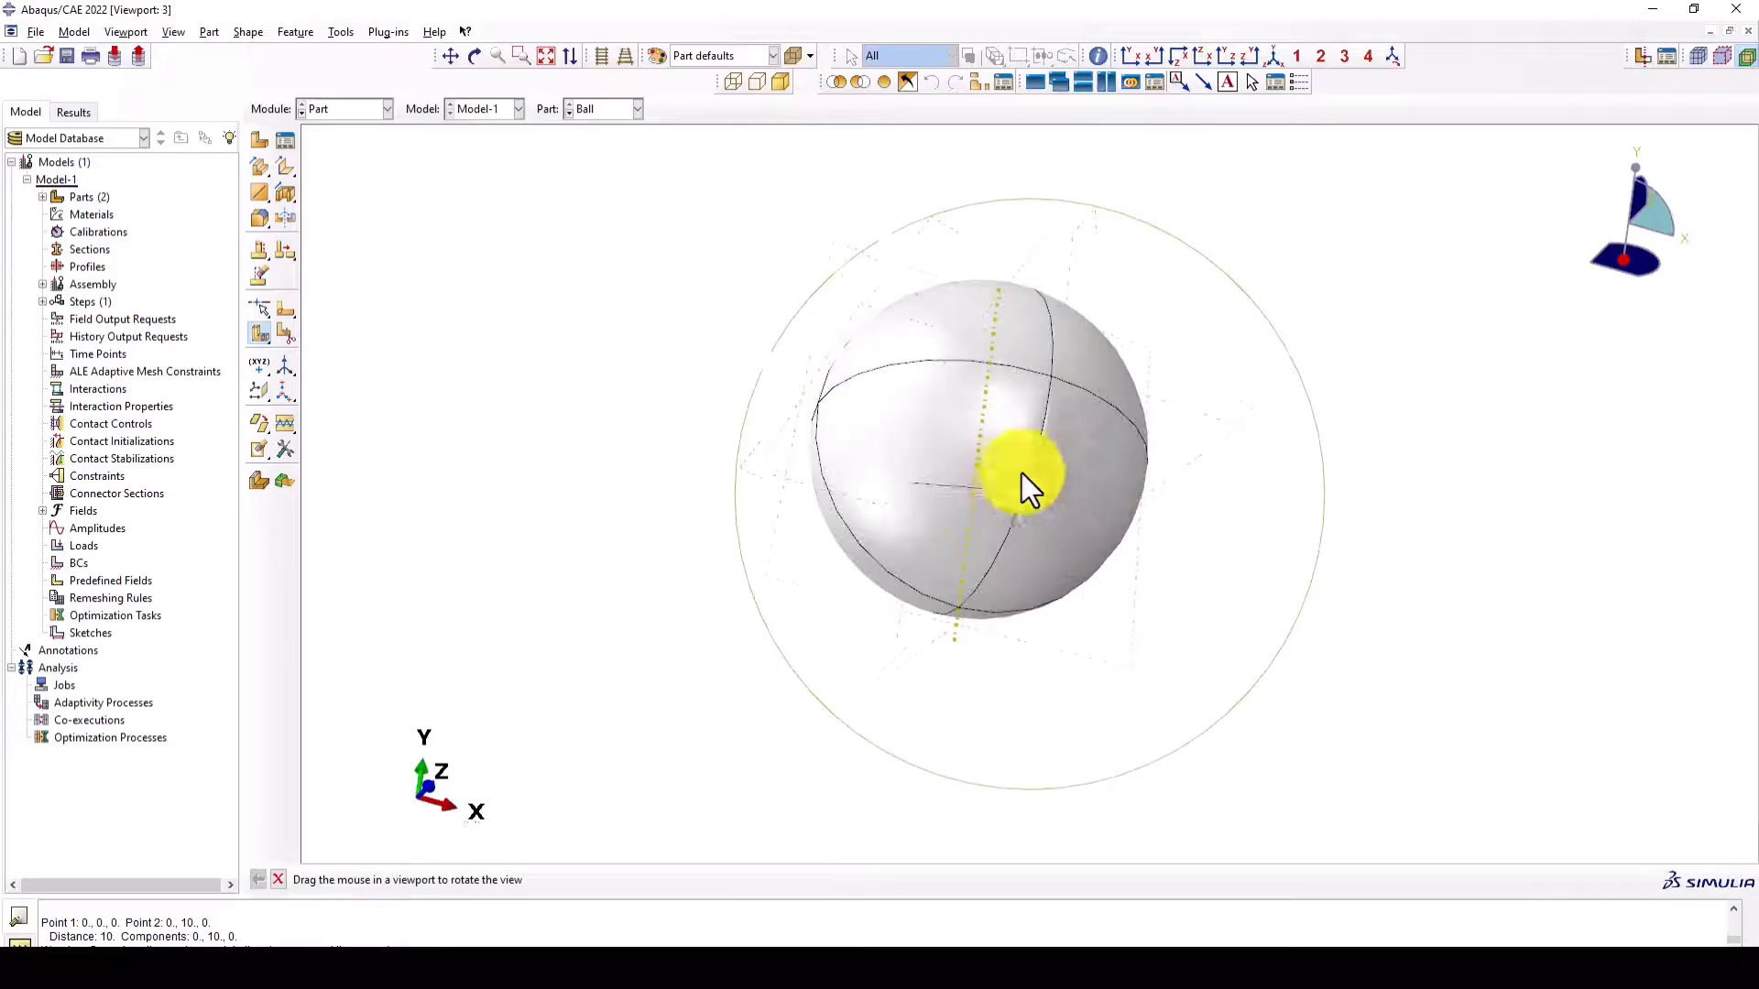
- Switch to the Property module and create a material named Steel_Plate with a uniform mass density
left_click(337, 118)
left_click(335, 145)
left_click(259, 140)
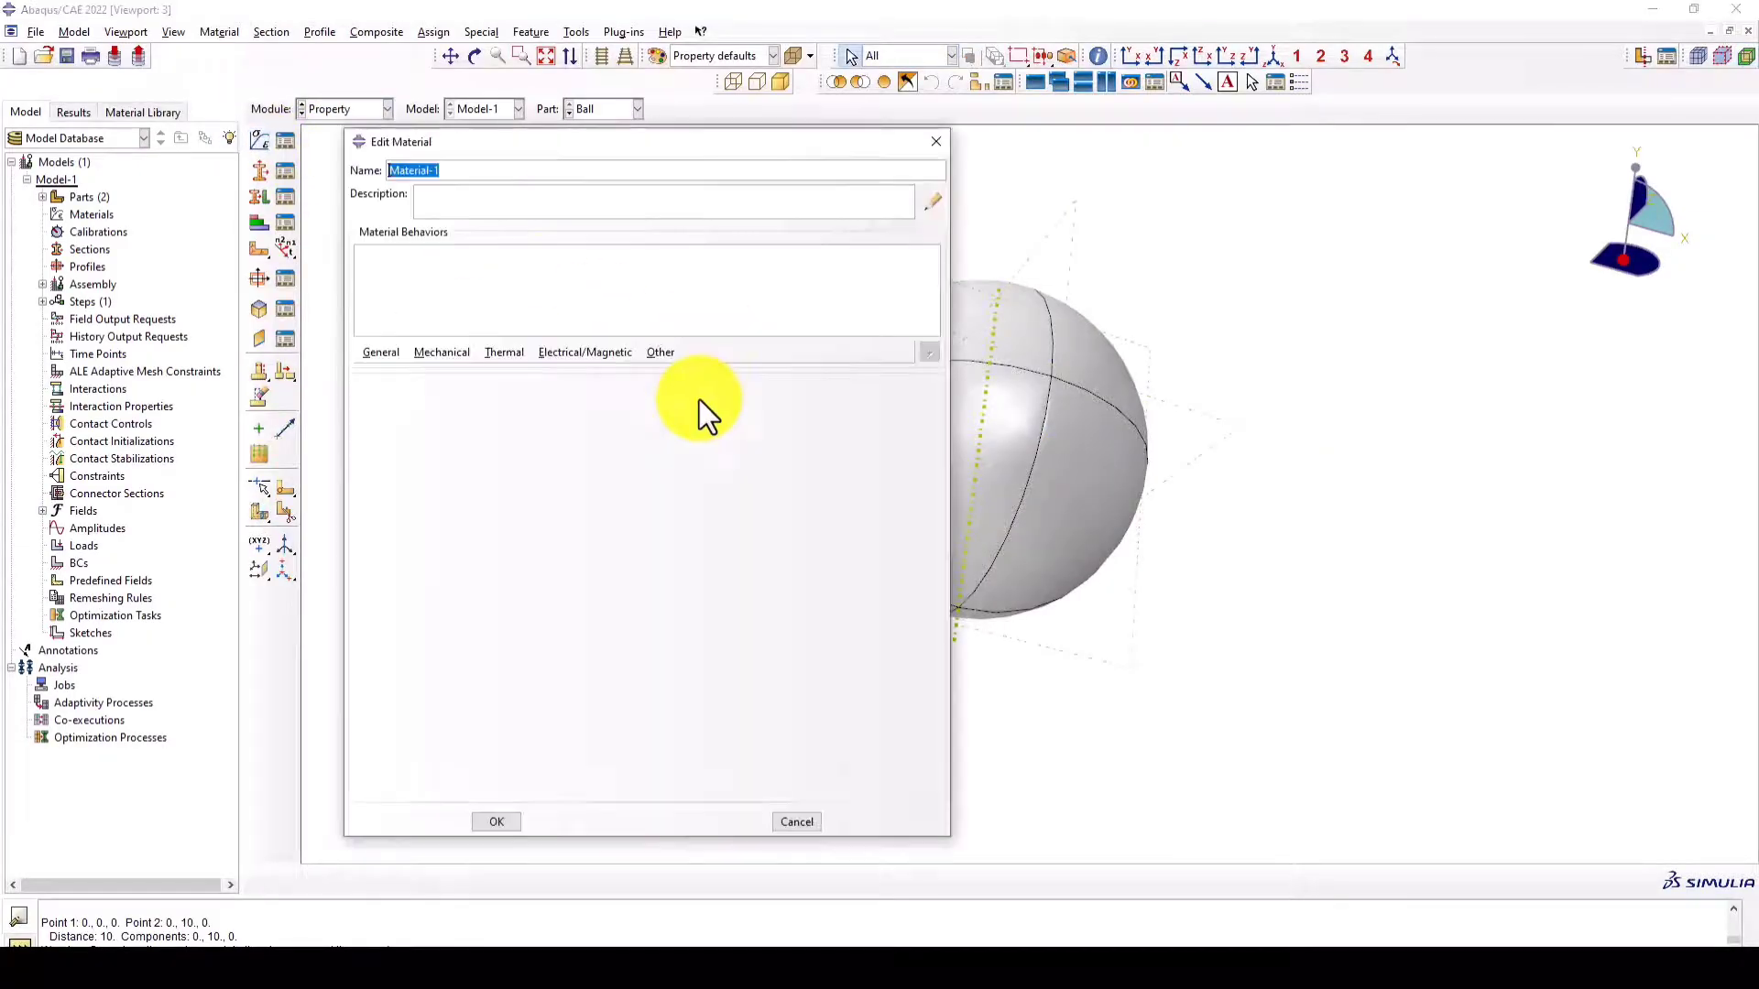
type("Steel_Plate")
left_click(381, 354)
left_click(399, 371)
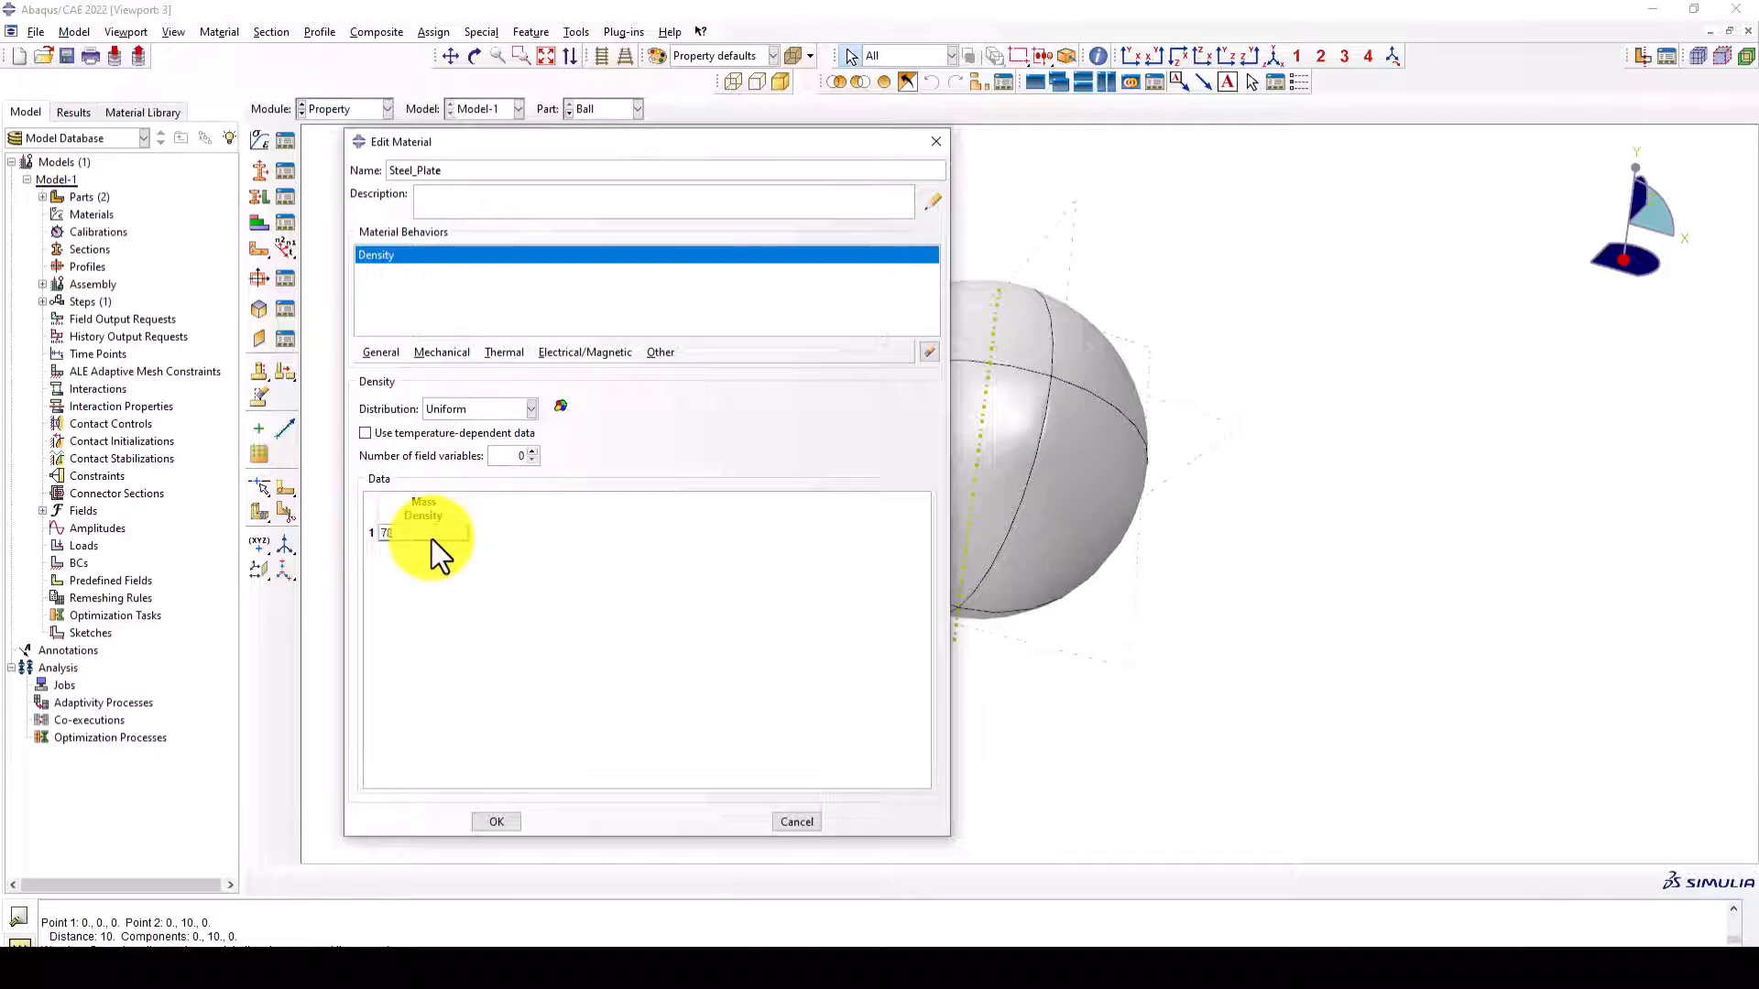
- Give Steel_Plate isotropic elastic behavior with a Young's modulus of 200e9 and a Poisson's ratio of 0.3
left_click(432, 353)
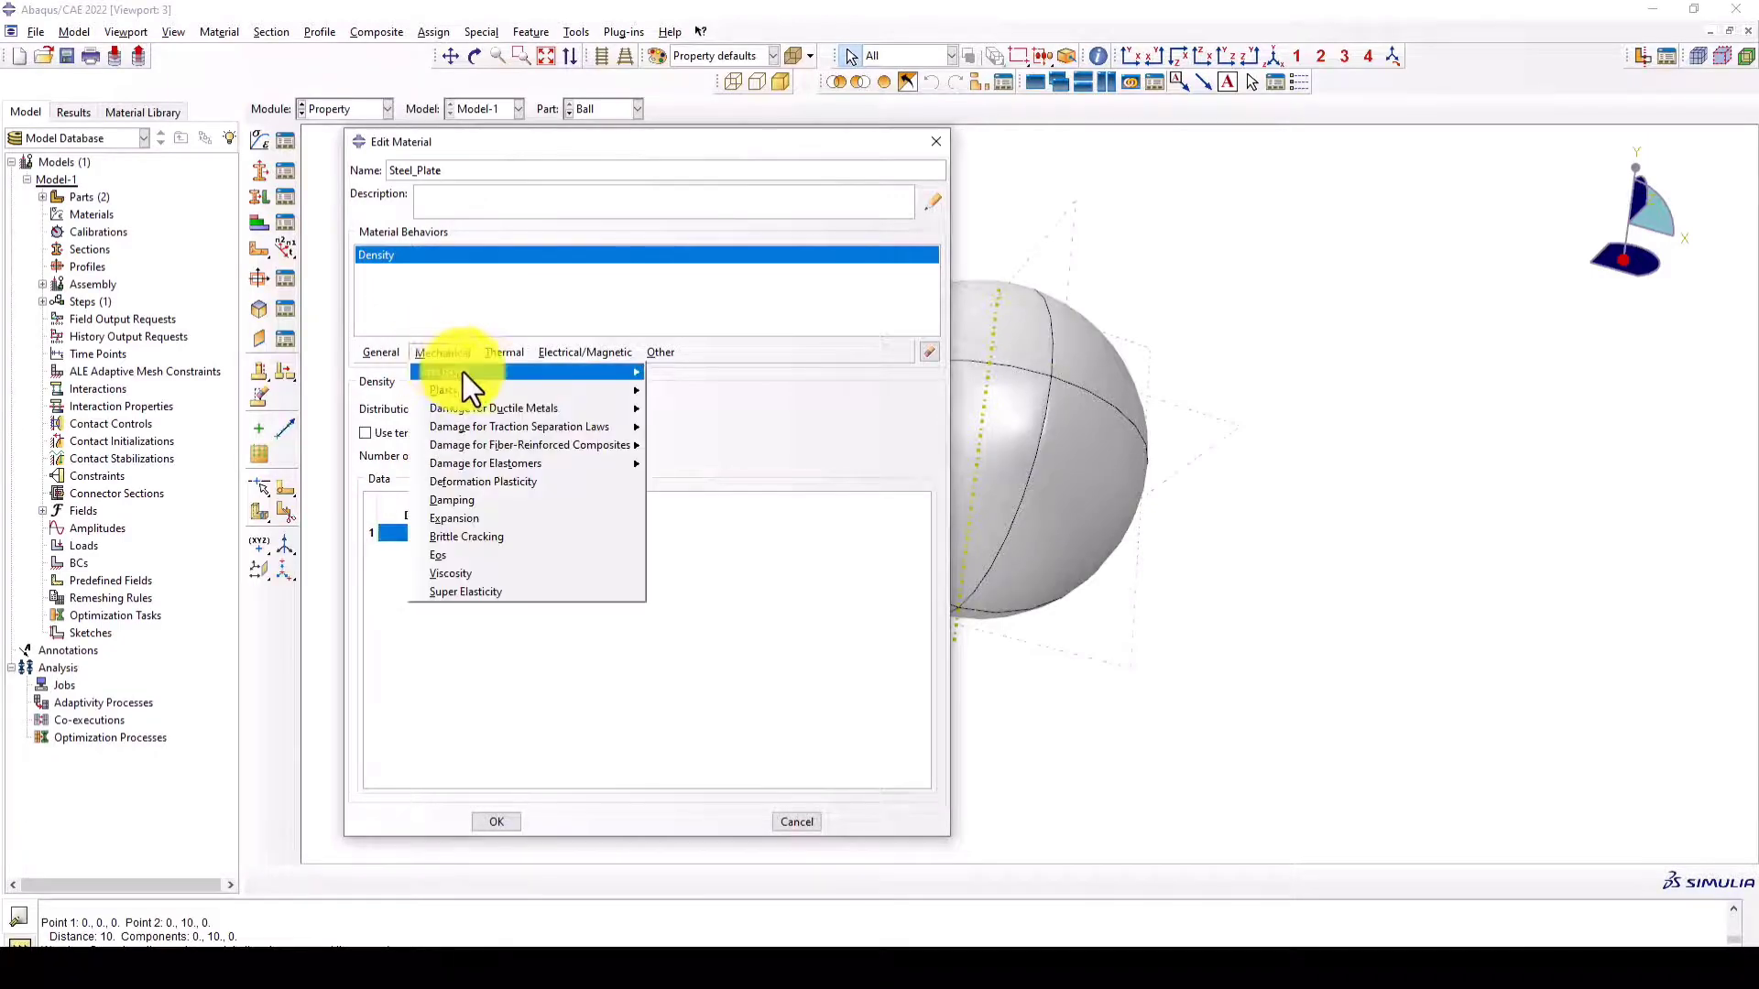
left_click(669, 372)
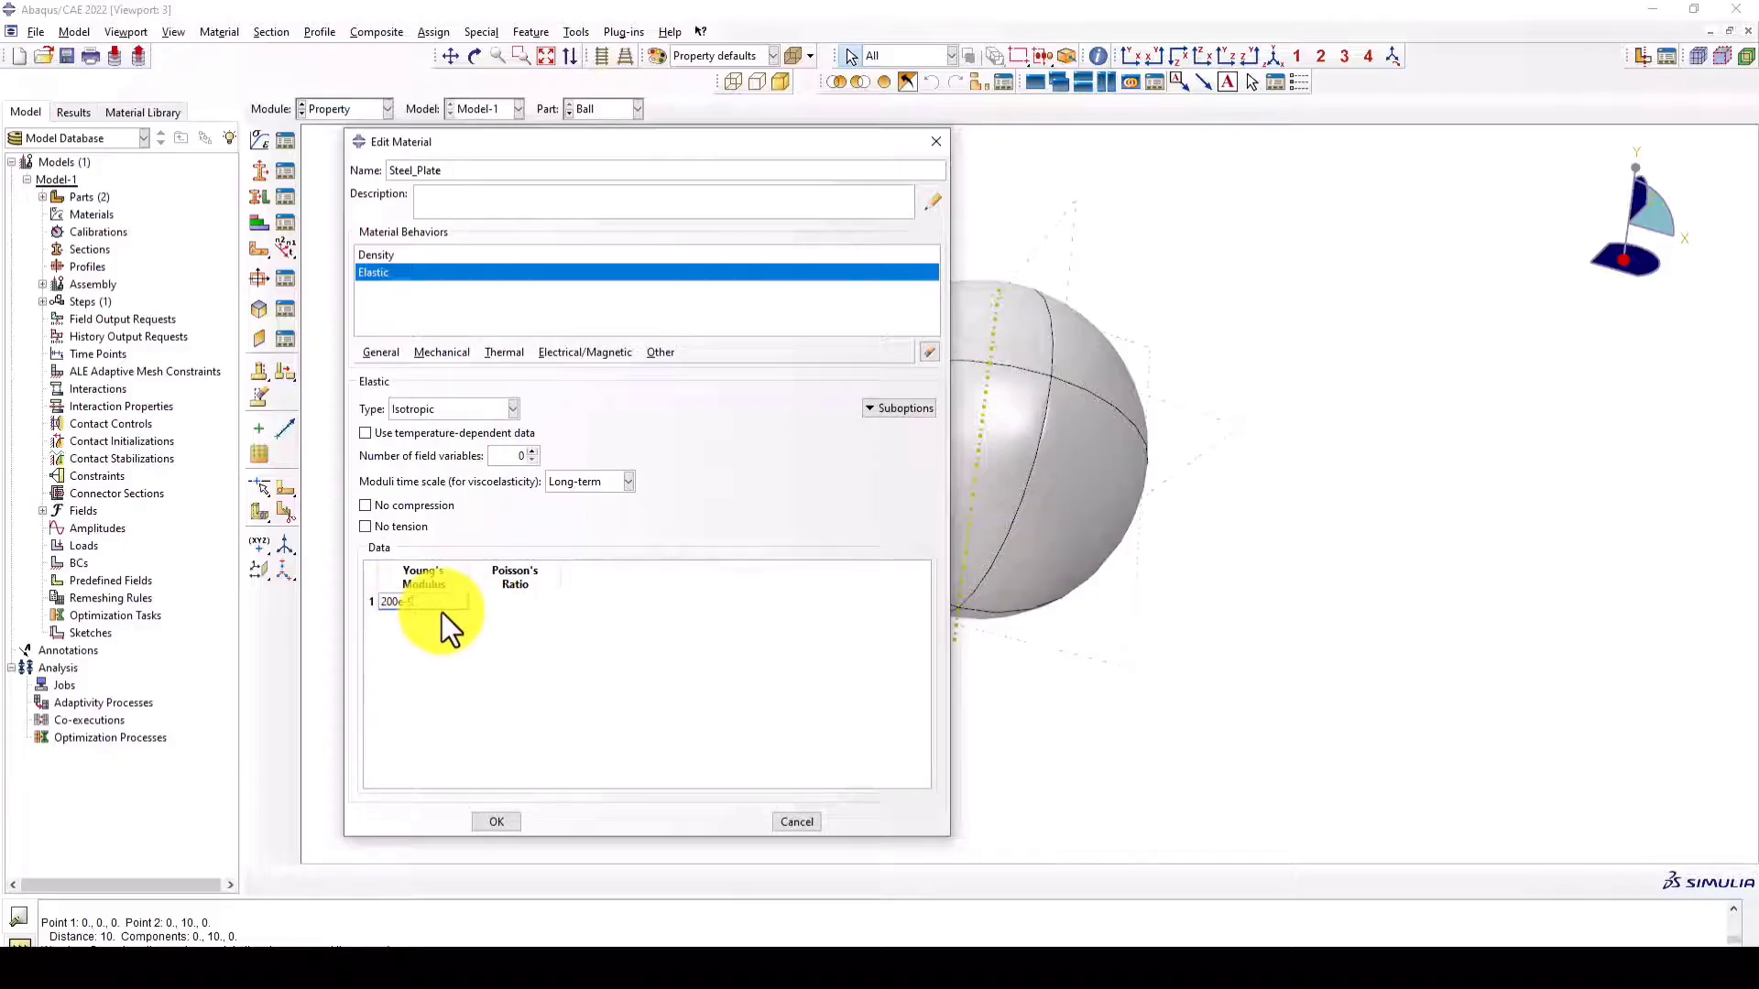
left_click(491, 602)
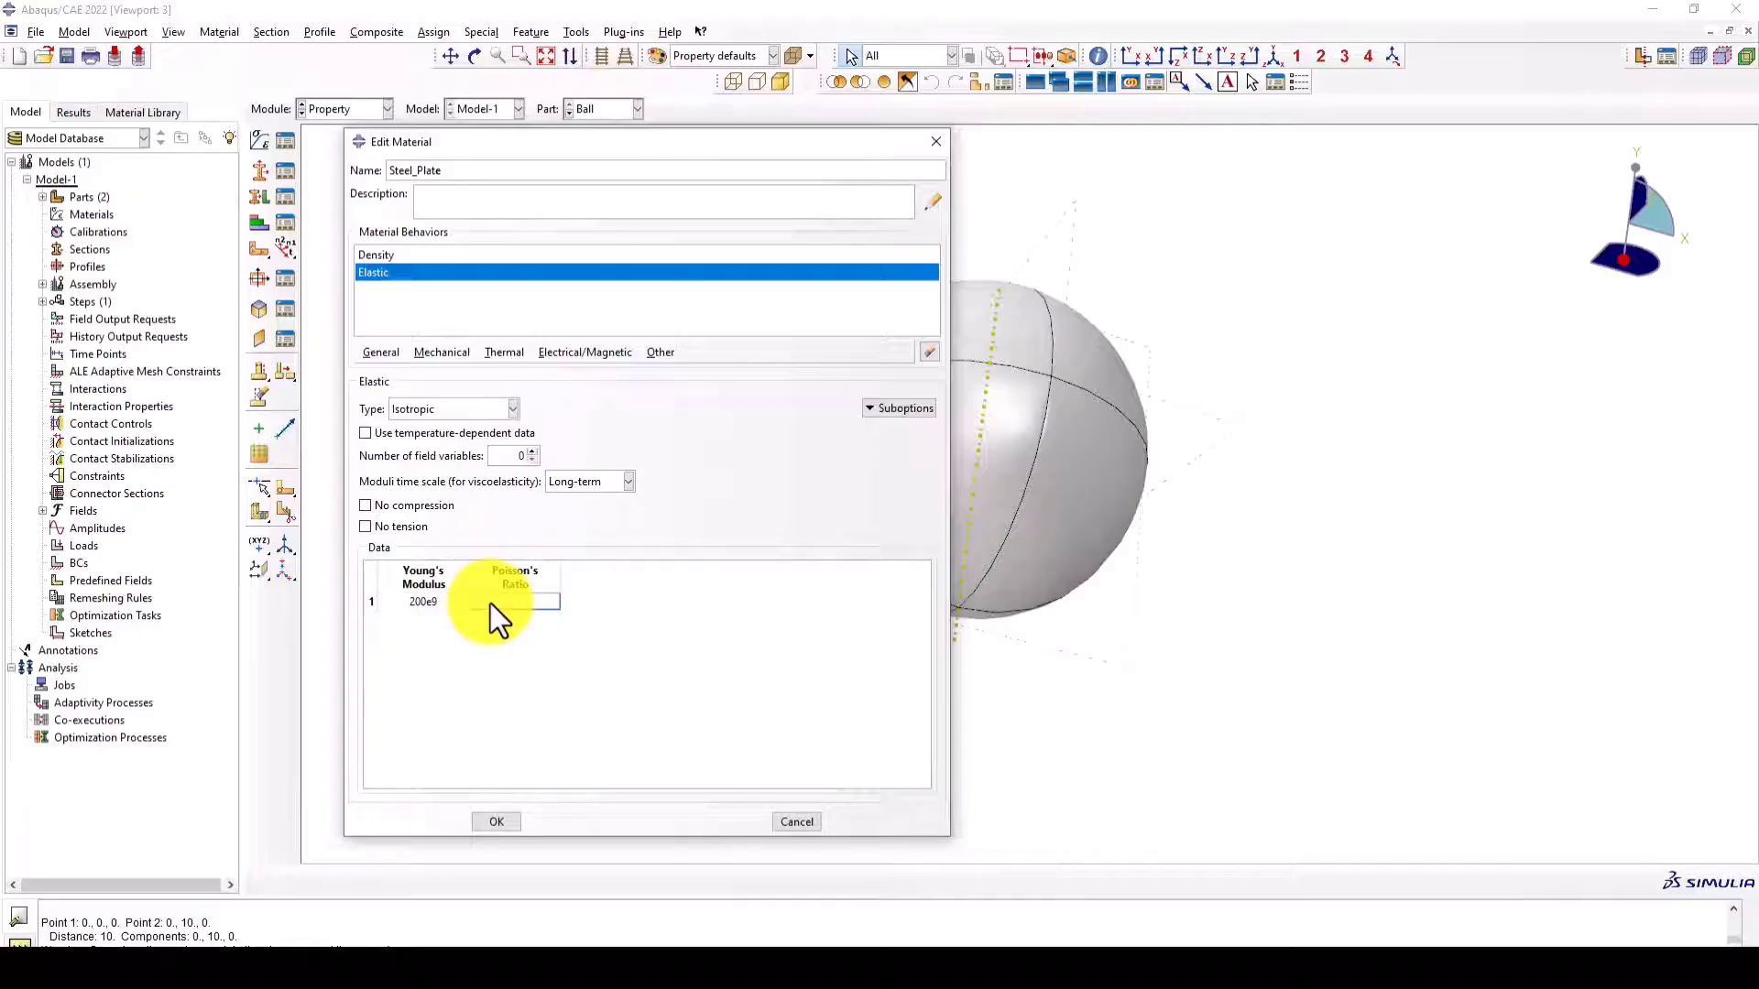
type("0.3")
- Add isotropic plasticity to Steel_Plate with a yield stress of 500e6 at plastic strain 0 and save the material
left_click(443, 353)
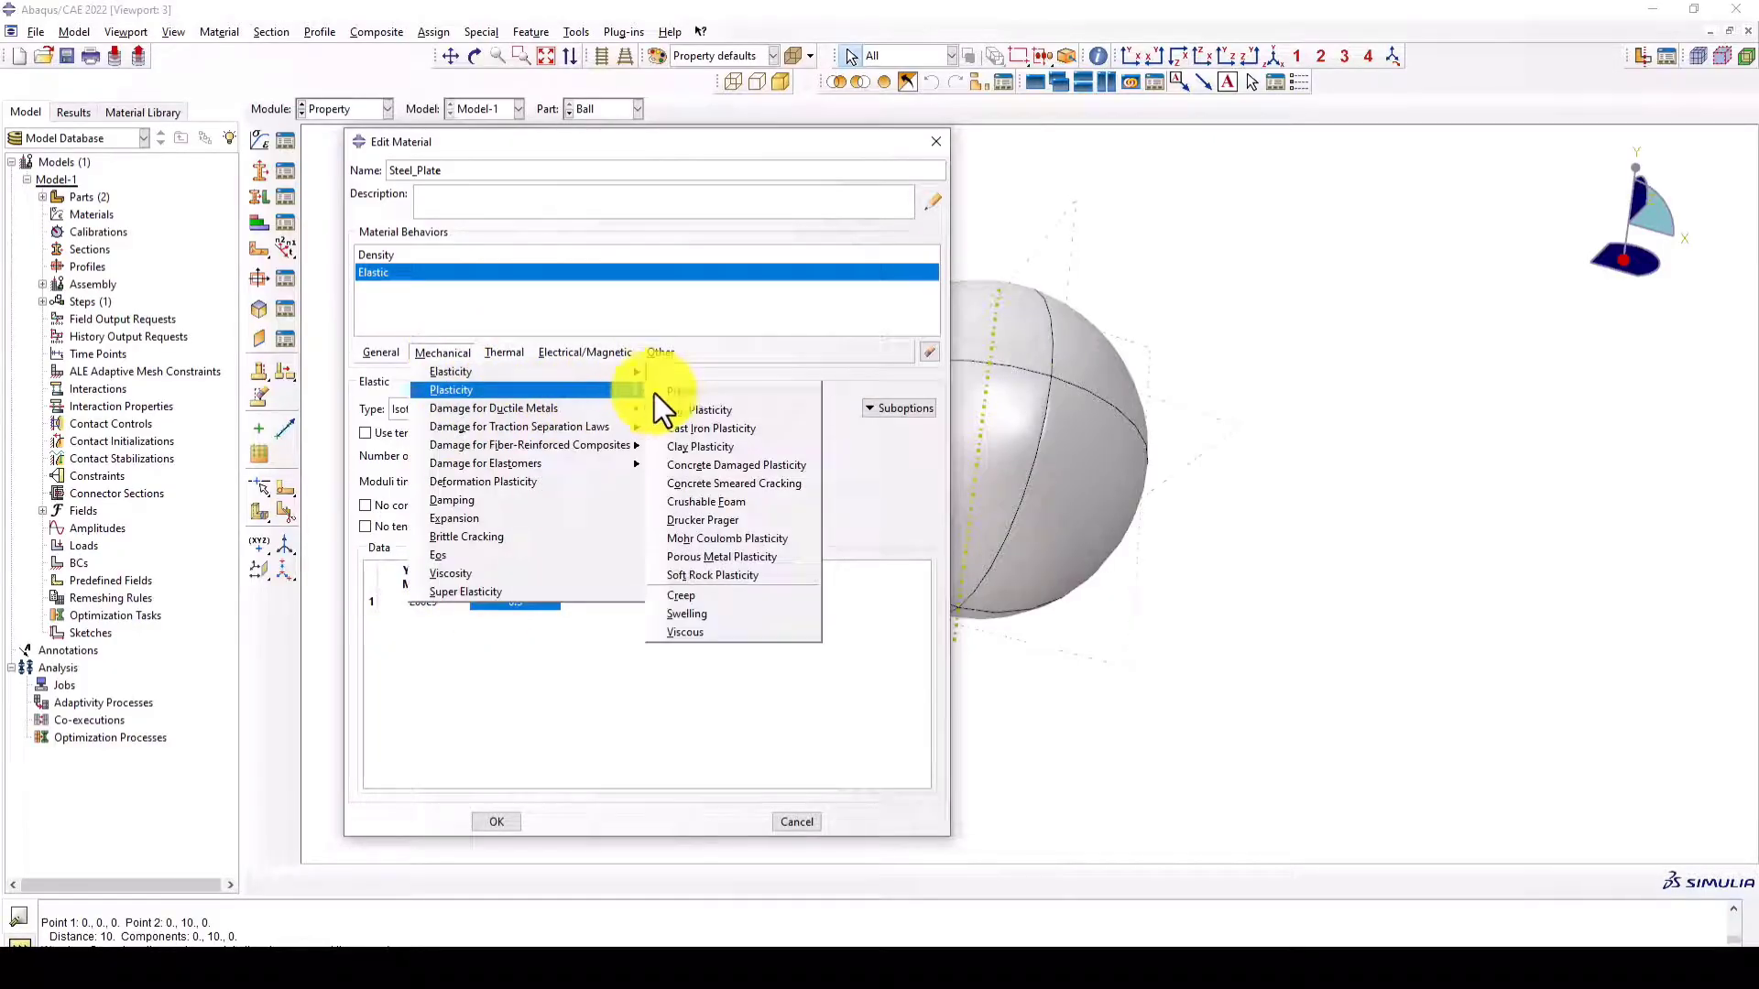
left_click(667, 392)
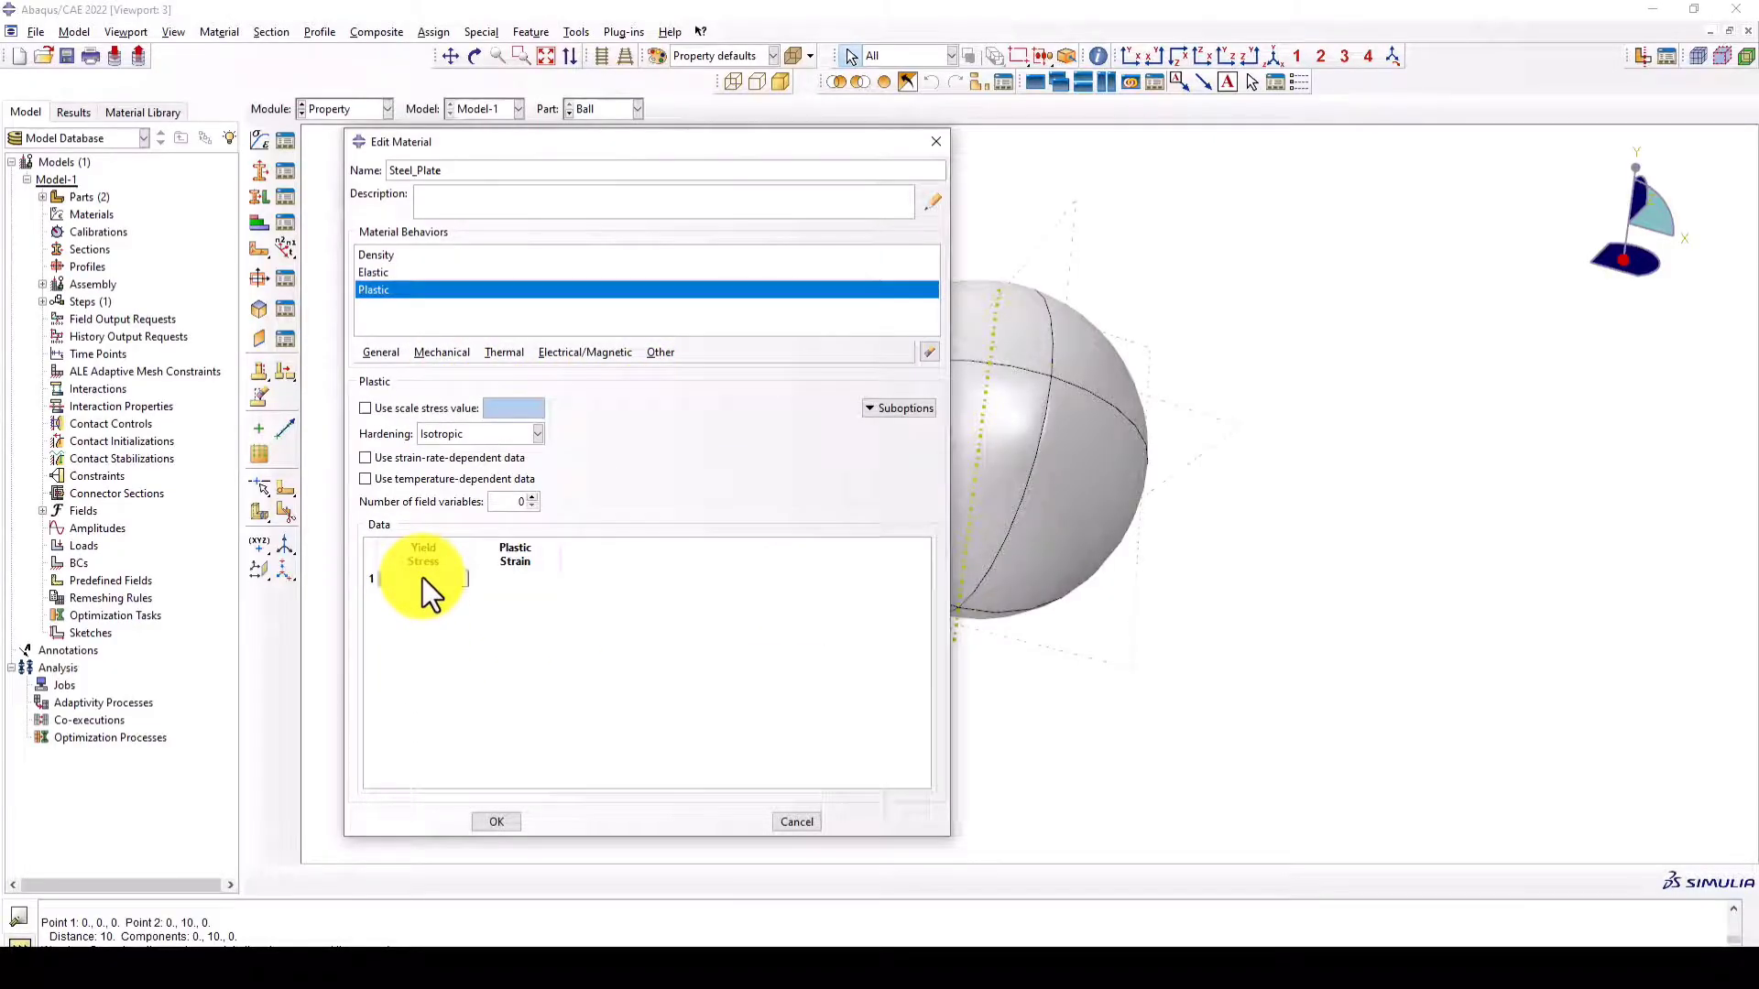
type("500e6")
left_click(511, 579)
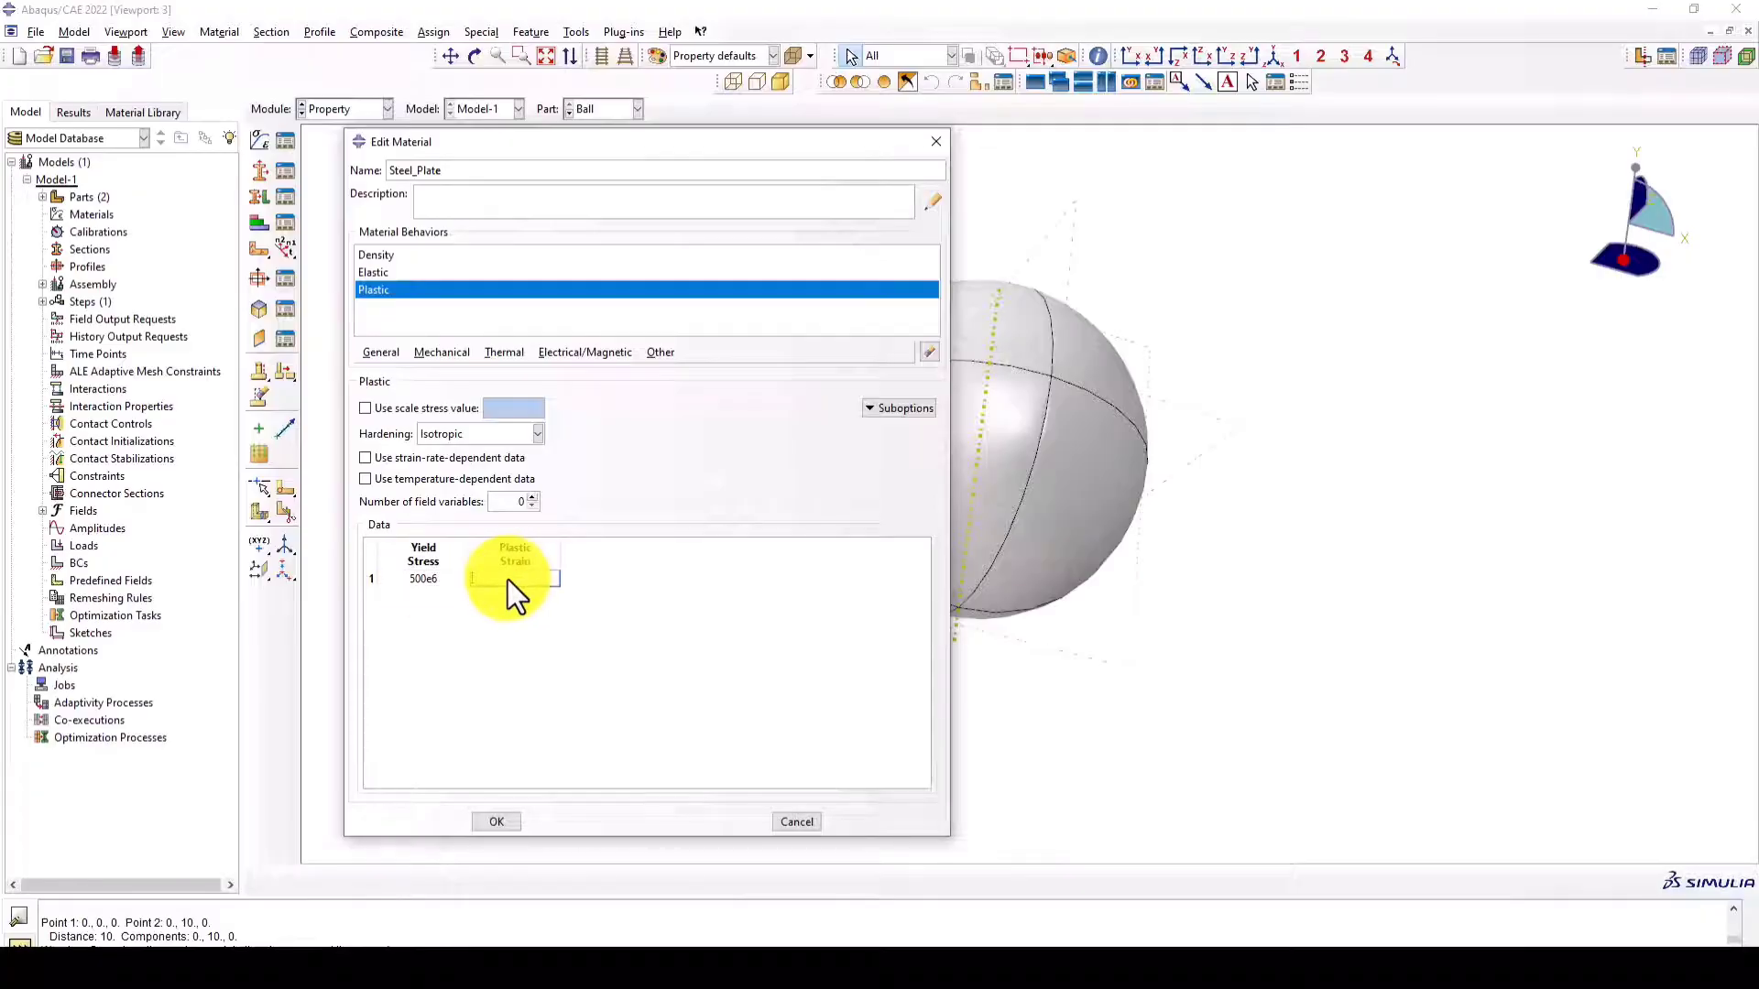
type("0")
left_click(496, 821)
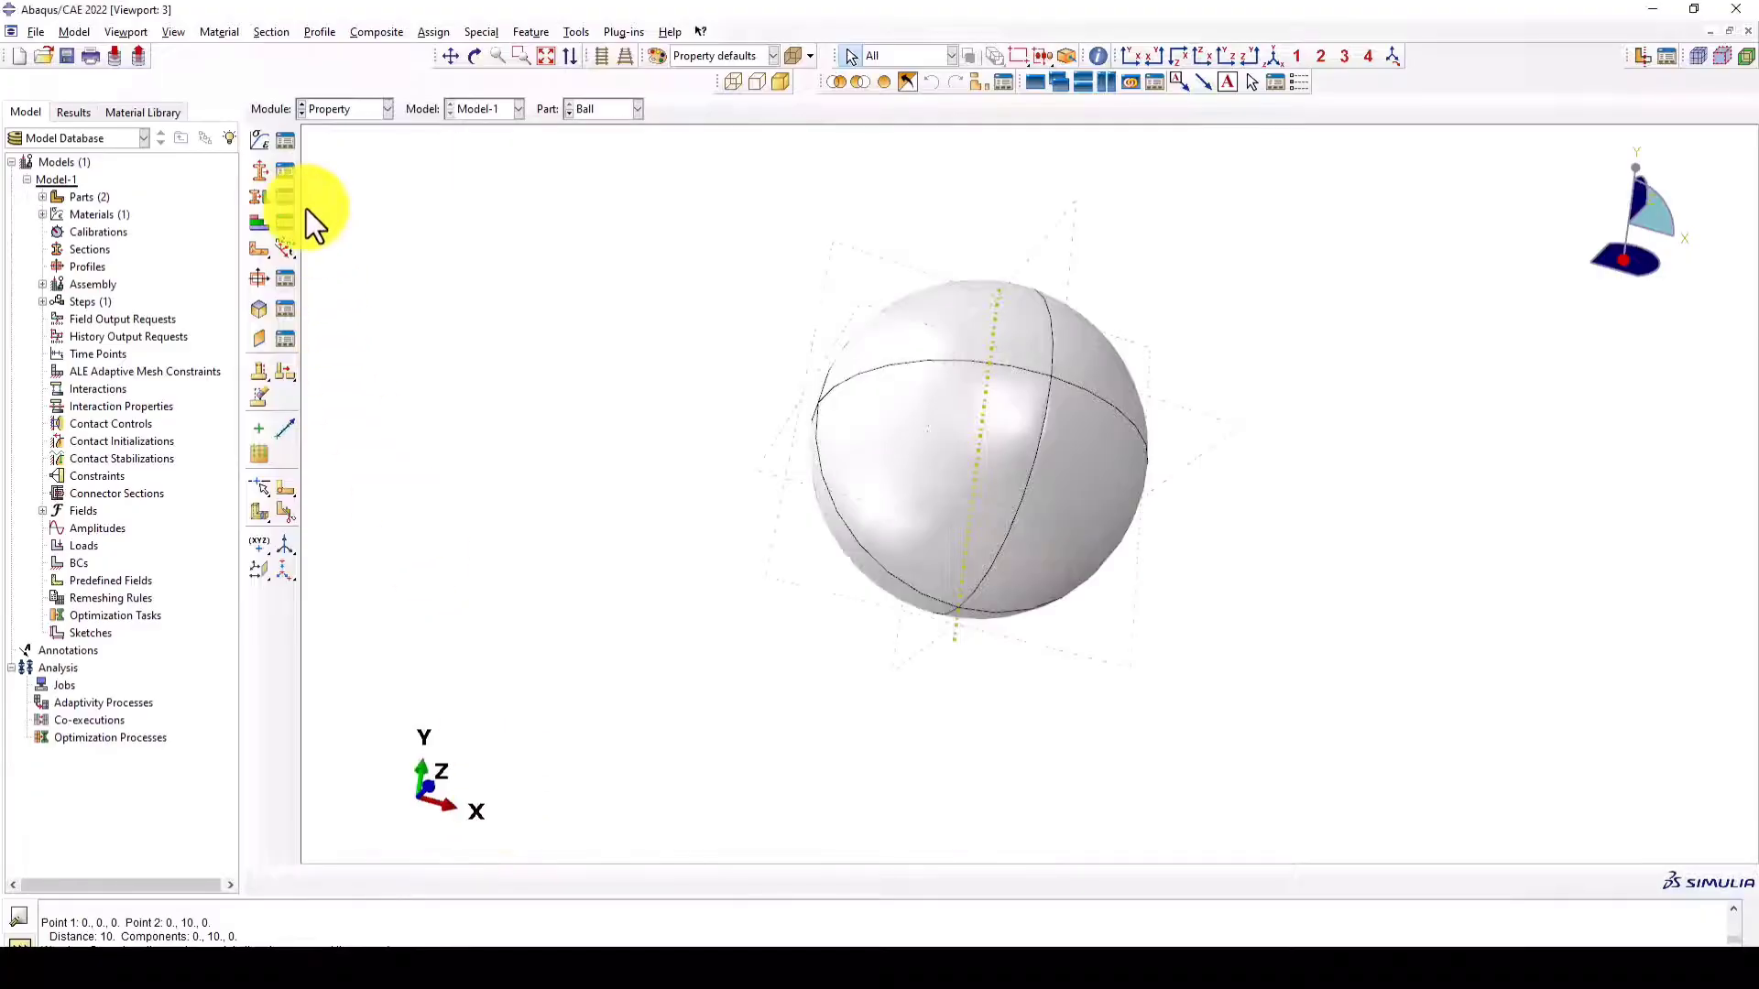
- Copy the Steel_Plate material to a new material named Steel_Elastic
left_click(286, 143)
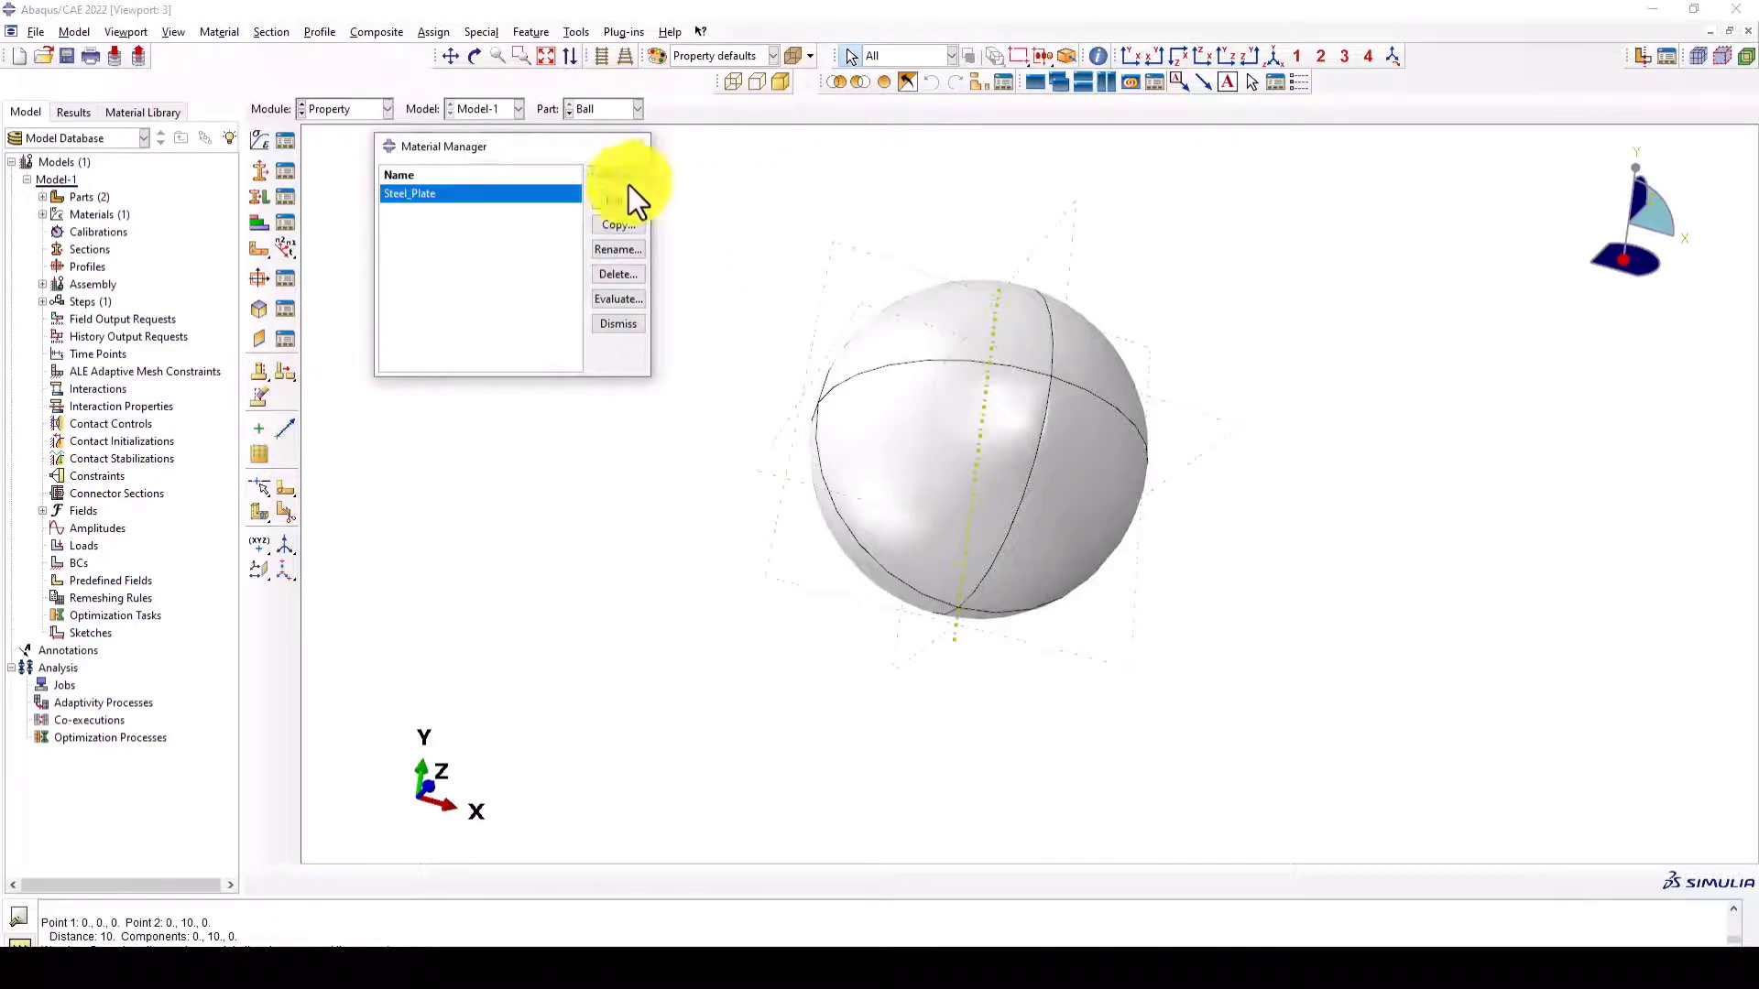
left_click(617, 225)
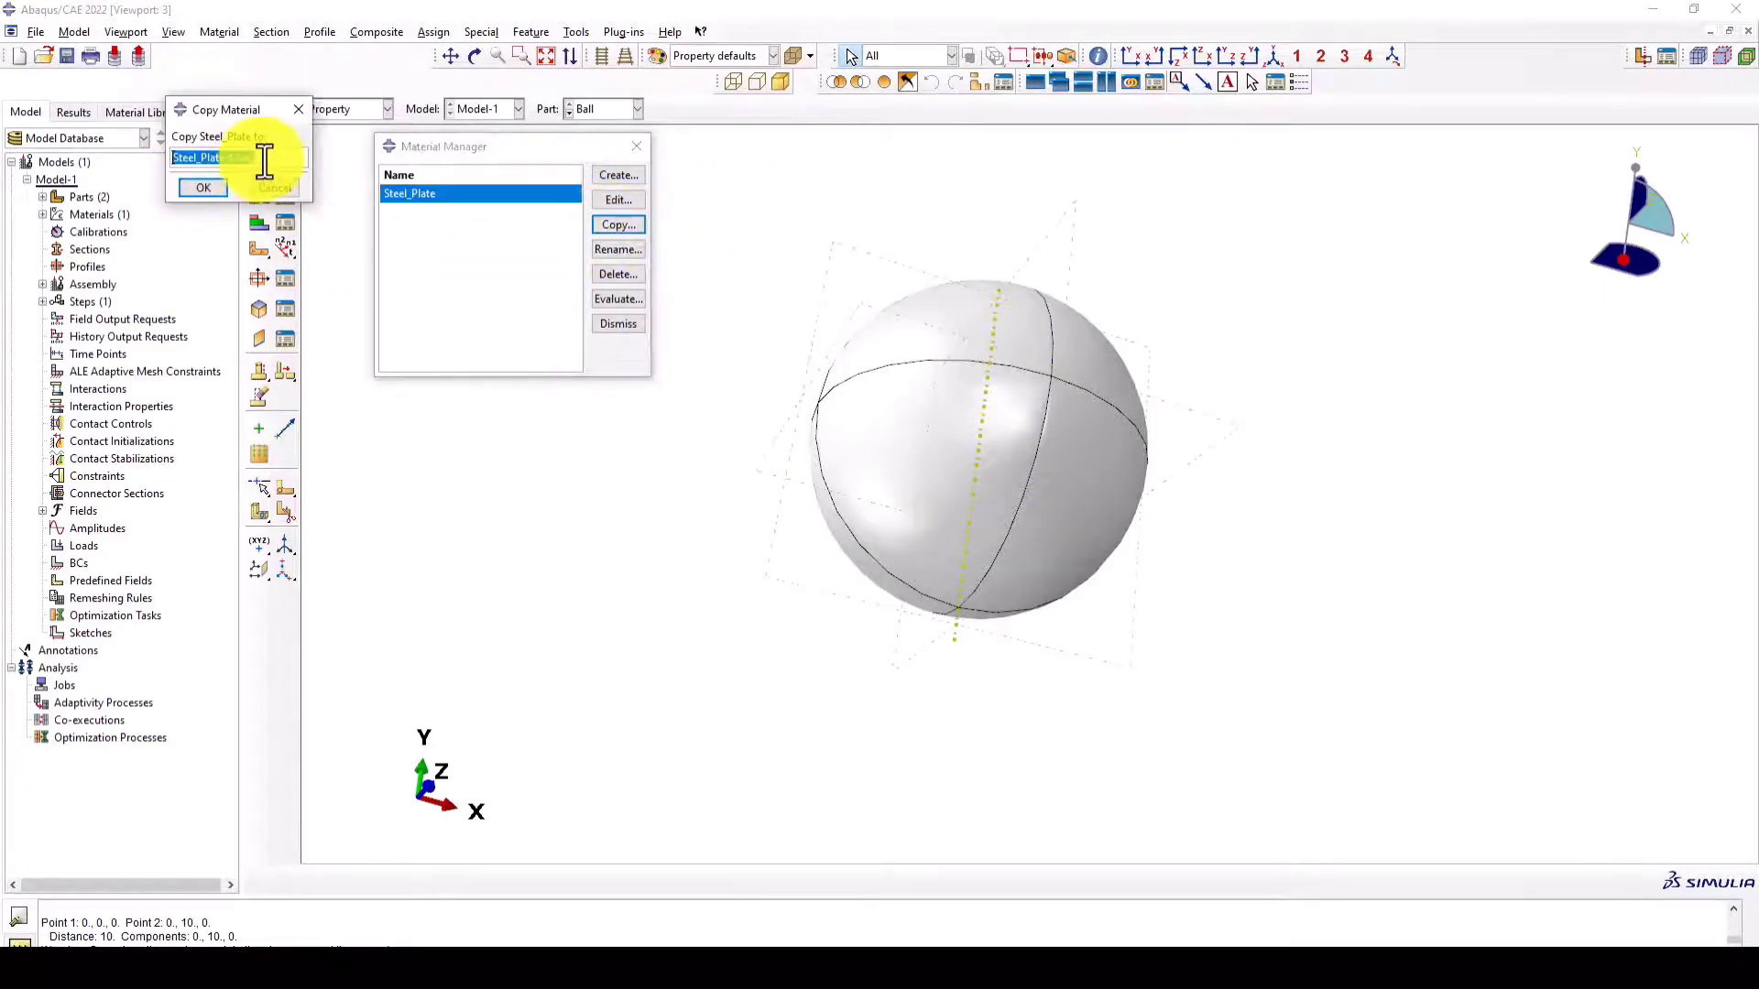
left_click_drag(264, 162, 207, 159)
key("BackSpace")
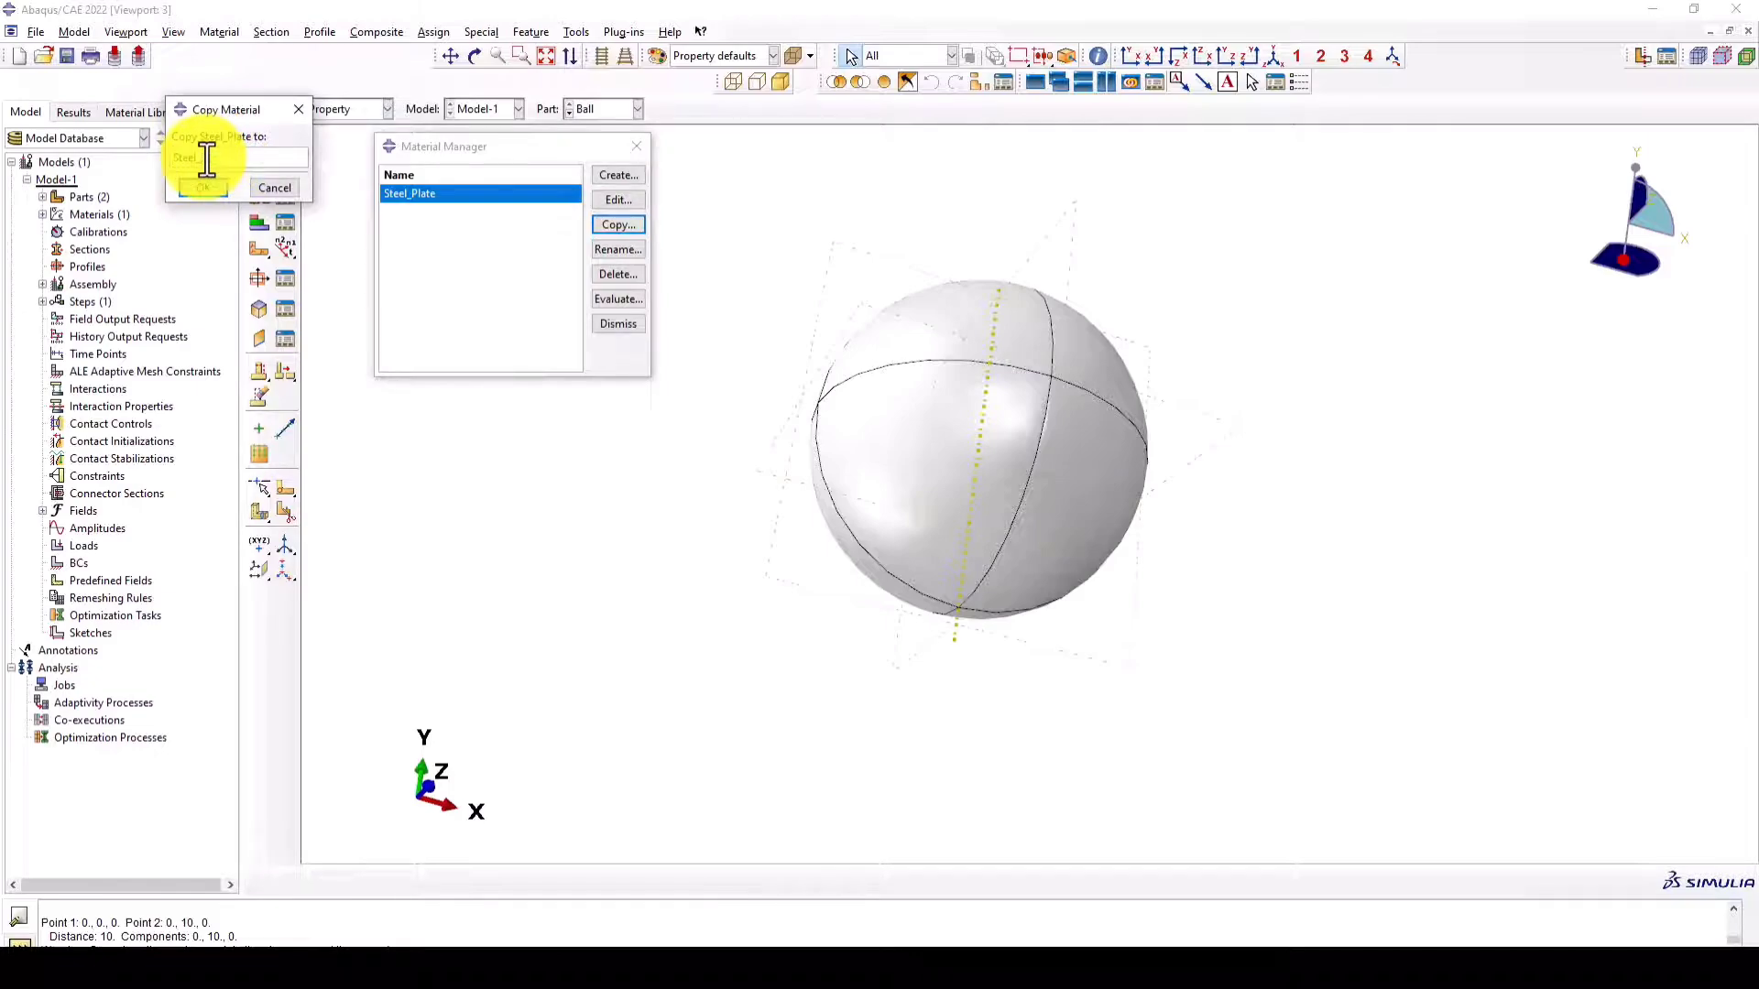
left_click(202, 189)
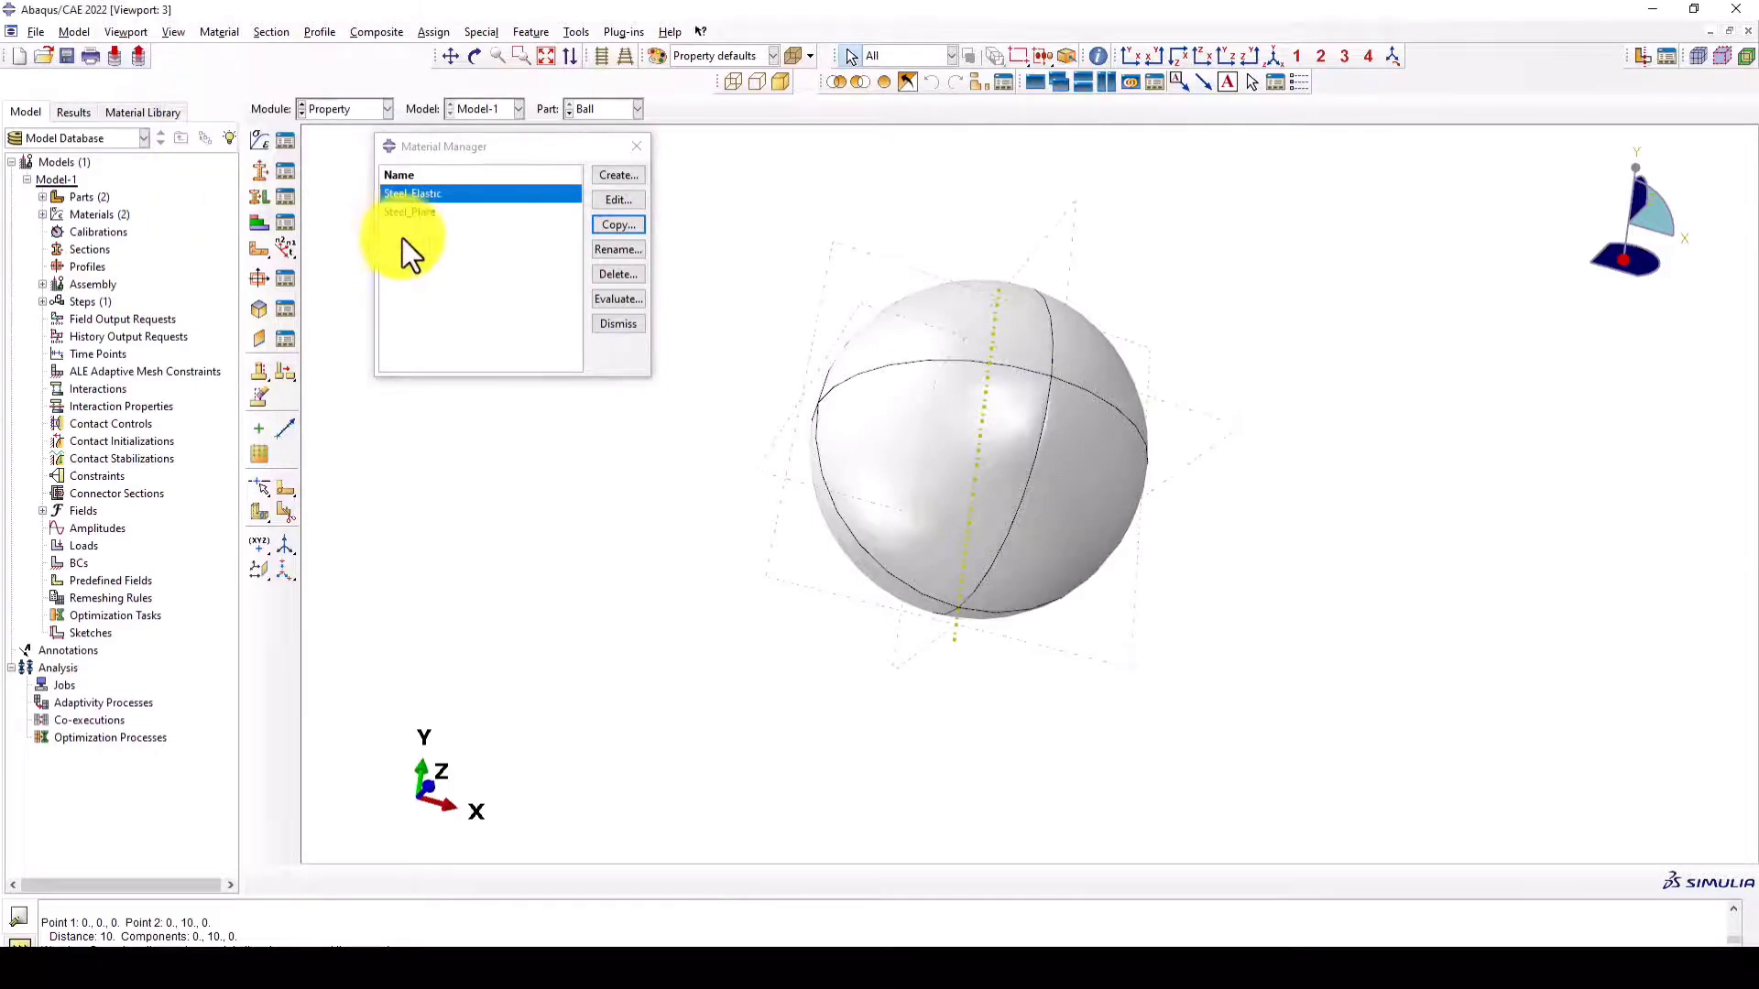
- Remove the plastic behavior from Steel_Elastic, save the material and close the material manager
left_click(616, 201)
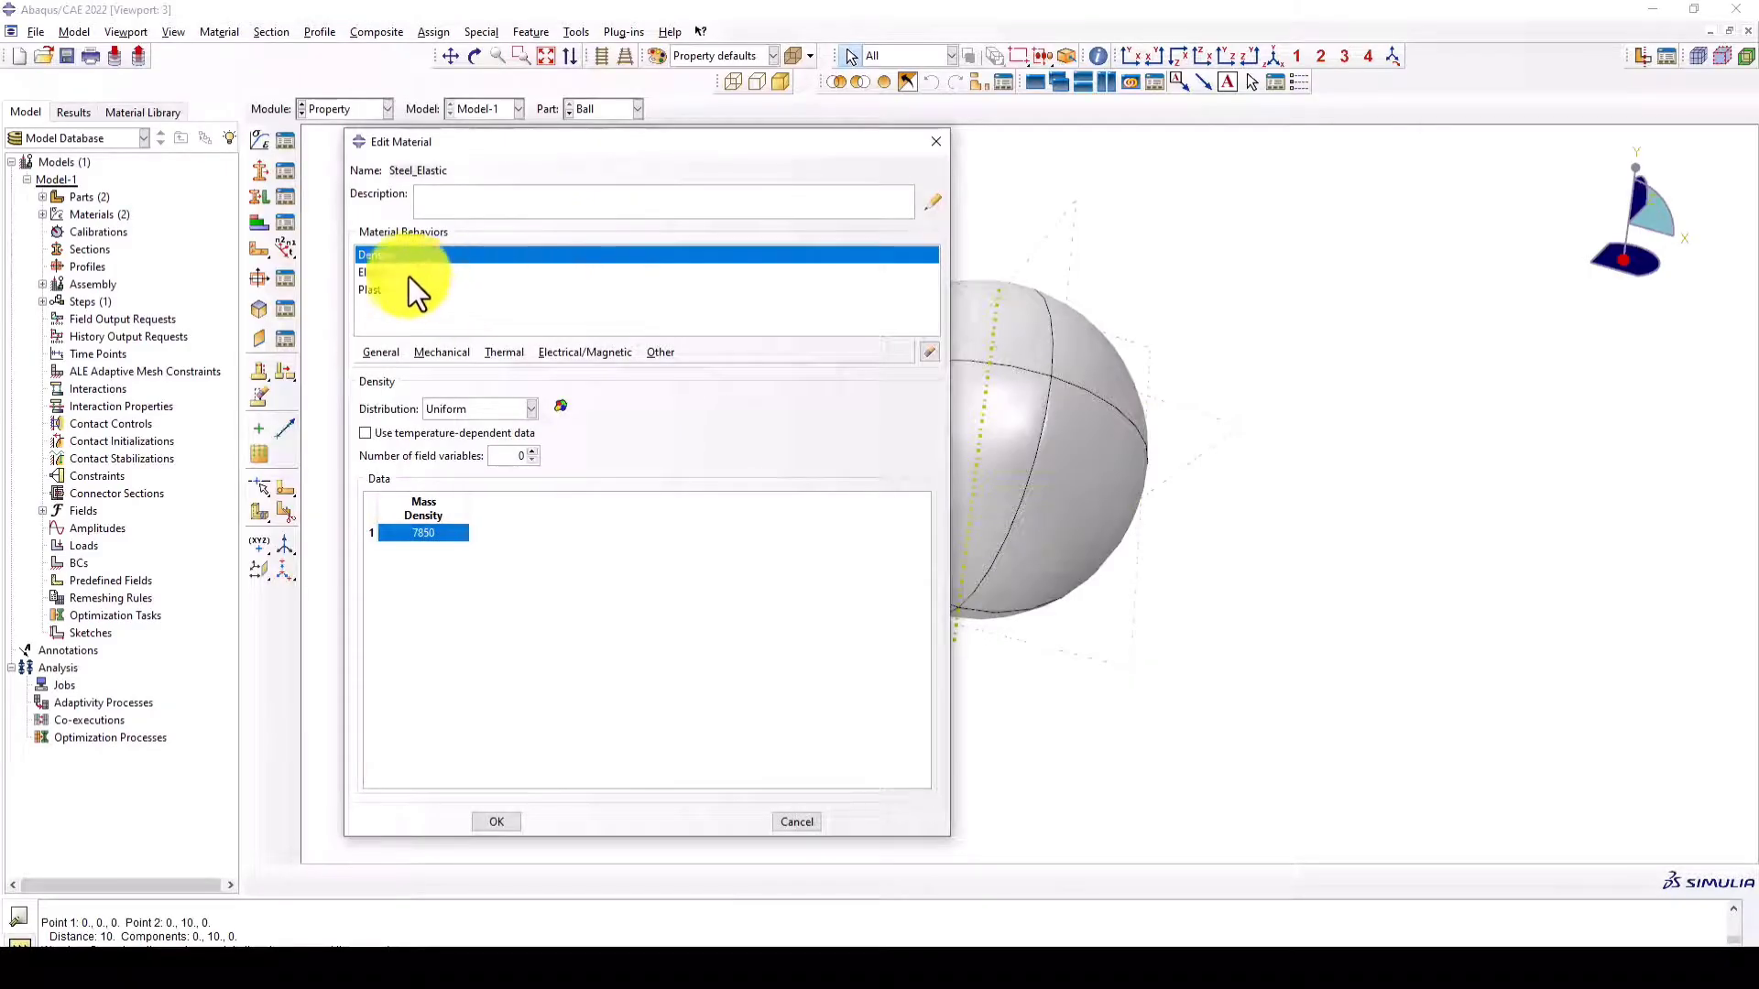
left_click(378, 290)
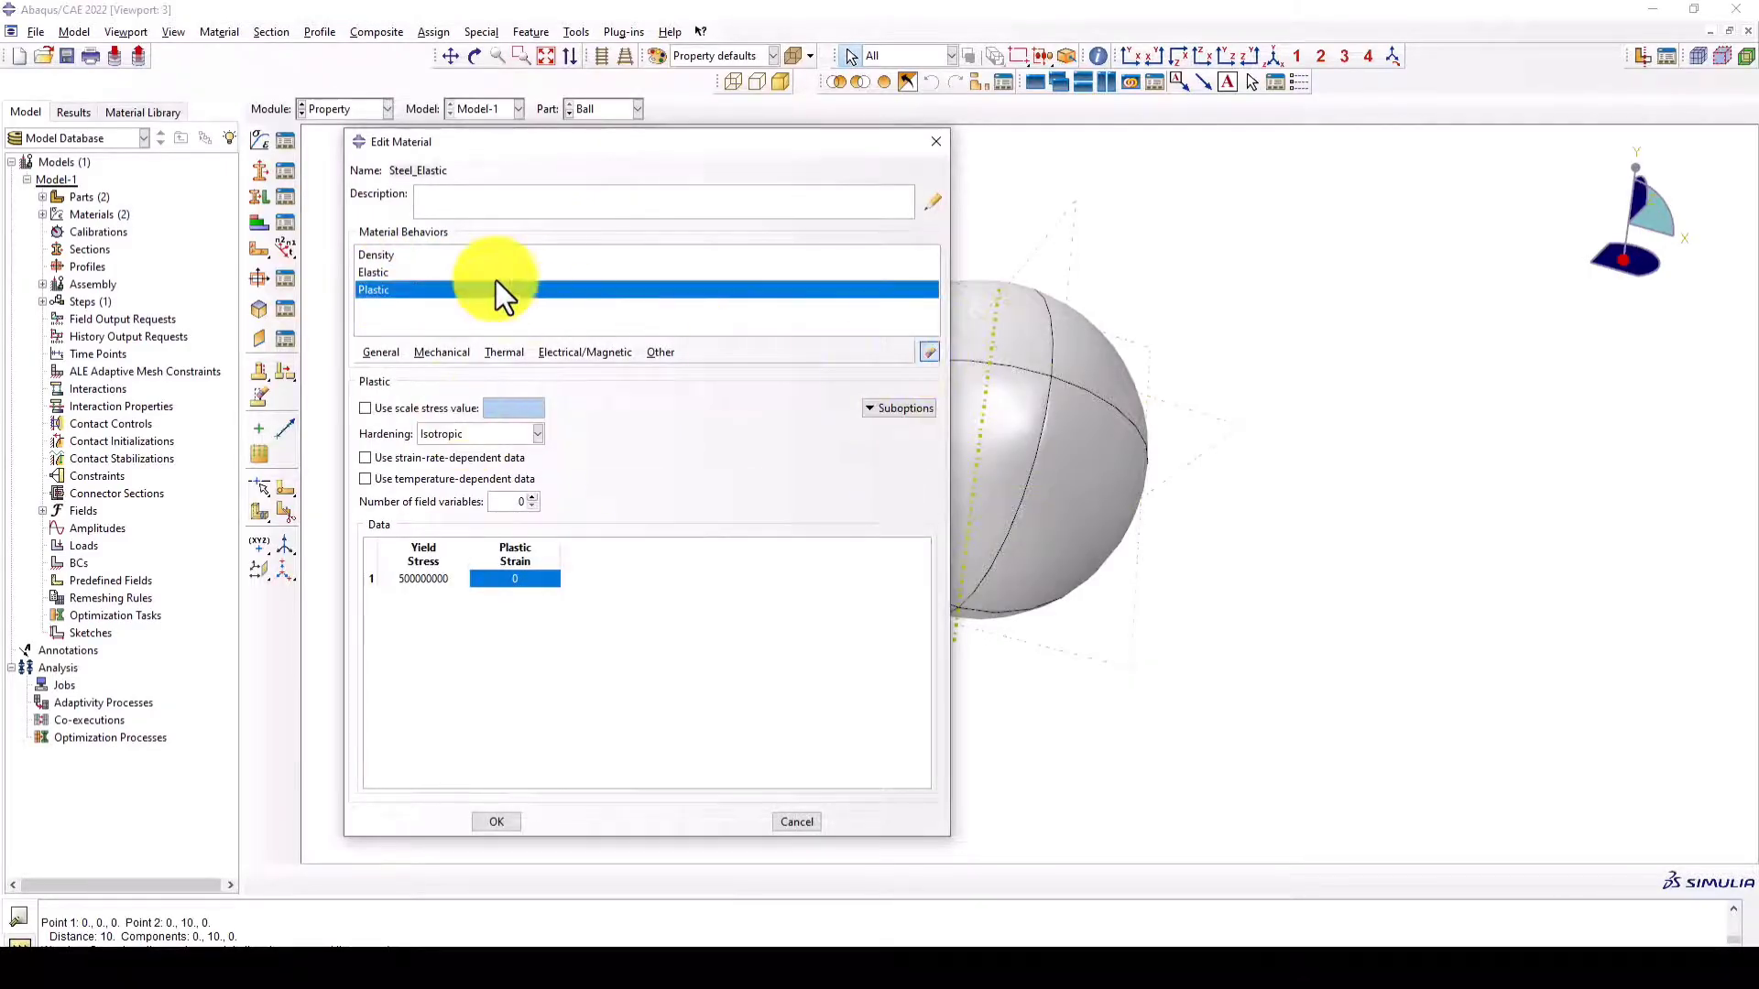
left_click(411, 277)
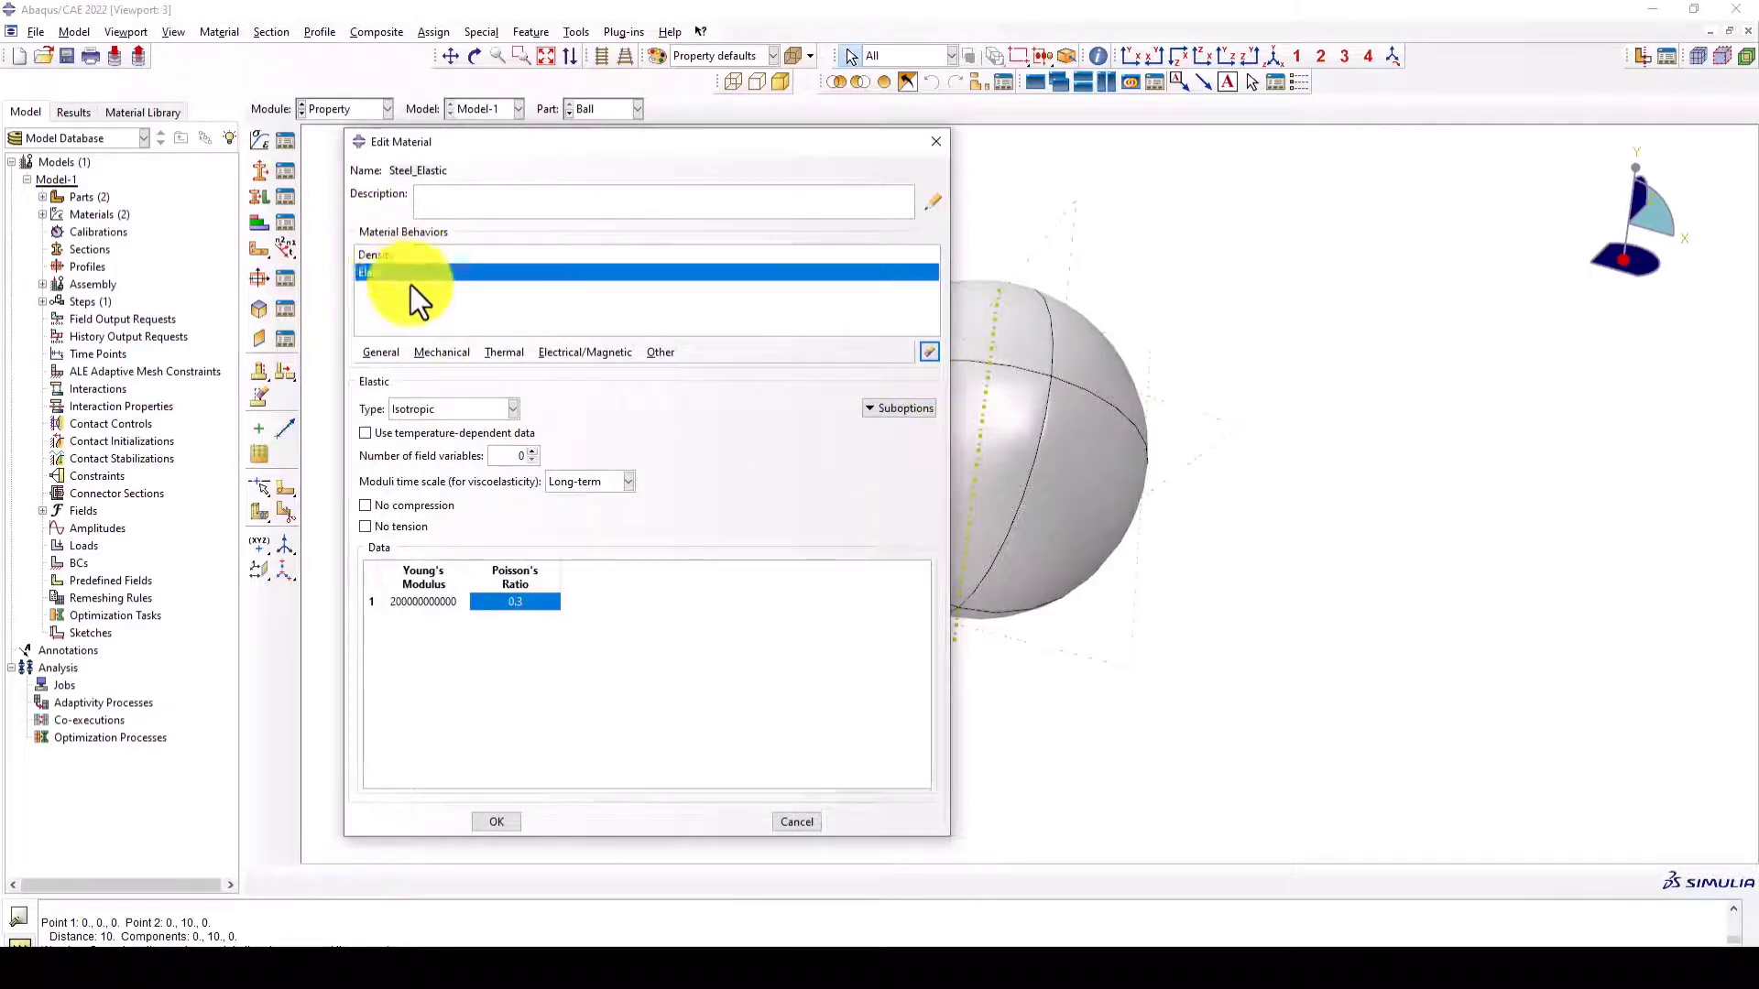
left_click(496, 822)
left_click(637, 146)
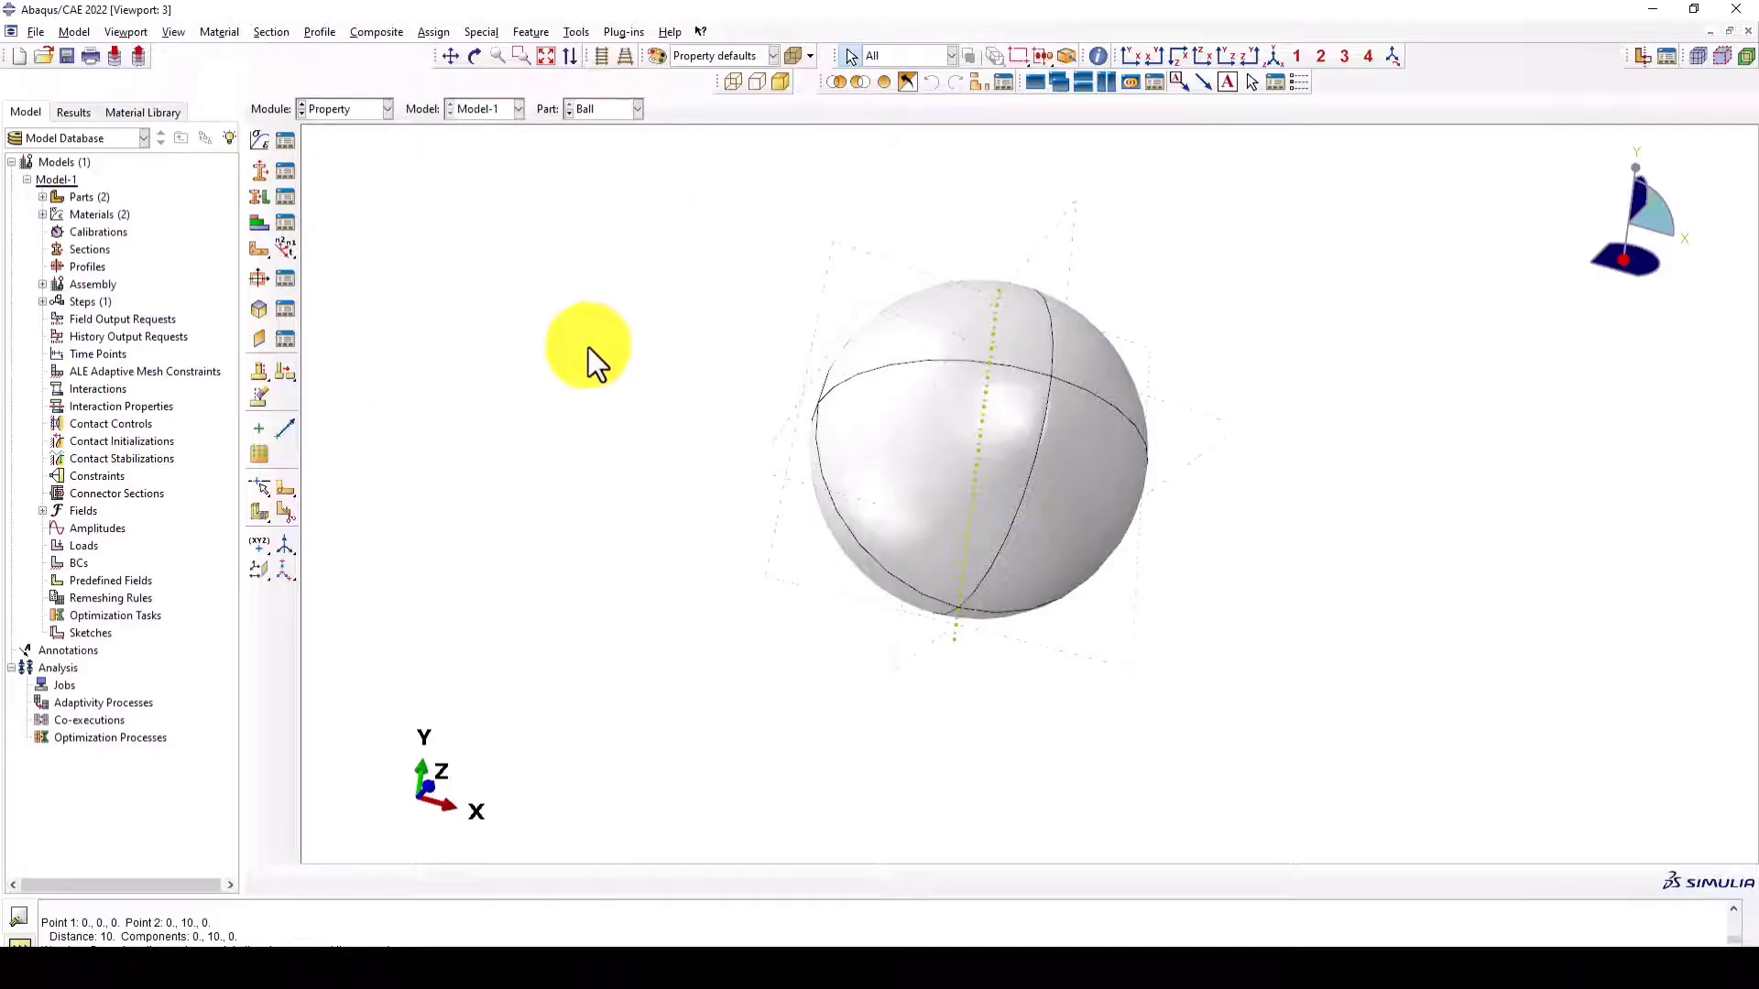
scroll(588, 348, "down", 2)
left_click(1275, 58)
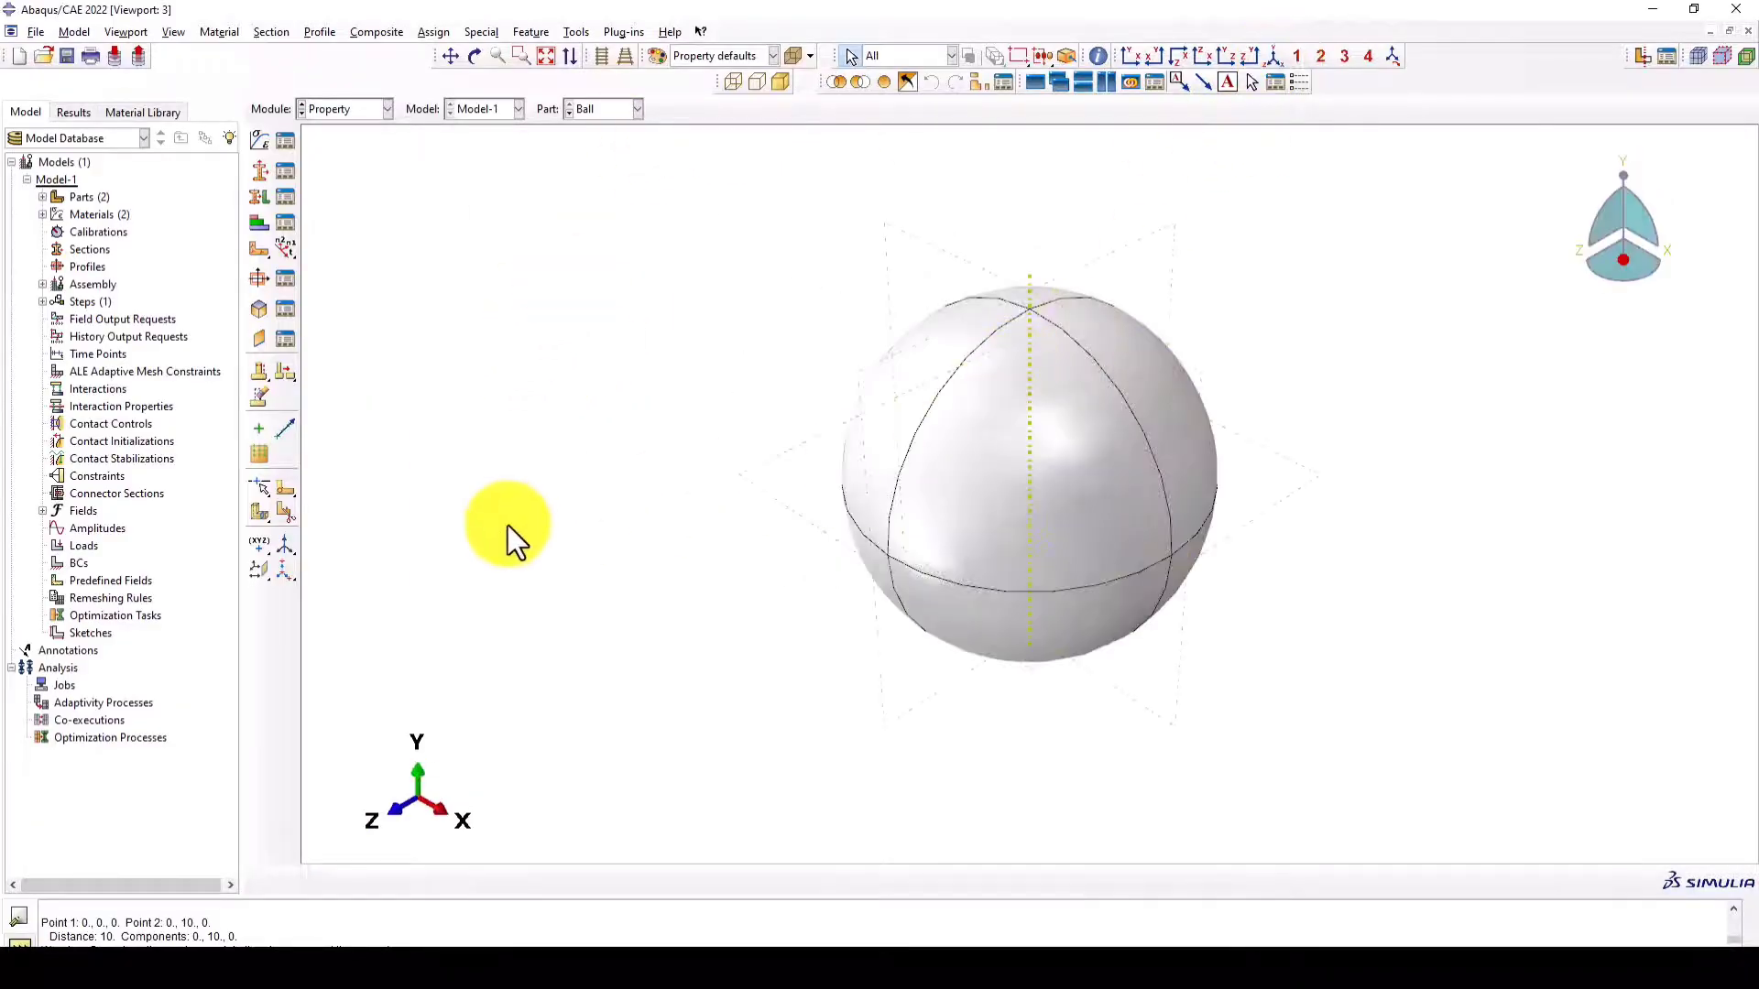
scroll(508, 525, "down", 1)
scroll(1069, 446, "up", 1)
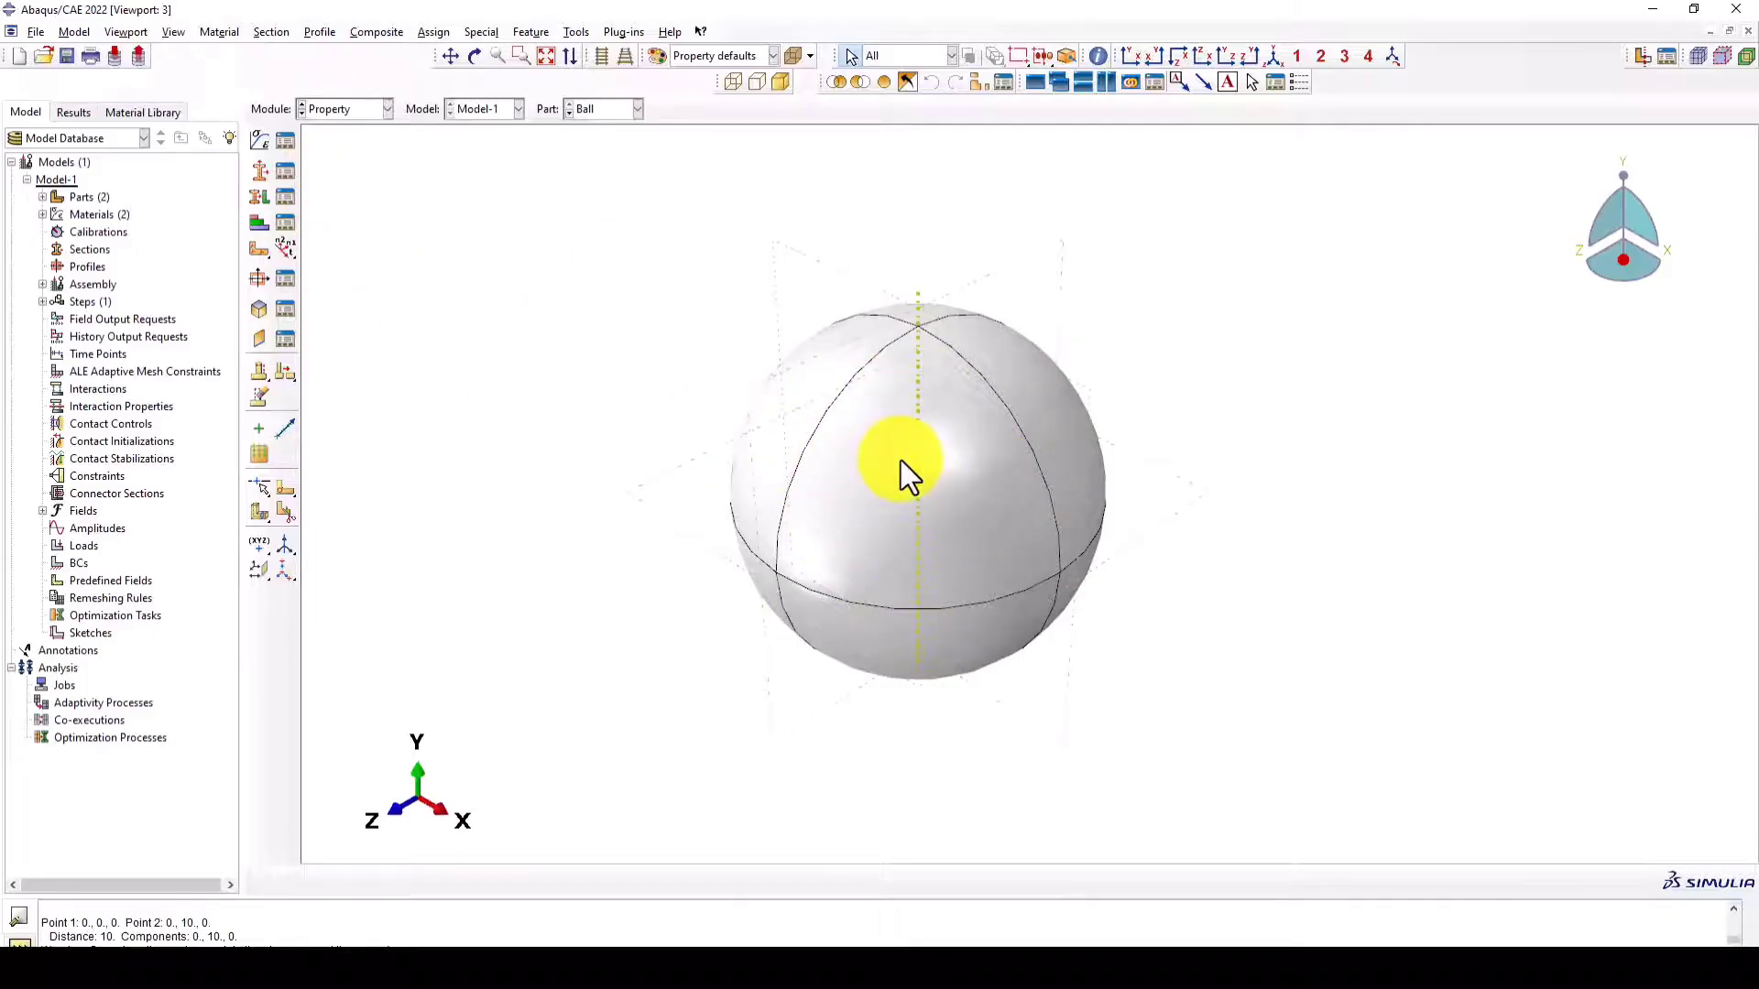
left_click_drag(914, 513, 964, 507, "ctrl+alt")
left_click_drag(1077, 494, 1017, 579, "ctrl+alt")
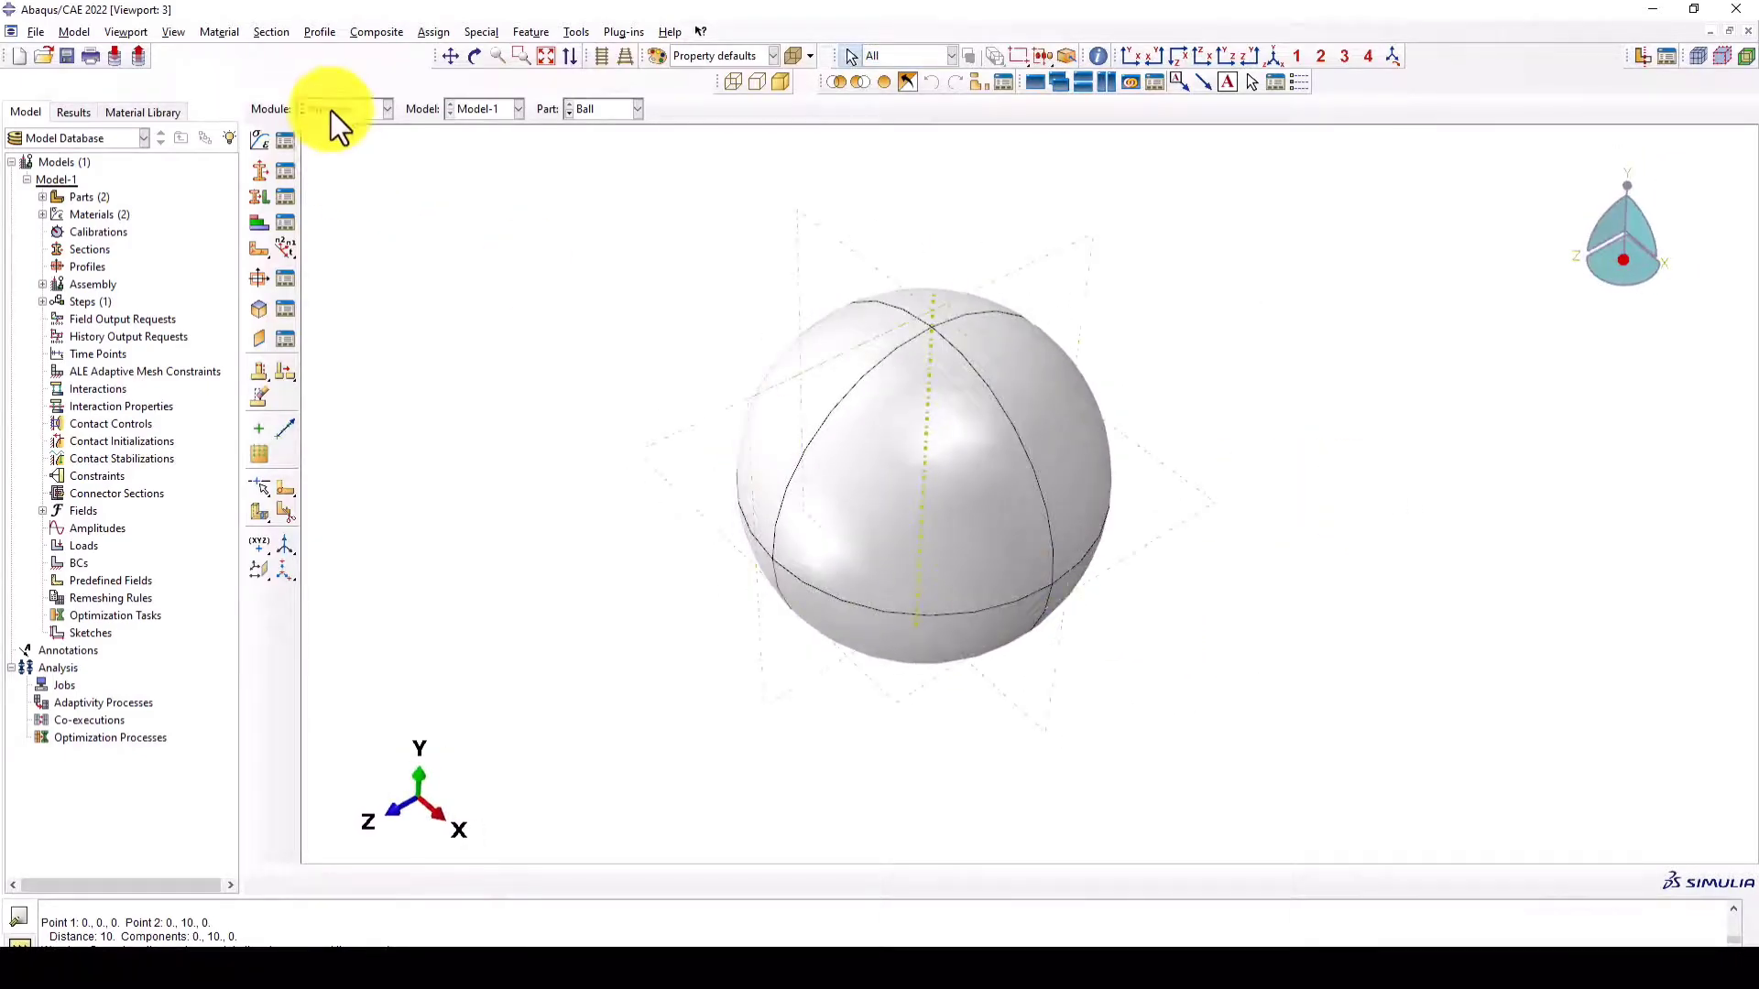
- Create a solid homogeneous section named Ball using the Steel_Plate material
left_click(268, 172)
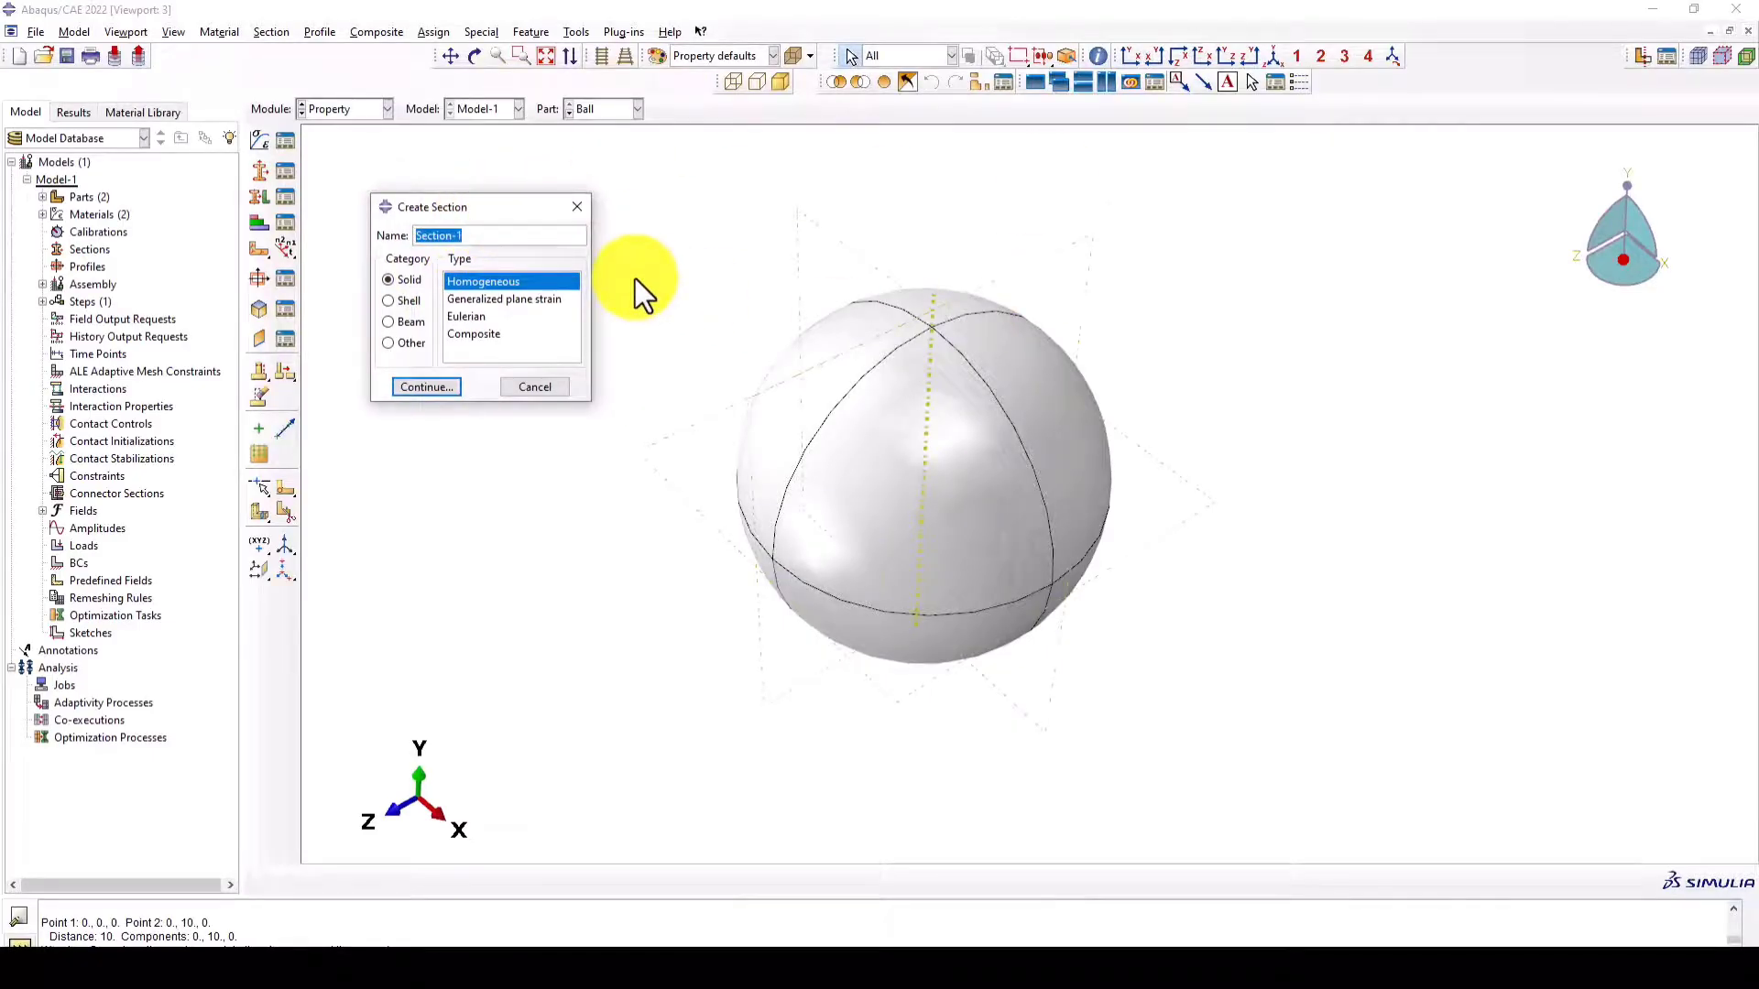
type("Ball")
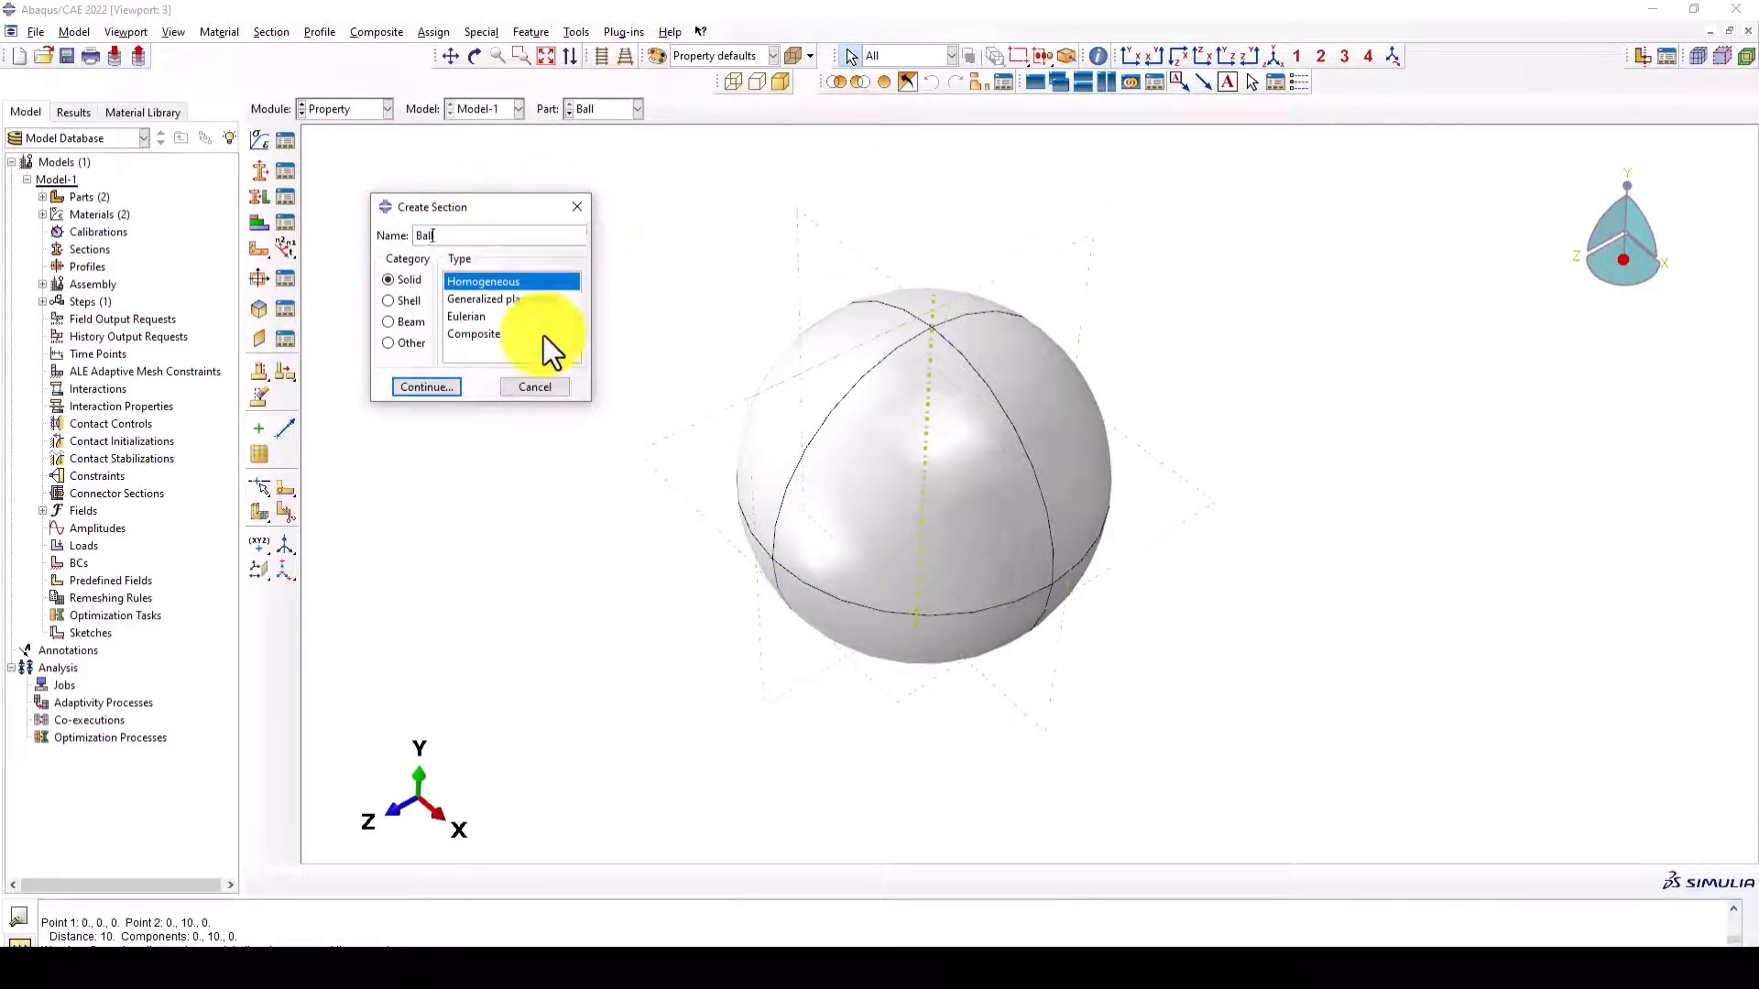
left_click(436, 394)
left_click(368, 471)
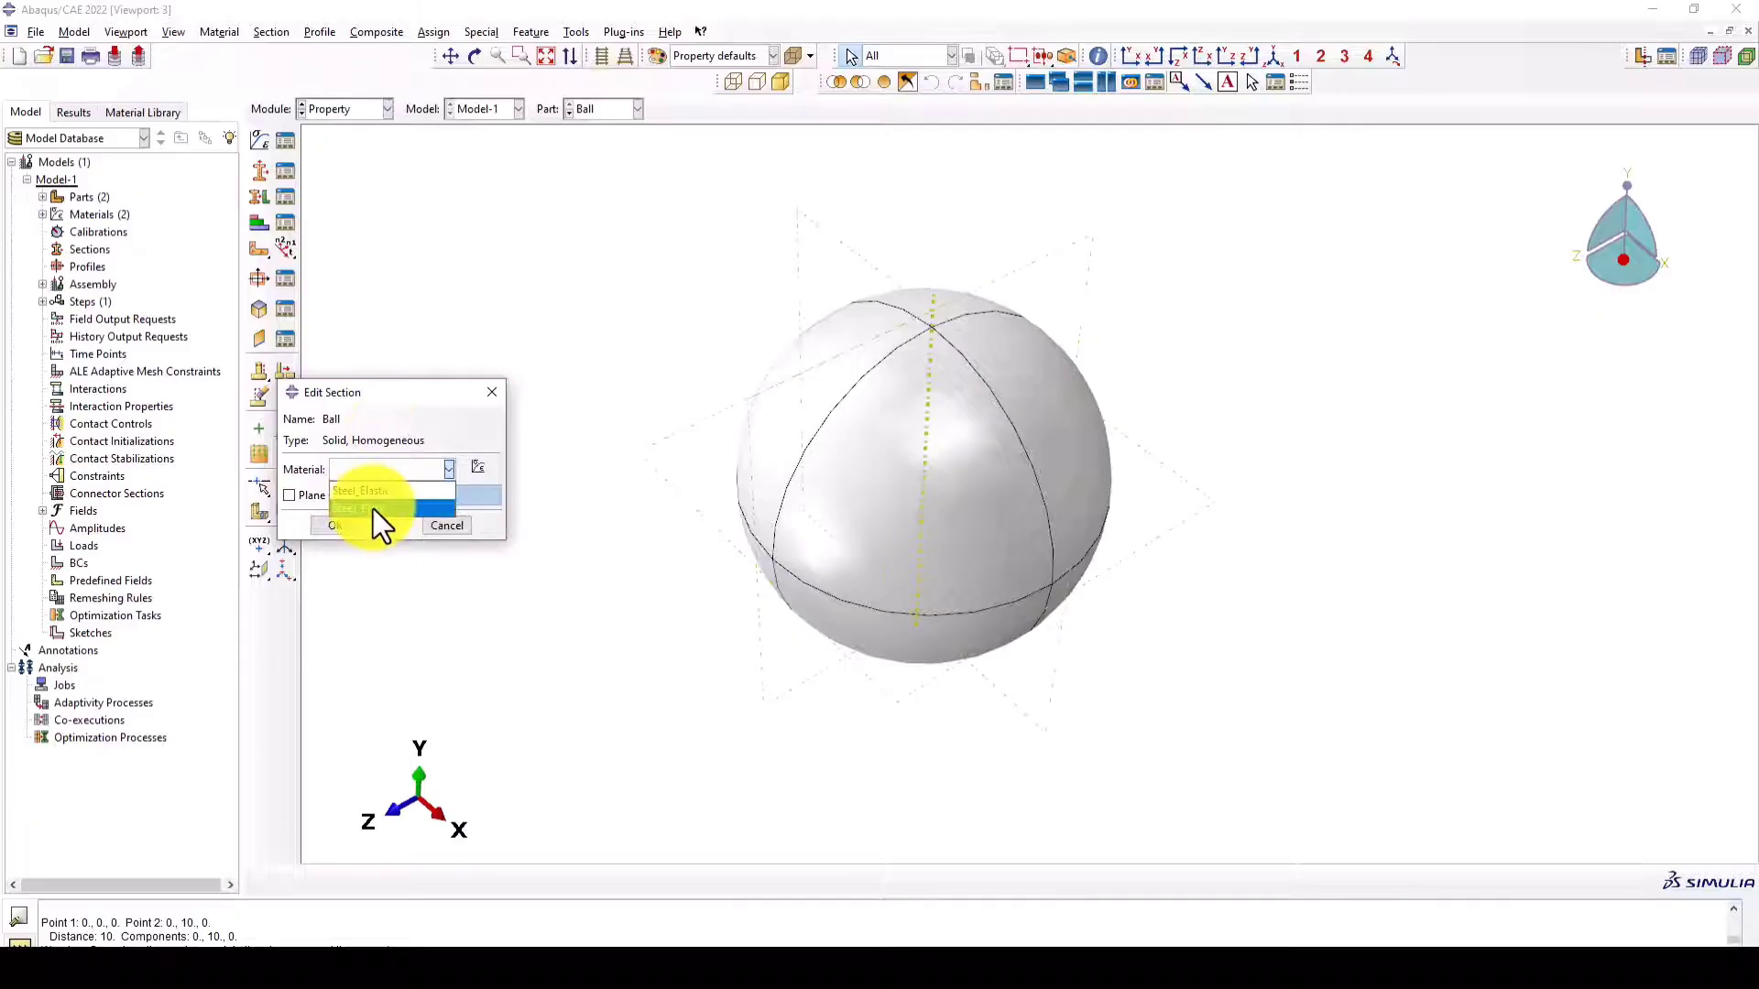
left_click(373, 506)
left_click(341, 525)
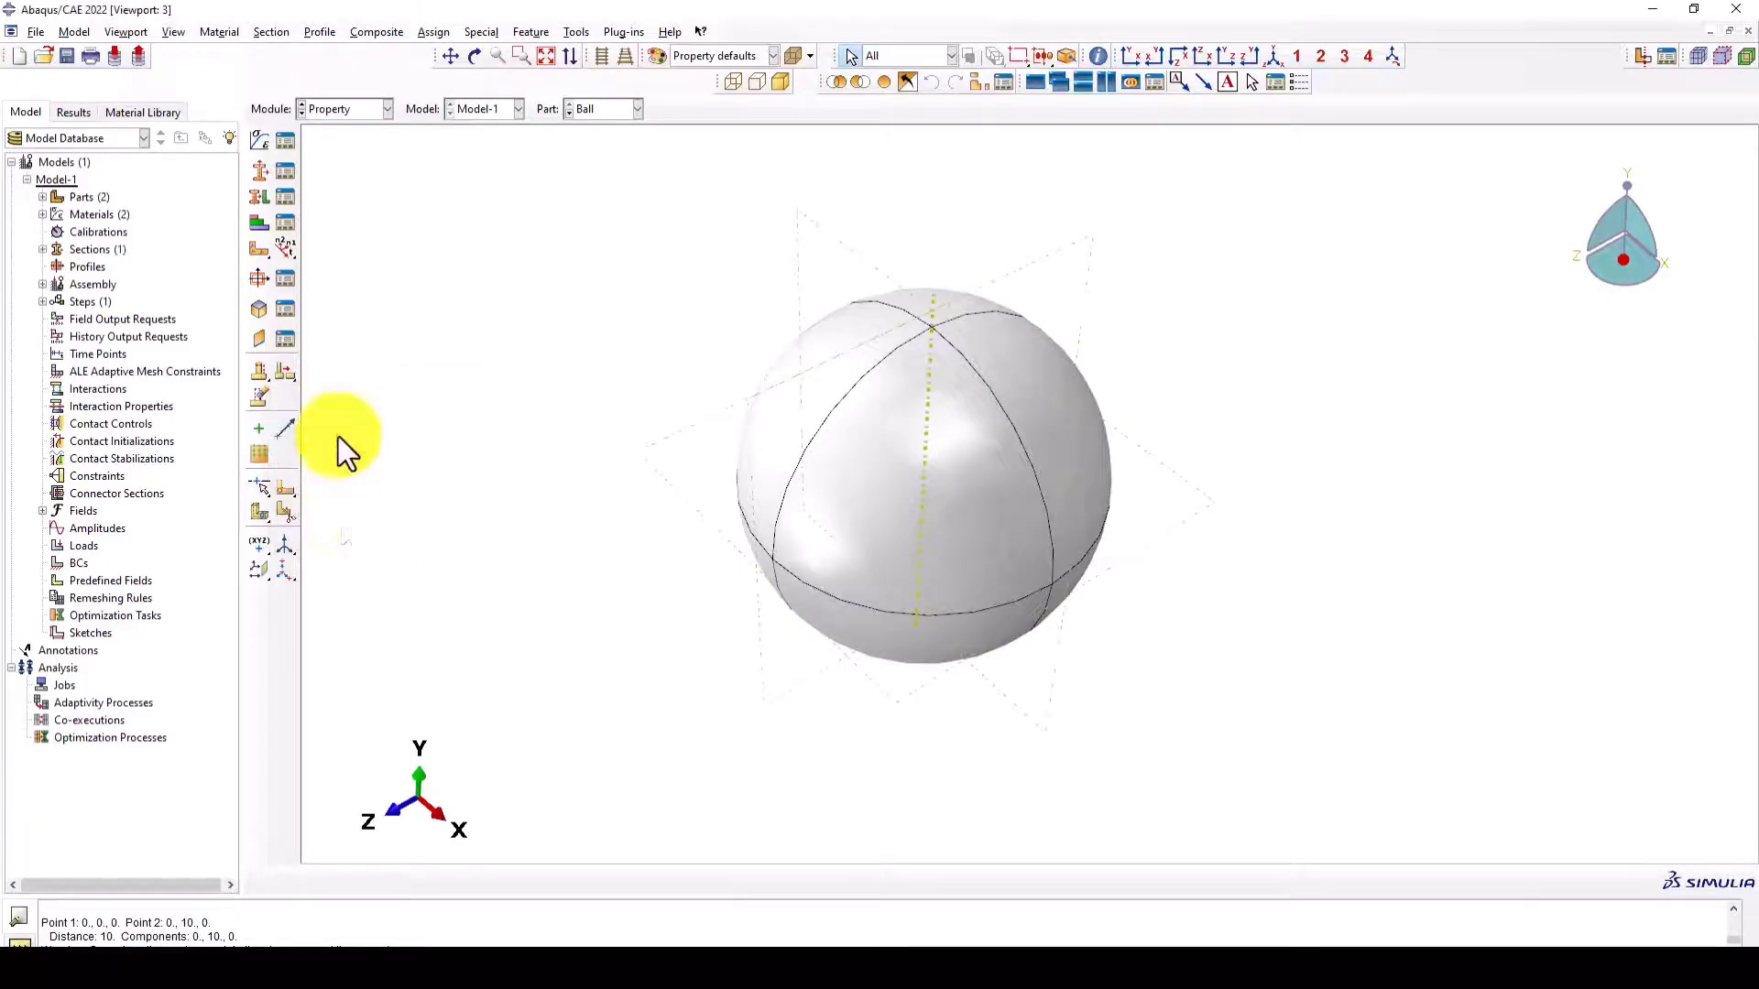
- Create a homogeneous shell section named Plate with a thickness of 0.05 and the Steel_Plate material
left_click(266, 174)
type("Pla")
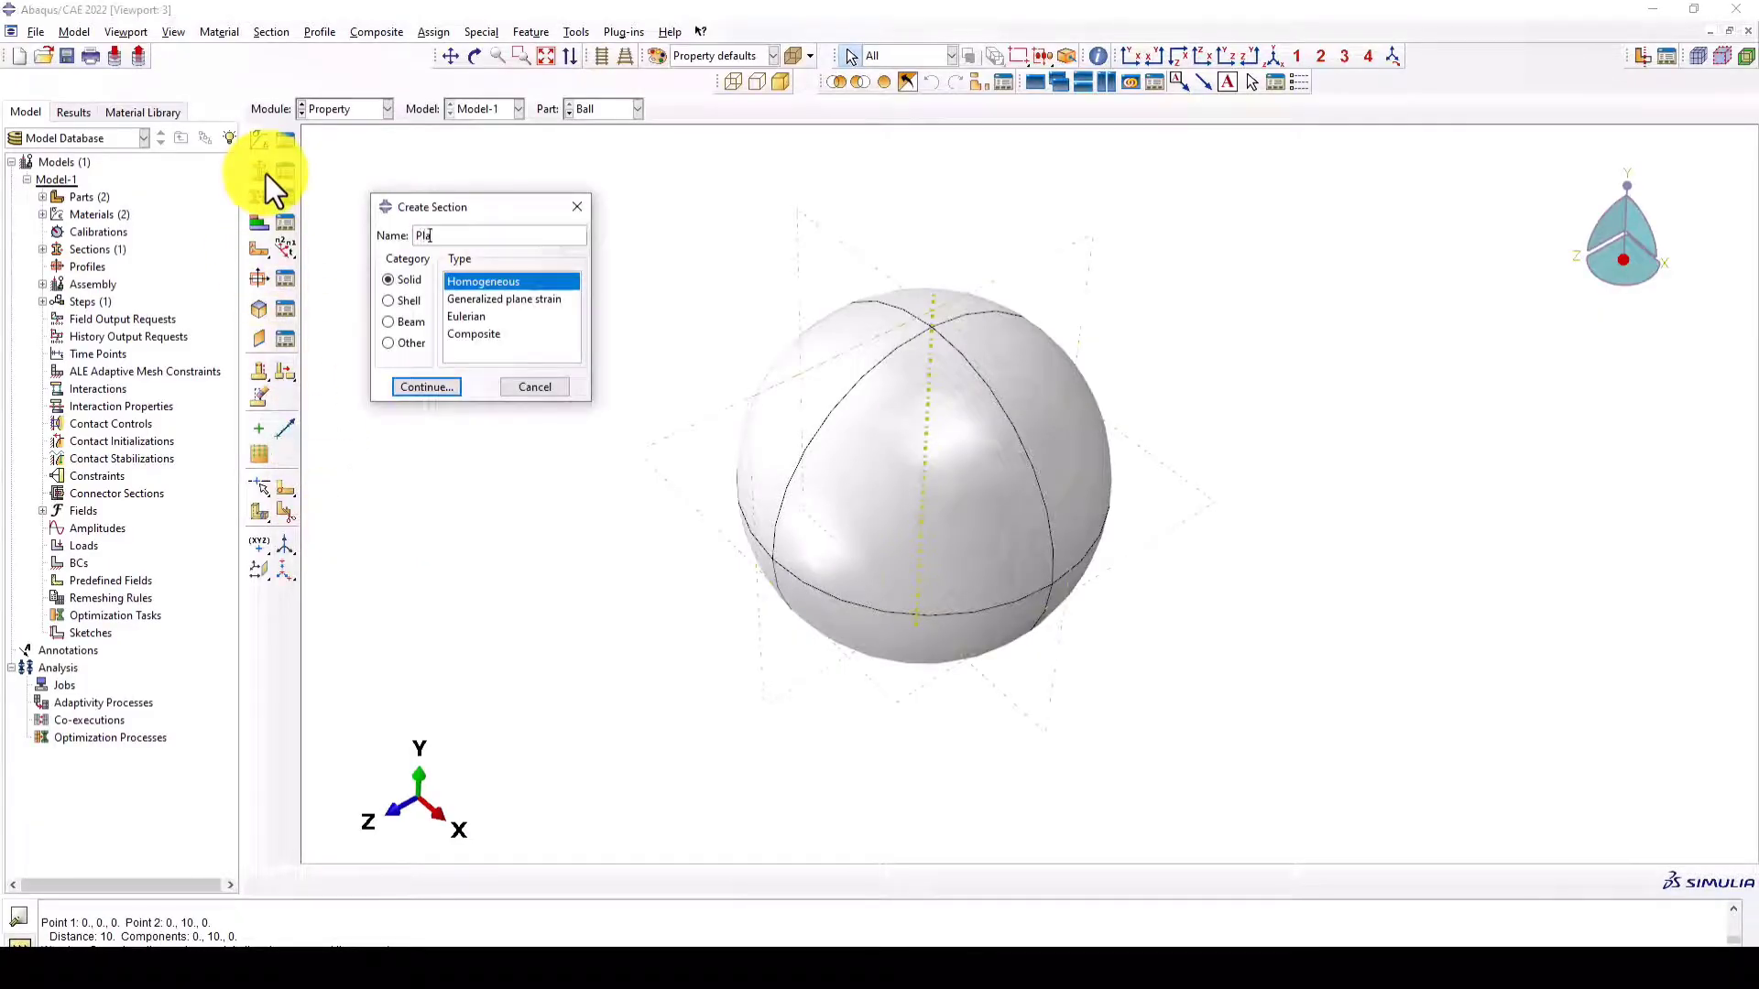
type("te")
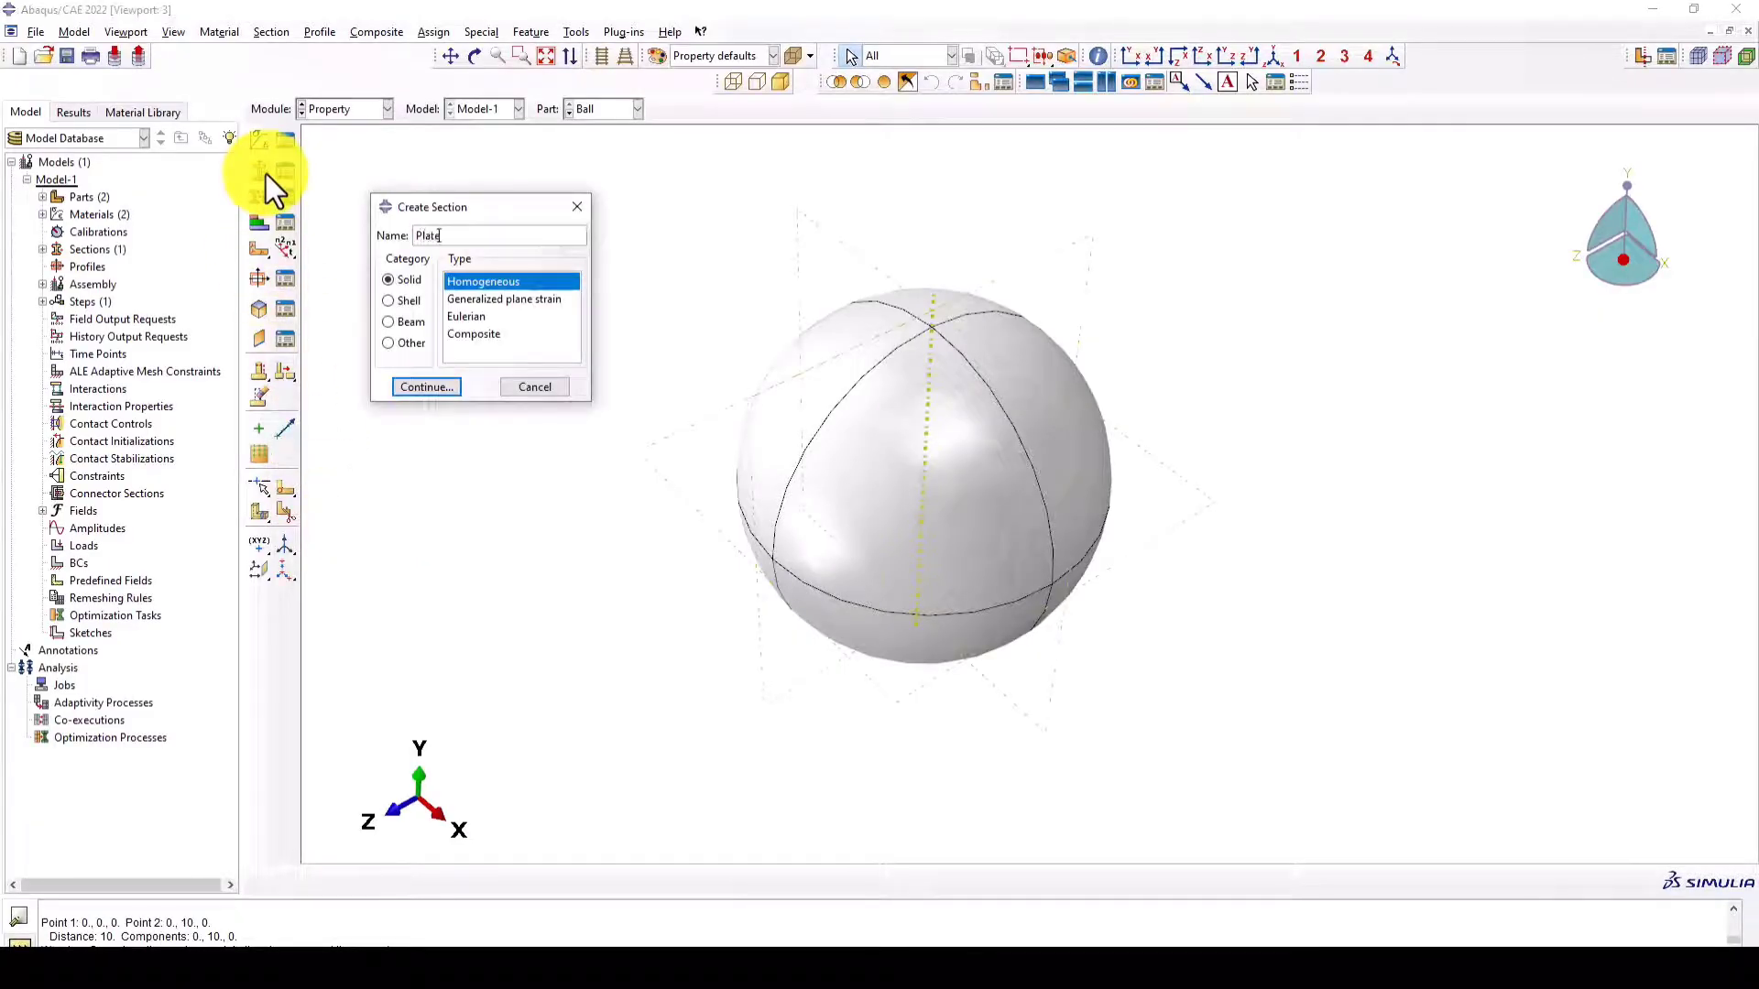
left_click(415, 295)
left_click(429, 386)
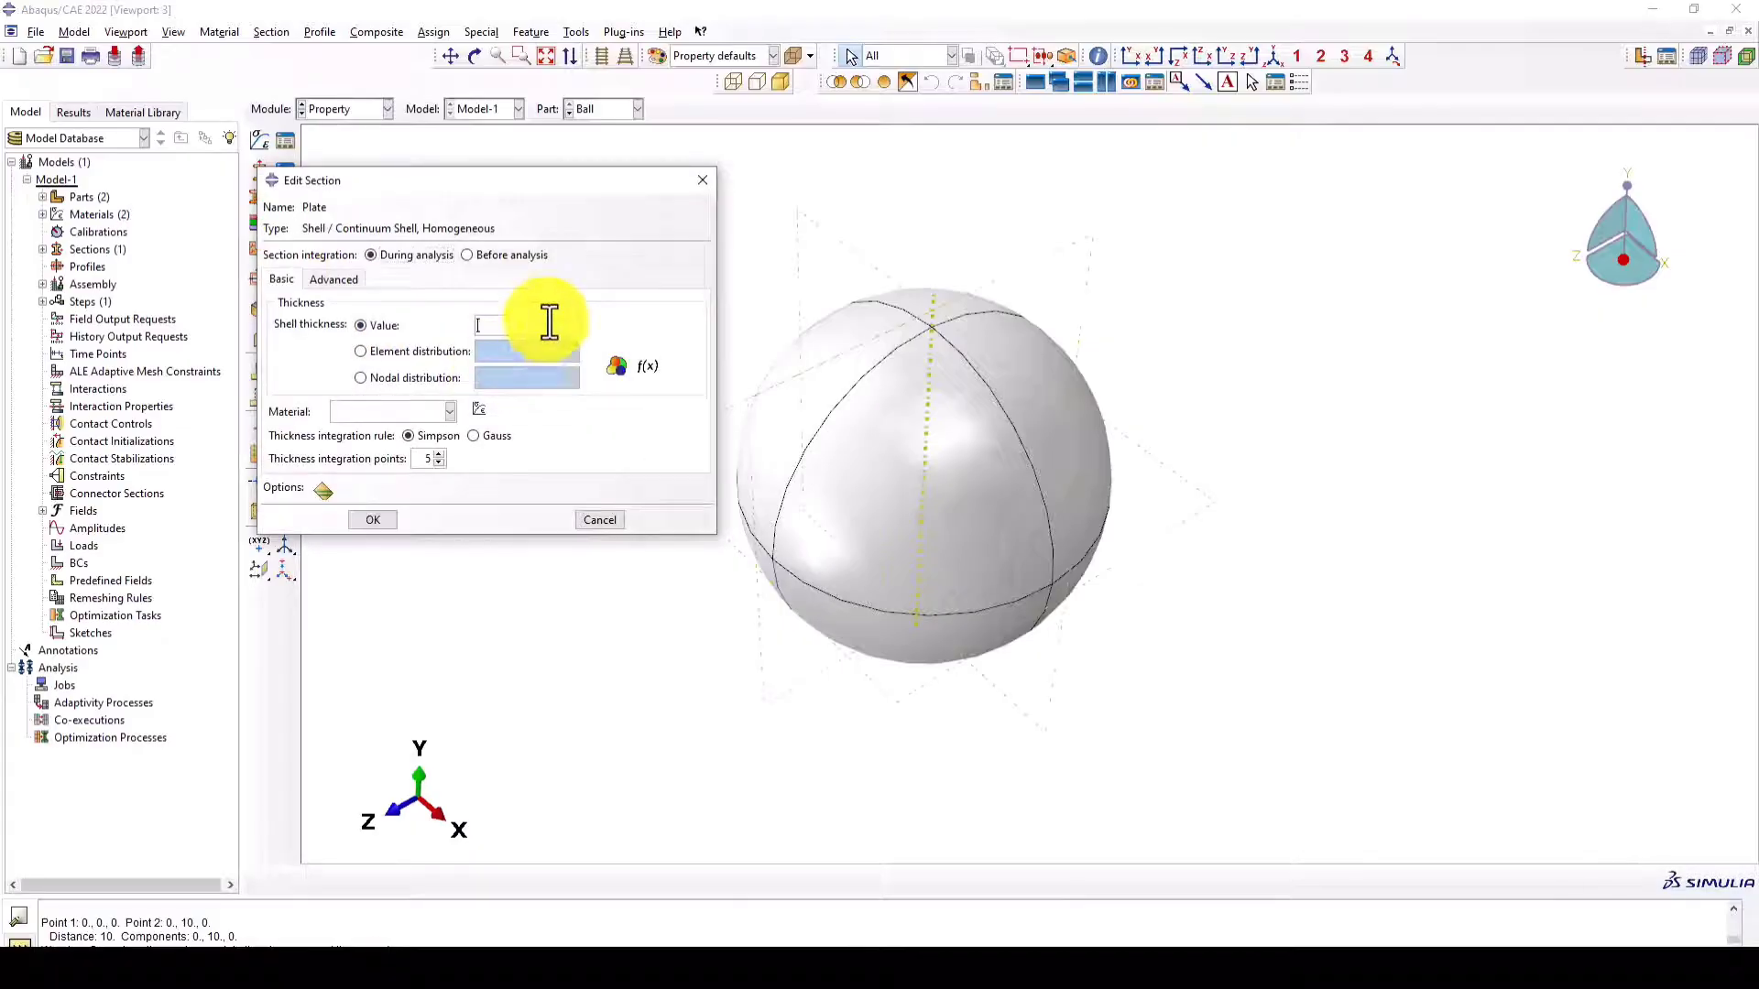
type("0.05")
left_click(417, 412)
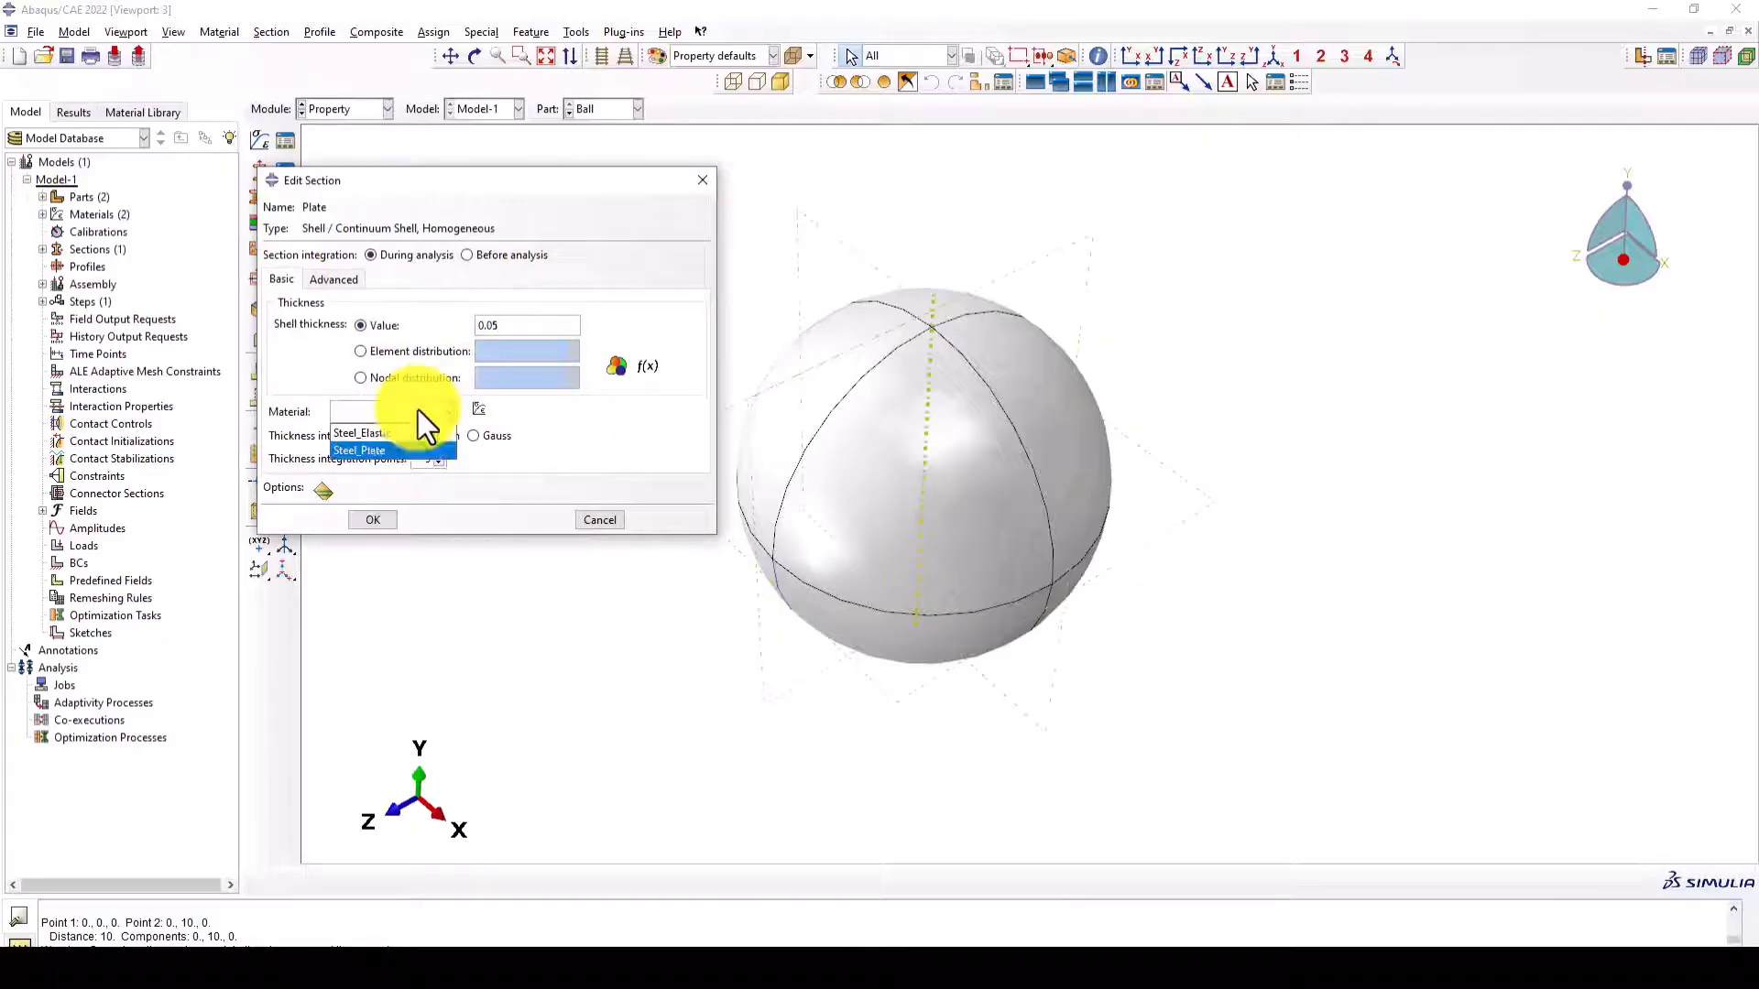
left_click(381, 449)
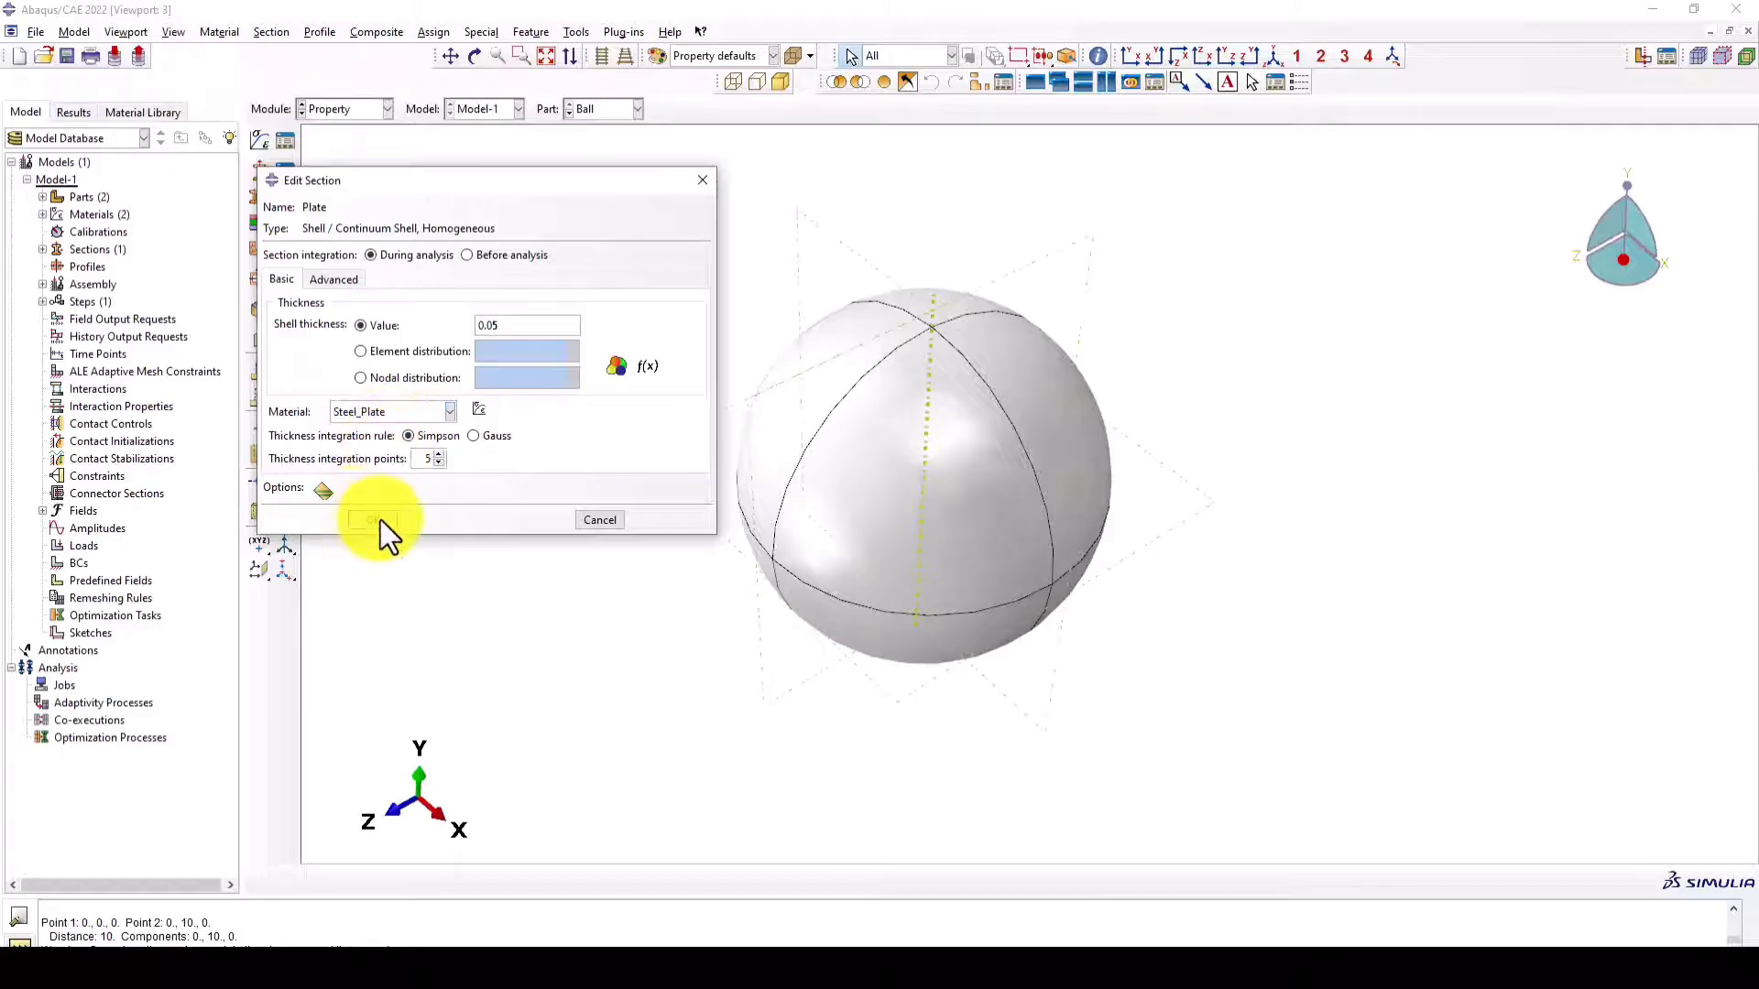
left_click(373, 520)
- Assign the Ball section to all cells of the ball part
left_click(259, 196)
left_click_drag(584, 244, 1114, 689)
middle_click(577, 322)
left_click(502, 276)
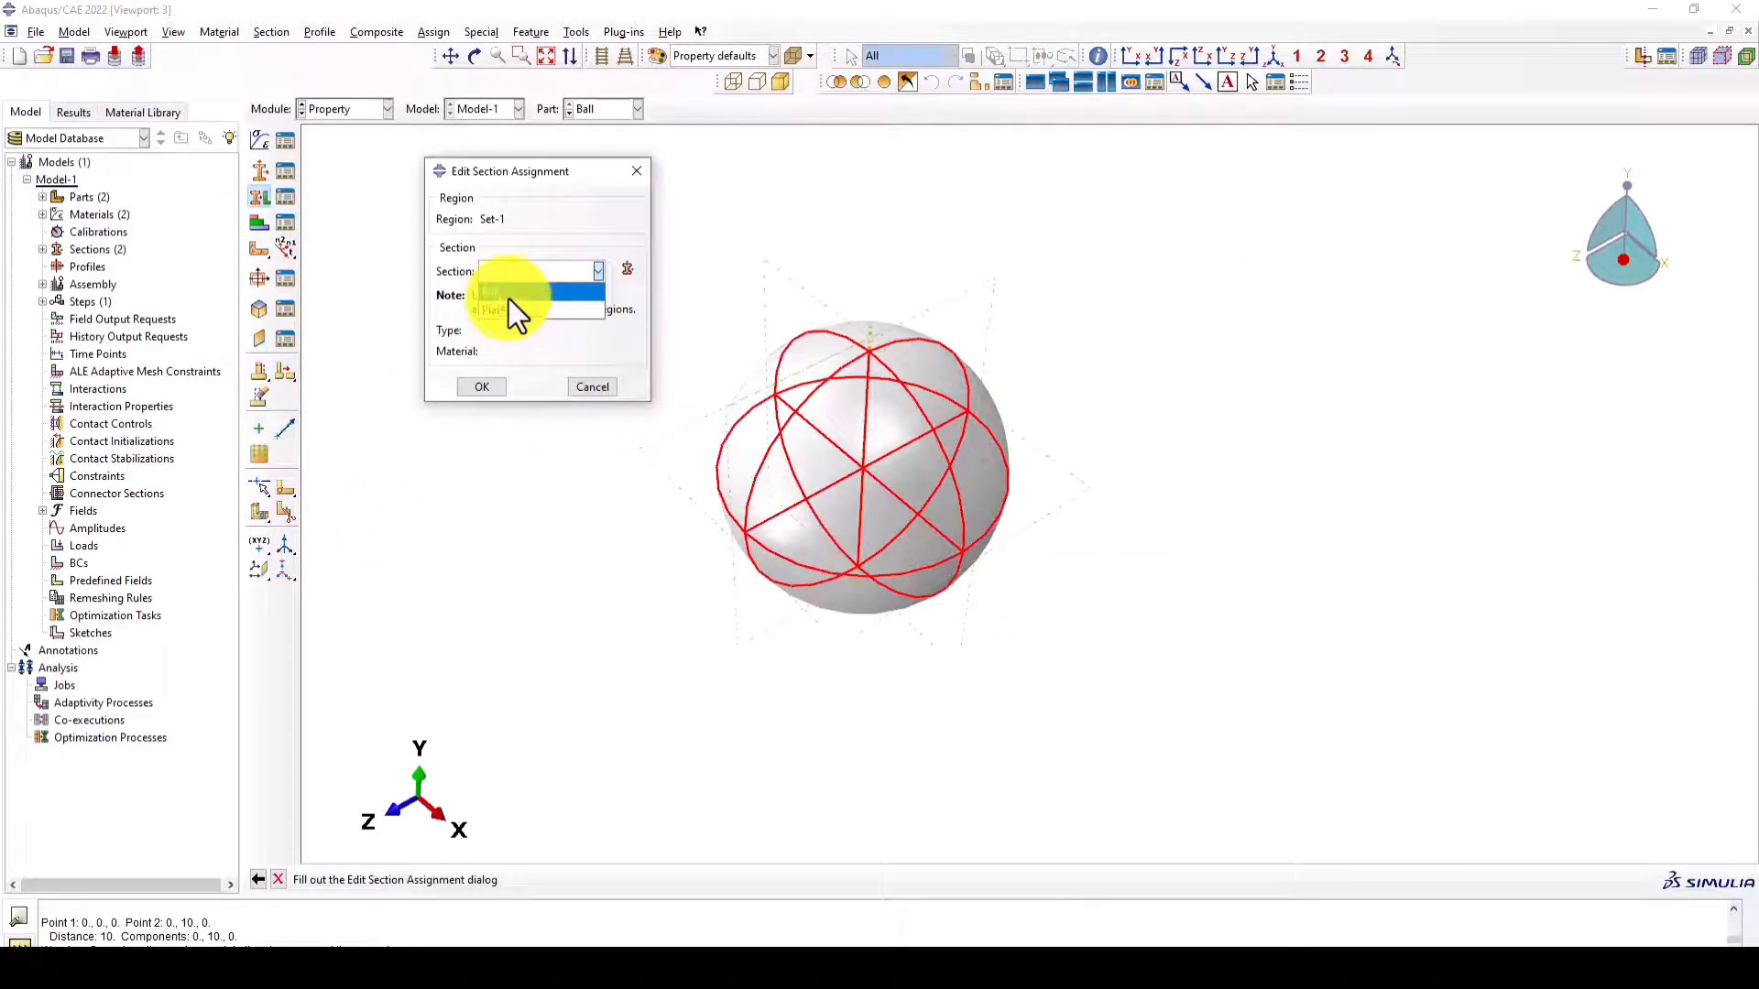
left_click(509, 299)
left_click(482, 386)
- Display the Plate part and assign the Plate section to its whole surface with a middle-surface shell offset
left_click(595, 108)
left_click(587, 146)
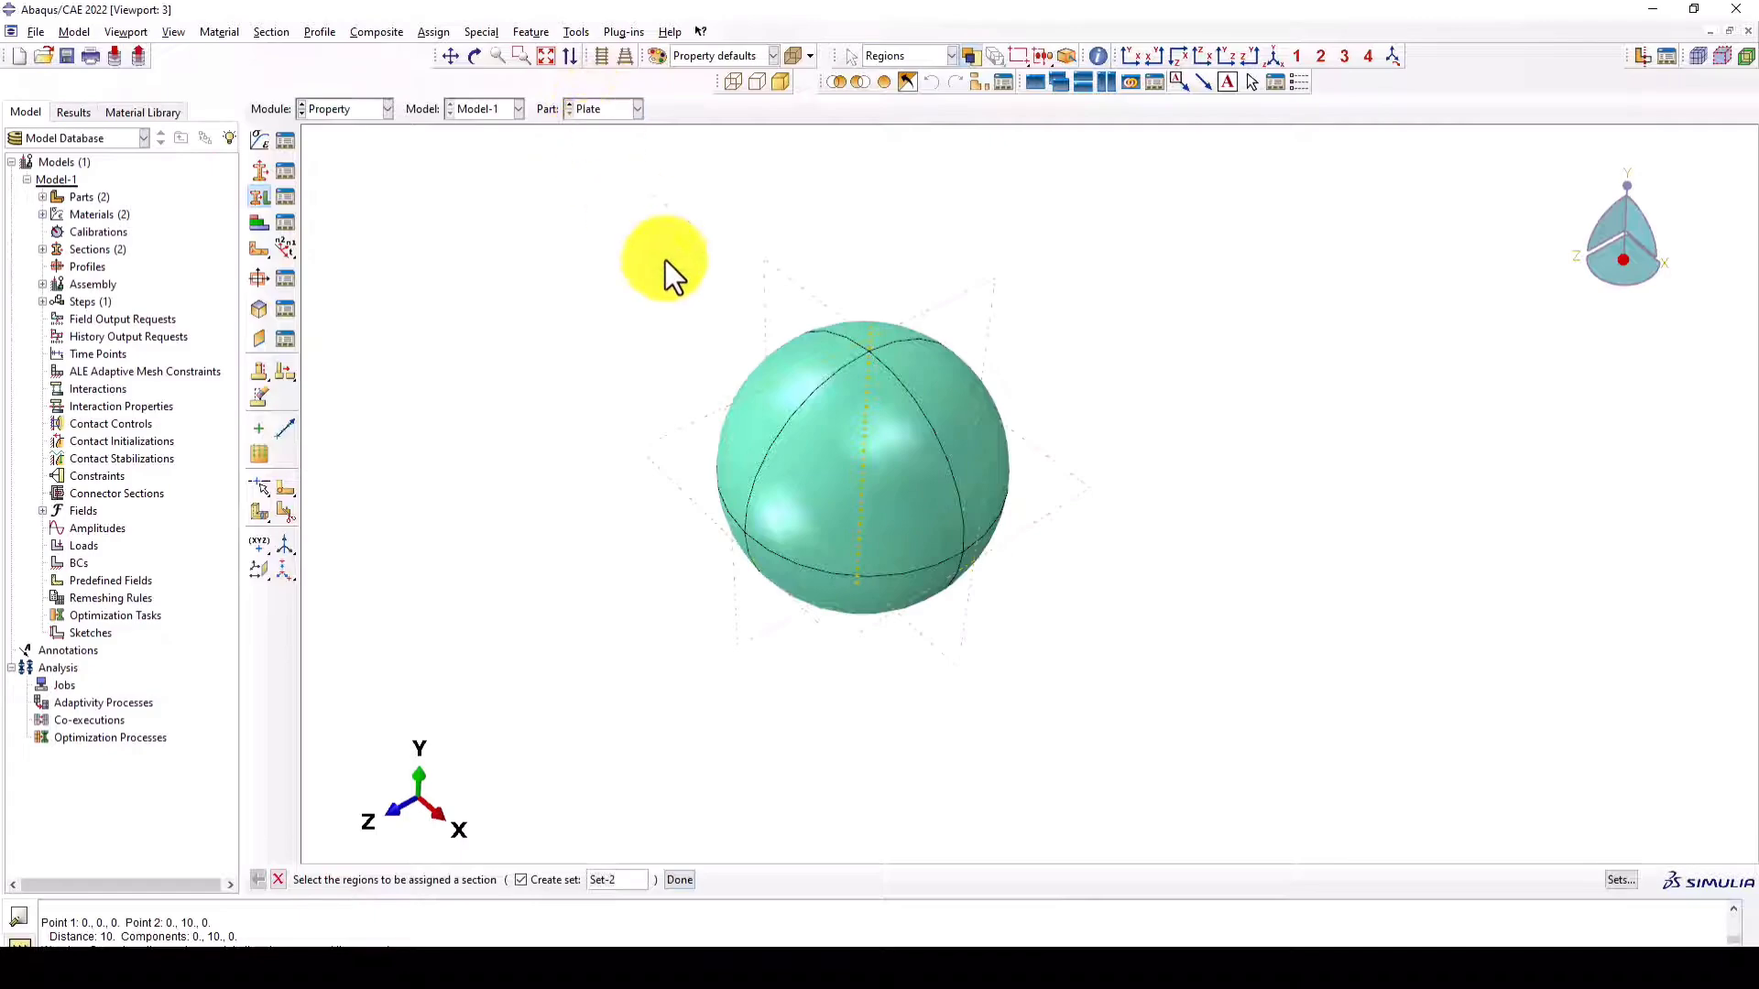
left_click(259, 196)
left_click_drag(602, 135, 1250, 712)
middle_click(564, 586)
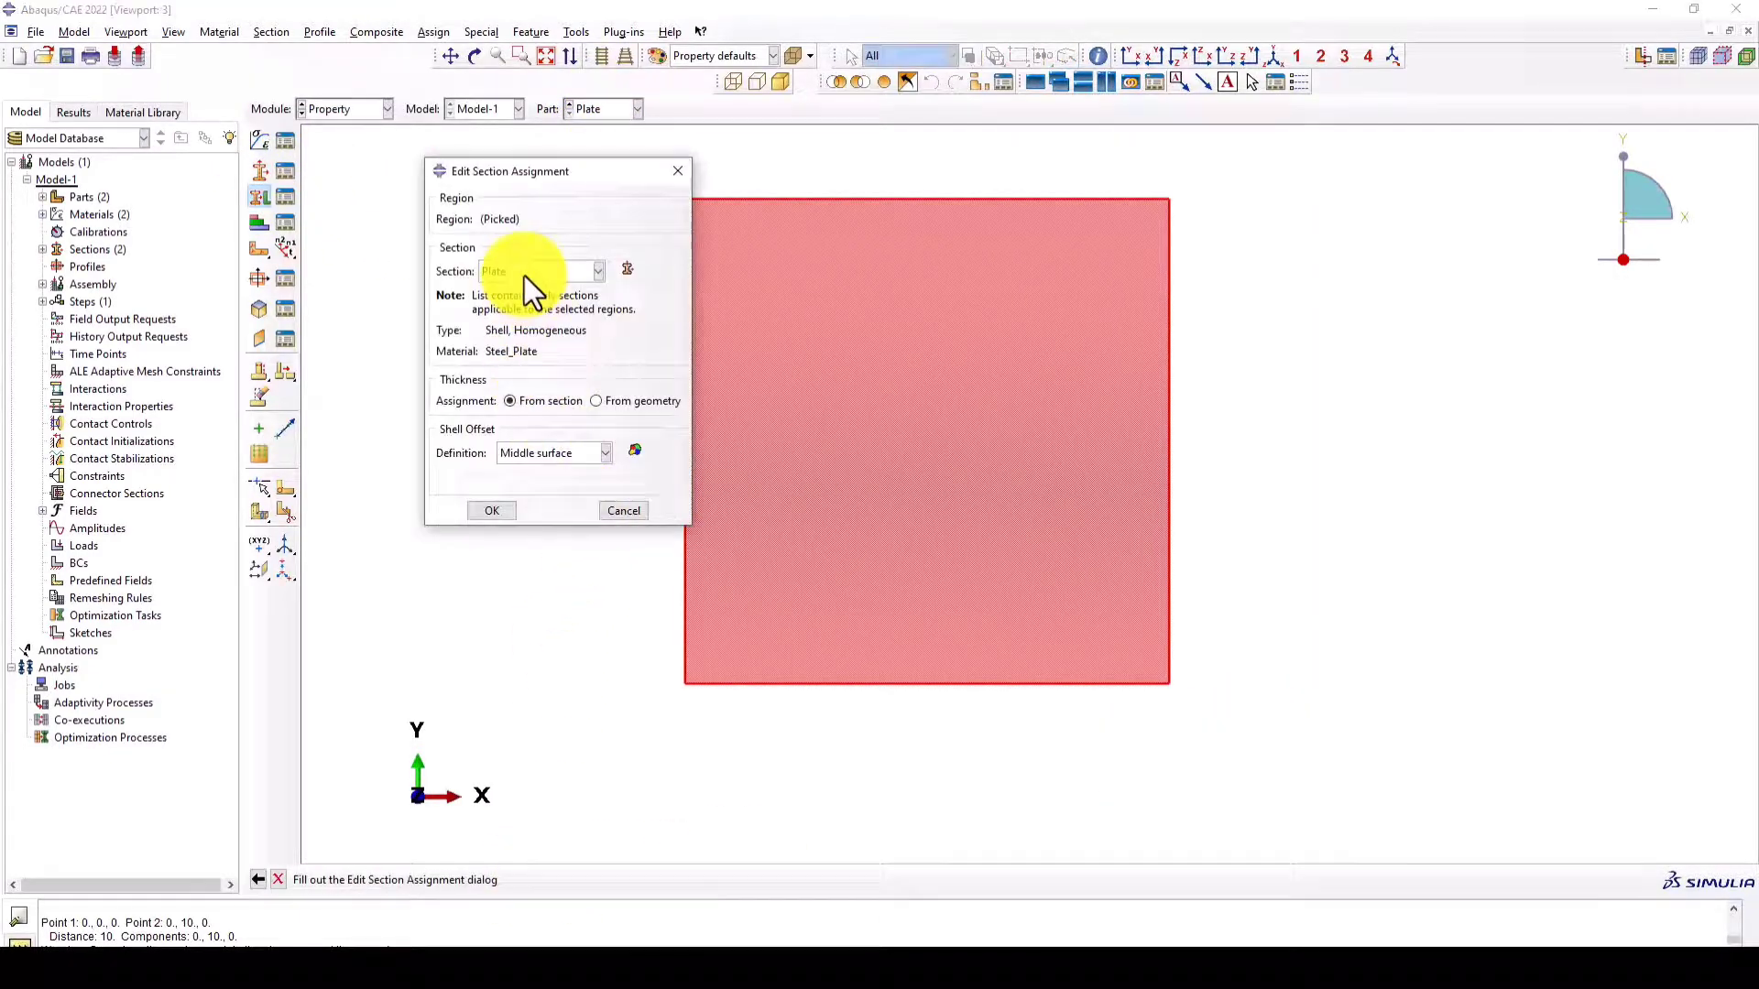
left_click(492, 511)
- Switch to the Assembly module and add a dependent instance of the Plate part
left_click(333, 110)
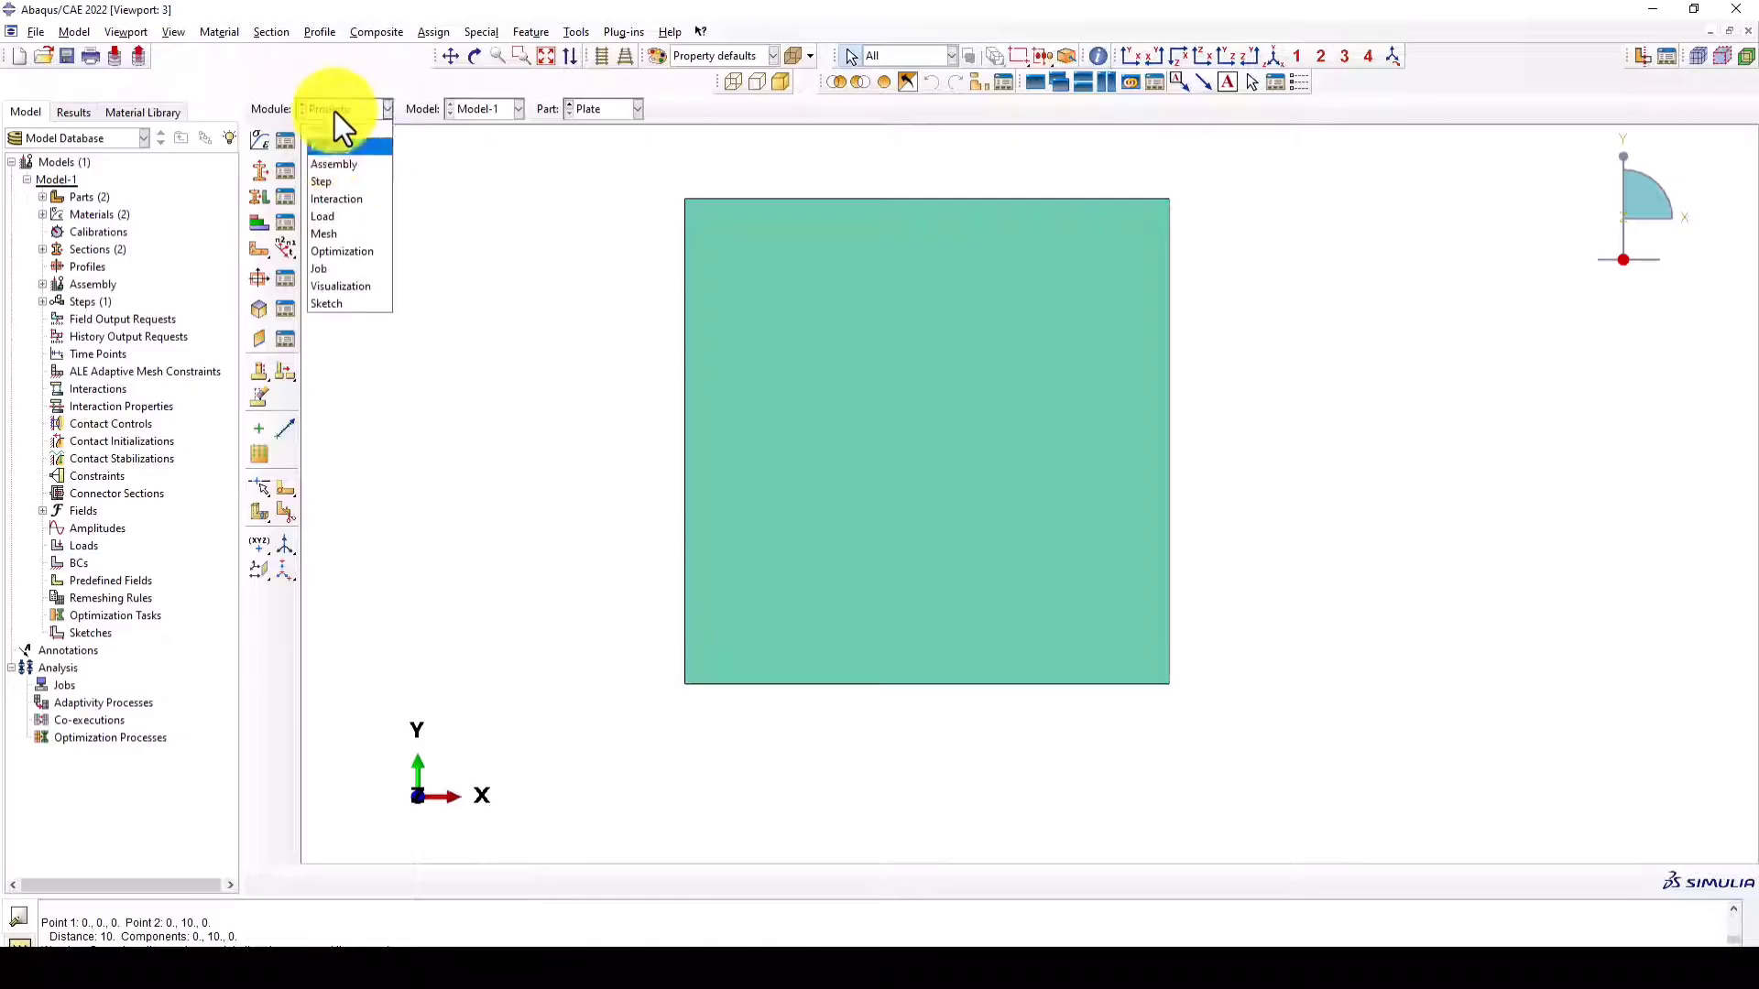
left_click(331, 163)
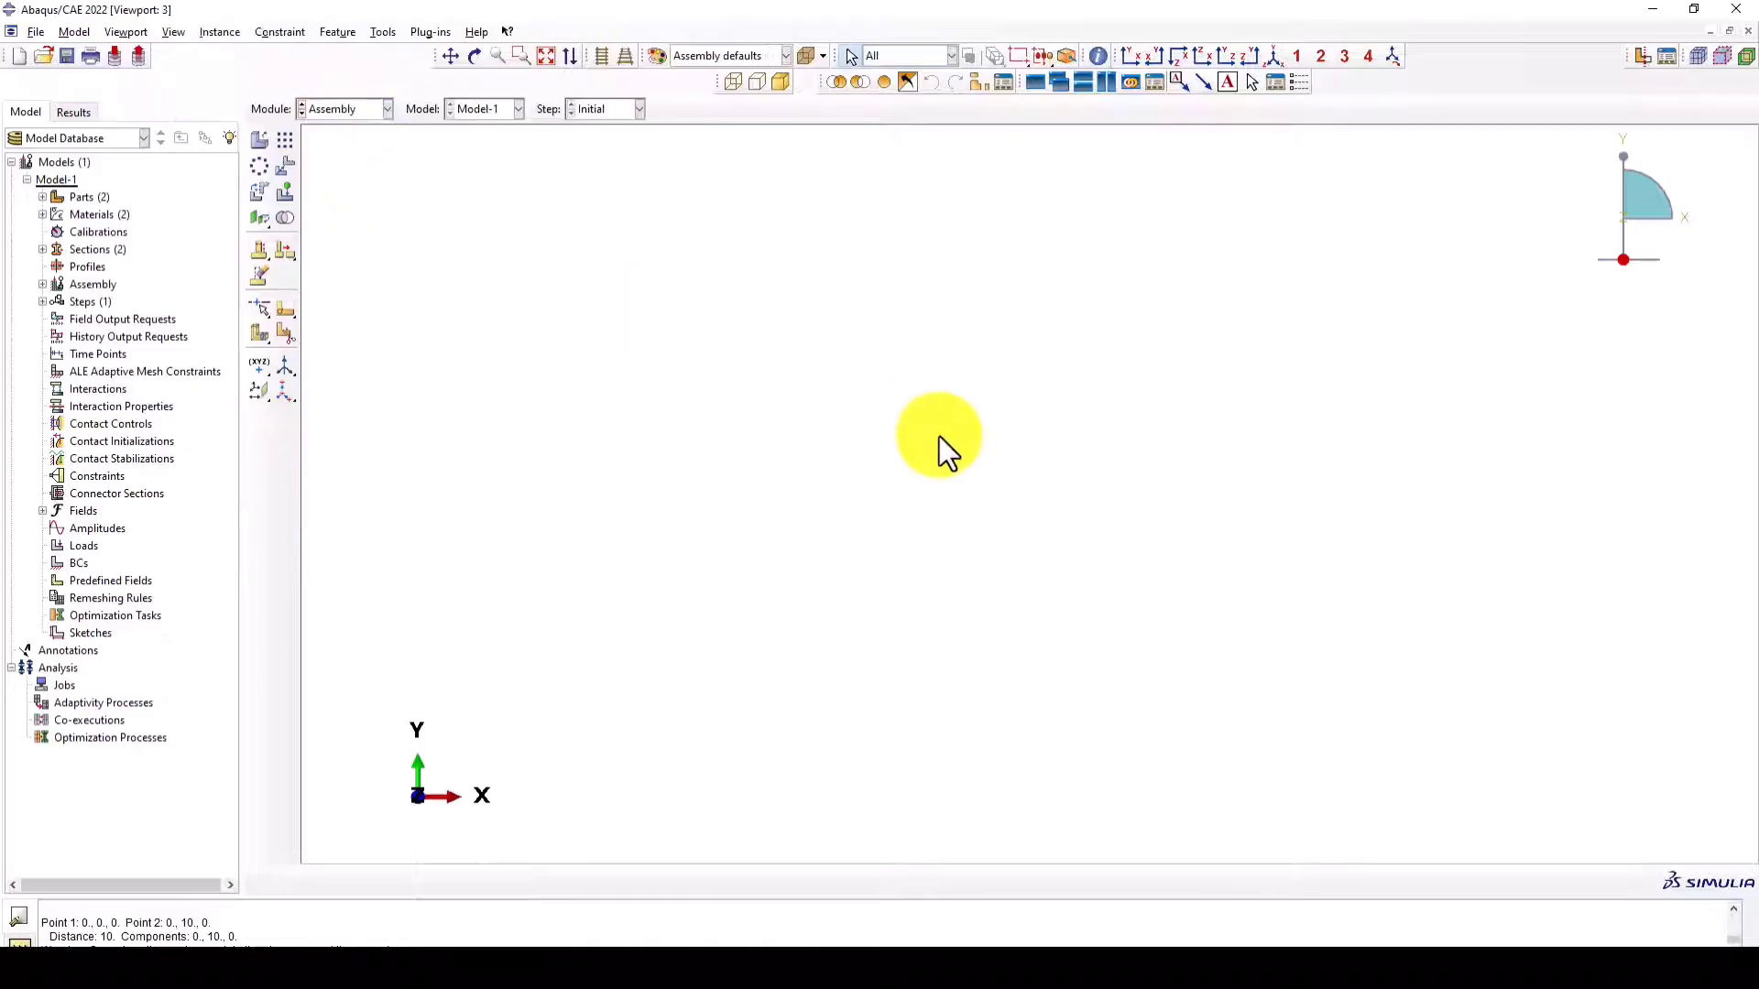
left_click(260, 139)
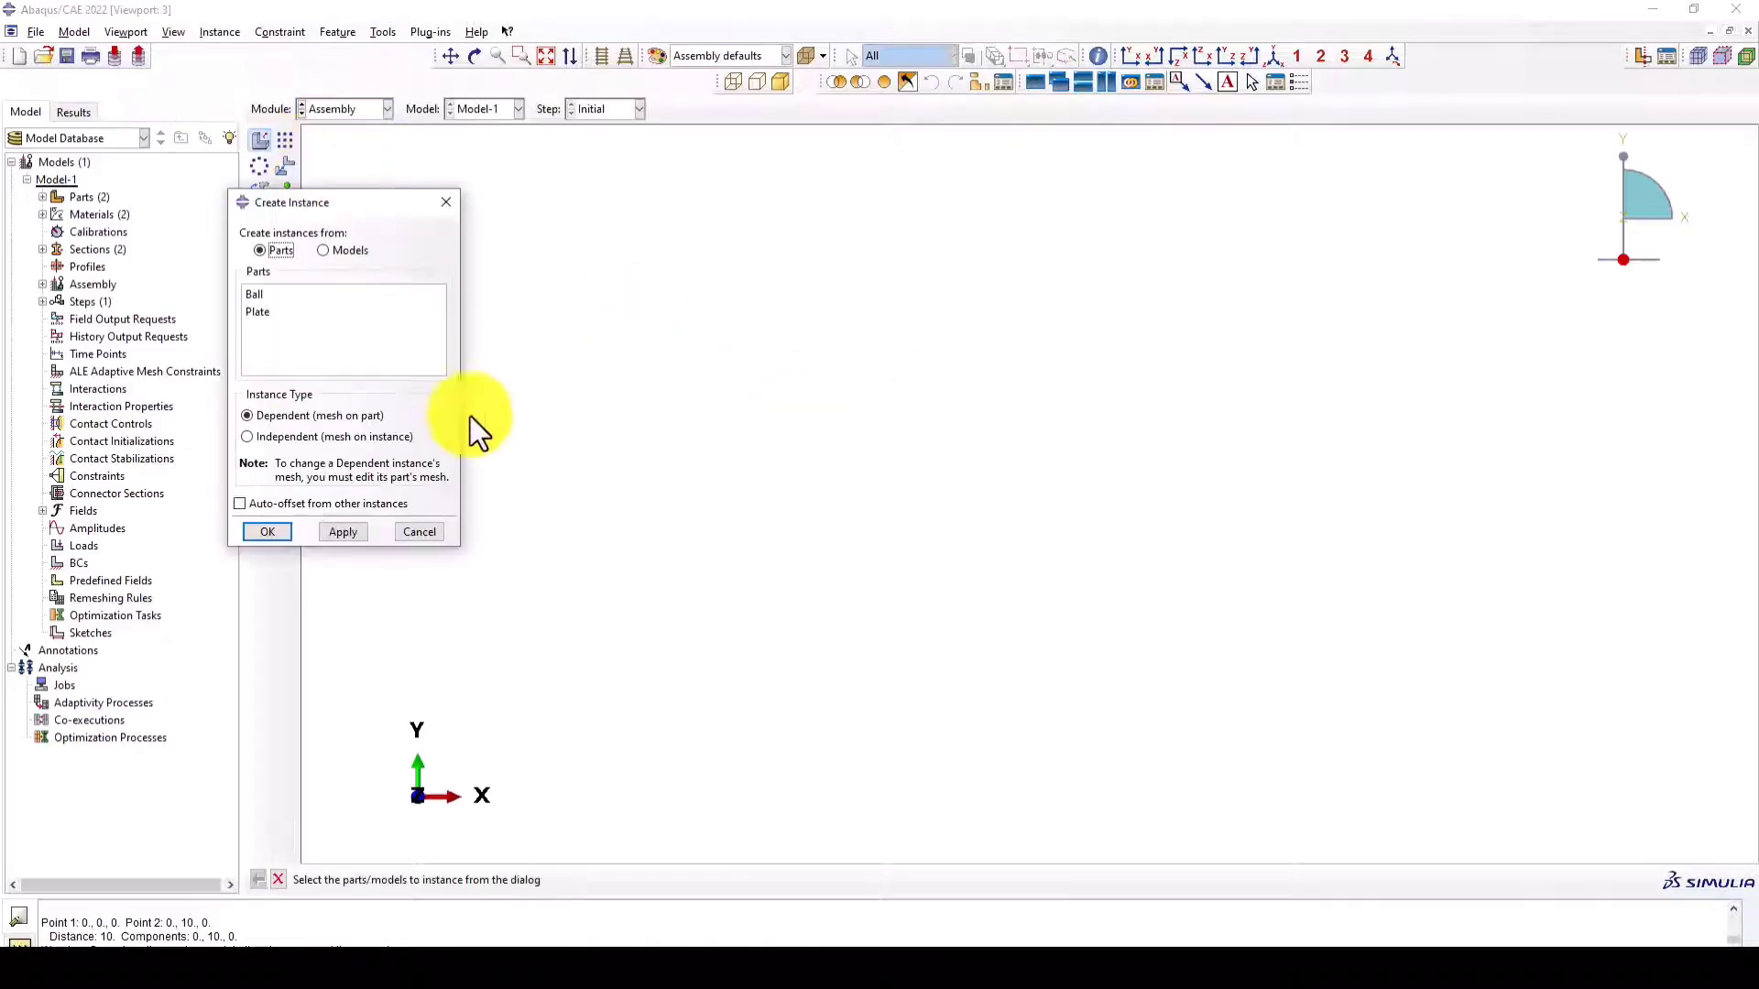
left_click(256, 311)
left_click(272, 533)
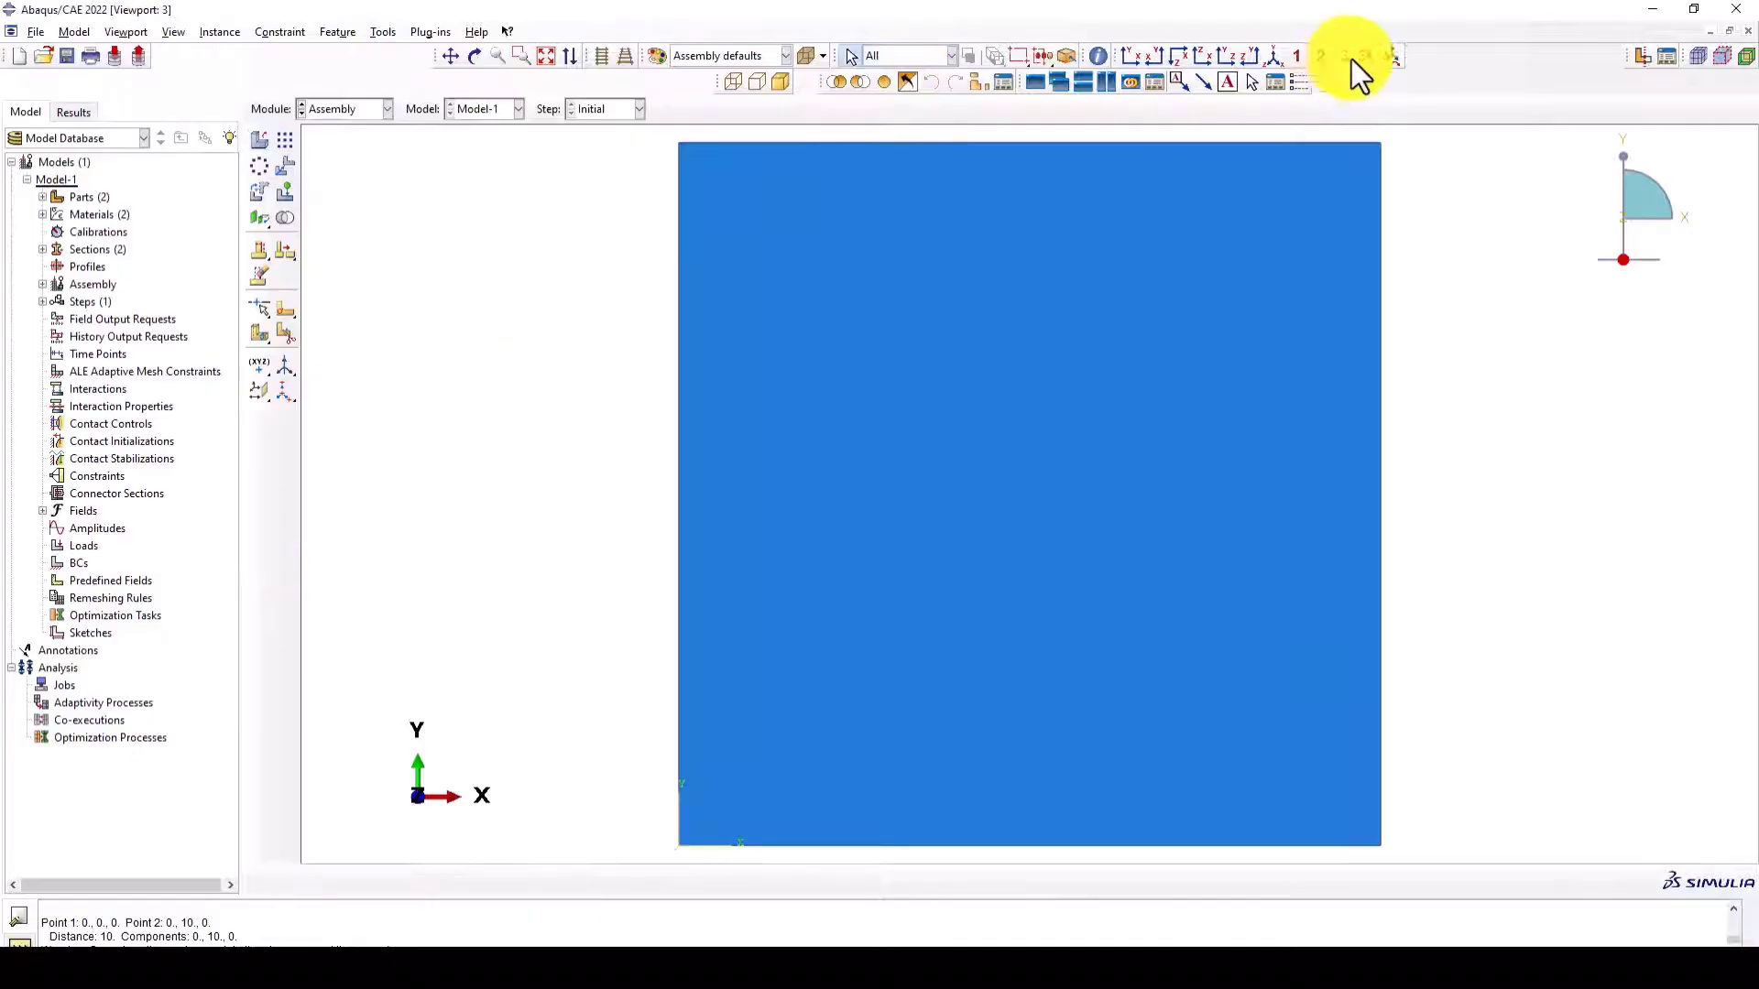
- Add a dependent instance of the Ball part to the assembly
left_click(1272, 57)
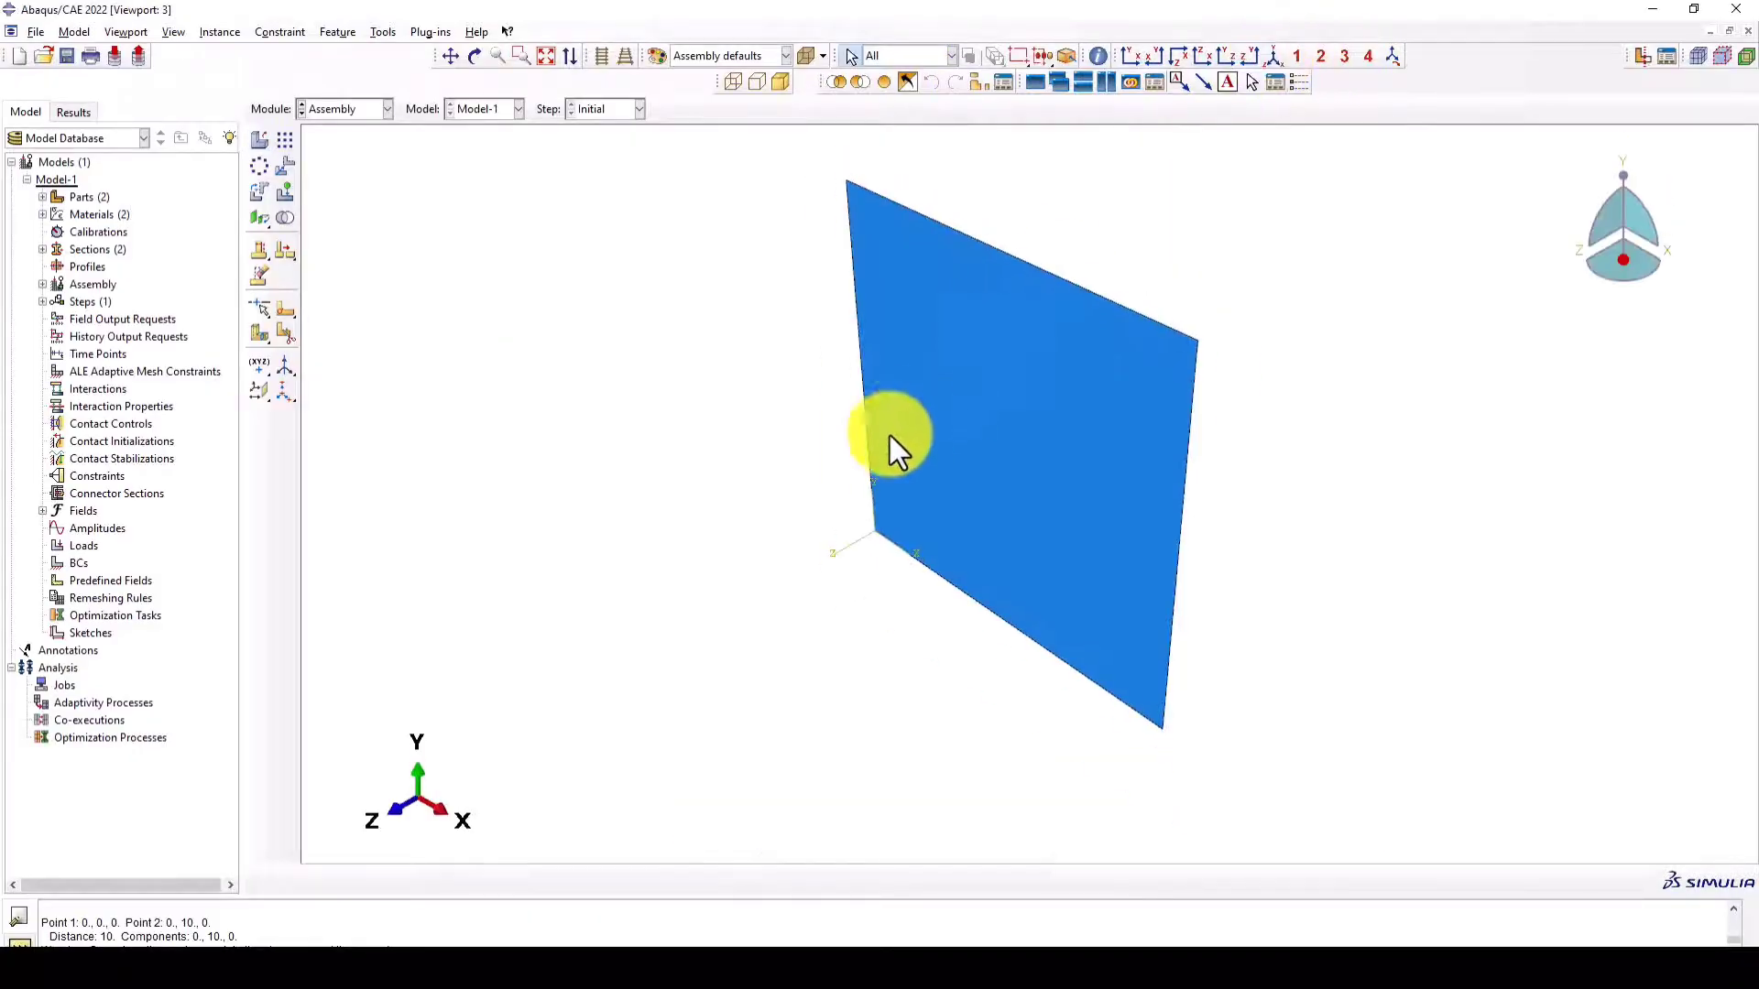
left_click(262, 141)
left_click(259, 293)
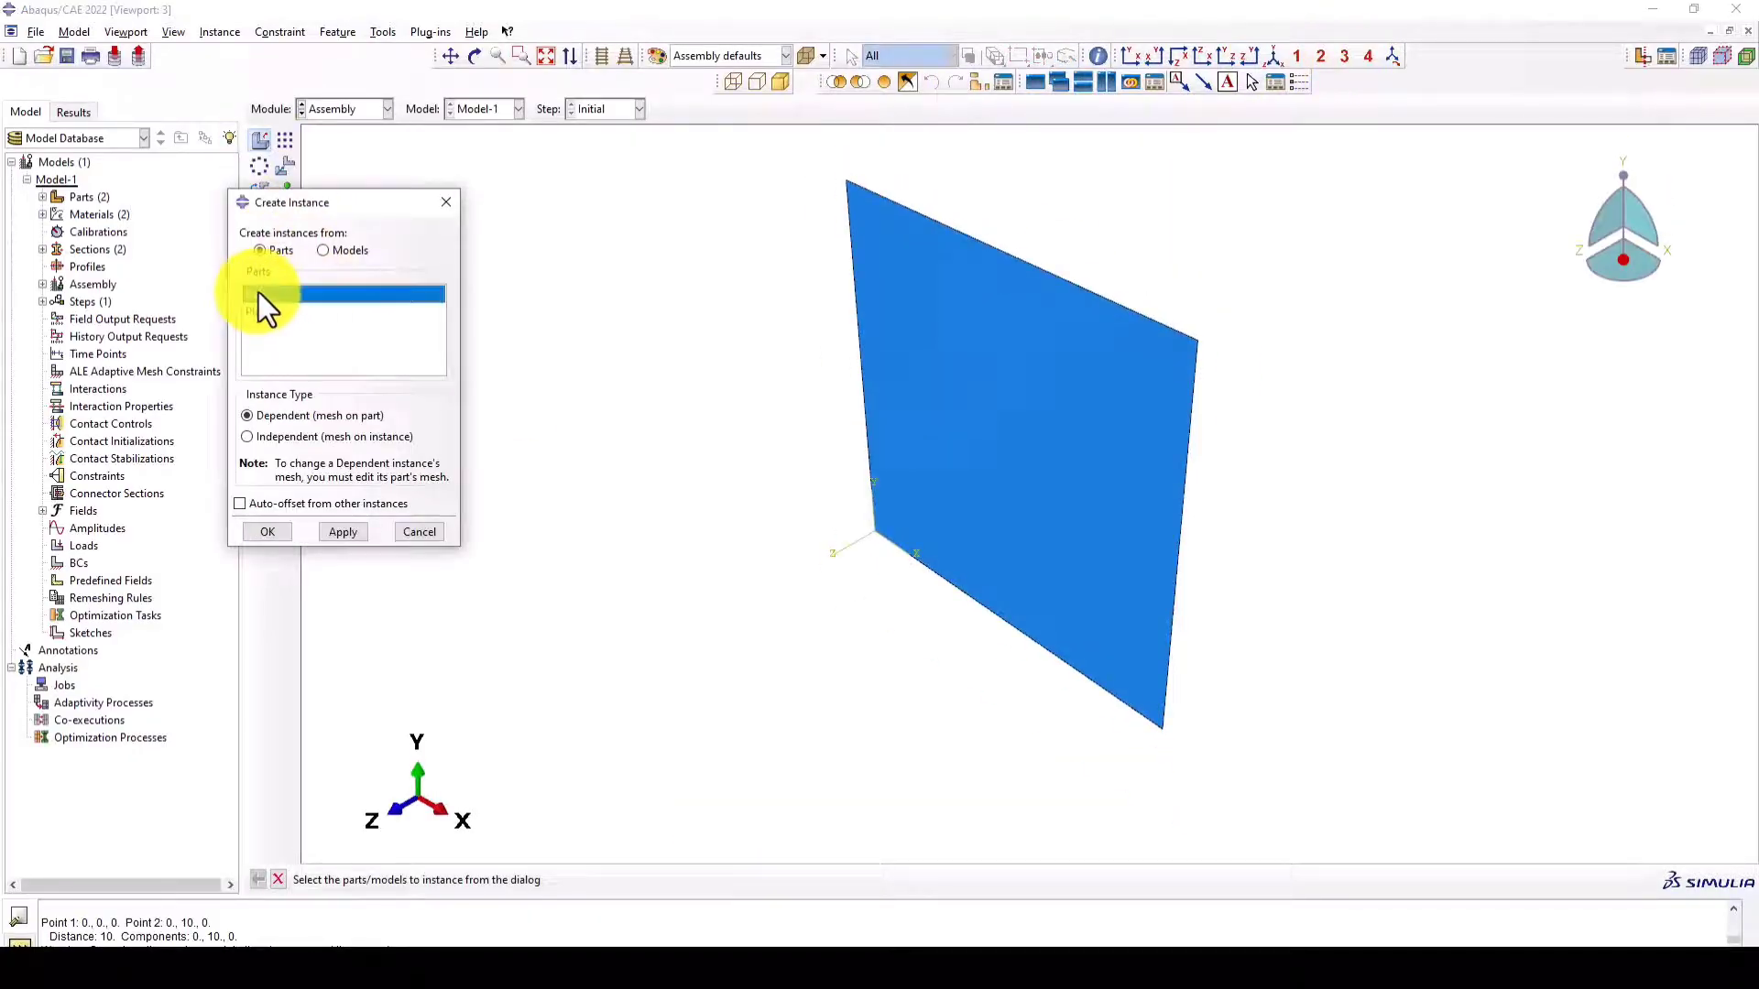
left_click(279, 533)
- Translate the ball instance from the origin 0,0,0 to the end point 5,5,5
left_click_drag(680, 609, 878, 581, "ctrl+alt")
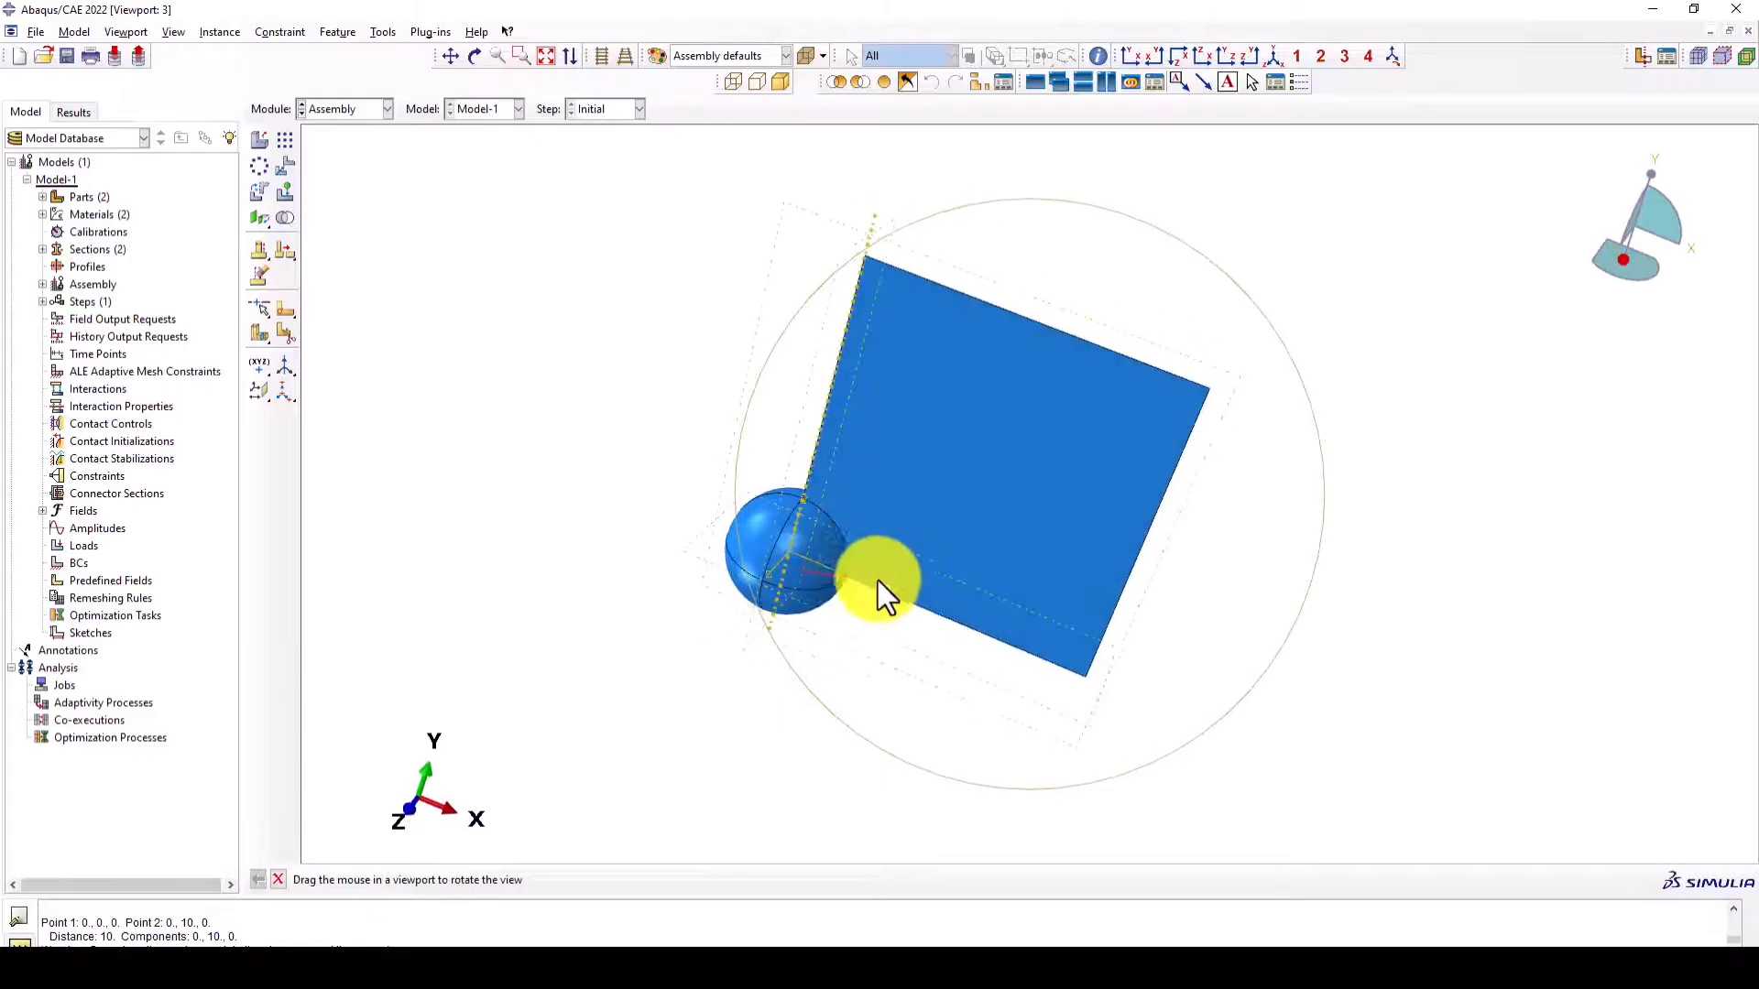
left_click_drag(995, 464, 954, 530)
left_click(283, 168)
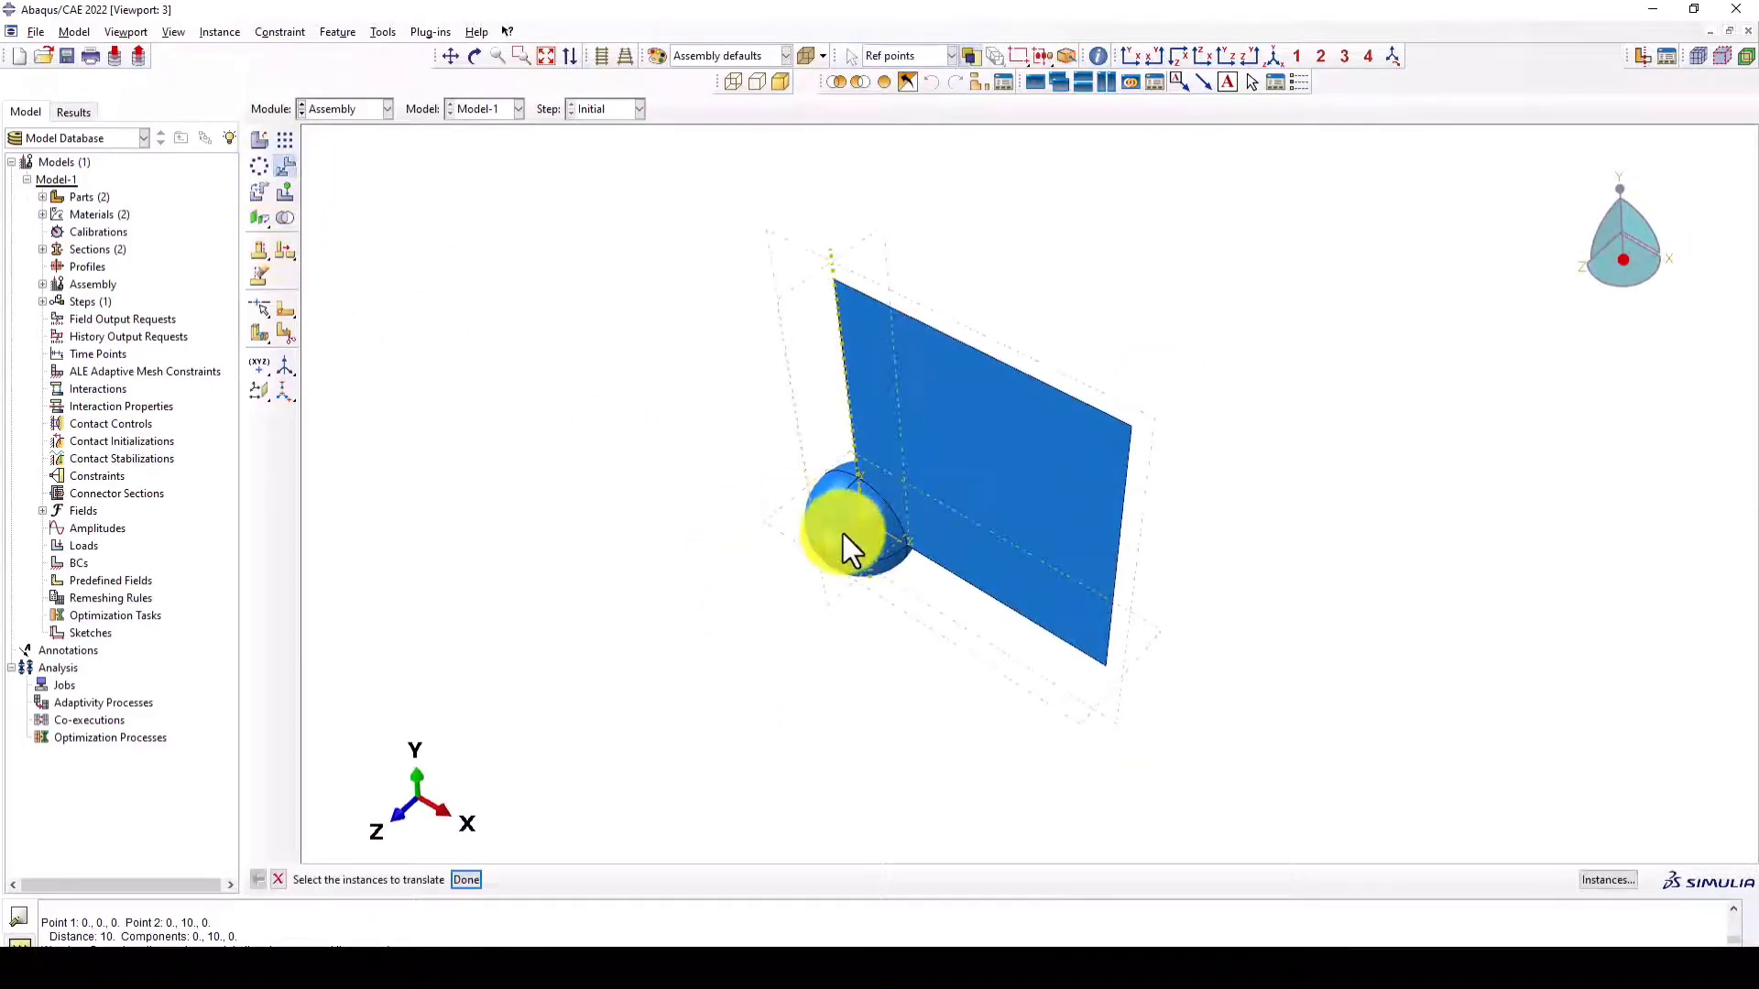
left_click(844, 535)
middle_click(575, 437)
left_click_drag(940, 602, 1076, 497, "ctrl+alt")
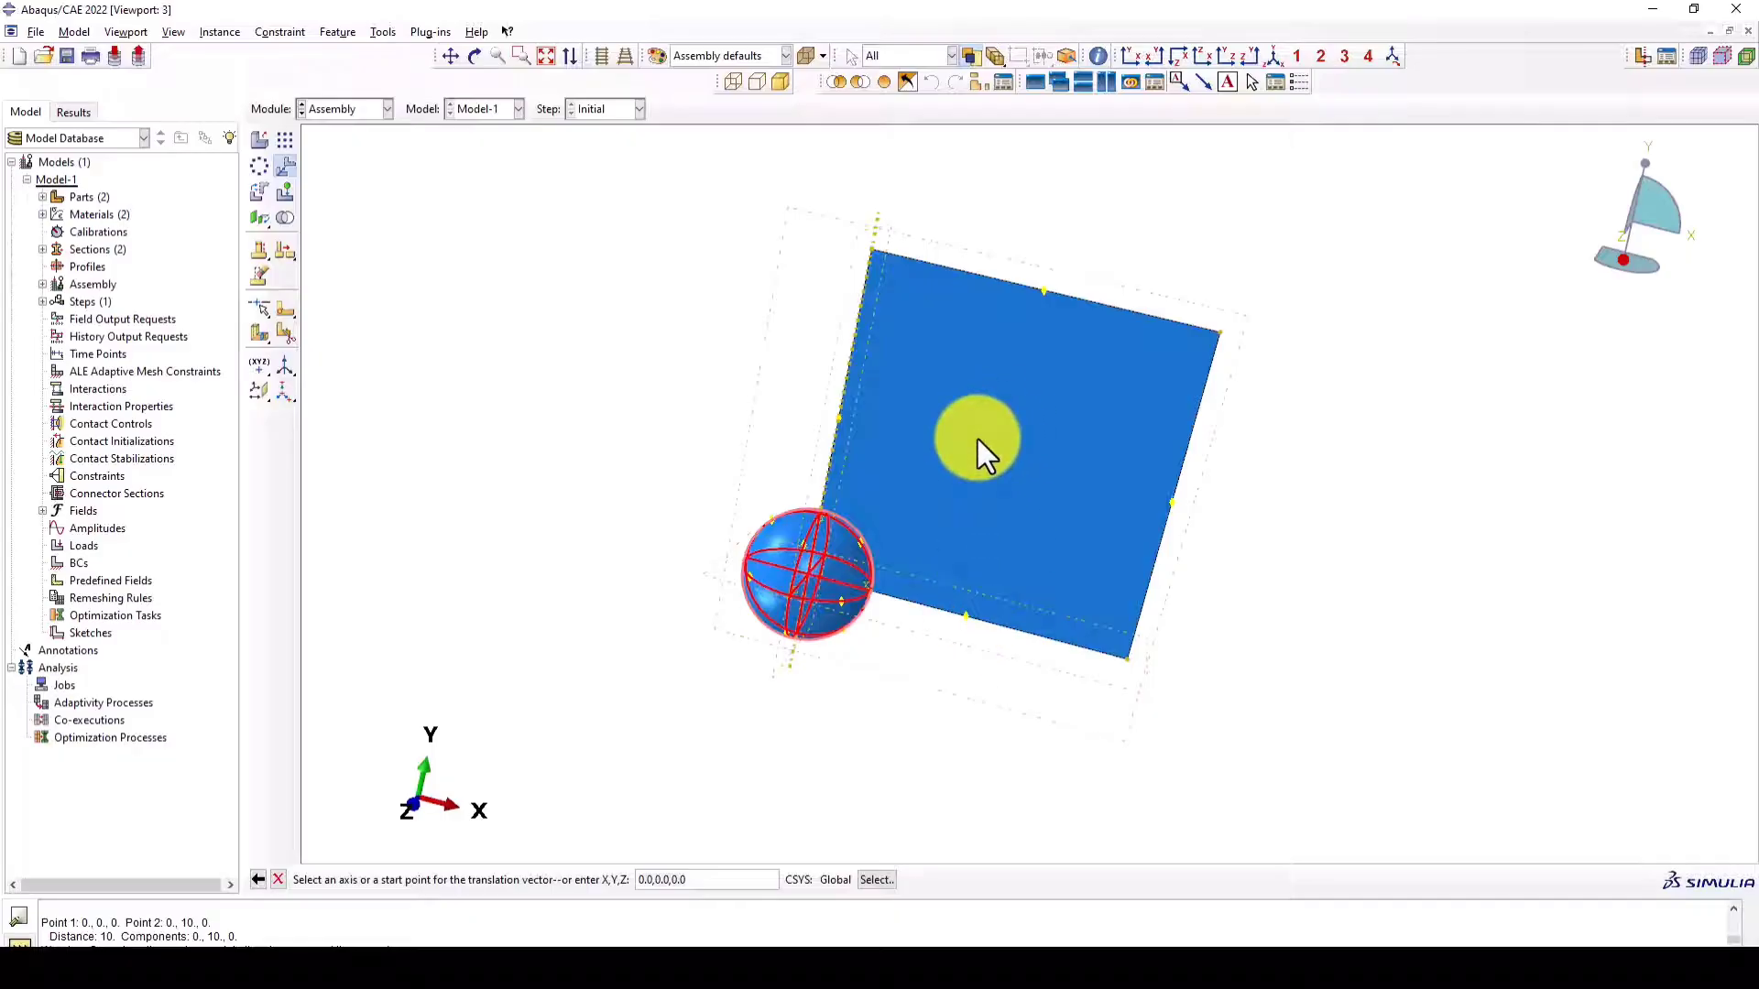
left_click(1269, 59)
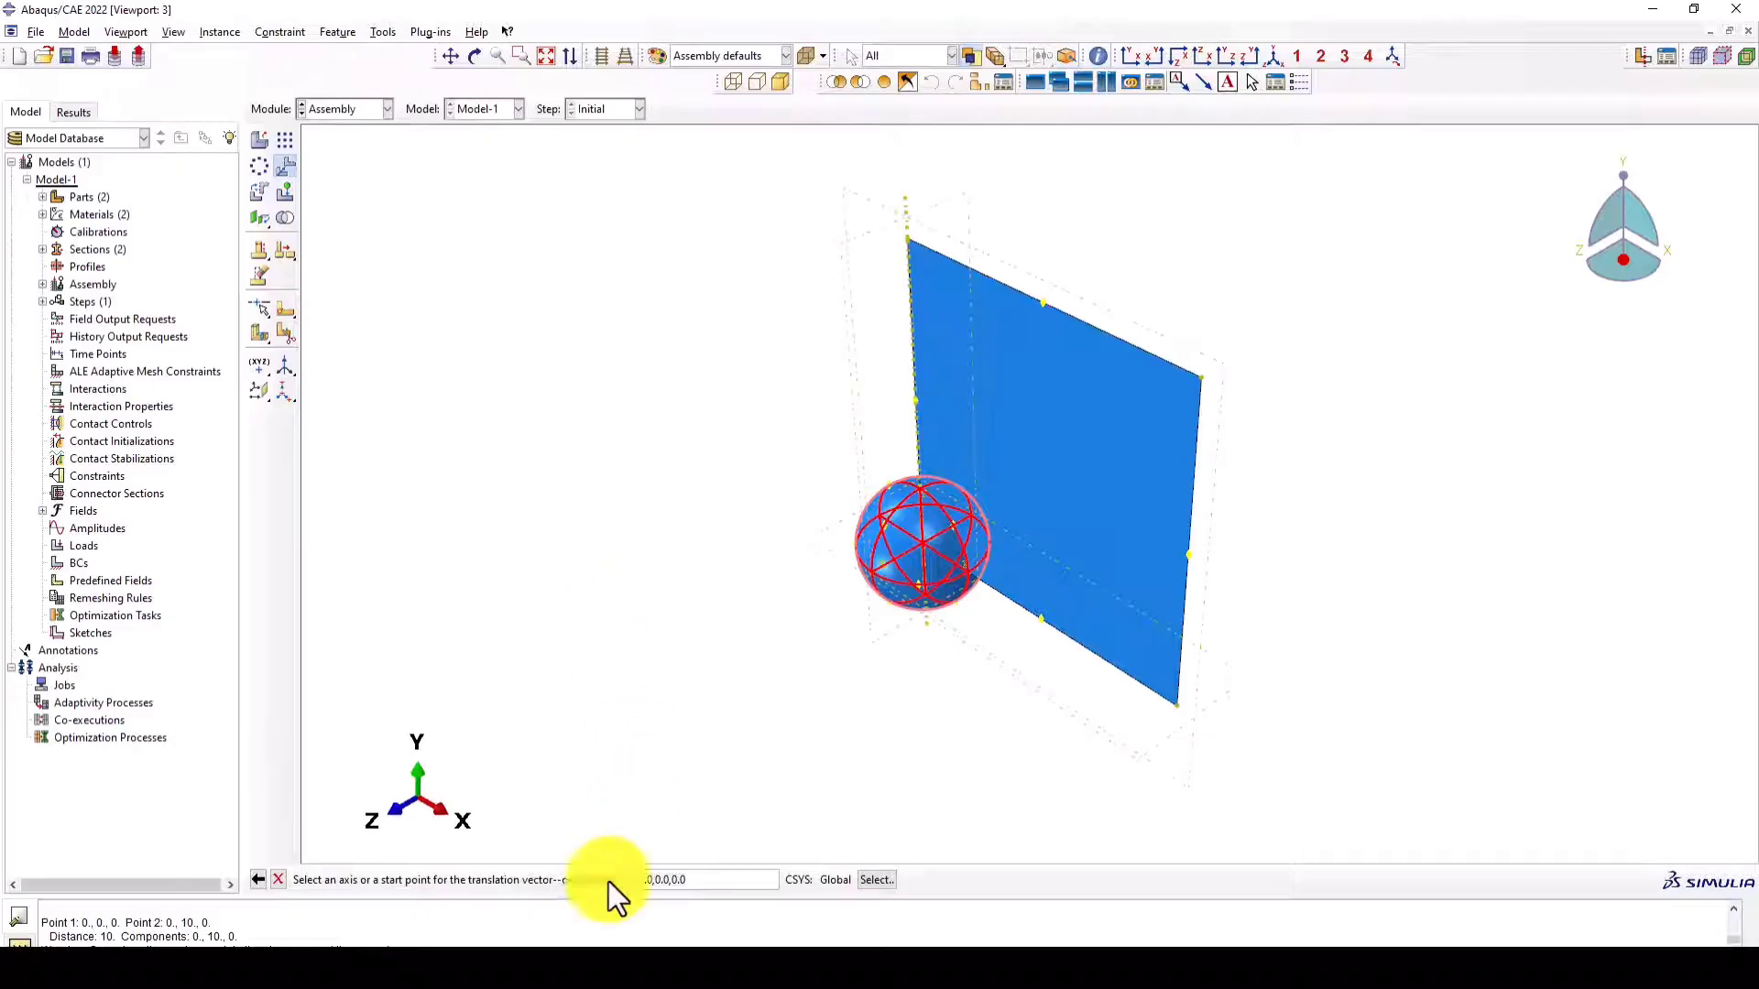
key("Return")
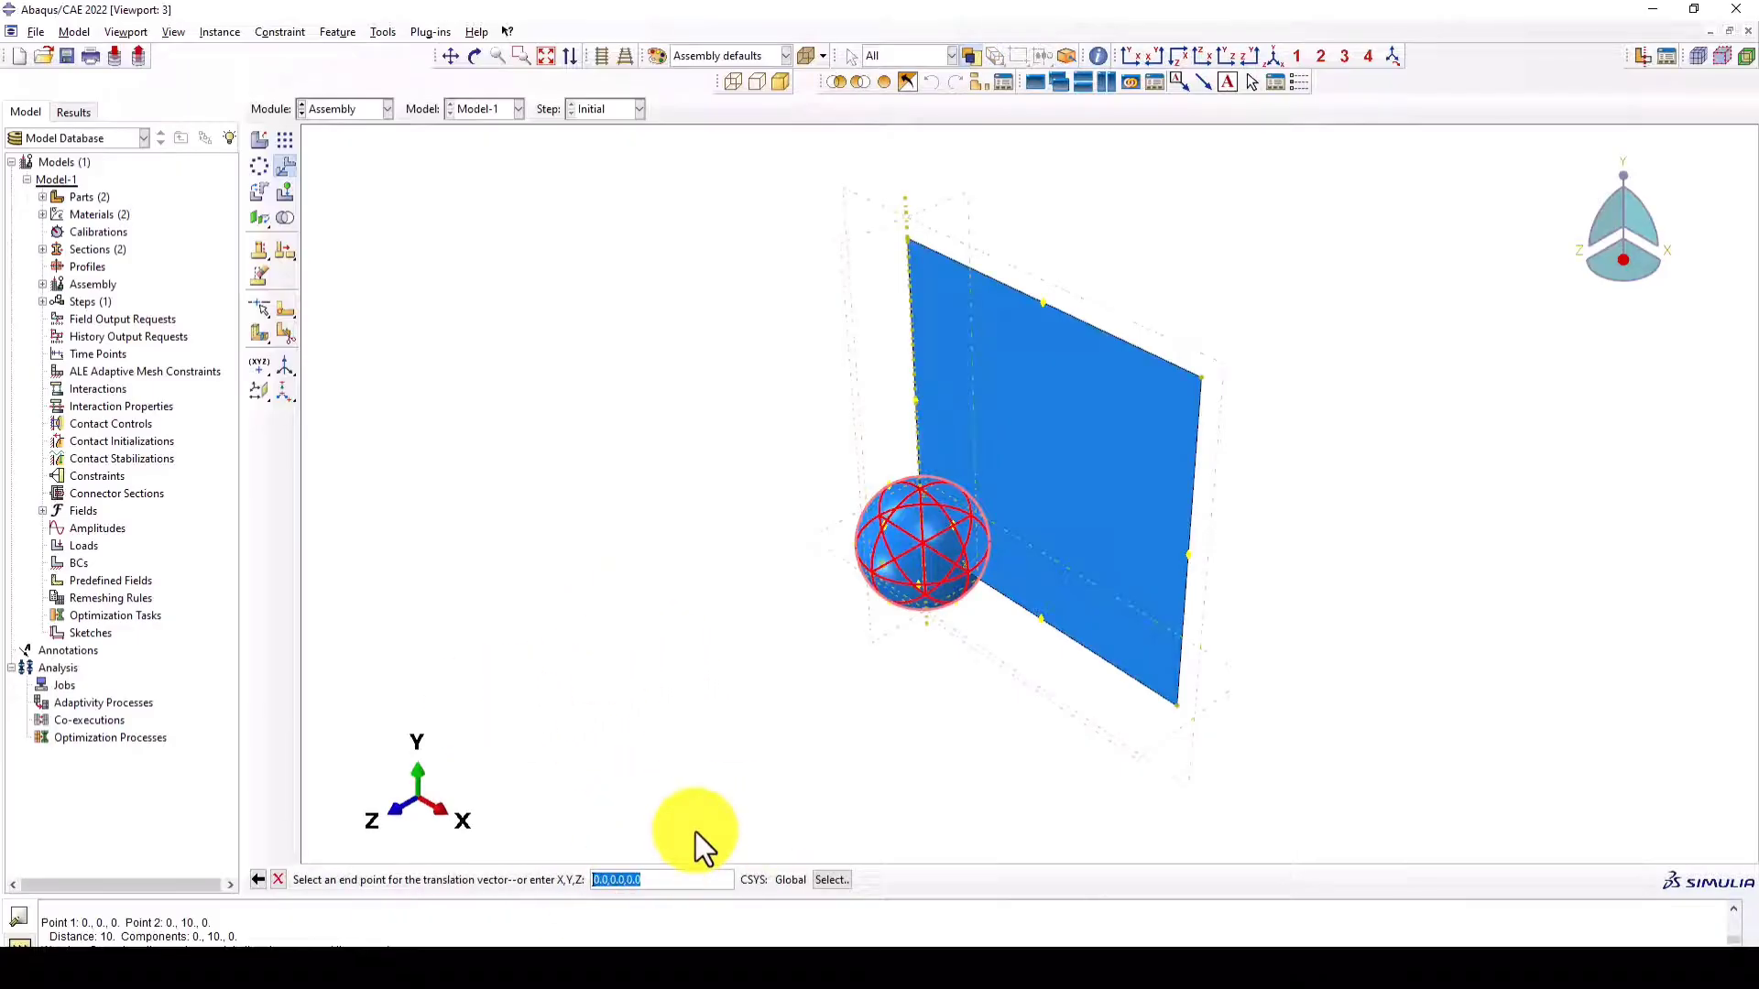
type("5,5,5")
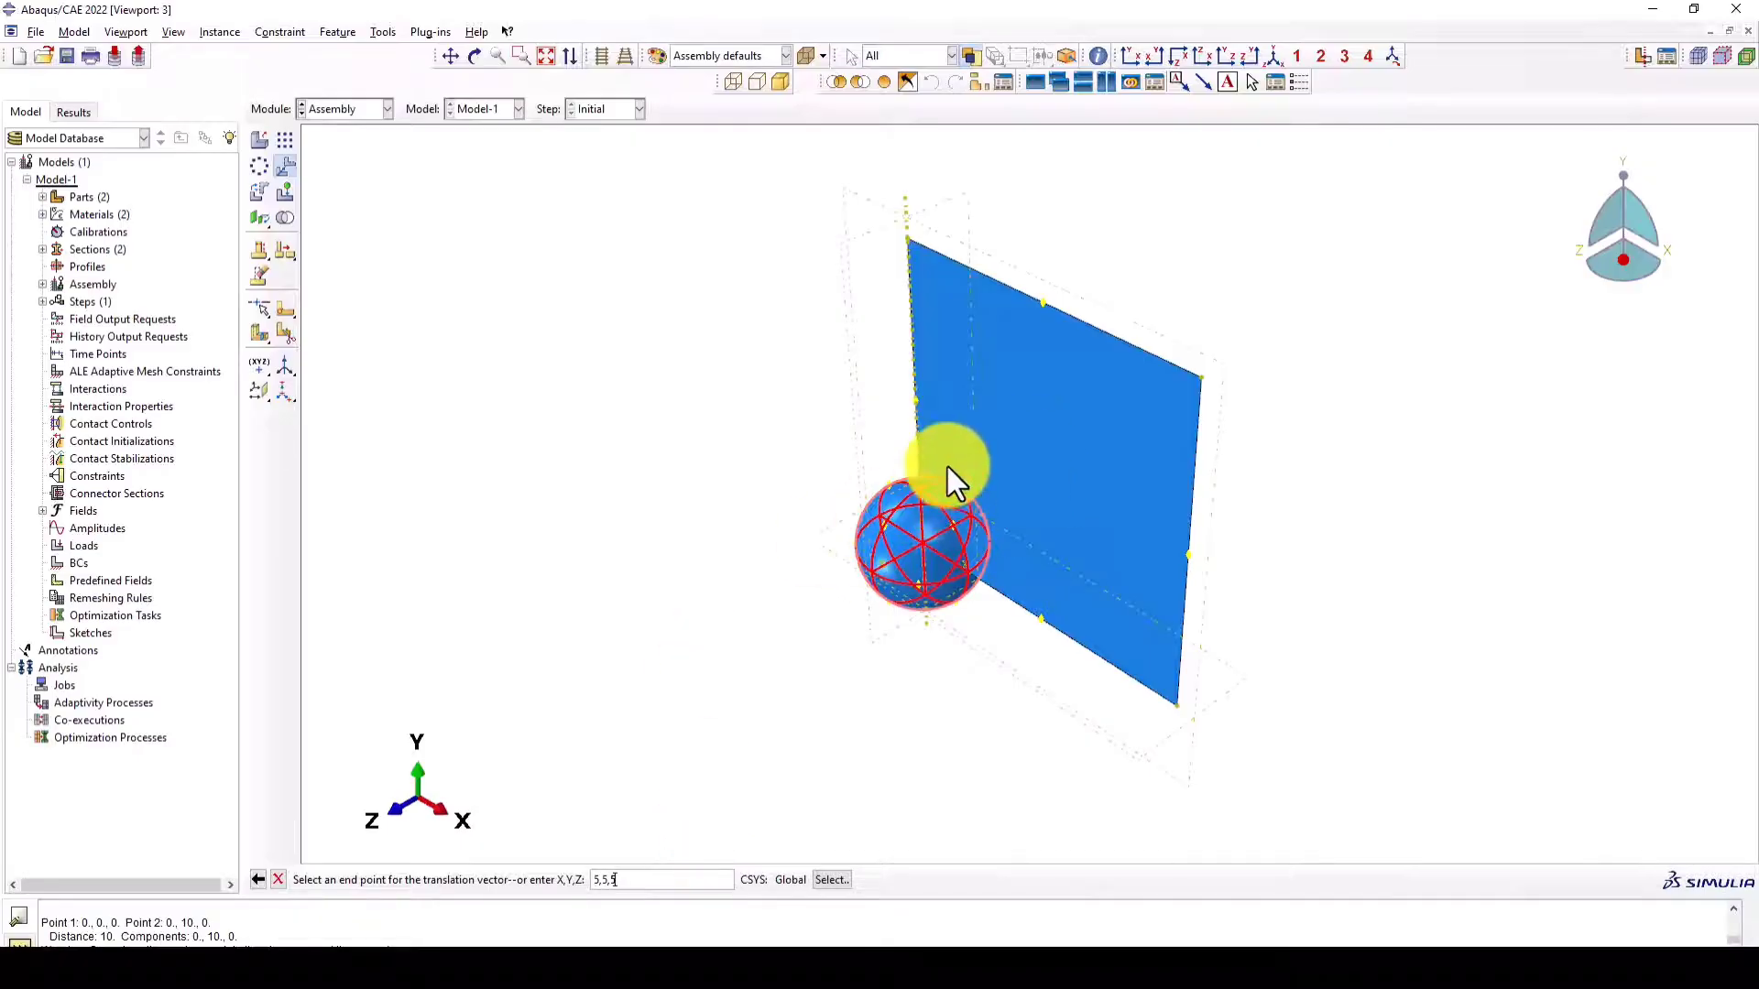
key("Return")
left_click_drag(815, 575, 1136, 606, "ctrl+alt")
- Switch to the Step module and create a Dynamic, Explicit step named impact after the Initial step, with its time period
left_click(323, 113)
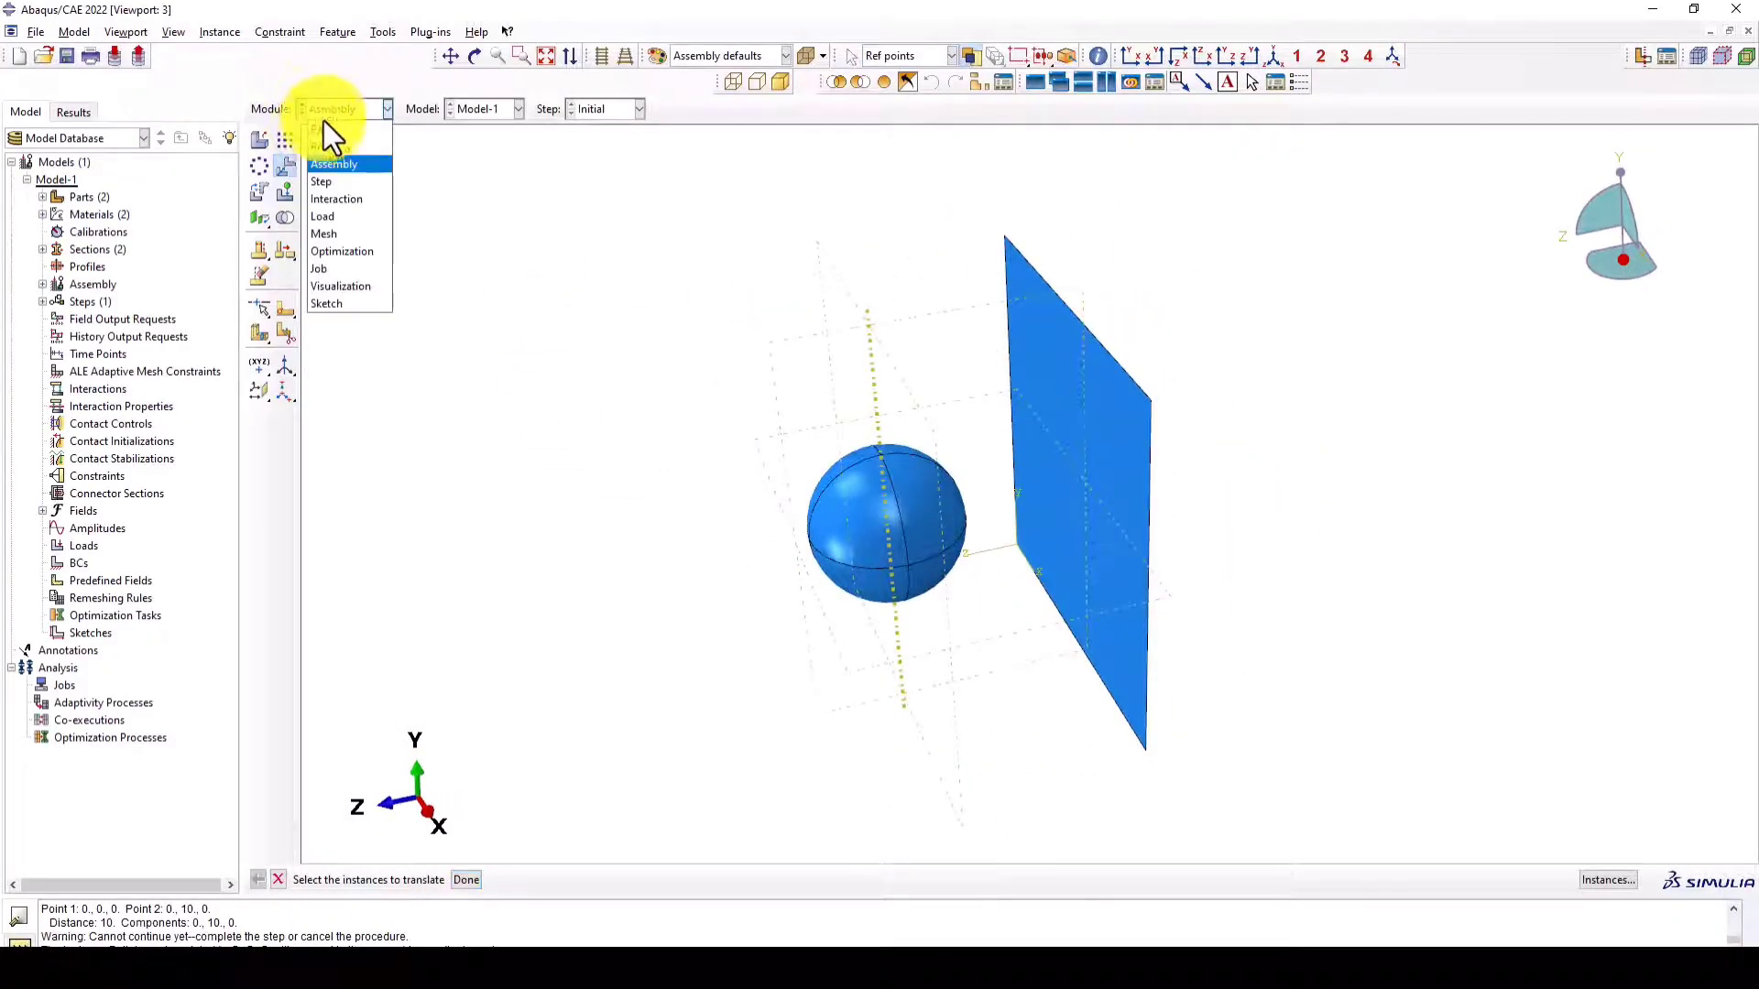
left_click(328, 182)
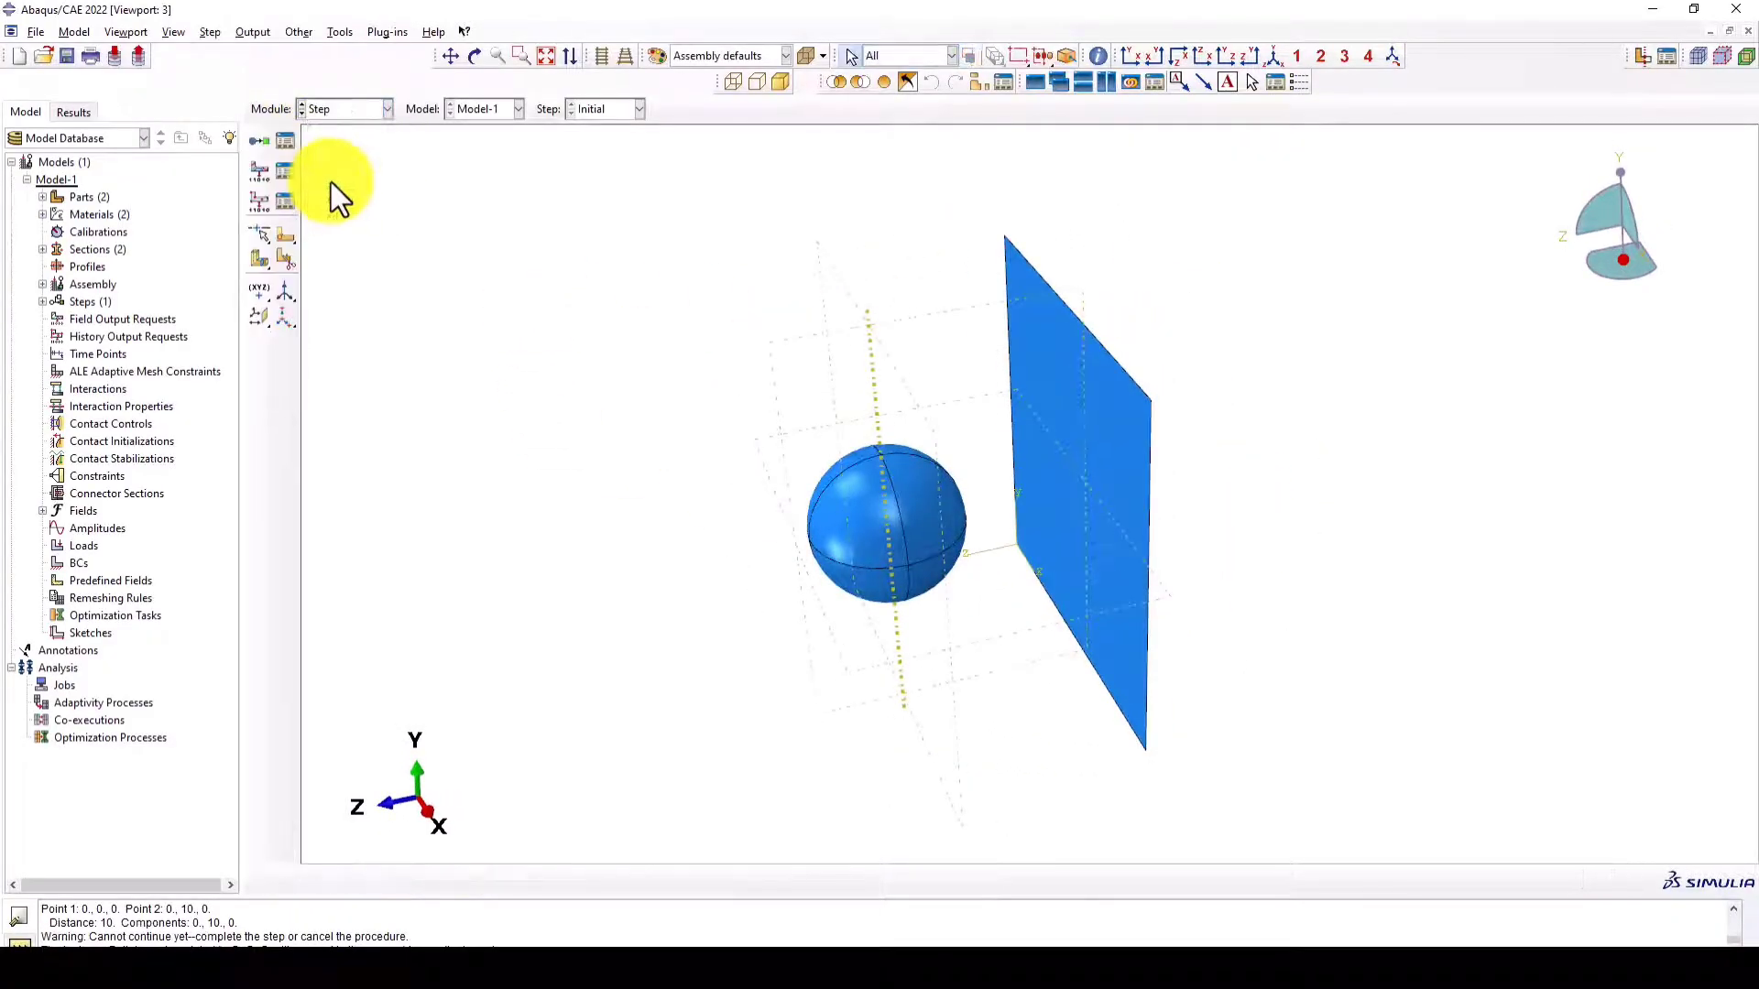
left_click(260, 140)
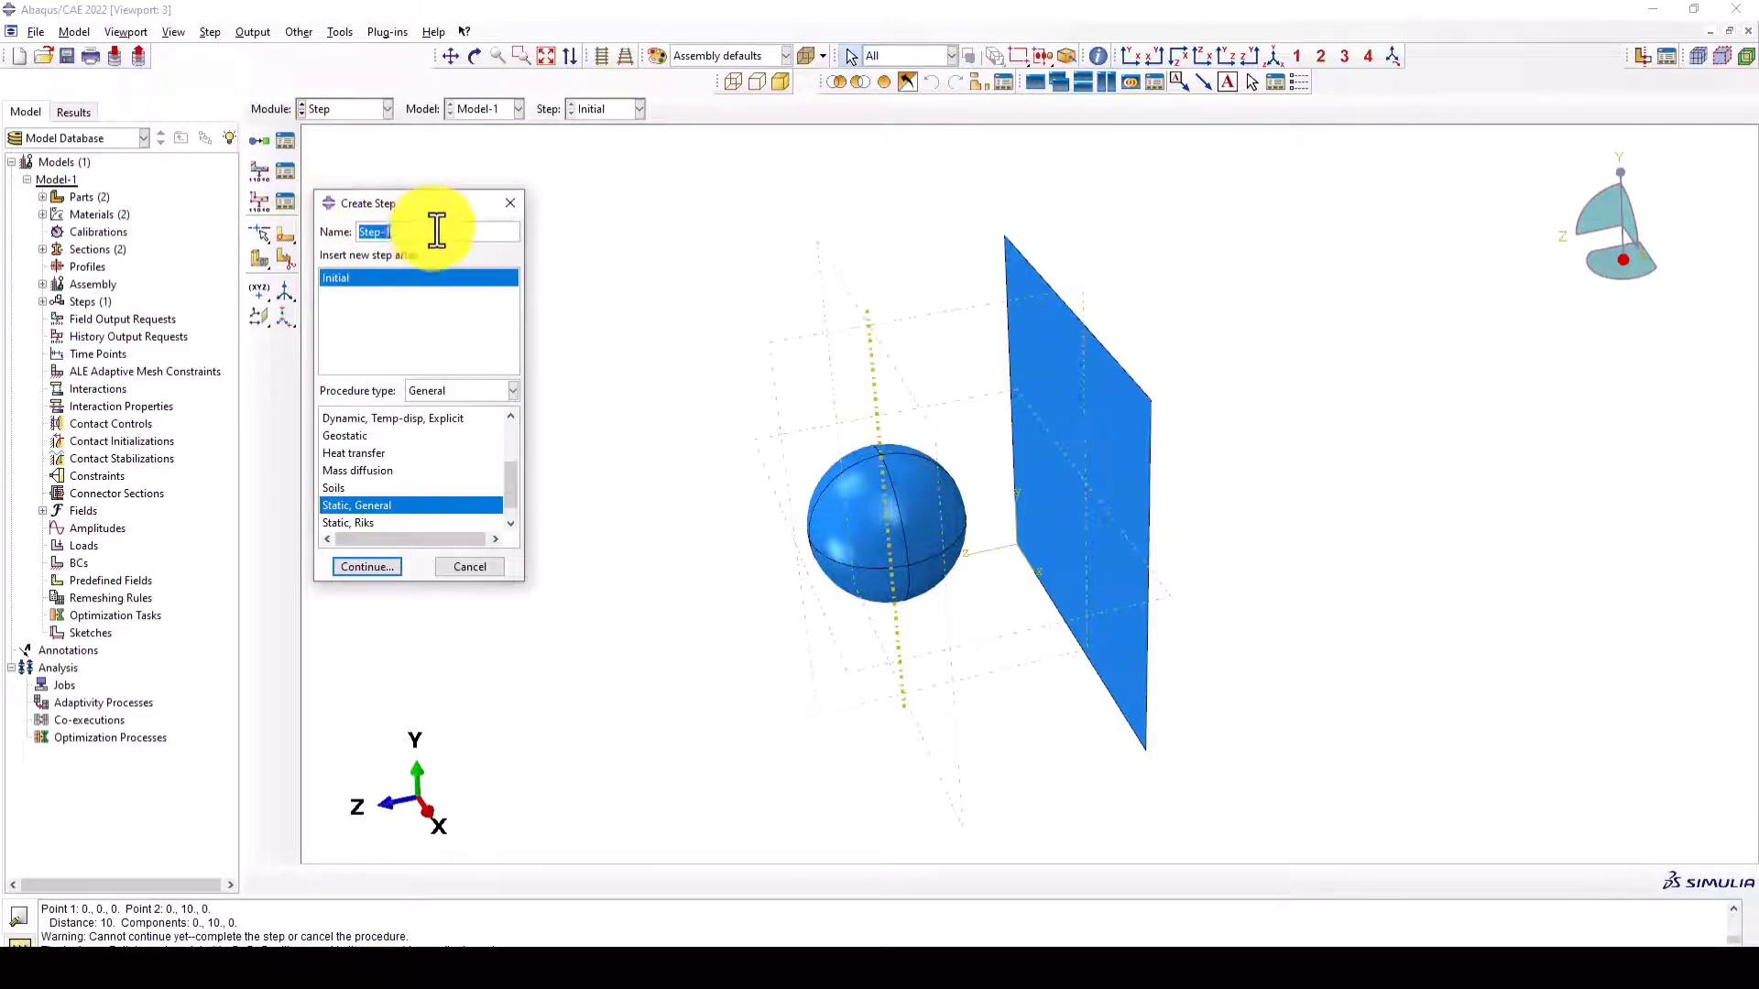
type("impact")
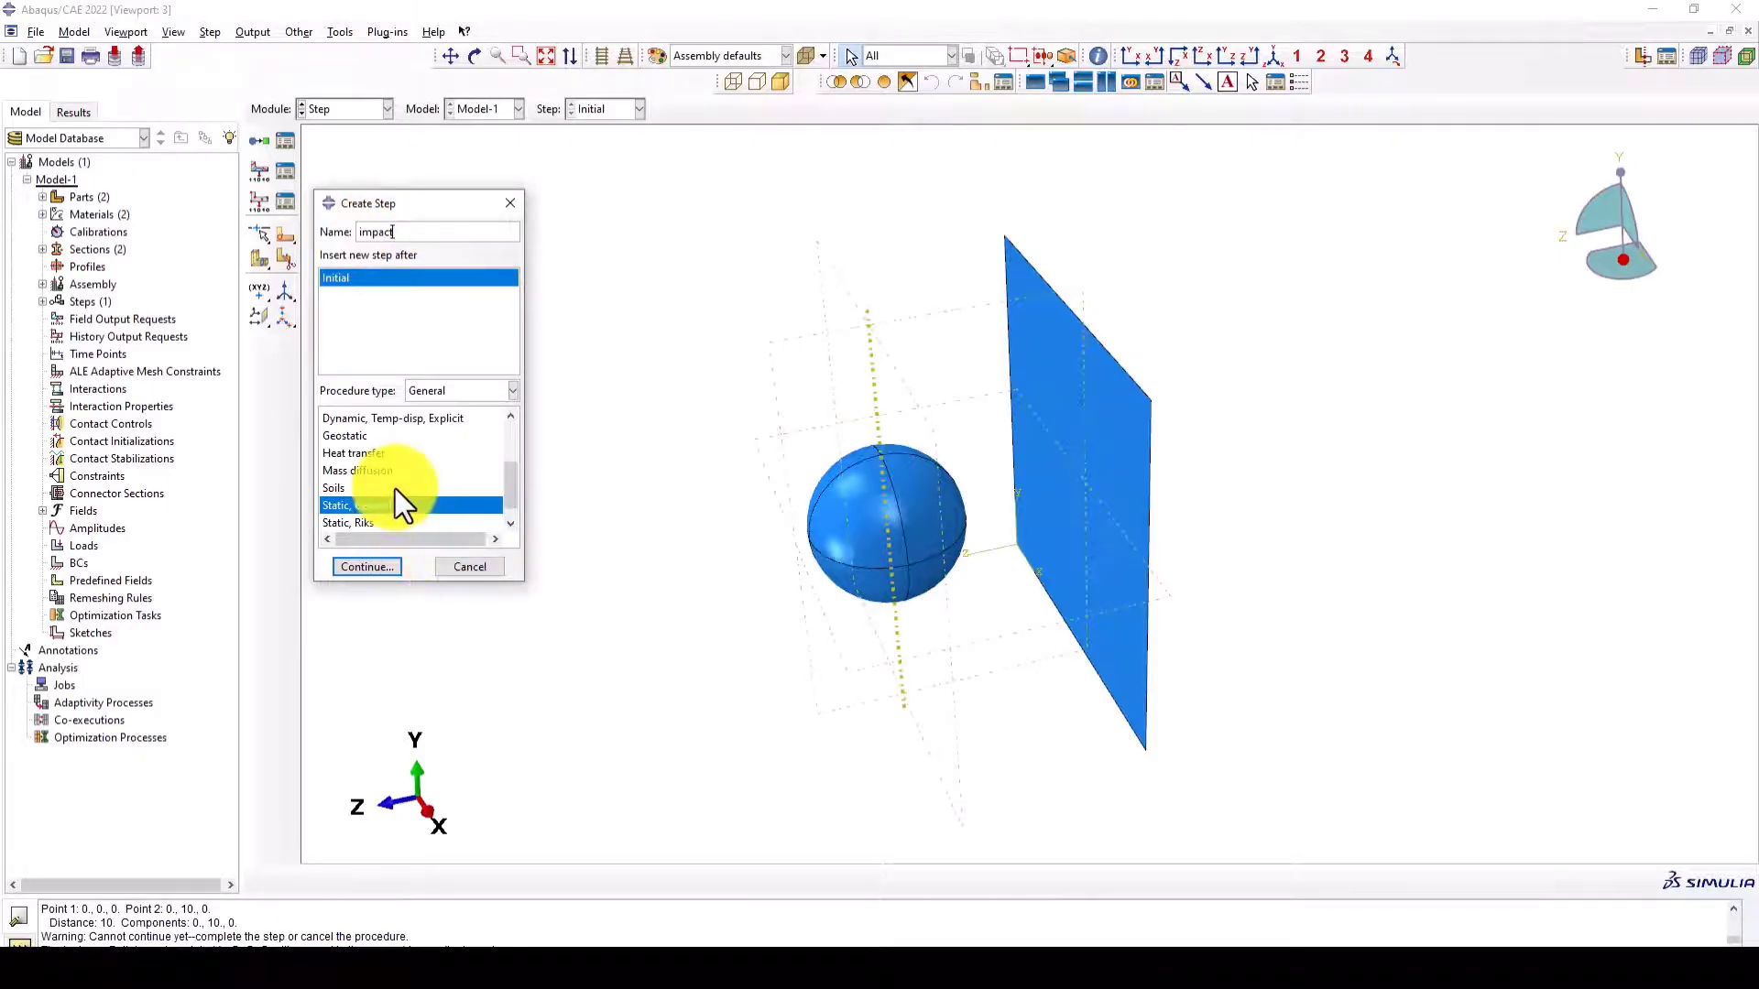
scroll(394, 481, "up", 1)
left_click(390, 452)
left_click(374, 566)
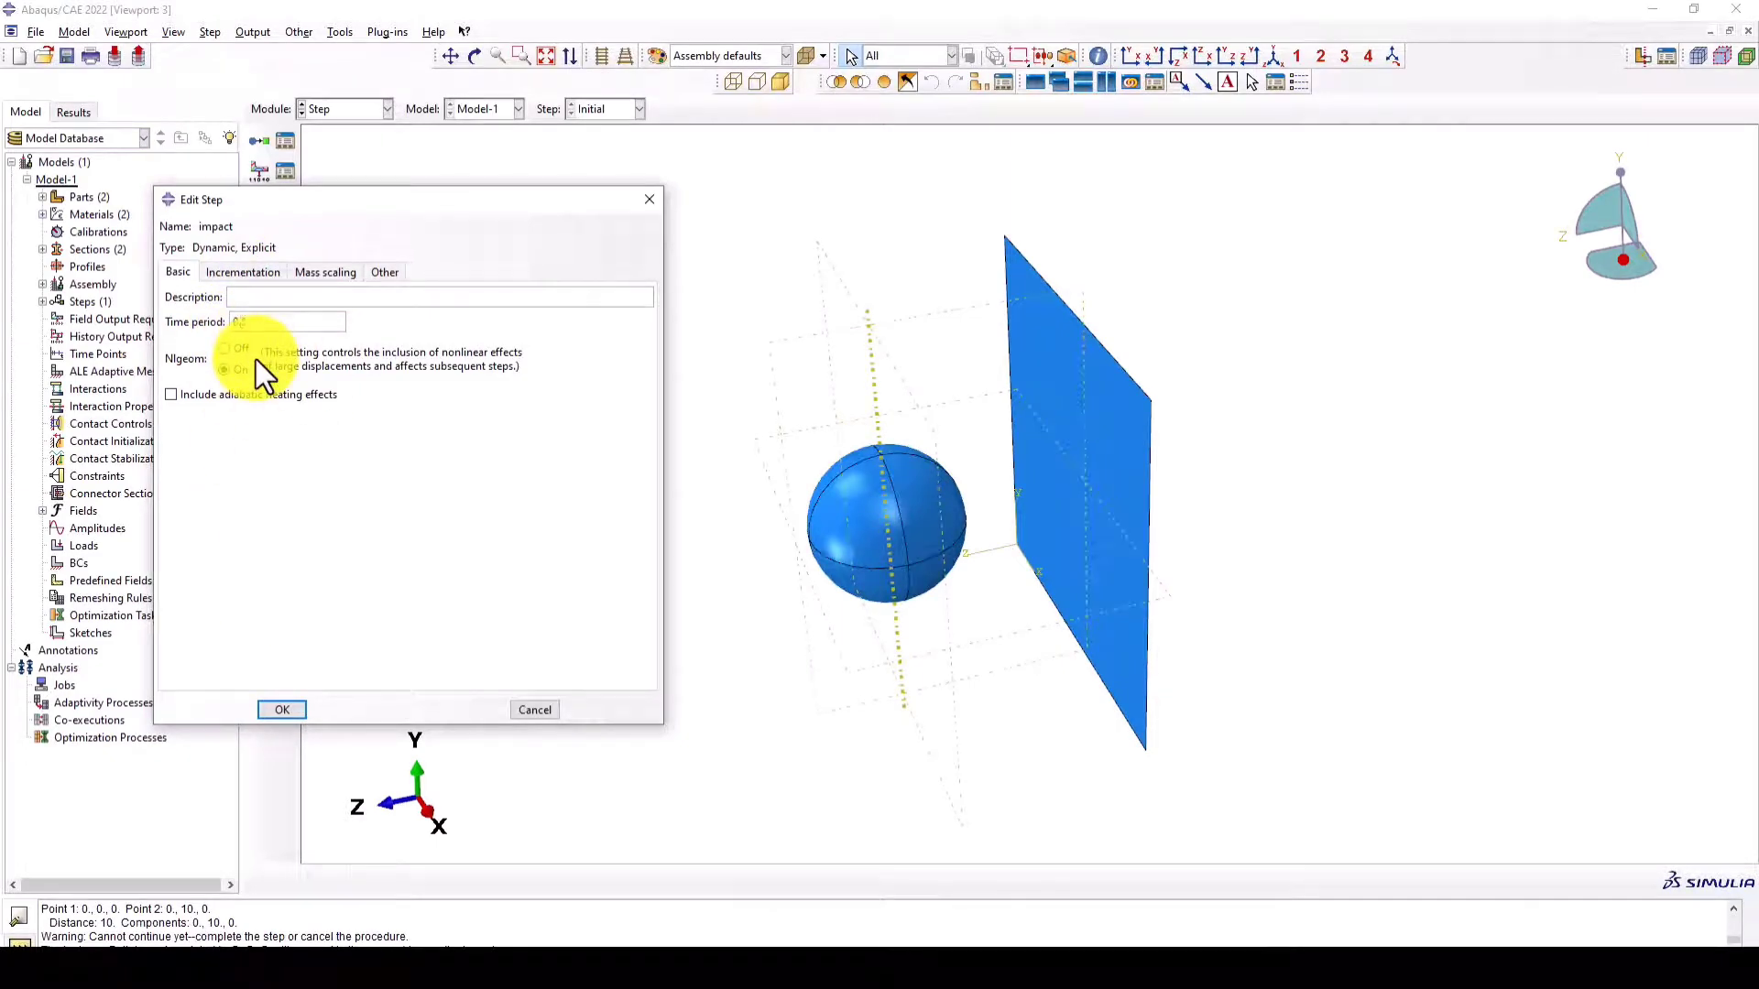
left_click(282, 710)
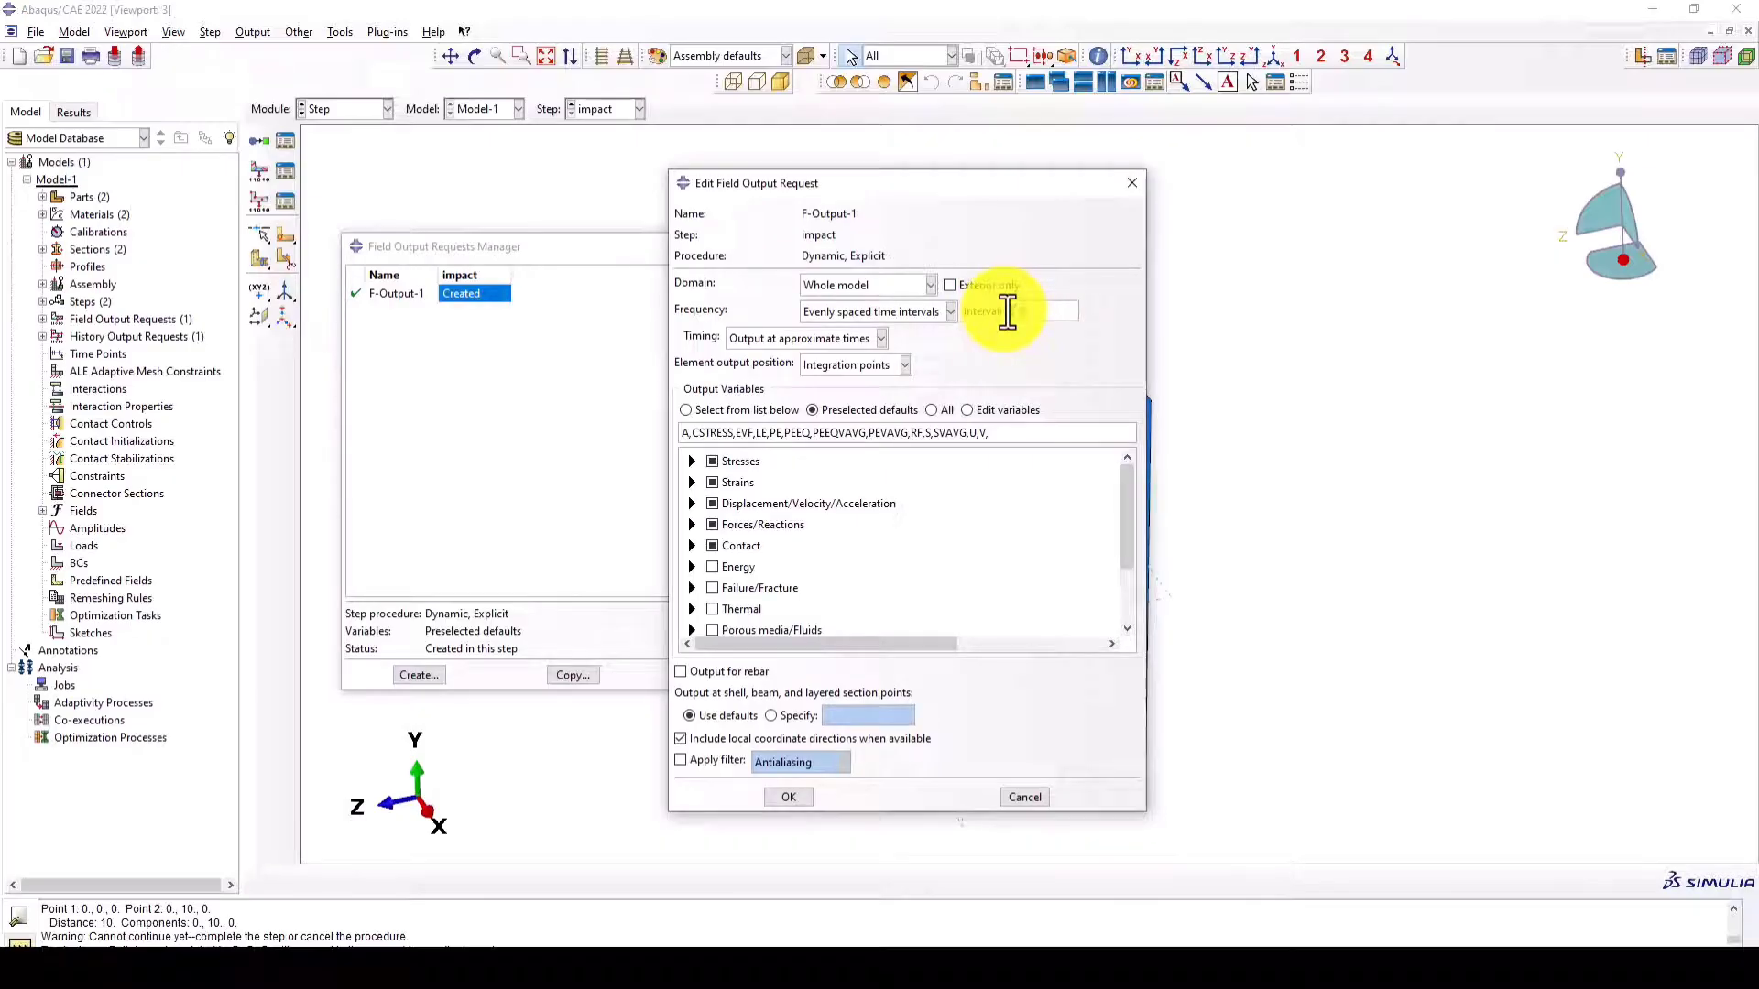
- Review the settings of the field output request F-Output-1 and the history output request H-Output-1 for the impact step
left_click(793, 796)
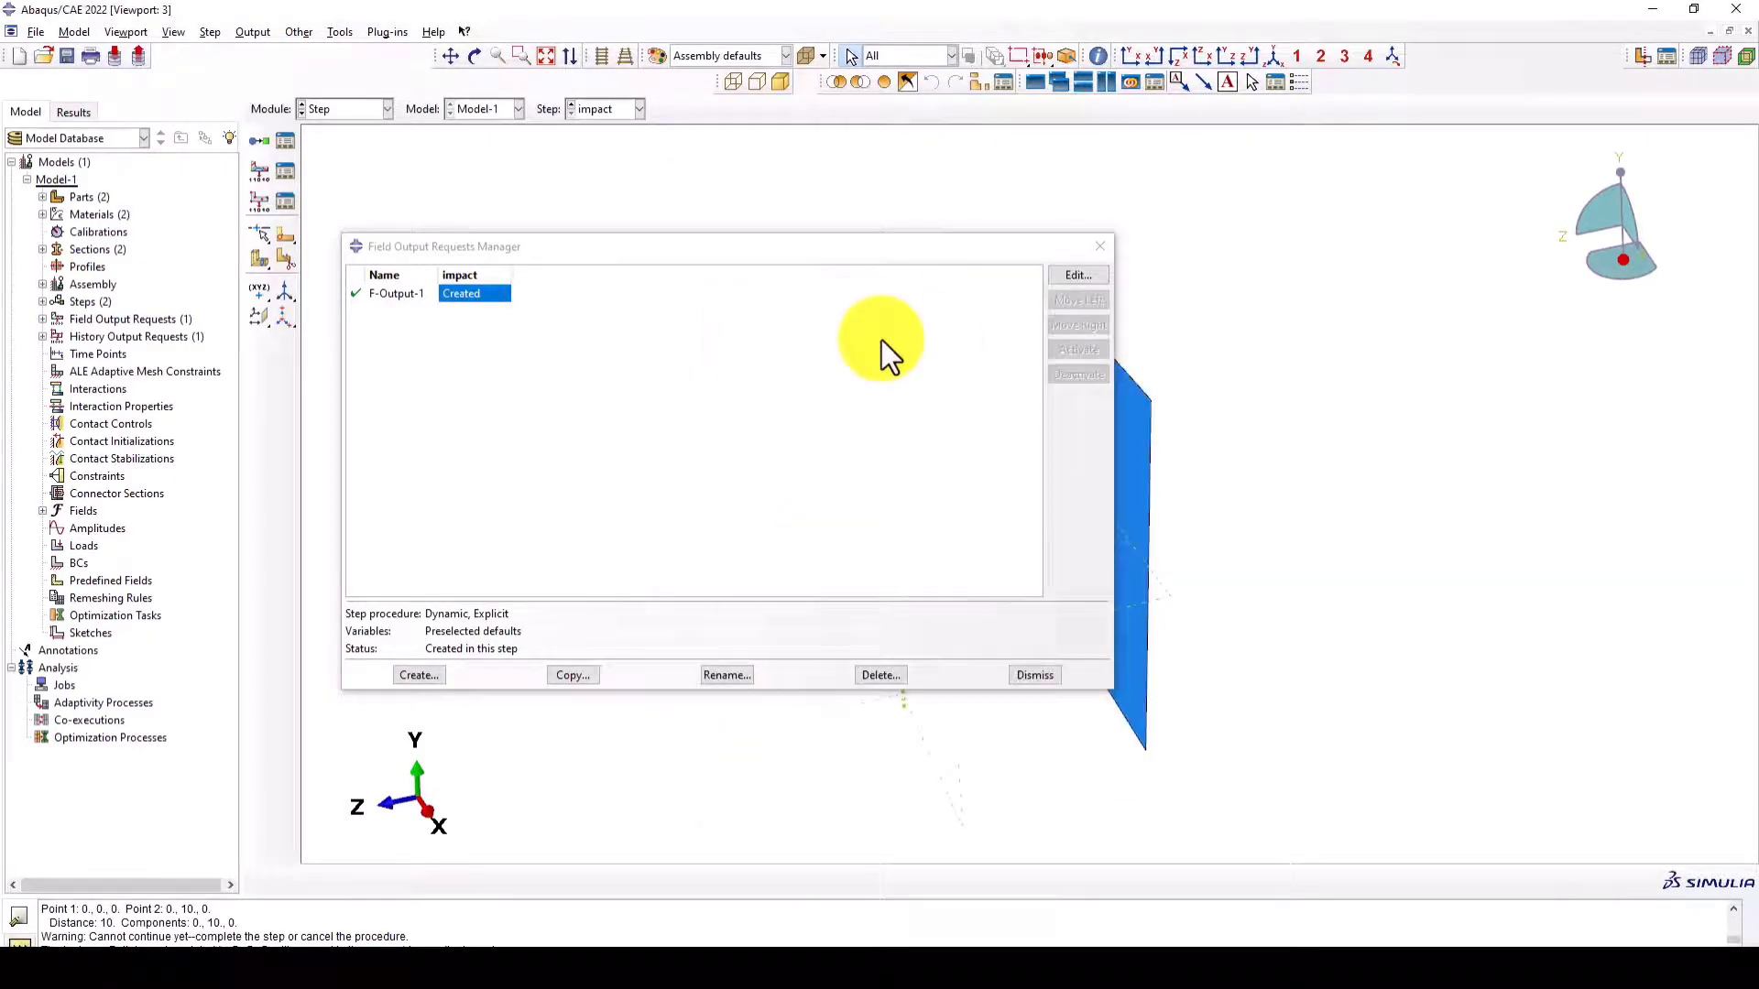
left_click(1017, 674)
left_click(290, 202)
left_click(564, 239)
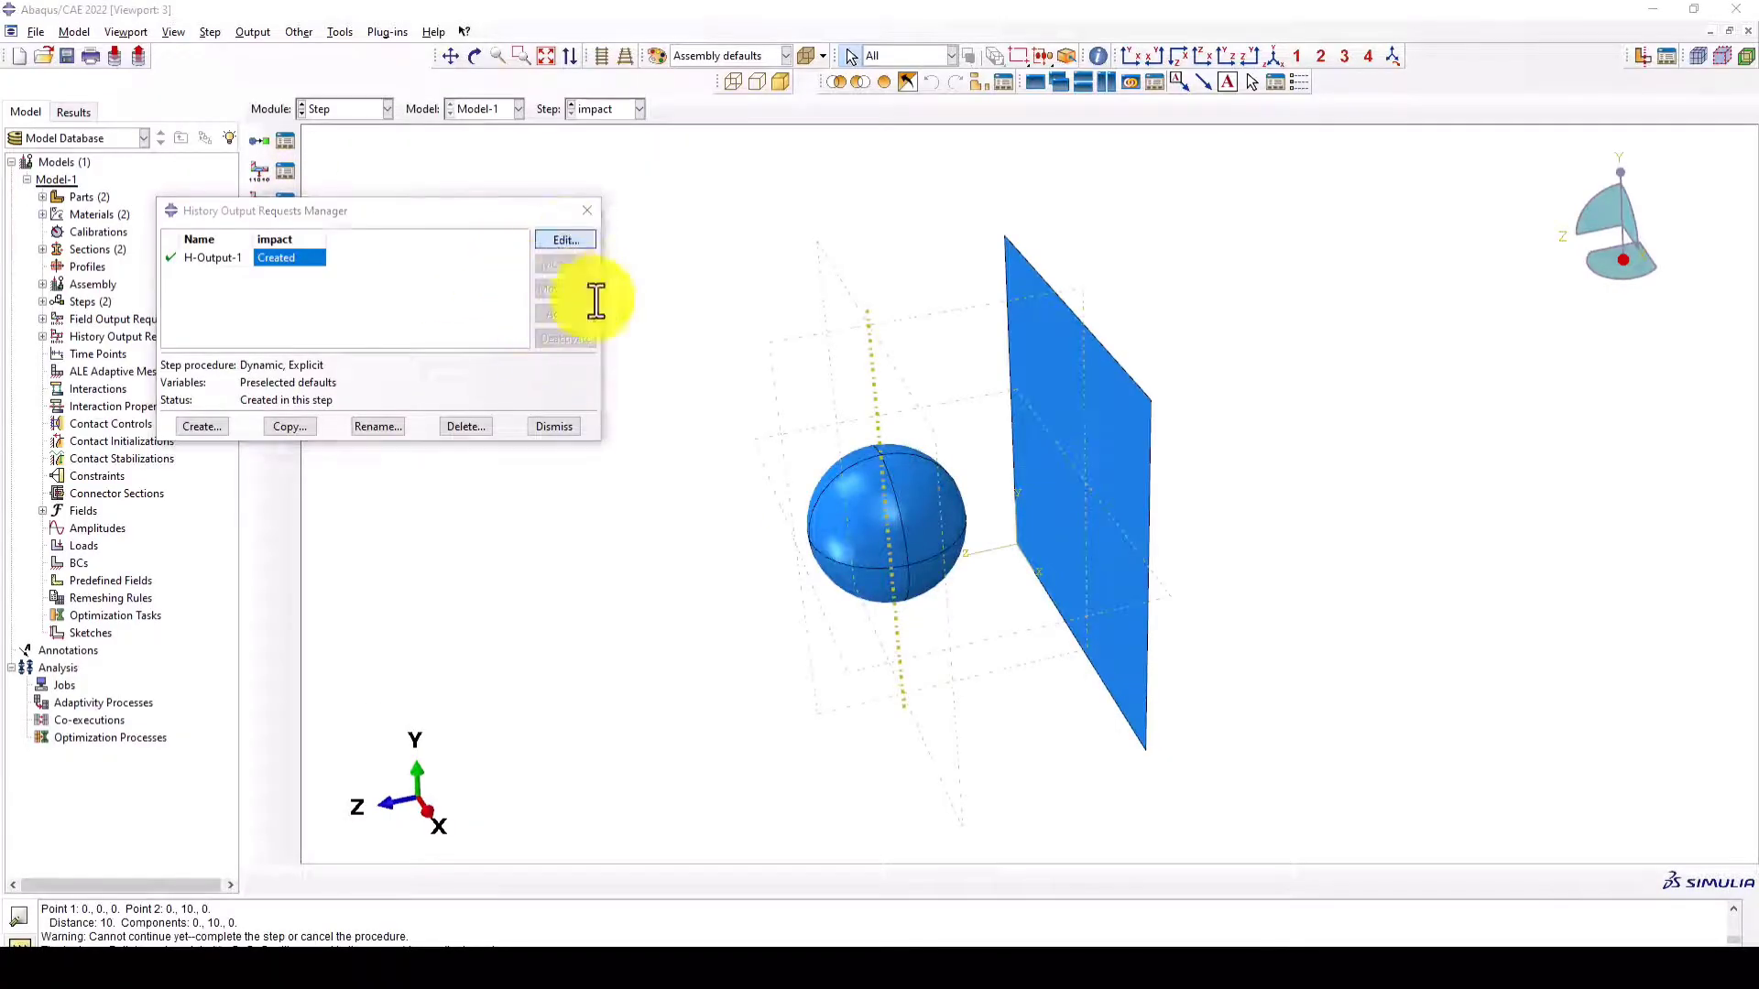
left_click(368, 693)
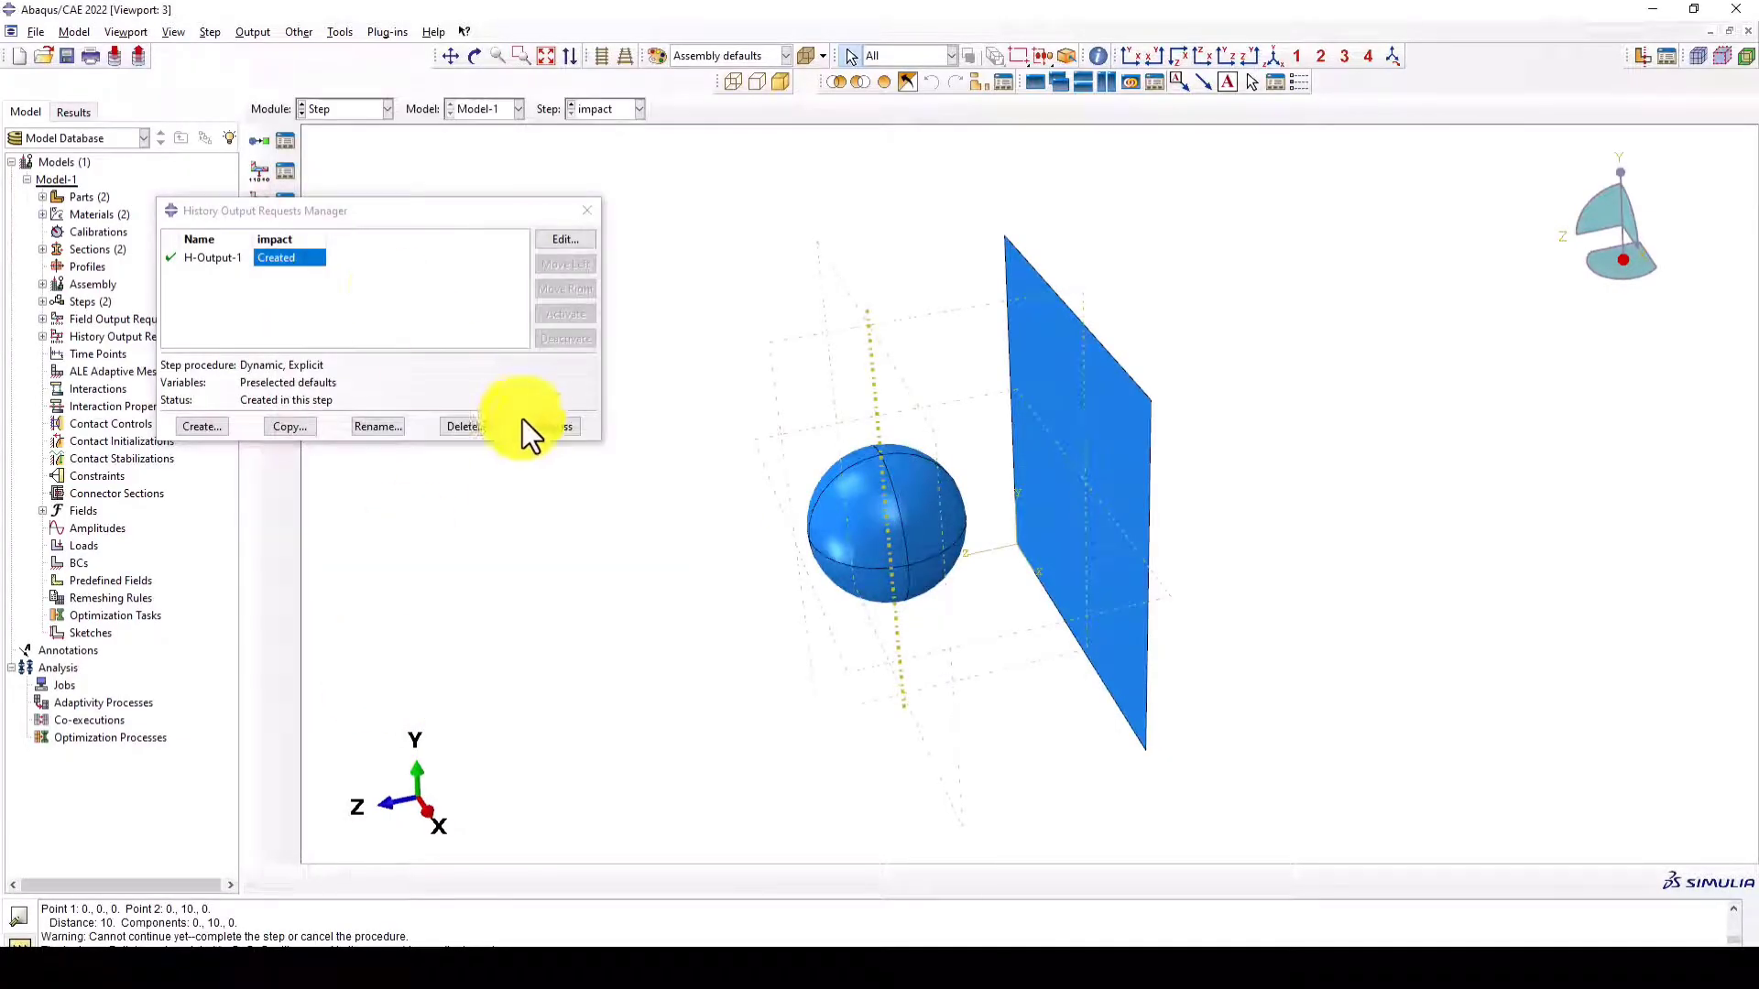
left_click(522, 424)
- Switch to the Interaction module and create a General contact (Explicit) interaction in the impact step
left_click(346, 108)
left_click(349, 204)
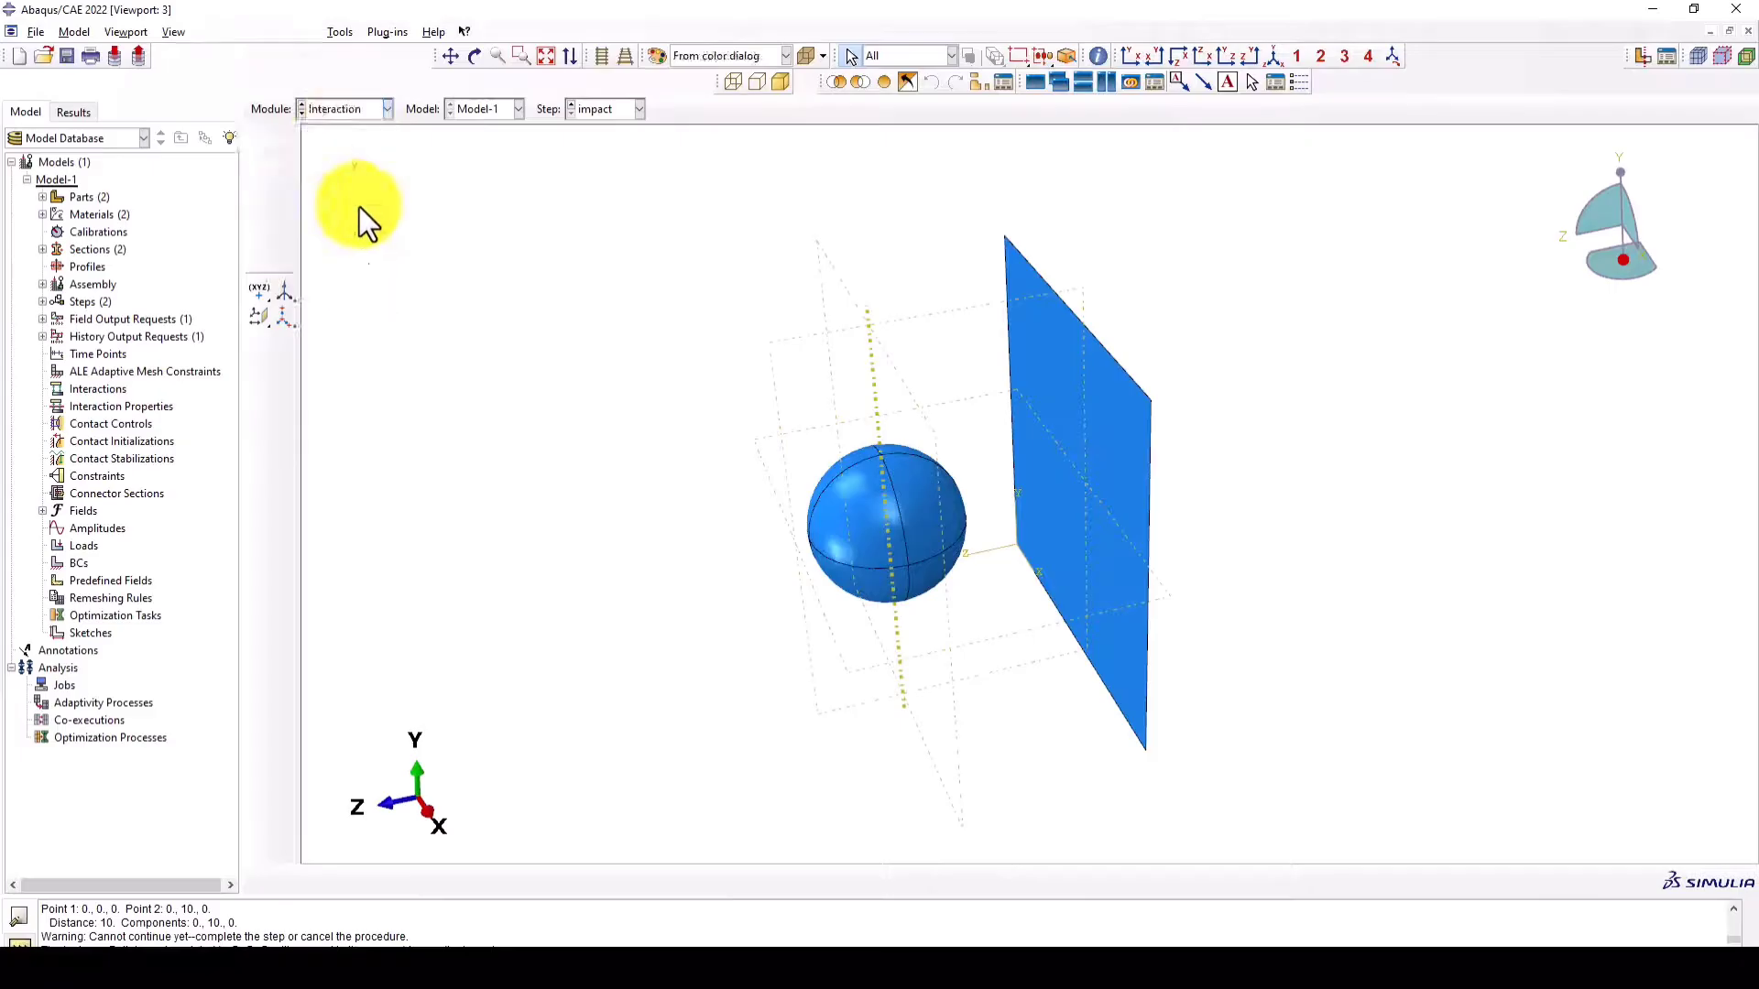
scroll(951, 443, "up", 2)
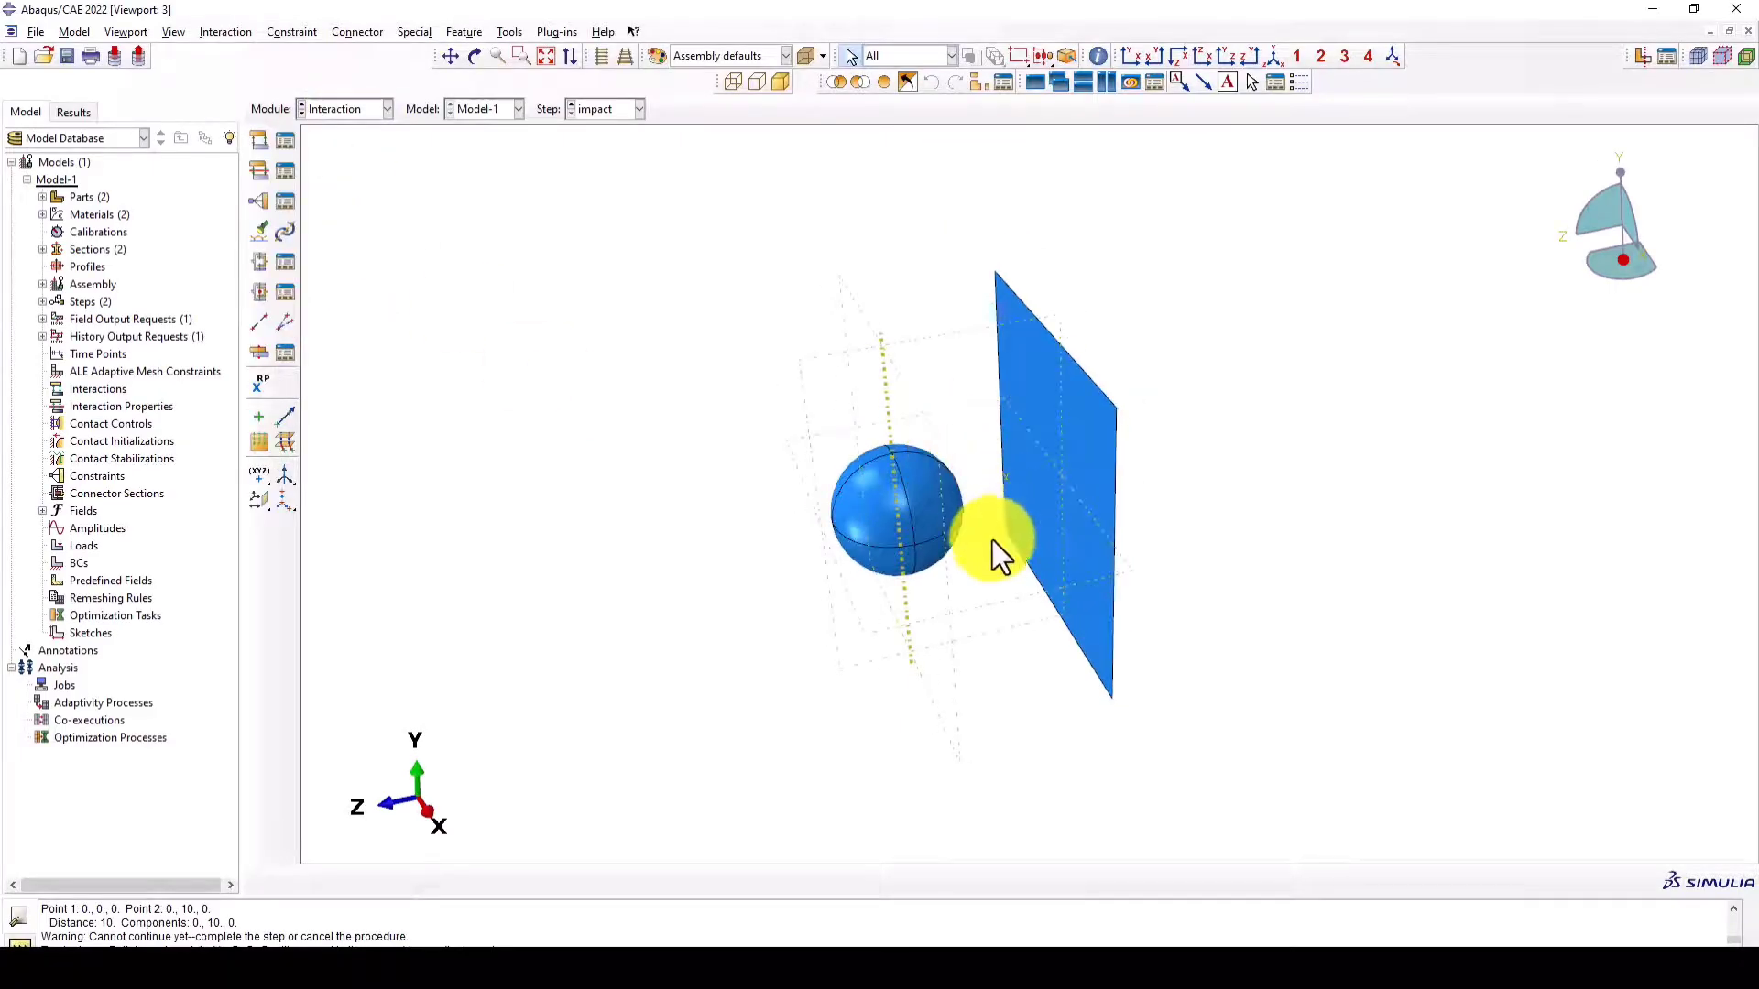
left_click_drag(993, 540, 946, 456, "ctrl+alt")
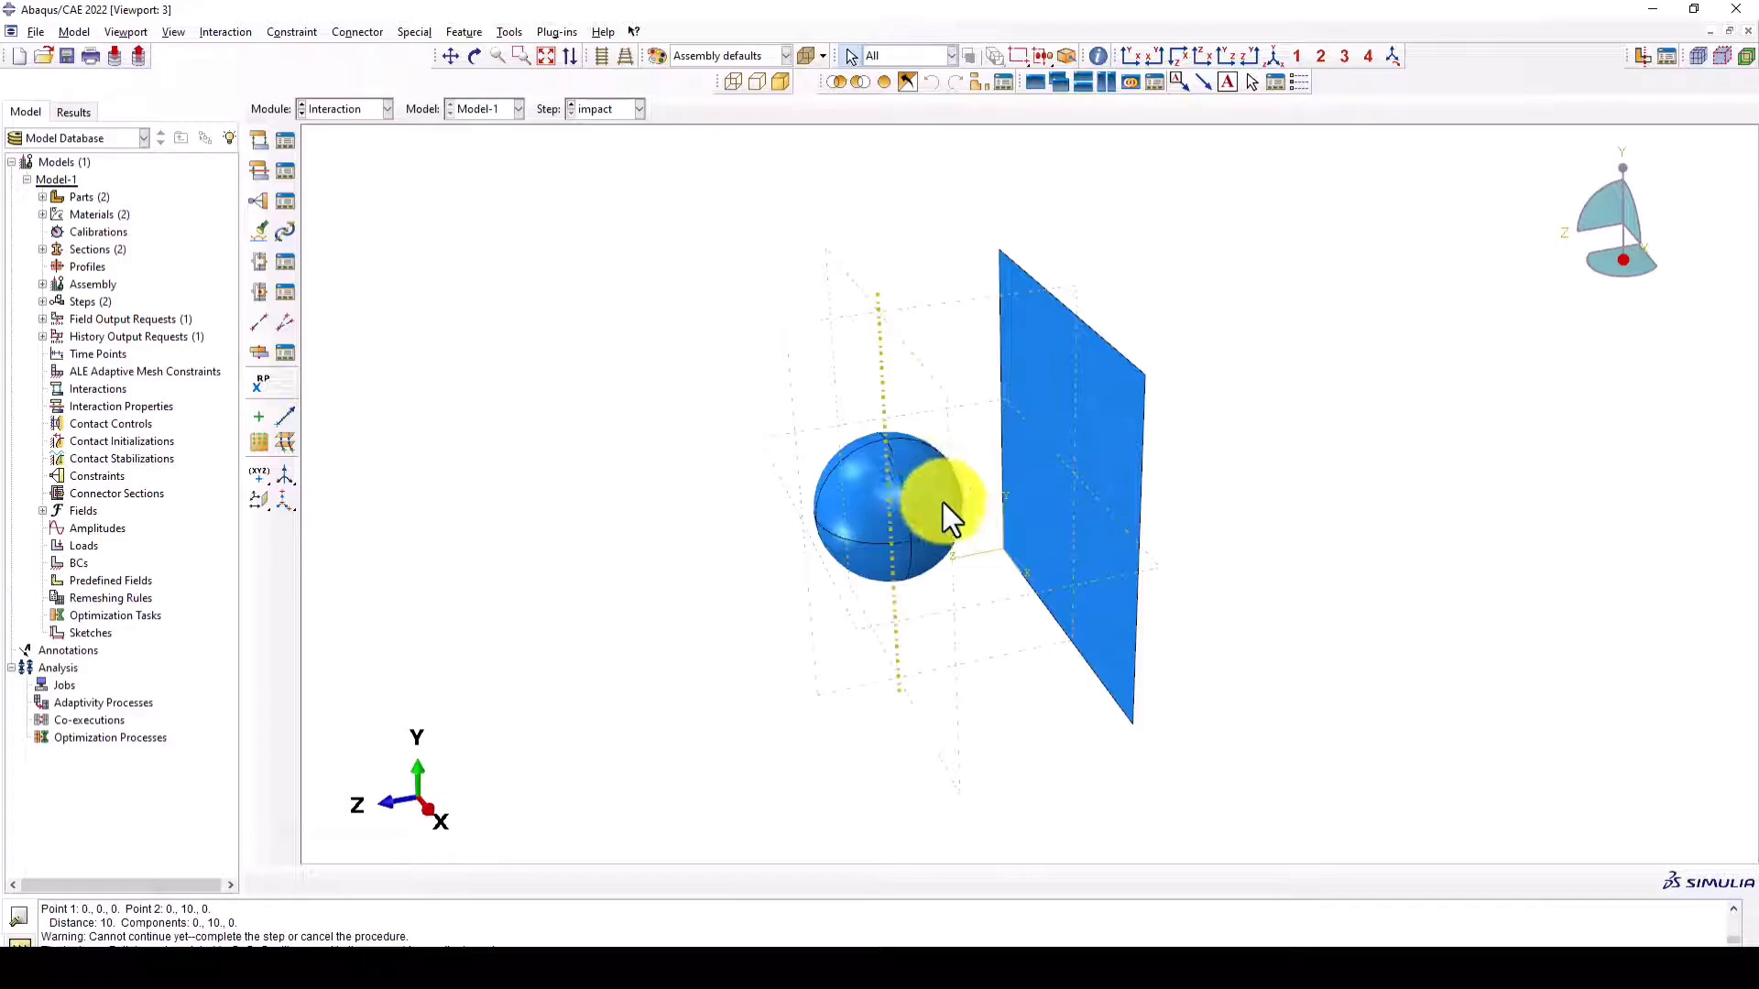
scroll(966, 509, "down", 1)
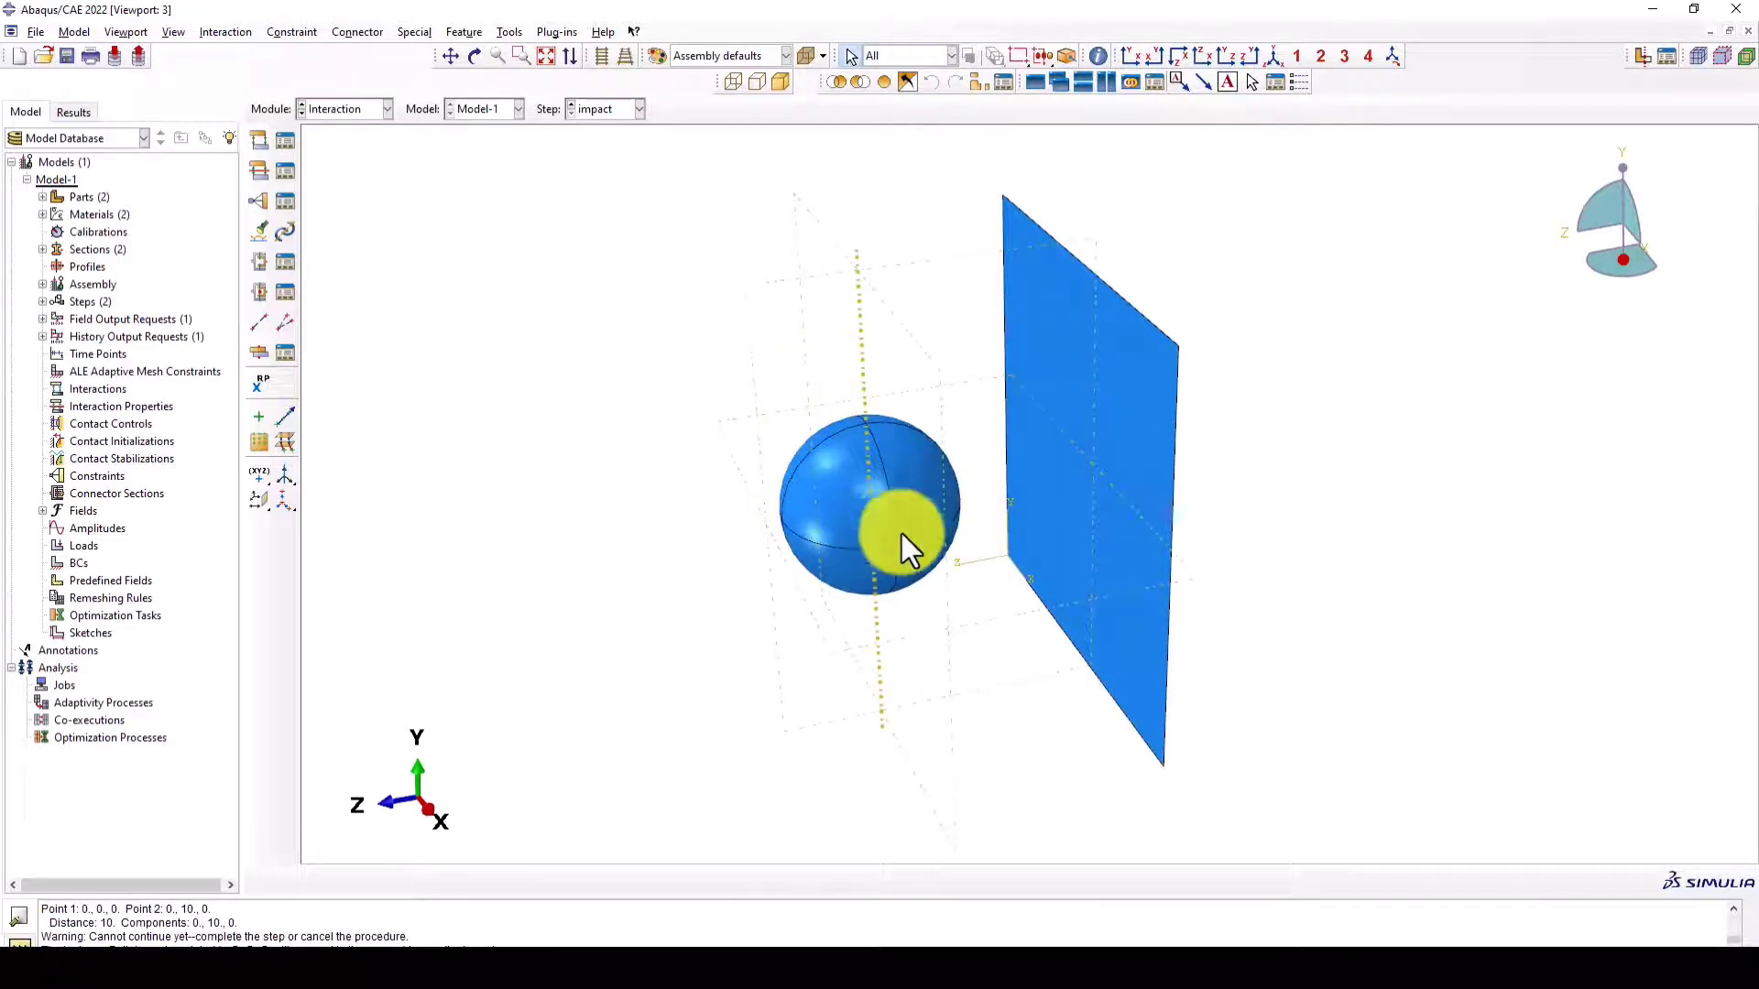
left_click(261, 141)
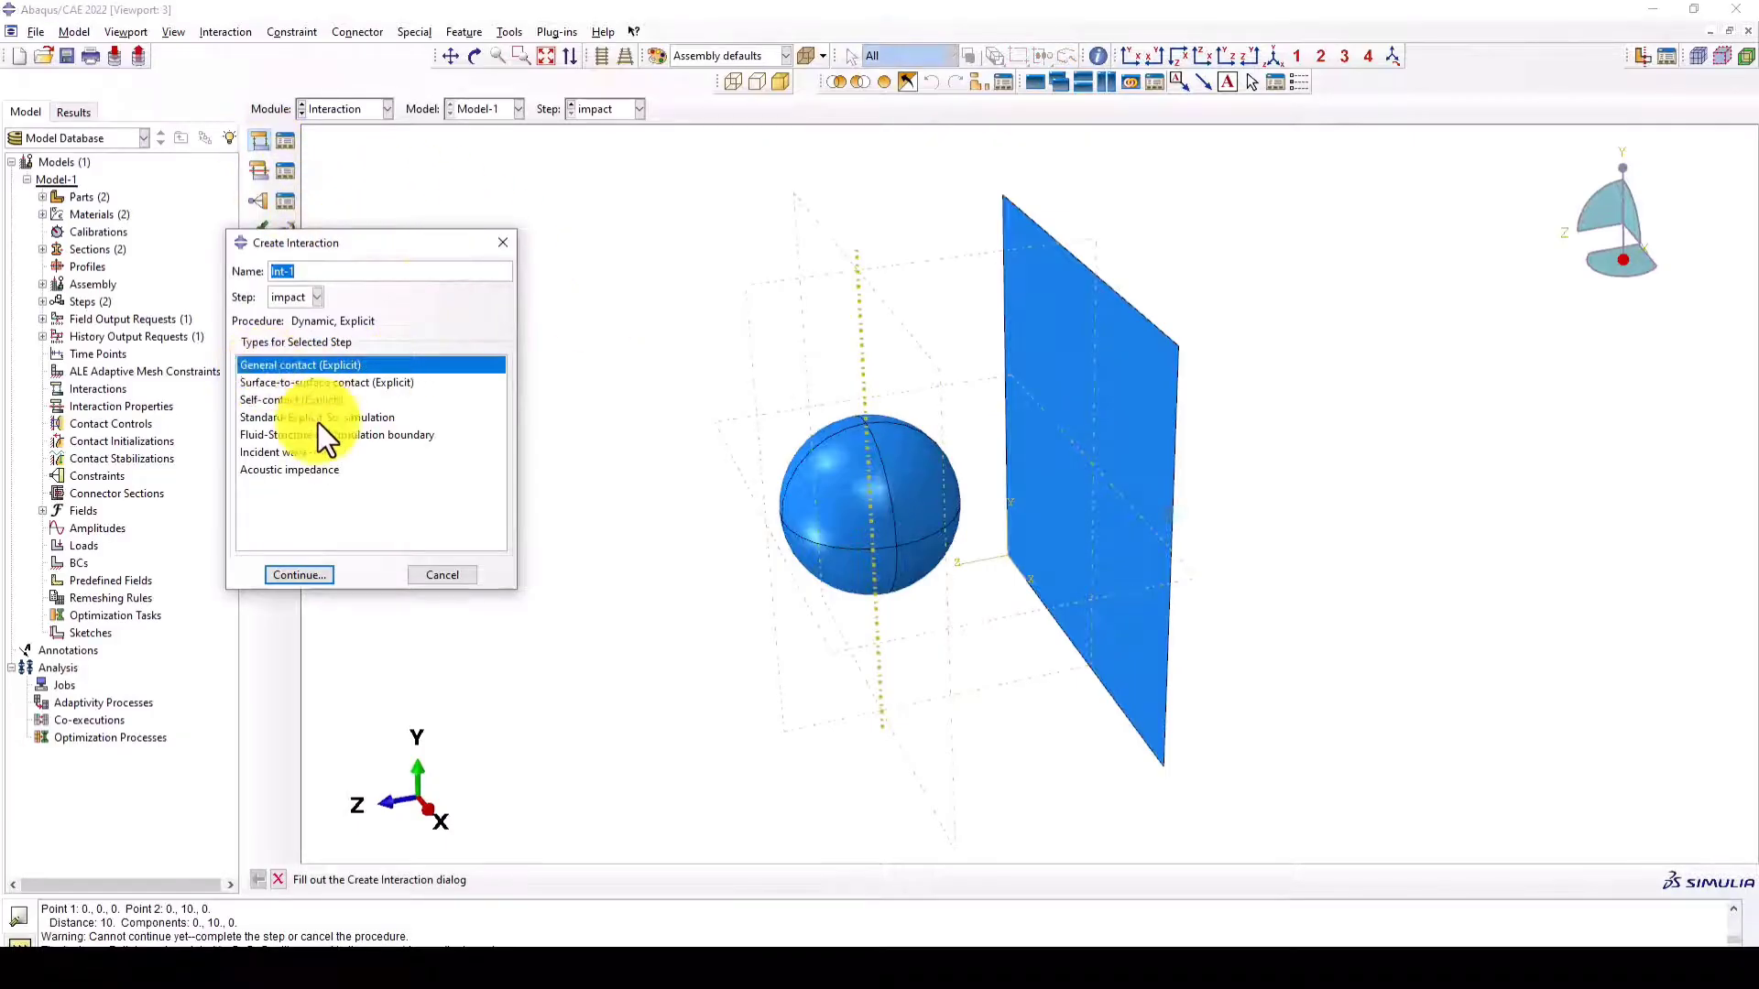
left_click(299, 579)
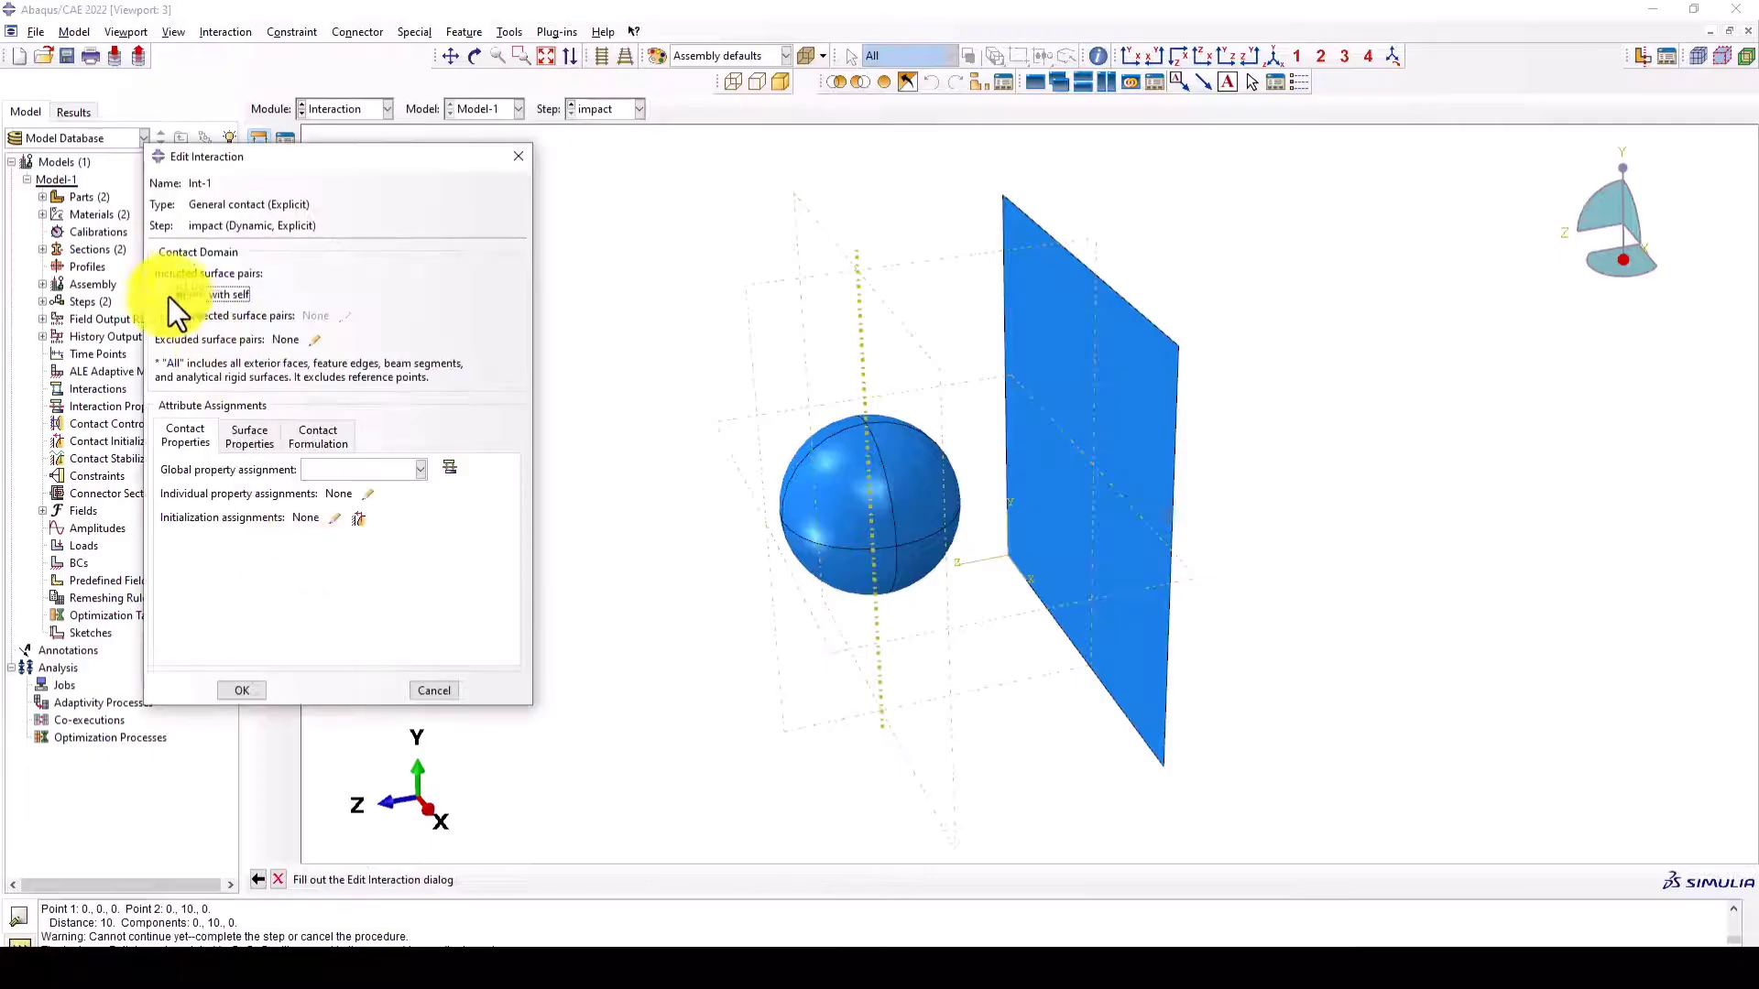
- Create a contact interaction property with tangential behavior using the Penalty friction formulation and enter its friction coefficient
left_click(449, 466)
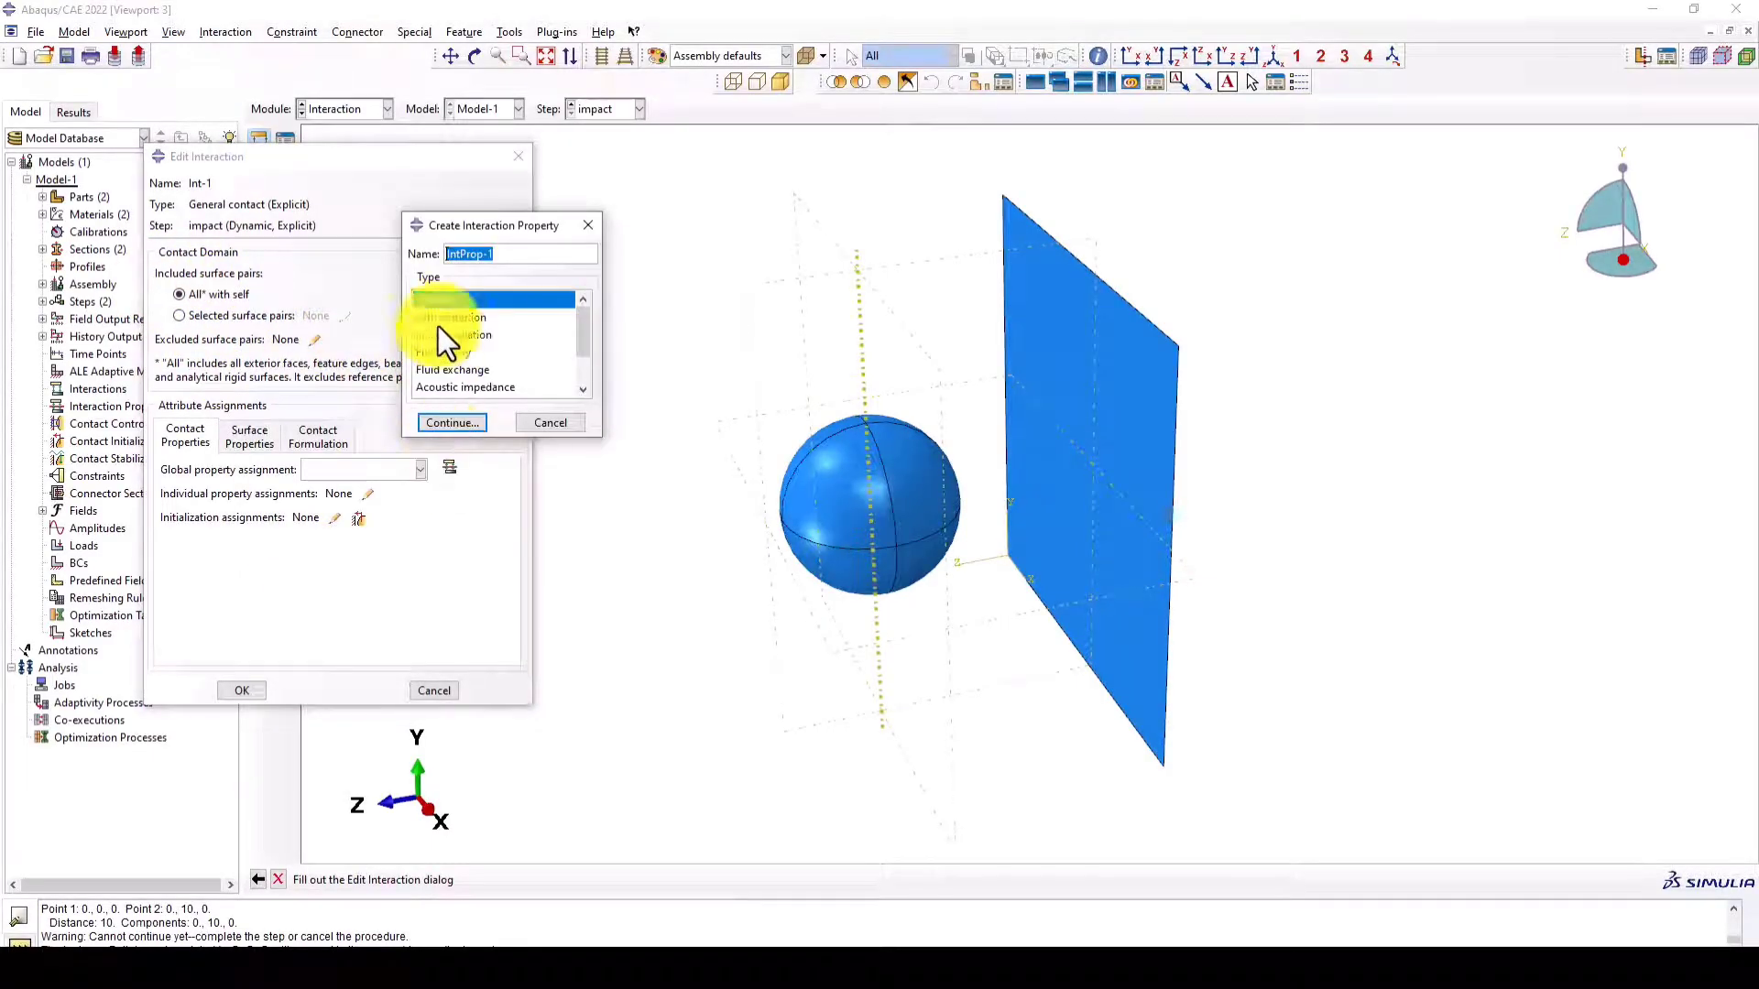
left_click(481, 423)
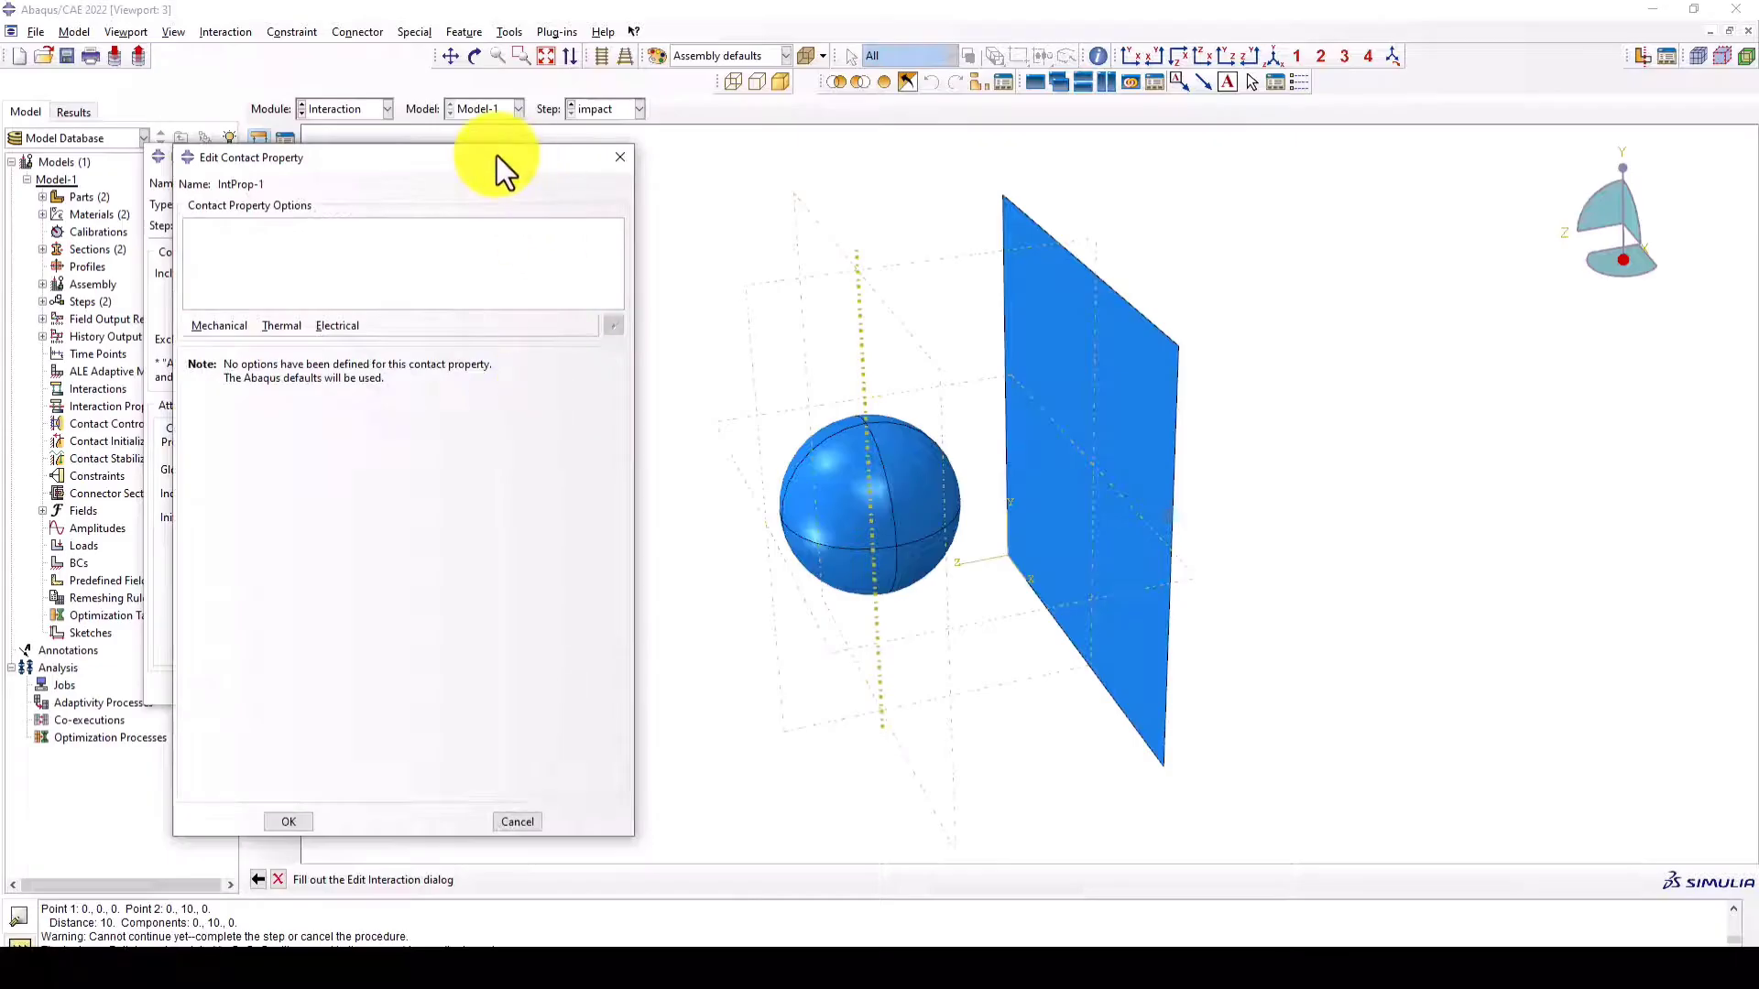
left_click_drag(497, 156, 506, 152)
scroll(1151, 377, "down", 1)
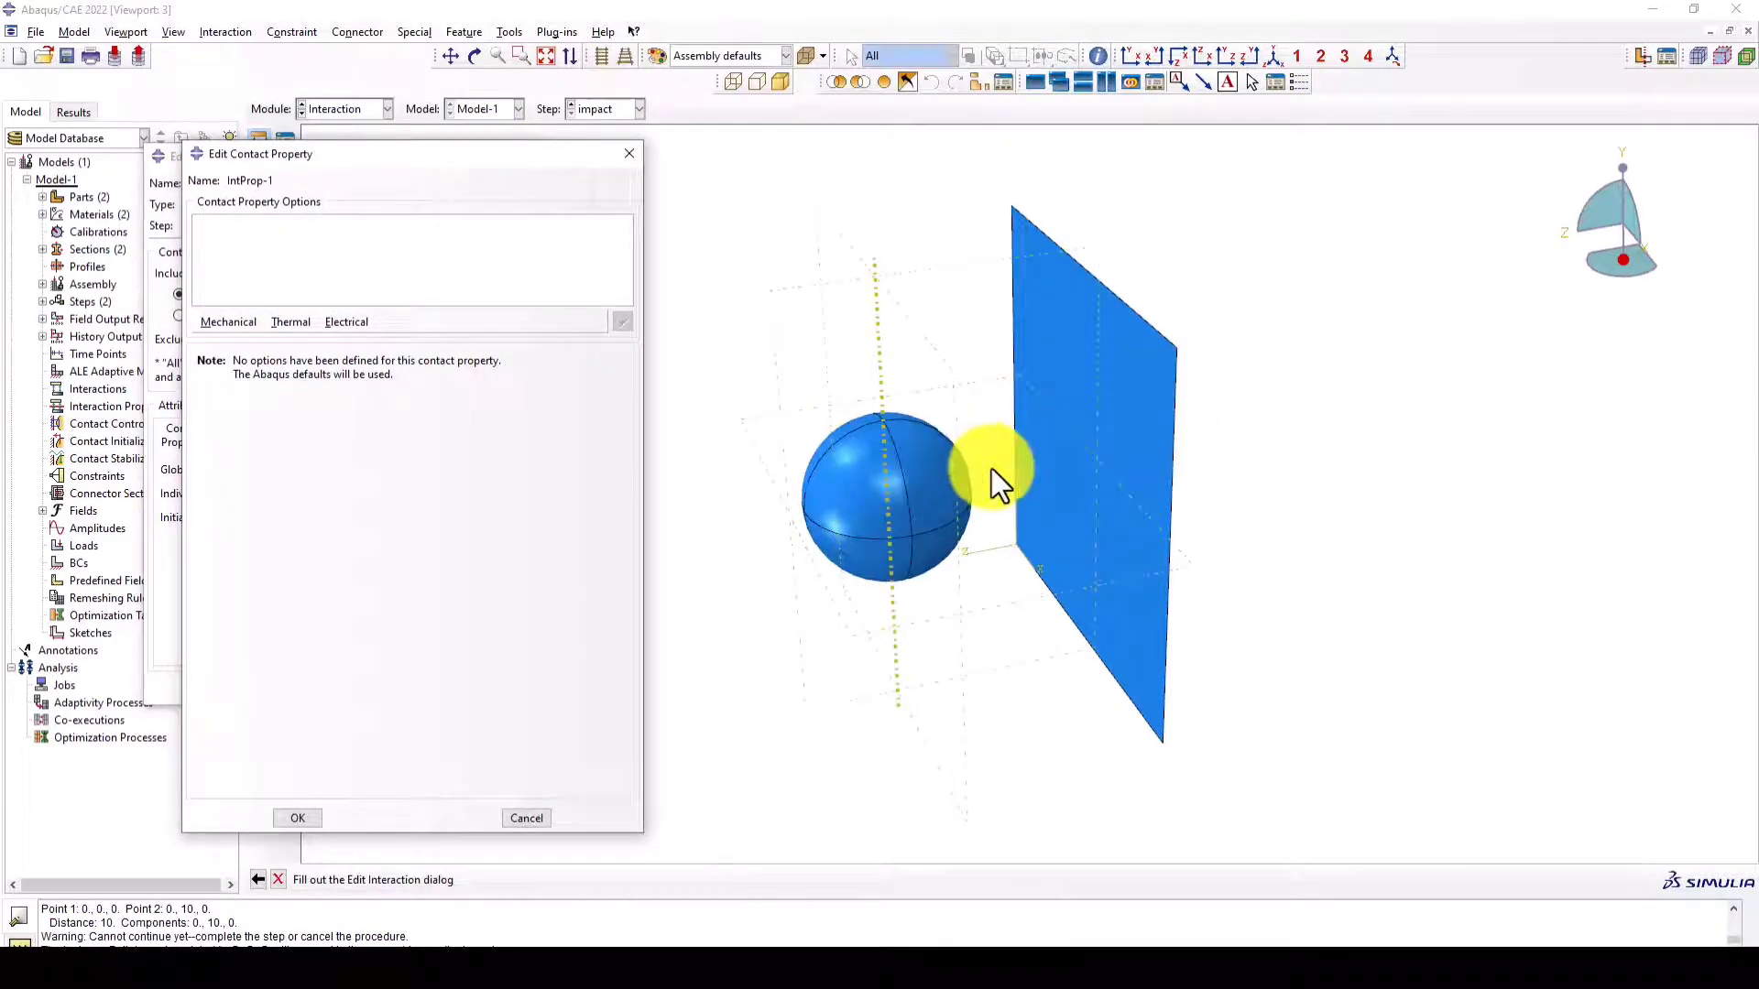
left_click(301, 321)
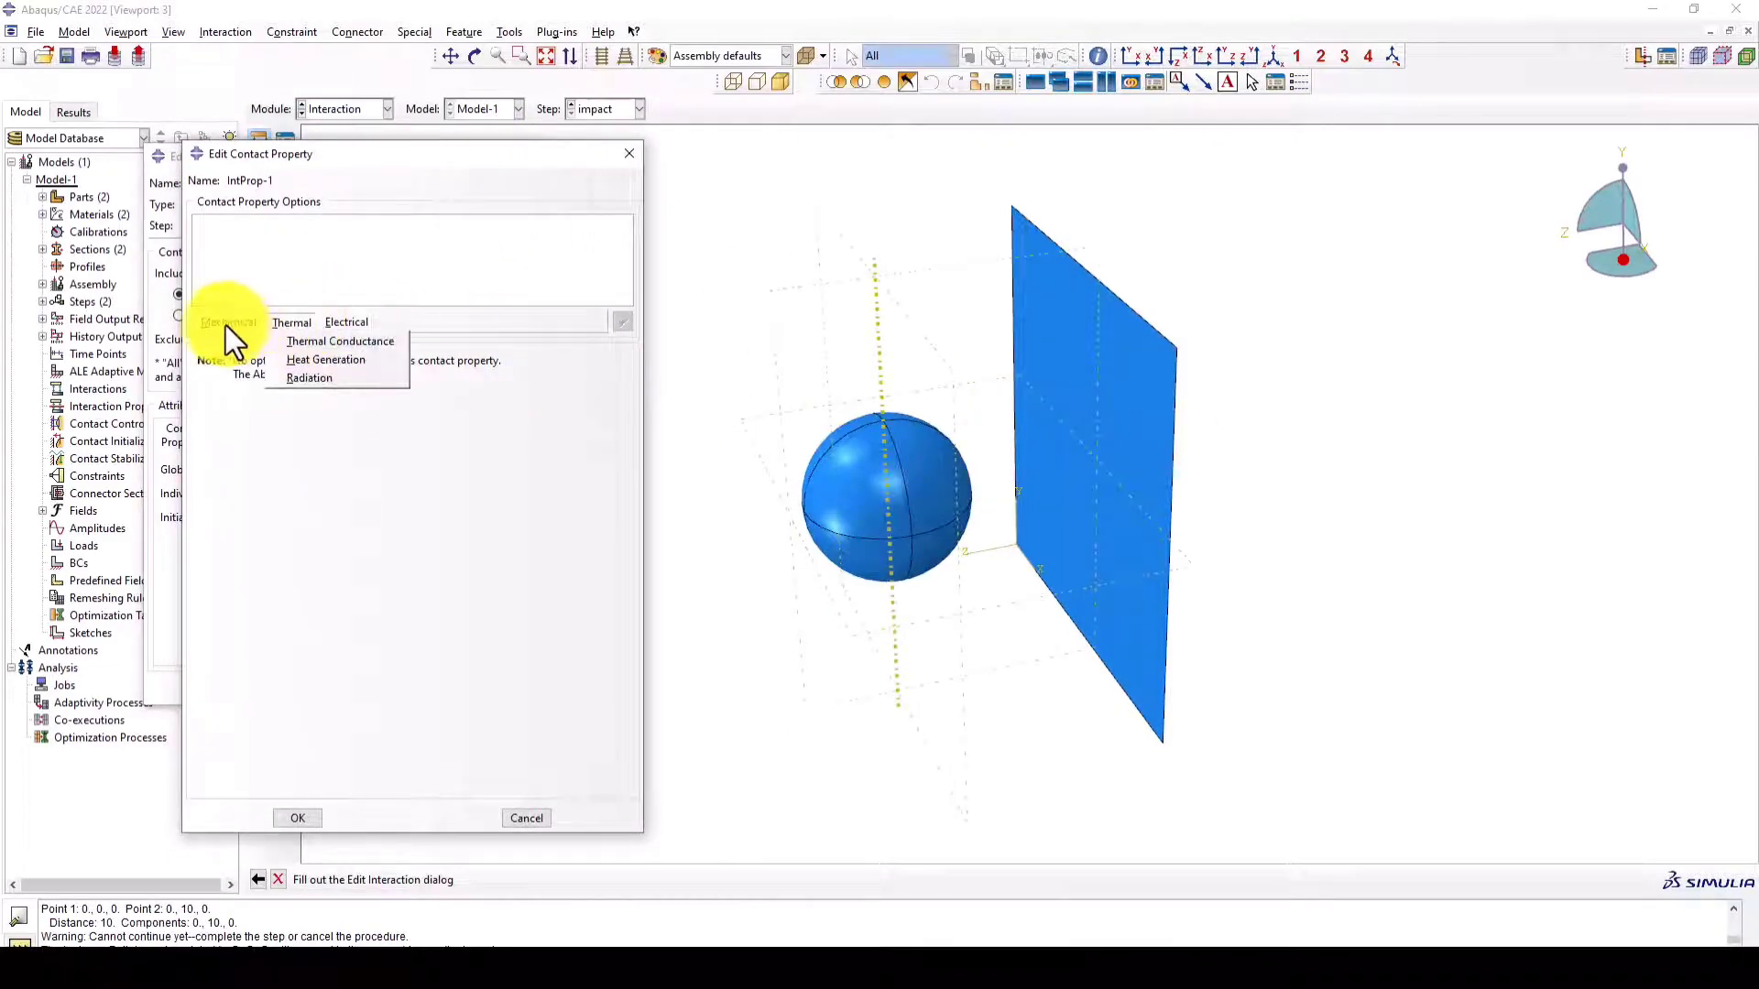
mouse_move(225, 323)
left_click(262, 344)
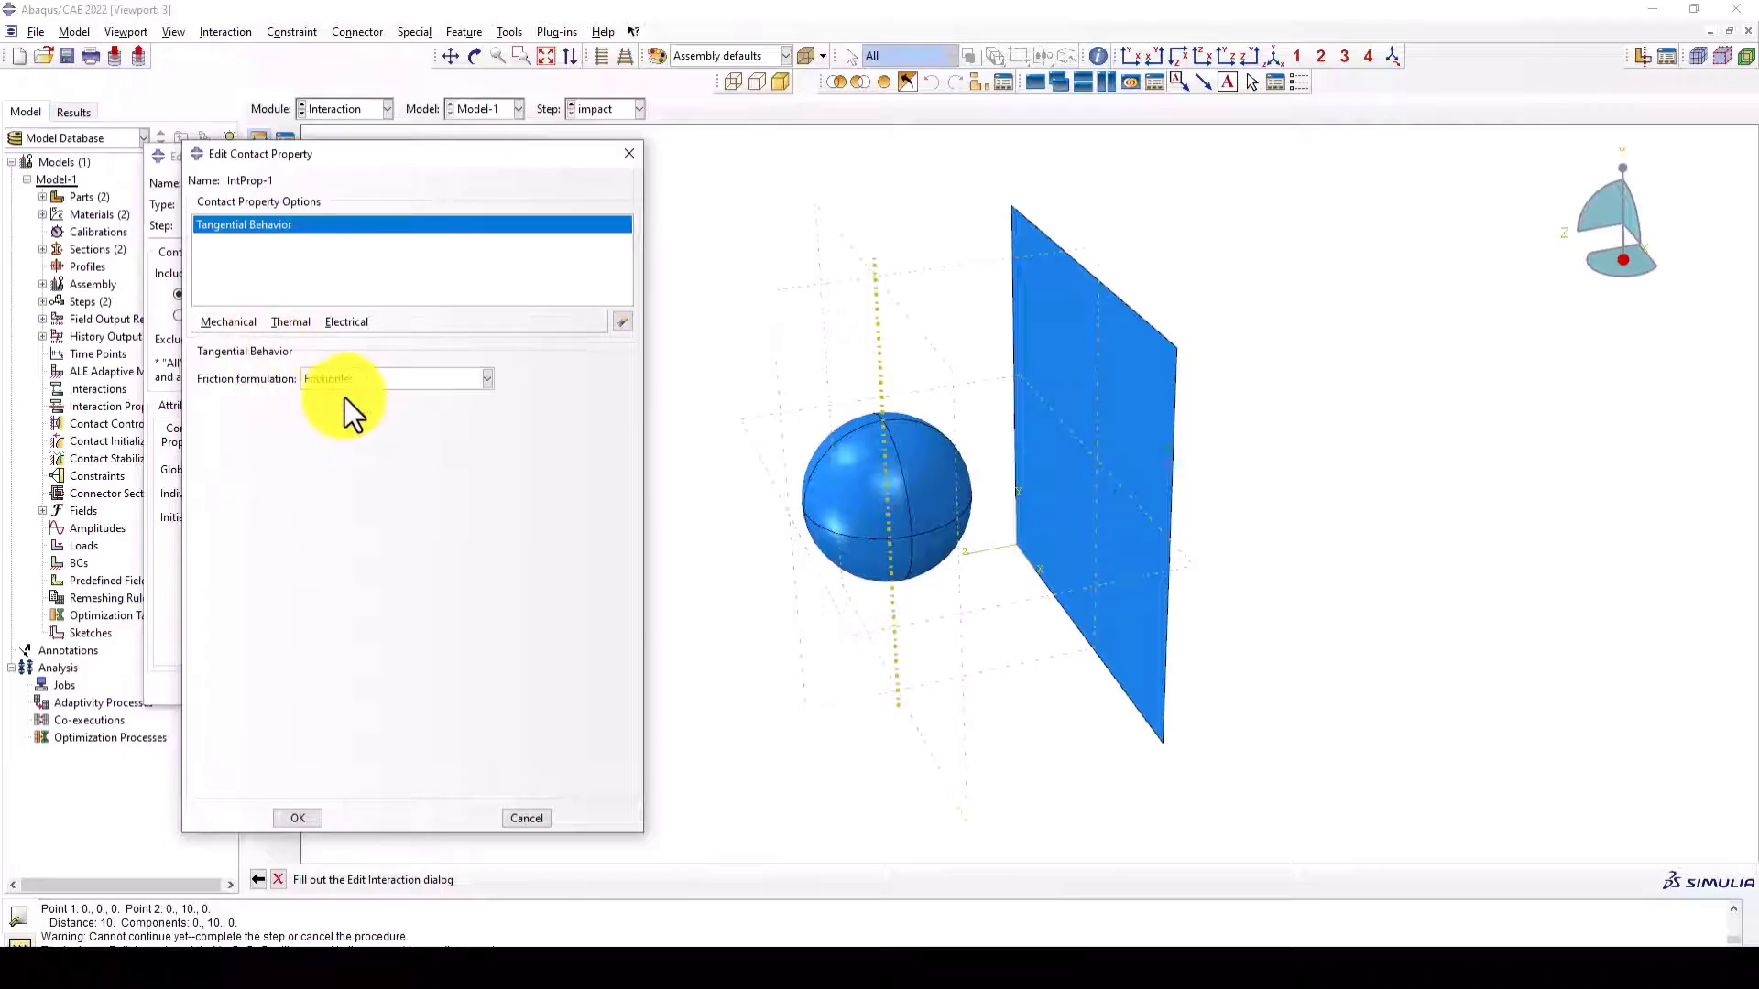
left_click(370, 379)
left_click(364, 418)
left_click(229, 570)
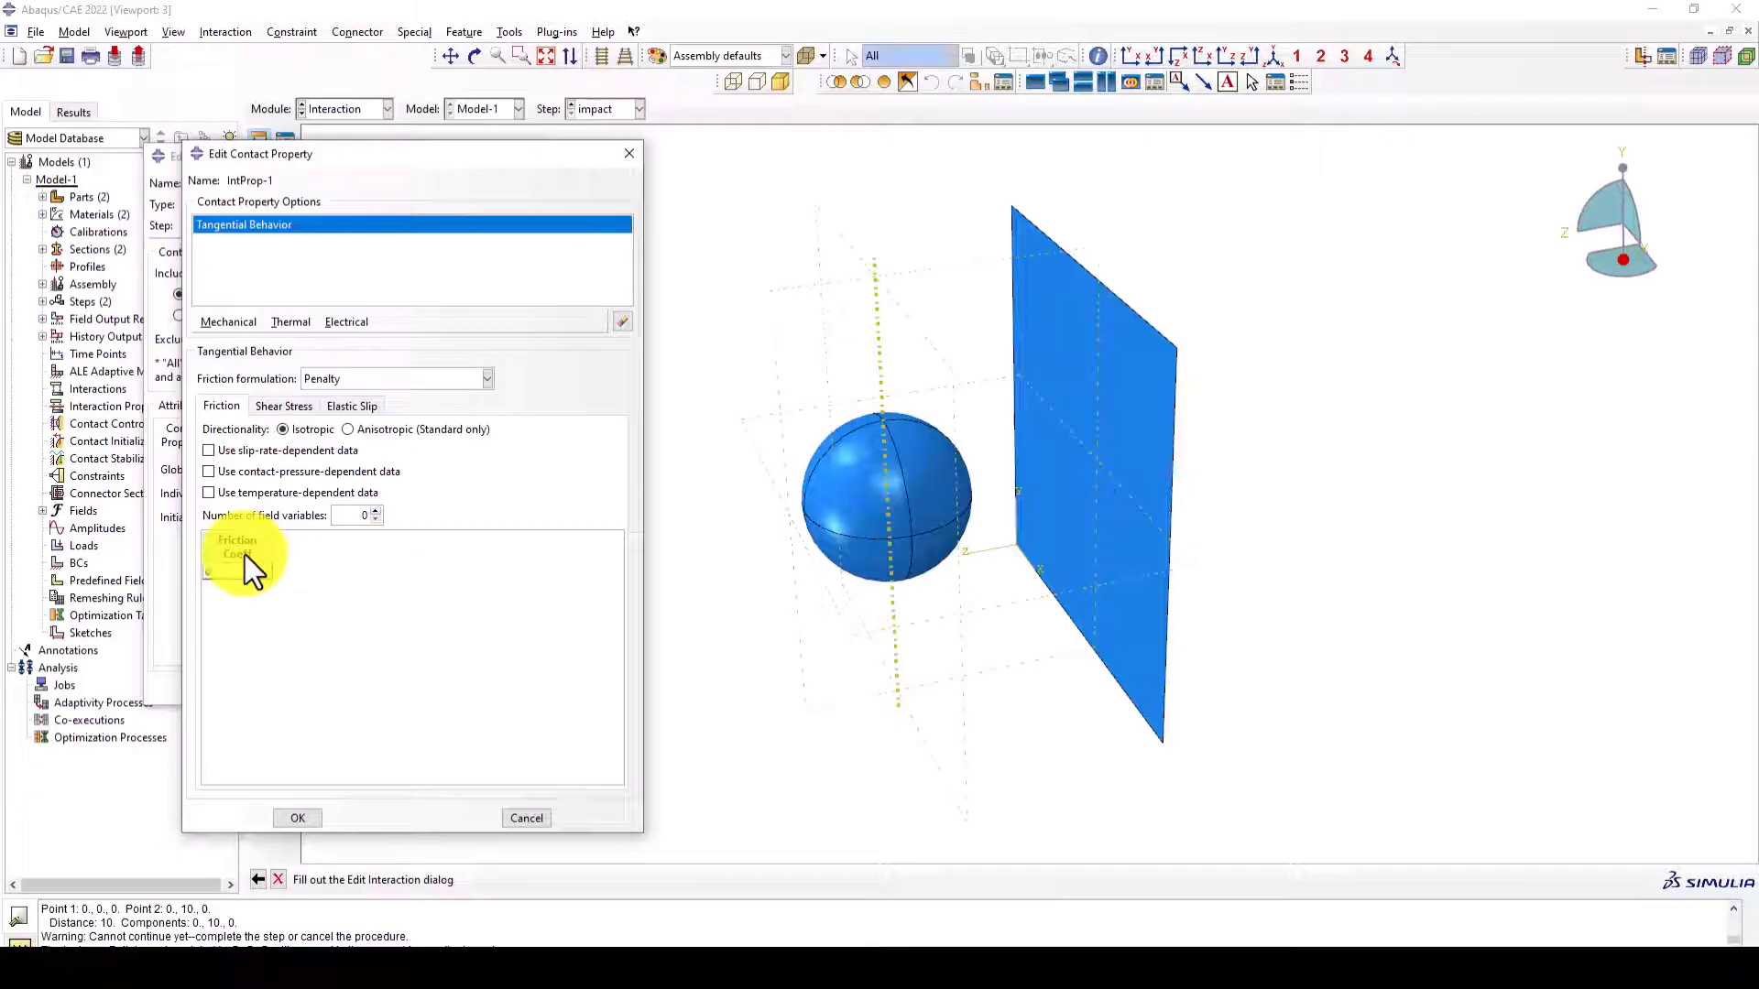
type("2")
left_click(299, 808)
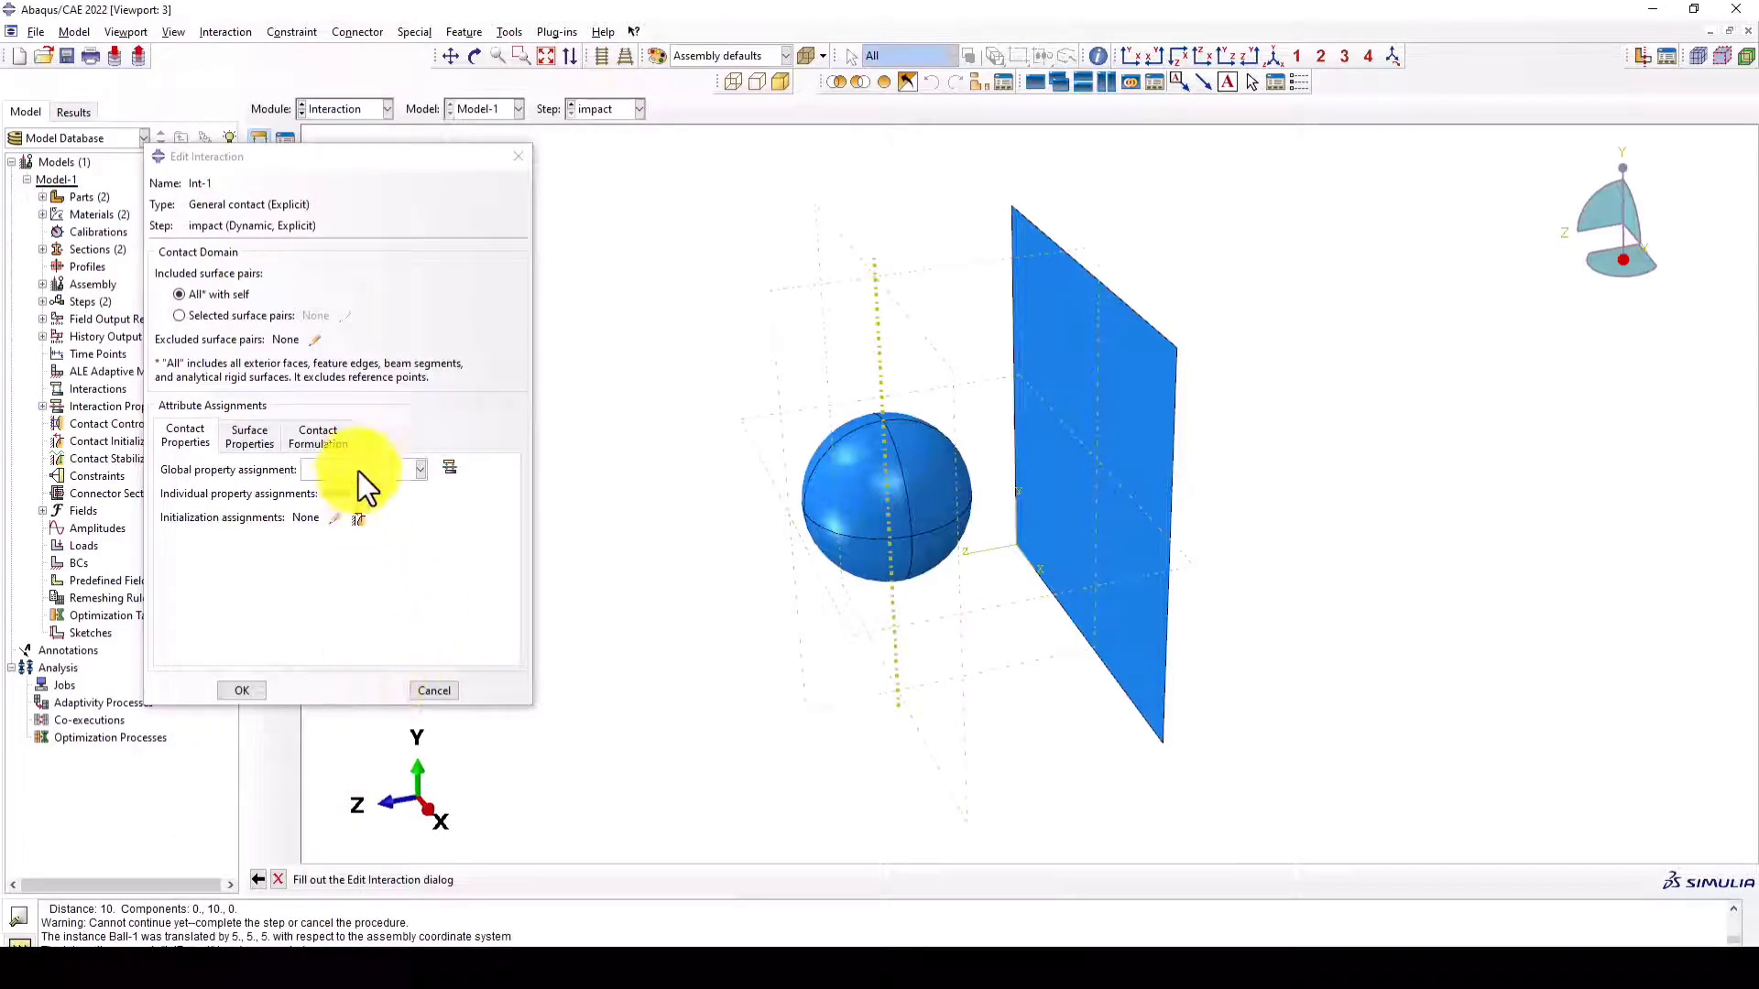
- Assign IntProp-1 as the global contact property of the general contact interaction and finish the interaction
left_click(359, 471)
left_click(347, 491)
left_click(242, 690)
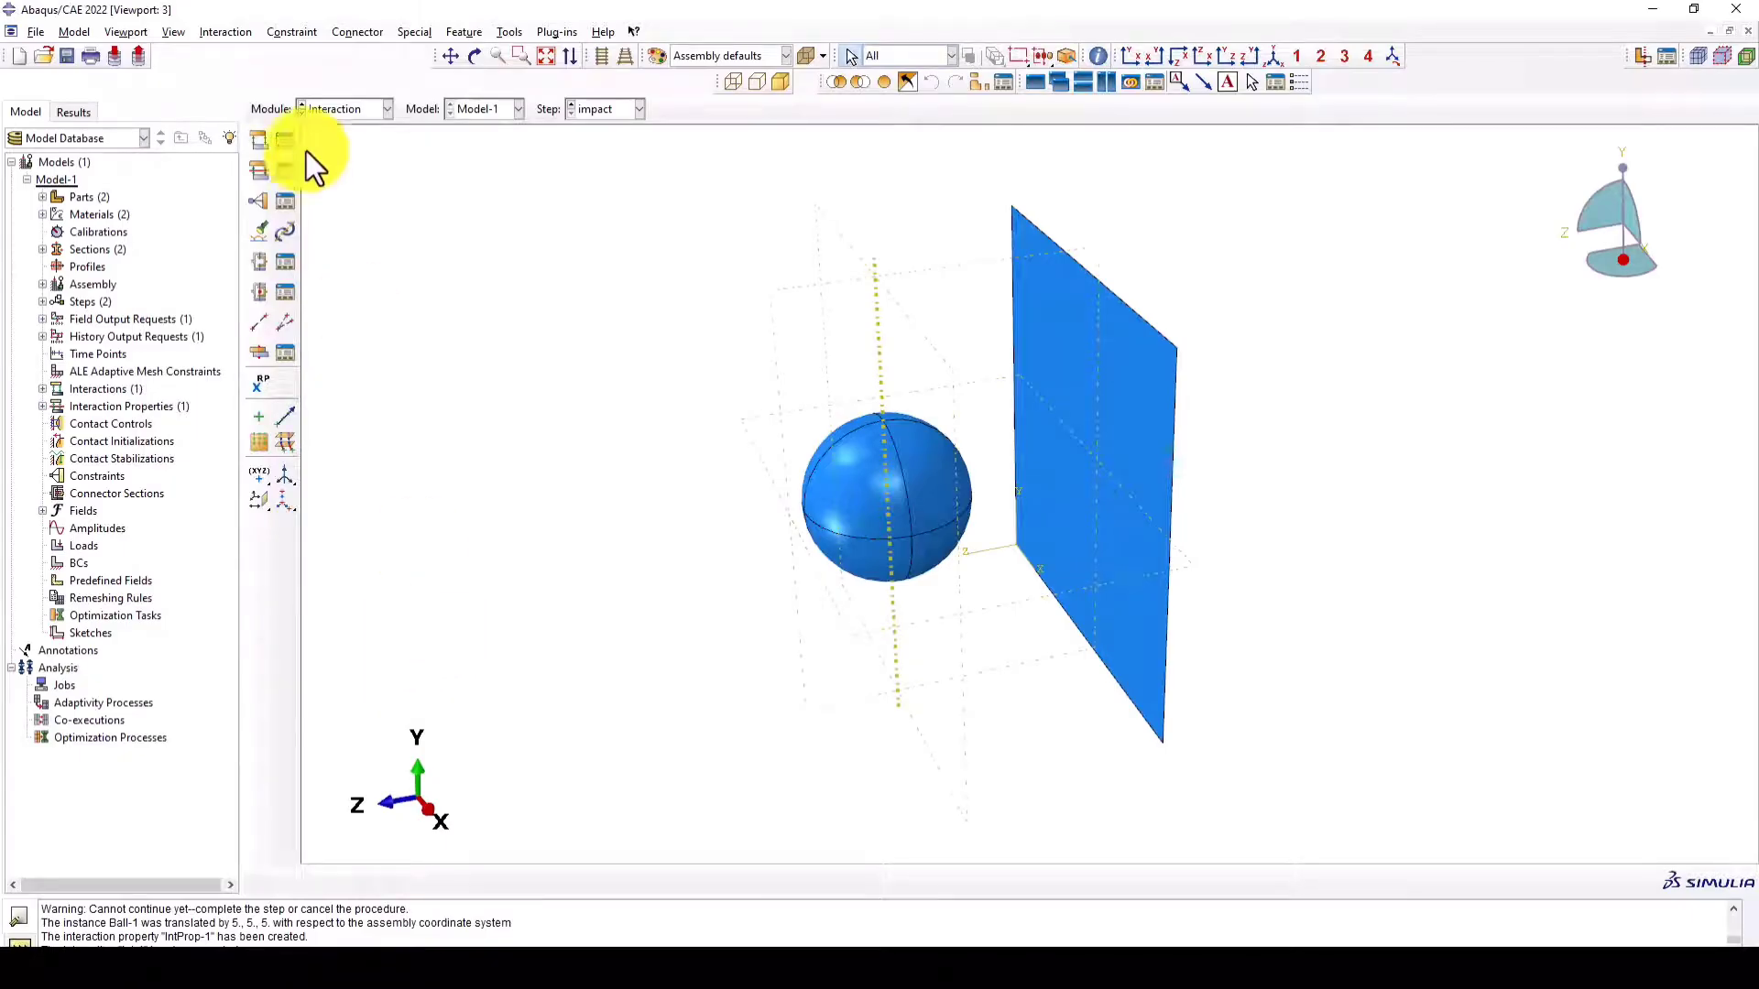
- Switch to the Load module and create a mechanical Symmetry/Antisymmetry/Encastre boundary condition named Fixed in the Initial step
left_click(348, 109)
left_click(350, 216)
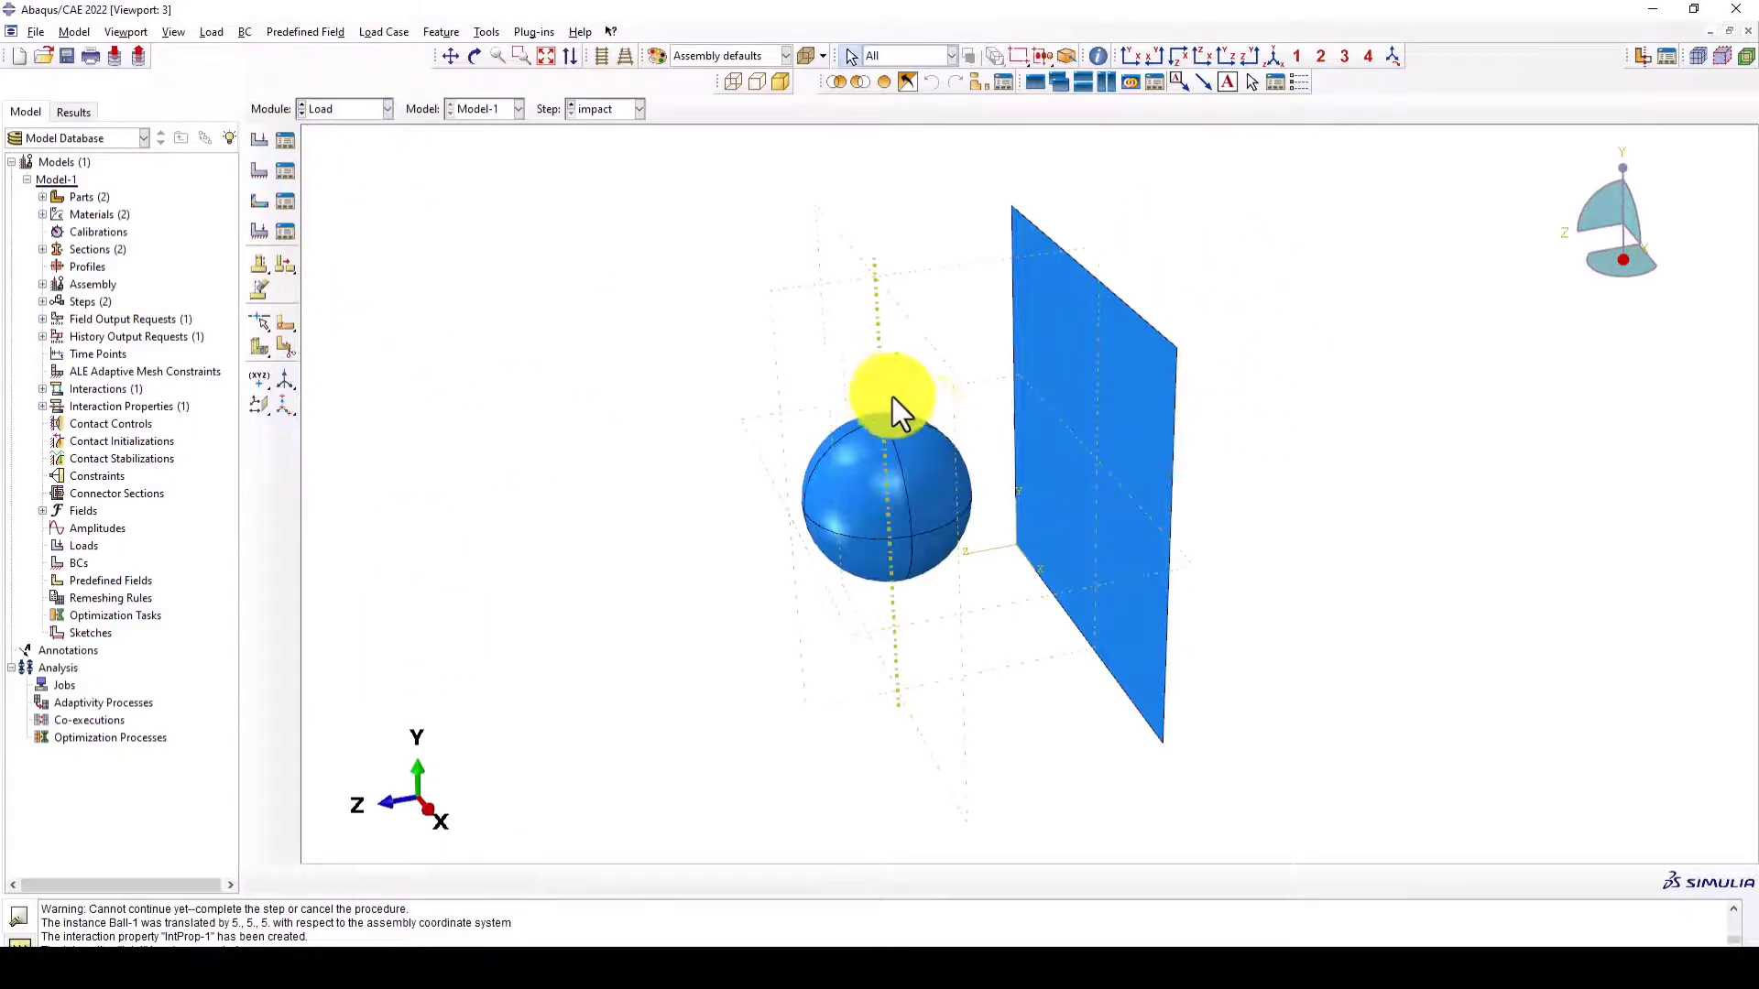
left_click(255, 174)
left_click(275, 309)
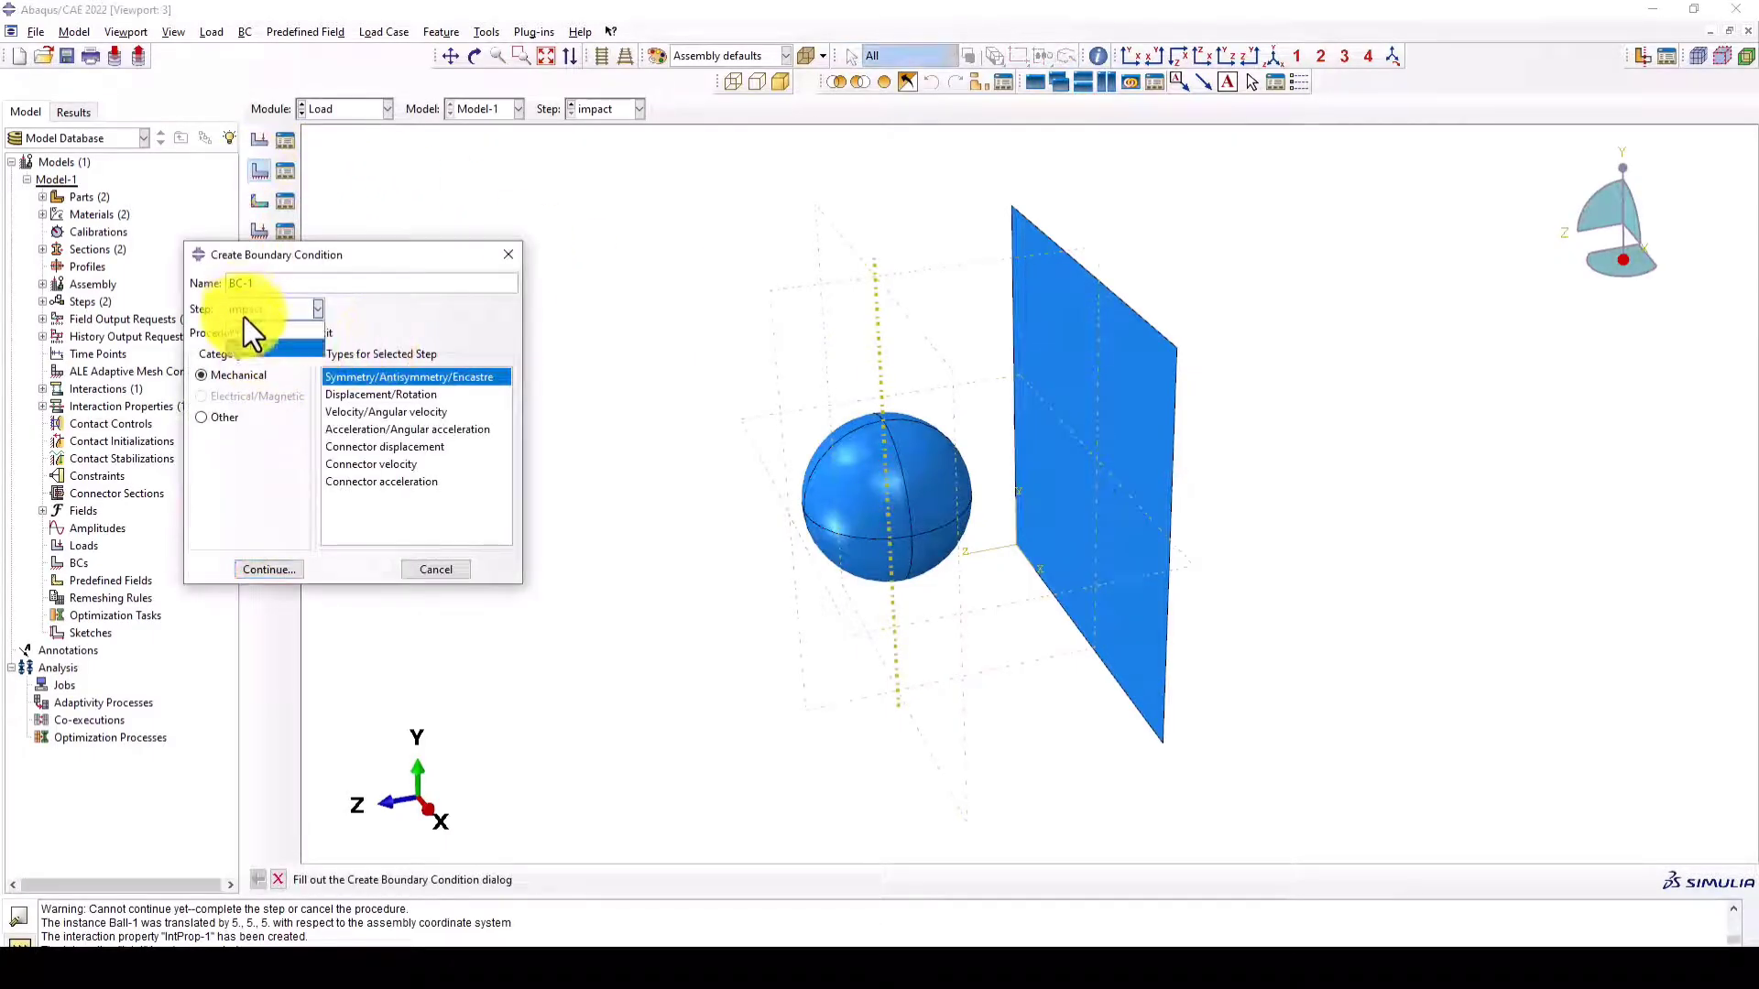
left_click(244, 321)
left_click_drag(281, 288, 230, 287)
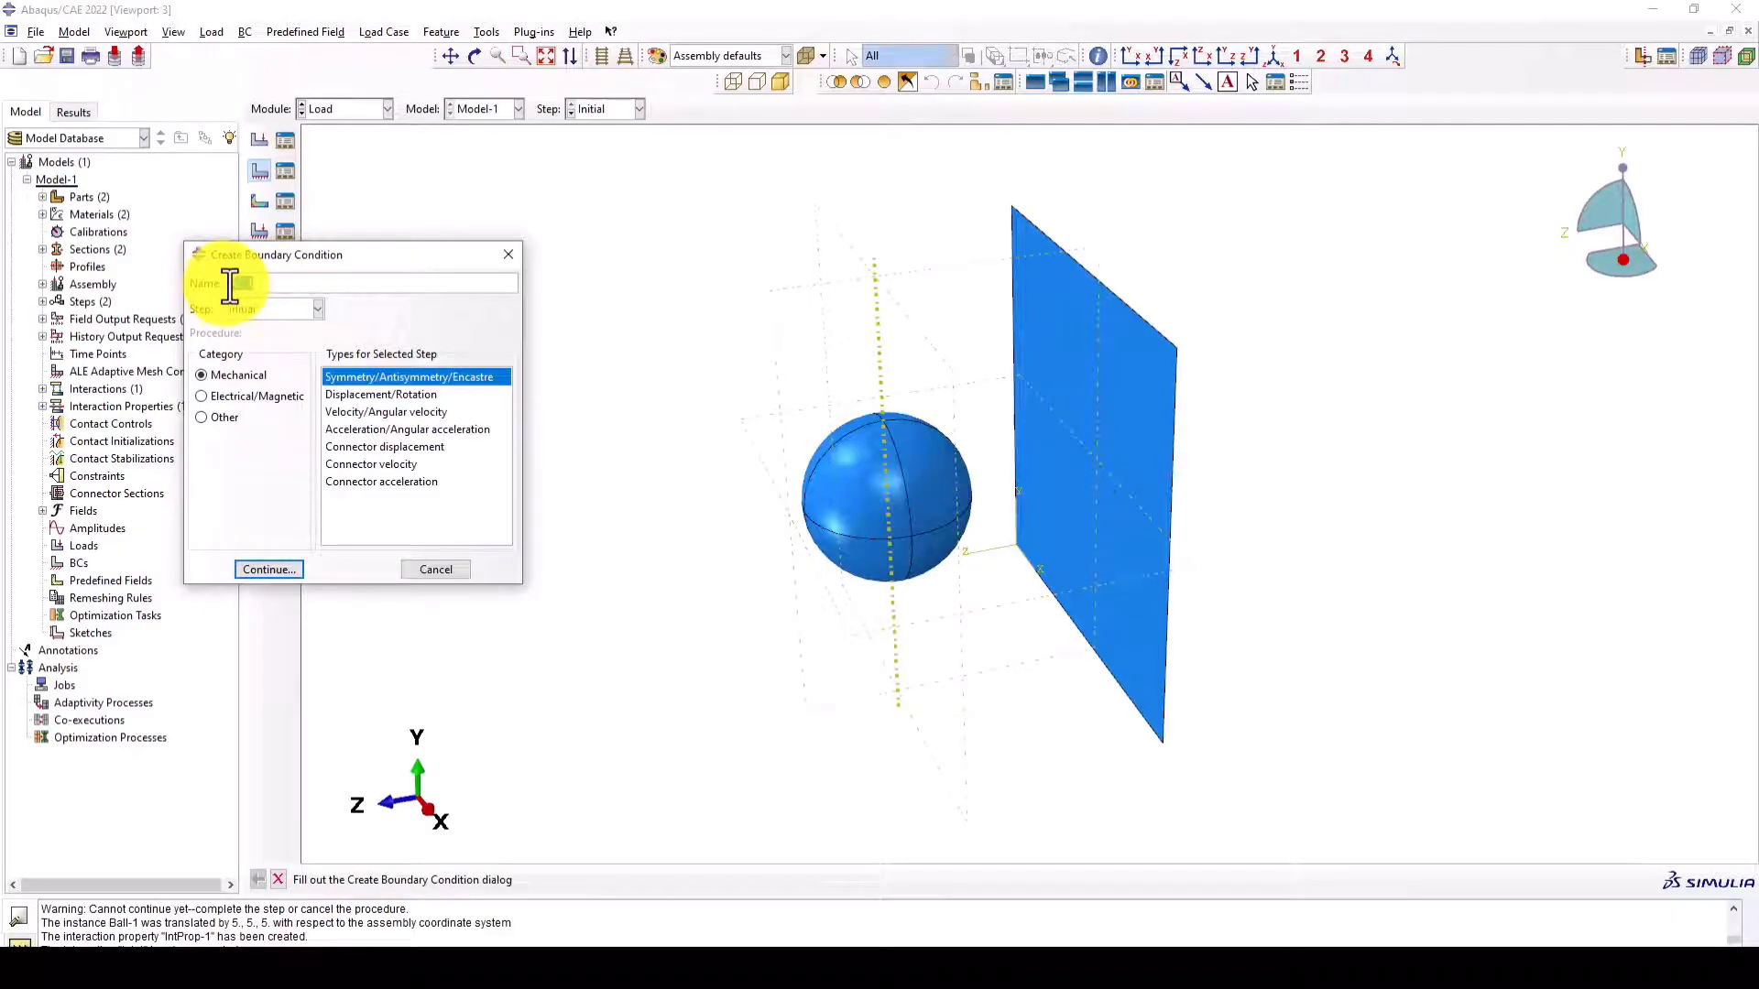
key("BackSpace")
type("Fixed")
left_click(289, 568)
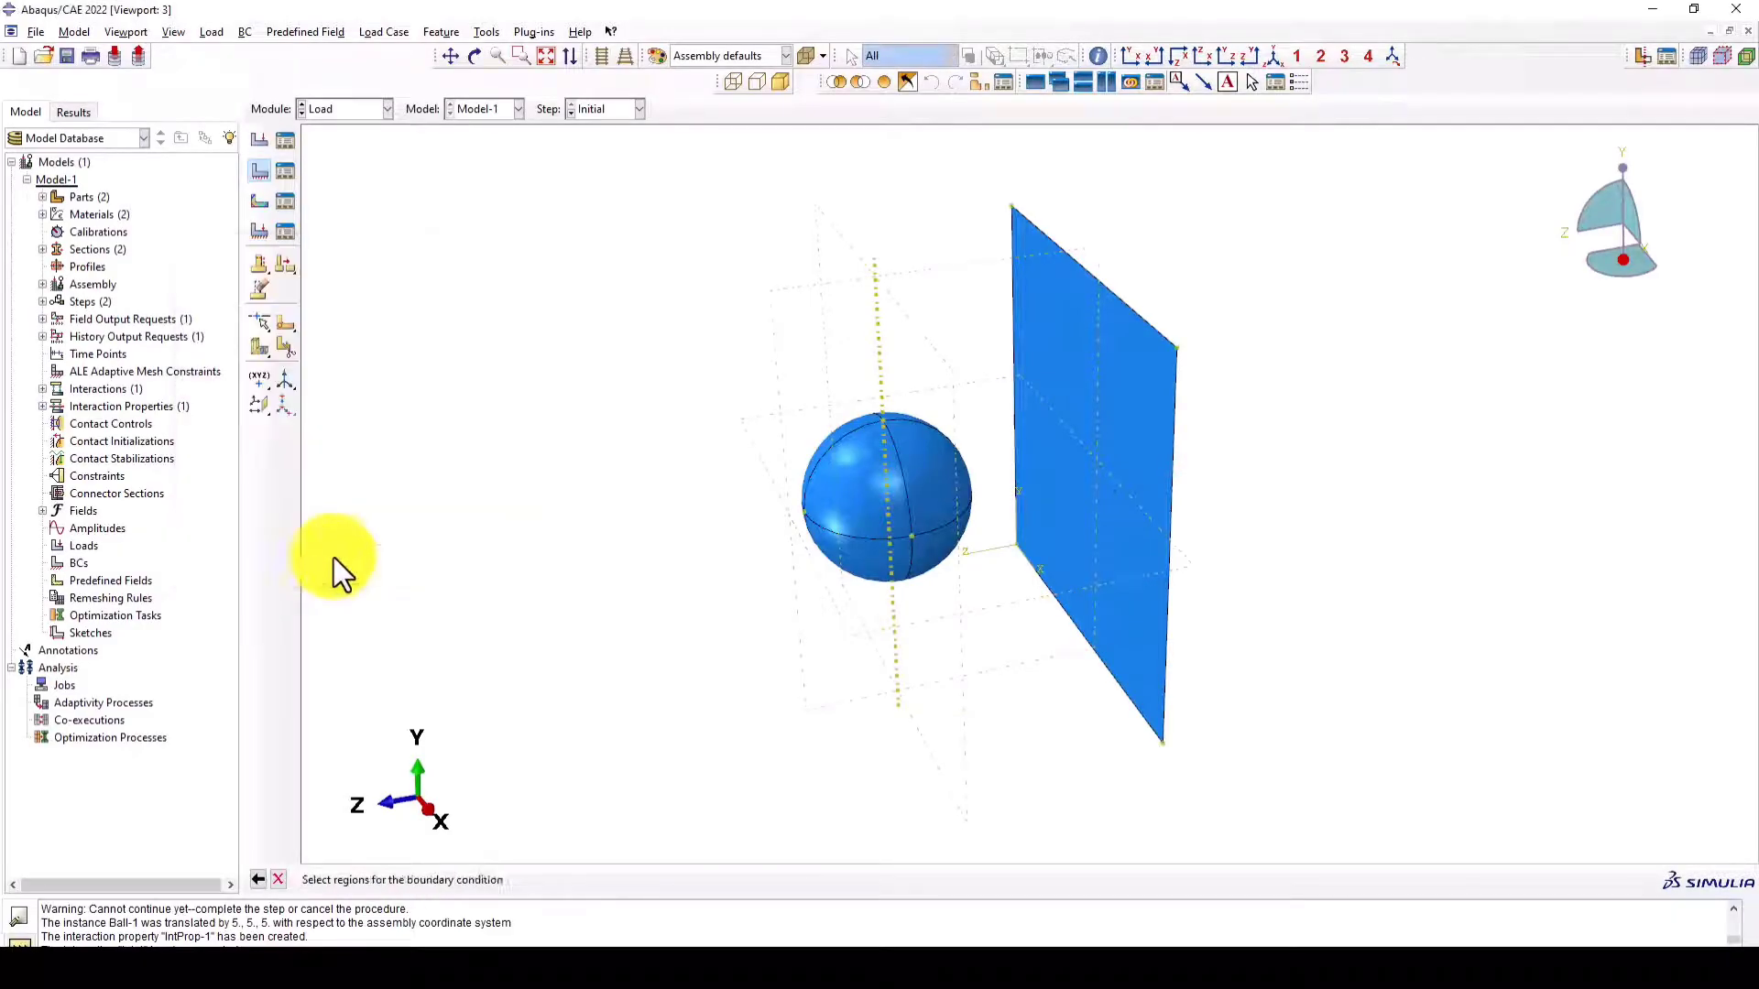
- Select the plate's four outer edges as the boundary condition region and constrain them with ENCASTRE
left_click(1110, 292)
left_click(1173, 427, "shift")
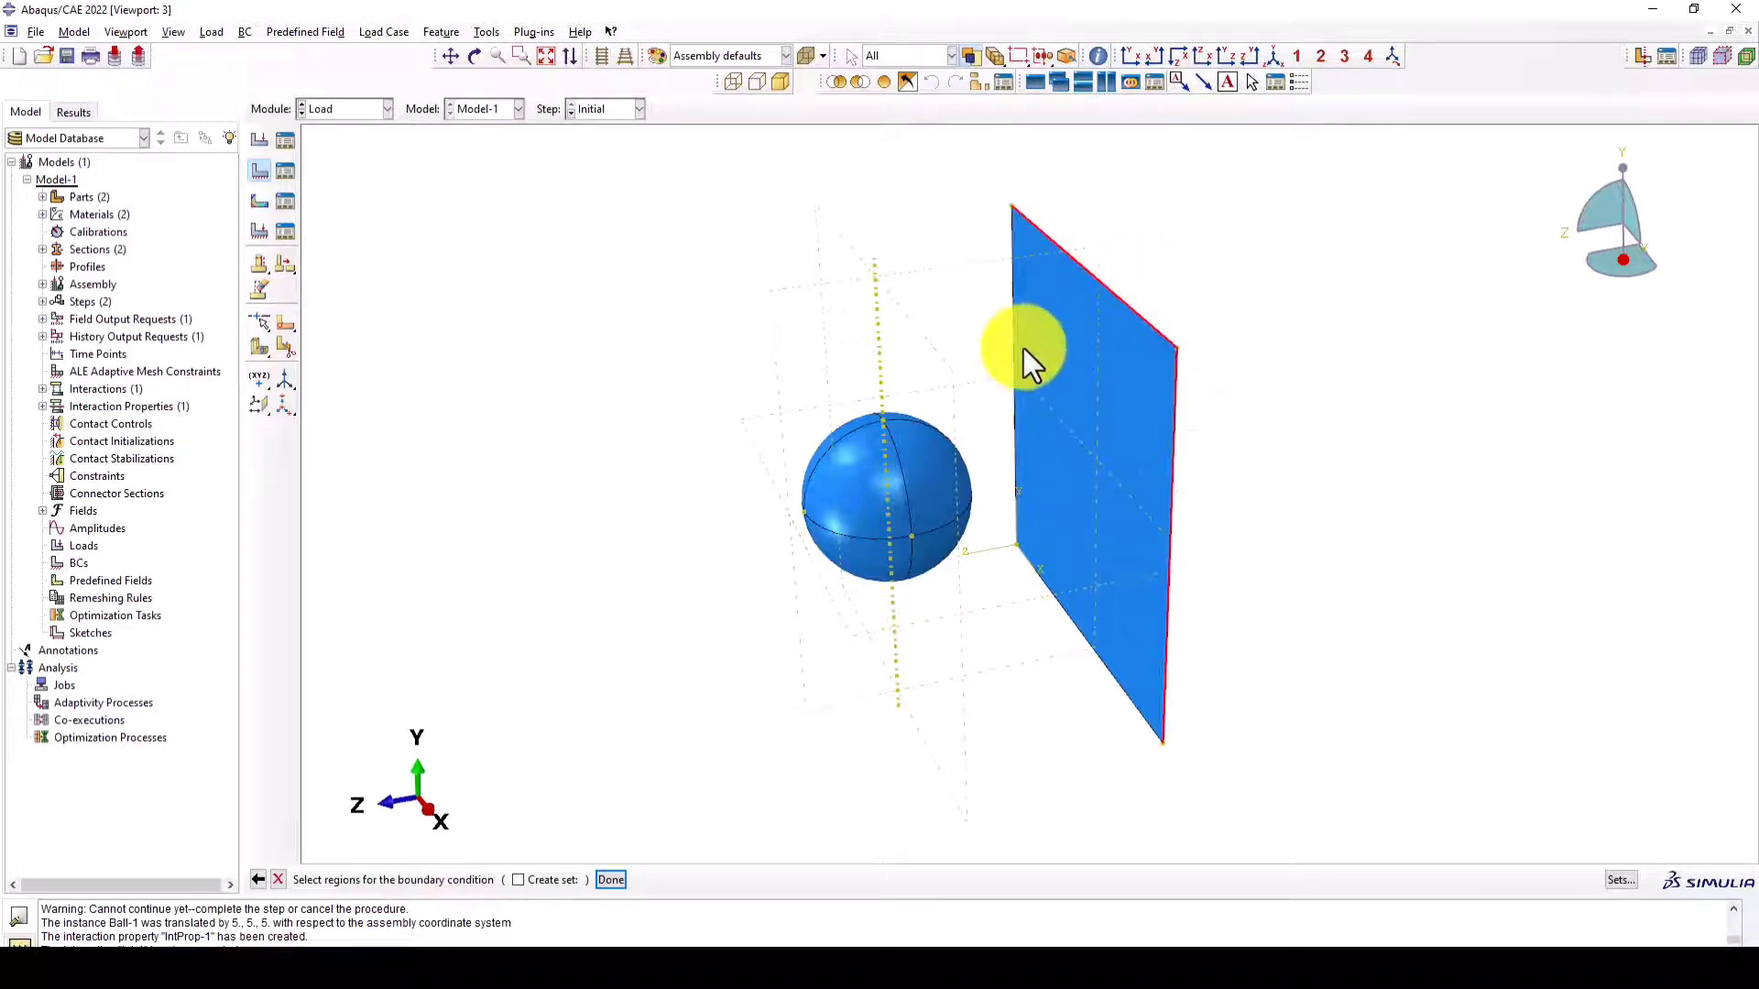
left_click(1012, 286, "shift")
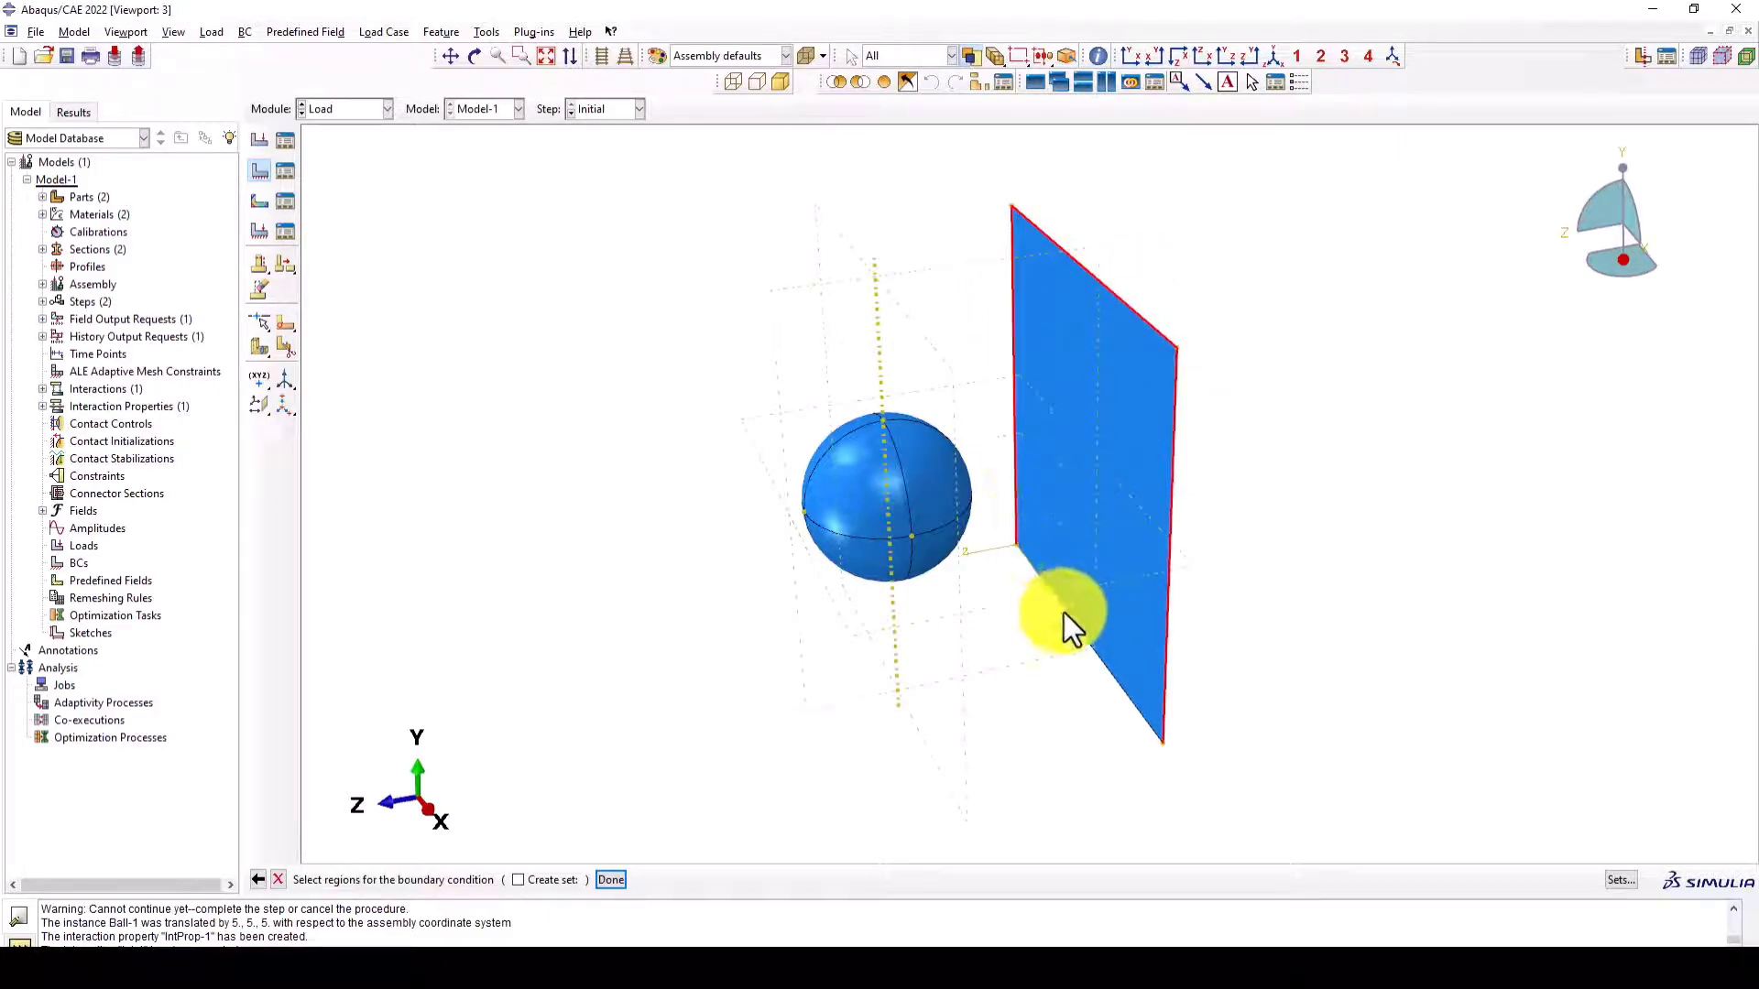
left_click(1064, 613, "shift")
middle_click(949, 322)
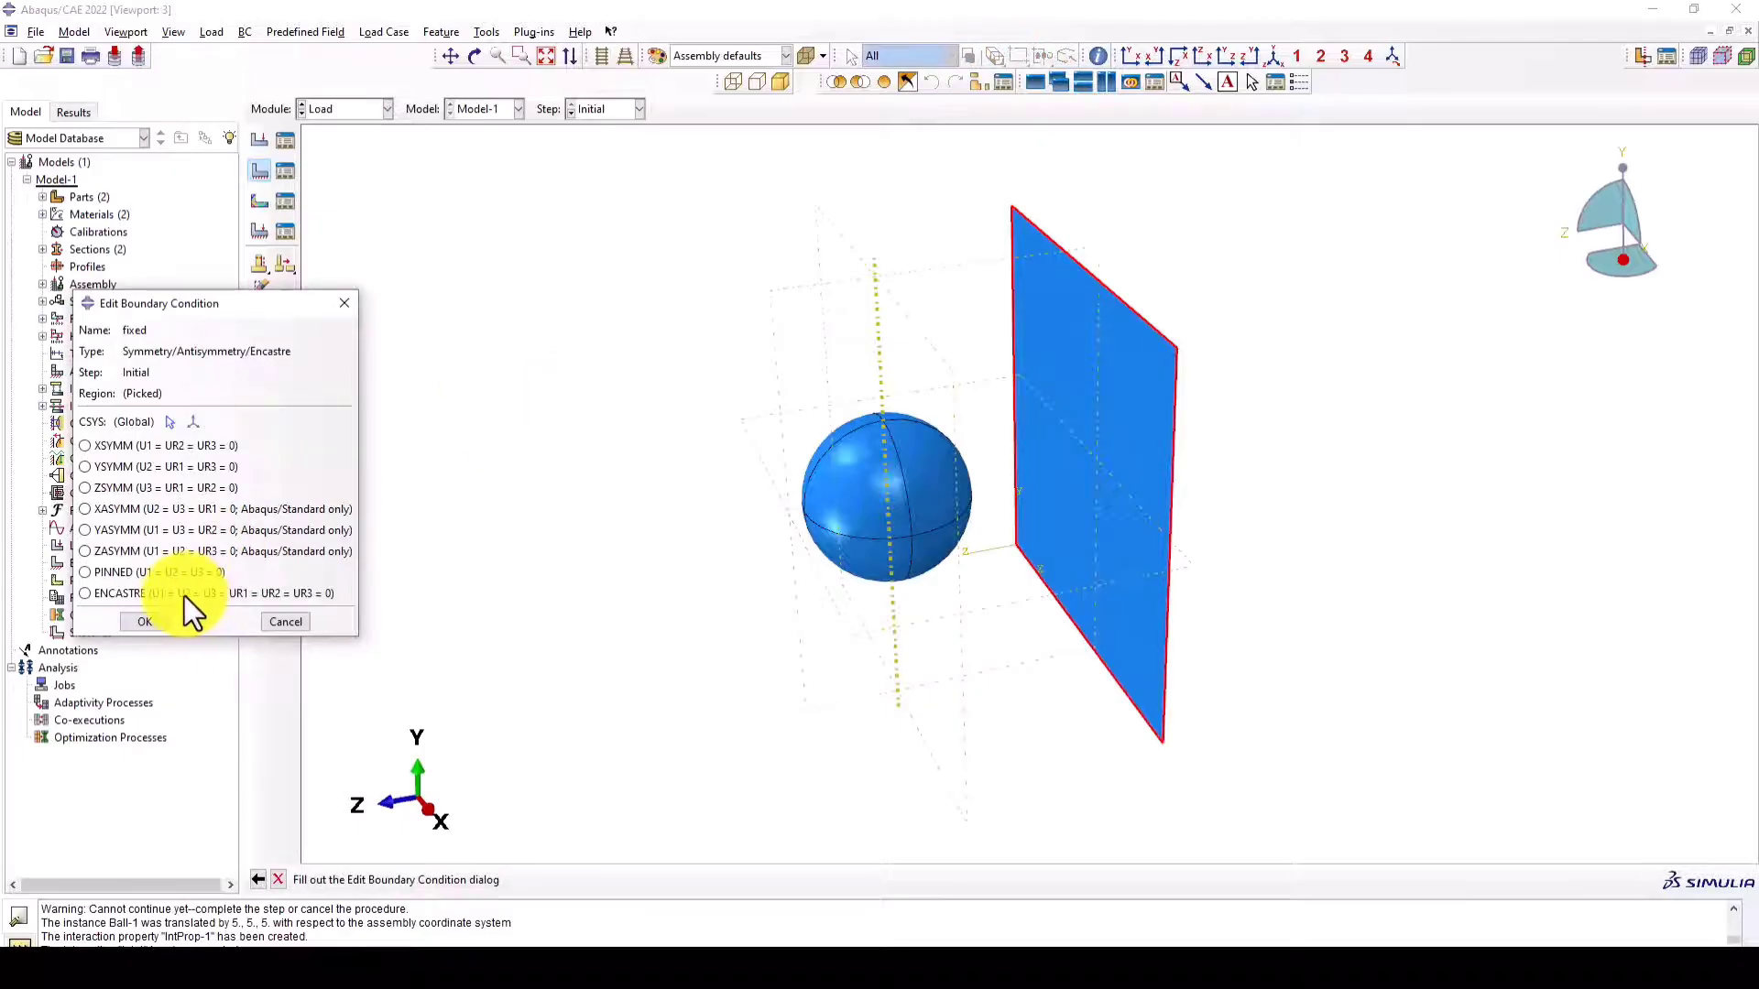
left_click(100, 593)
left_click(142, 623)
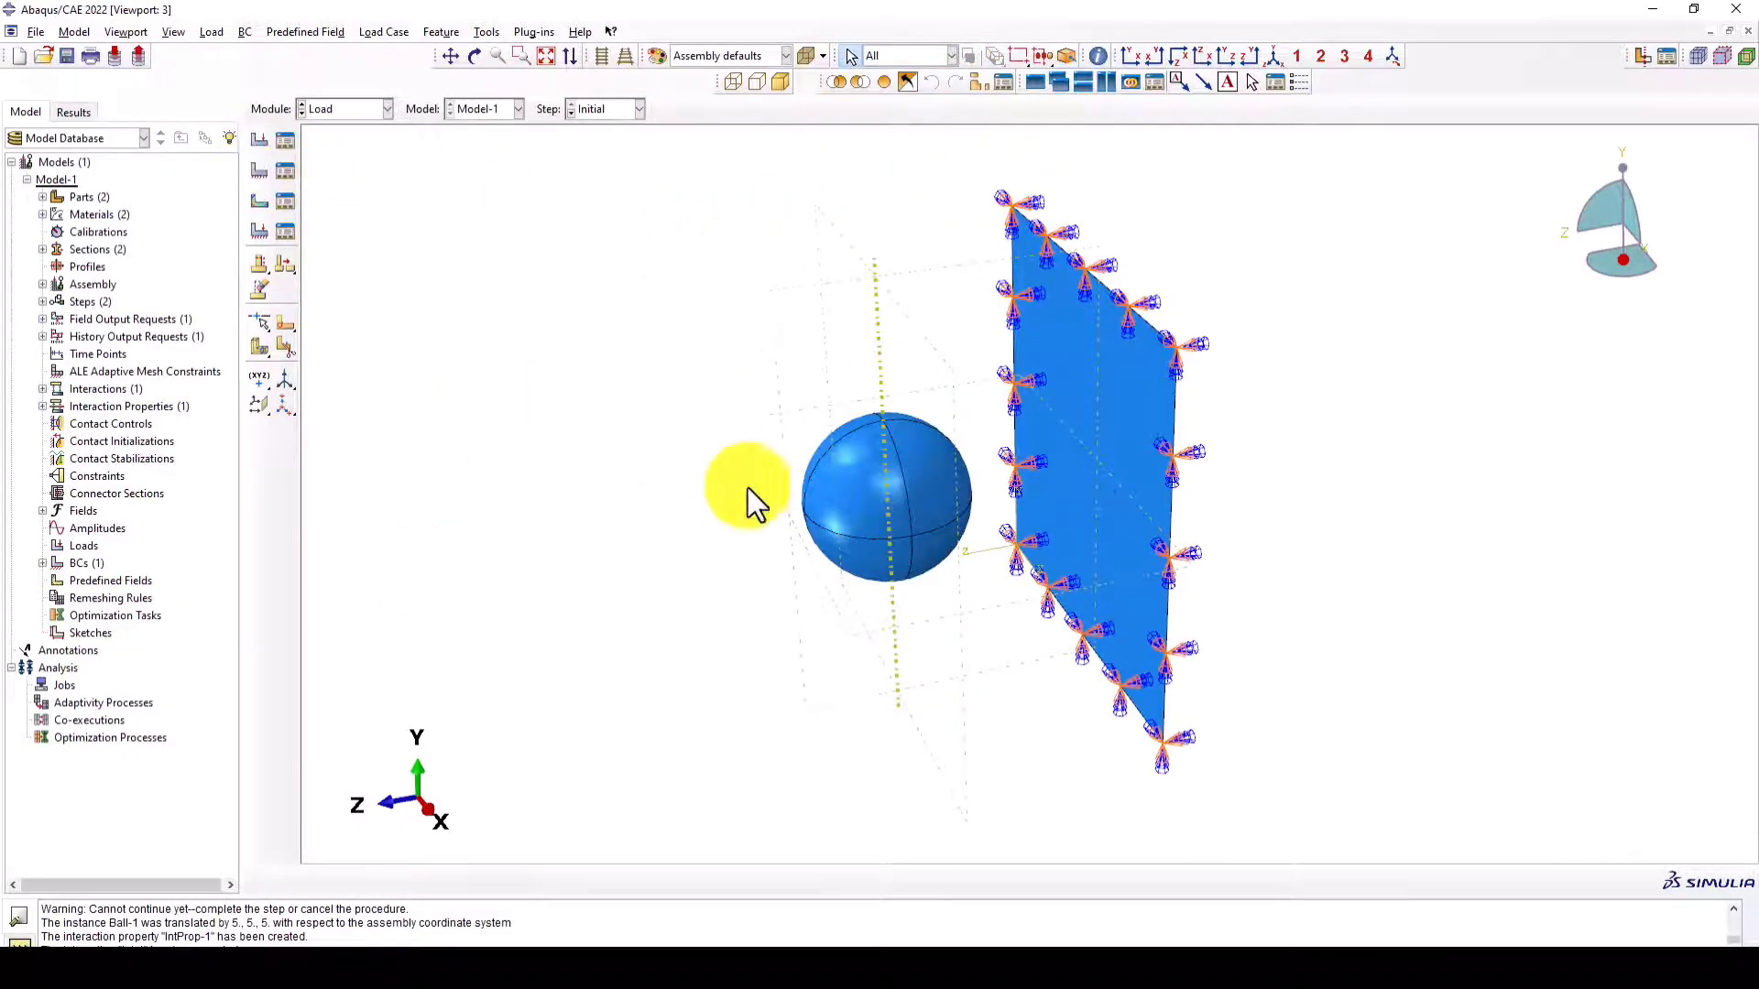
- Create a mechanical Velocity/Angular velocity boundary condition named Velocity in the impact step and assign it to the whole ball
left_click(260, 172)
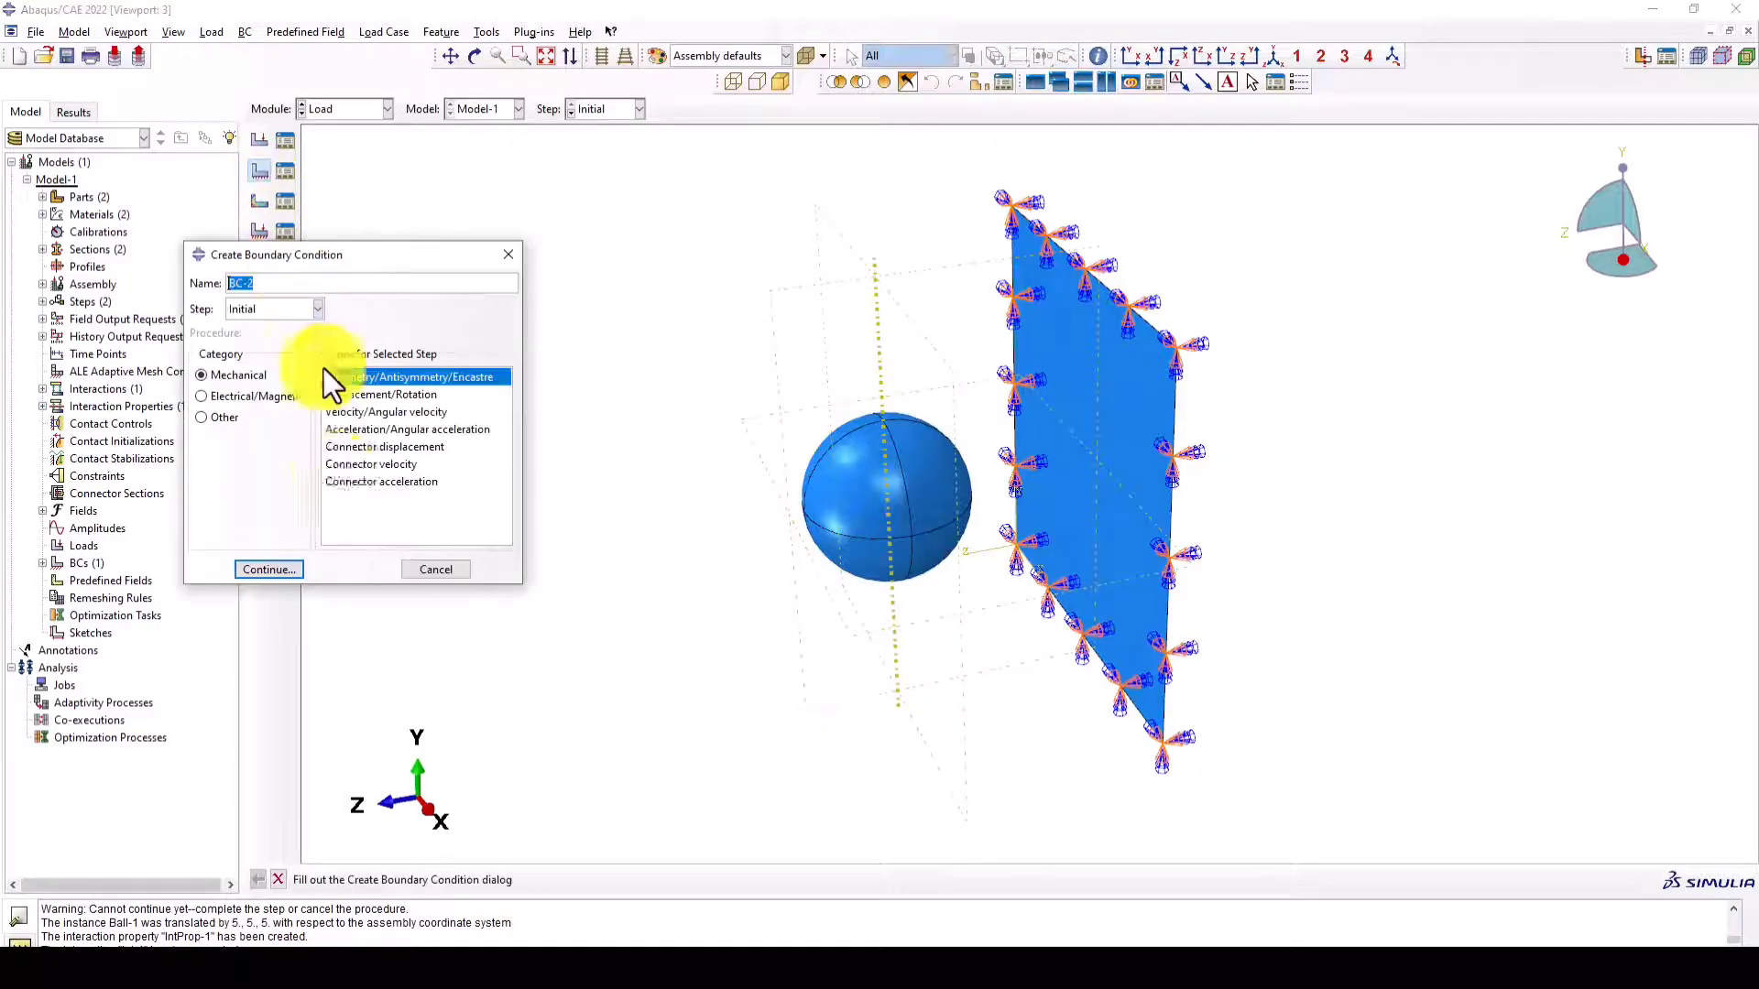
left_click(275, 309)
left_click(240, 337)
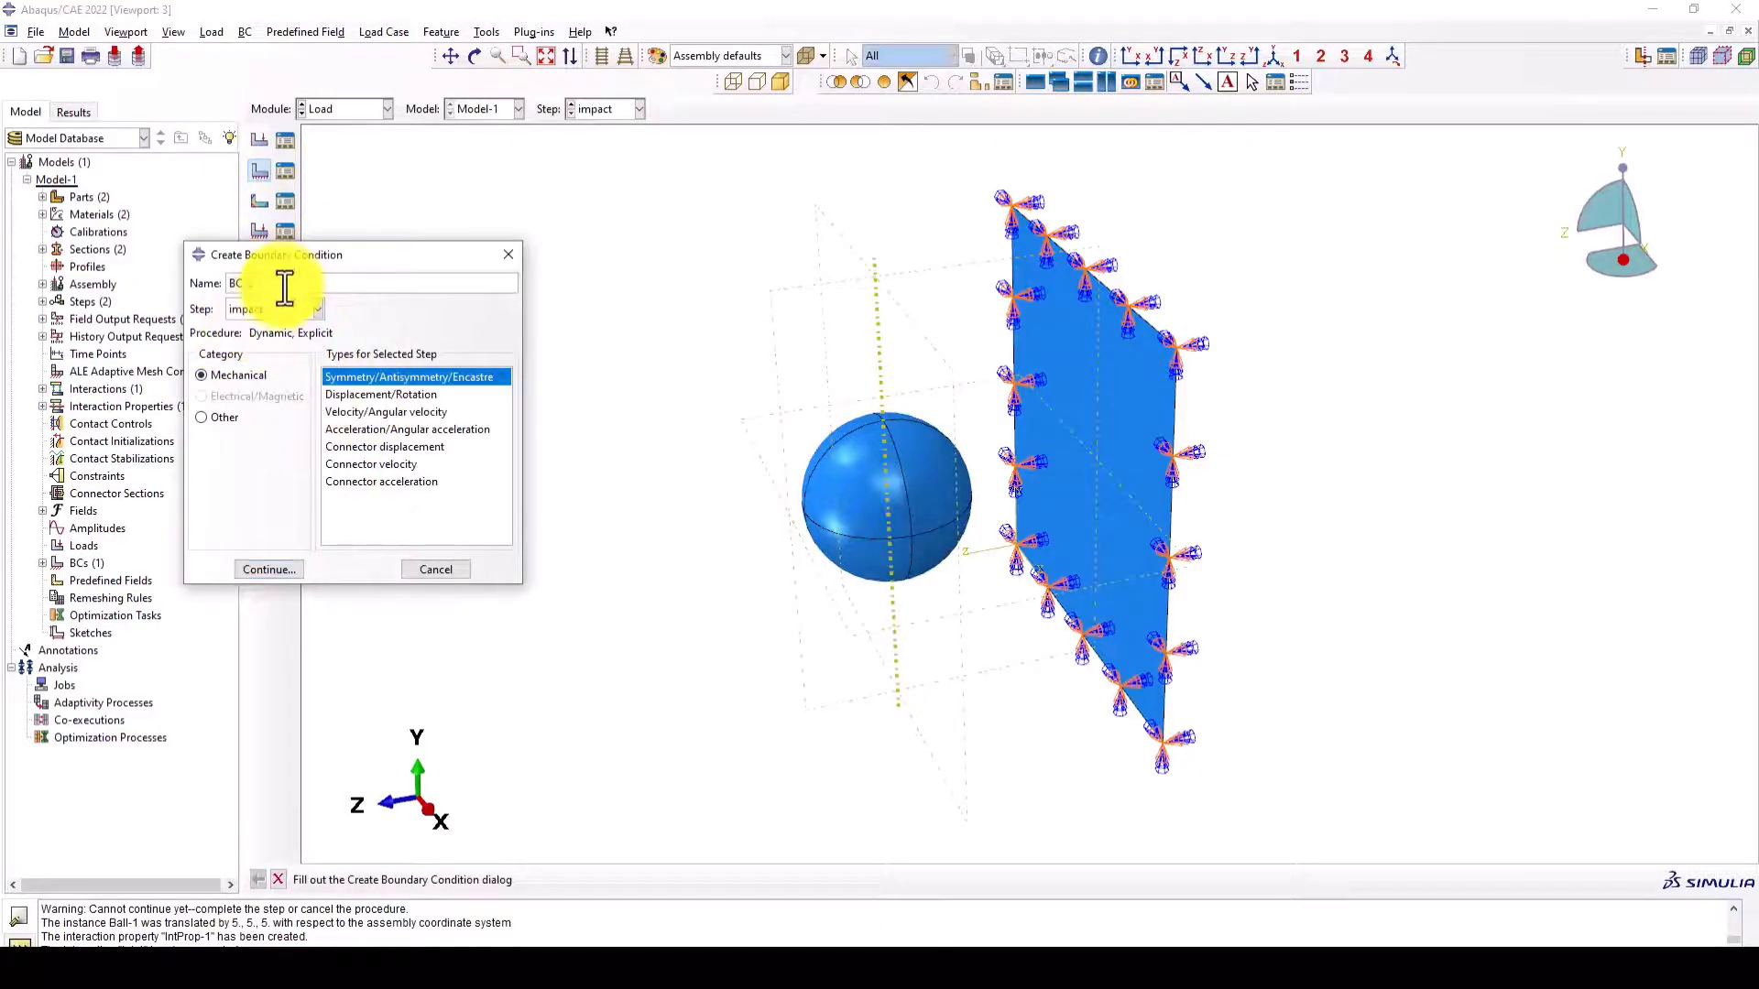
type("V")
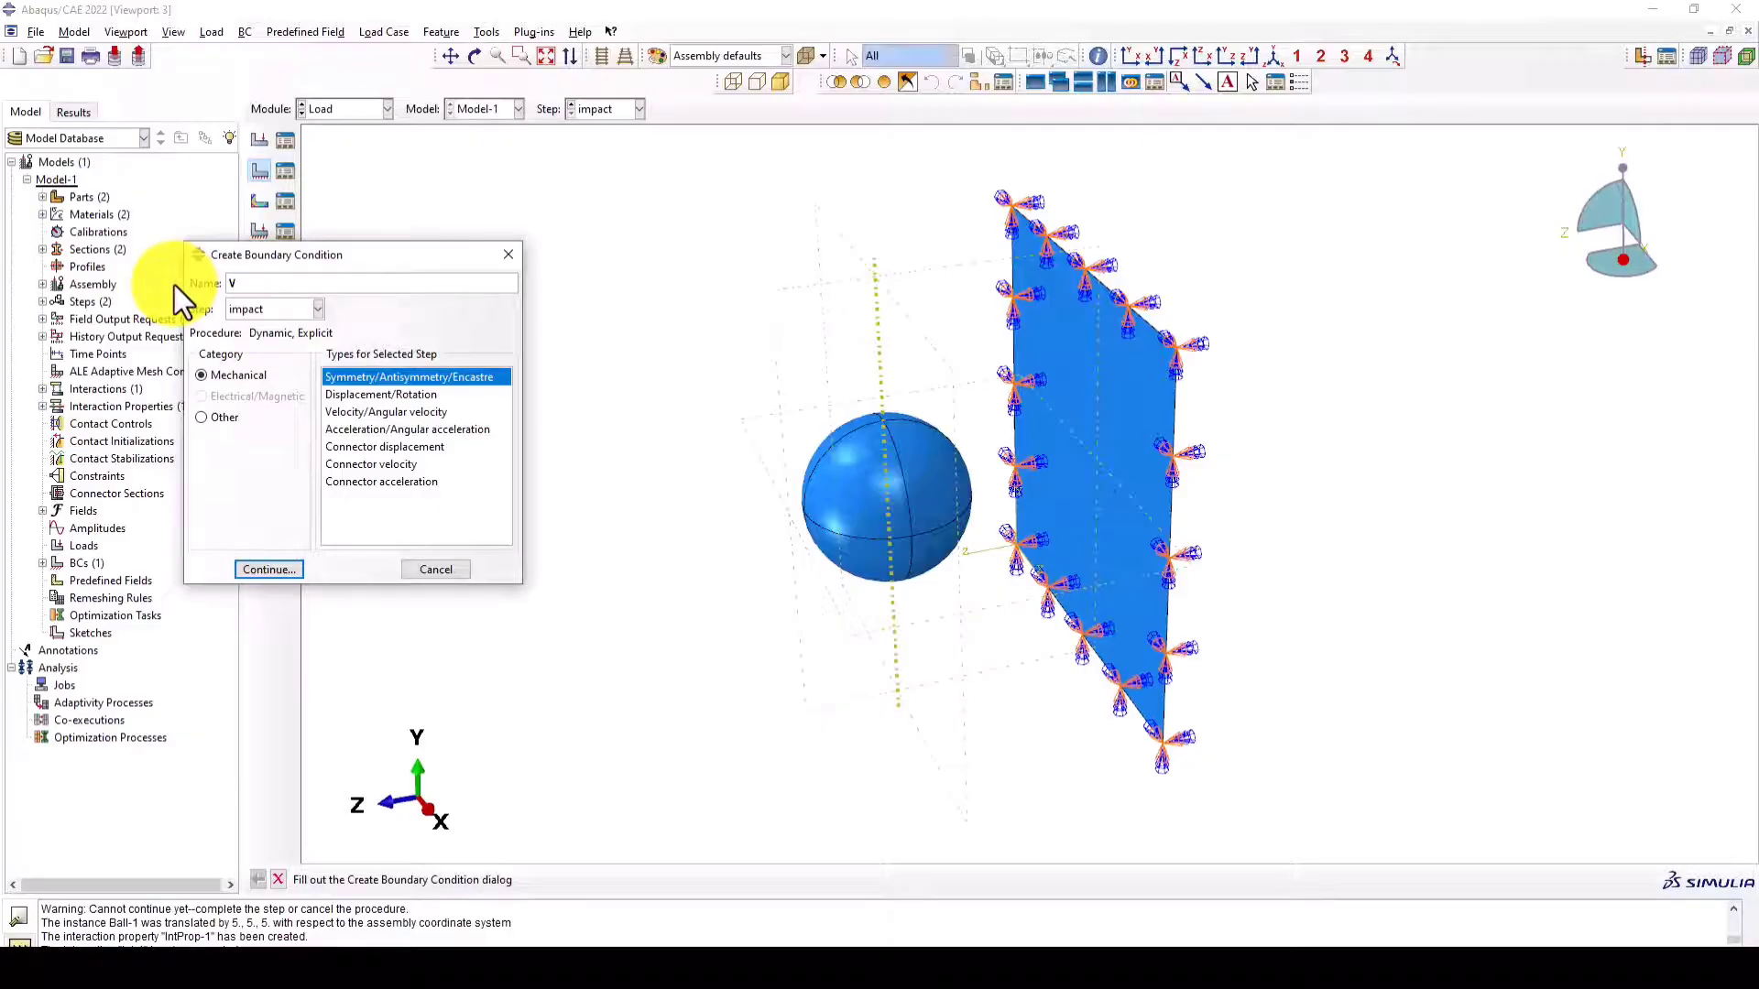
type("elocity")
left_click(381, 413)
left_click(286, 566)
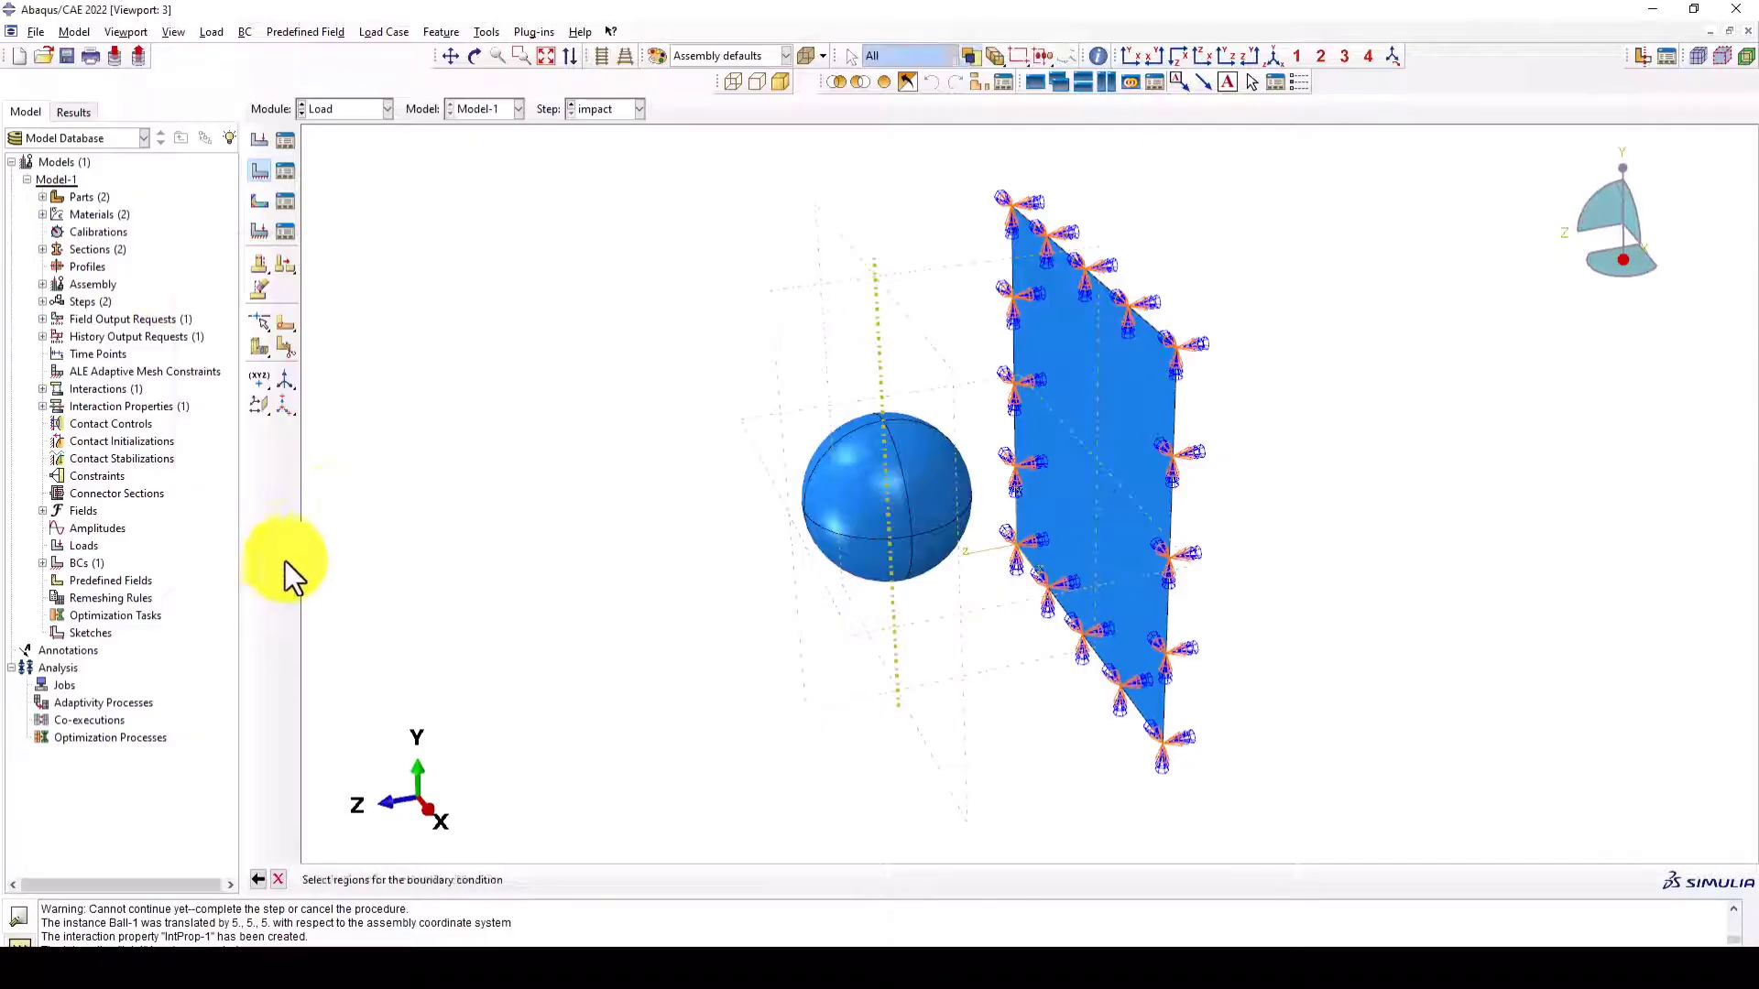
left_click(815, 541)
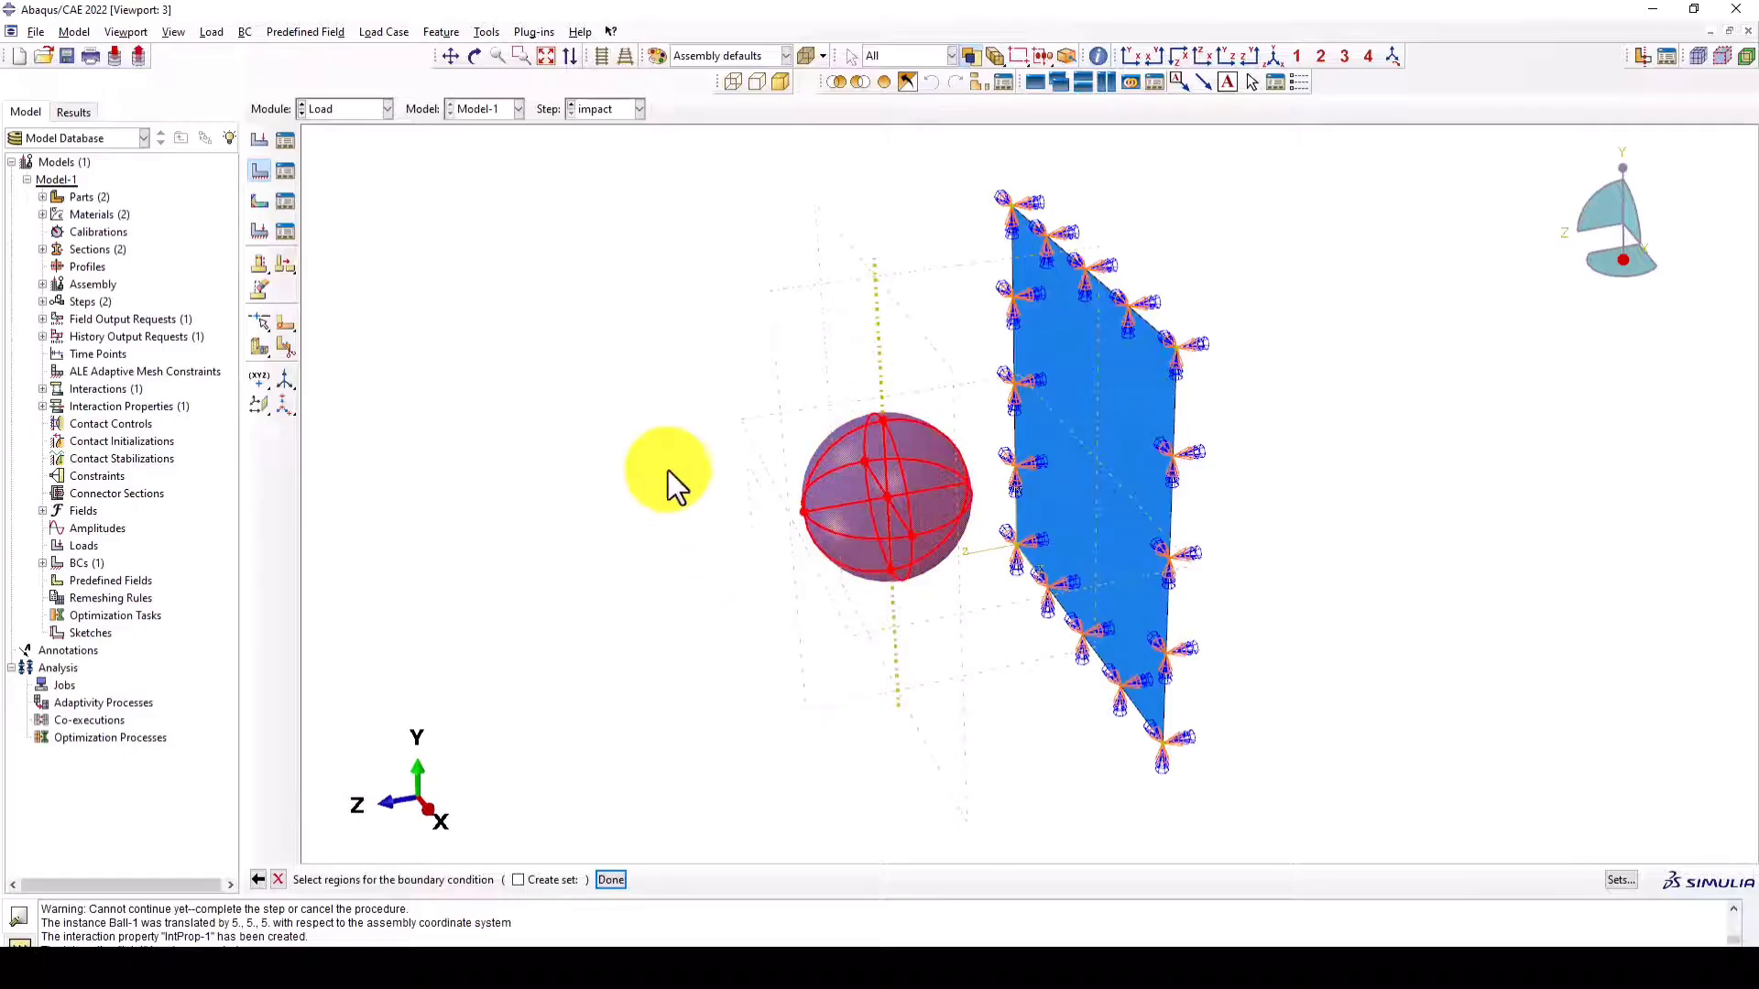
middle_click(584, 404)
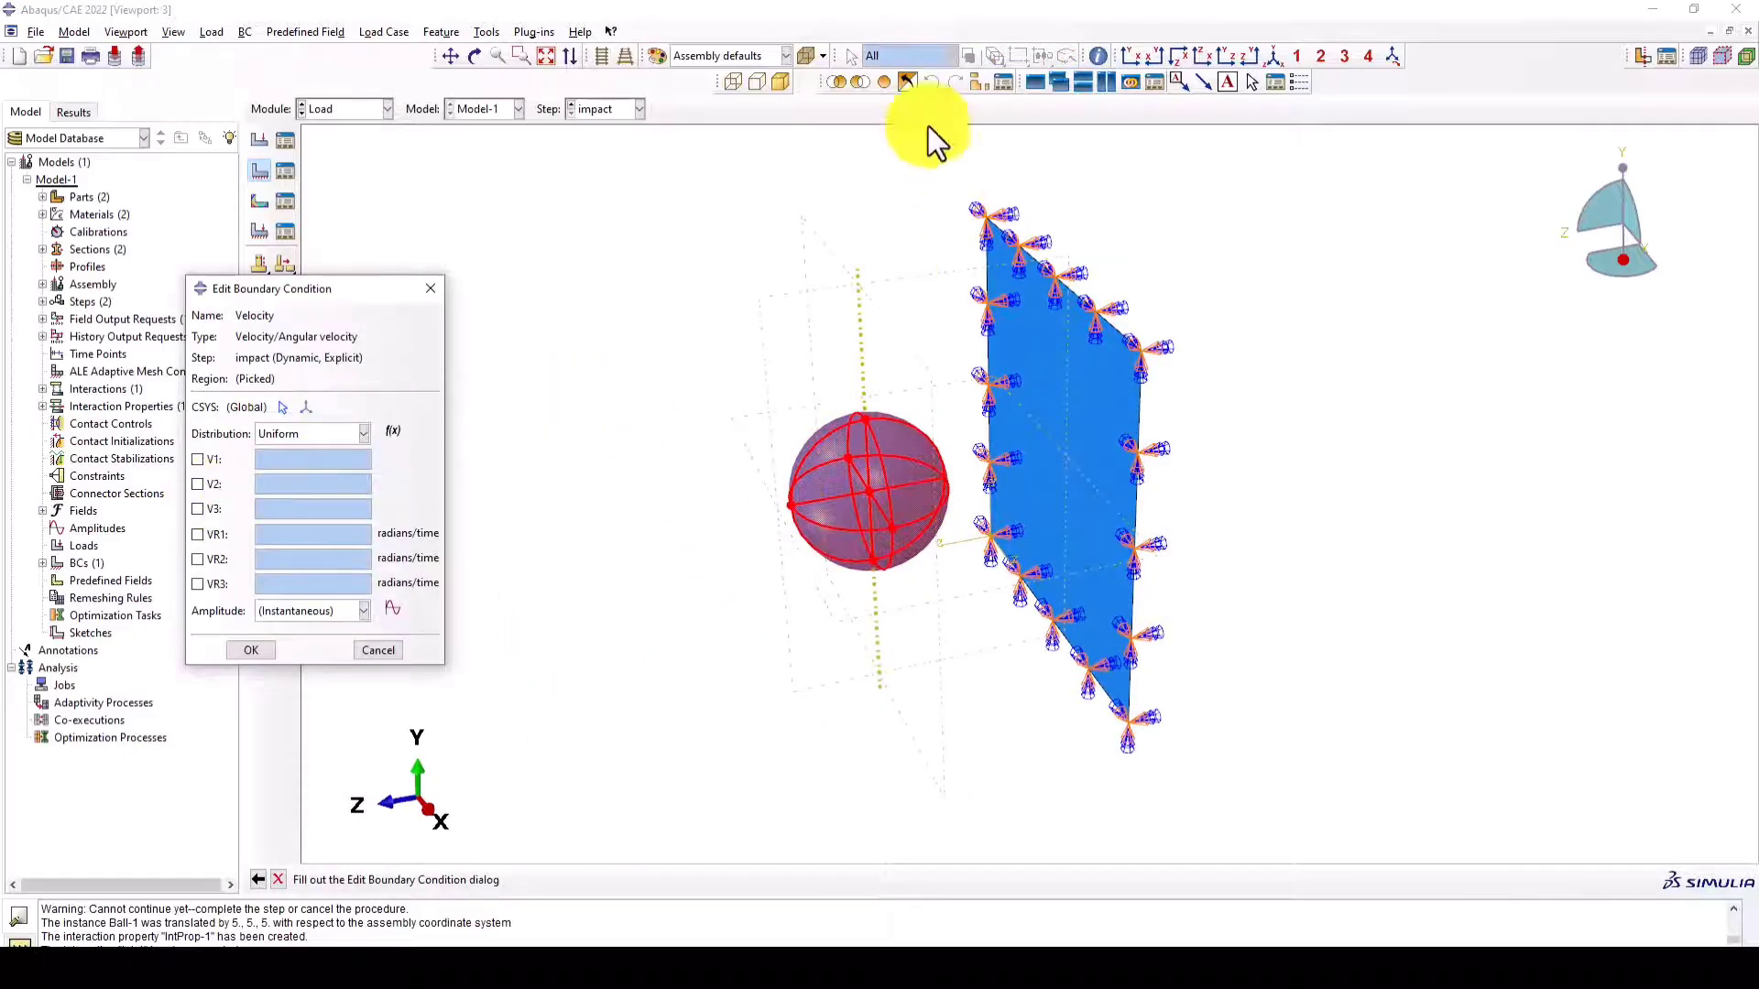
- Set the ball's V3 velocity to -20 and V1, V2, VR1, VR2 and VR3 to 0, and accept the boundary condition
left_click(1273, 56)
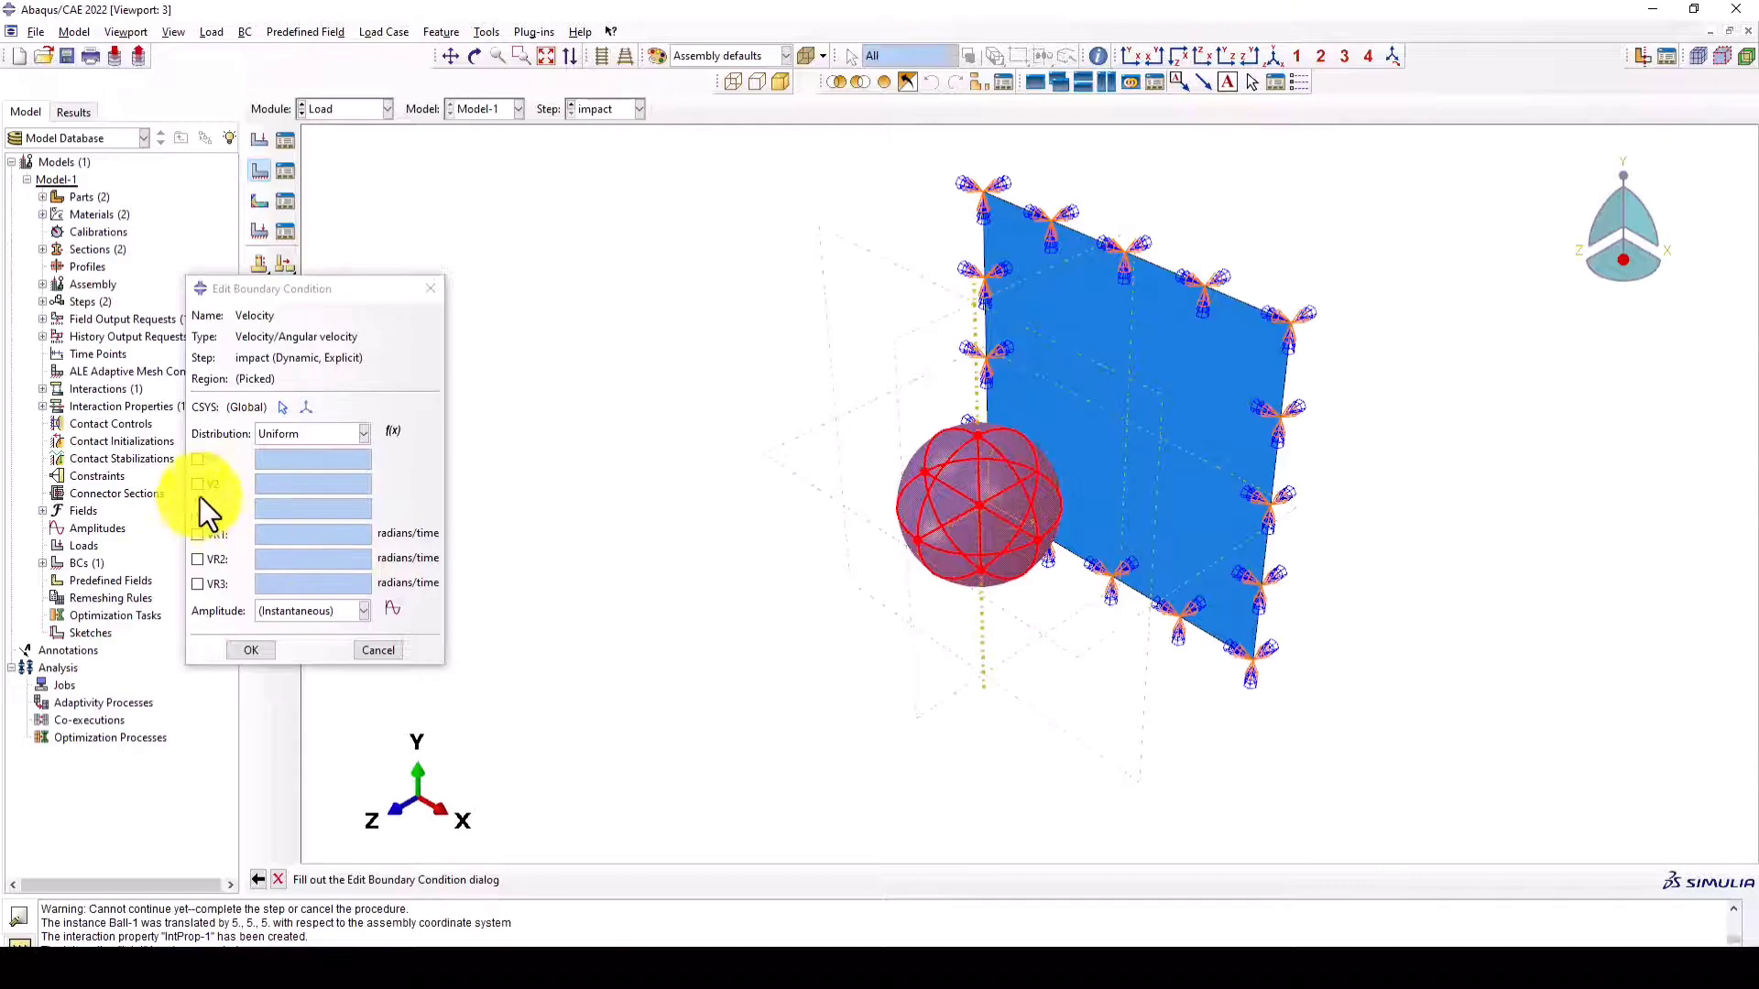
left_click(197, 459)
left_click(197, 484)
left_click(197, 533)
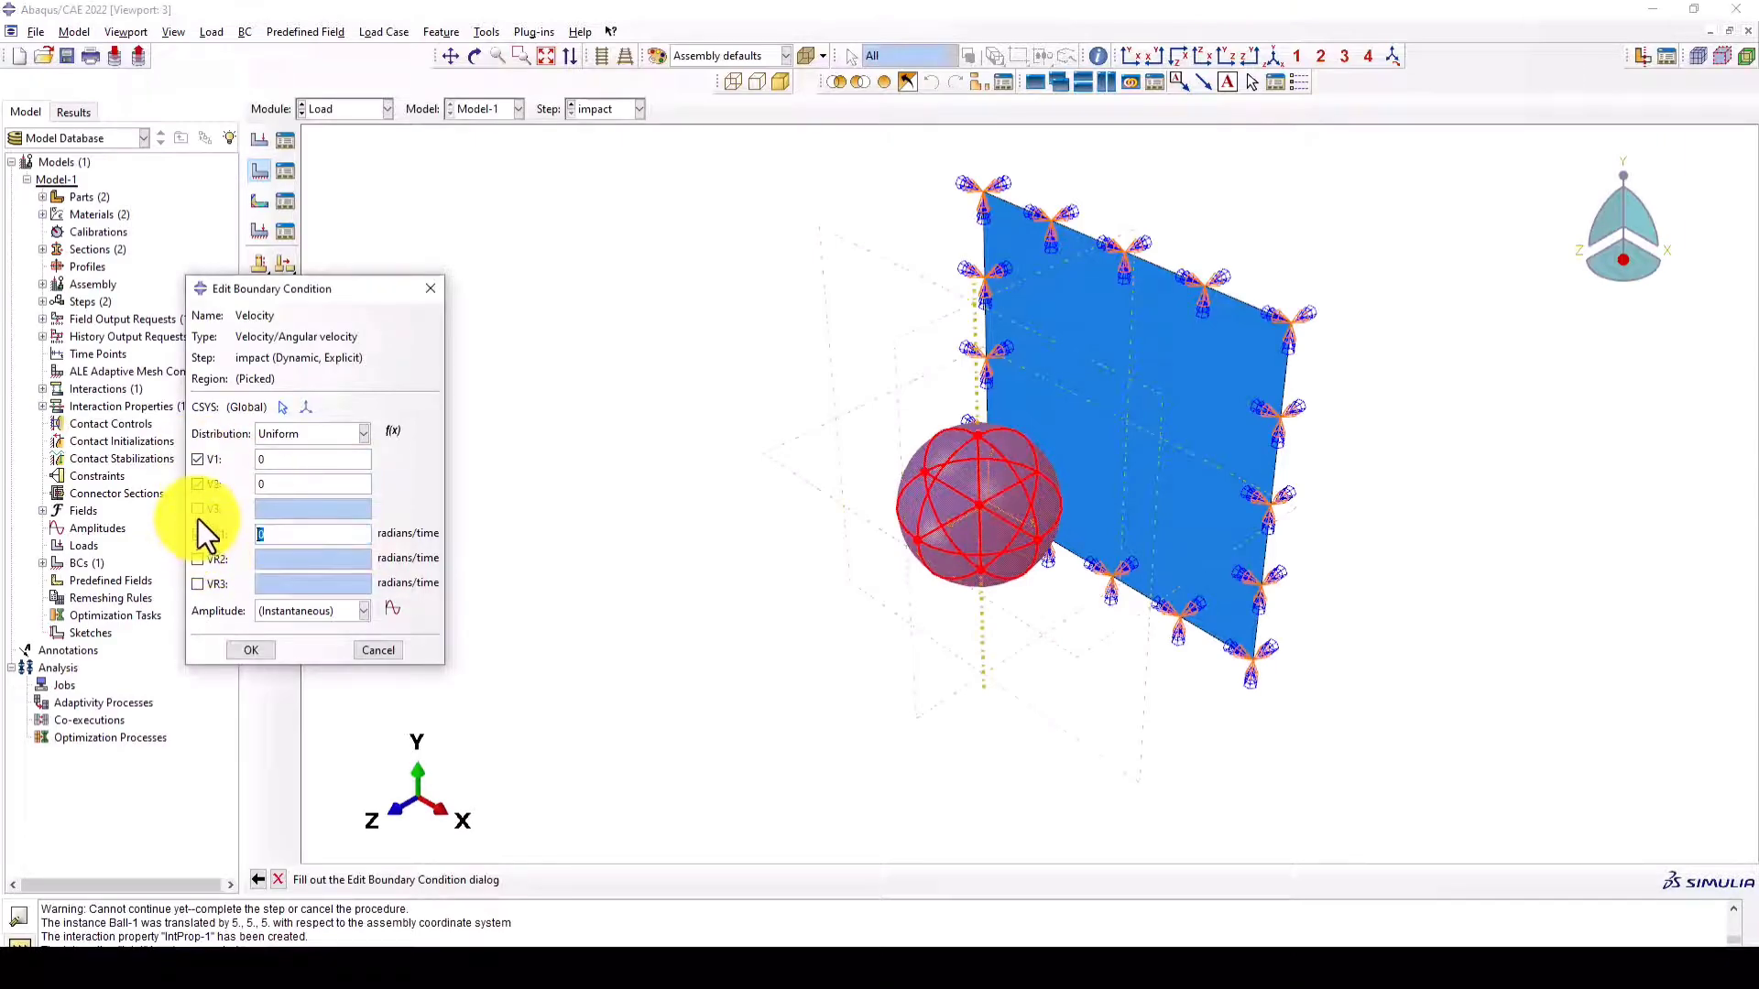
left_click(197, 558)
left_click(197, 583)
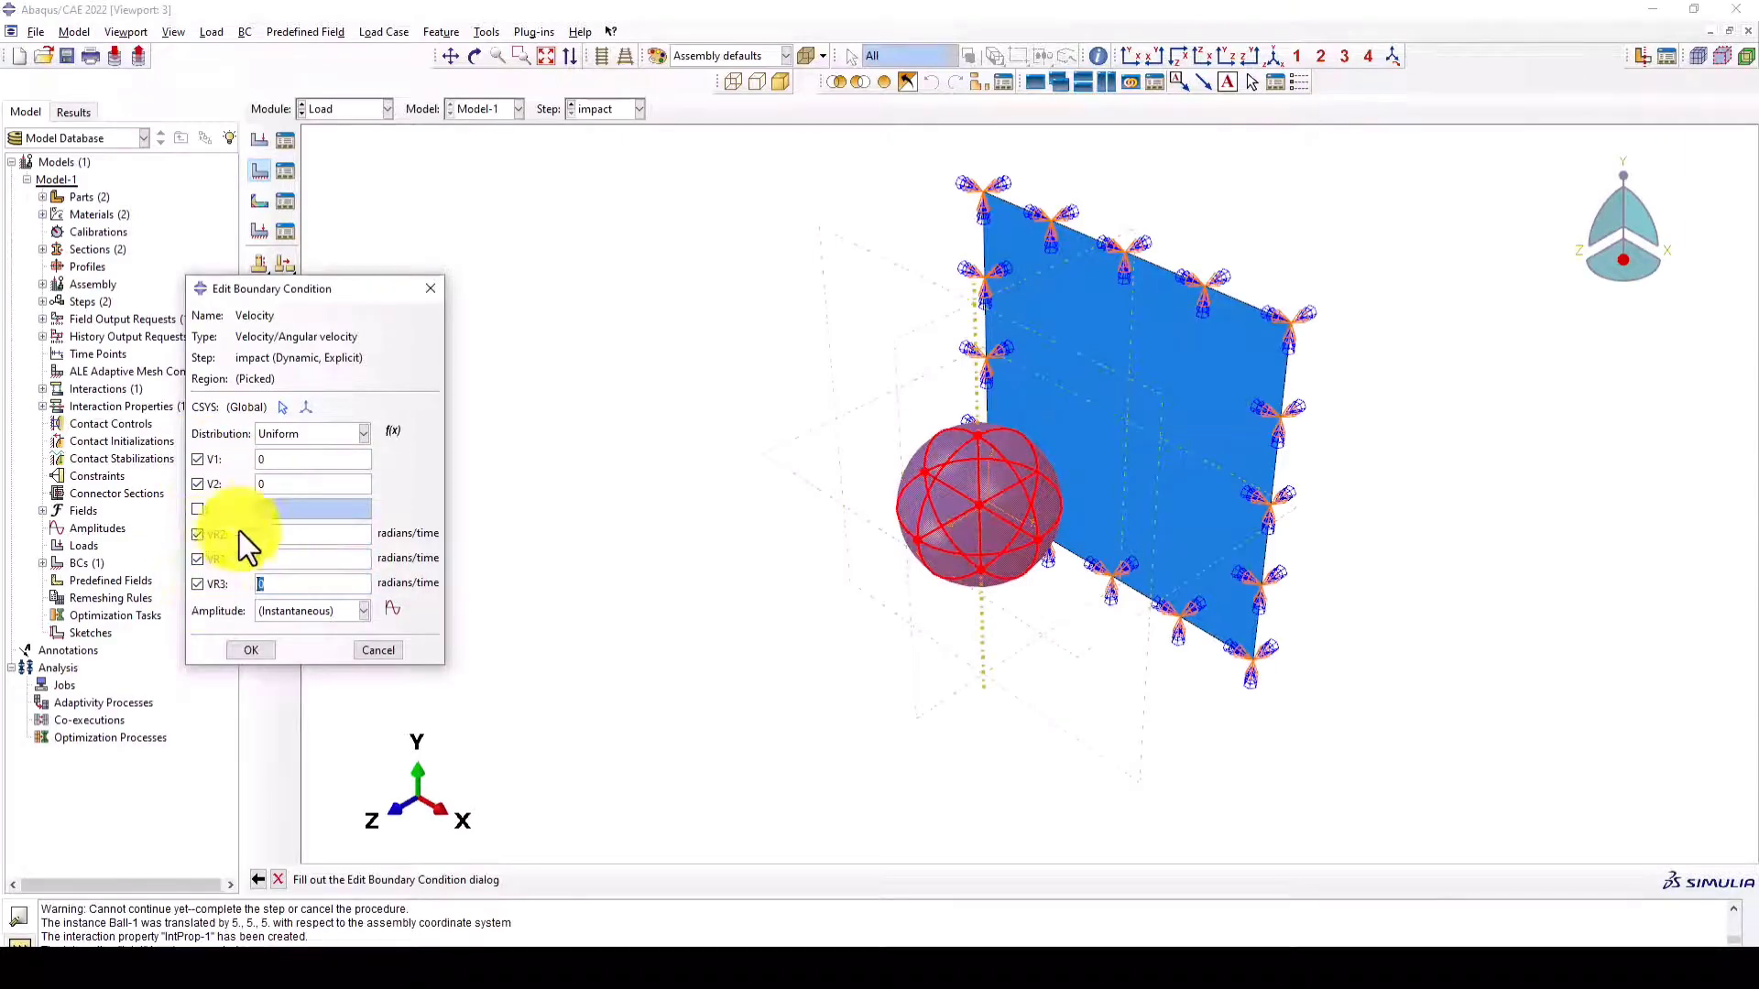
left_click(197, 508)
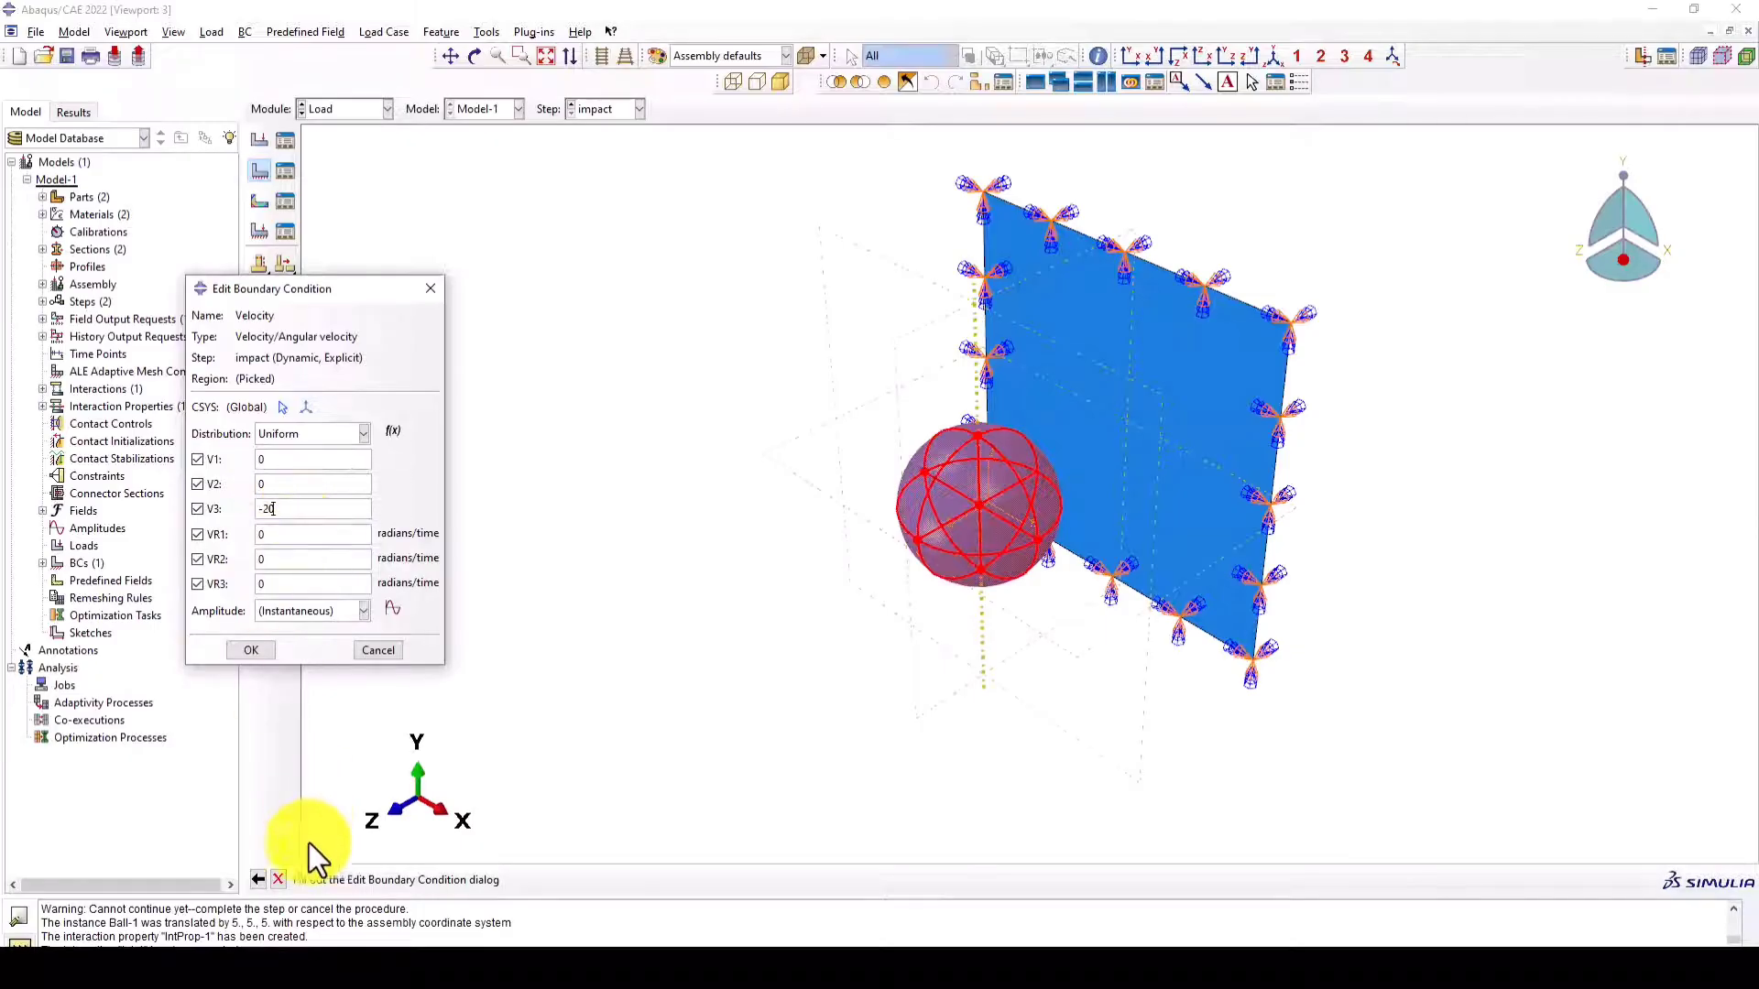
left_click(247, 650)
left_click_drag(995, 557, 905, 450, "ctrl+alt")
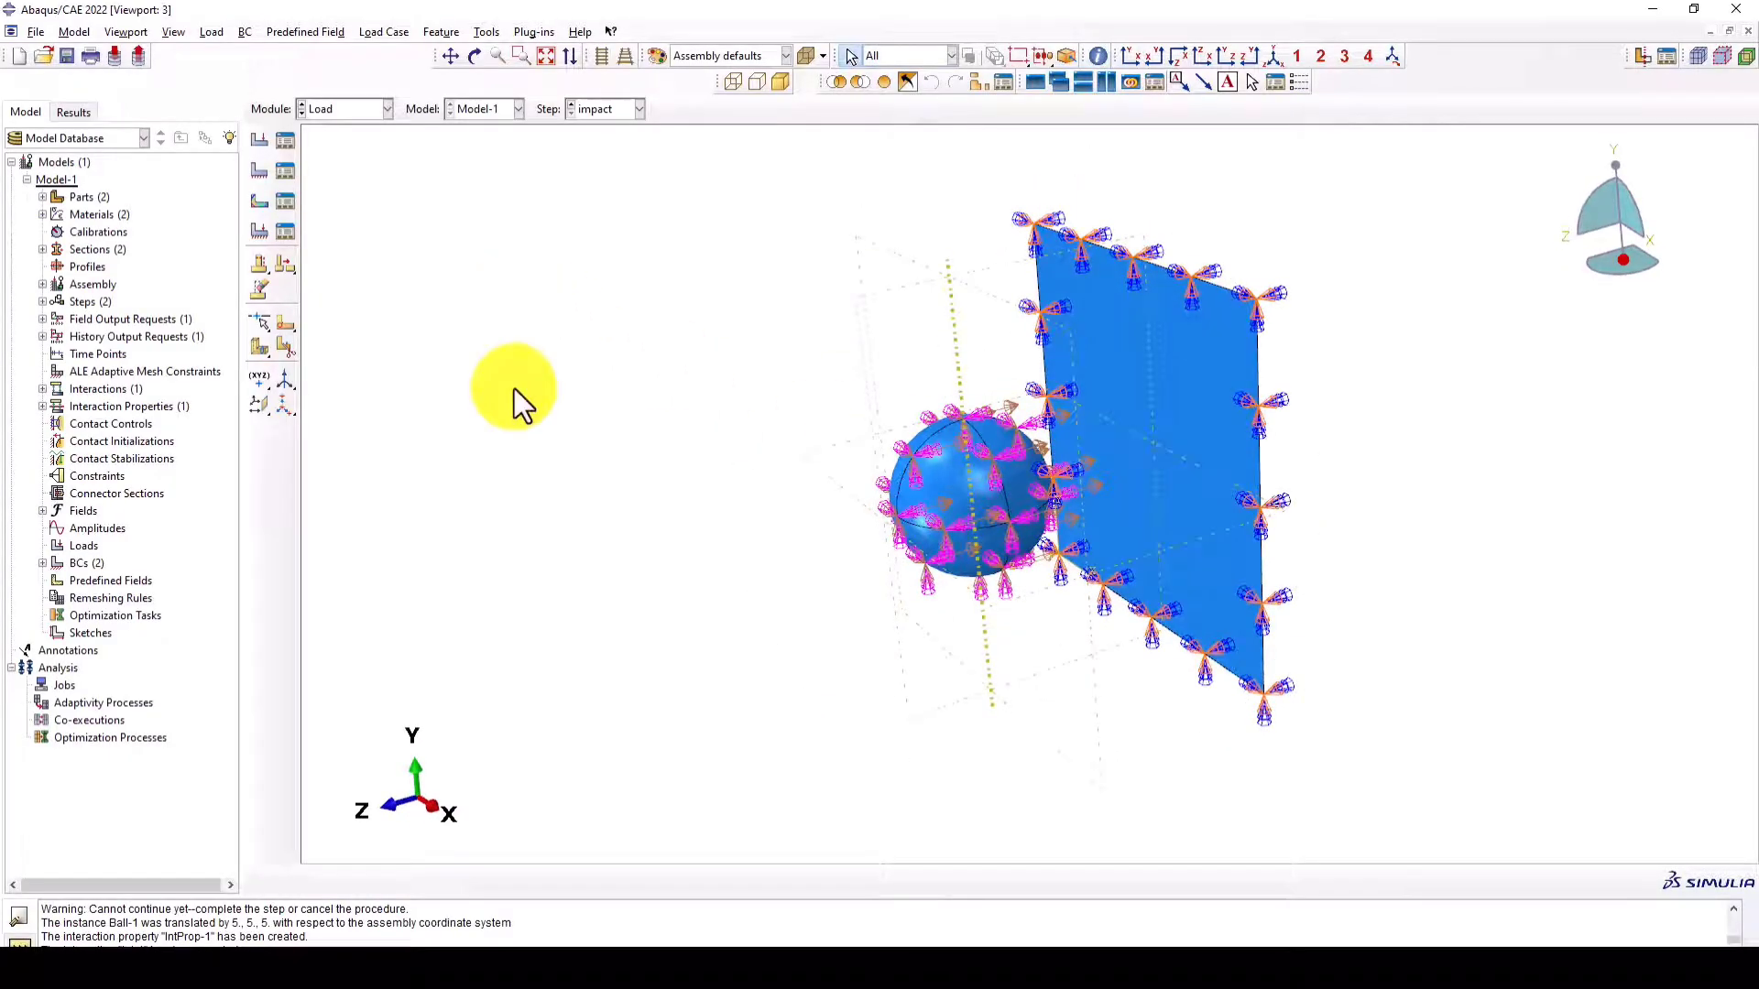
- Switch to the Mesh module and seed the Plate part with an approximate global size of 0.1
left_click(324, 112)
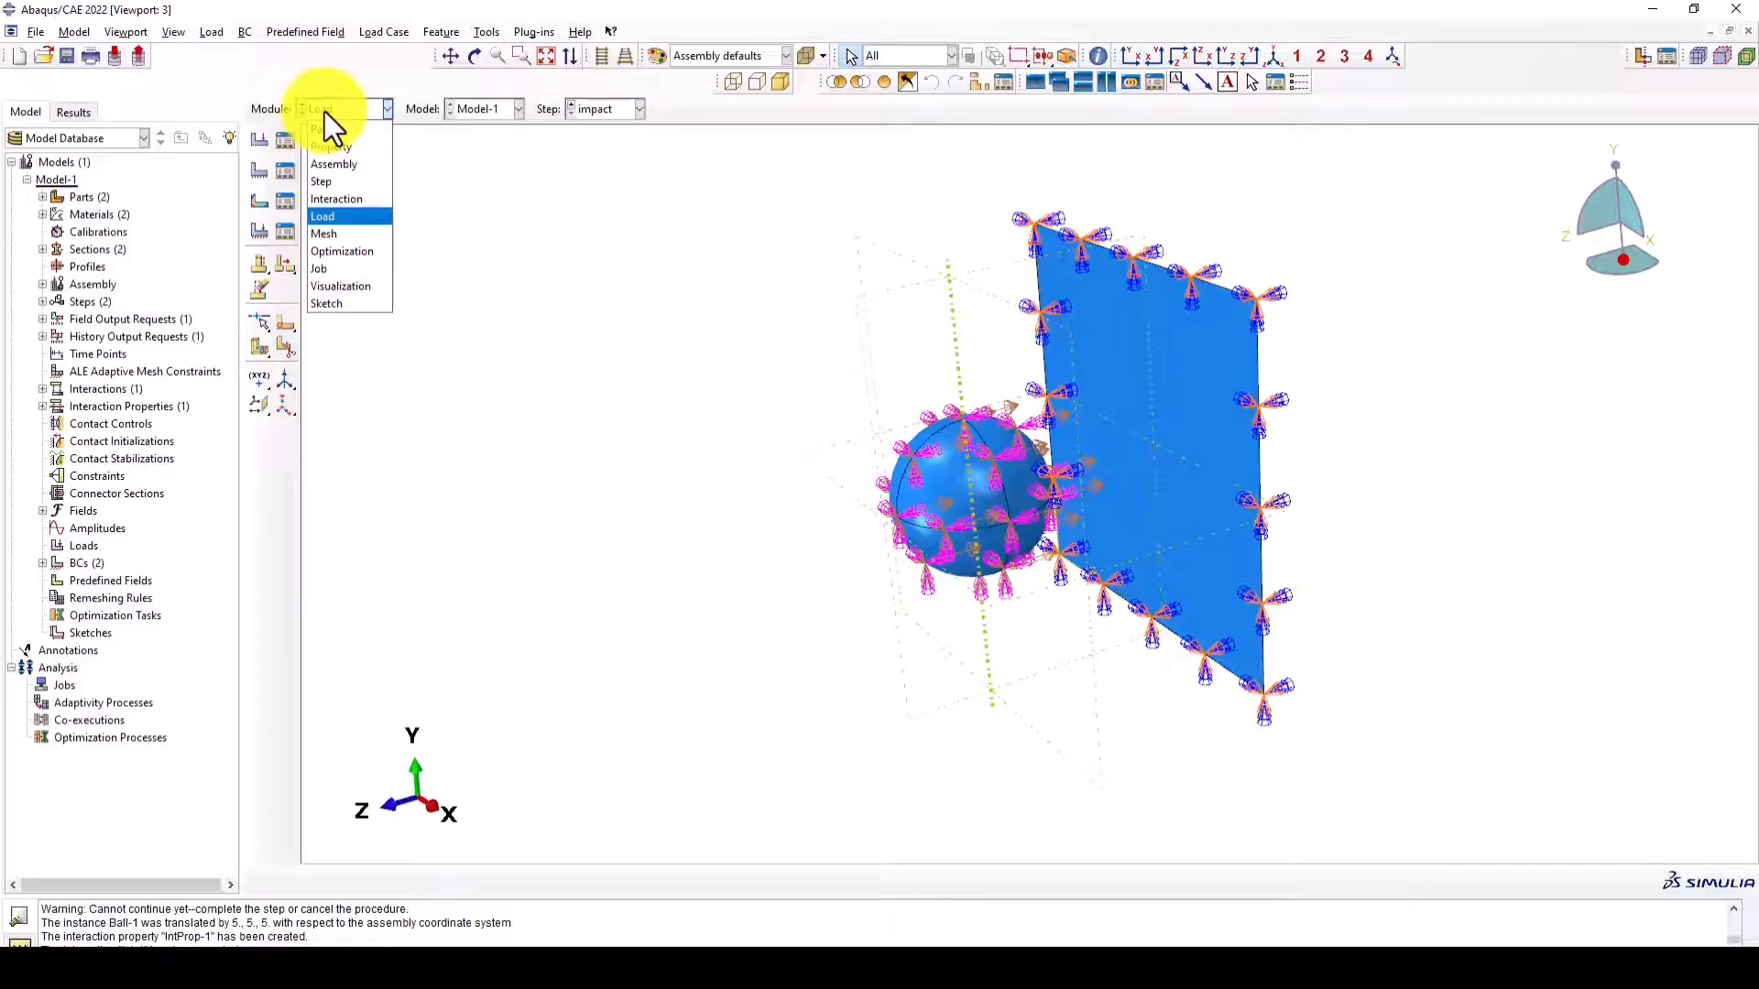
left_click(328, 234)
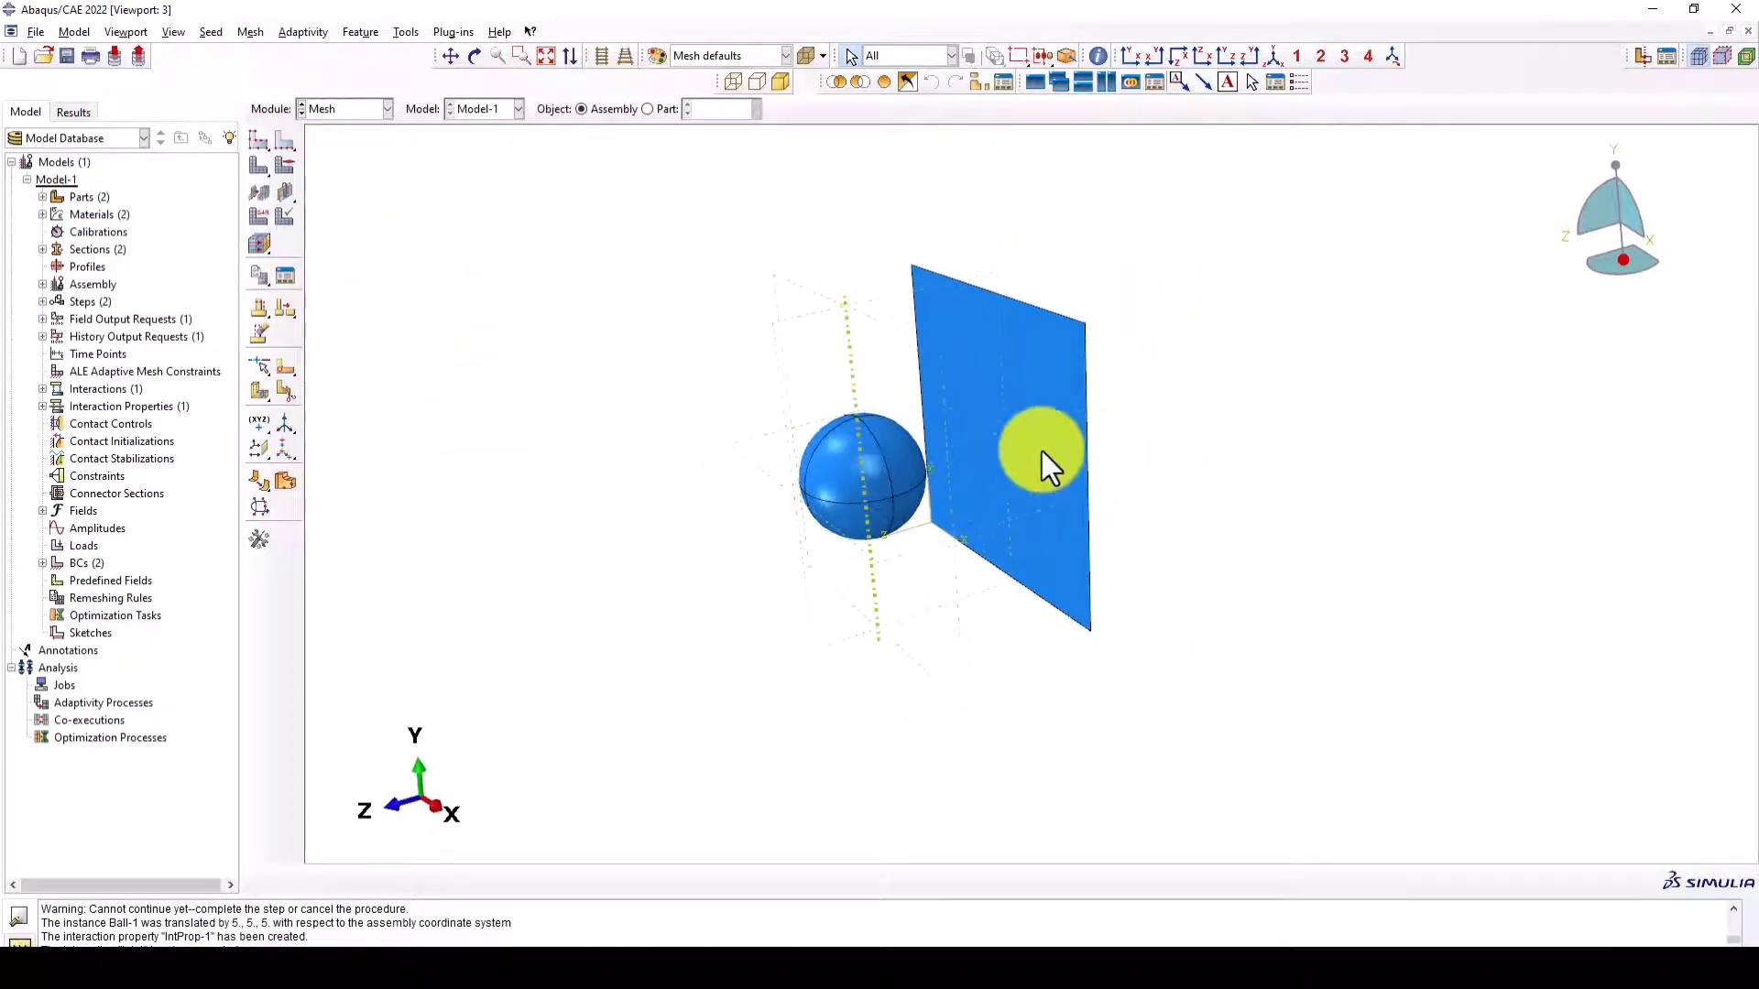
left_click(648, 109)
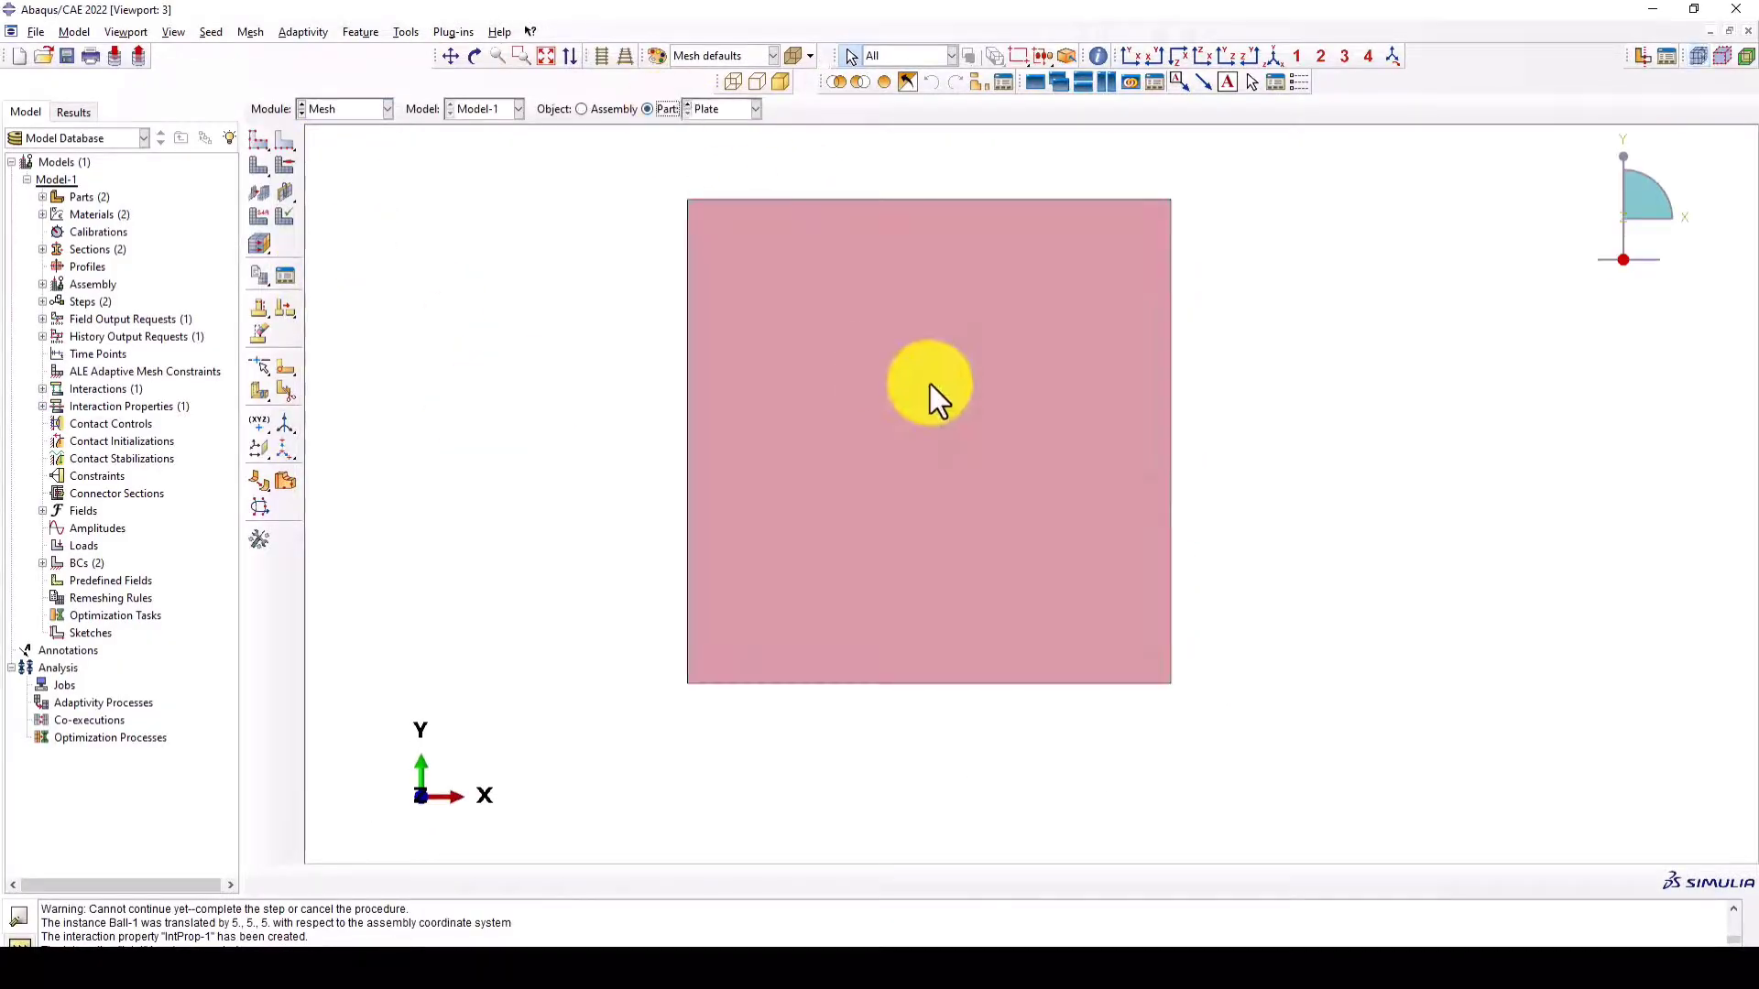
left_click(260, 139)
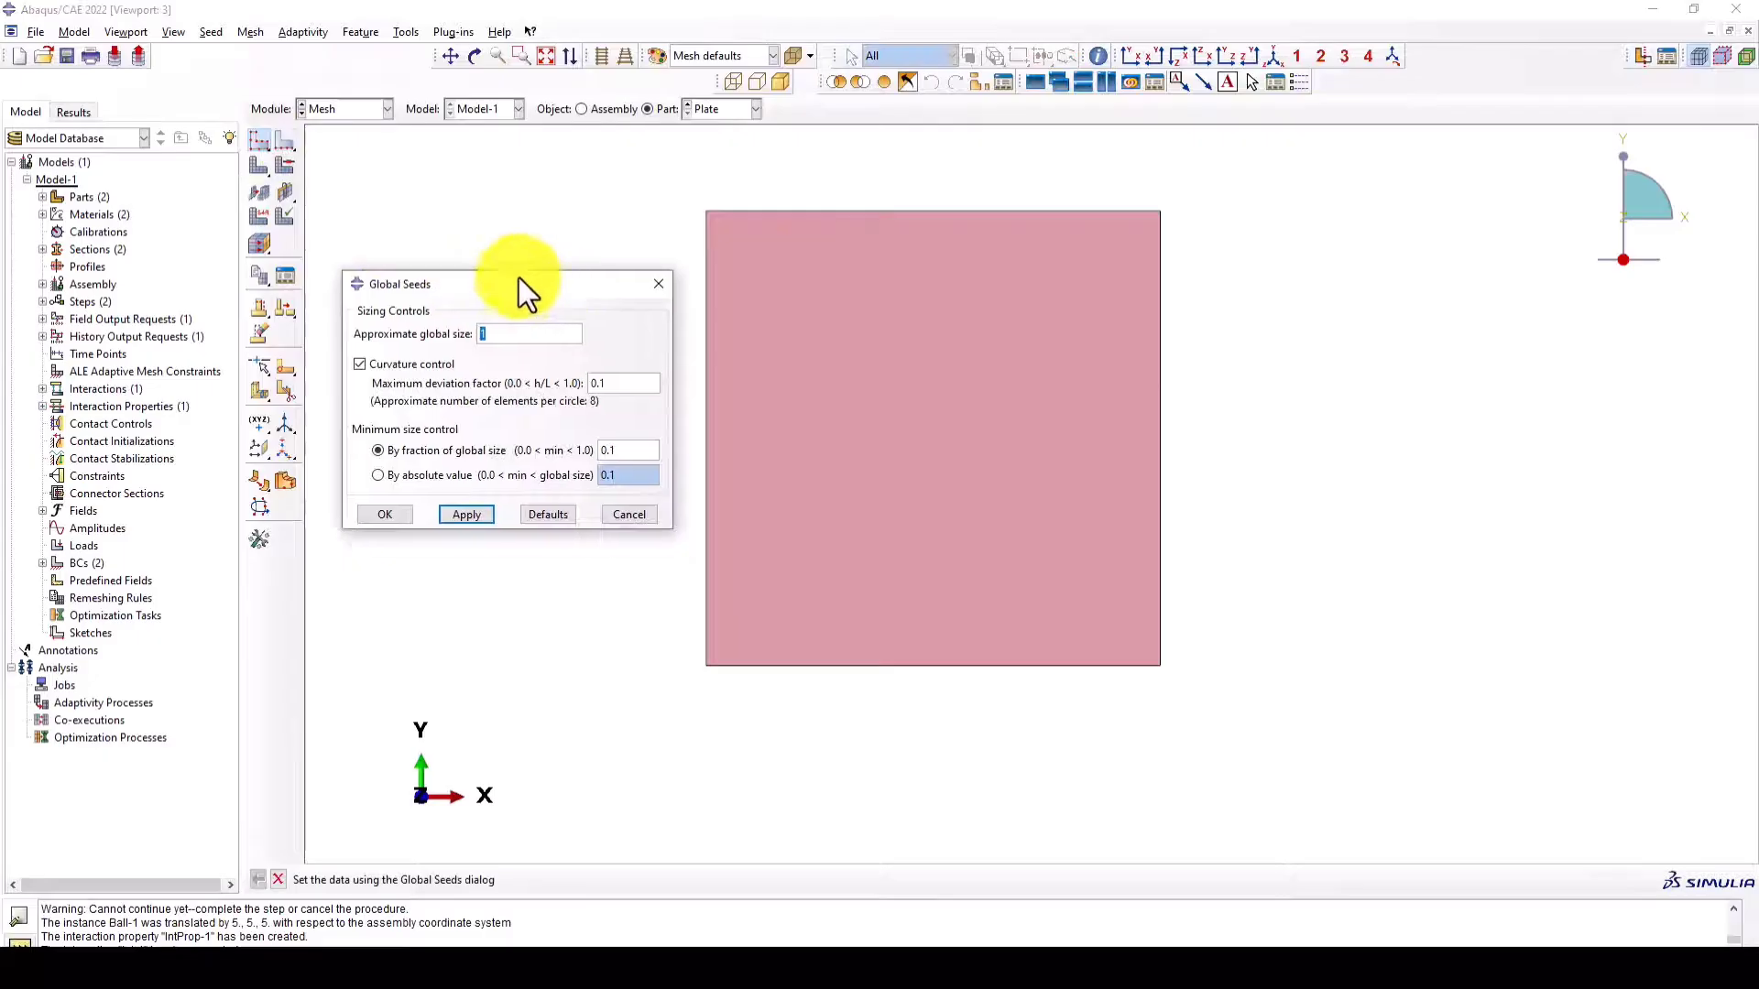
type("0.05")
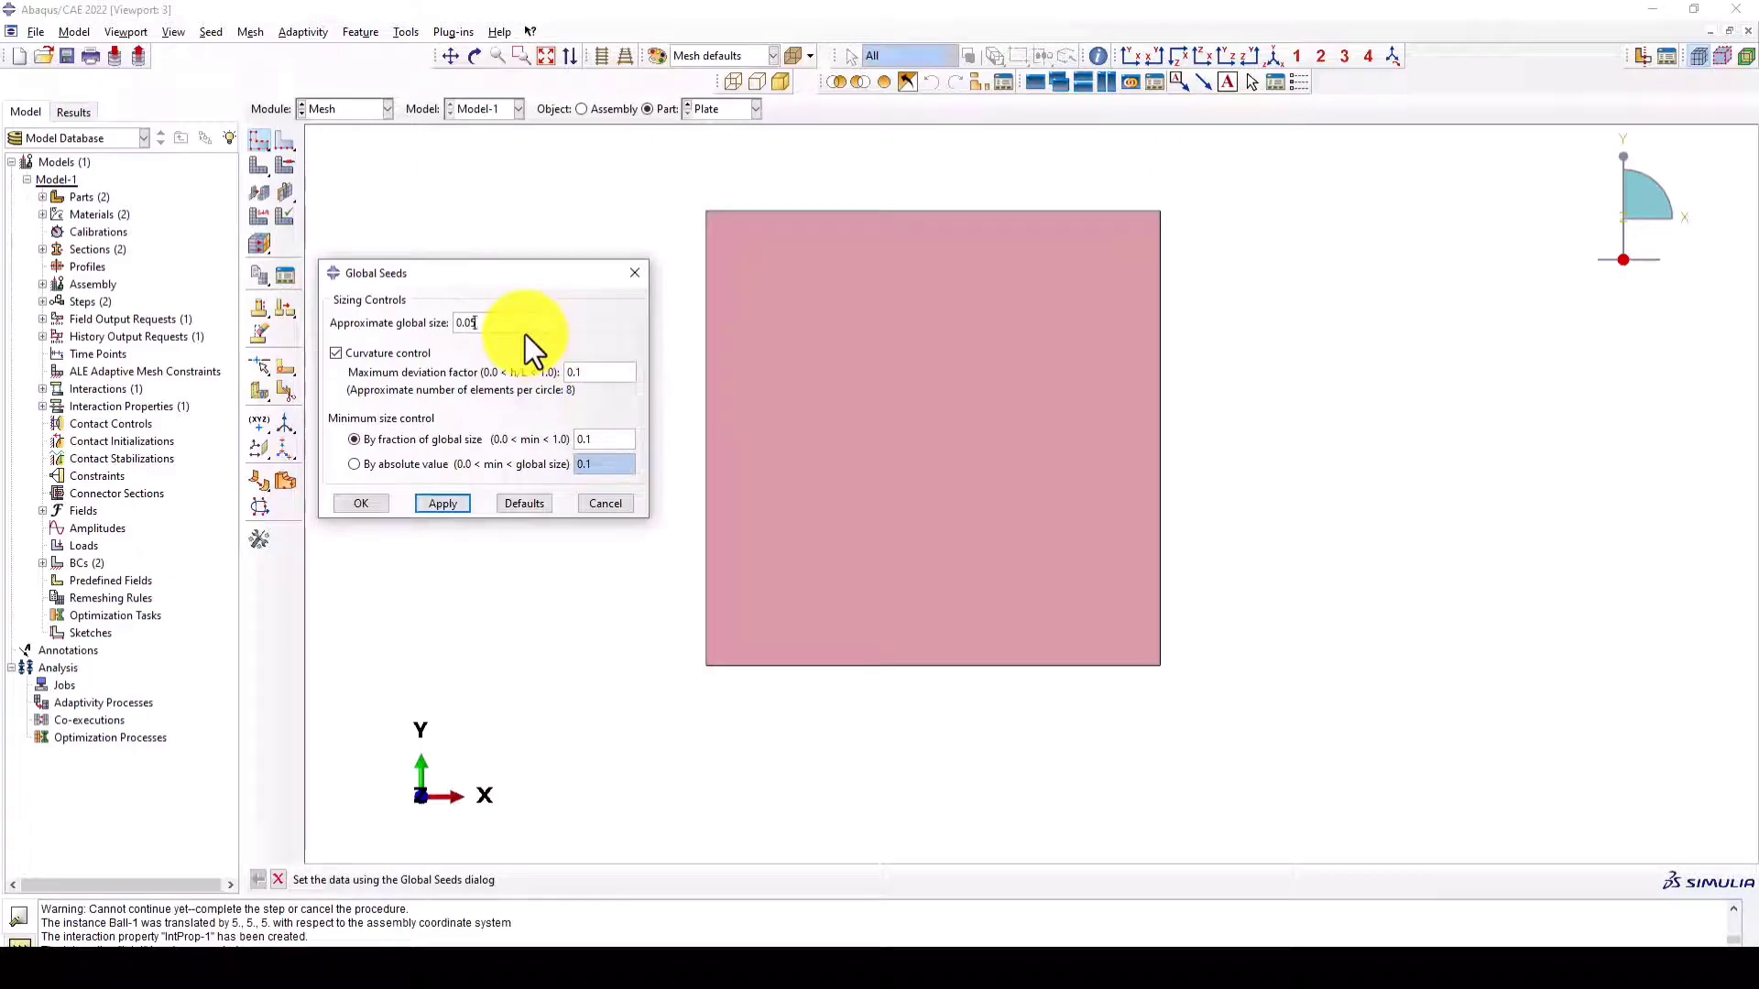
left_click(442, 503)
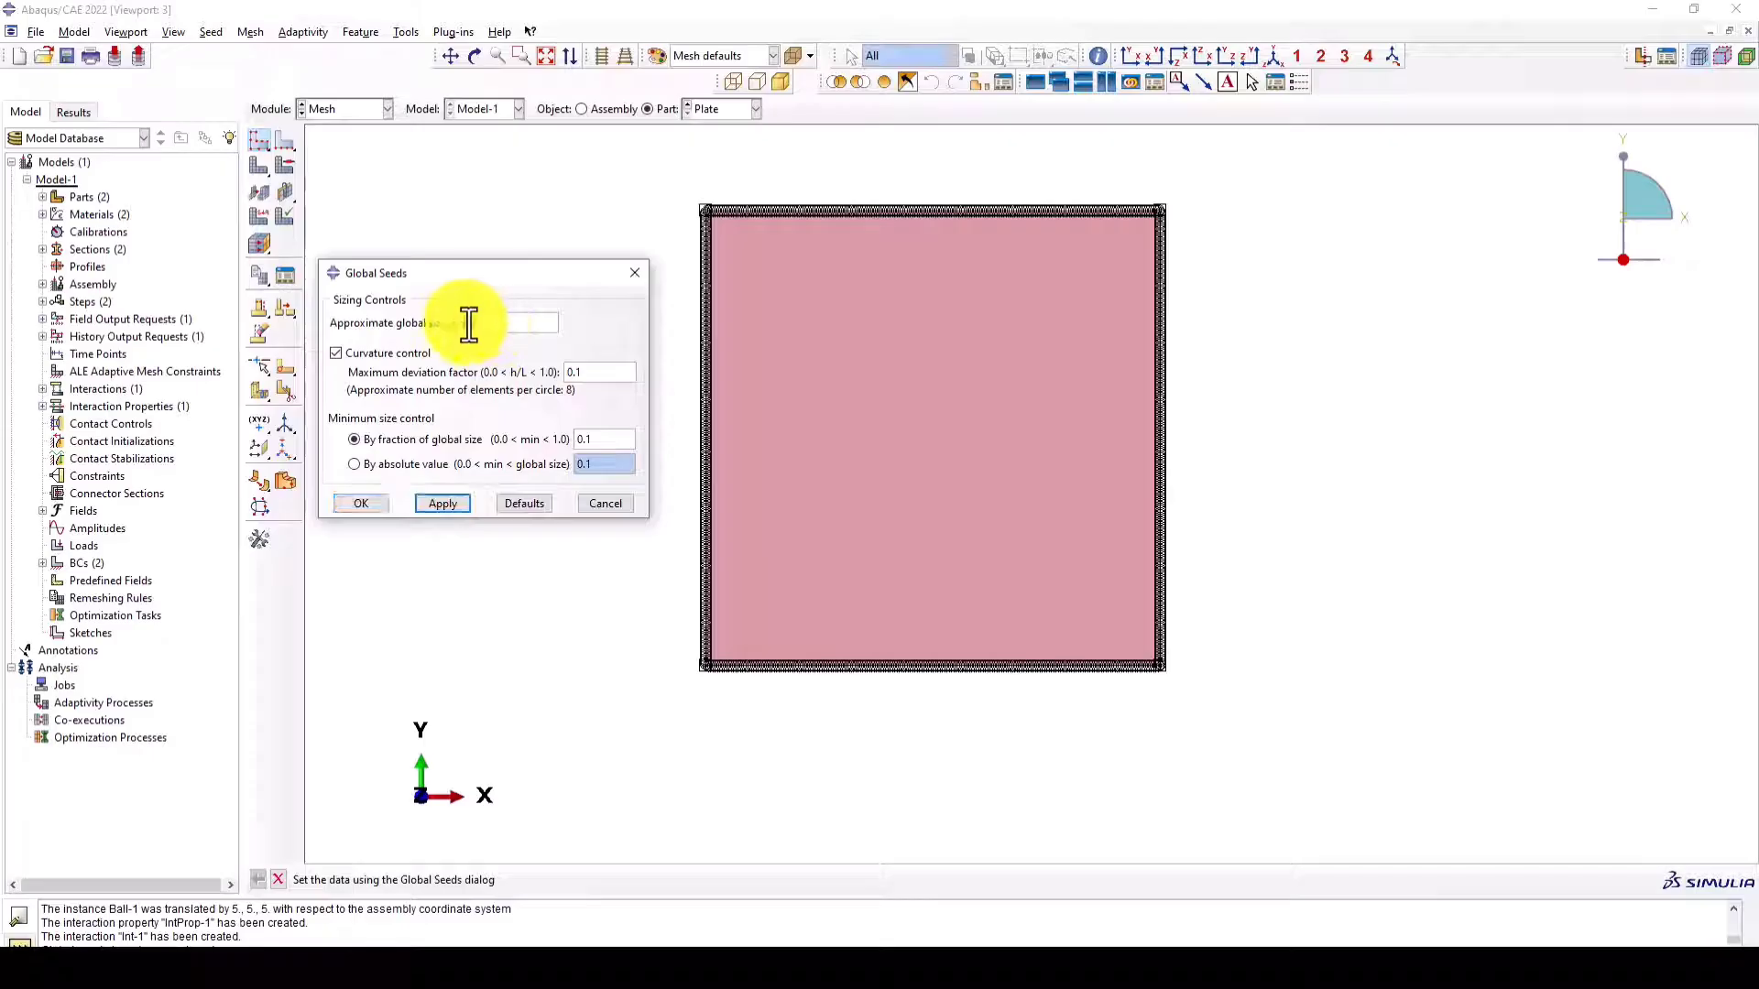
left_click(438, 502)
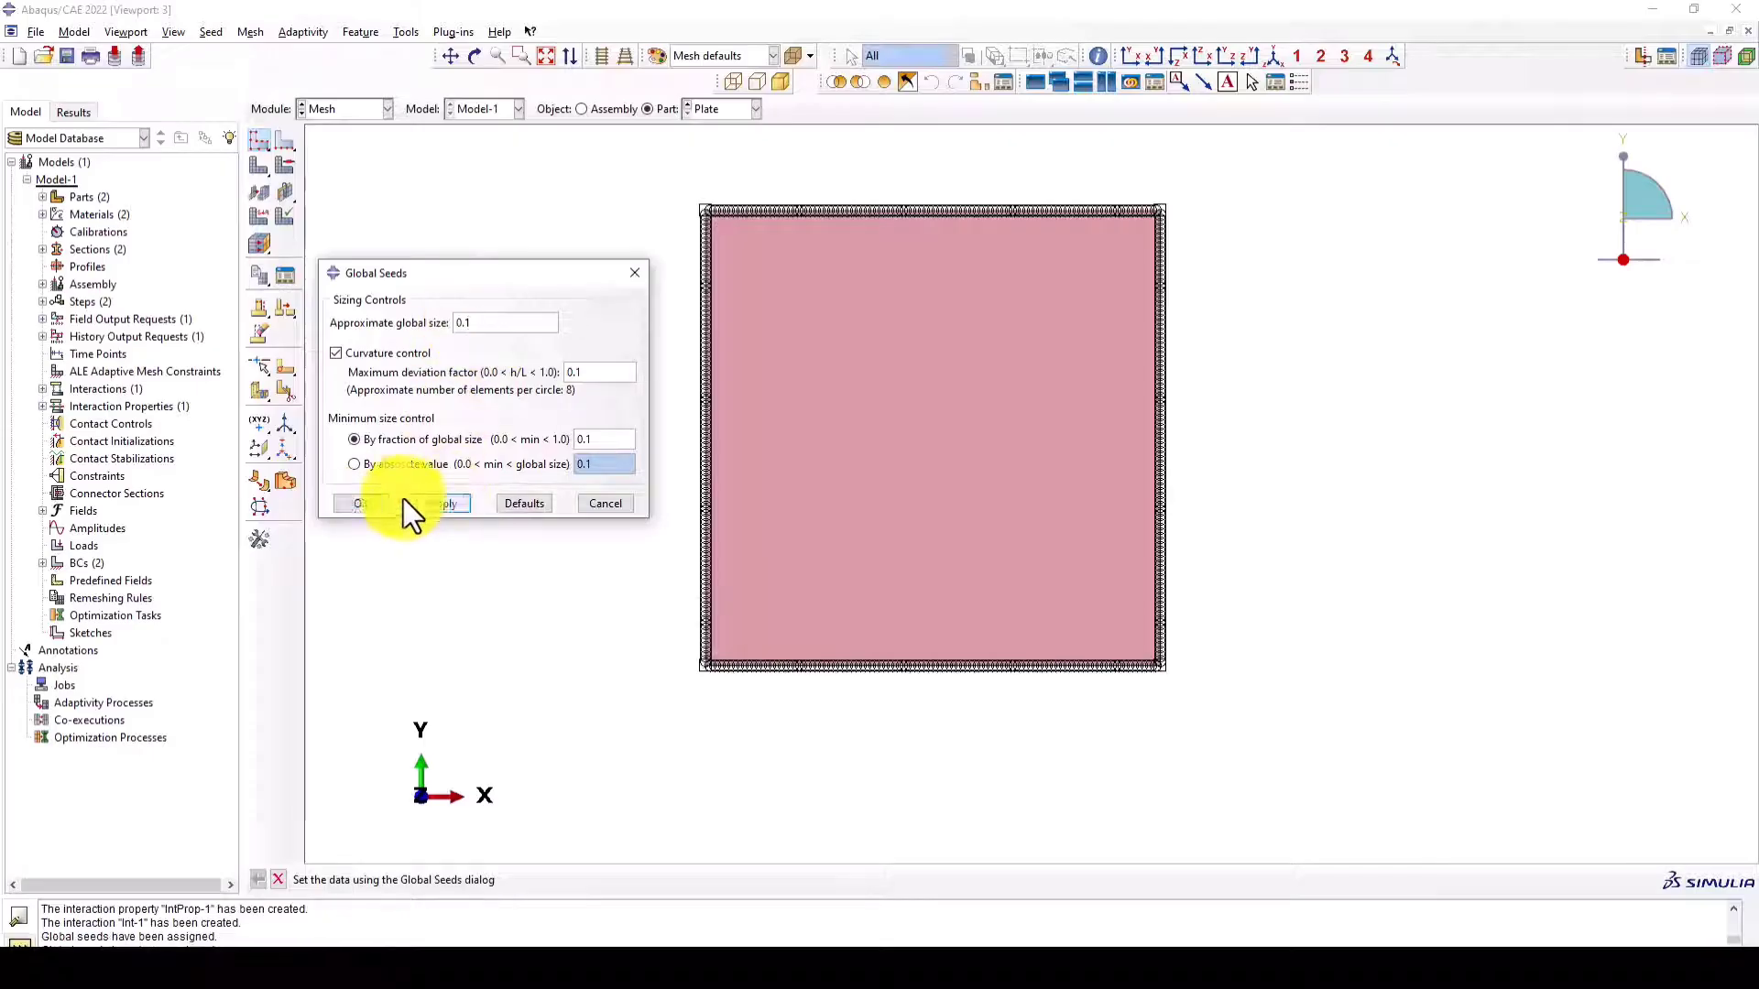
left_click(375, 500)
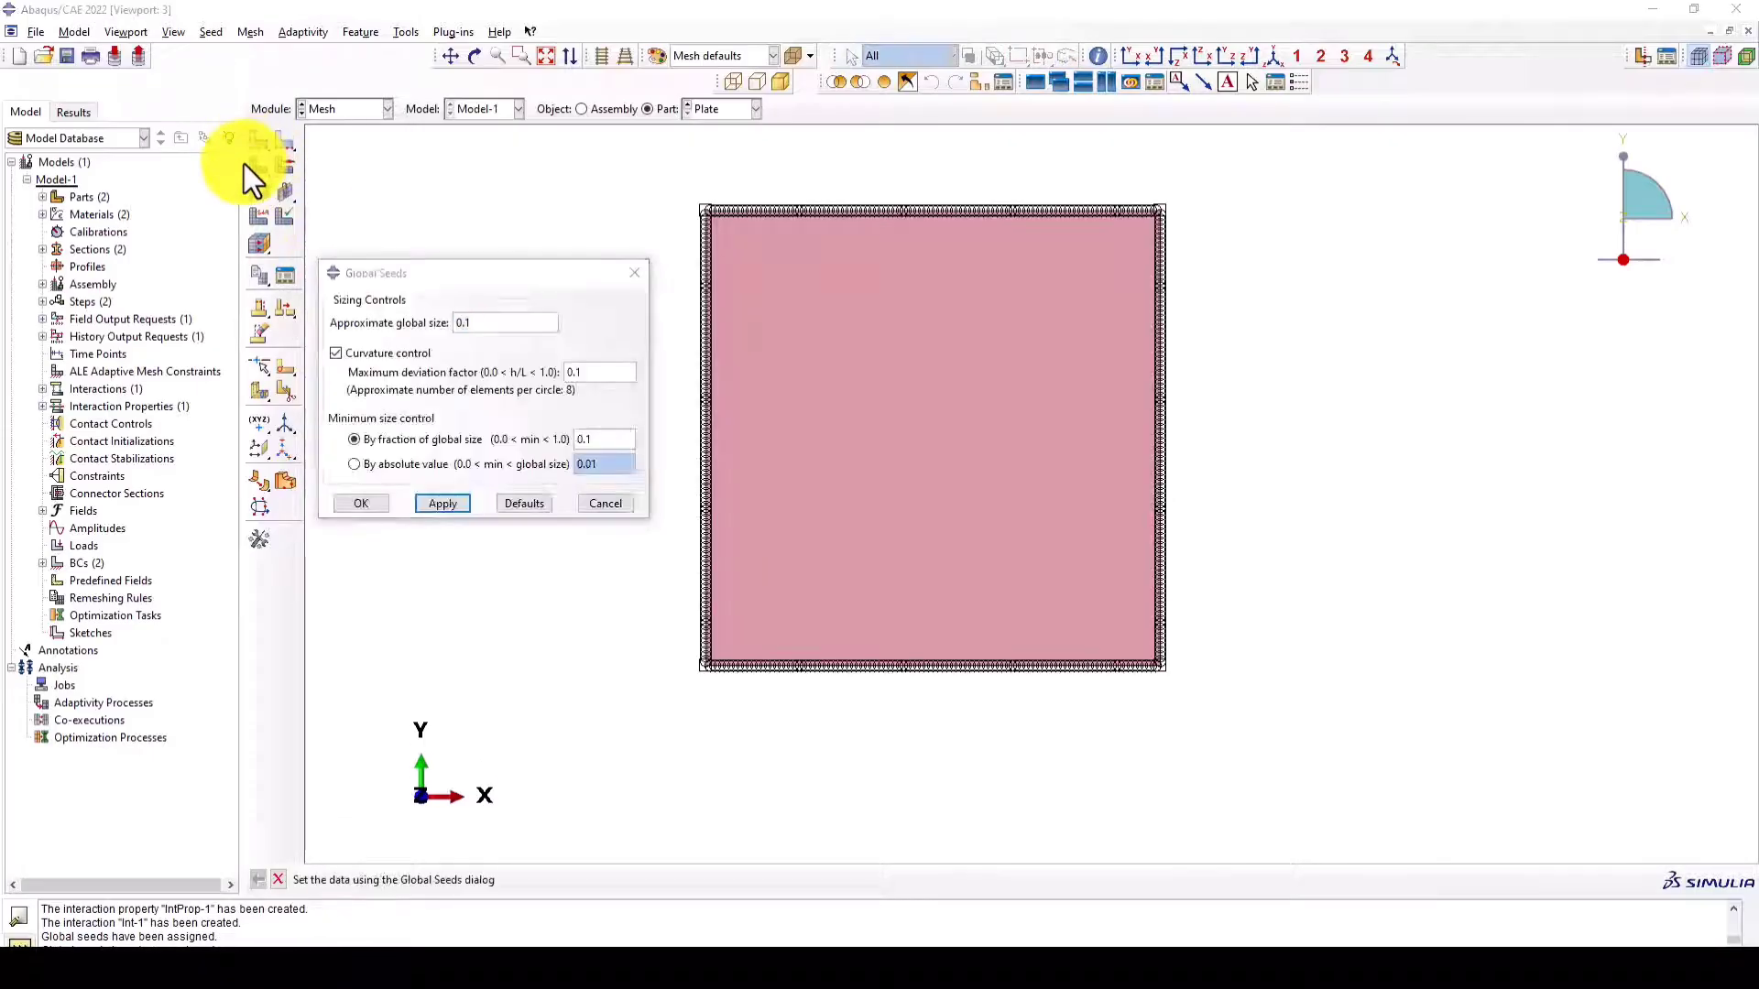
- Generate the mesh on the Plate part
left_click(261, 167)
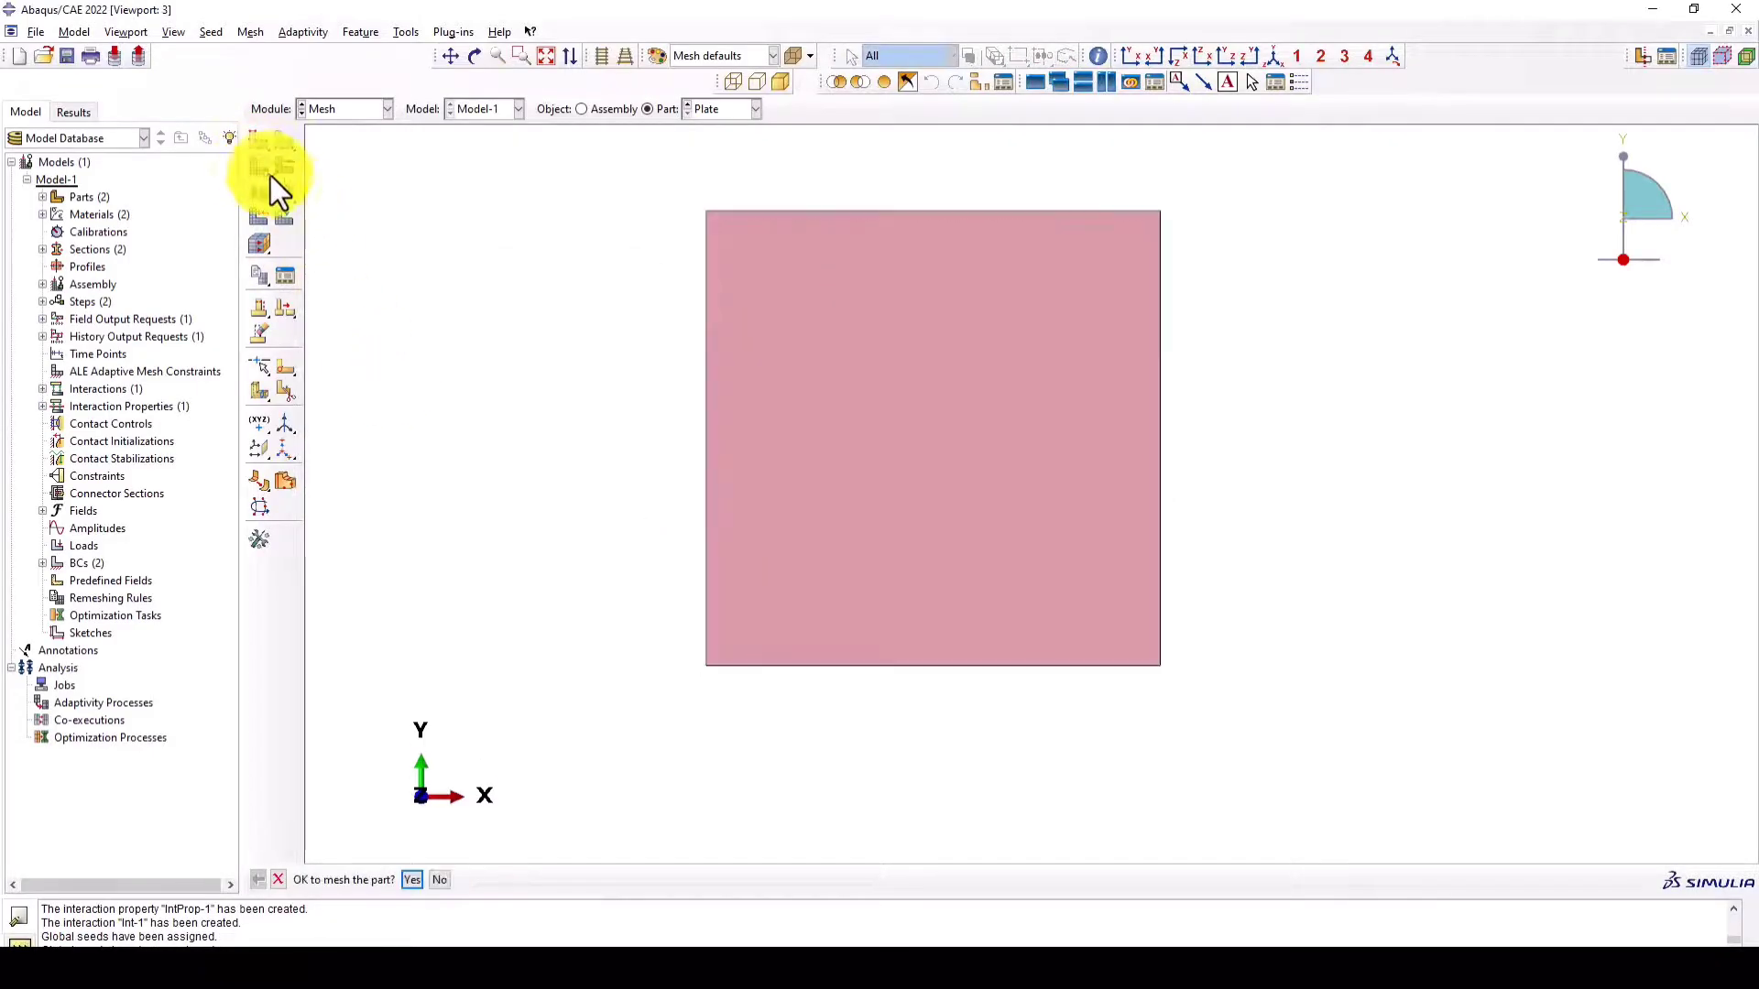
left_click(412, 880)
scroll(1037, 371, "down", 1)
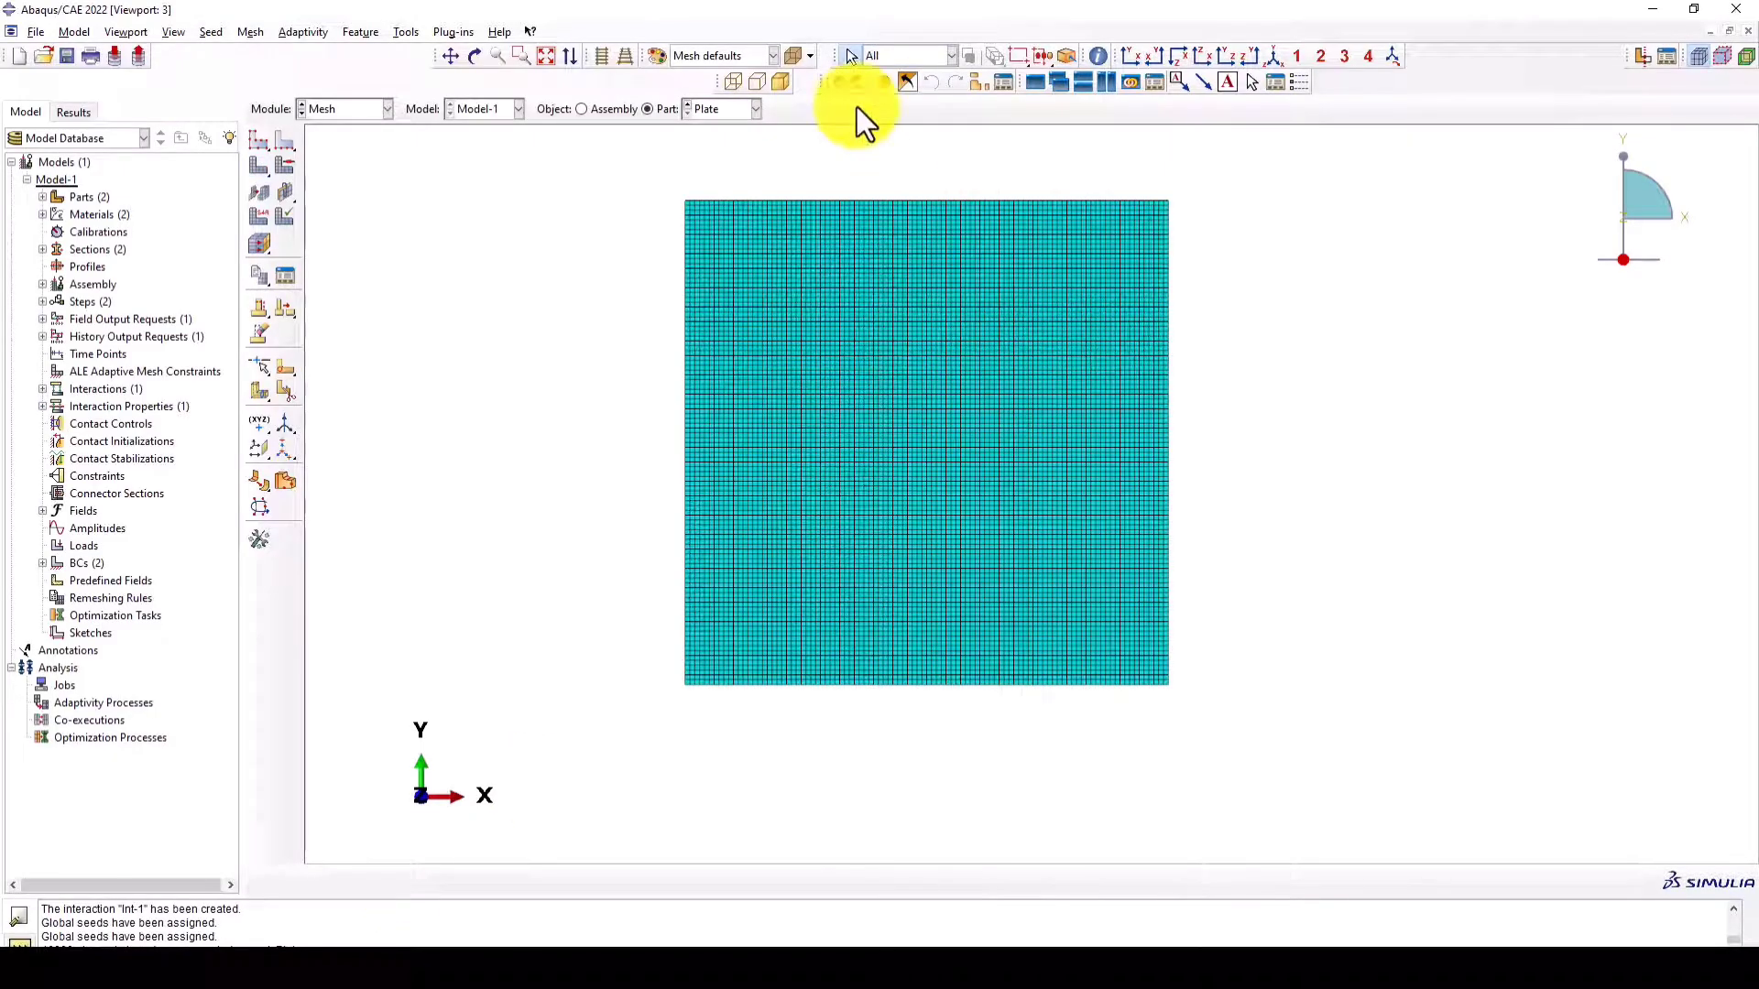
- Assign global seeds to the Ball part, mesh it, and display the meshed assembly
left_click(716, 129)
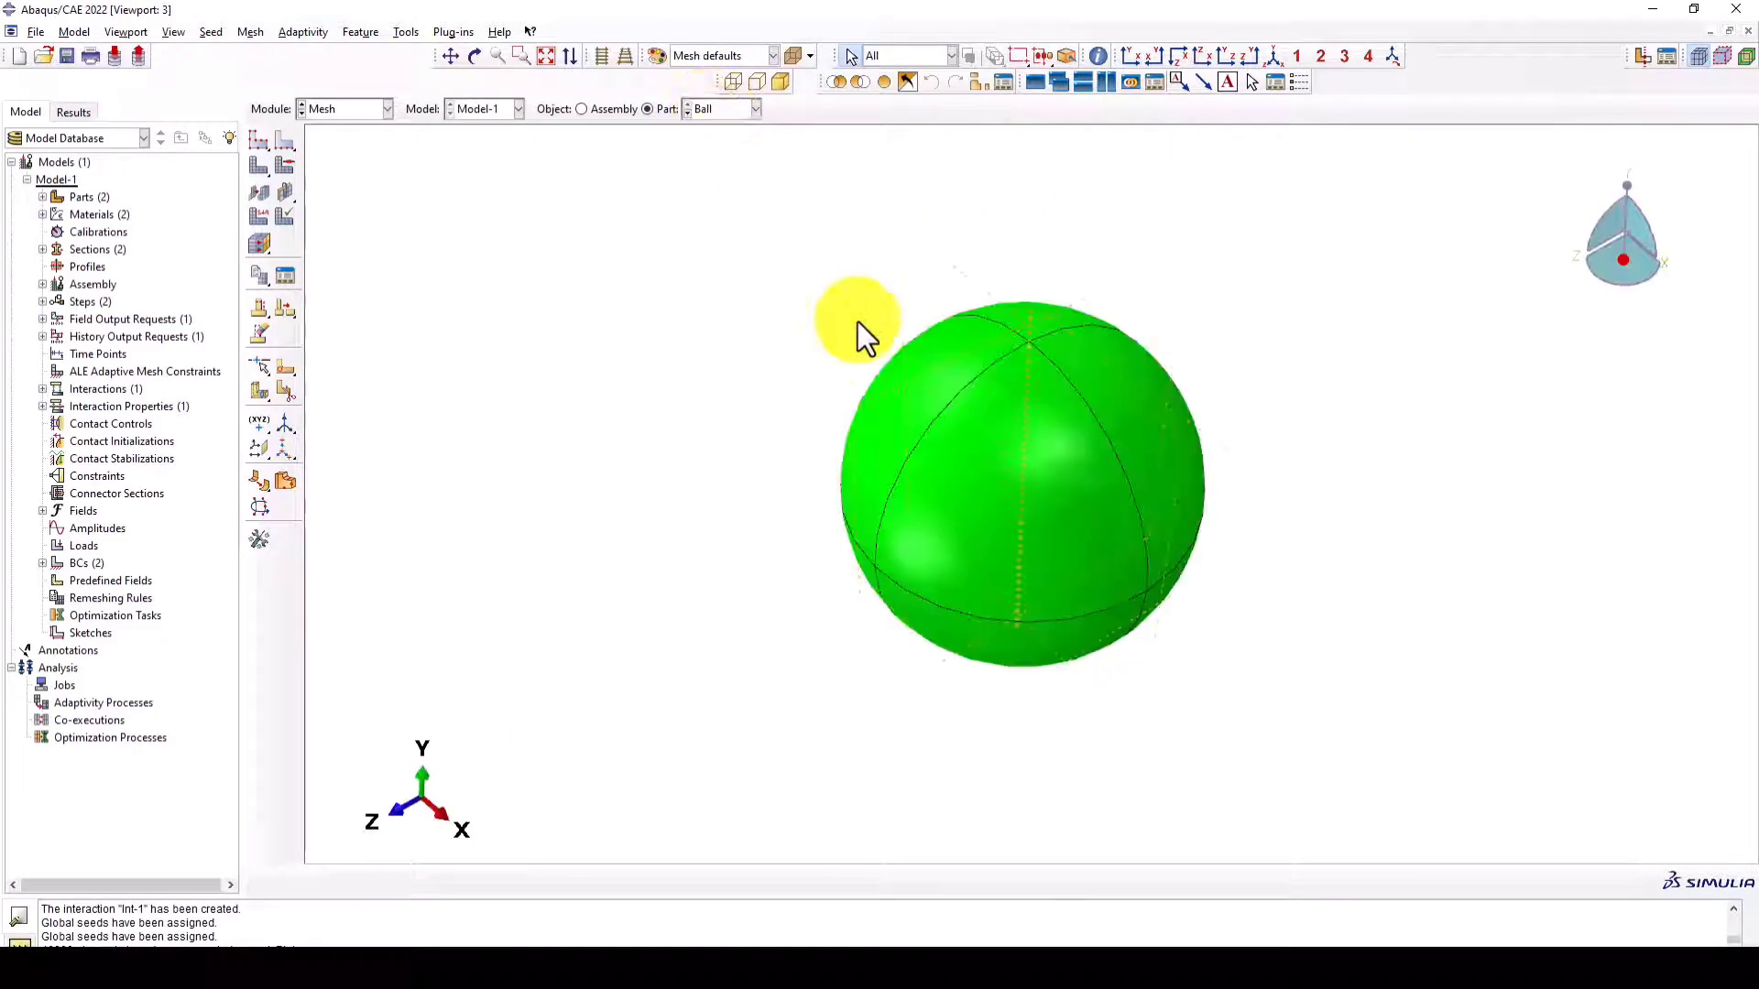
left_click(260, 144)
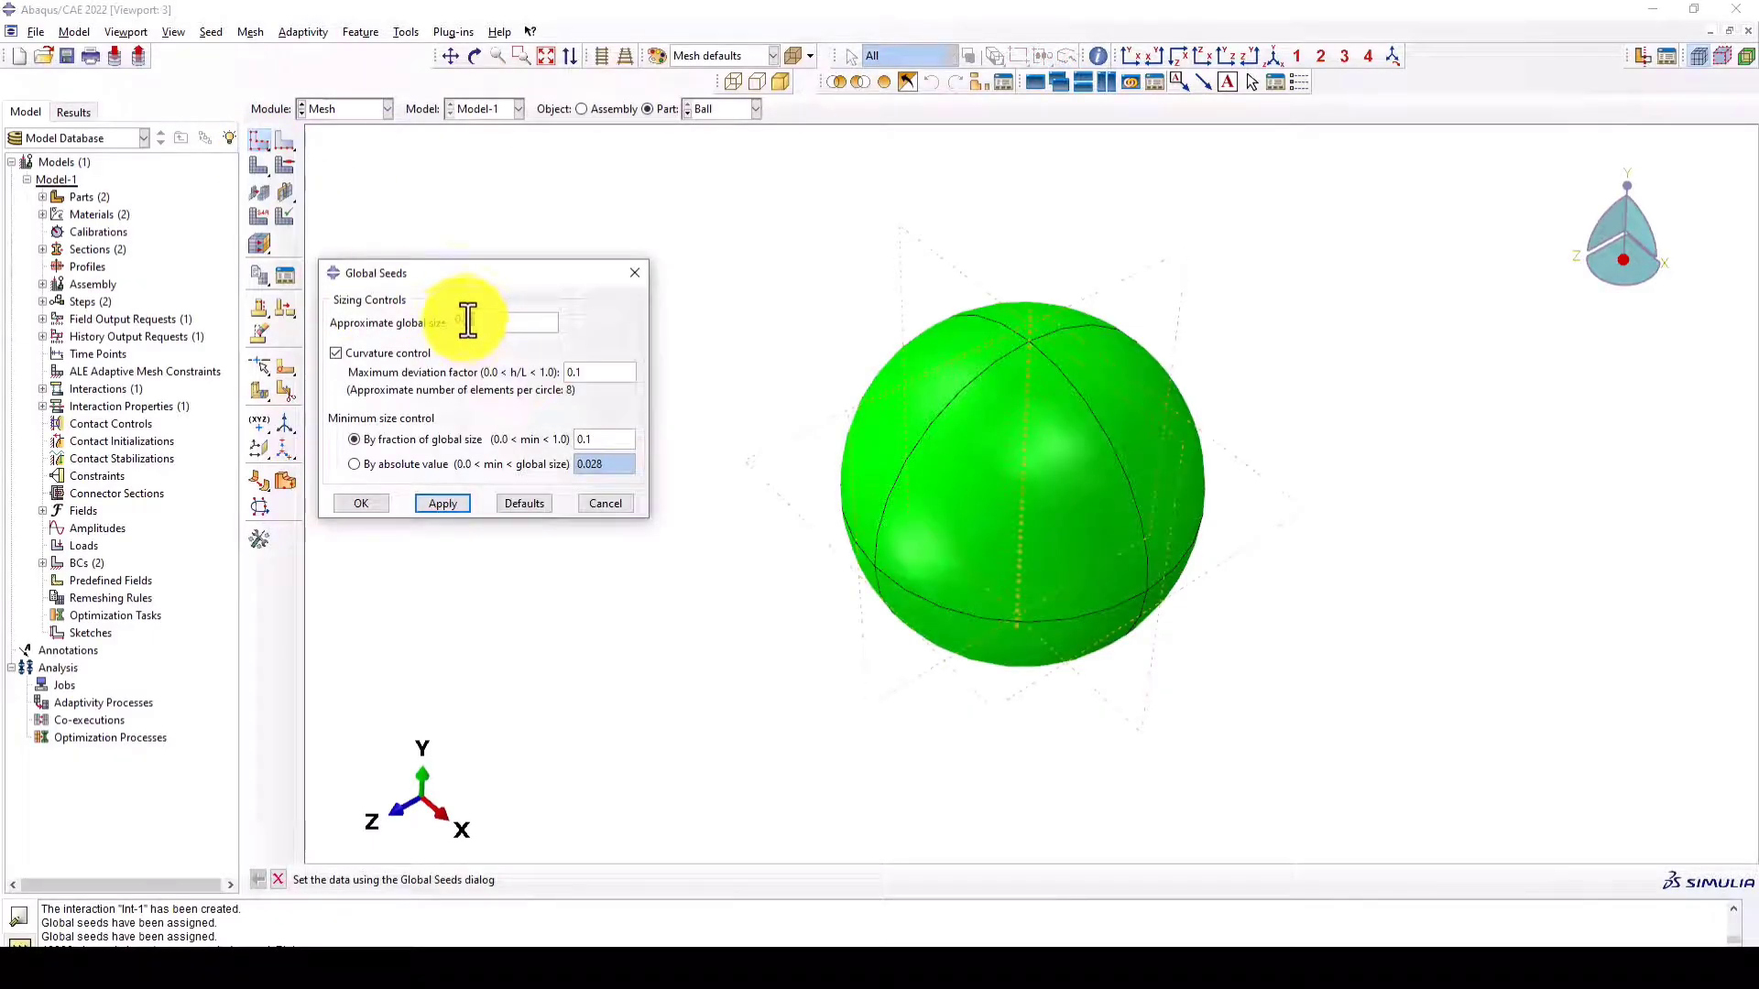
left_click(361, 503)
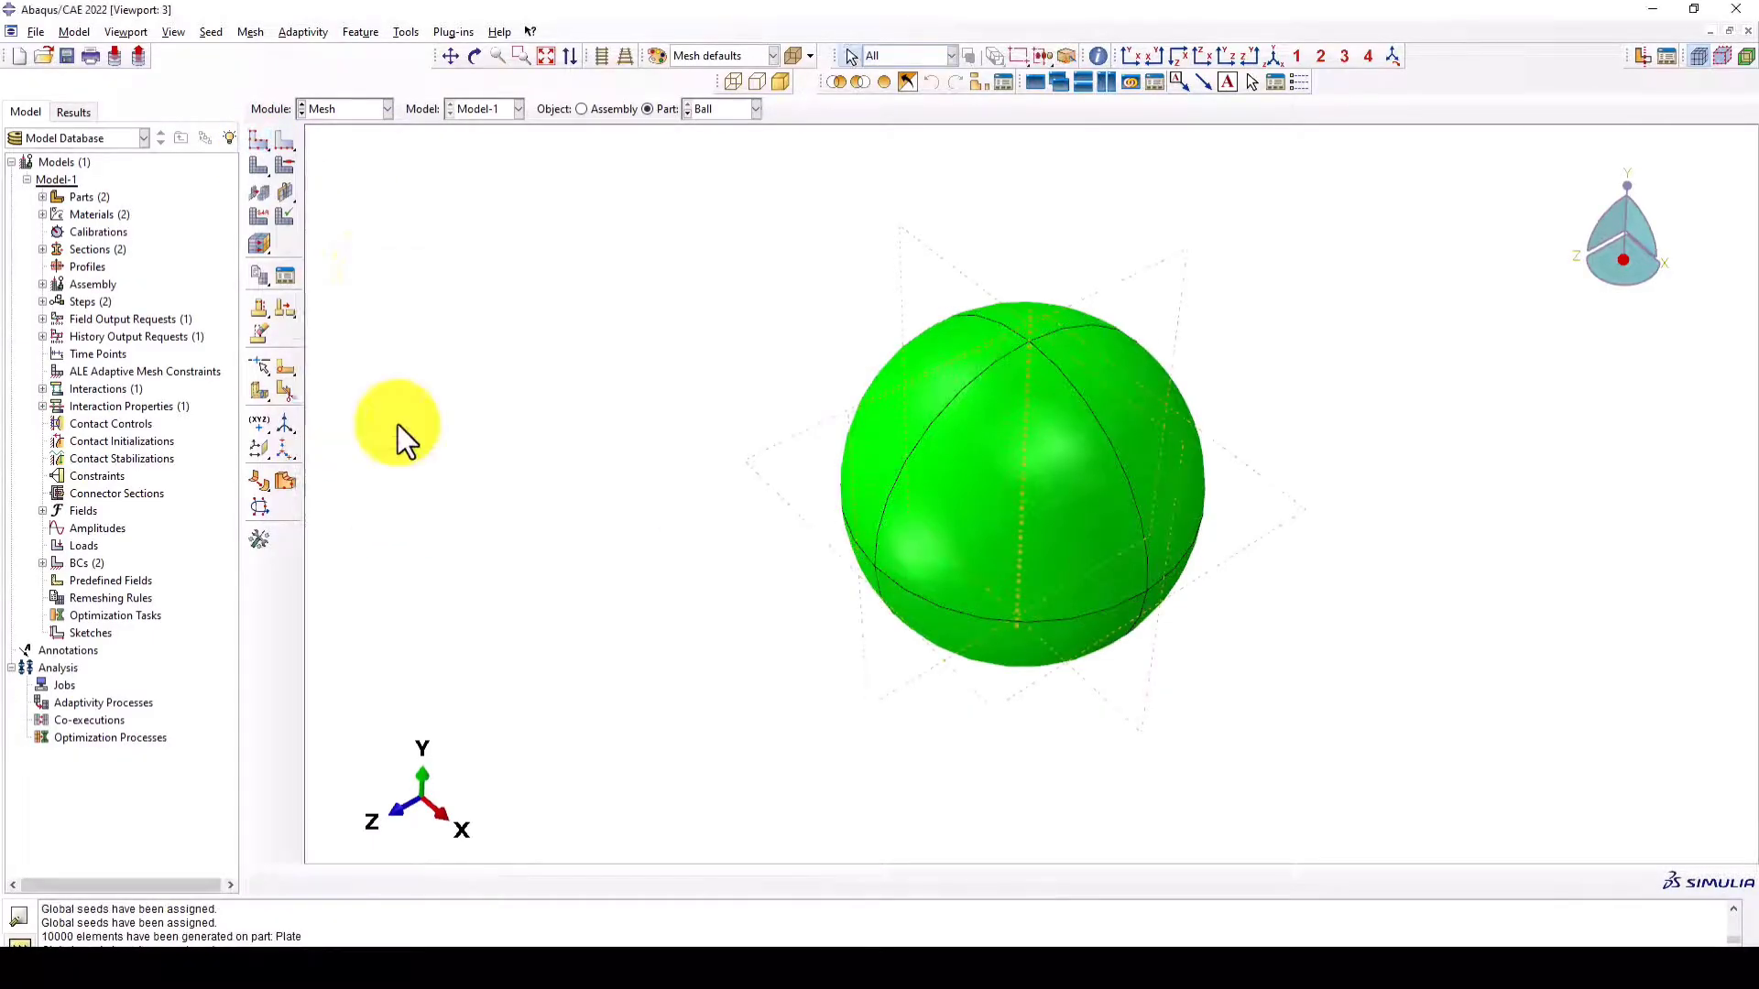
left_click(264, 170)
left_click(419, 885)
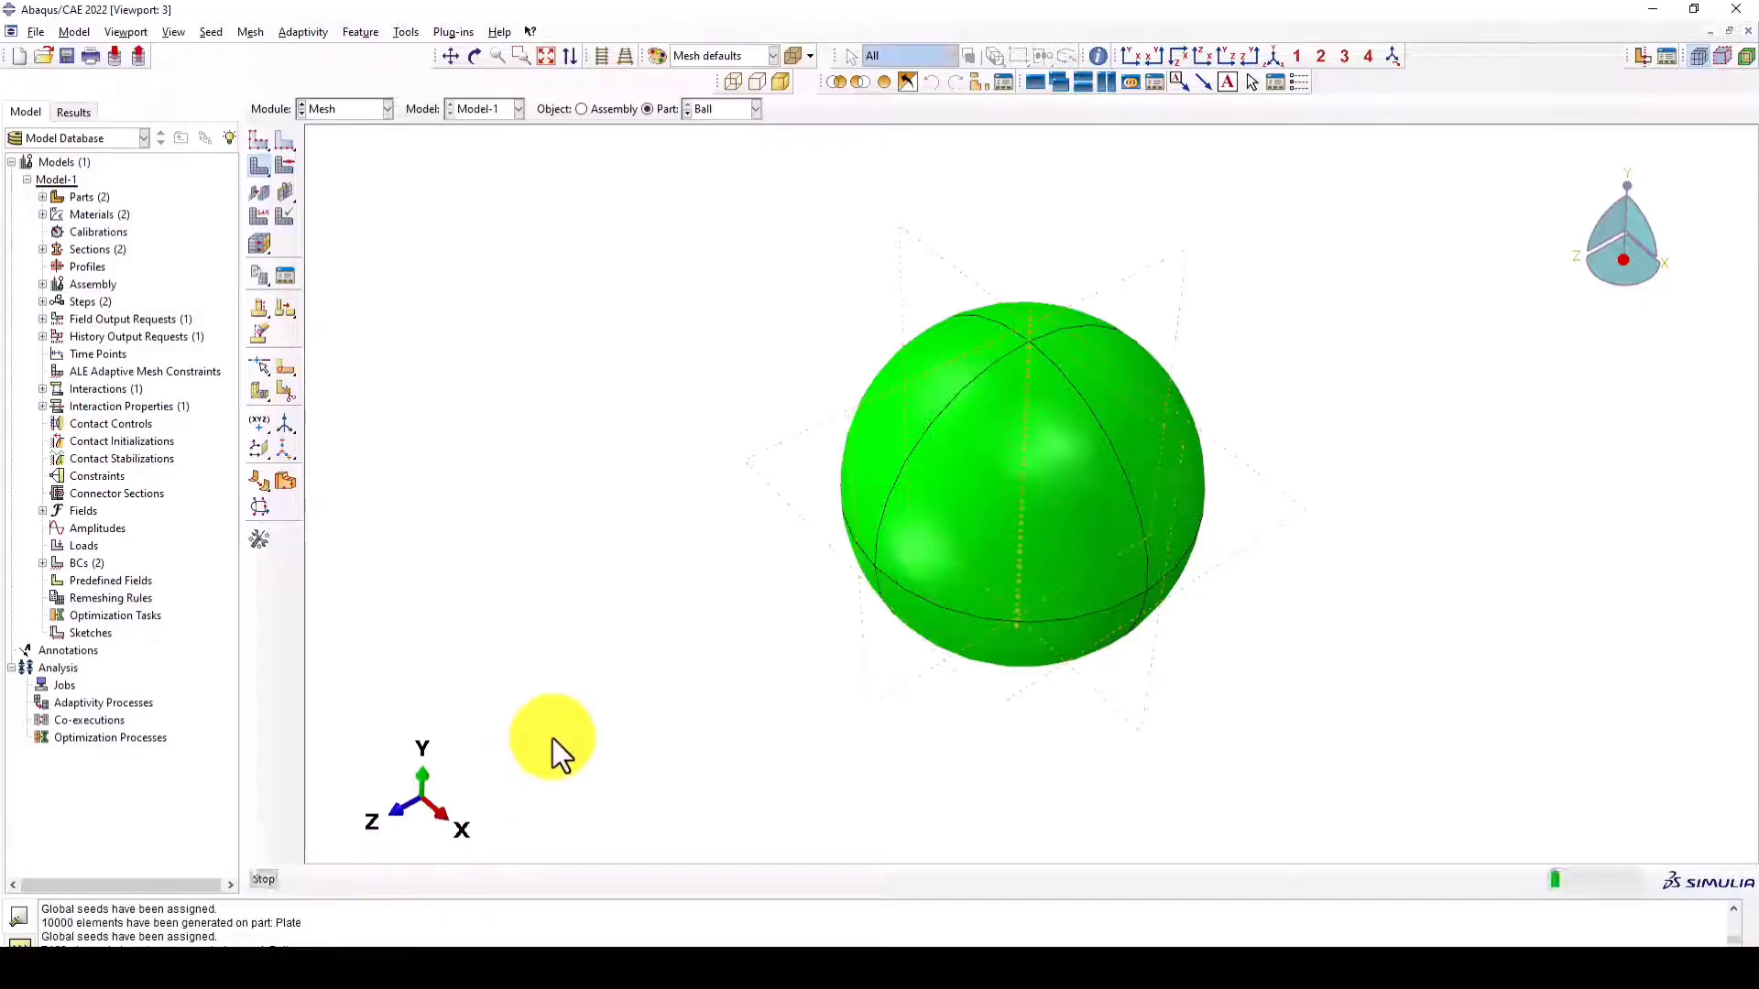
left_click_drag(1180, 596, 1068, 510, "ctrl+alt")
left_click(612, 109)
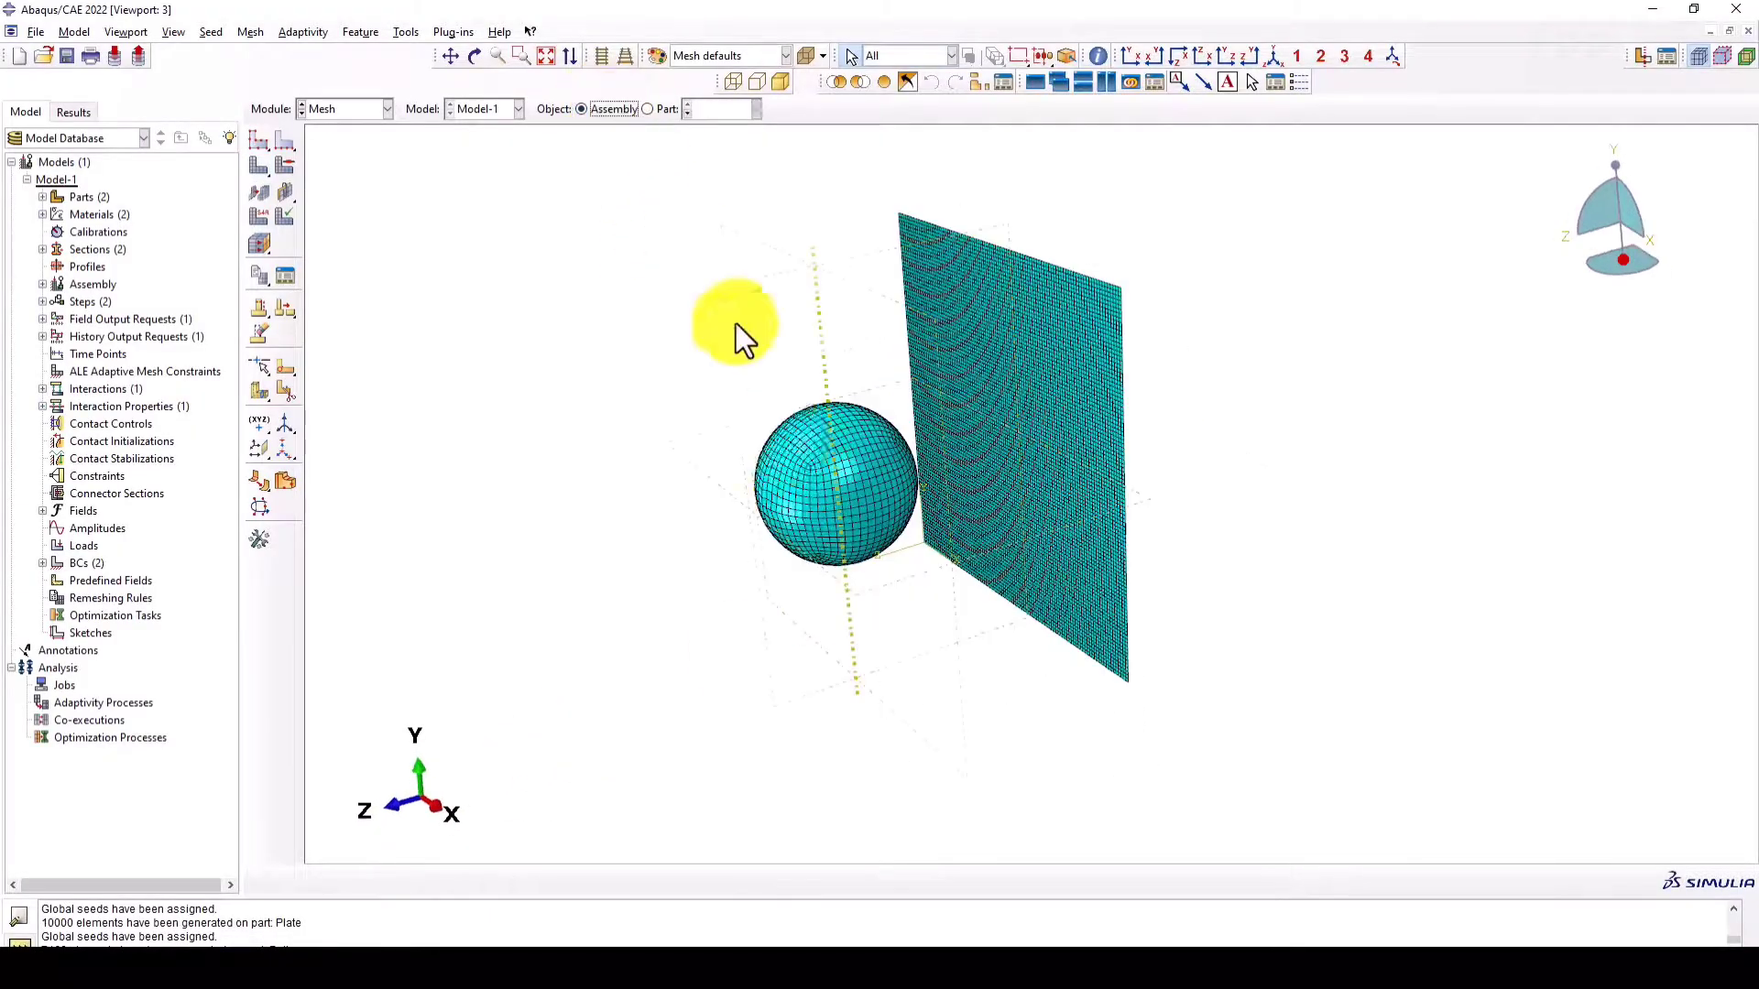
scroll(992, 514, "down", 1)
- Switch to the Job module, create a full-analysis job named High-Velocity20 from Model-1, and submit it
left_click(333, 109)
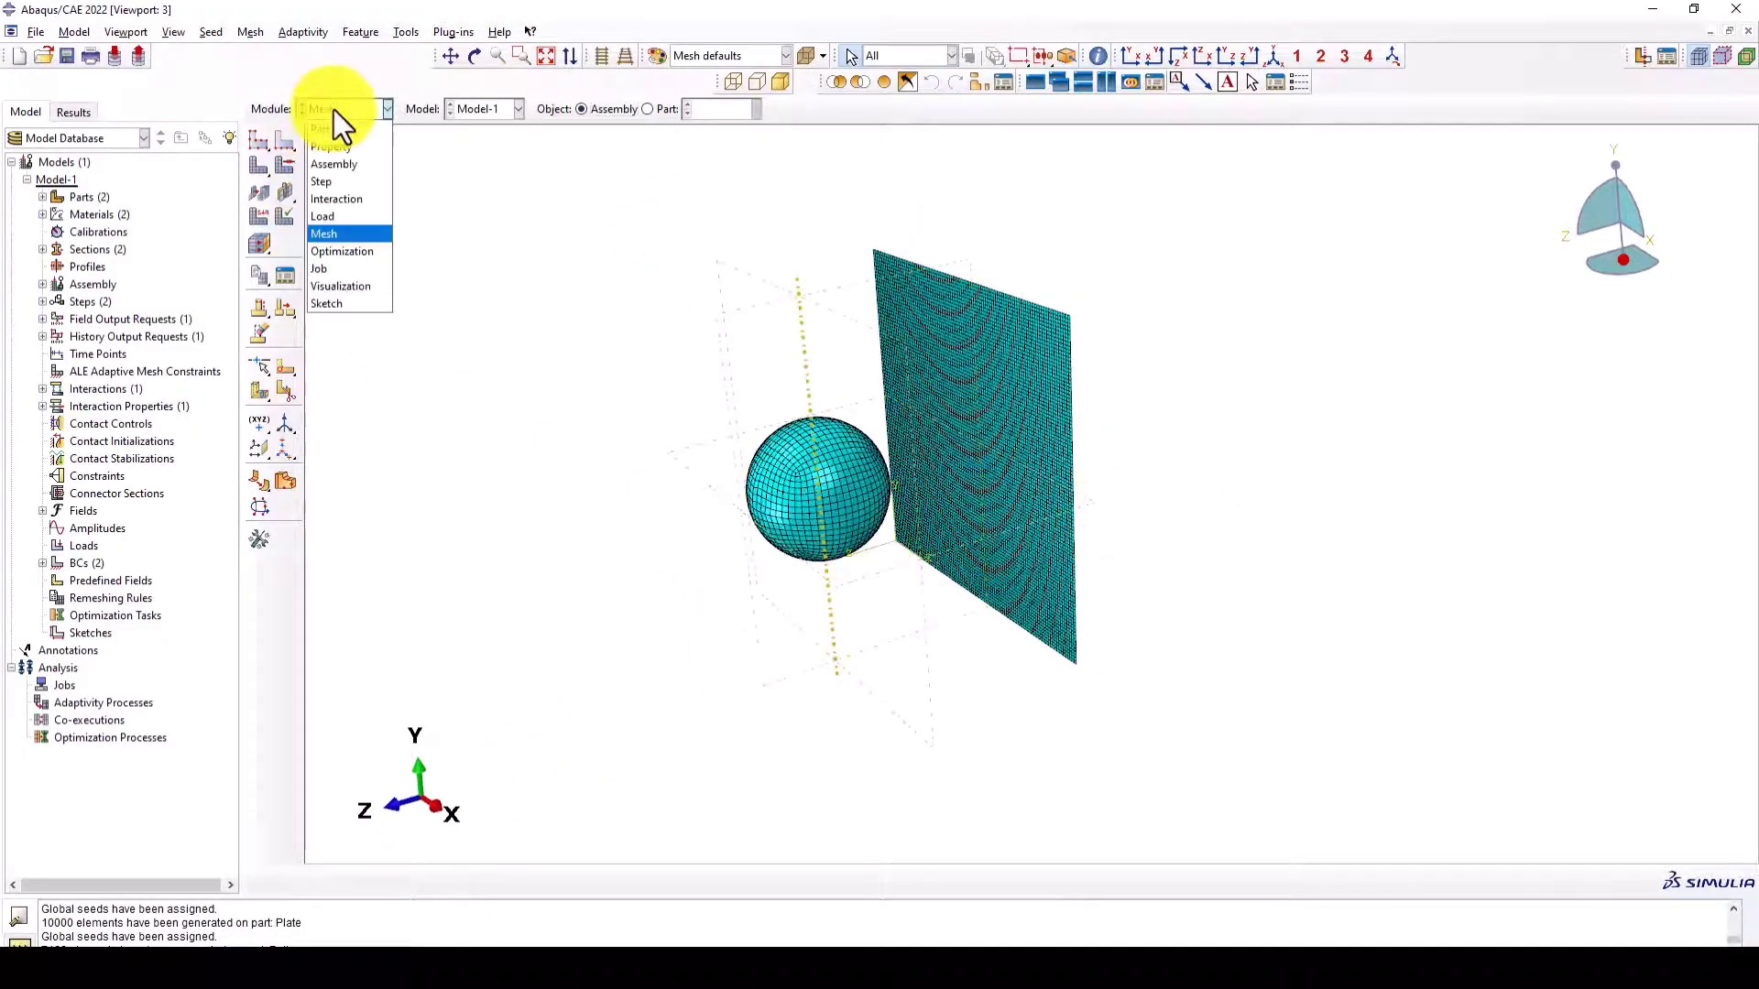
left_click(337, 271)
left_click(299, 519)
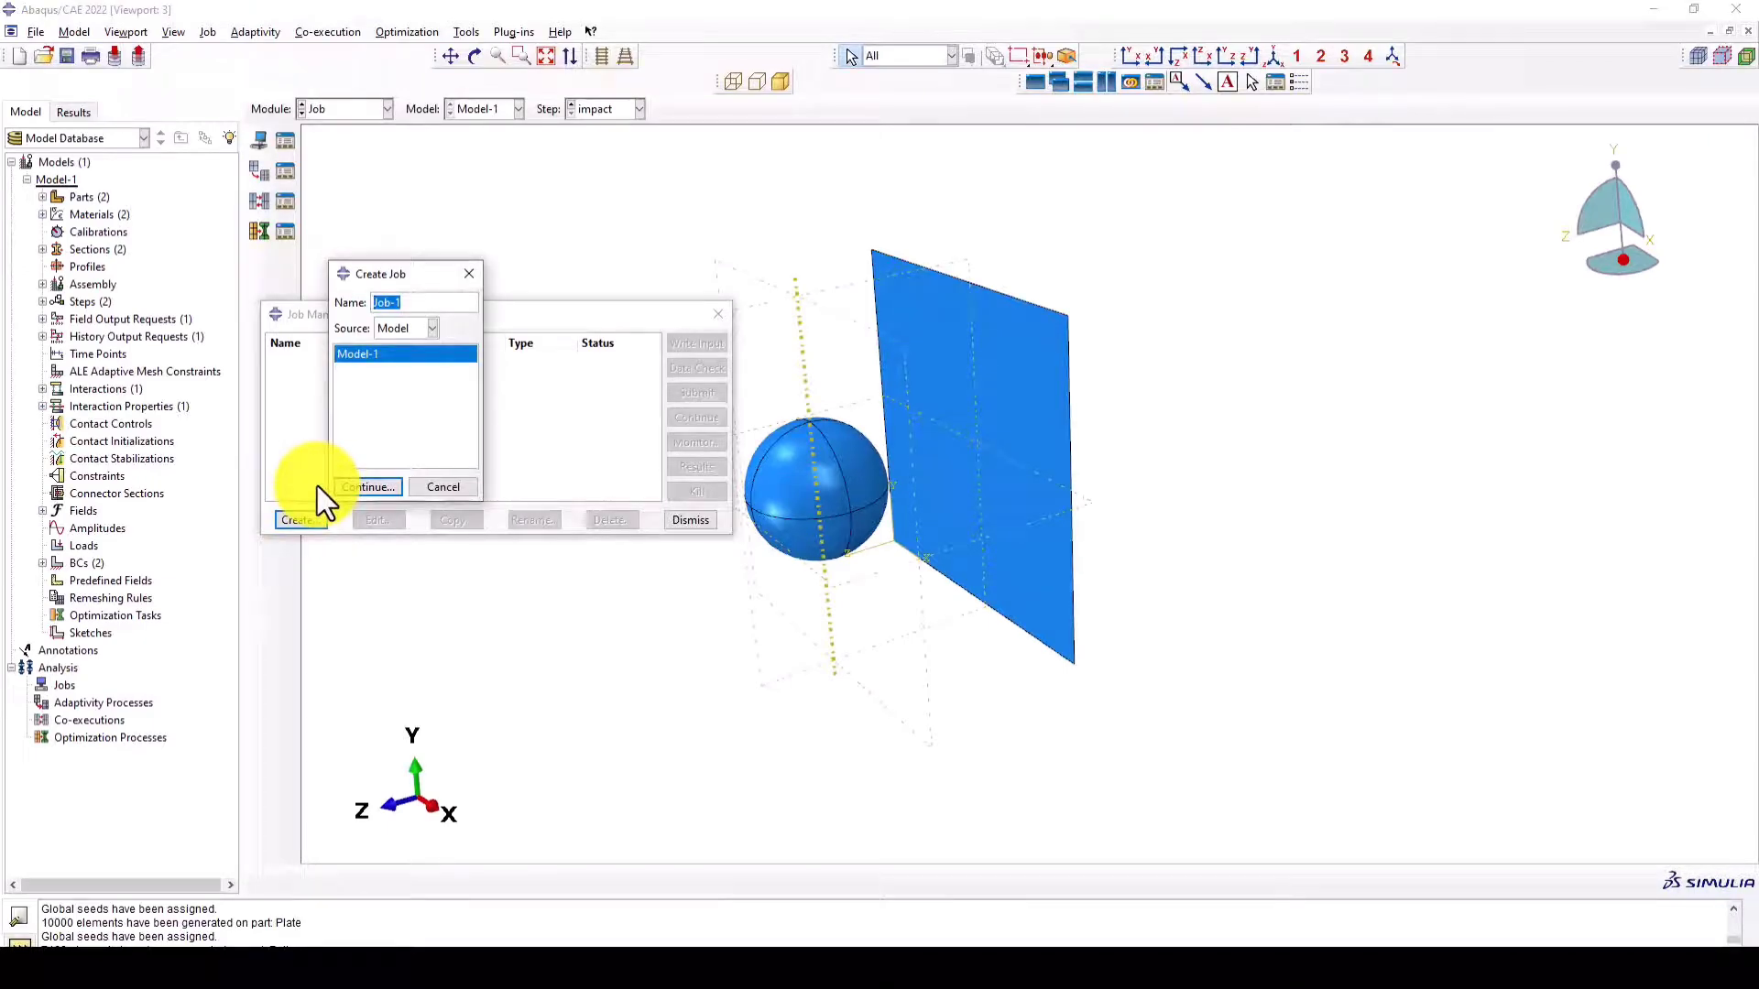
type("High-Velocity")
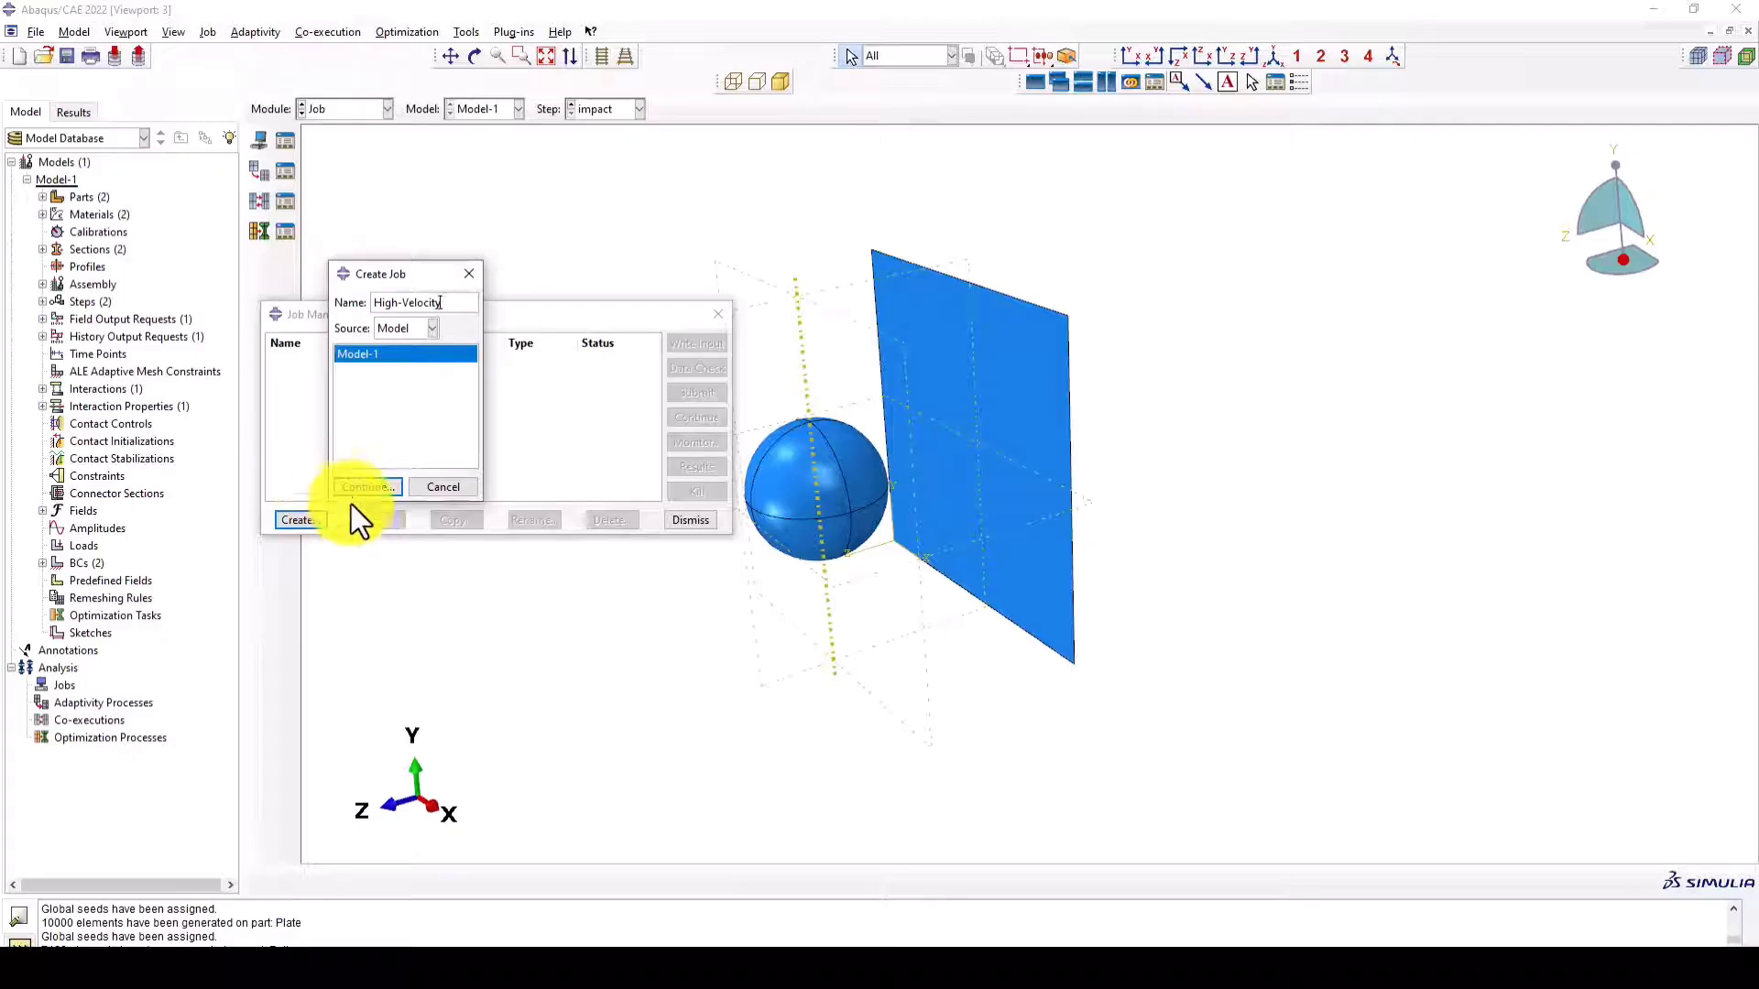
type("20")
left_click(352, 487)
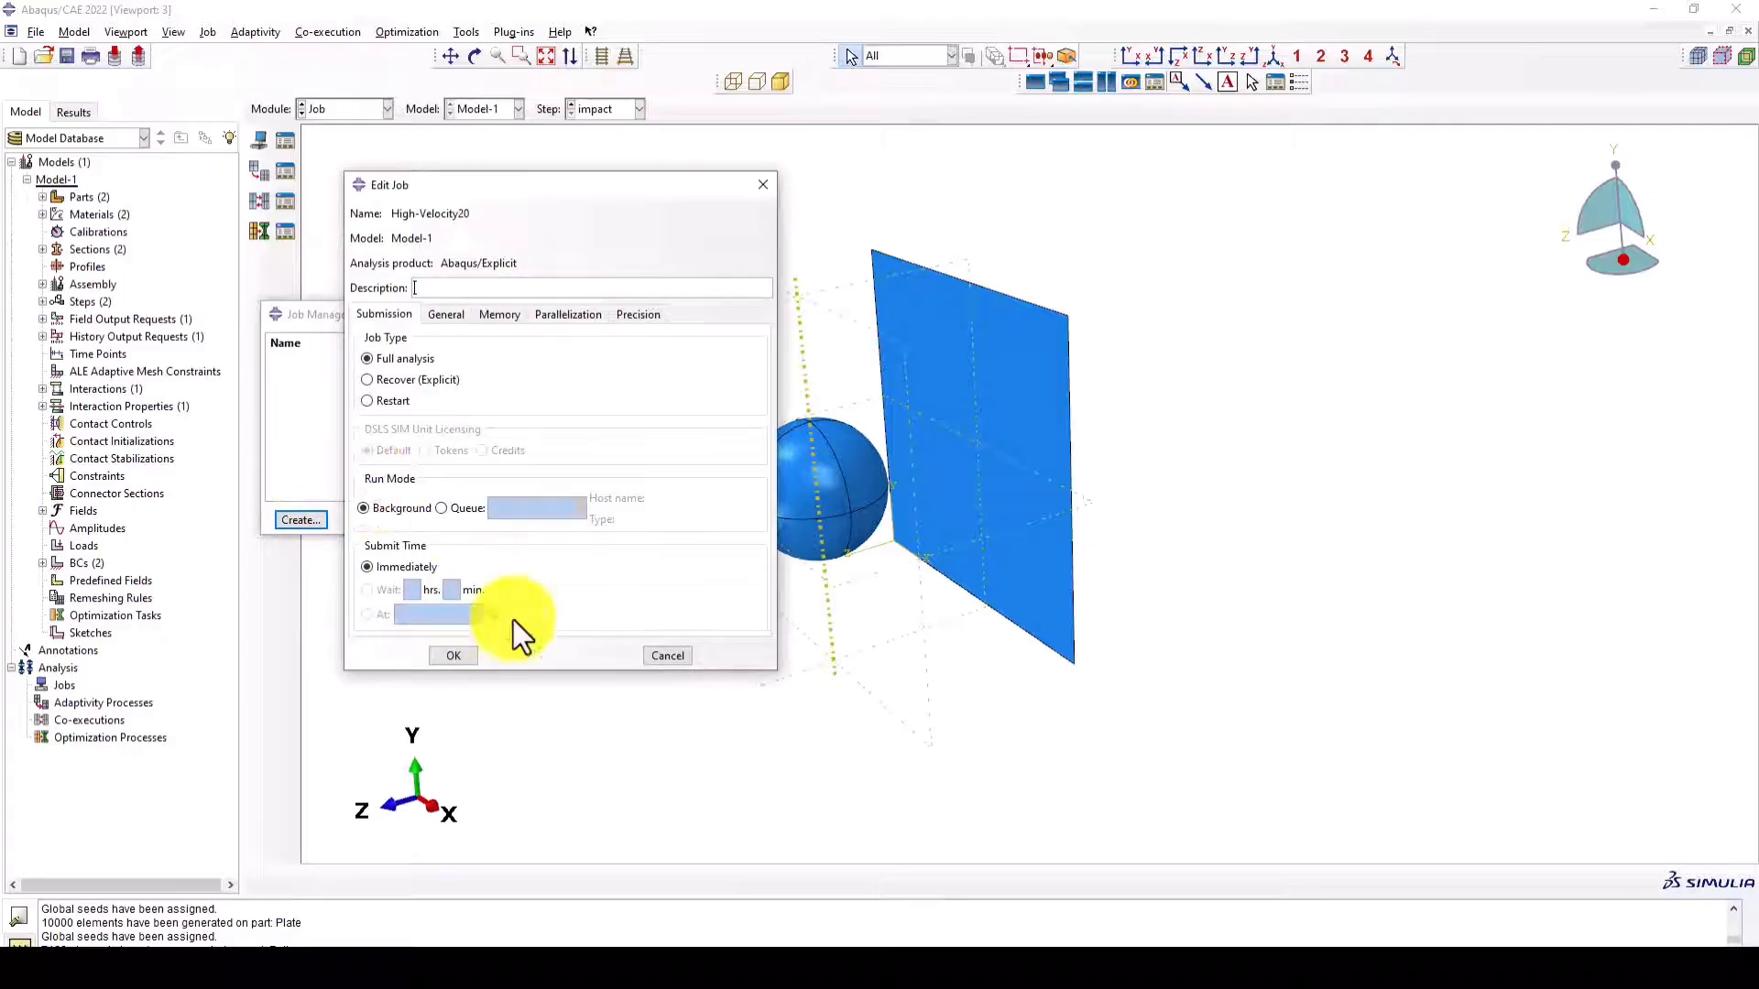
left_click(449, 655)
left_click(683, 392)
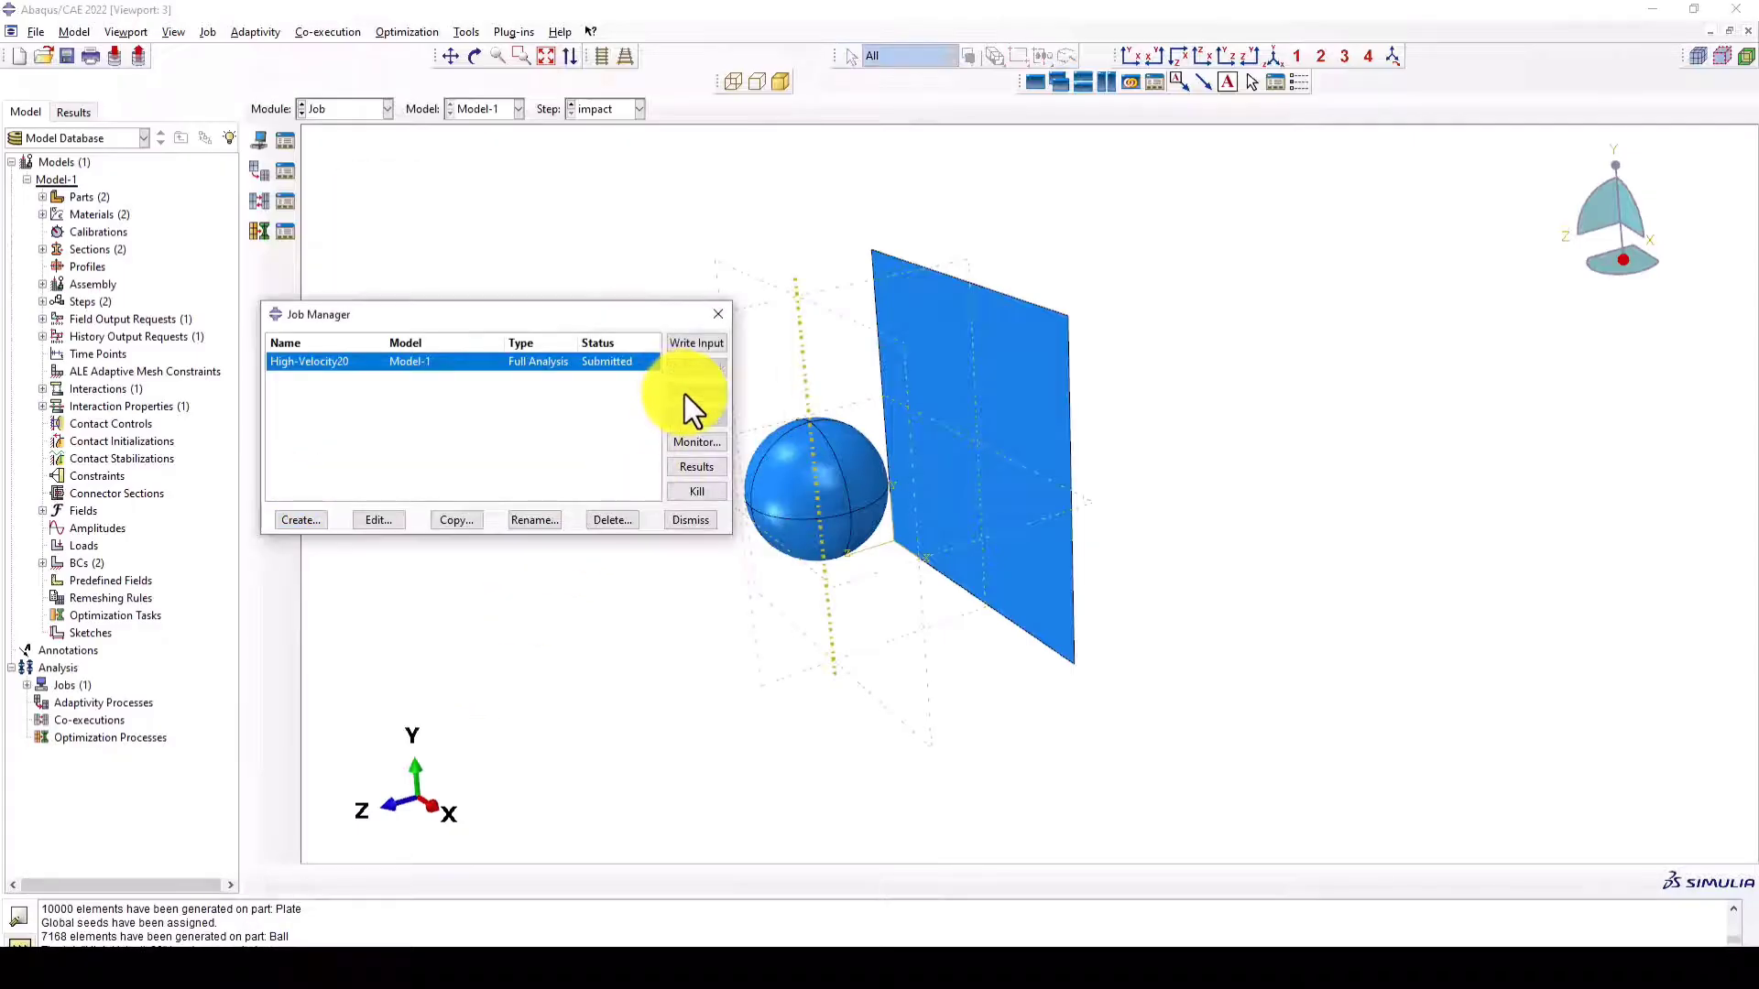
- Monitor the High-Velocity20 job and check the progress of its analysis in the log
left_click(692, 441)
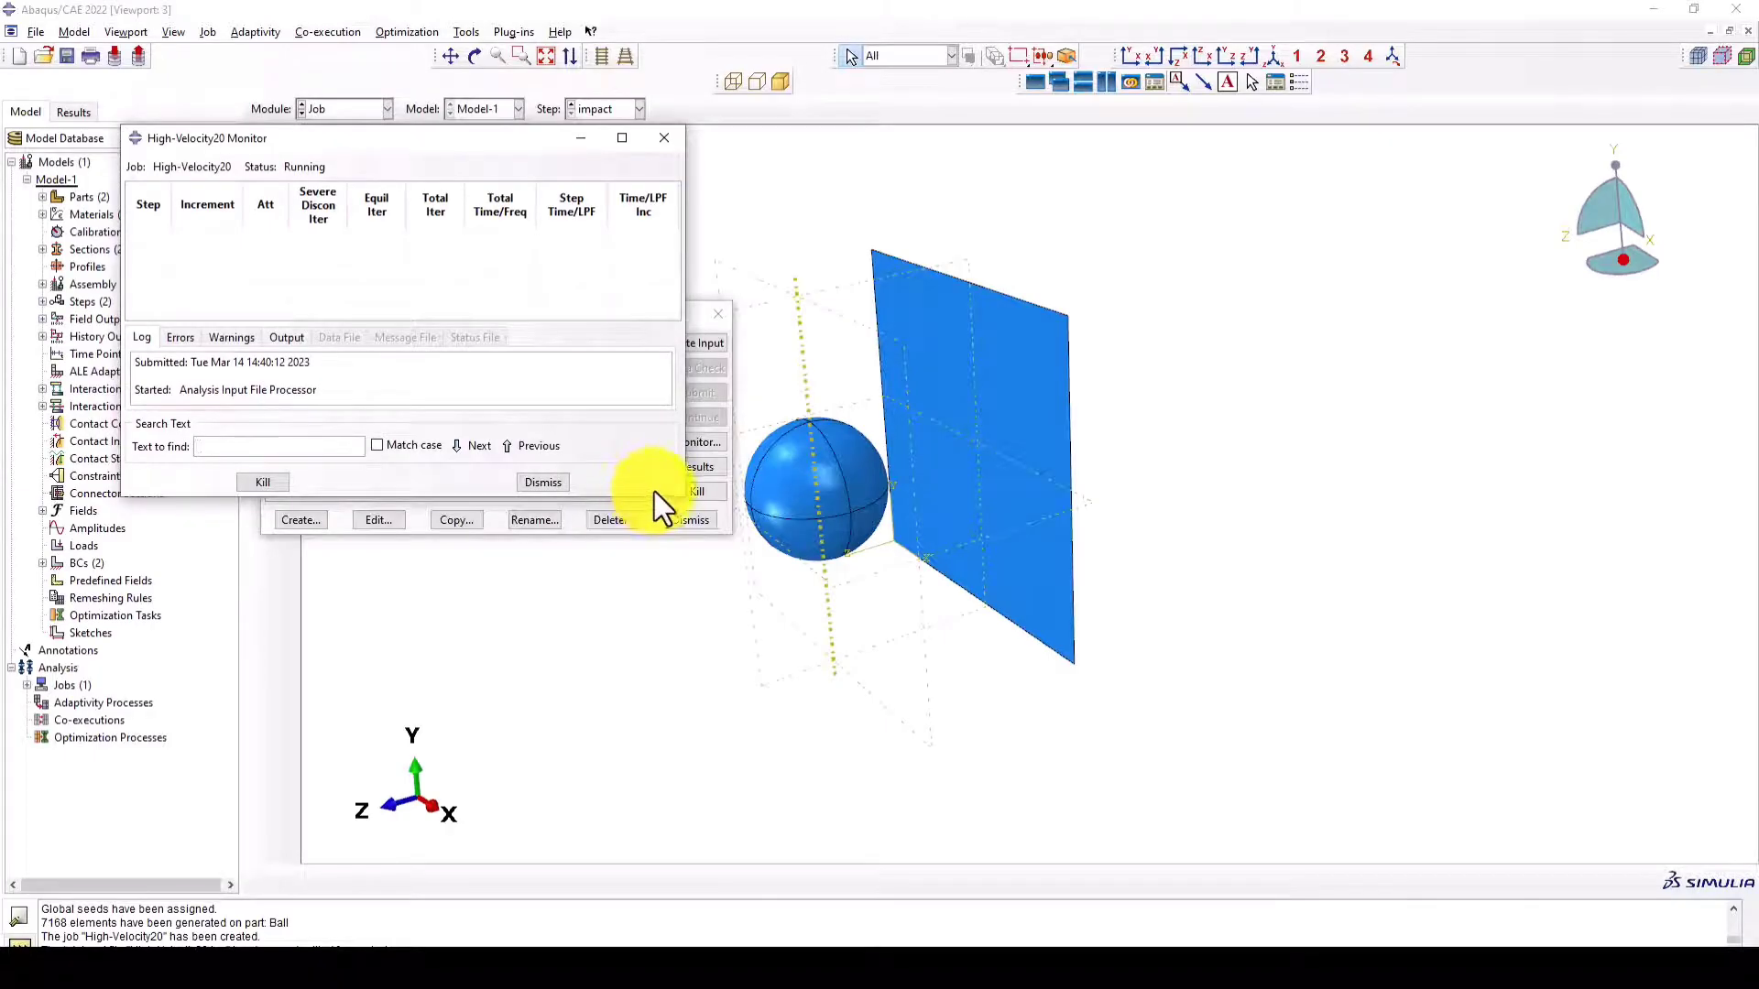
left_click_drag(662, 497, 678, 593)
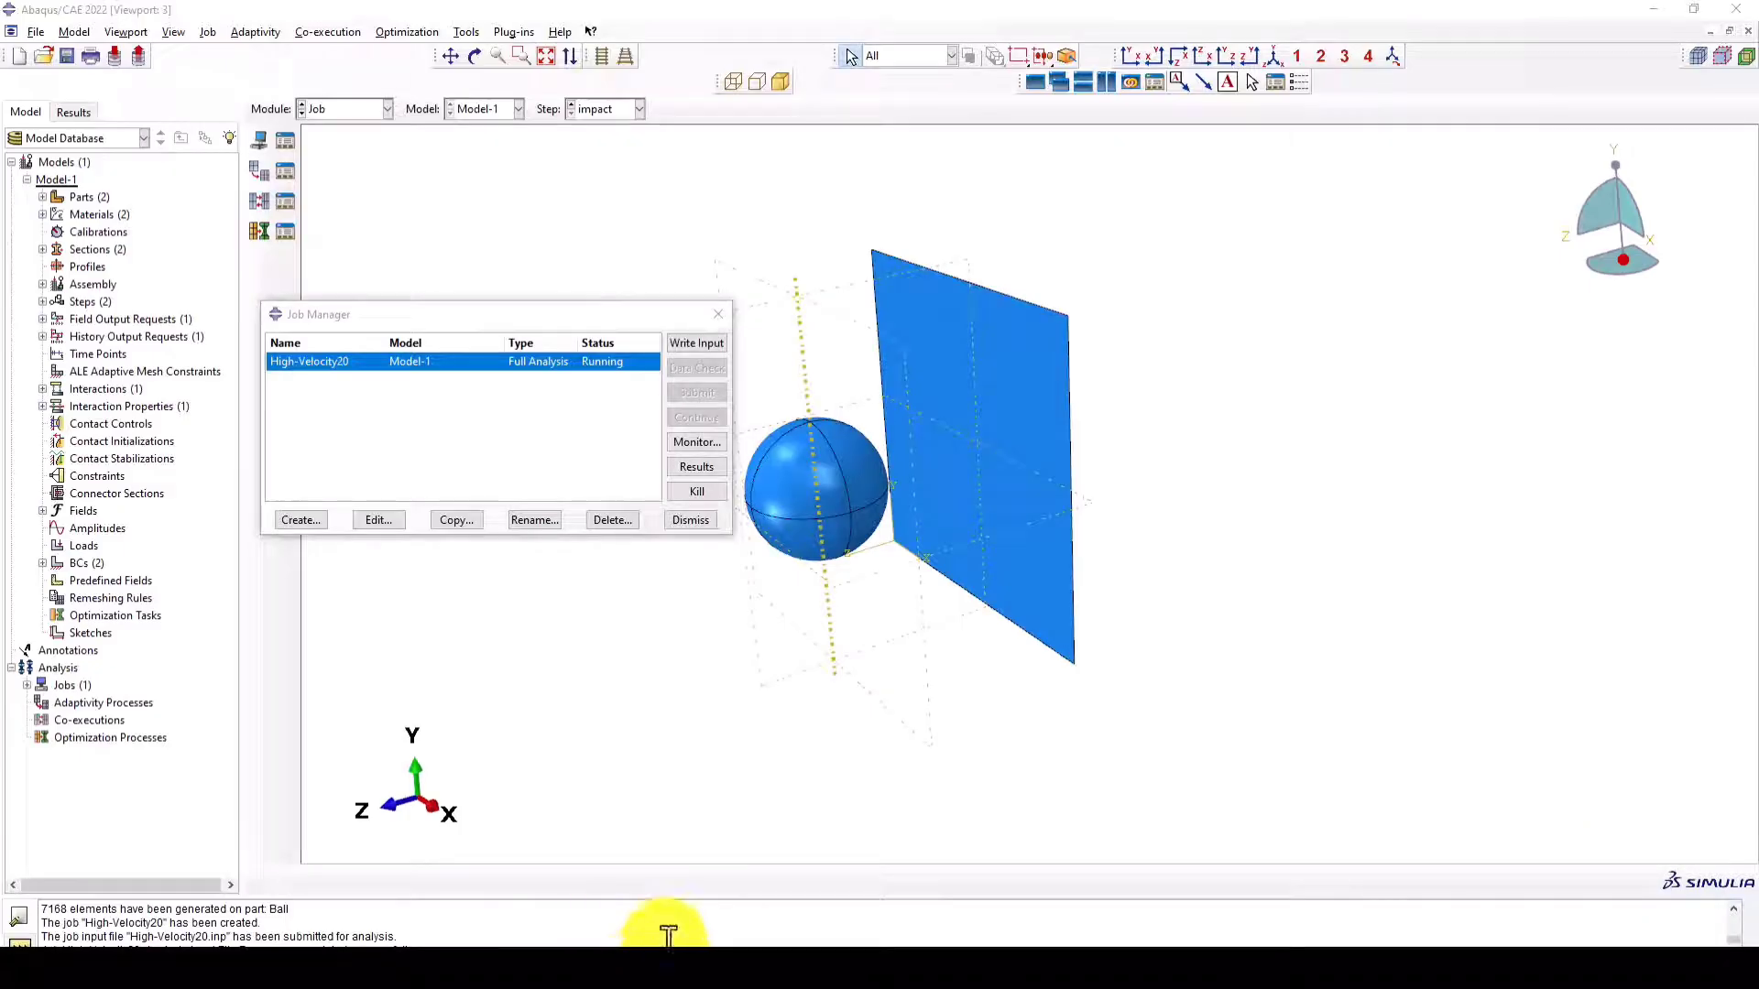
mouse_move(668, 944)
left_click(778, 893)
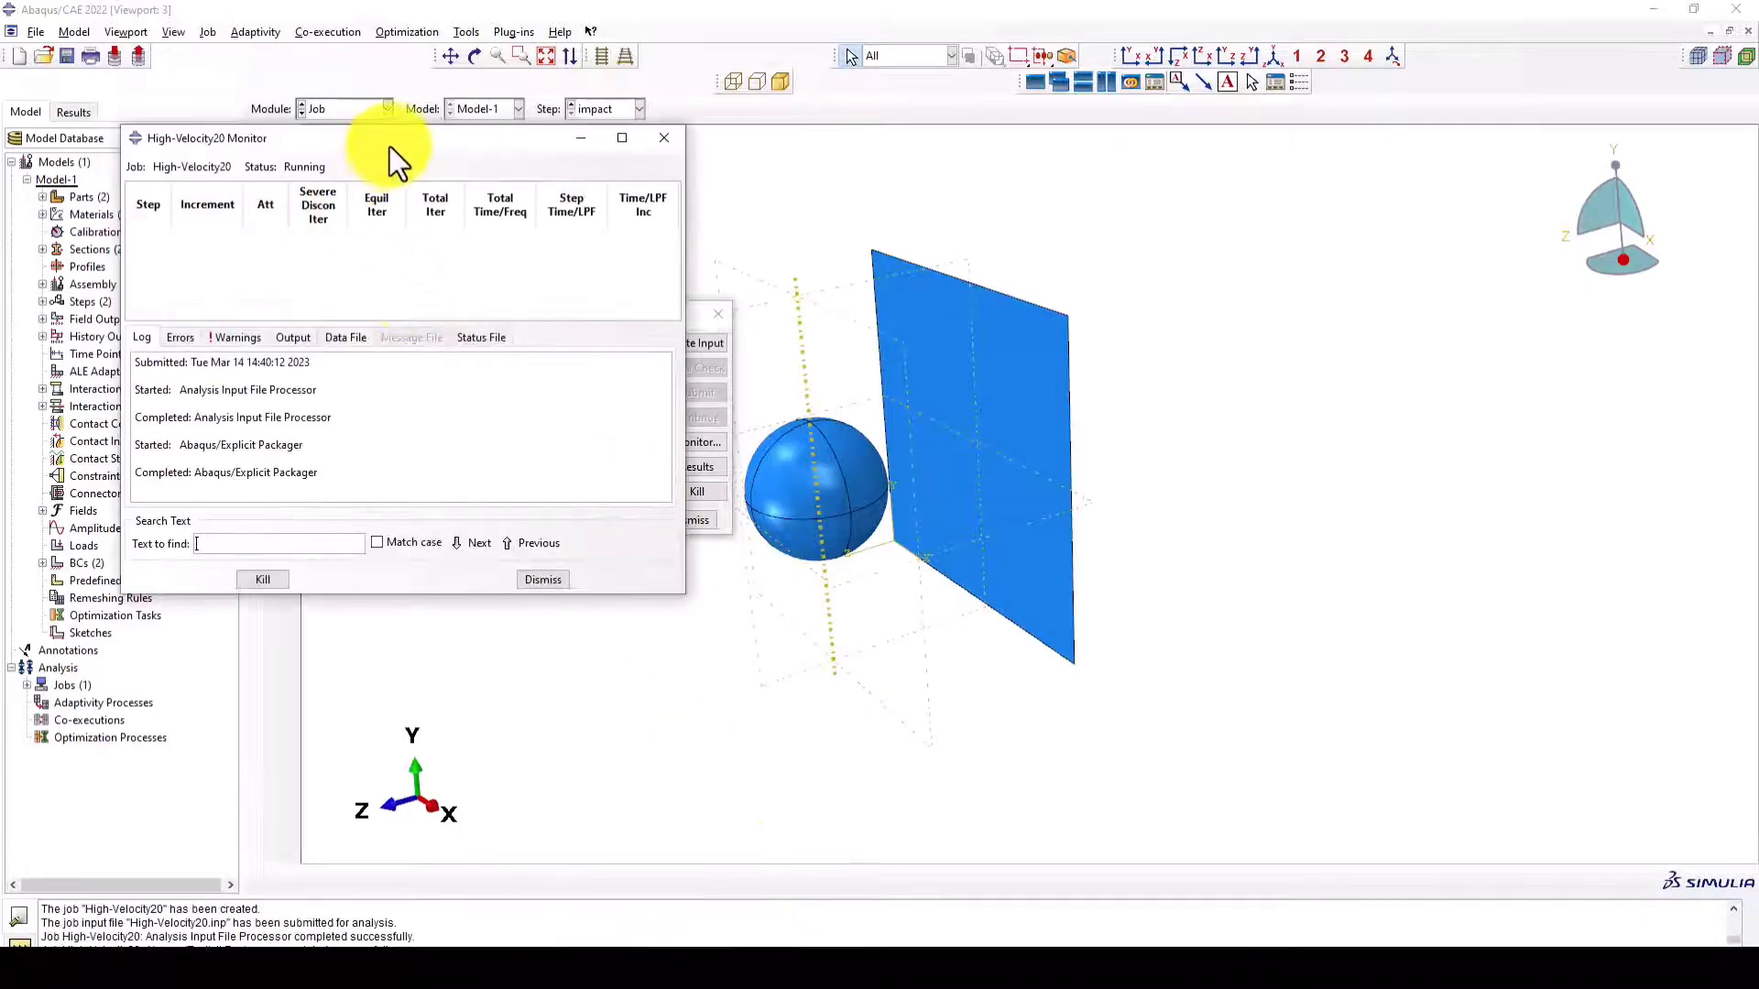
left_click_drag(388, 139, 351, 132)
left_click_drag(370, 606, 371, 606)
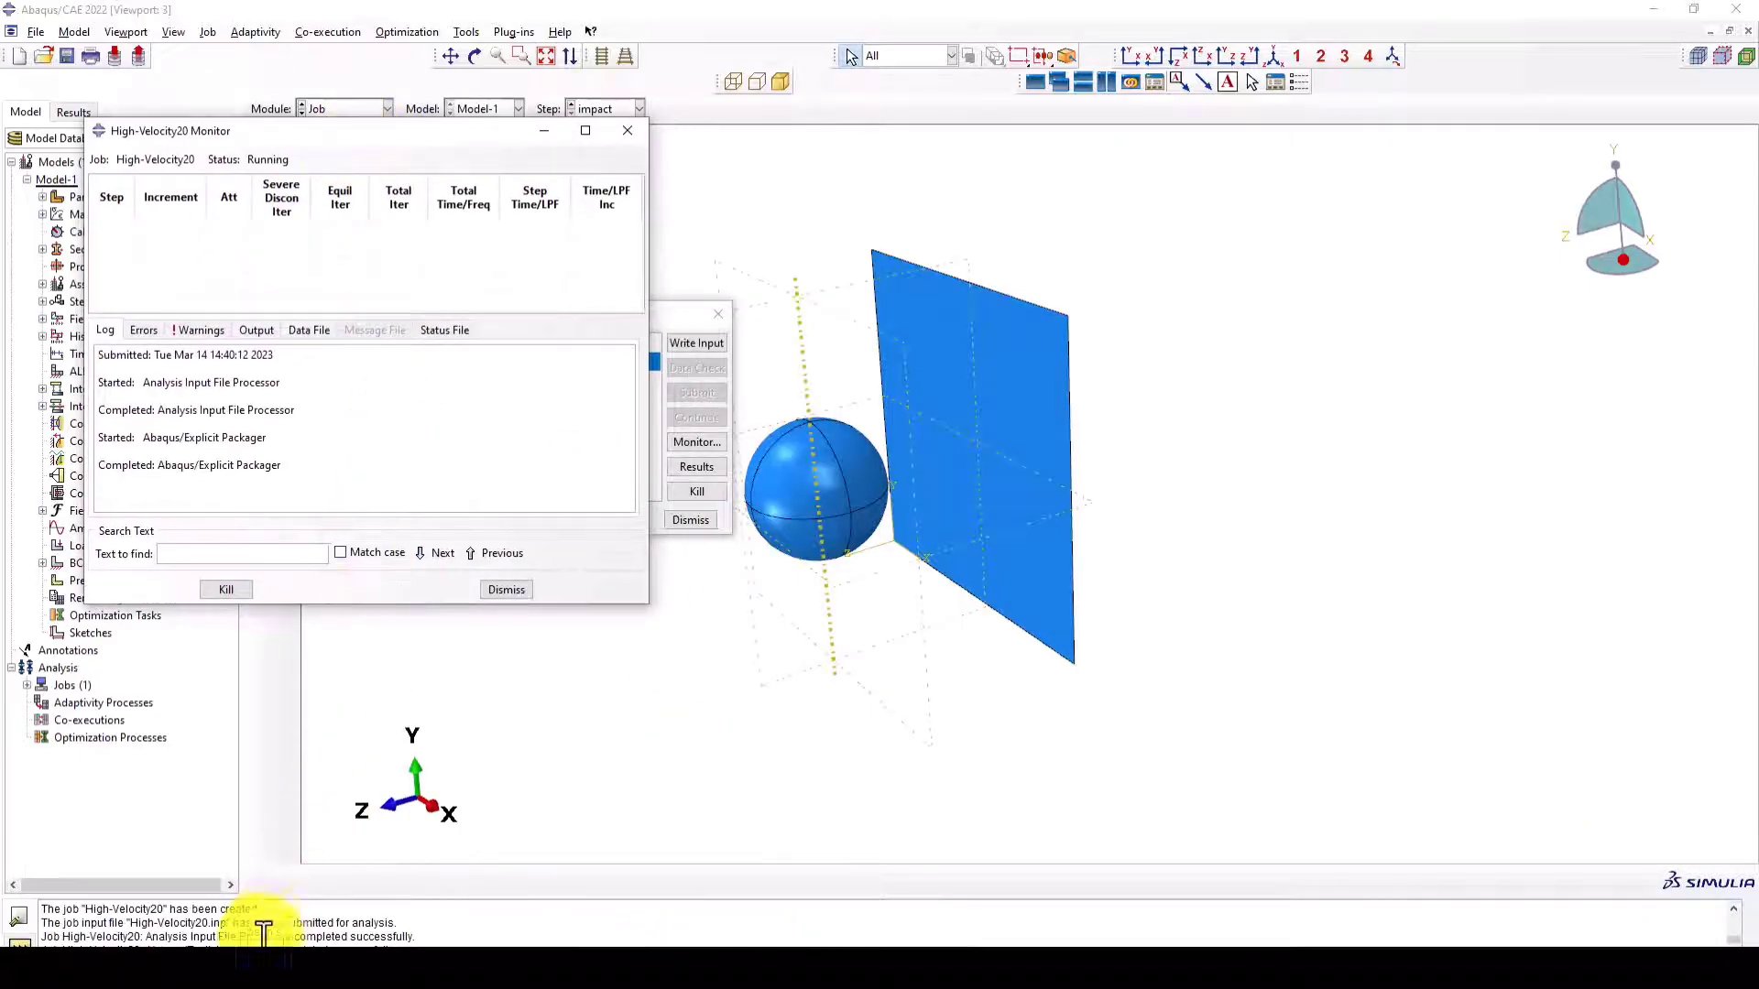
left_click(403, 934)
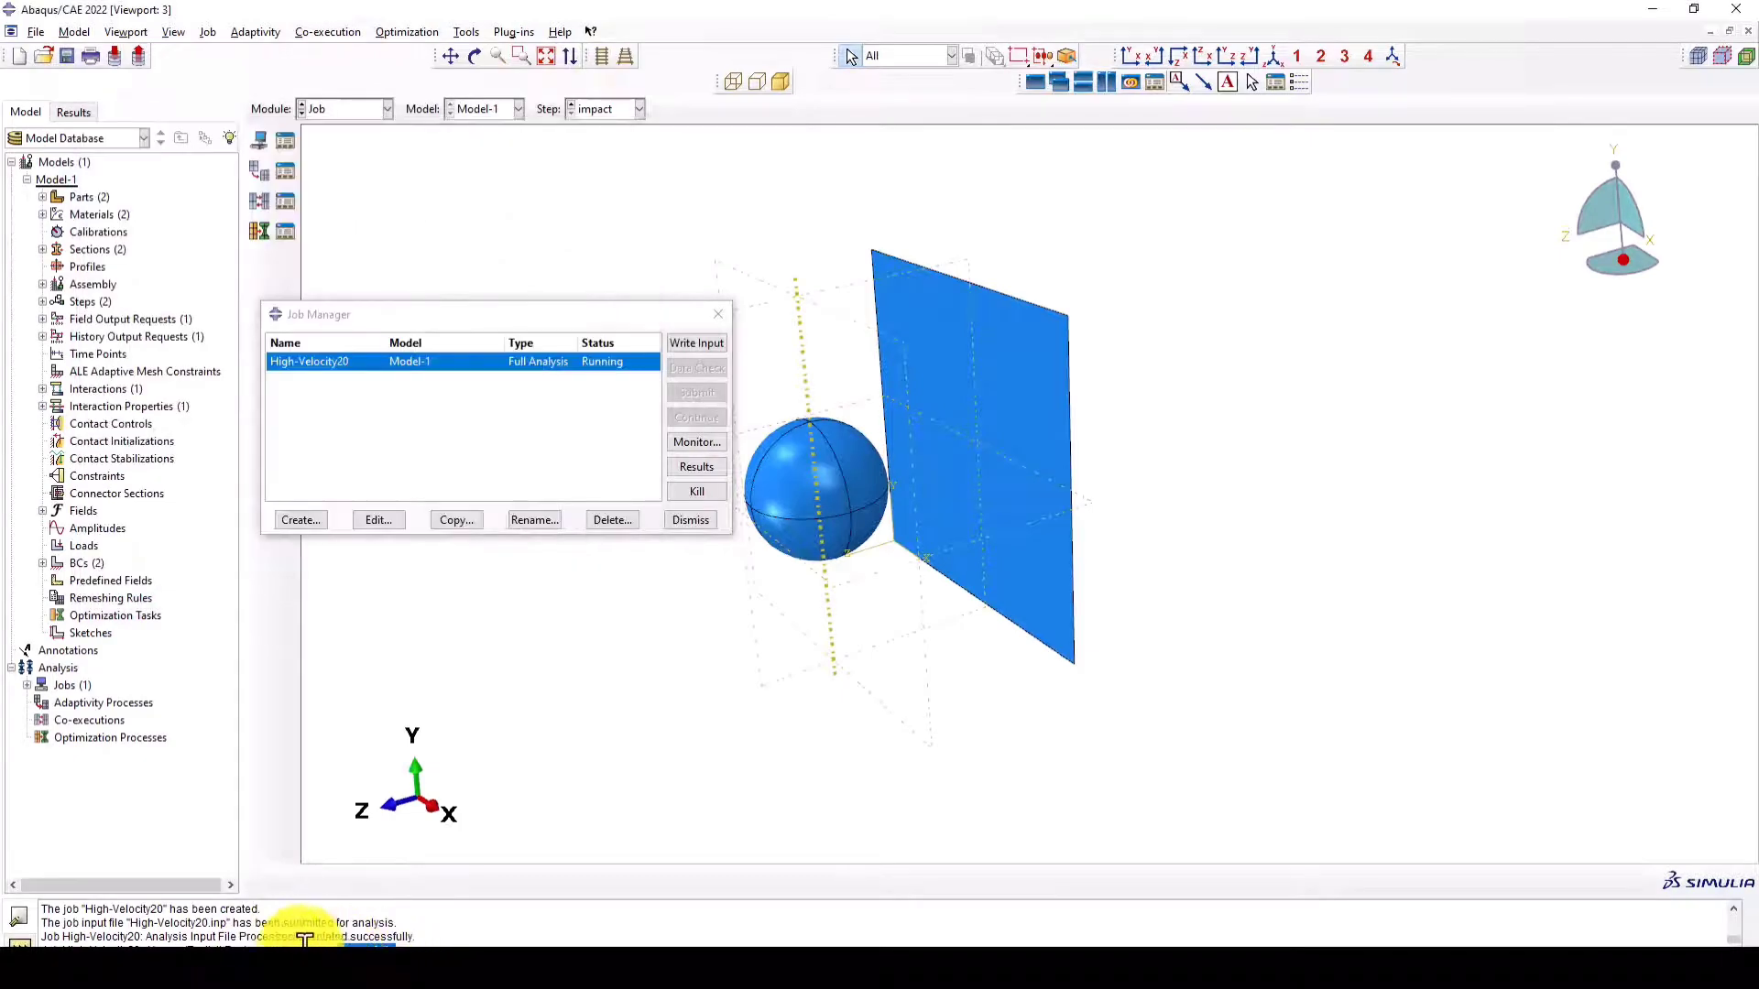
left_click(687, 441)
left_click_drag(432, 132, 449, 132)
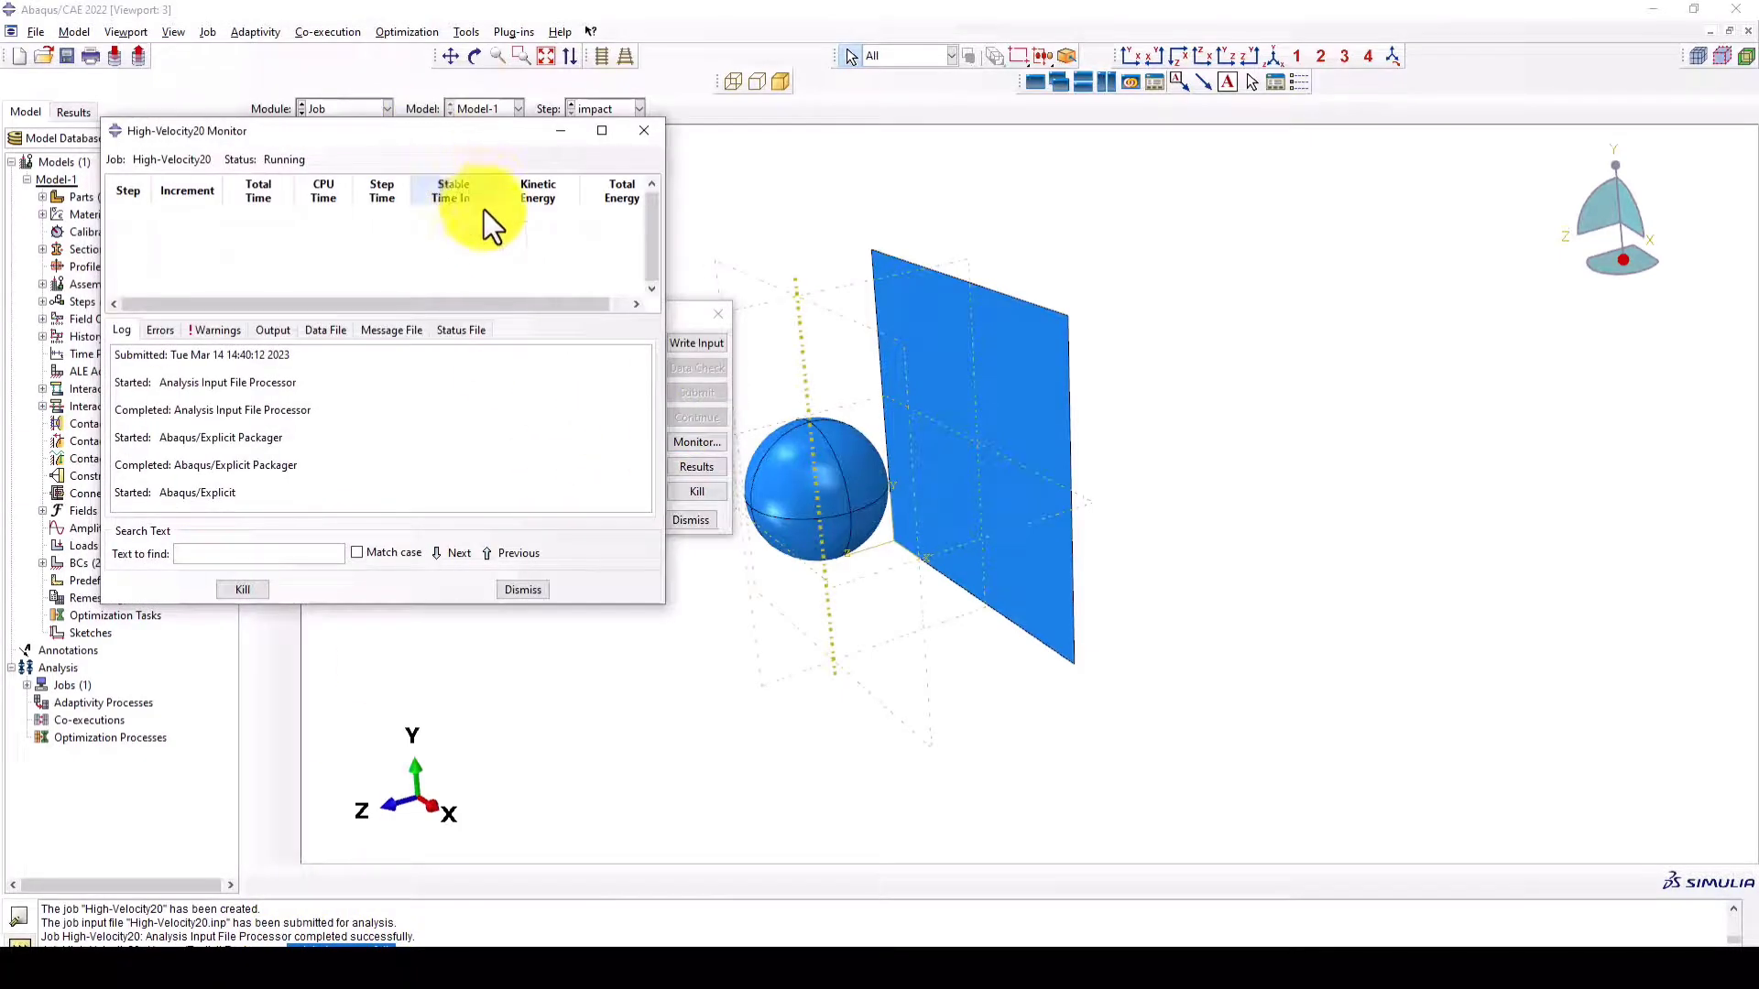
left_click(555, 132)
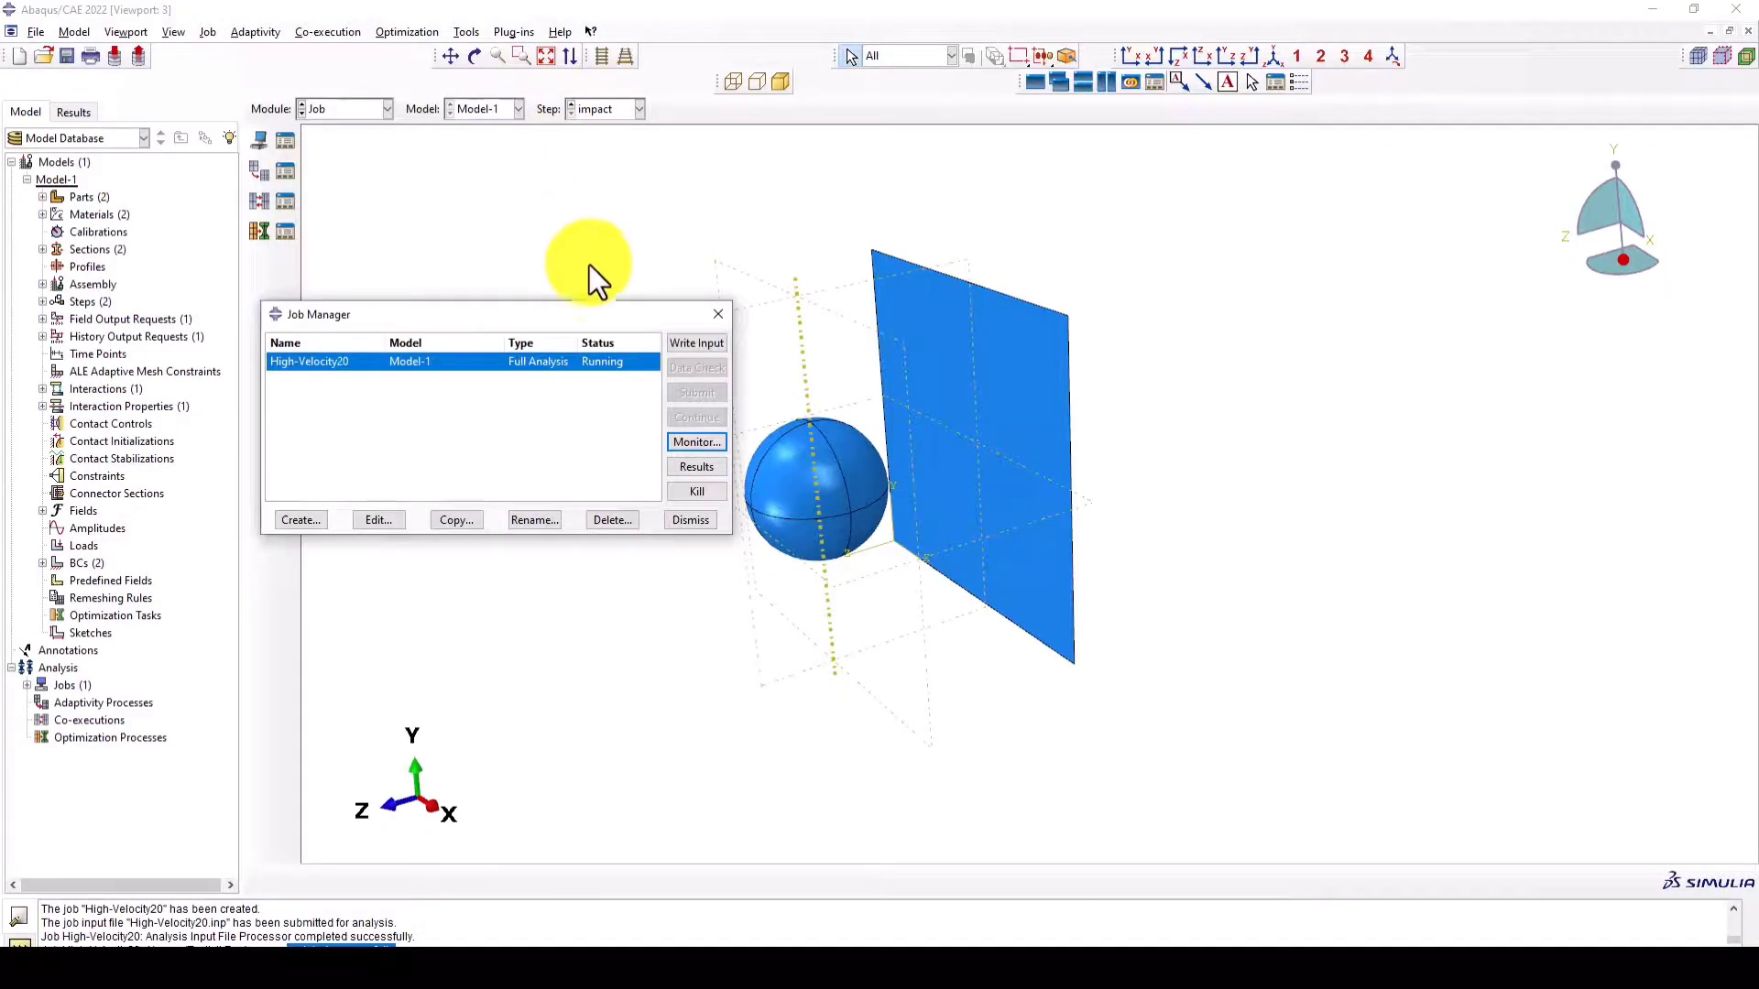
- Switch to the Load module and edit the V3 component of the Velocity boundary condition in the impact step
left_click(359, 110)
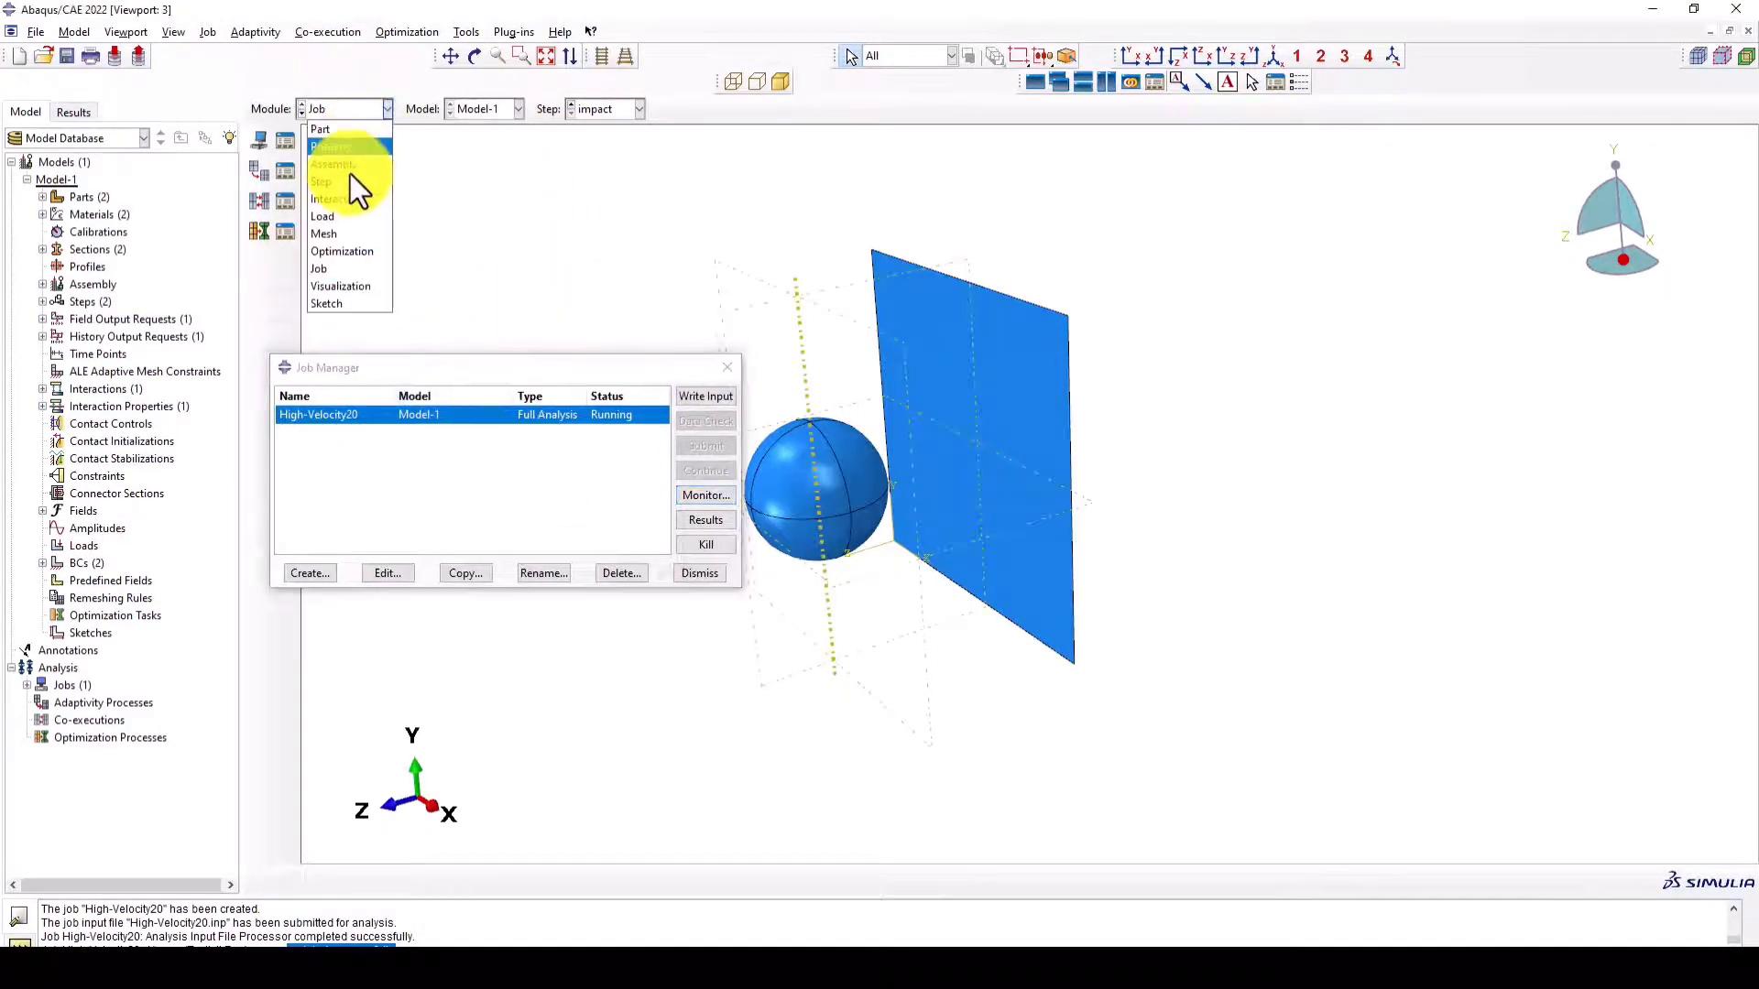
left_click(338, 216)
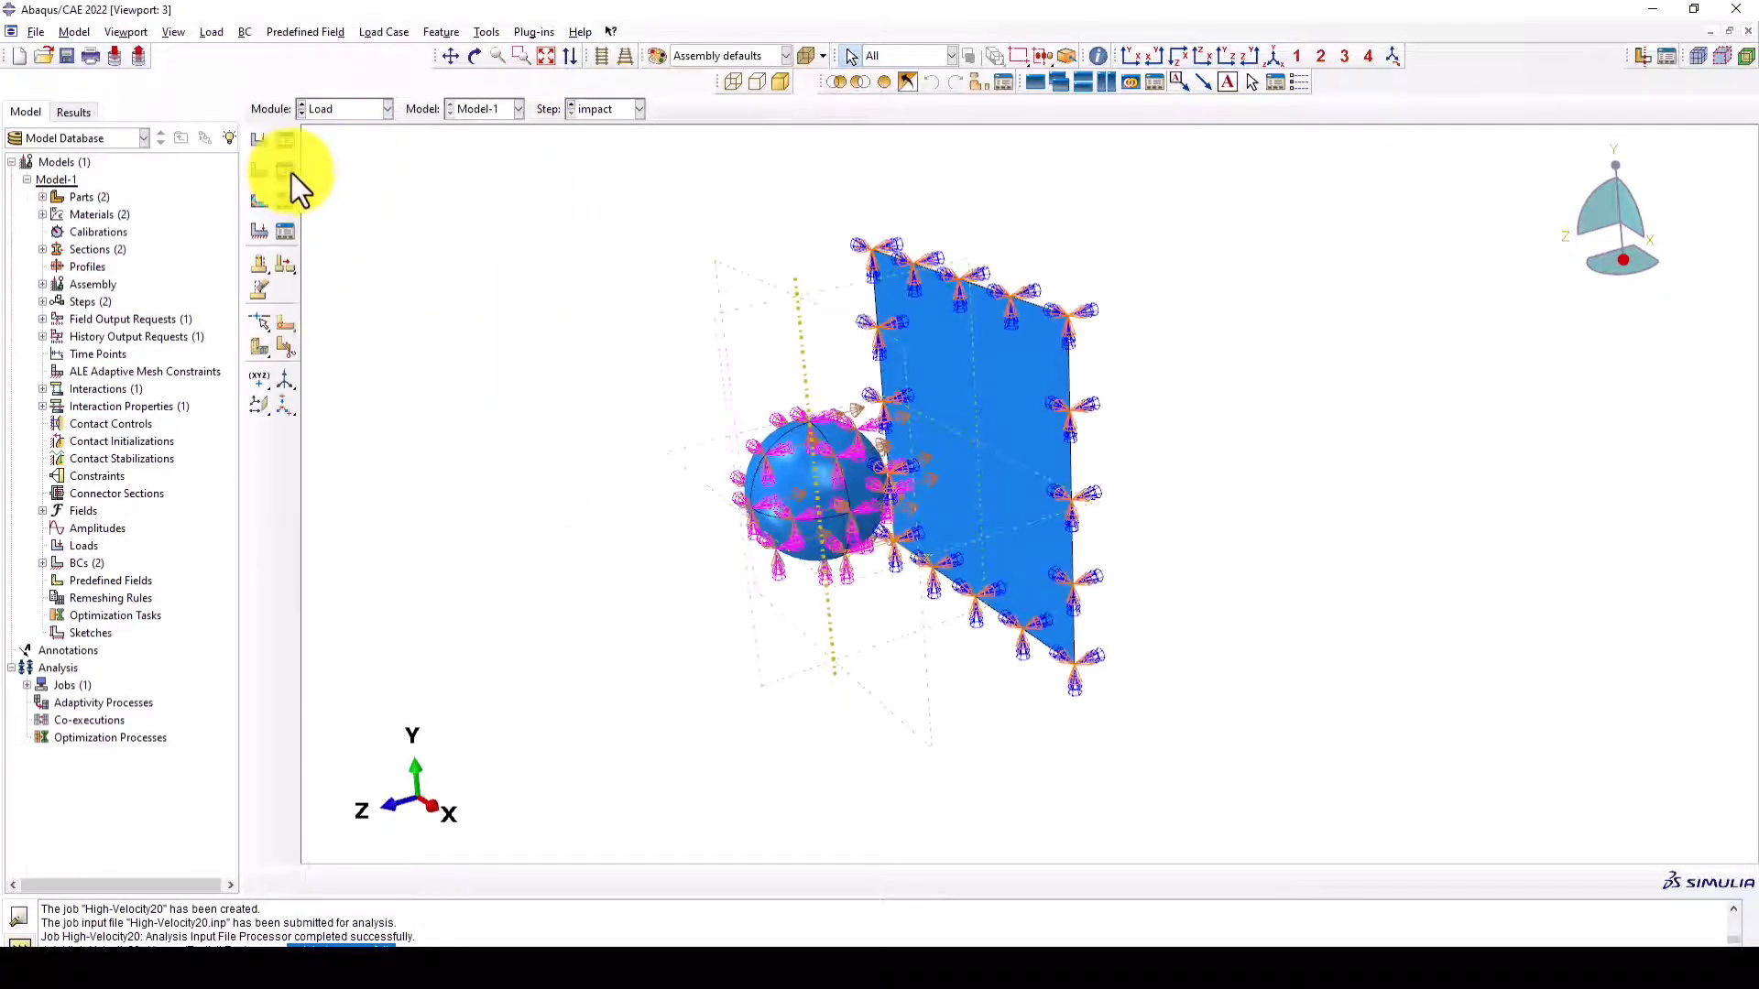
left_click(285, 169)
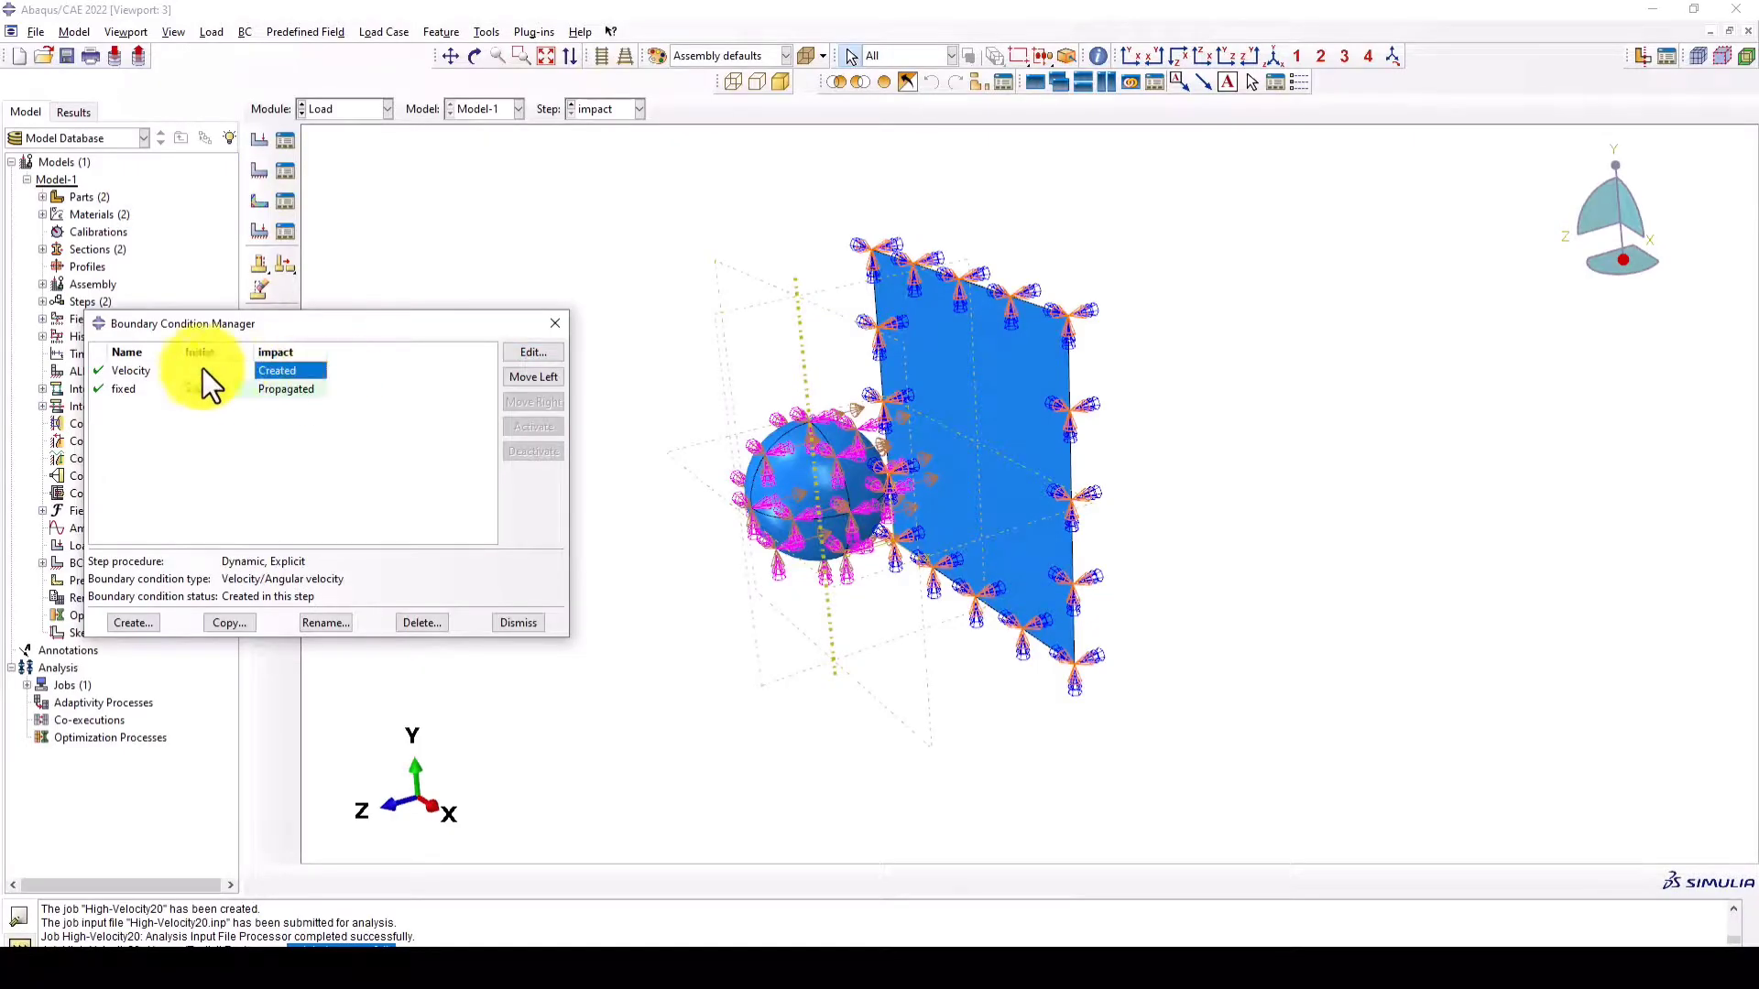
left_click(532, 352)
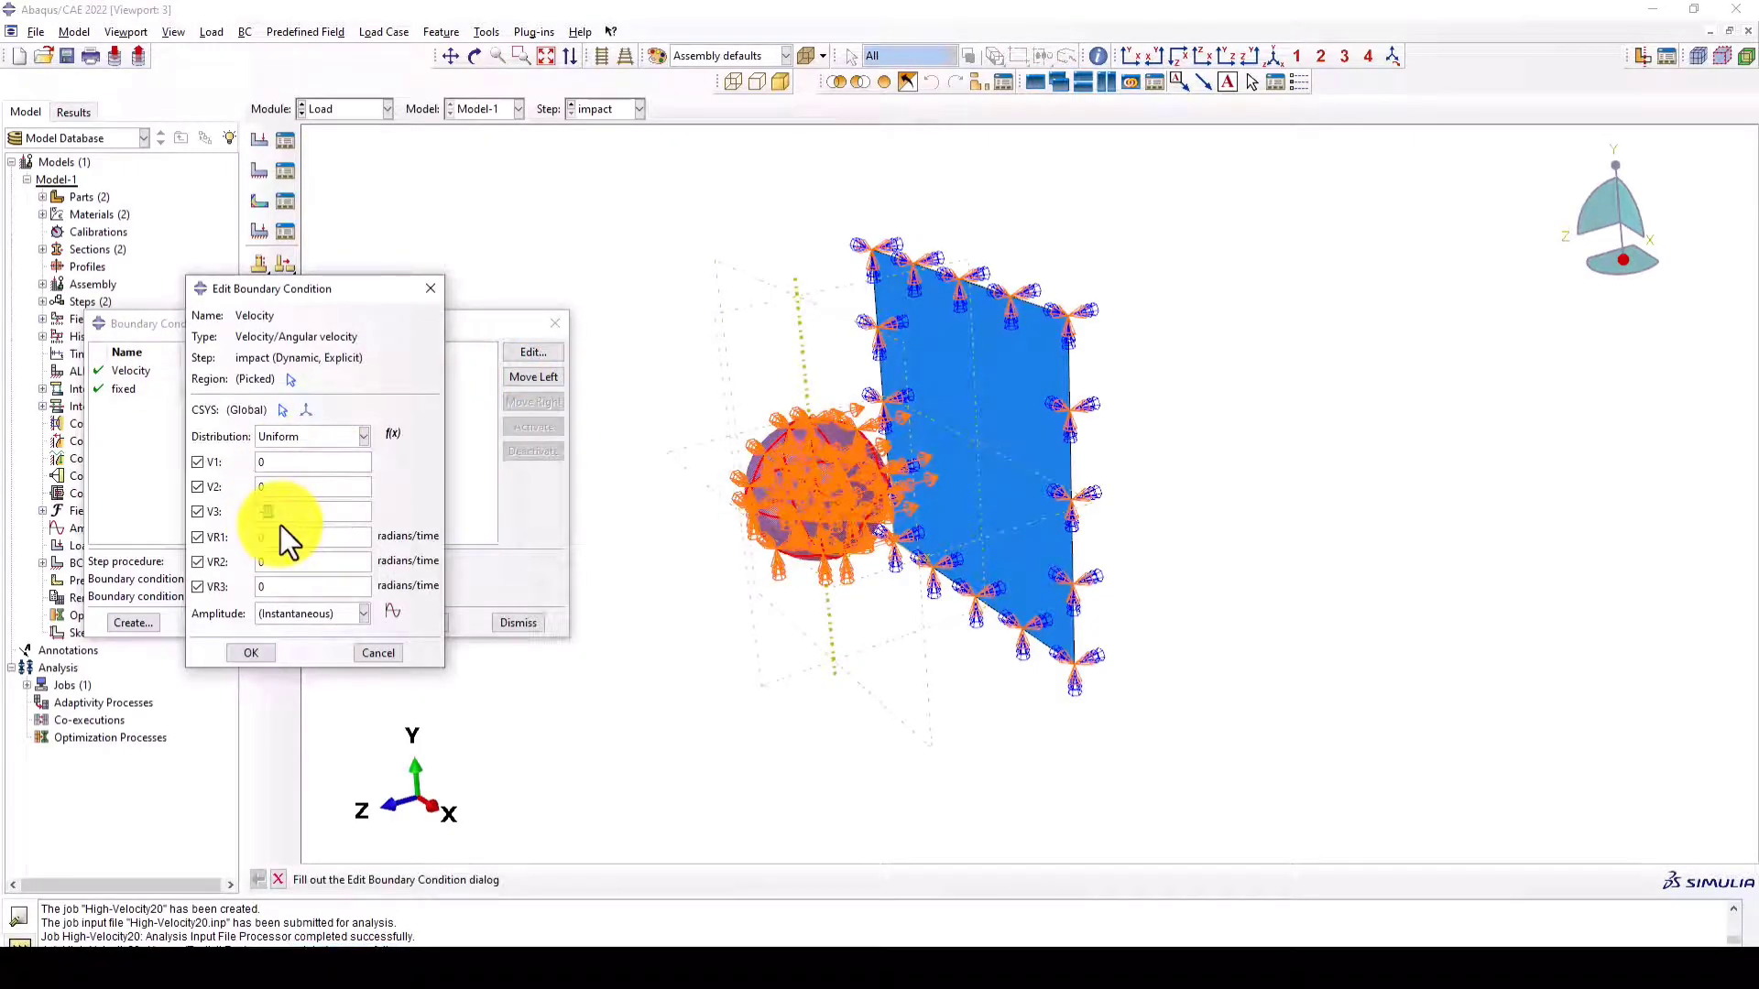
left_click(251, 654)
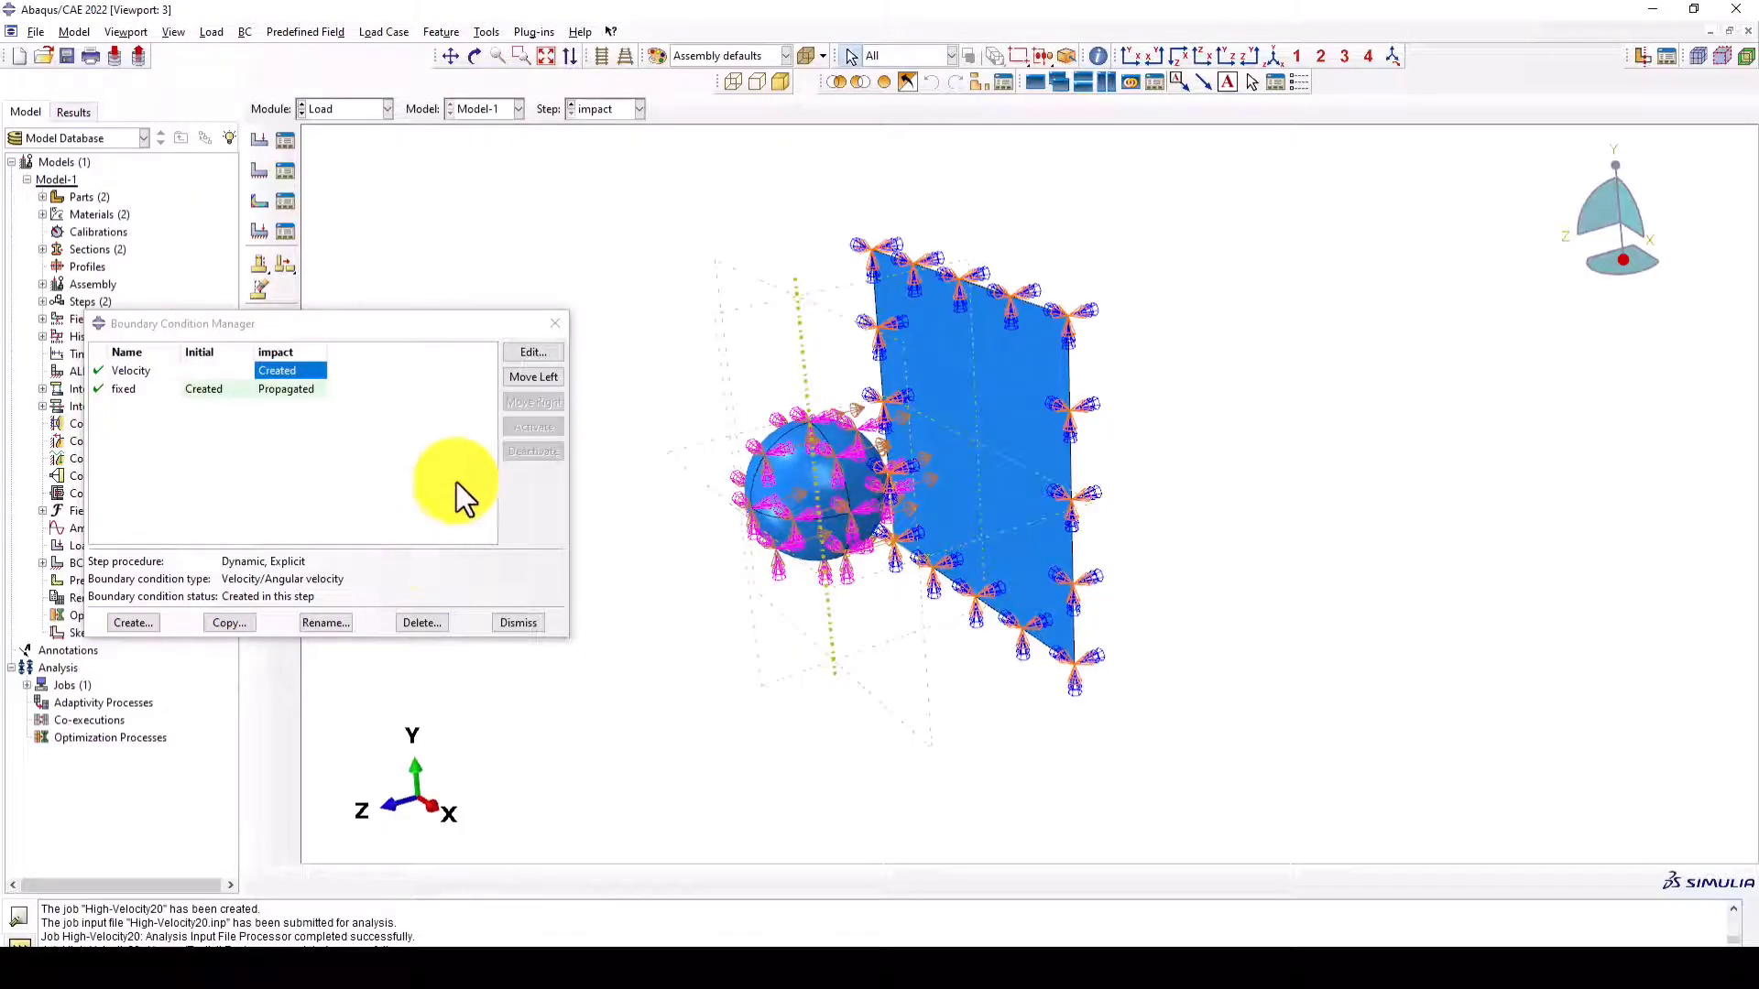
left_click(555, 323)
- Return to the Job module, create a full-analysis job named Low-velocity10 from Model-1, and submit it
left_click(344, 108)
left_click(345, 262)
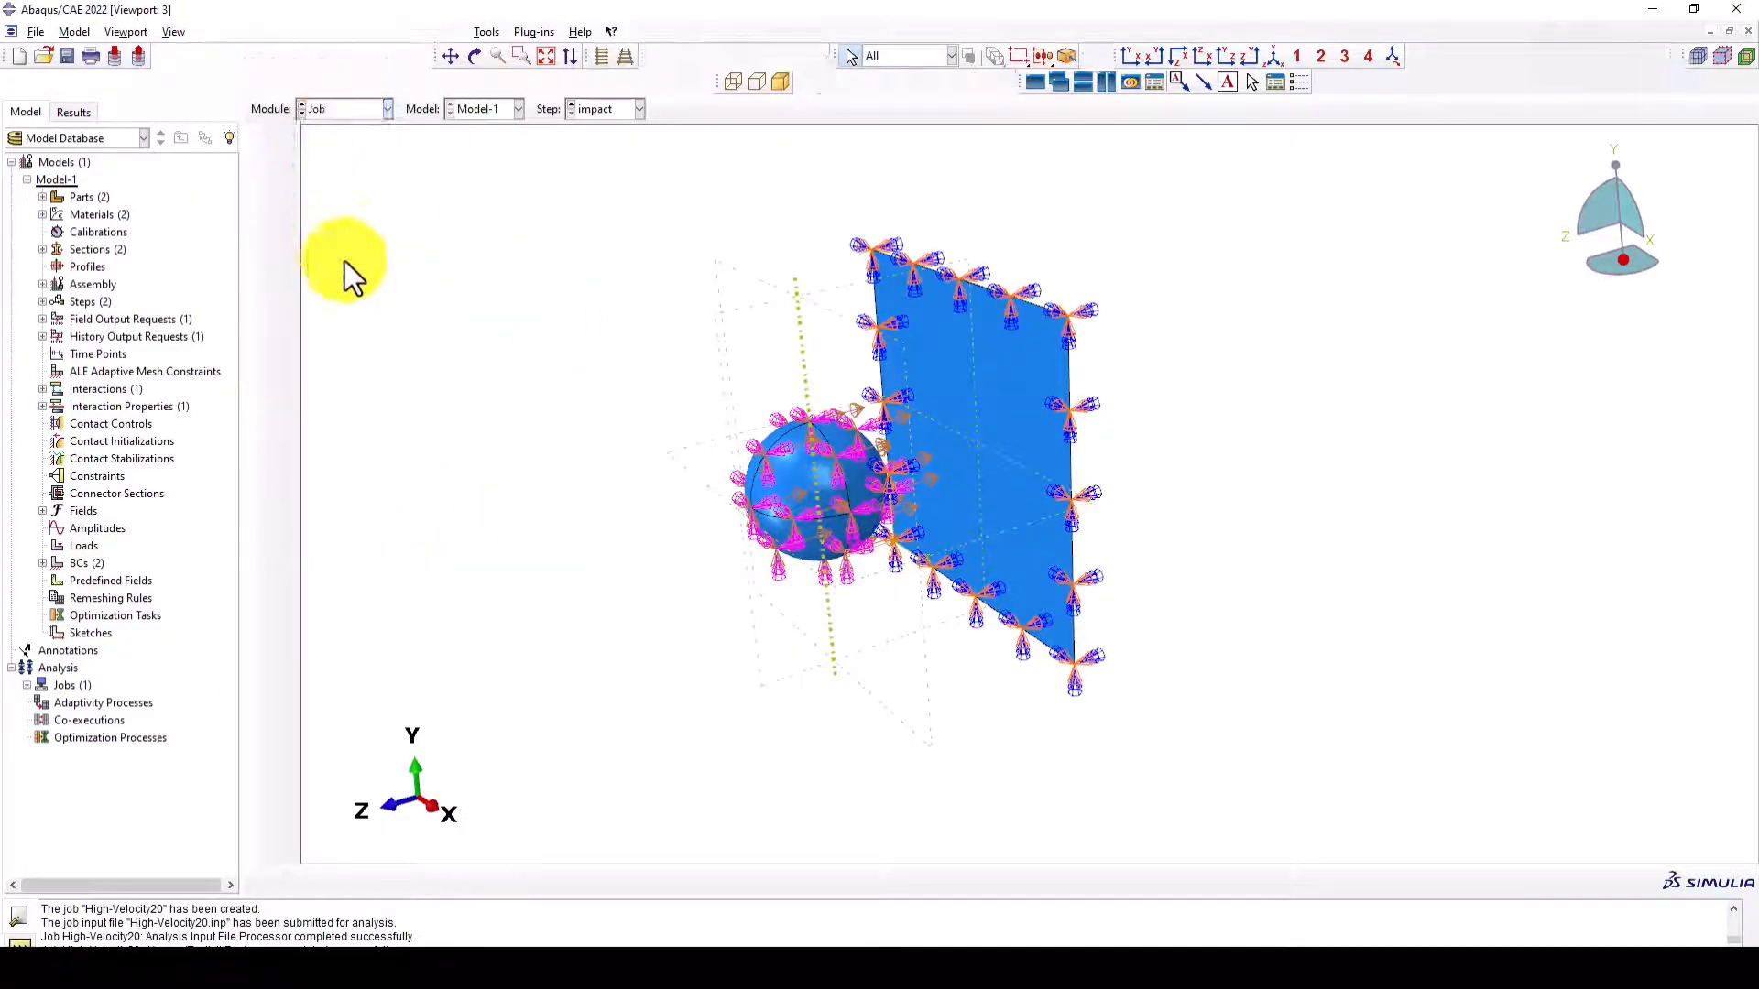
left_click(311, 572)
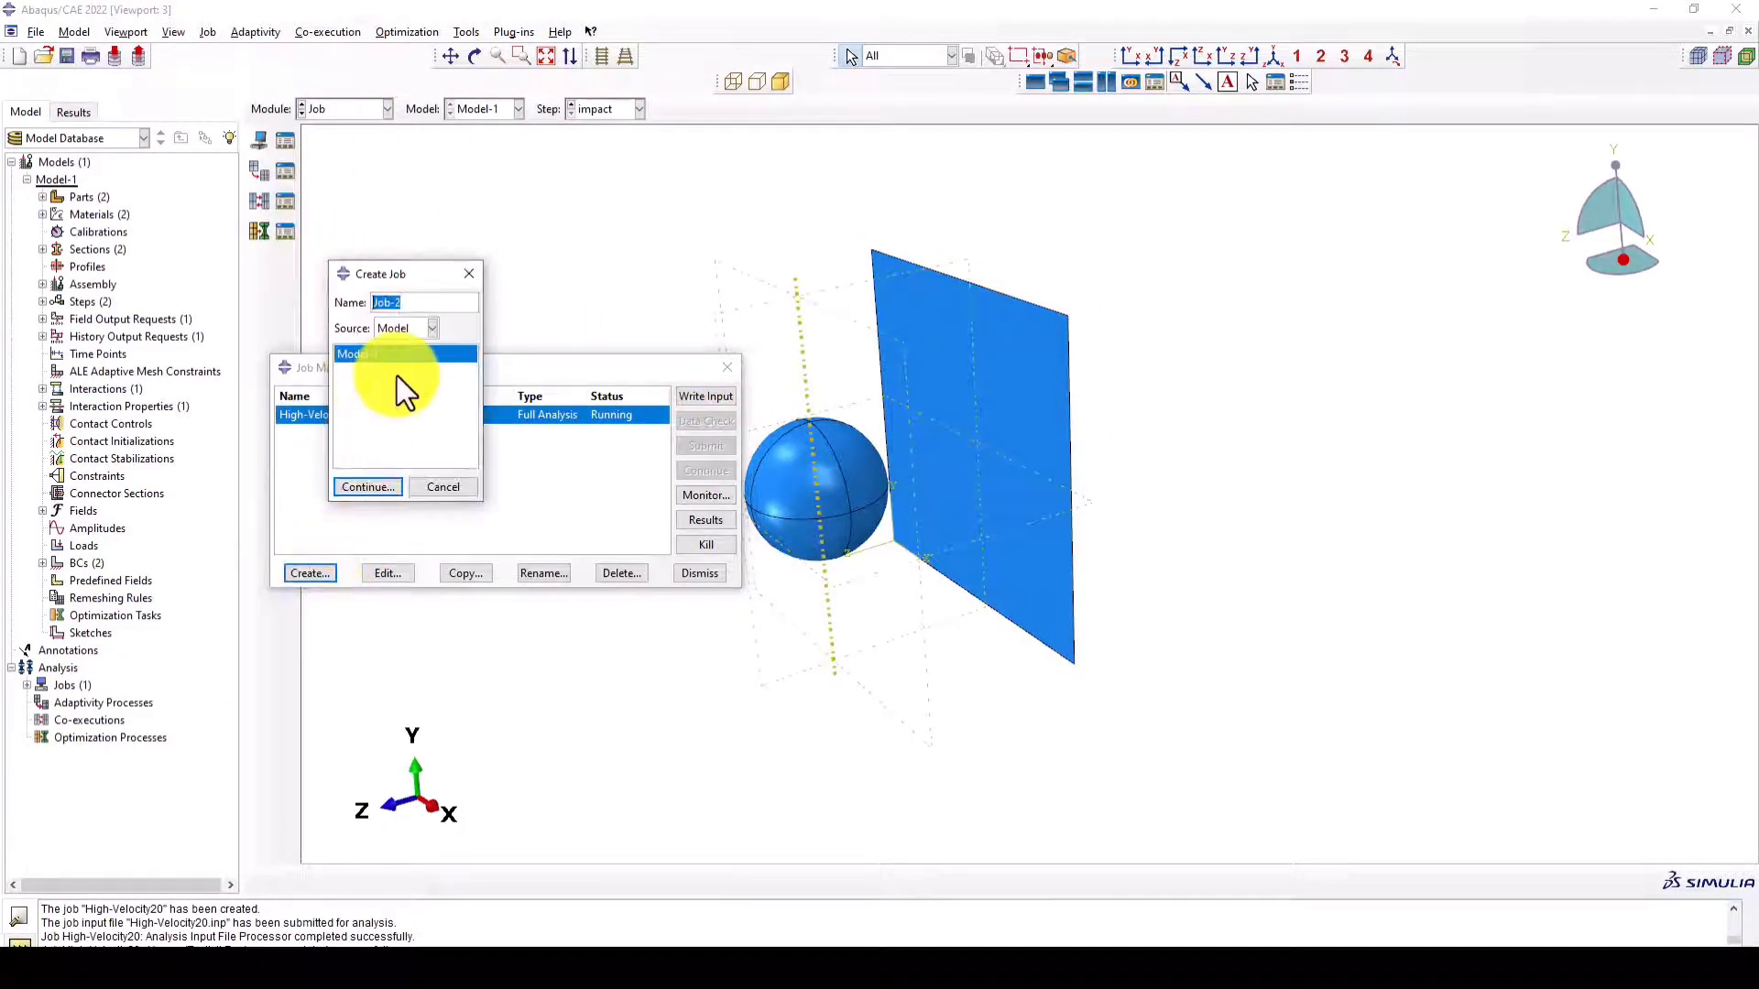
type("Low-velocity10")
left_click(363, 486)
left_click(465, 660)
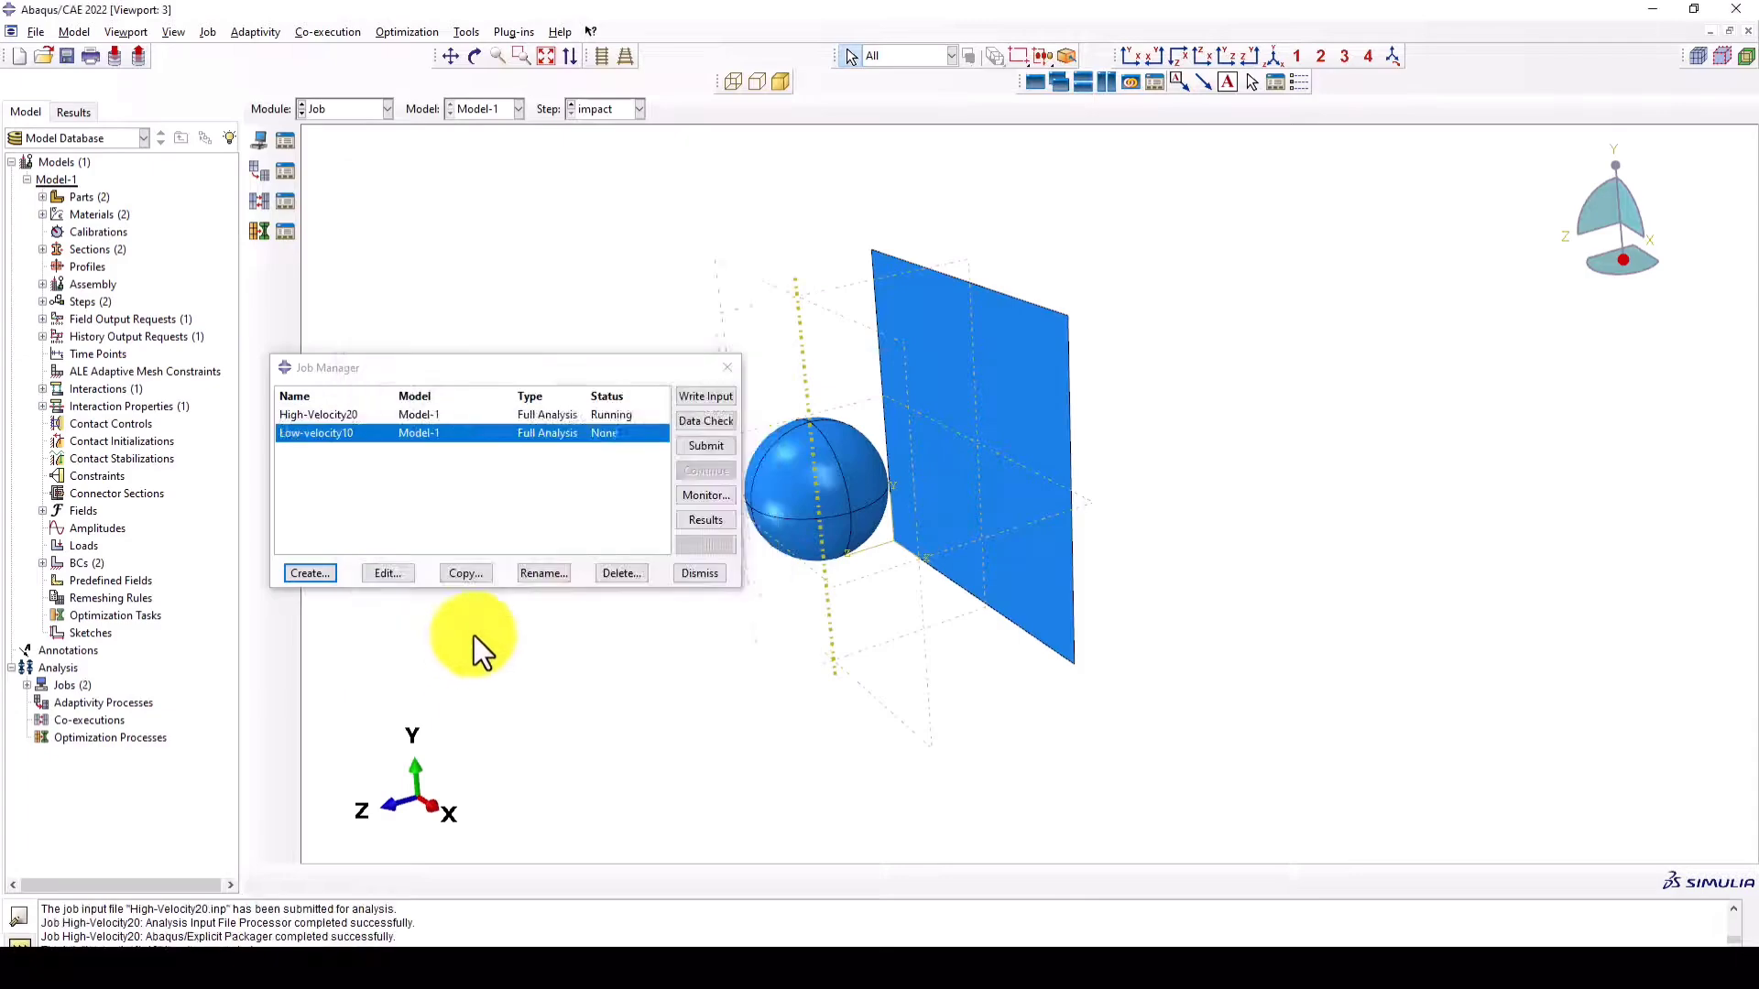
left_click(698, 448)
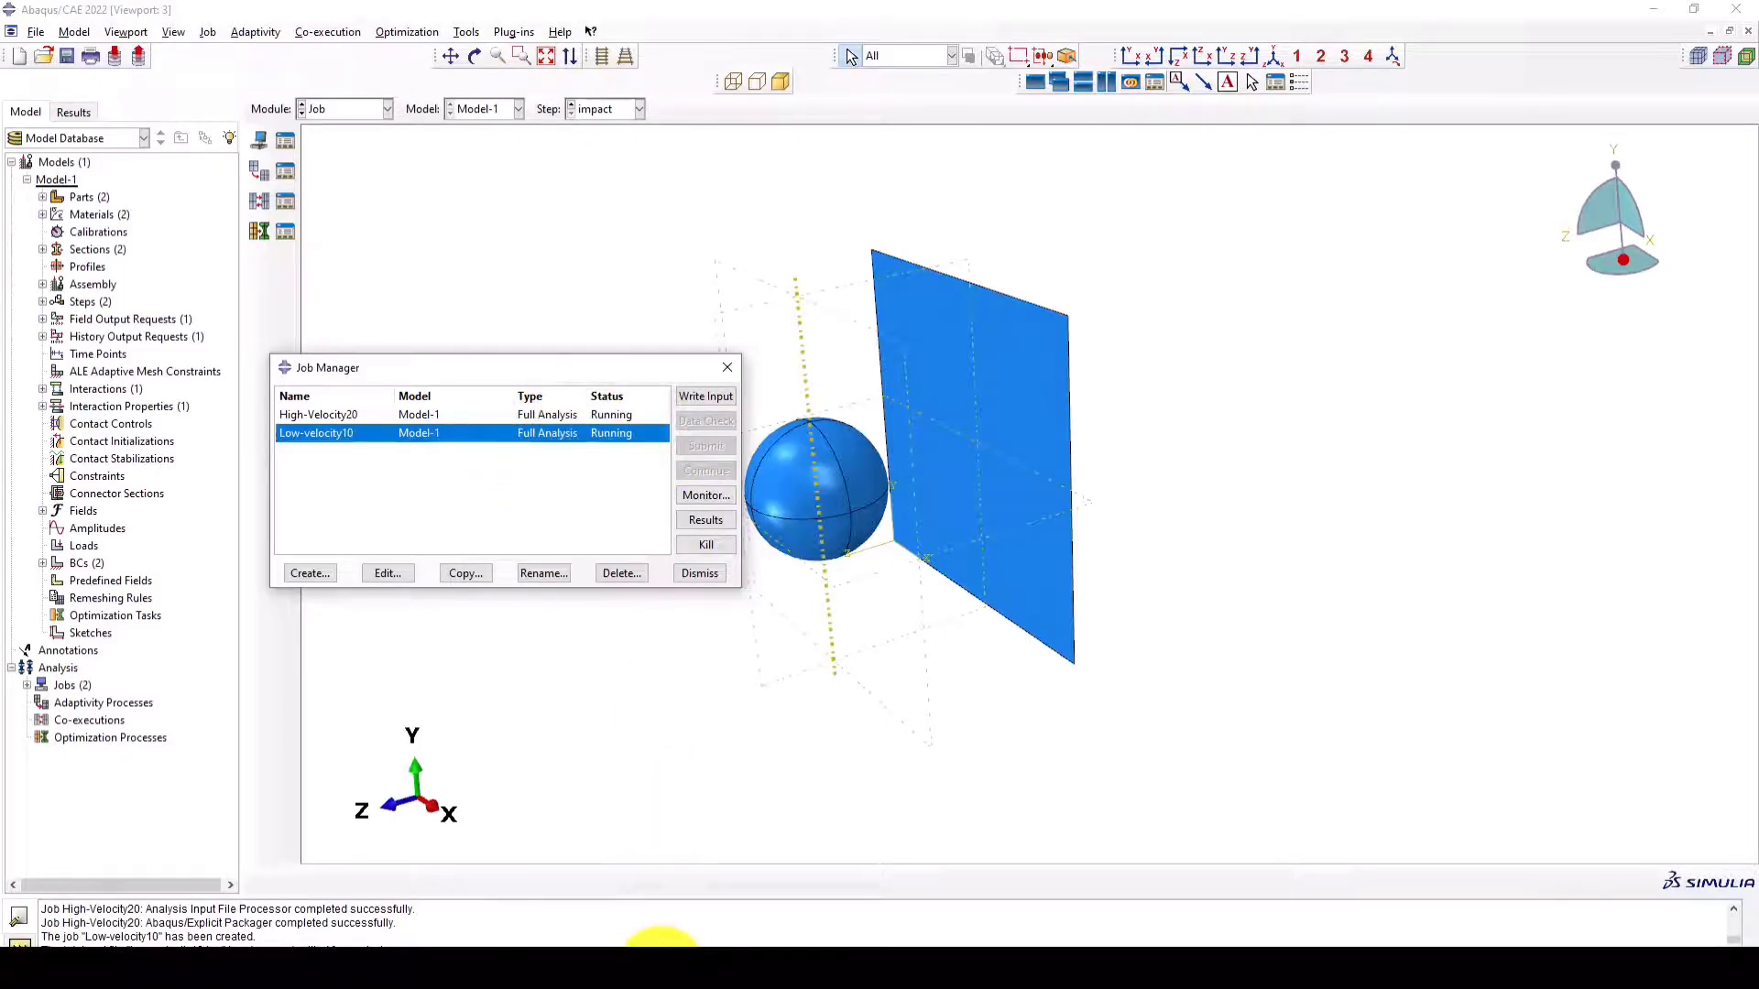
- Review the High-Velocity20 job's increments, warnings and errors in its monitor, and check the status of both jobs
left_click(663, 826)
mouse_move(671, 943)
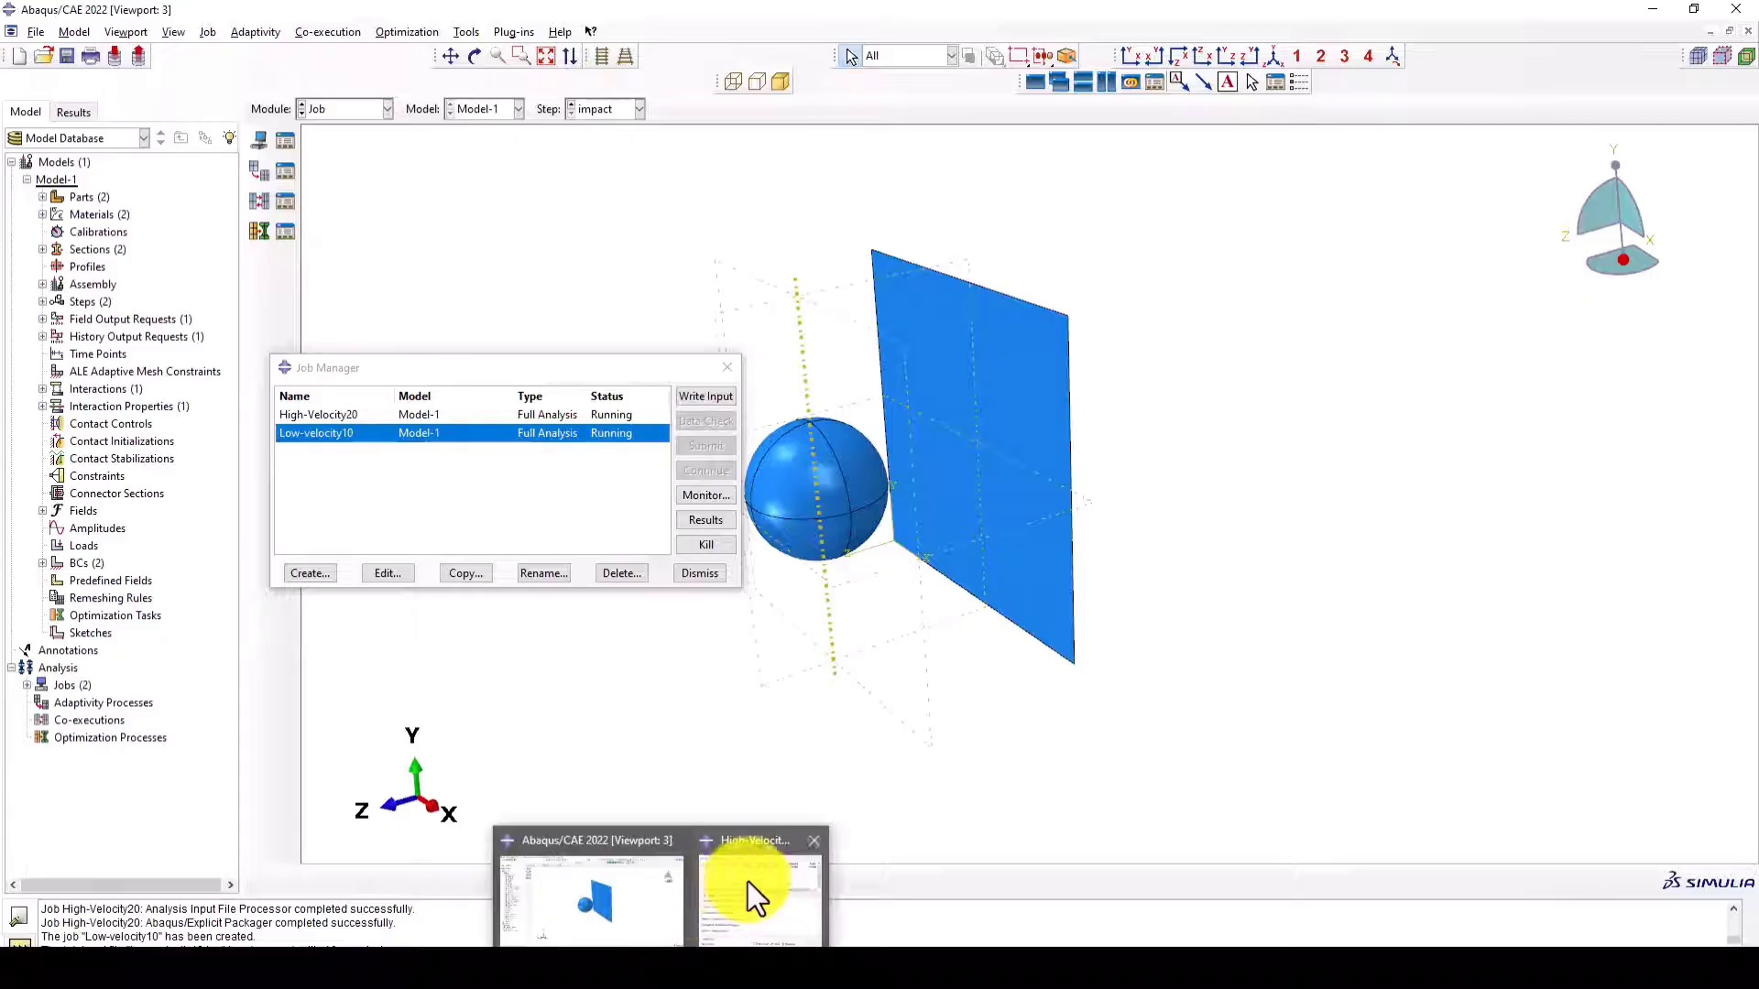
left_click(746, 893)
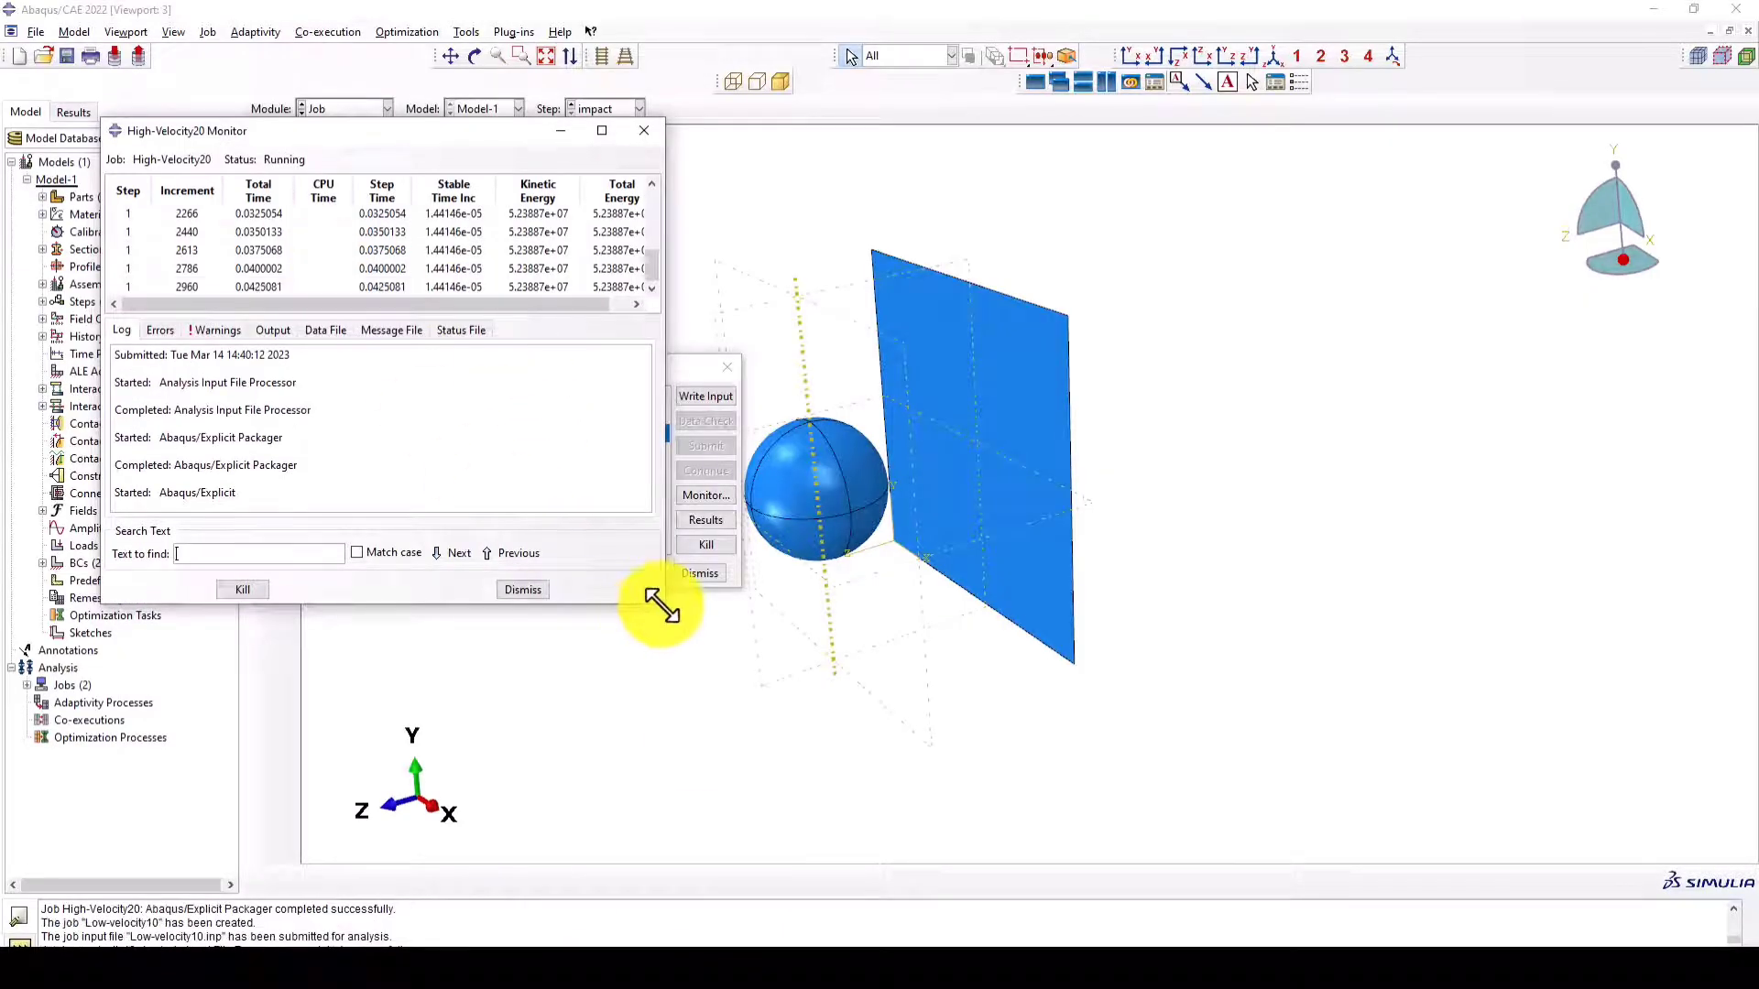
left_click_drag(663, 602, 739, 734)
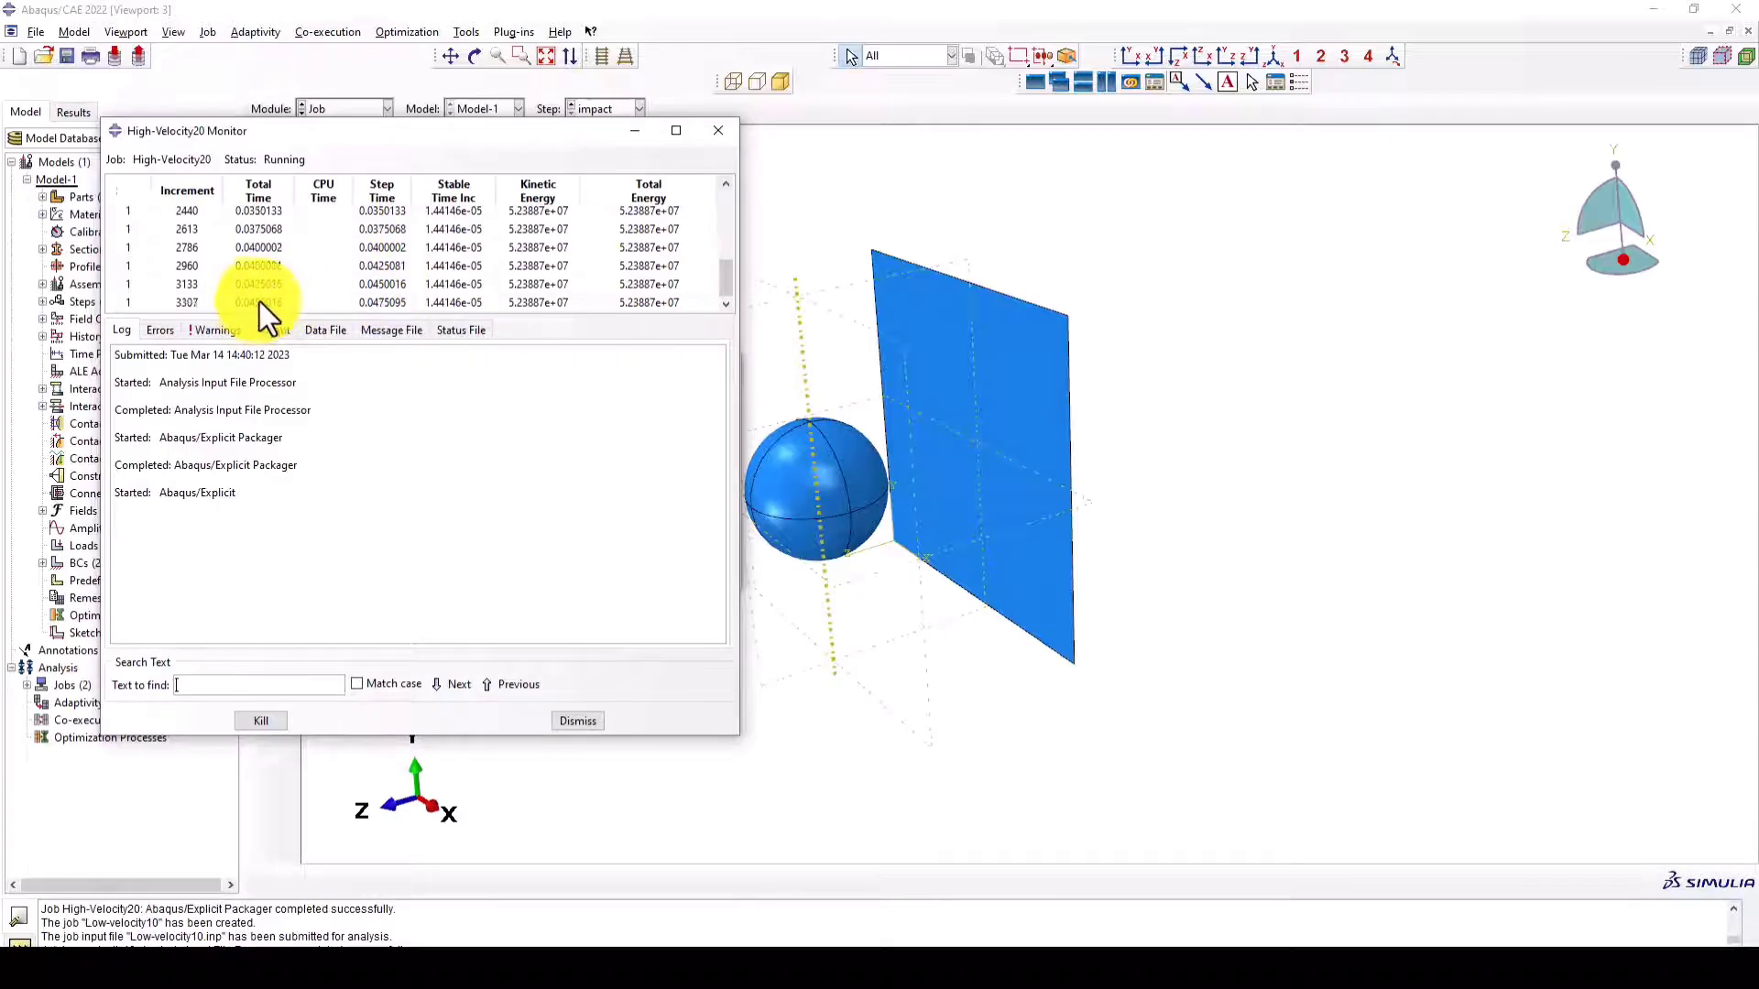
left_click(217, 330)
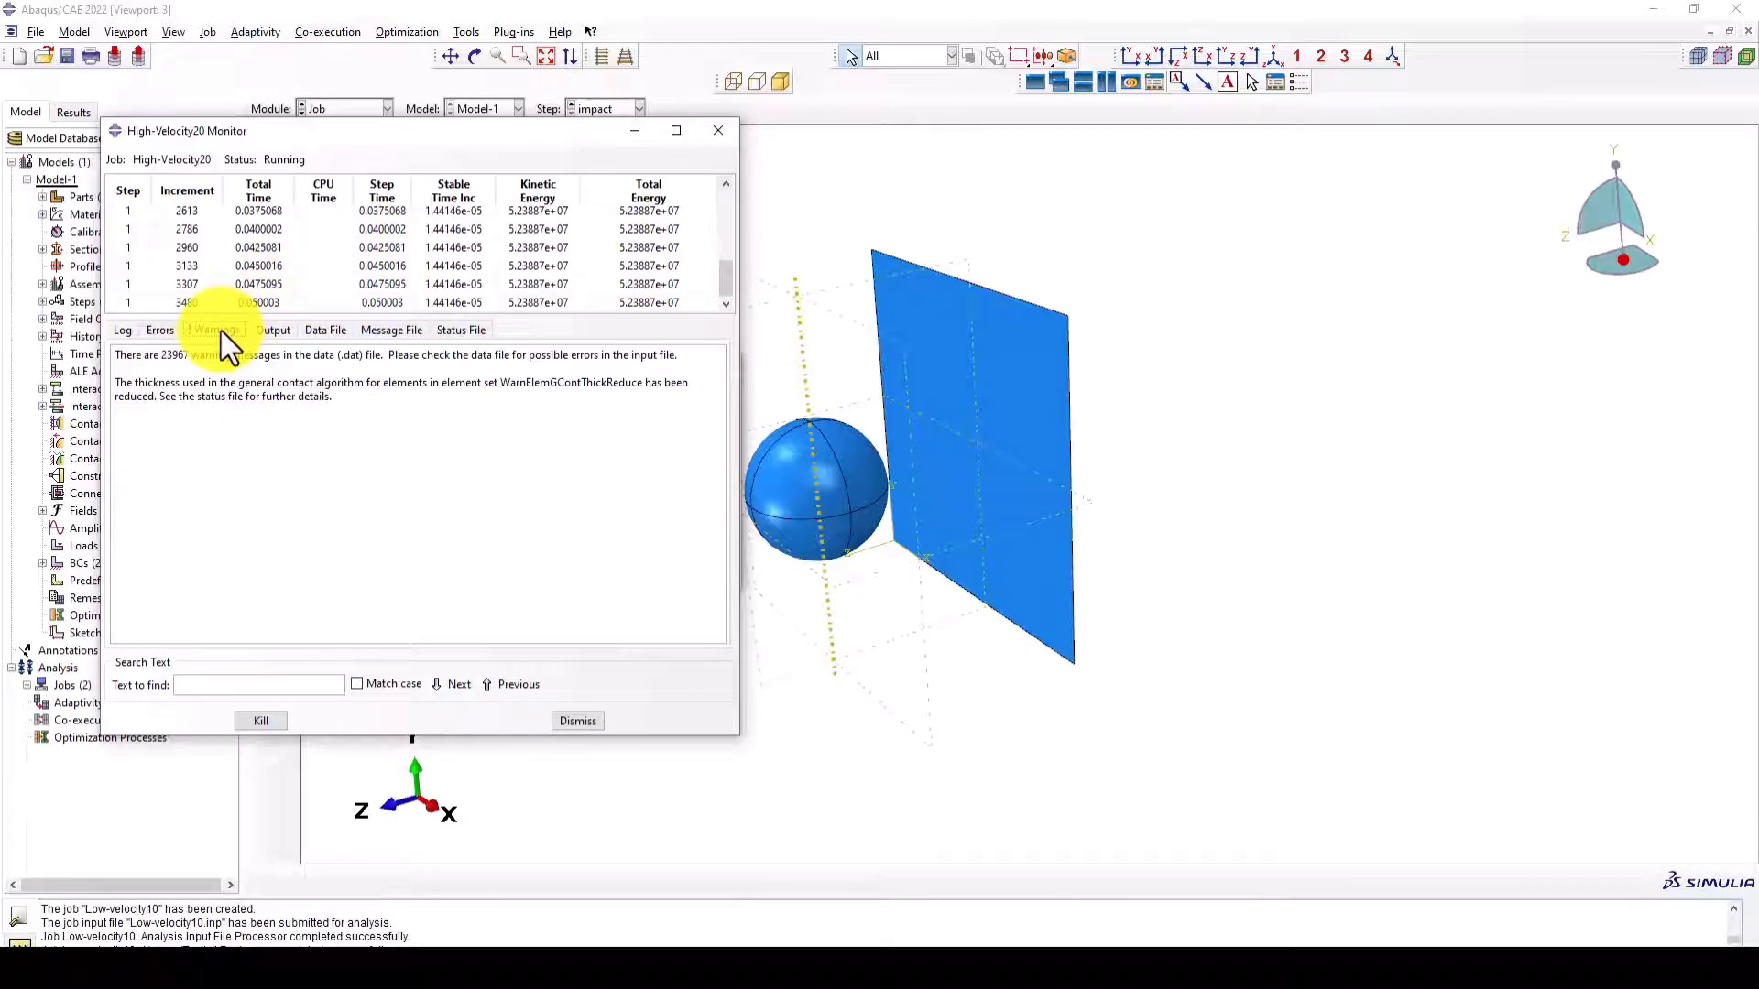
left_click(157, 331)
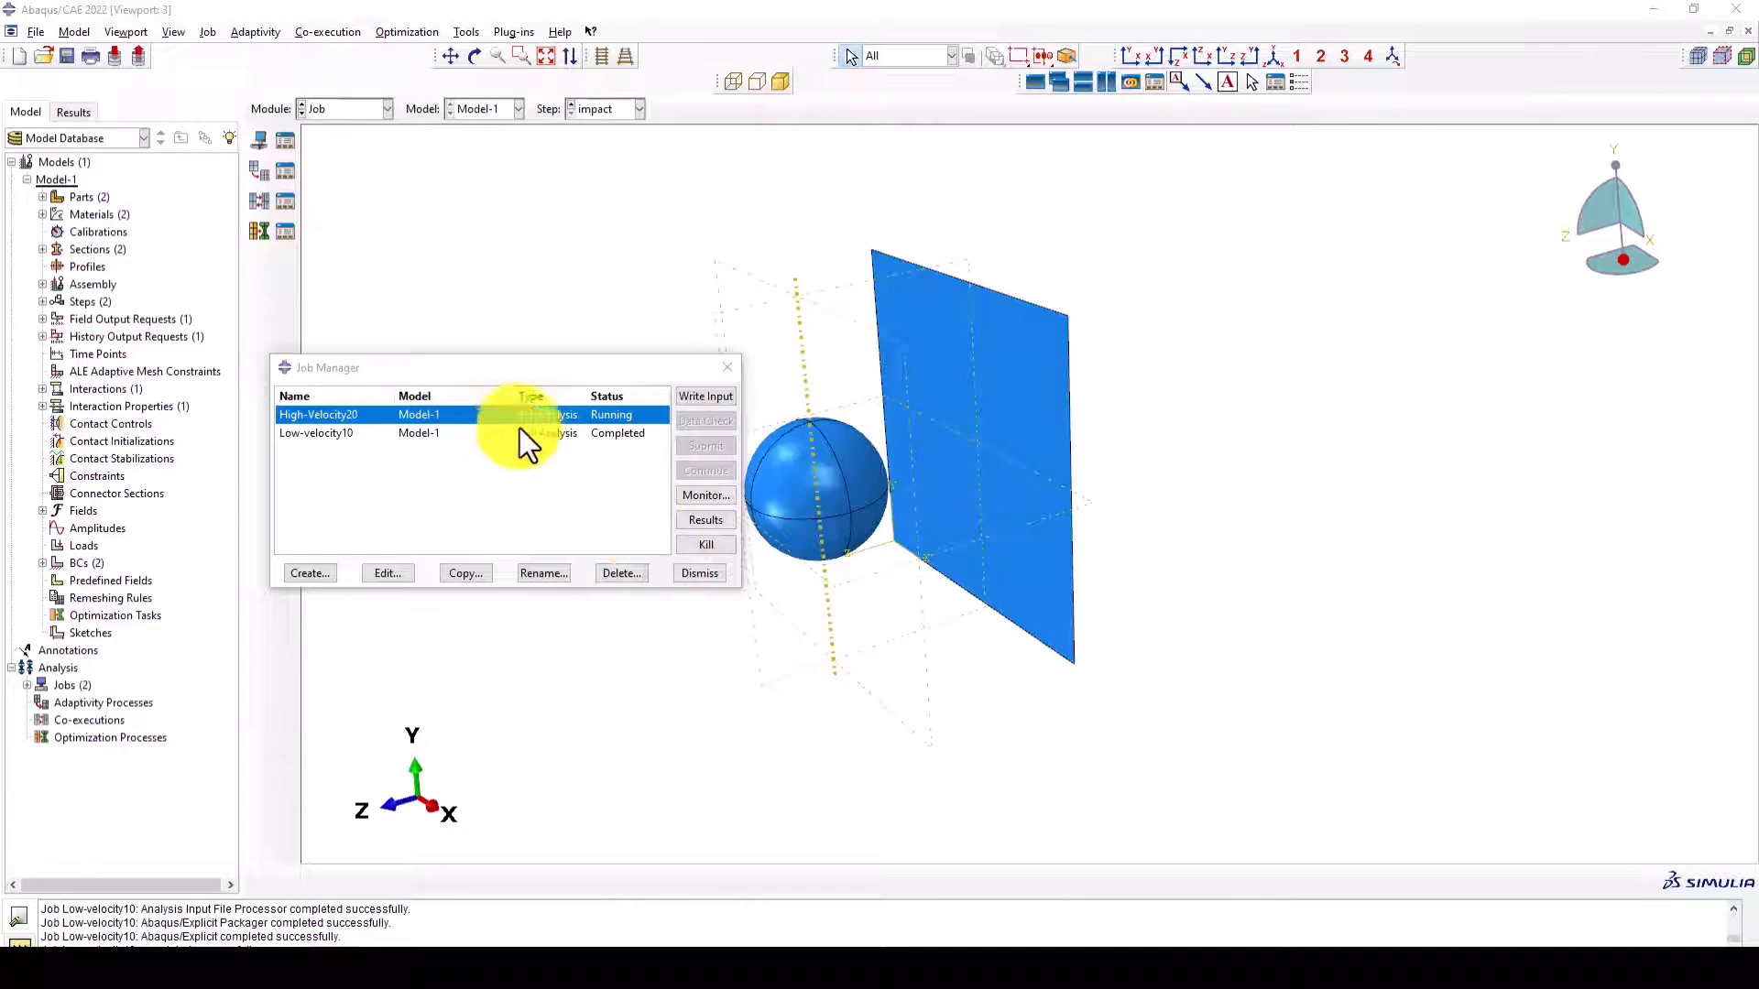
left_click(339, 434)
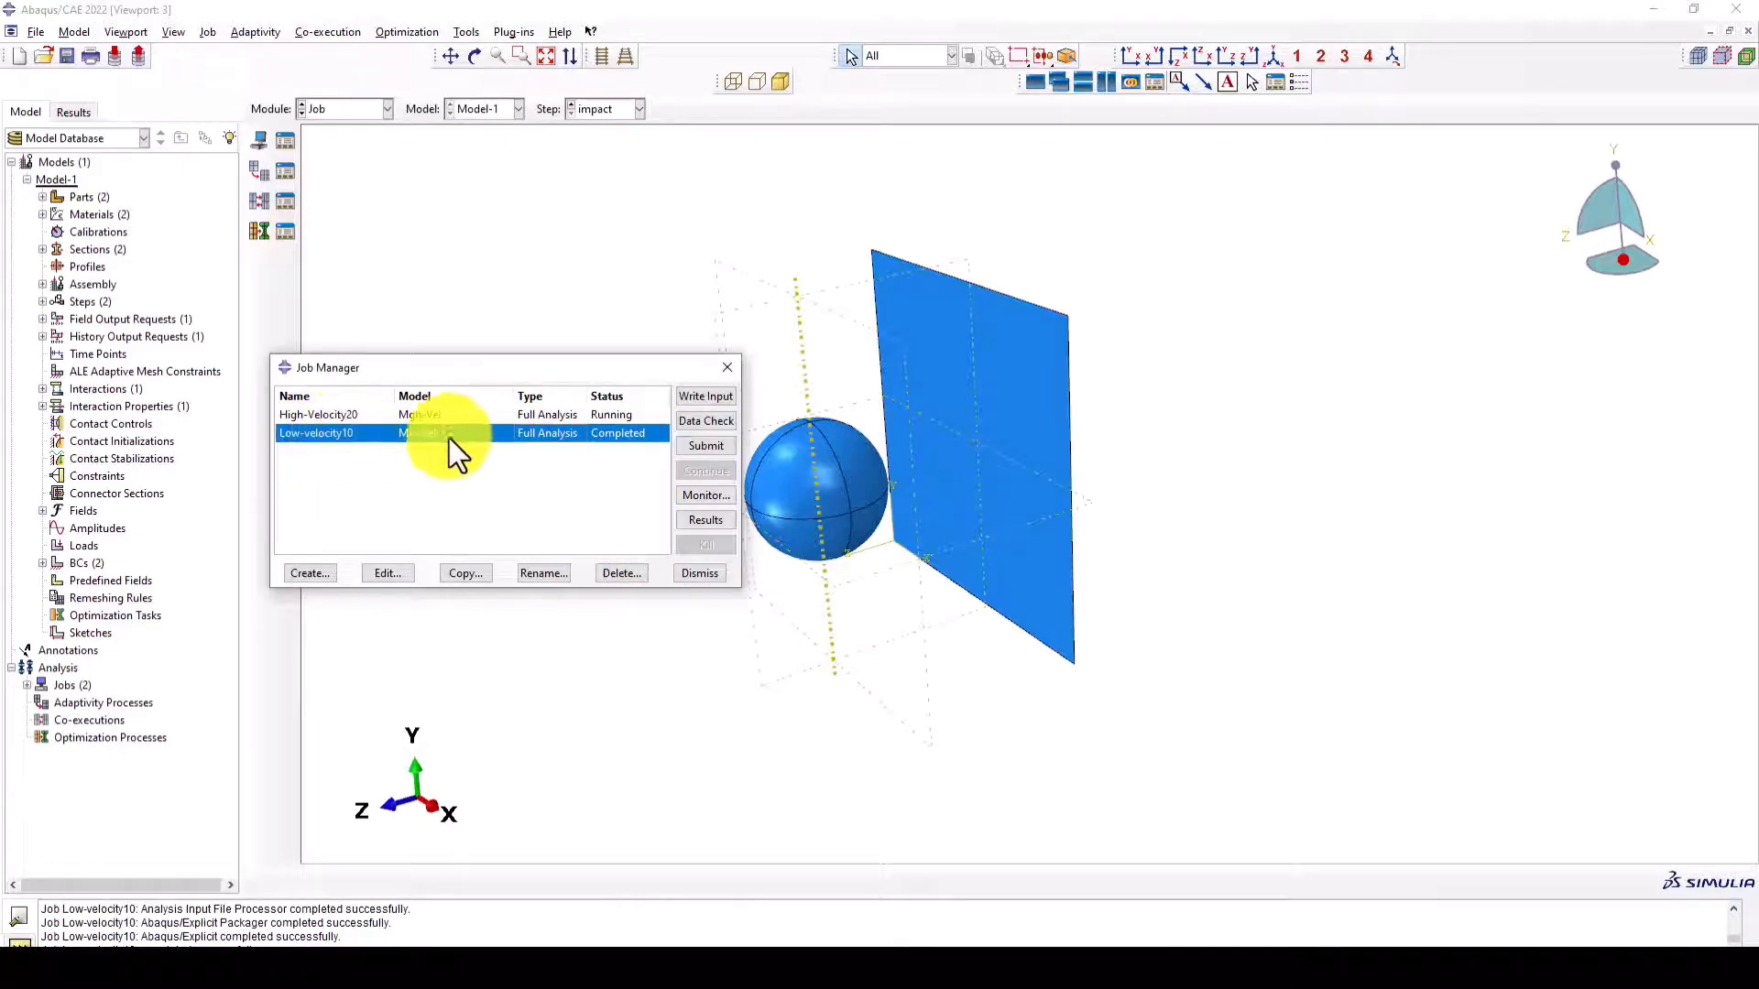
left_click(530, 415)
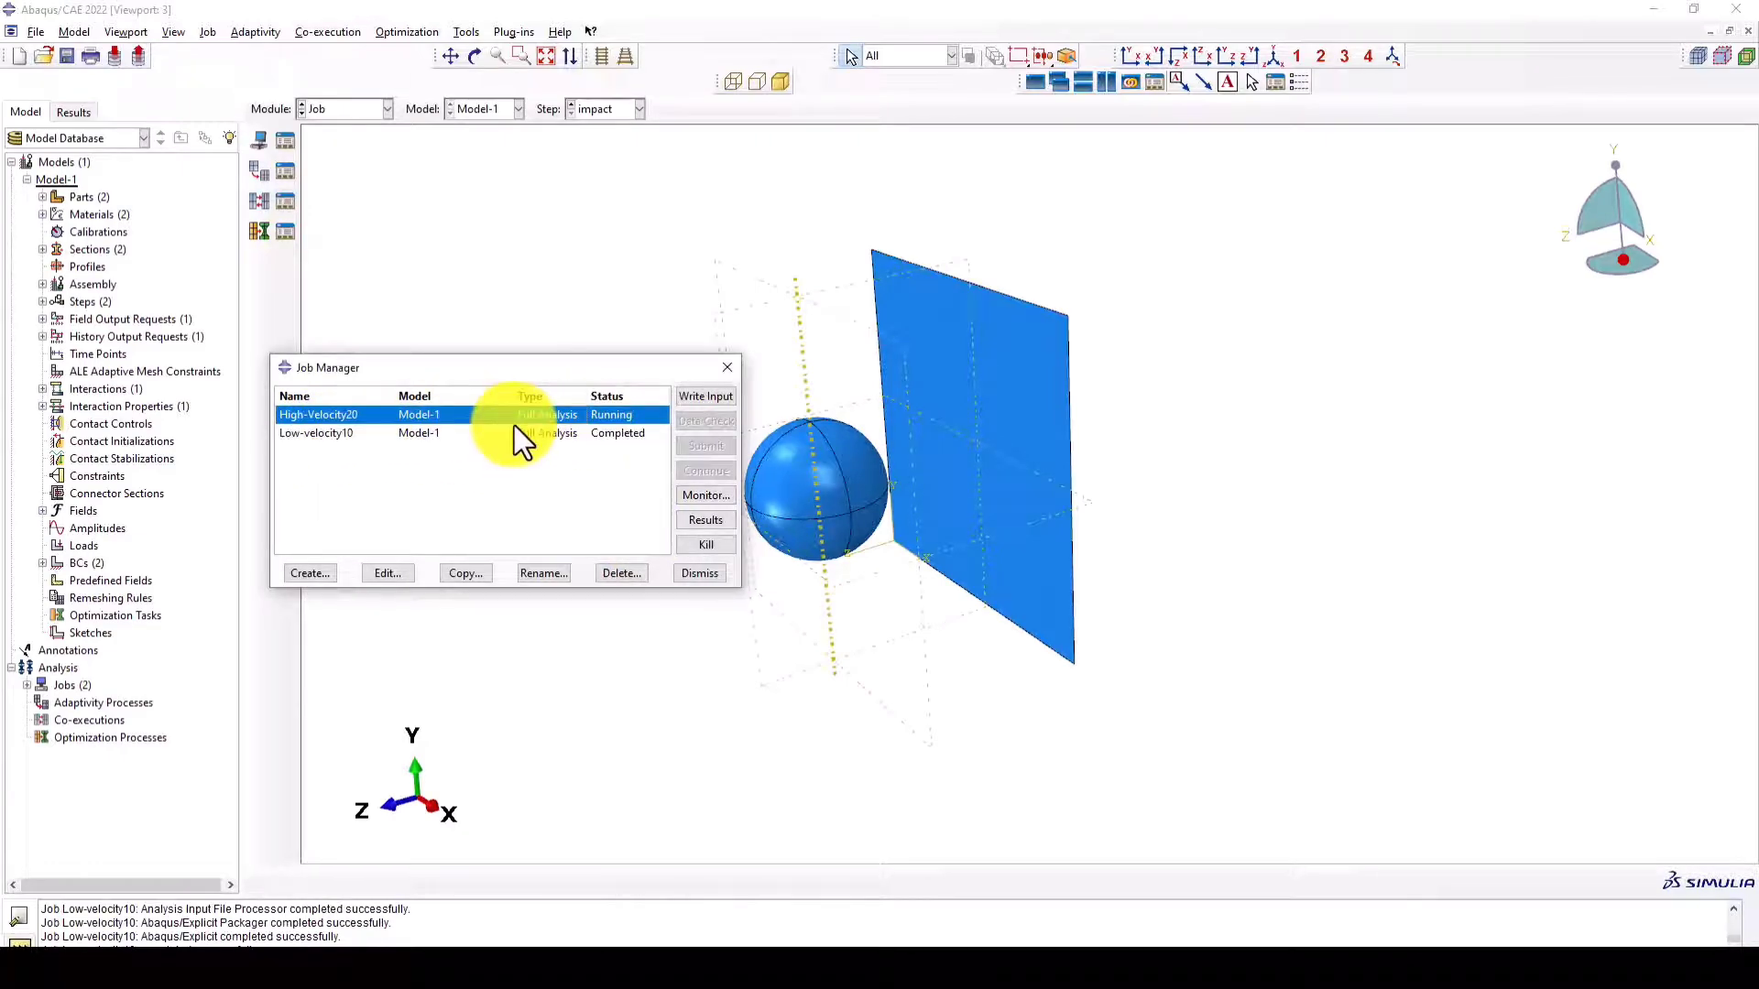
left_click_drag(911, 440, 809, 425, "ctrl+alt")
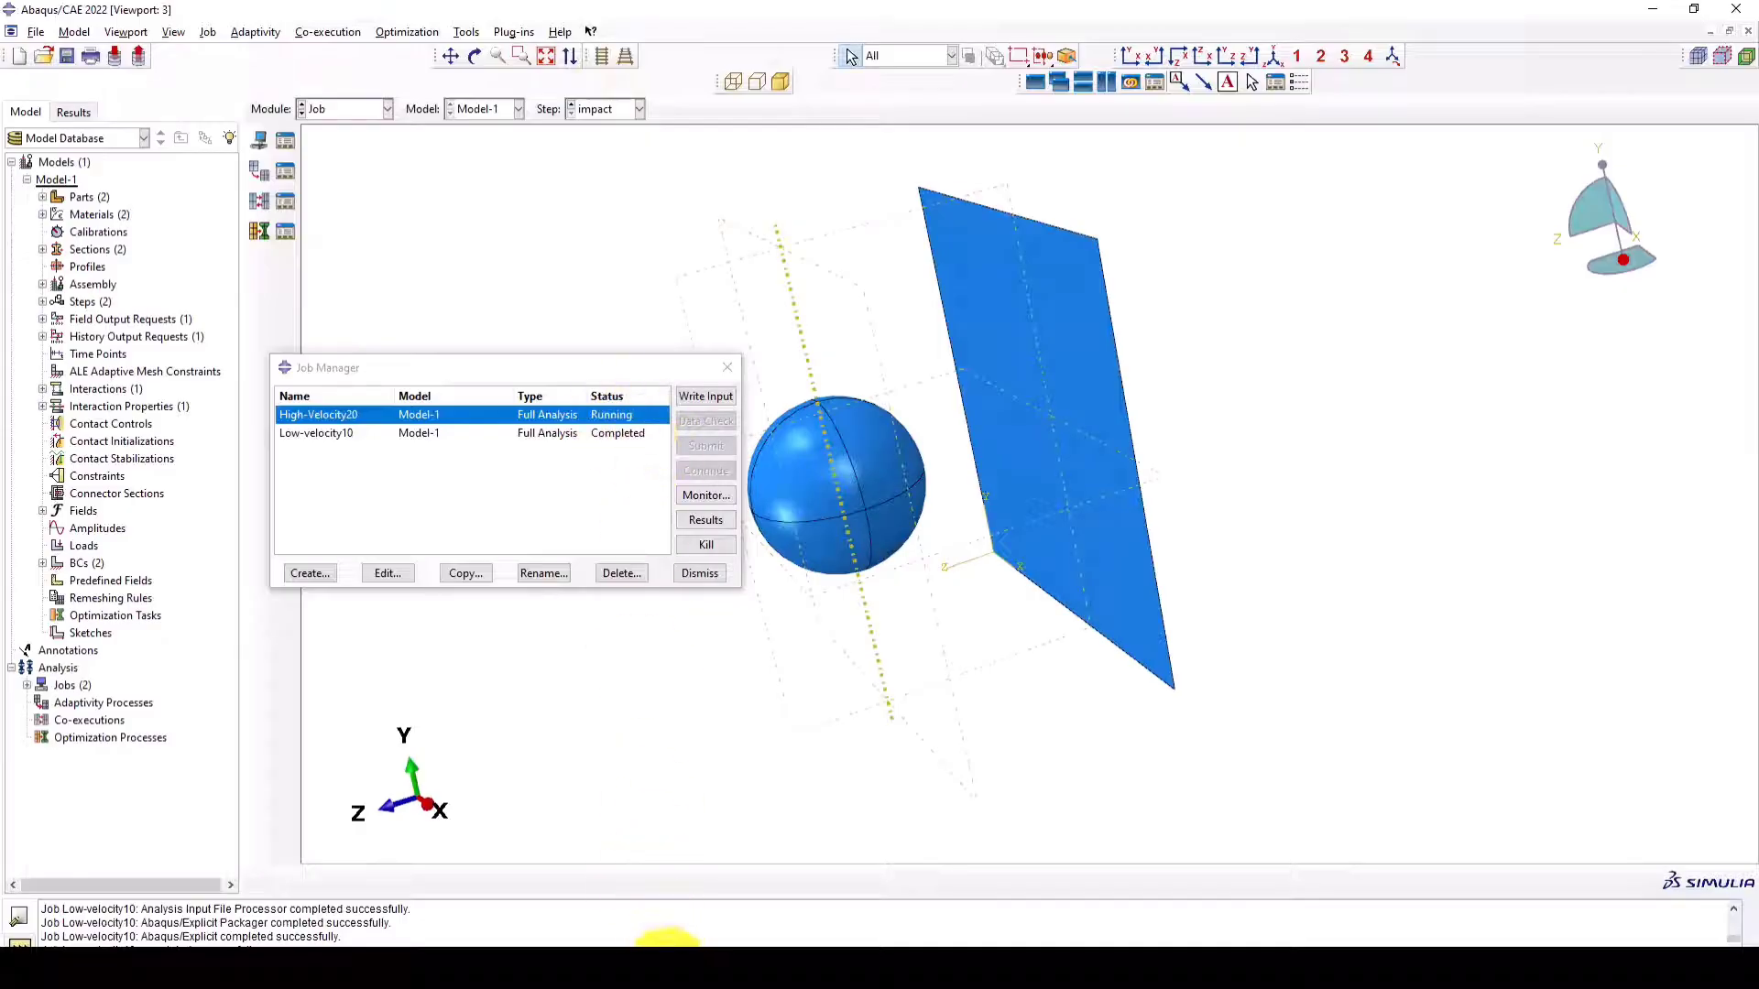
- Kill the High-Velocity20 job from its monitor and dismiss the monitor
left_click(733, 907)
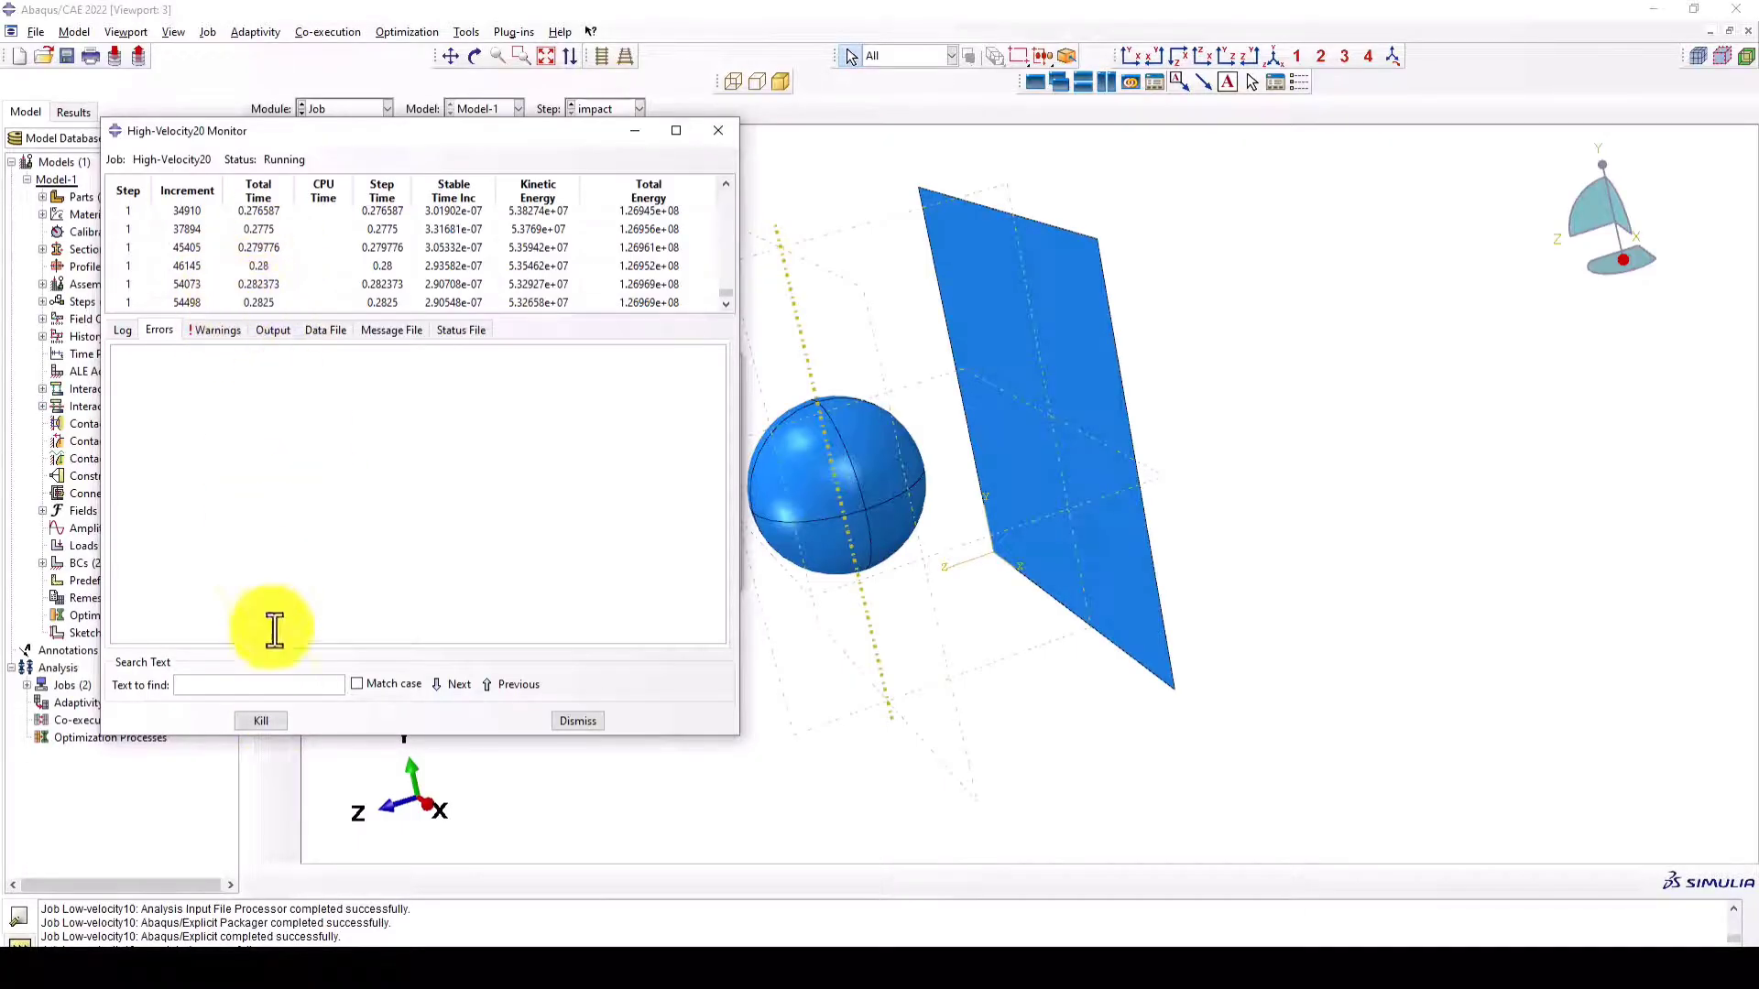
left_click(251, 724)
left_click(372, 459)
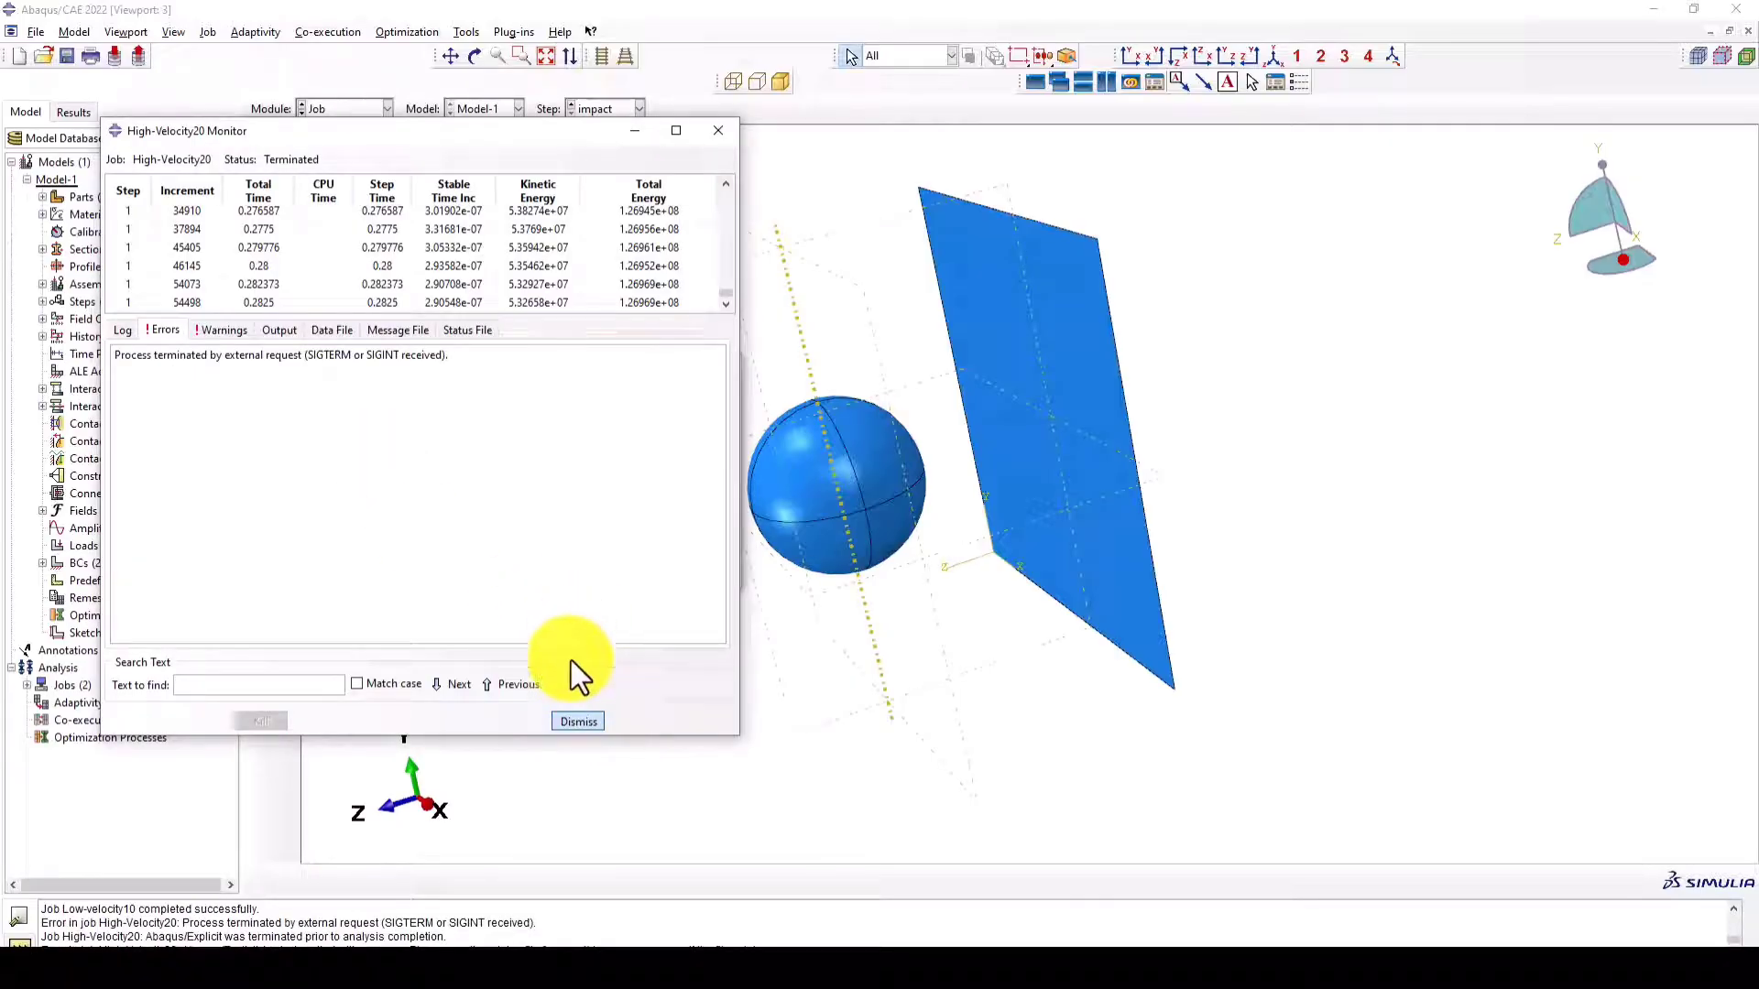
left_click(579, 722)
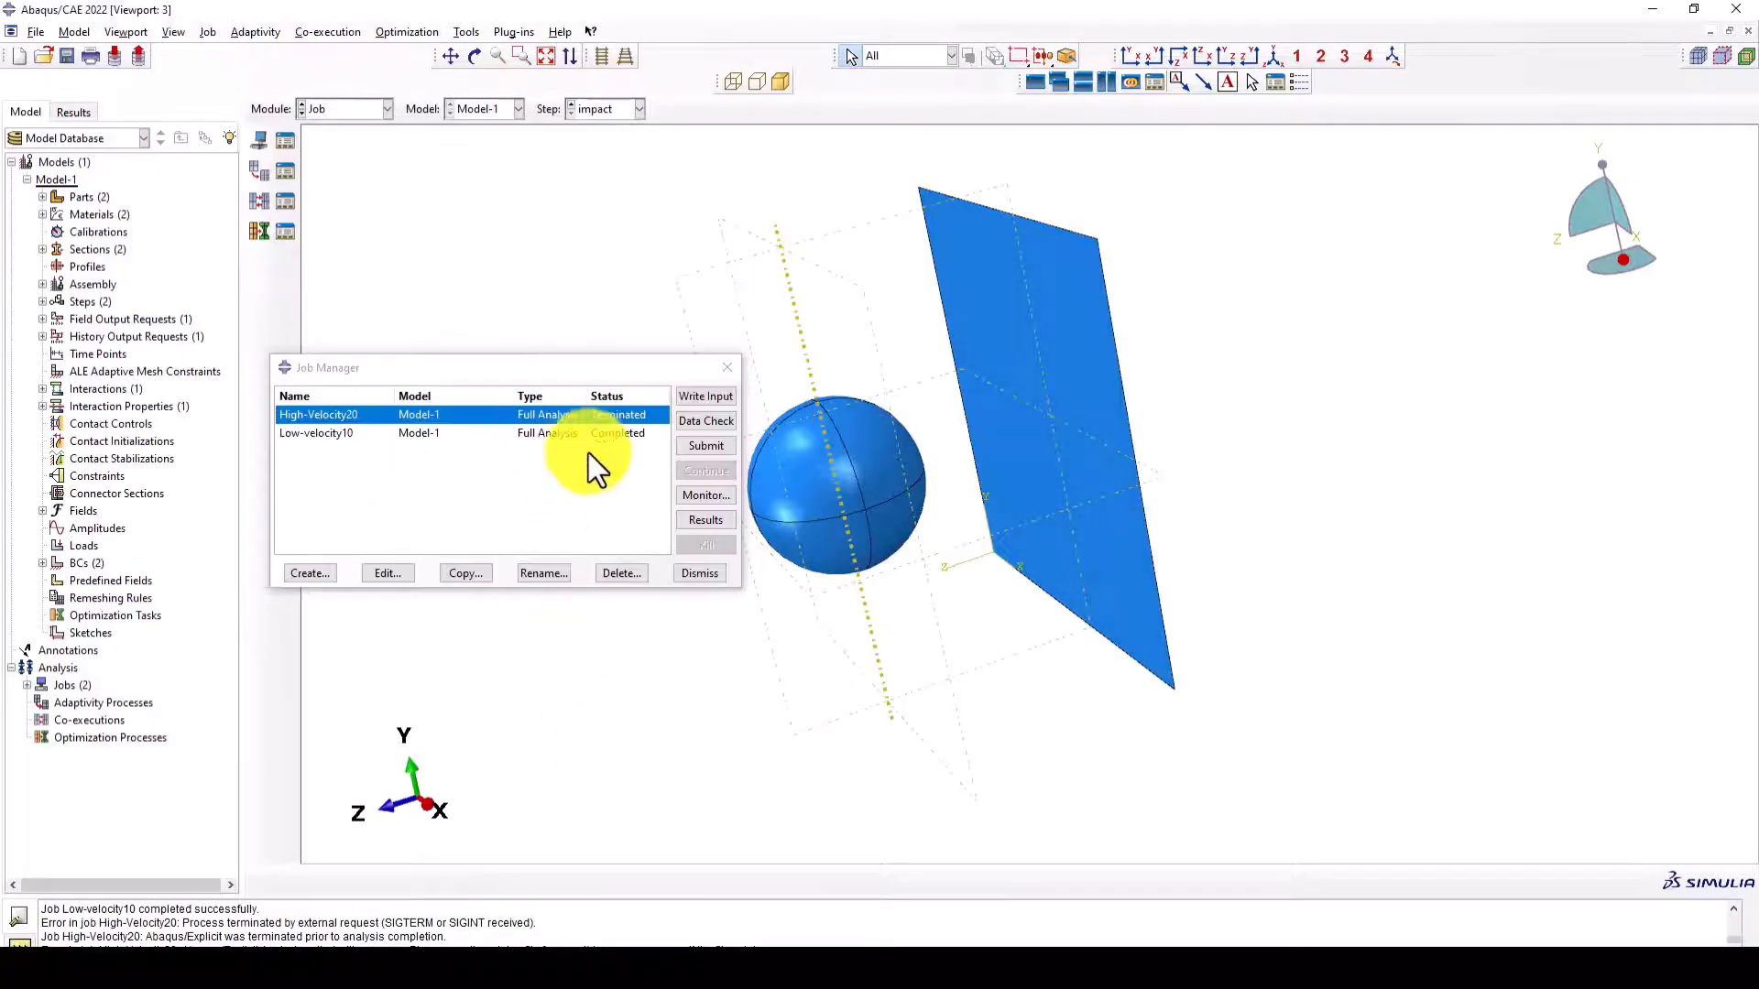
- Open the High-Velocity20 results and plot the Mises stress contours on the deformed shape
left_click(694, 521)
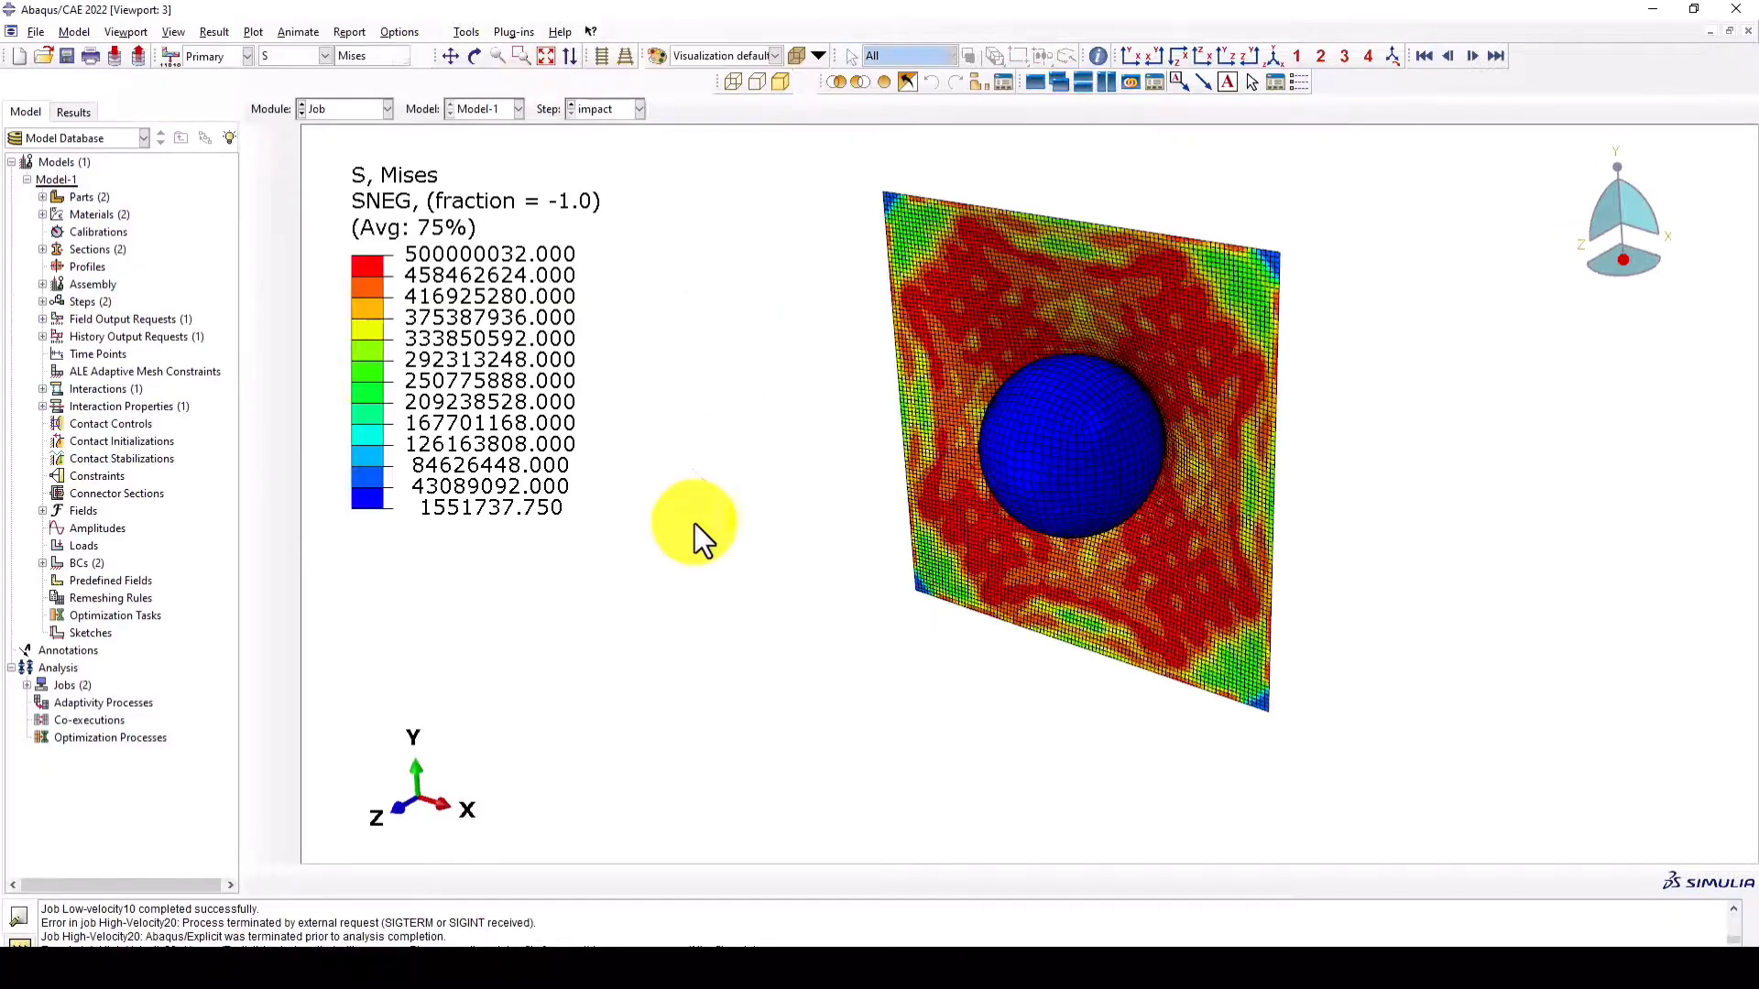
scroll(656, 482, "up", 1)
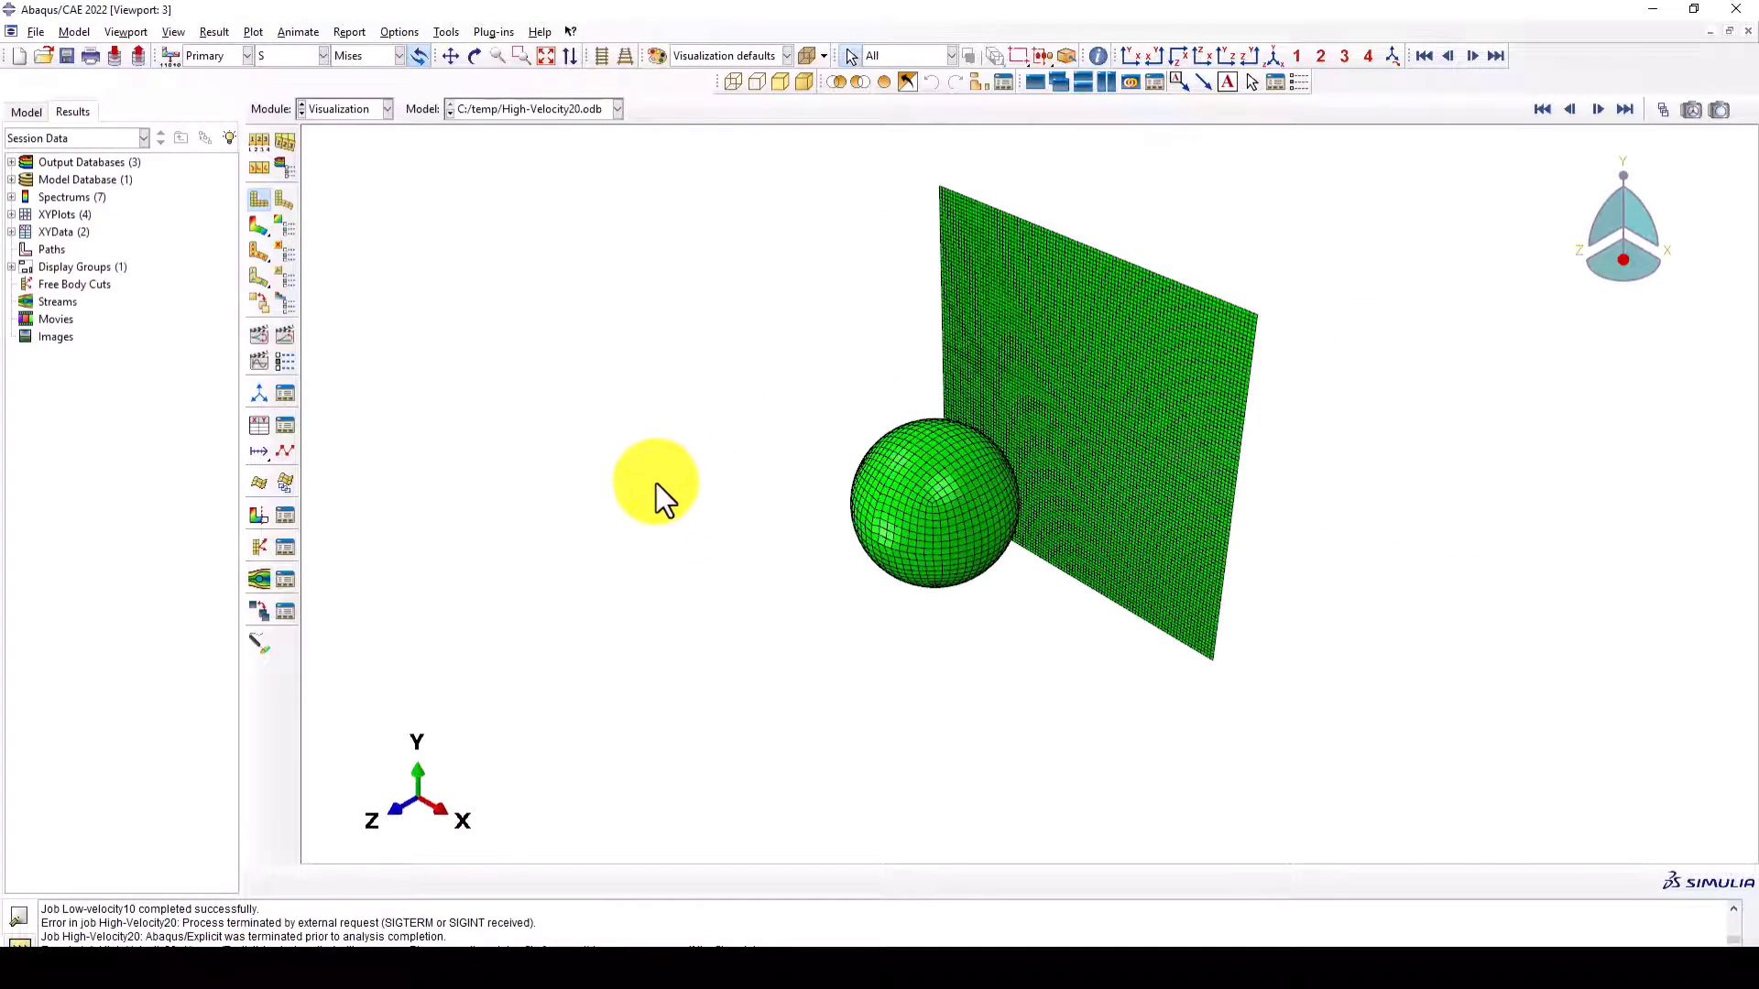
left_click(261, 229)
scroll(629, 425, "up", 2)
scroll(1035, 403, "down", 3)
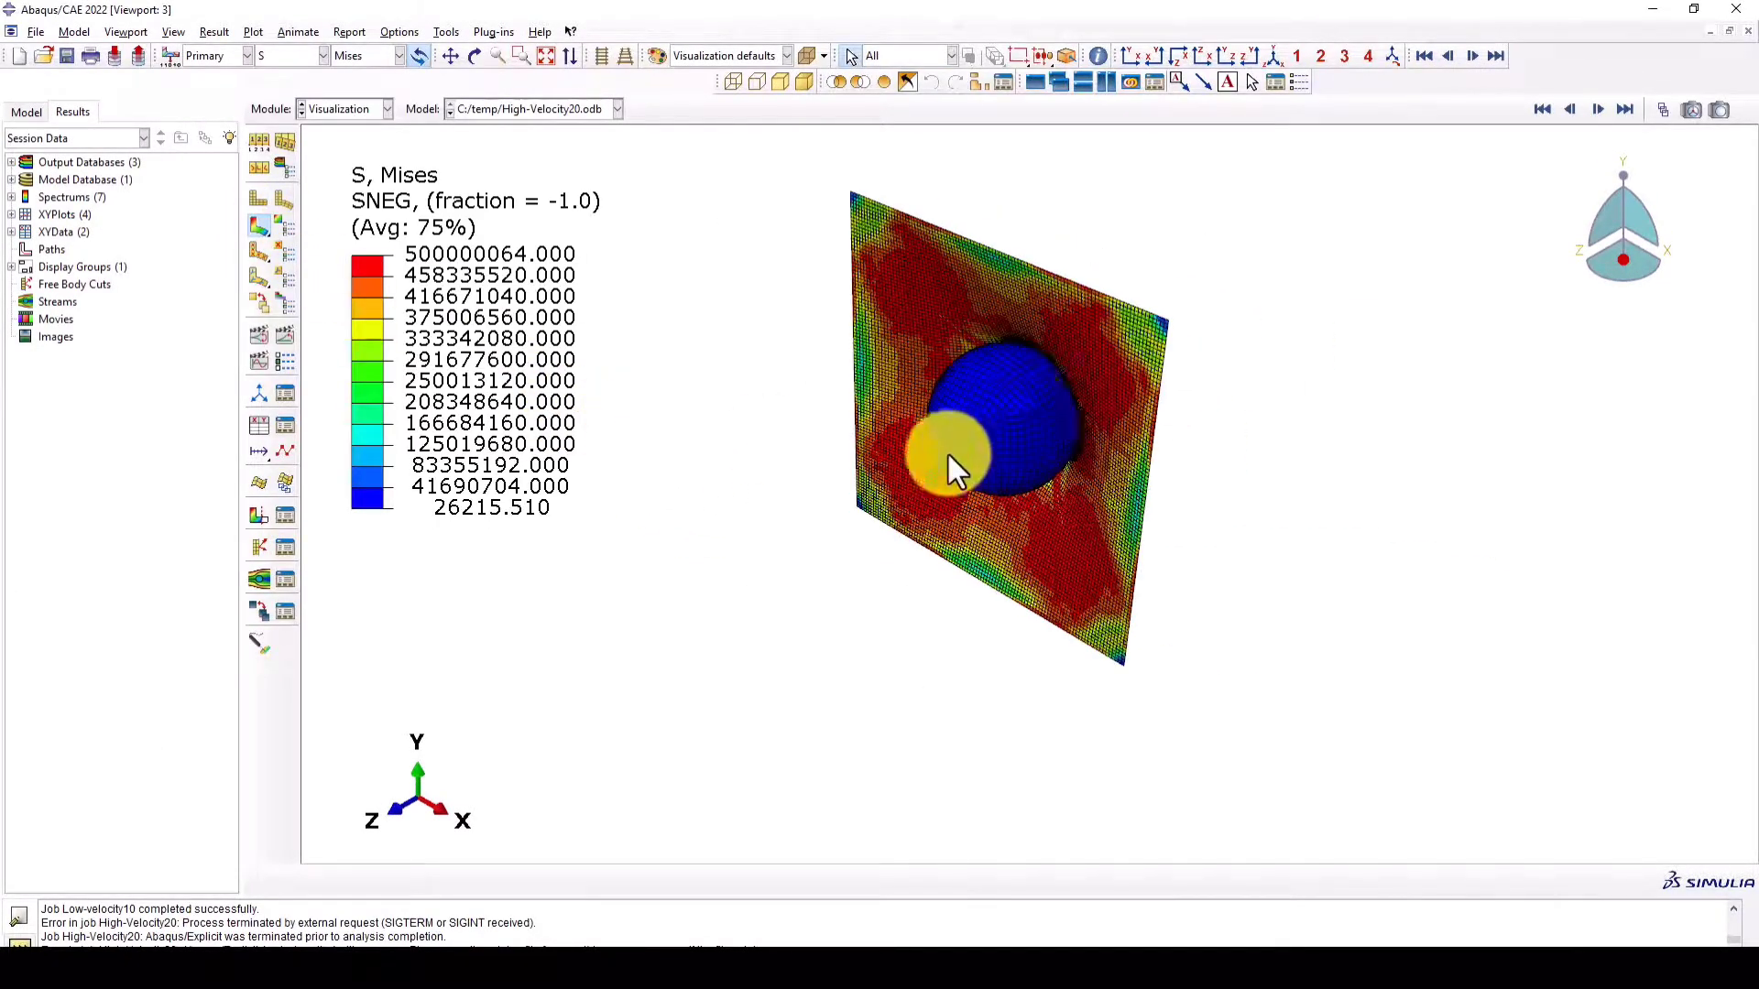
- Play the time-history animation of the High-Velocity20 Mises stress contours, and stop it after viewing the impact
scroll(618, 476, "up", 2)
scroll(859, 435, "down", 1)
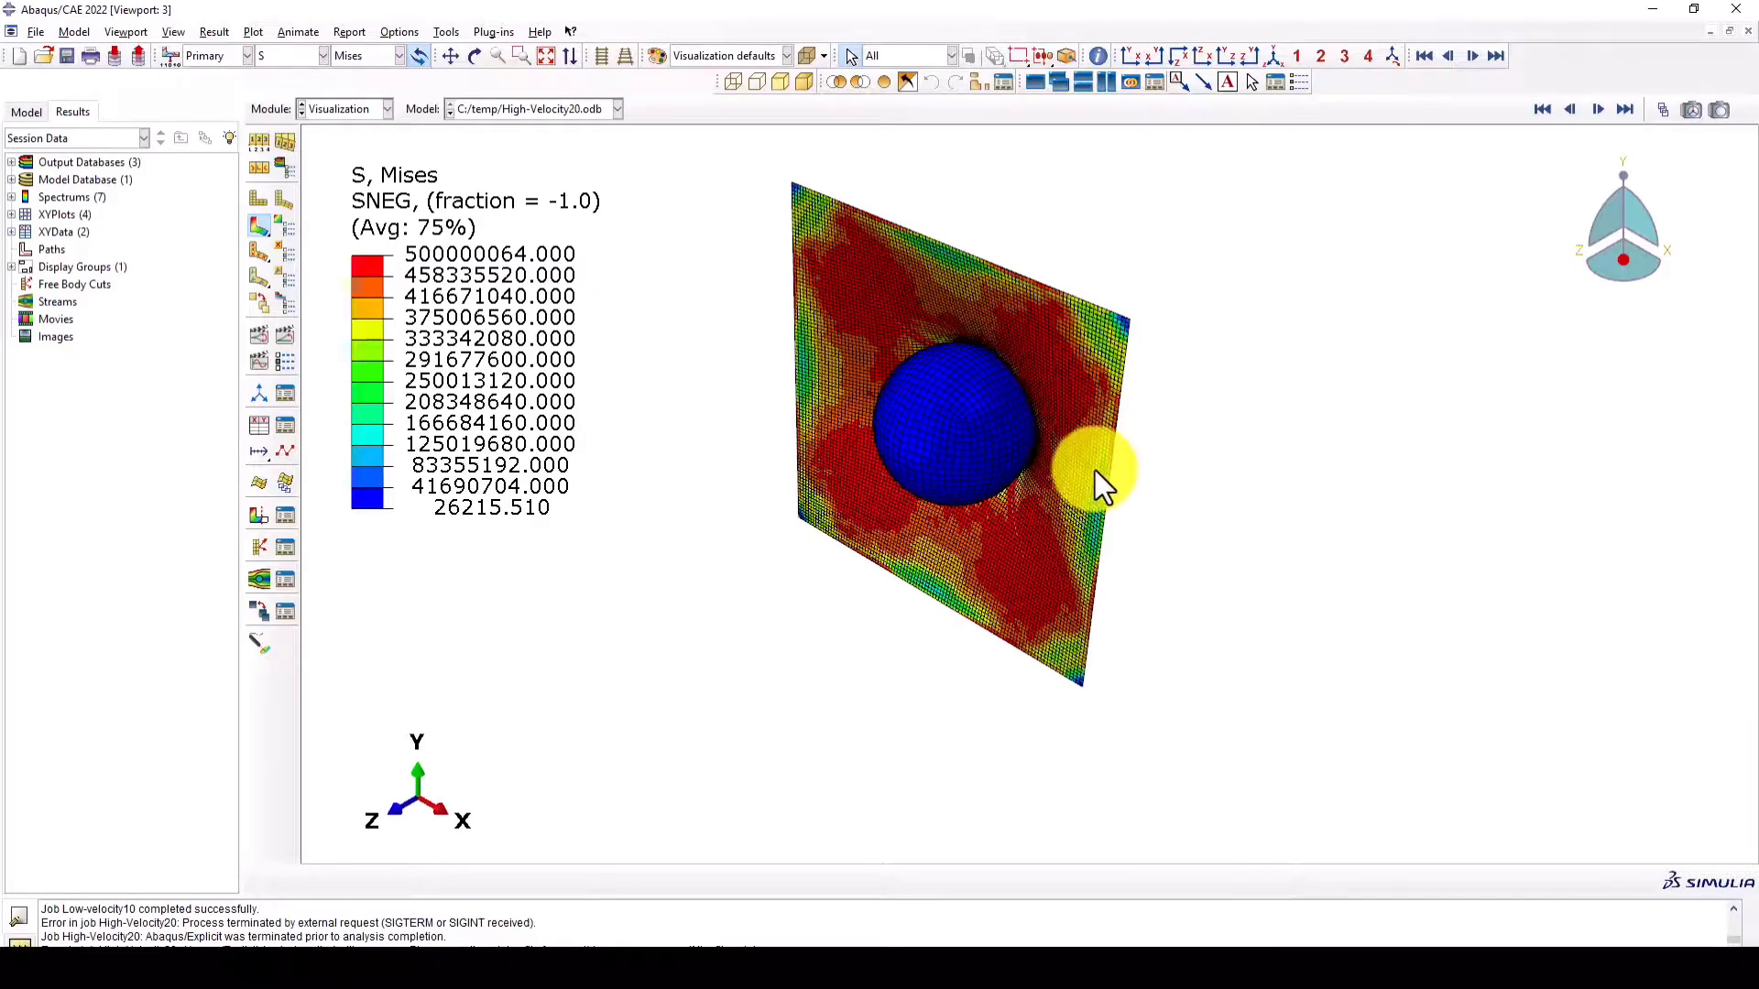
left_click_drag(1096, 472, 916, 431, "ctrl+alt")
left_click(279, 334)
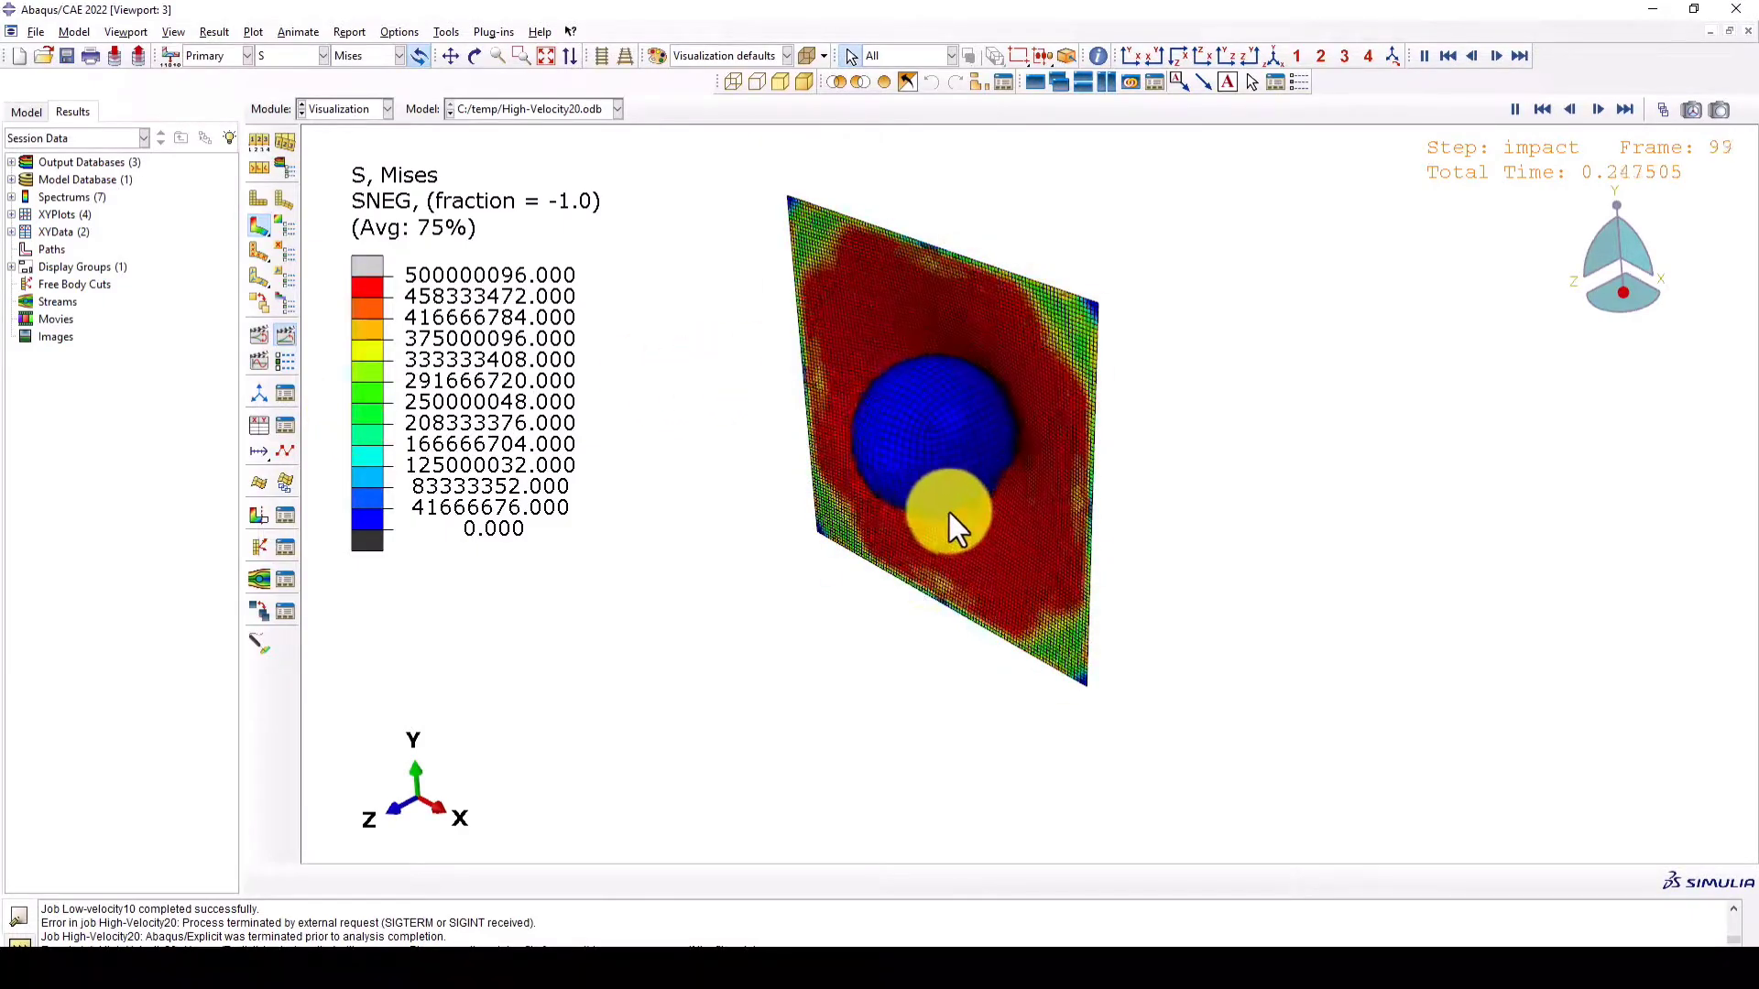
left_click(285, 335)
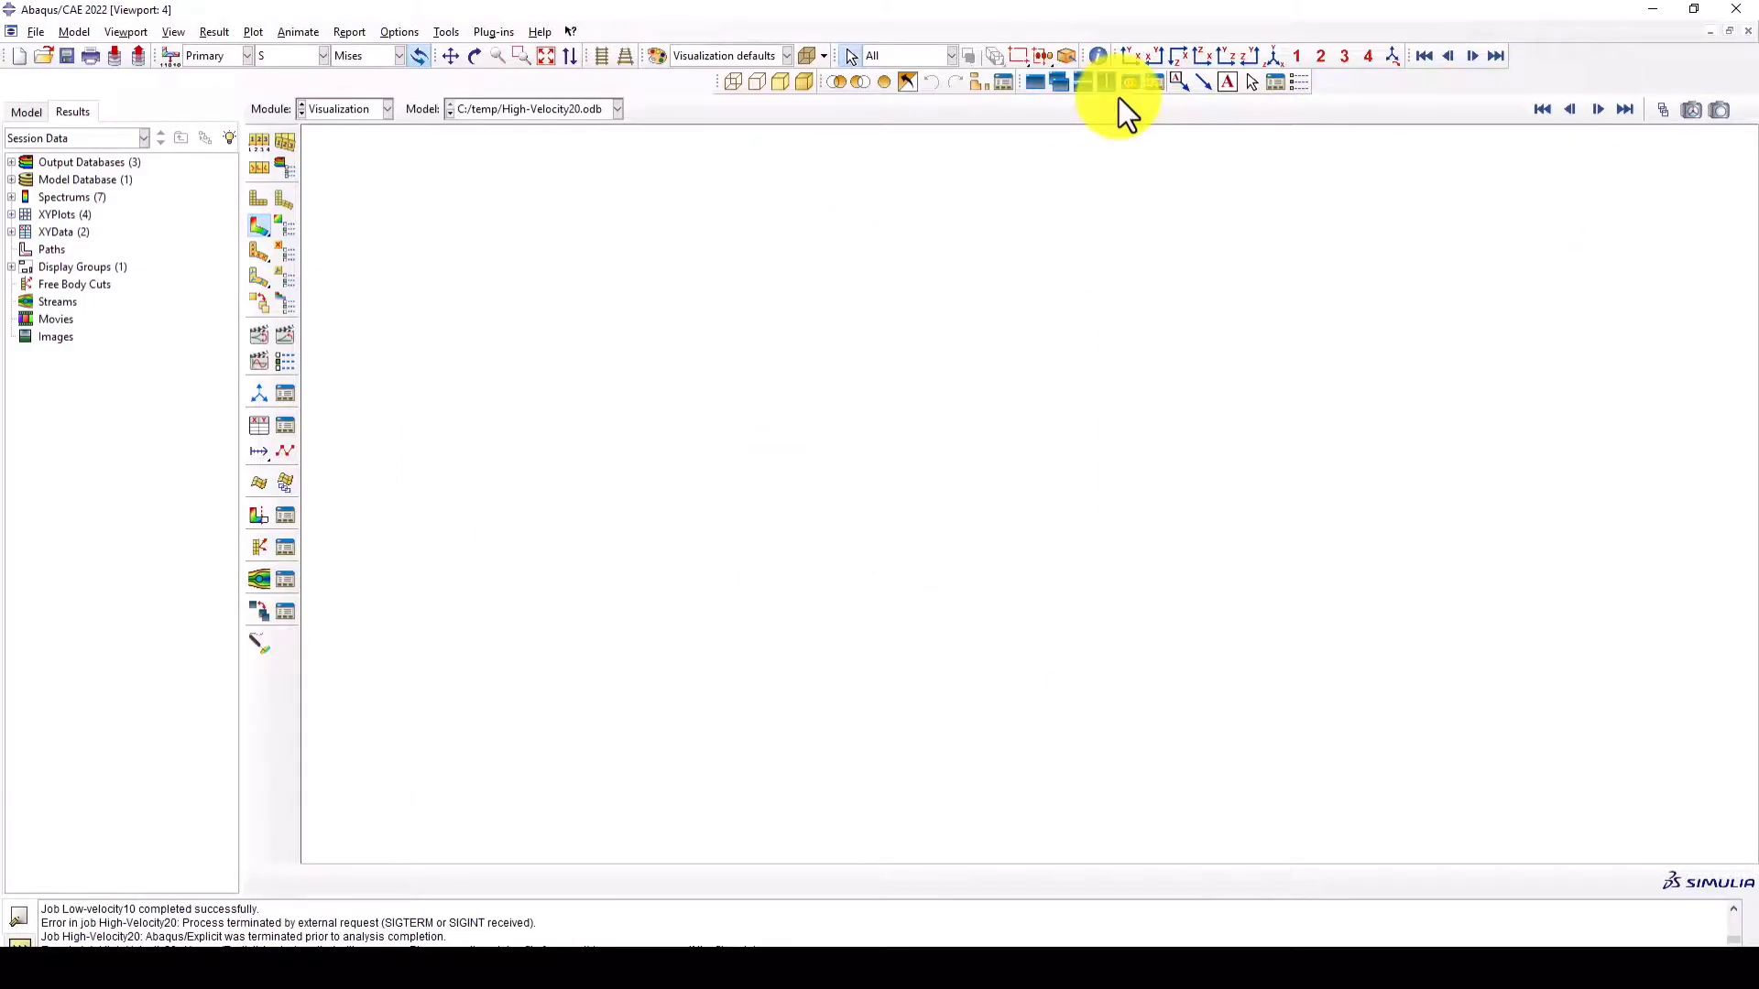
- Add a new viewport, tile the two viewports vertically, and frame the deformed Mises contour plot in the new one
left_click(1107, 82)
scroll(1498, 359, "up", 3)
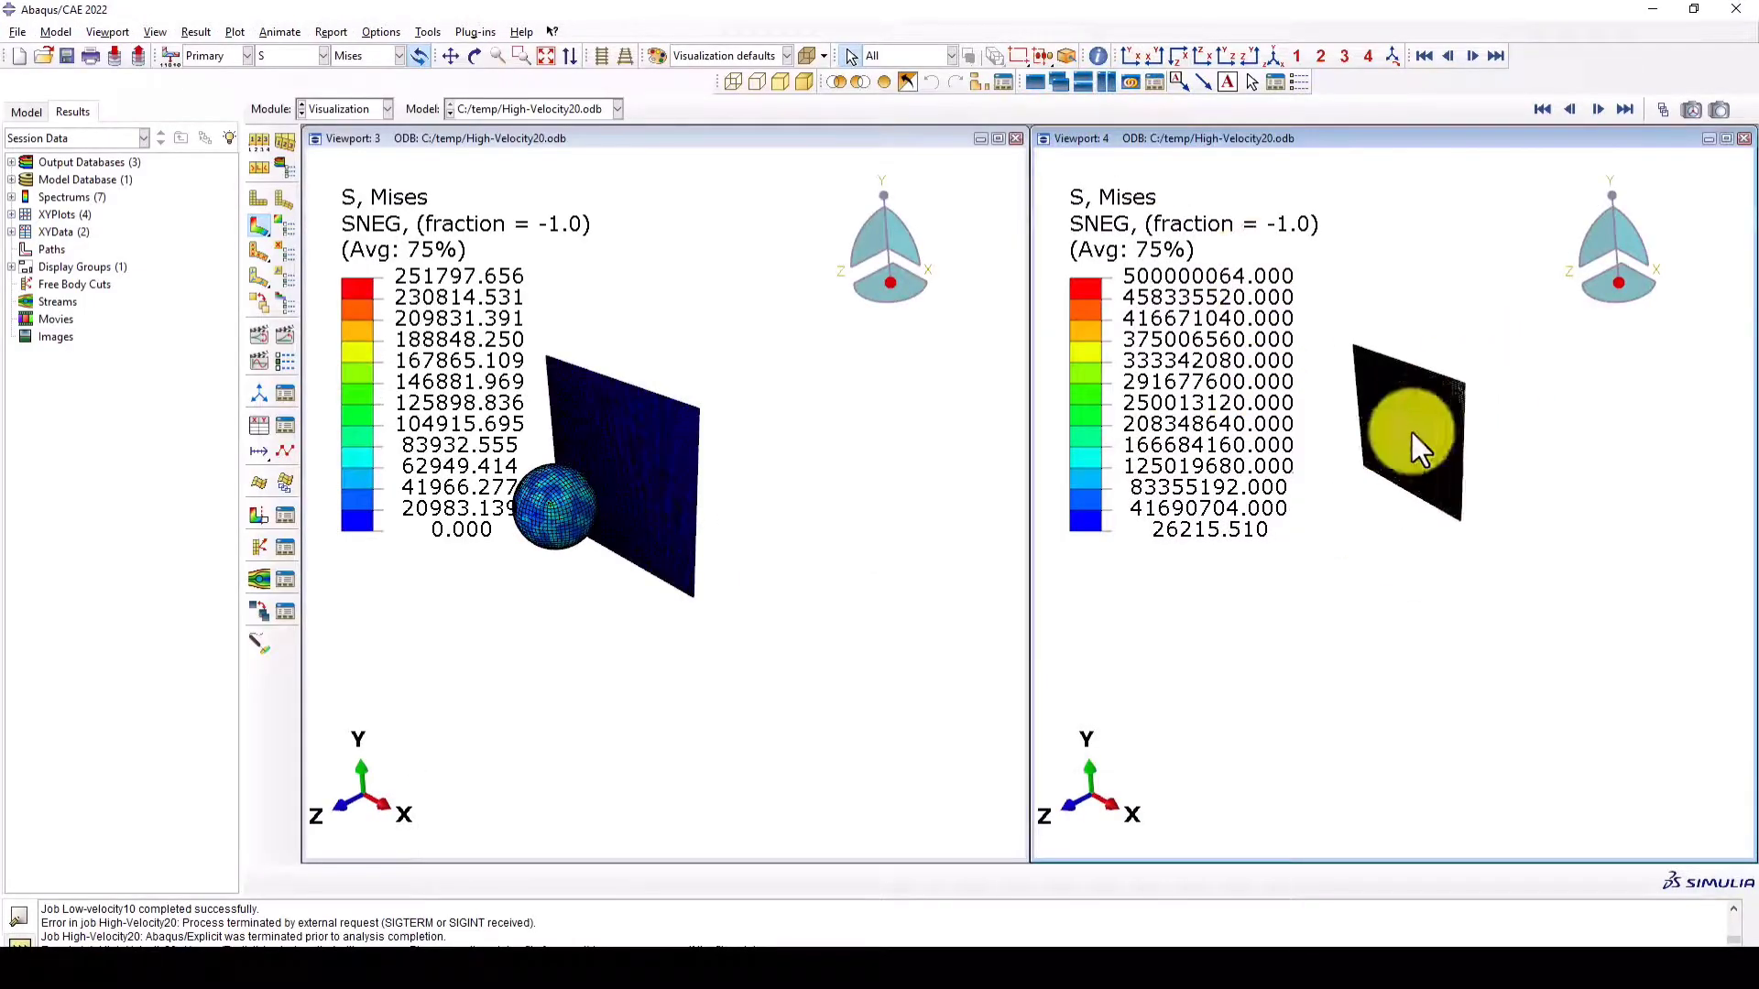
scroll(1403, 435, "down", 3)
left_click_drag(1398, 436, 1425, 361, "ctrl+alt")
scroll(1389, 398, "down", 3)
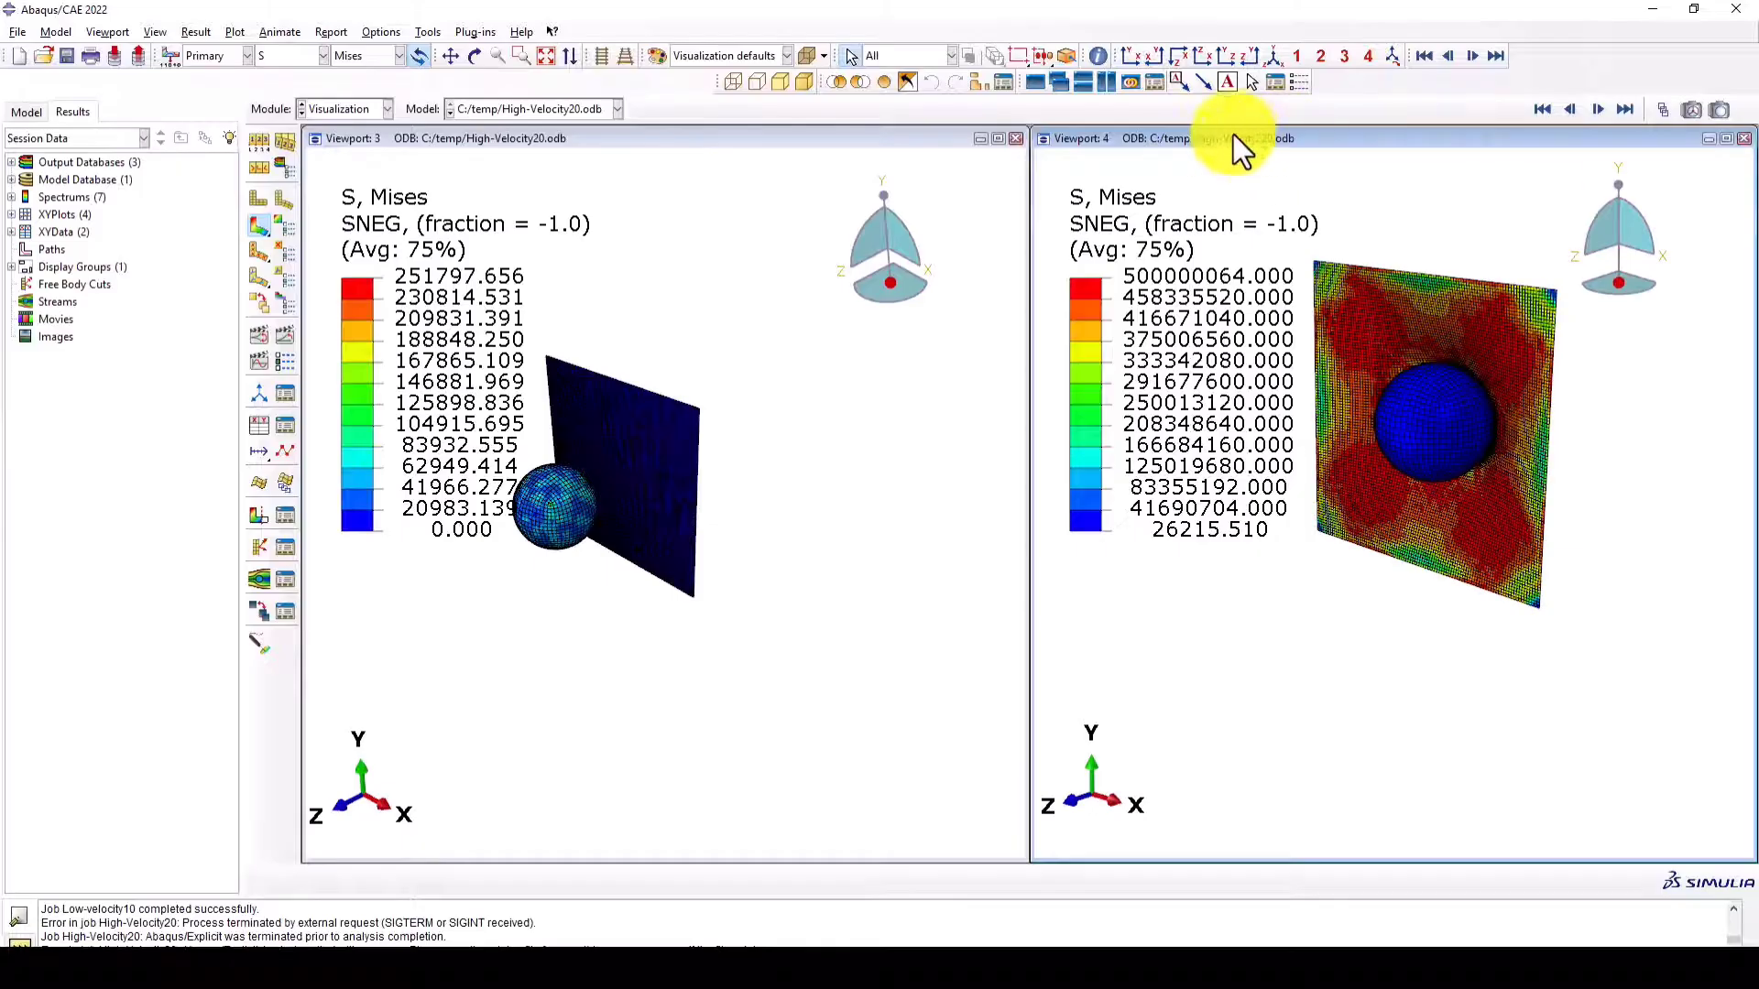
- Open the Low-velocity10 results in Viewport 3 and plot the Mises stress contours on the deformed shape
left_click(564, 140)
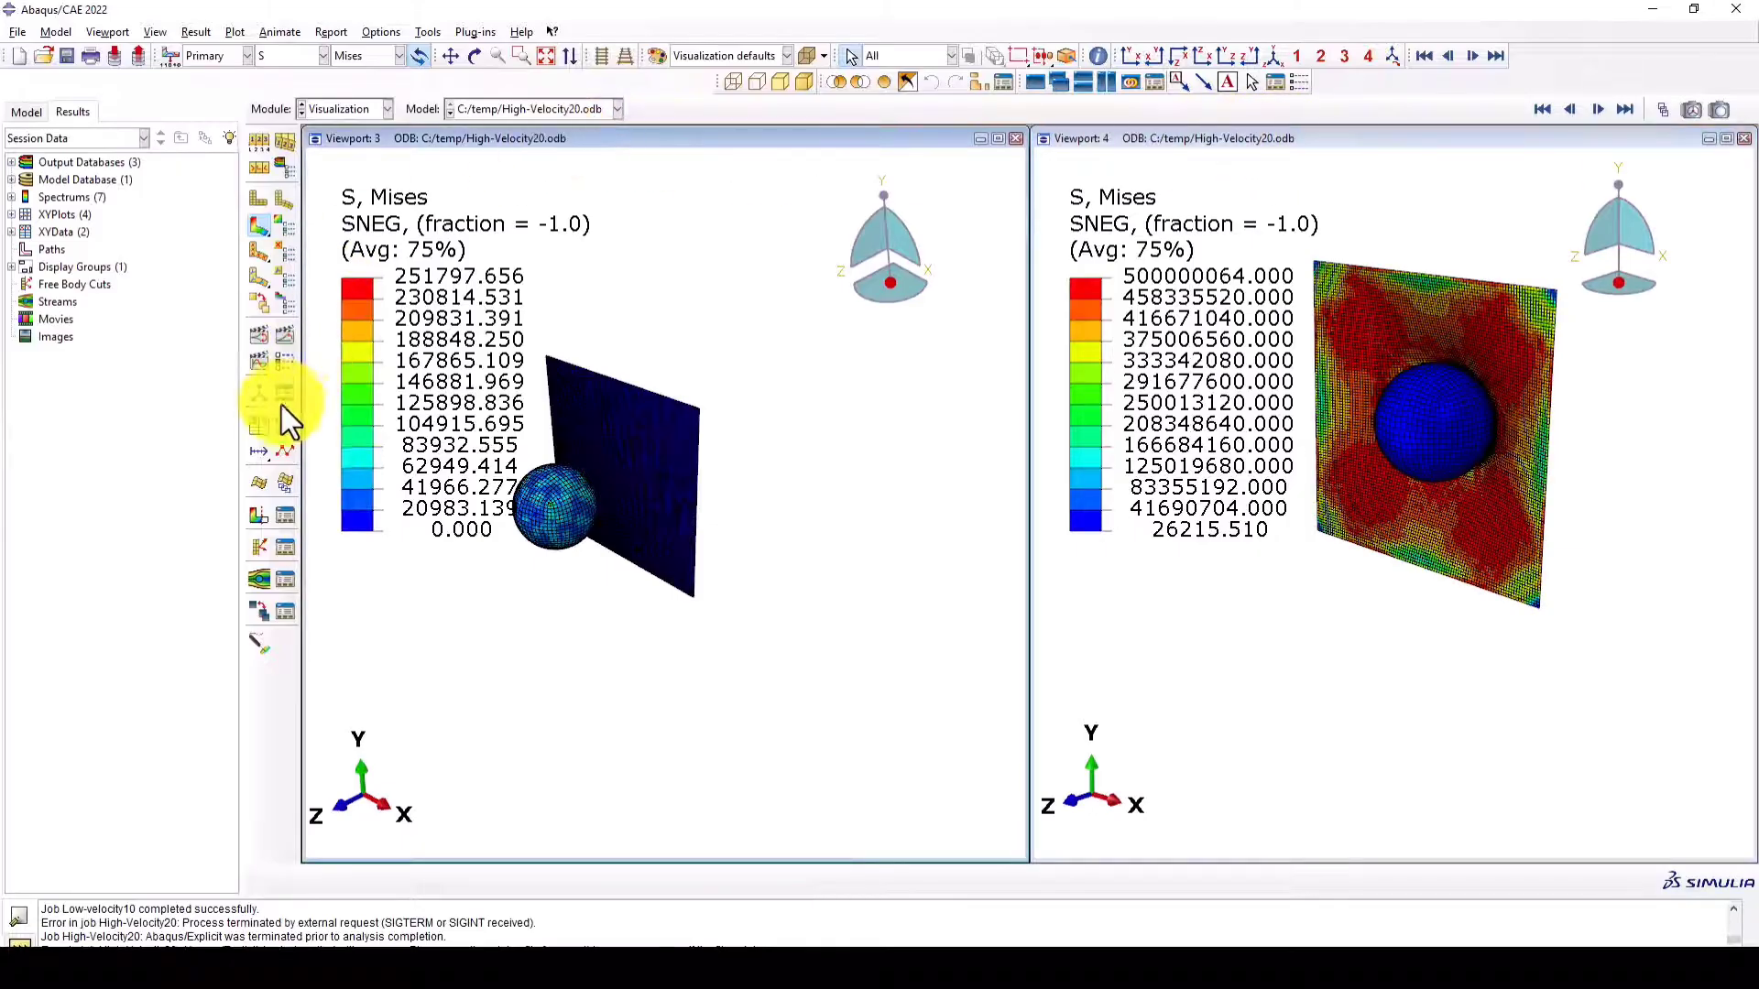
left_click(316, 109)
left_click(332, 265)
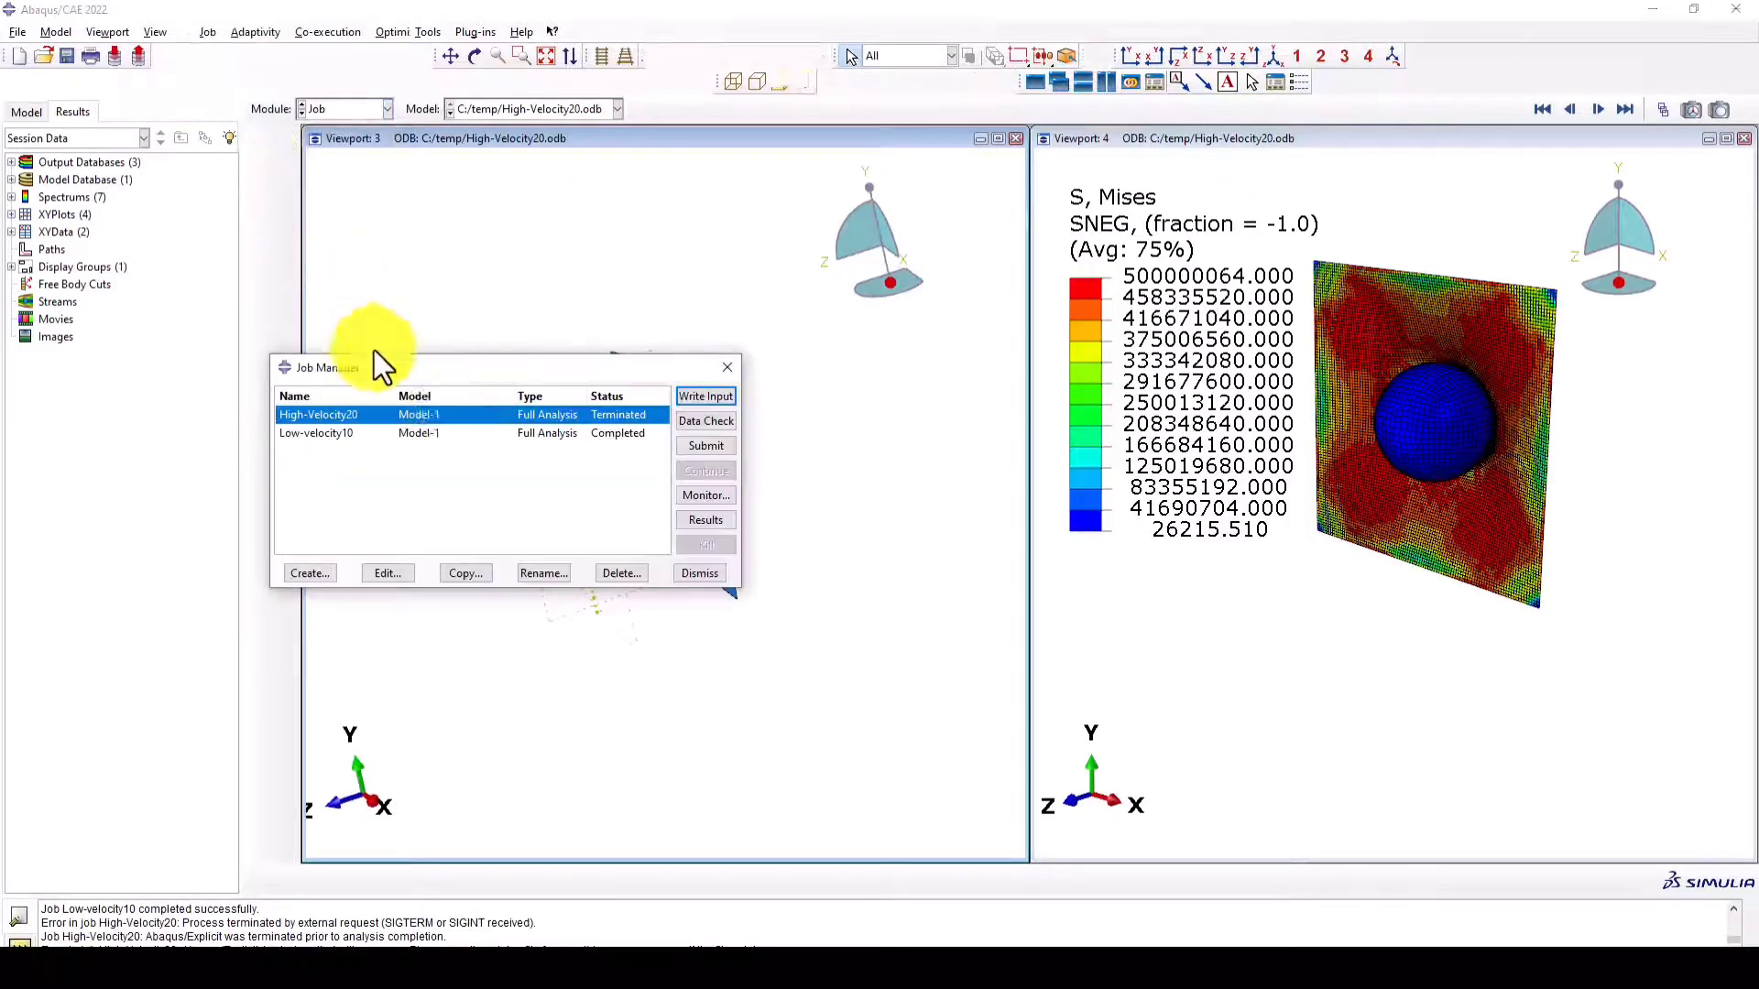
left_click(372, 435)
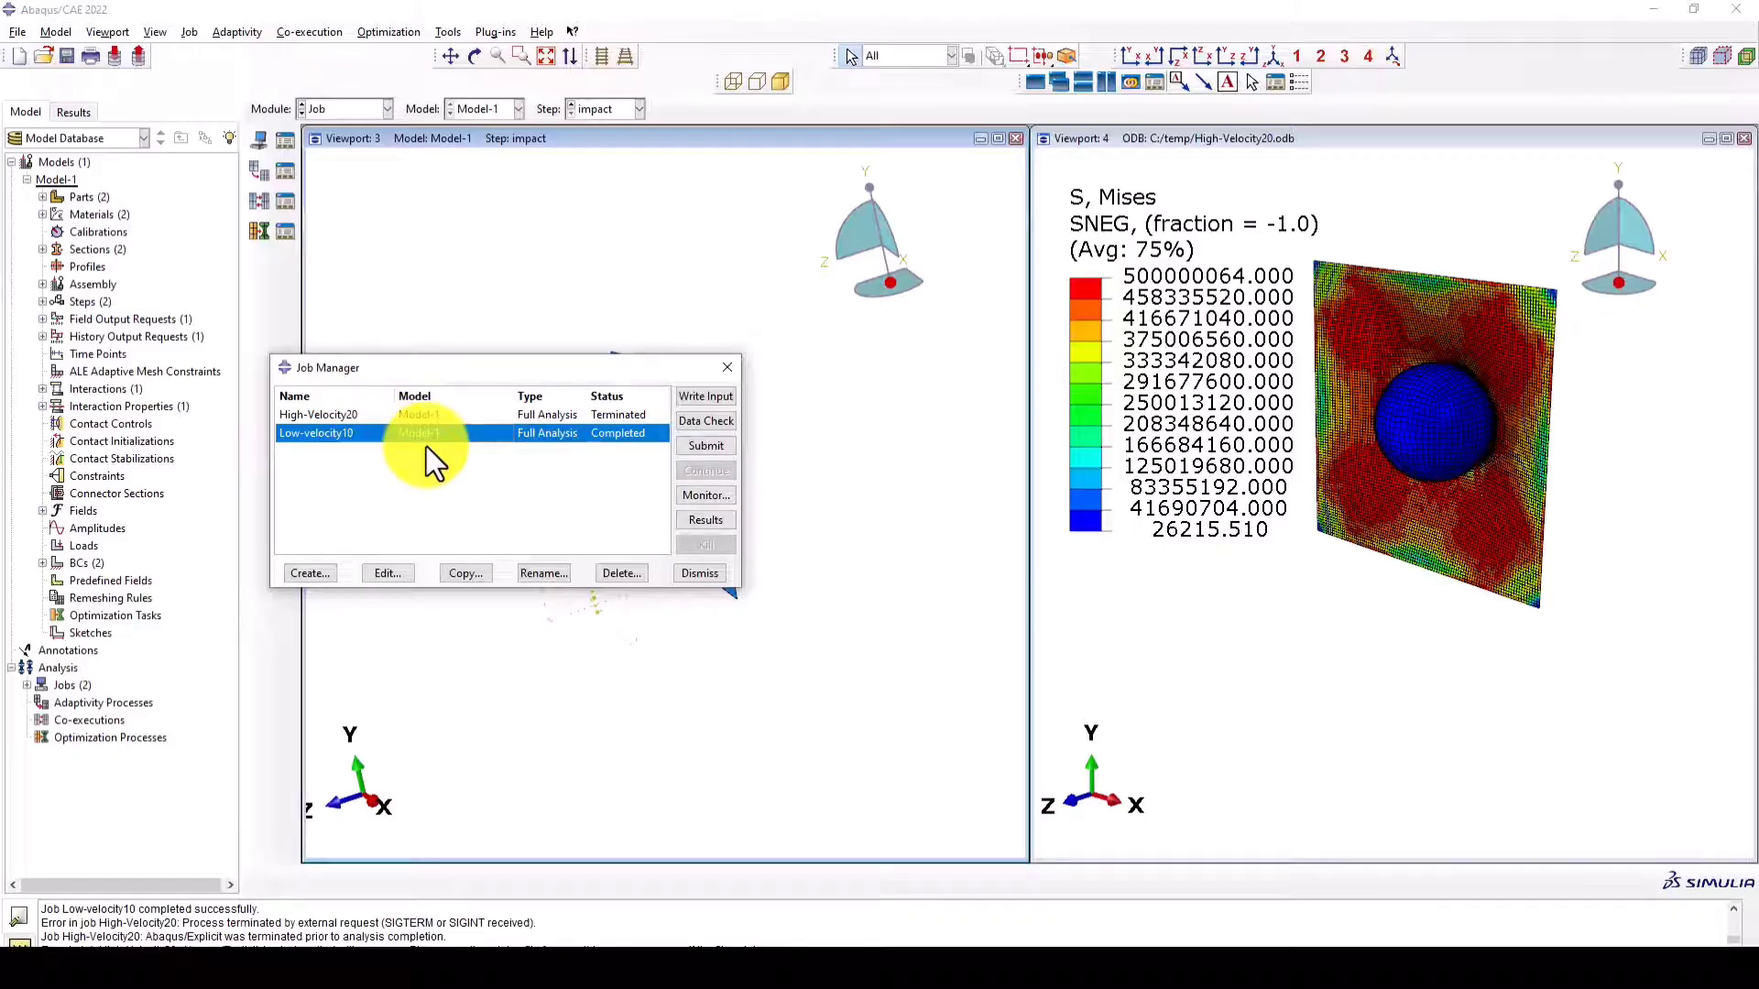
left_click(706, 522)
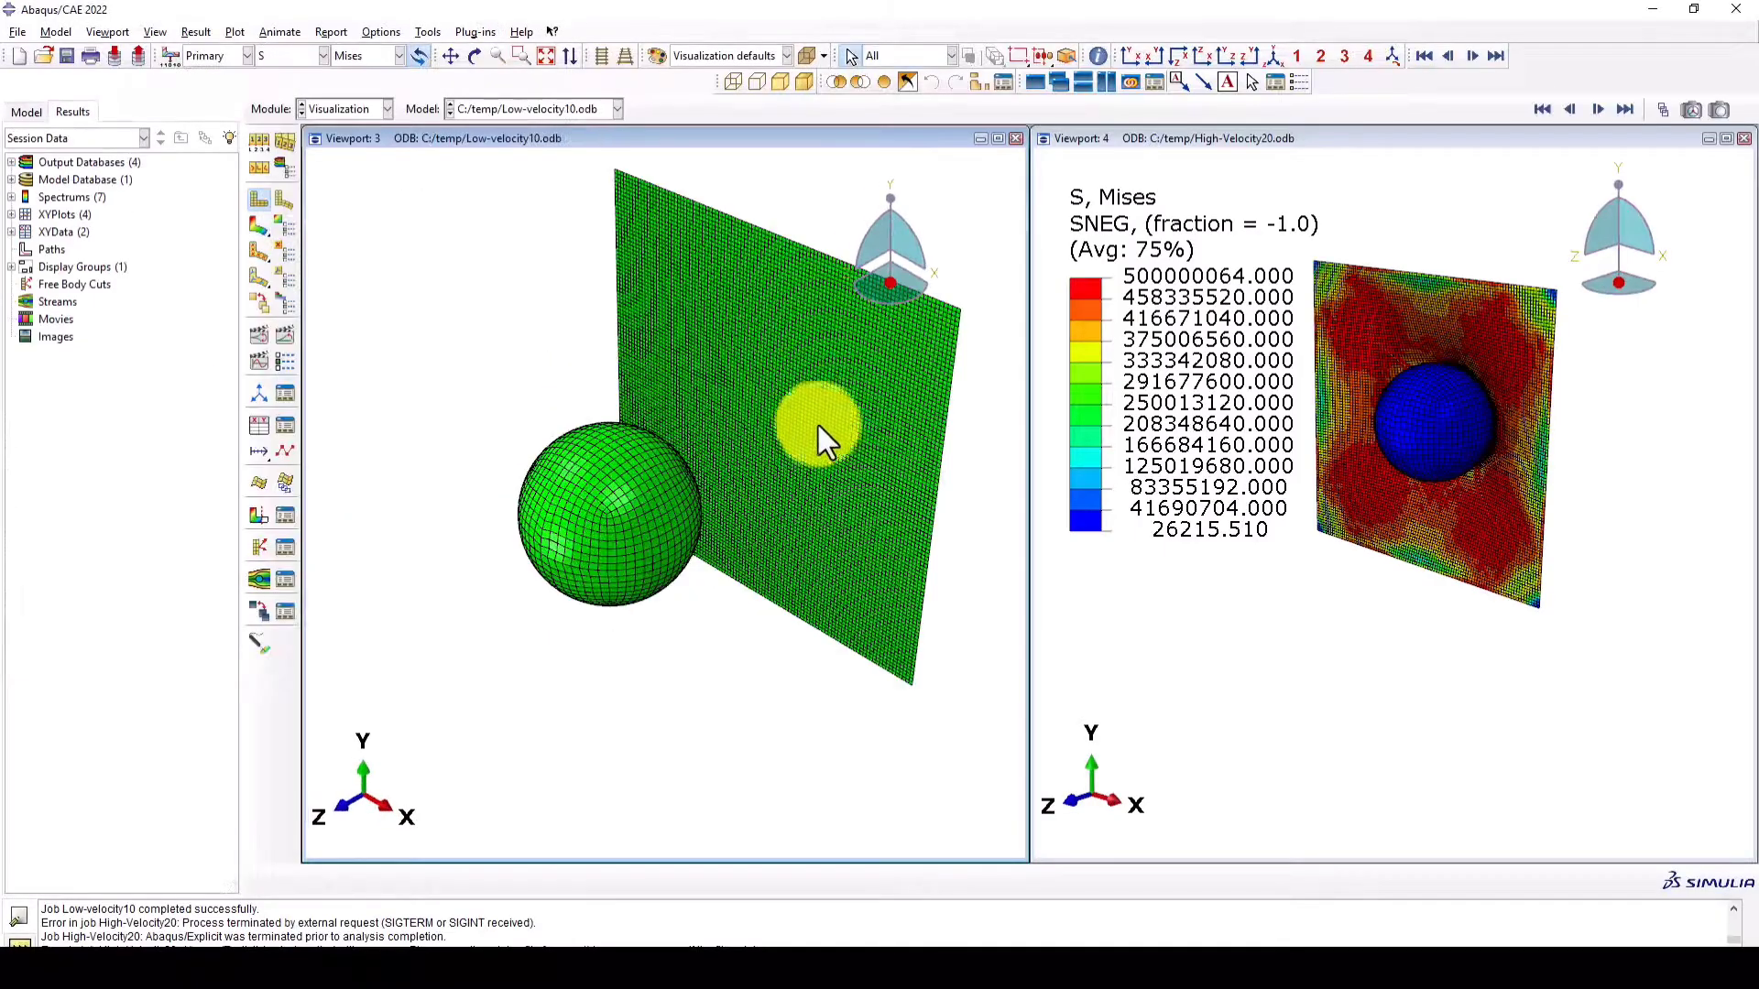
left_click(258, 225)
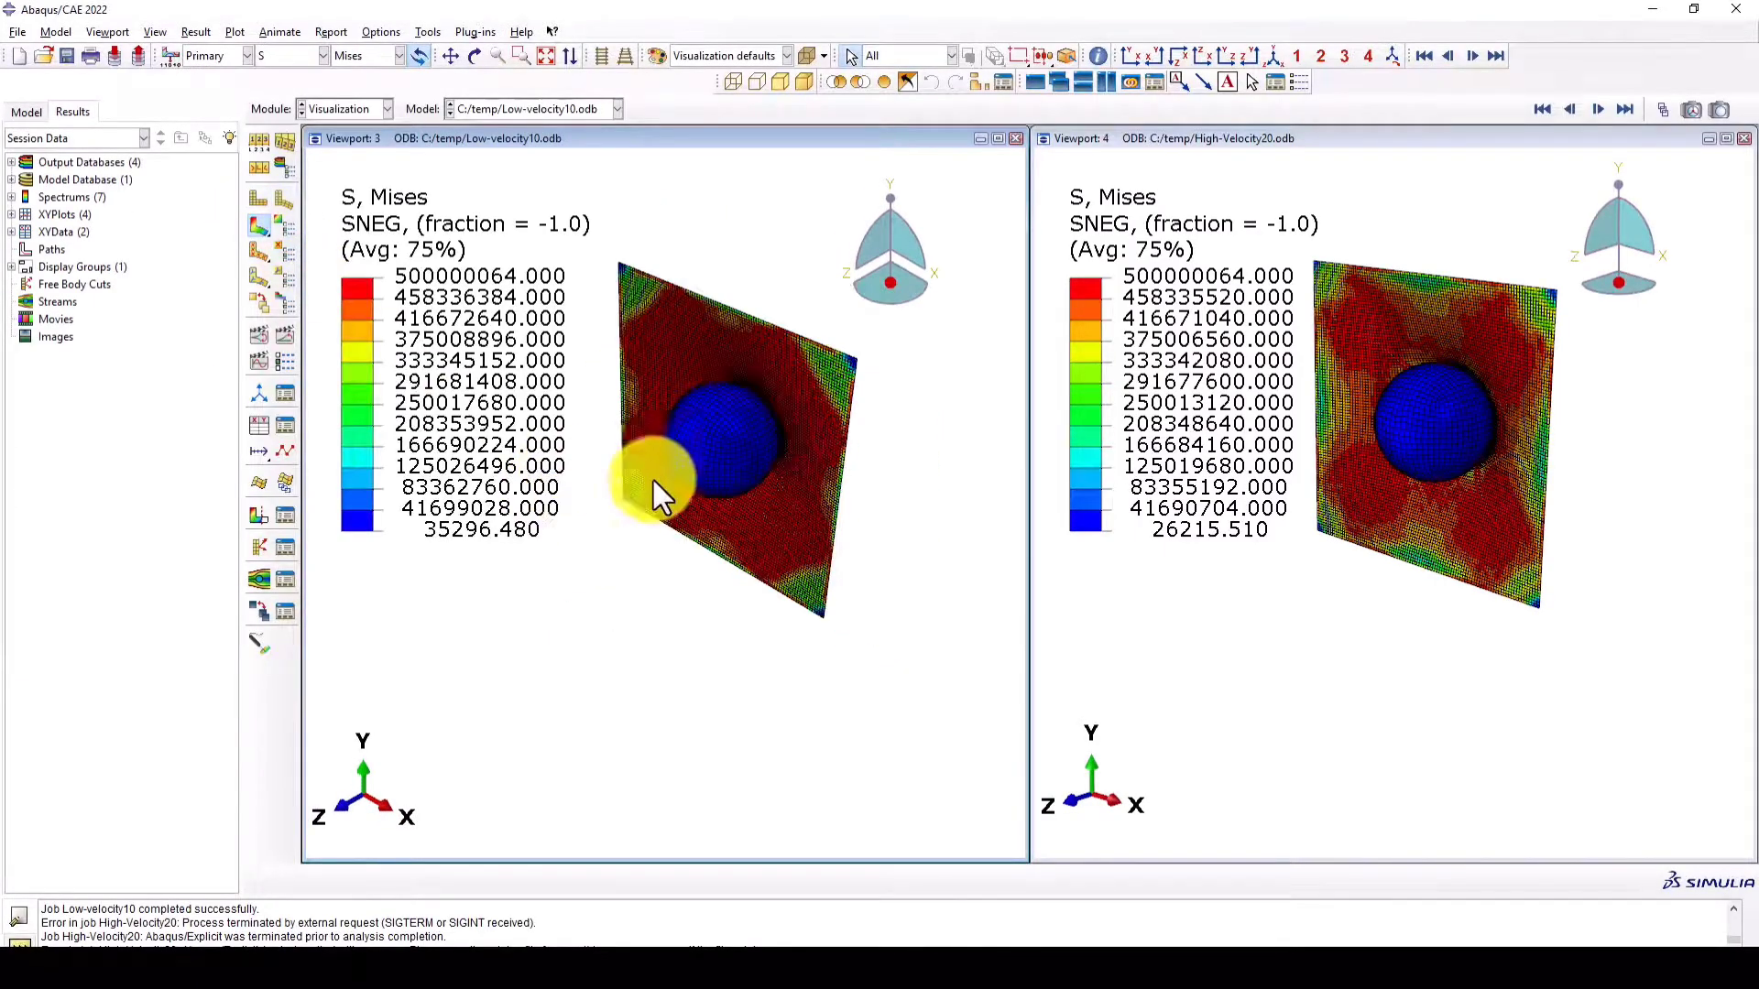
mouse_move(735, 525)
left_mouse_down()
mouse_move(701, 346)
mouse_move(691, 361)
mouse_move(651, 283)
mouse_move(657, 324)
left_mouse_up()
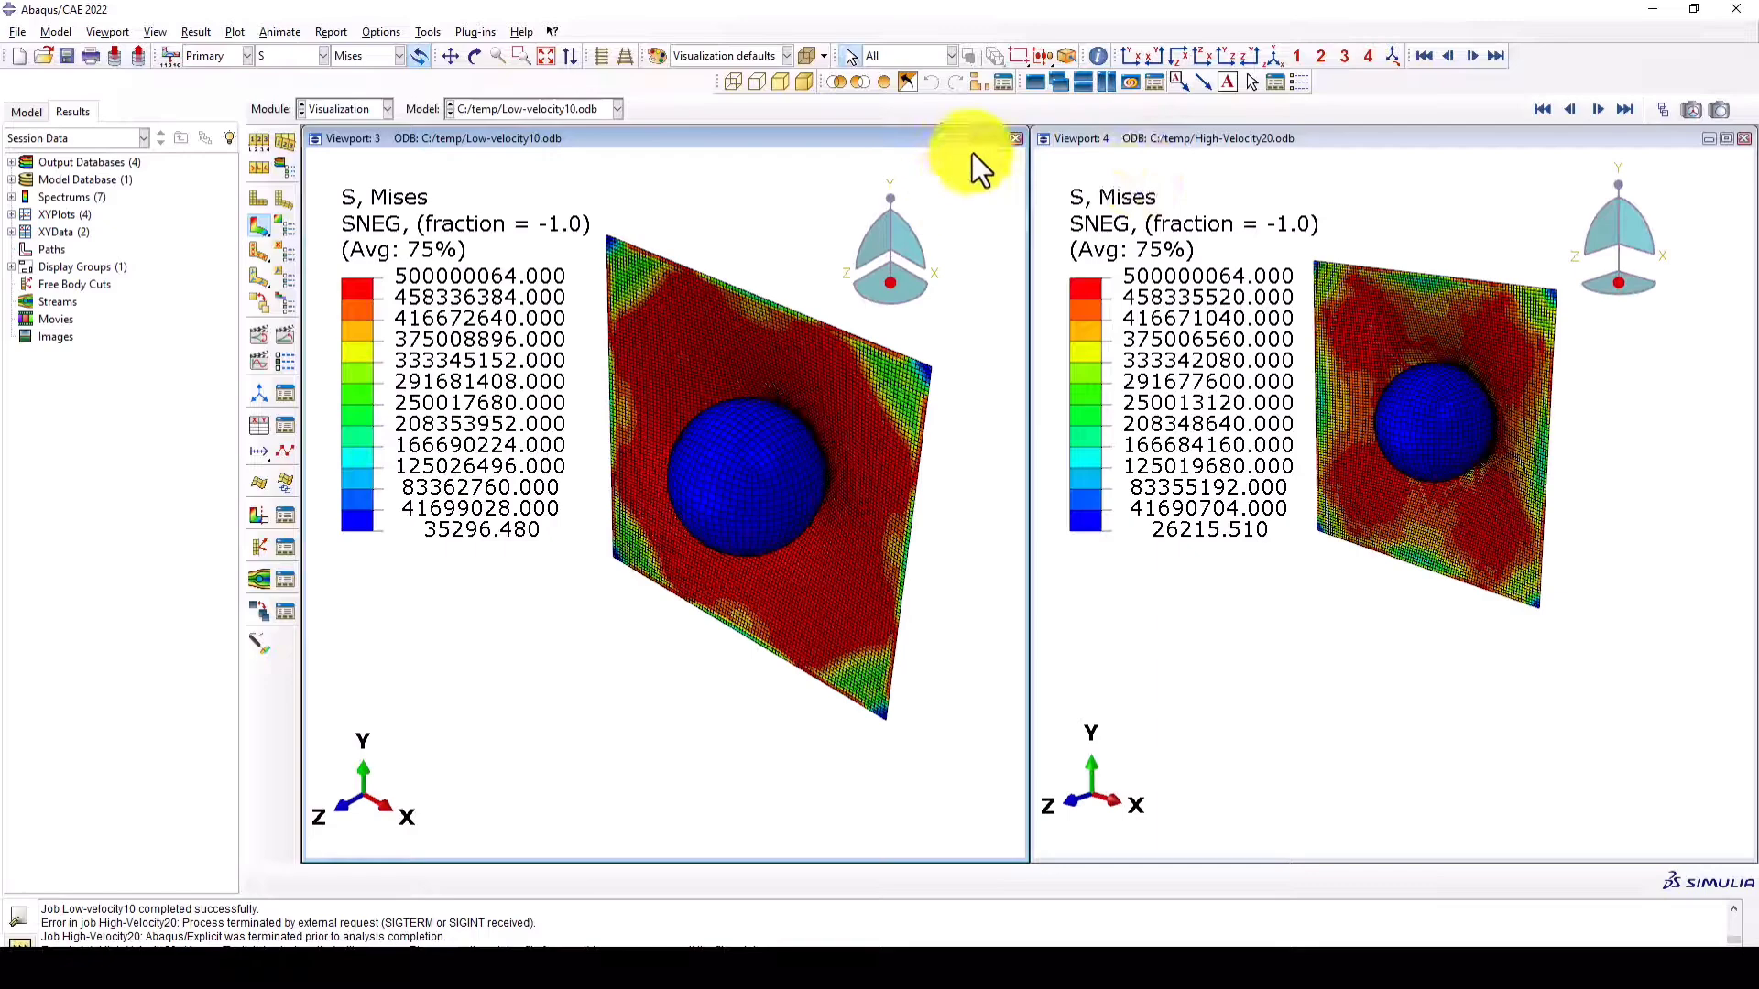
- Link the two viewports and play the Mises time-history animation in both, finishing on the last frame
left_click(1132, 83)
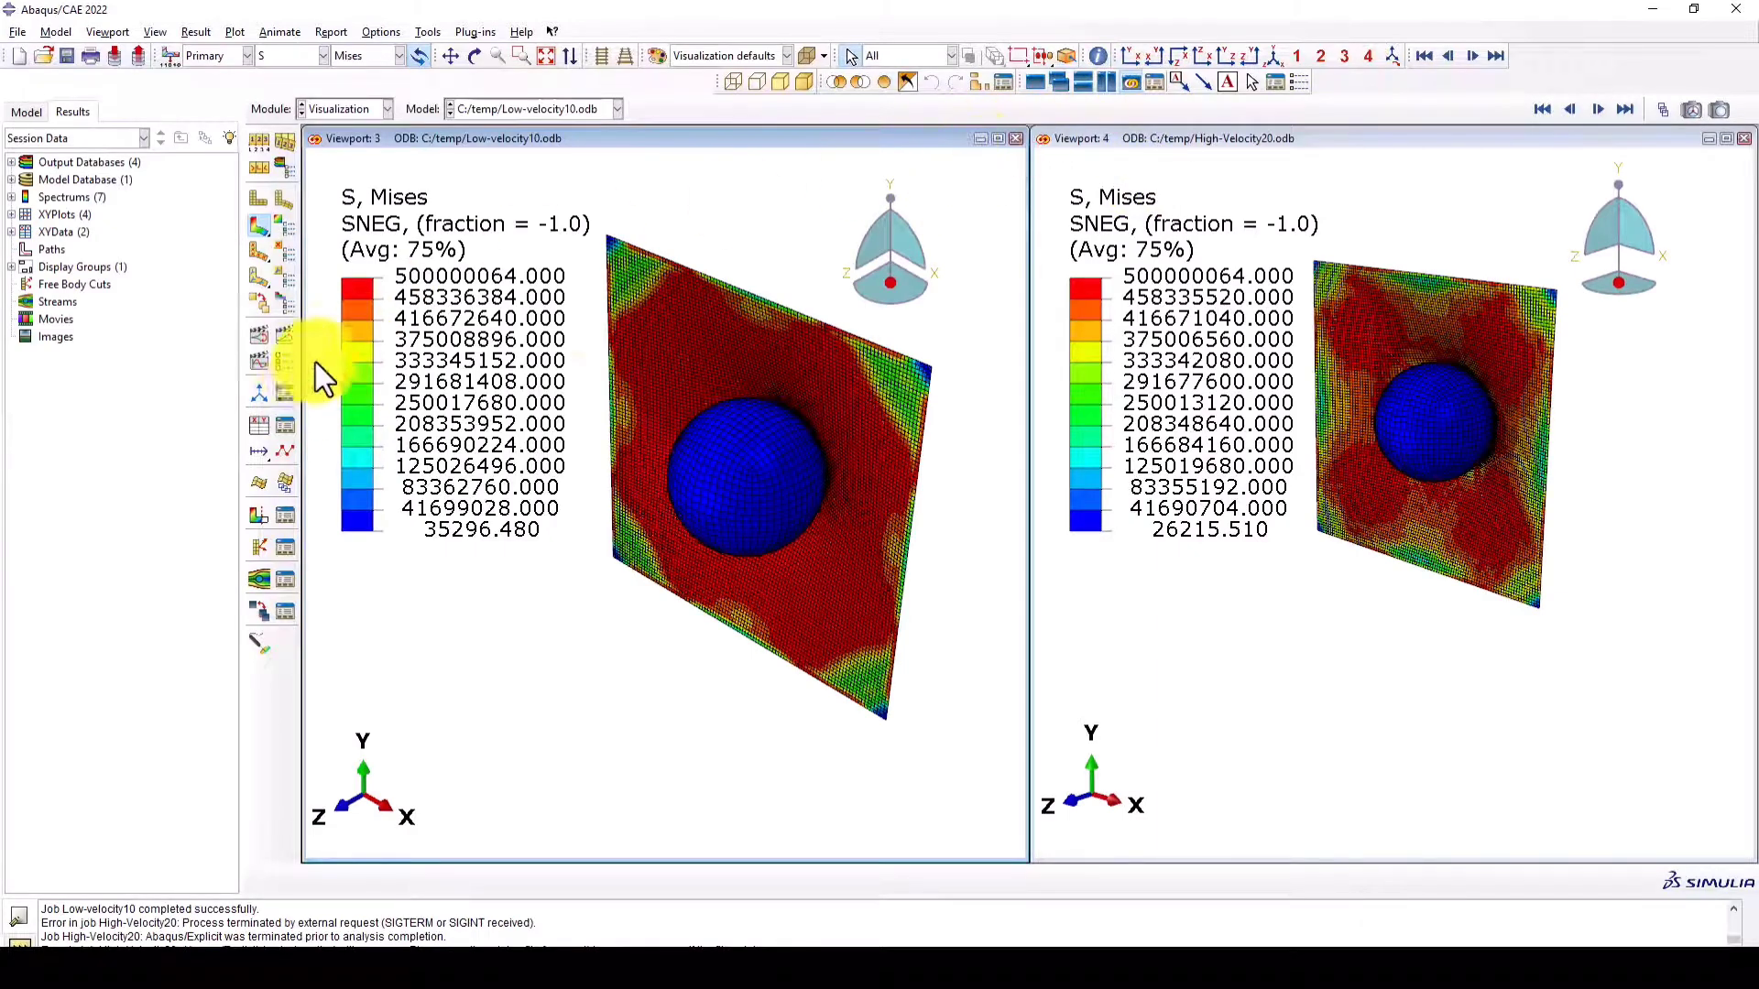
left_click(281, 337)
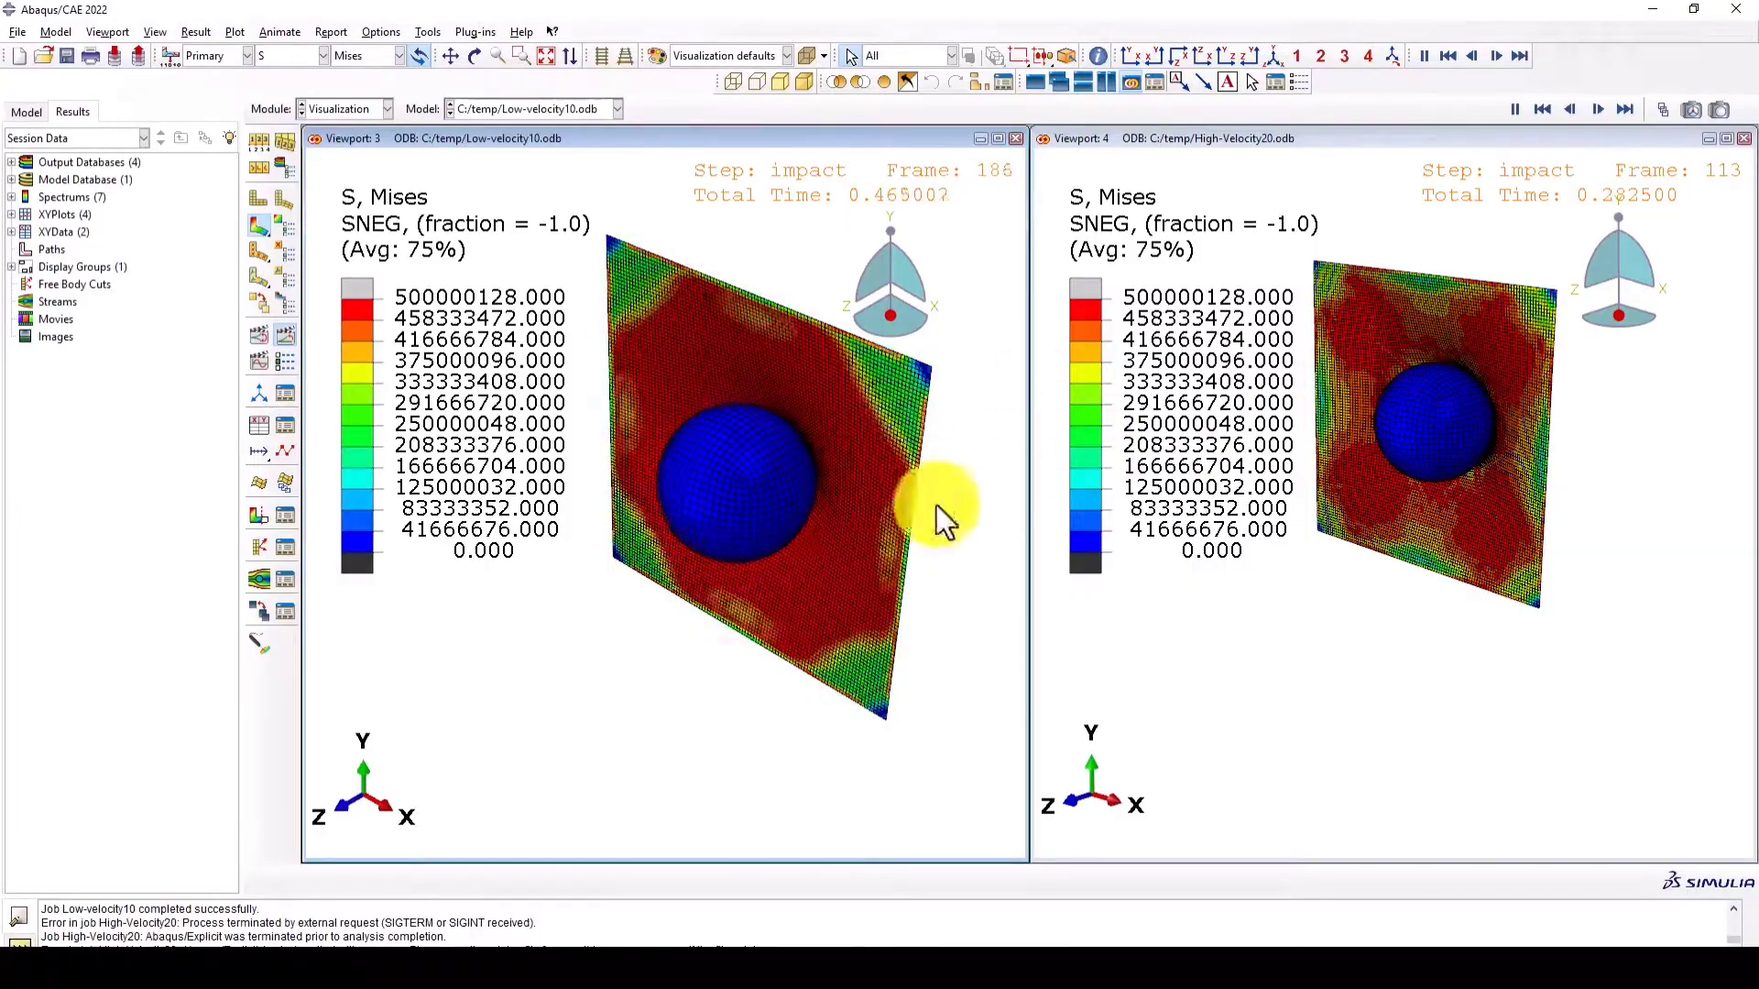
left_click(288, 340)
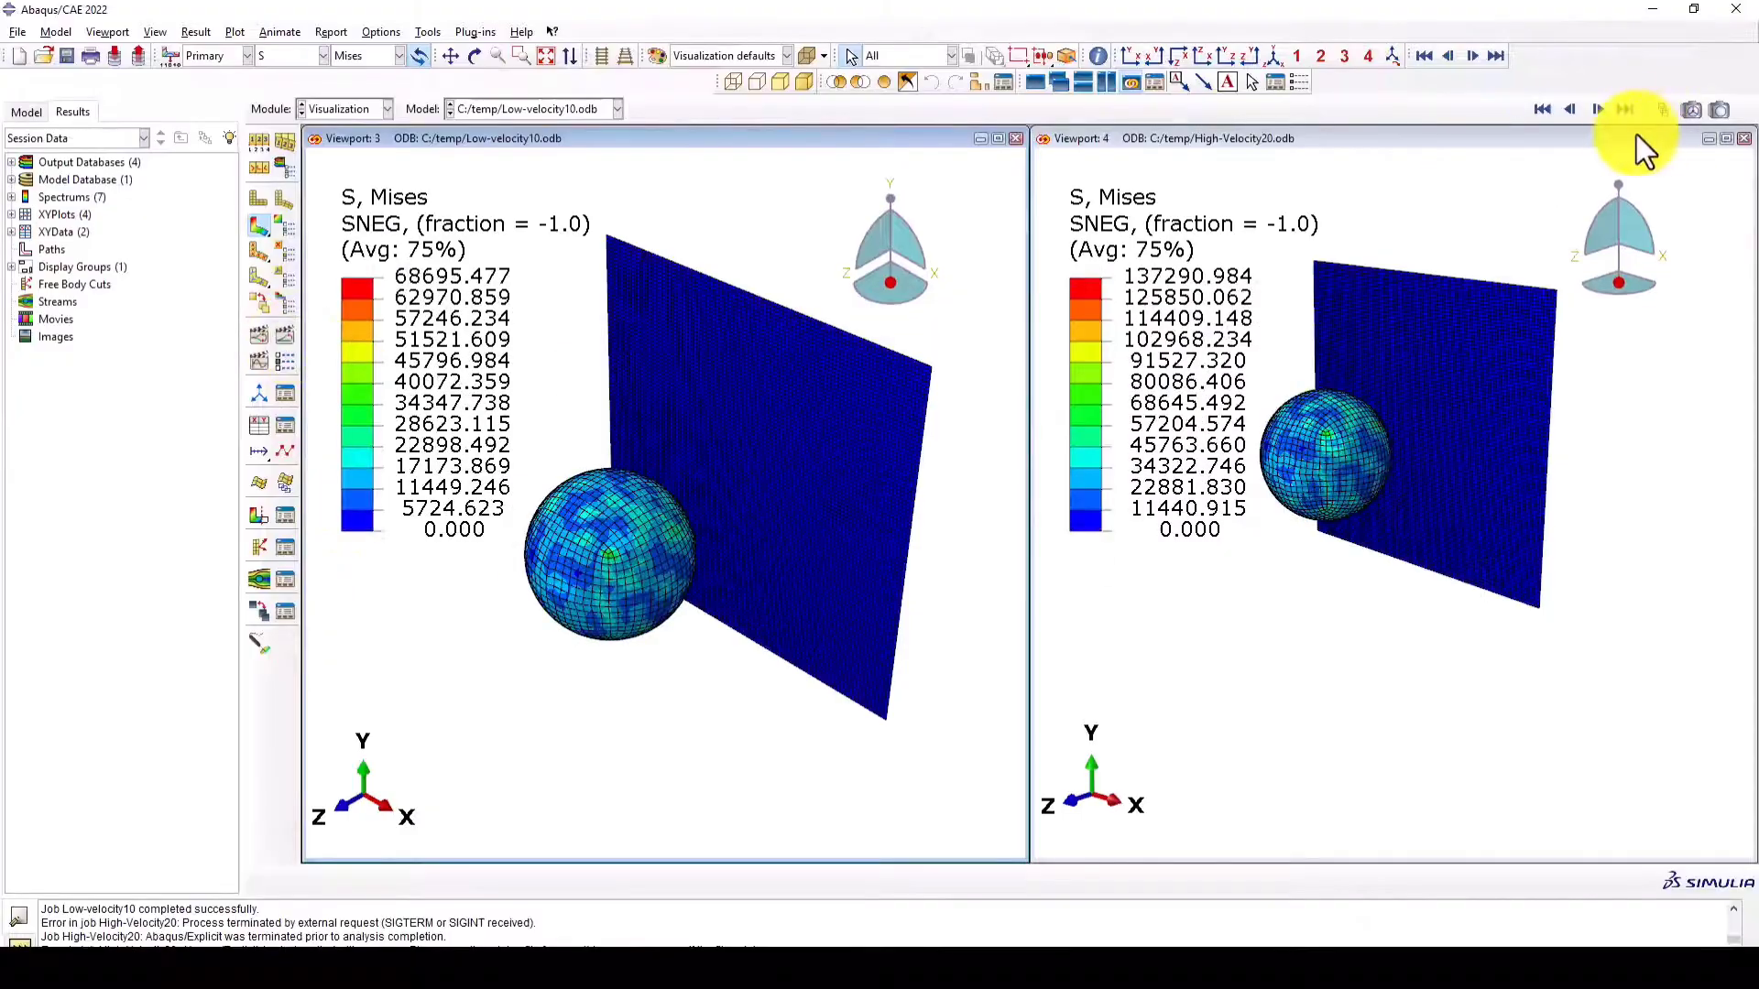
left_click(1623, 110)
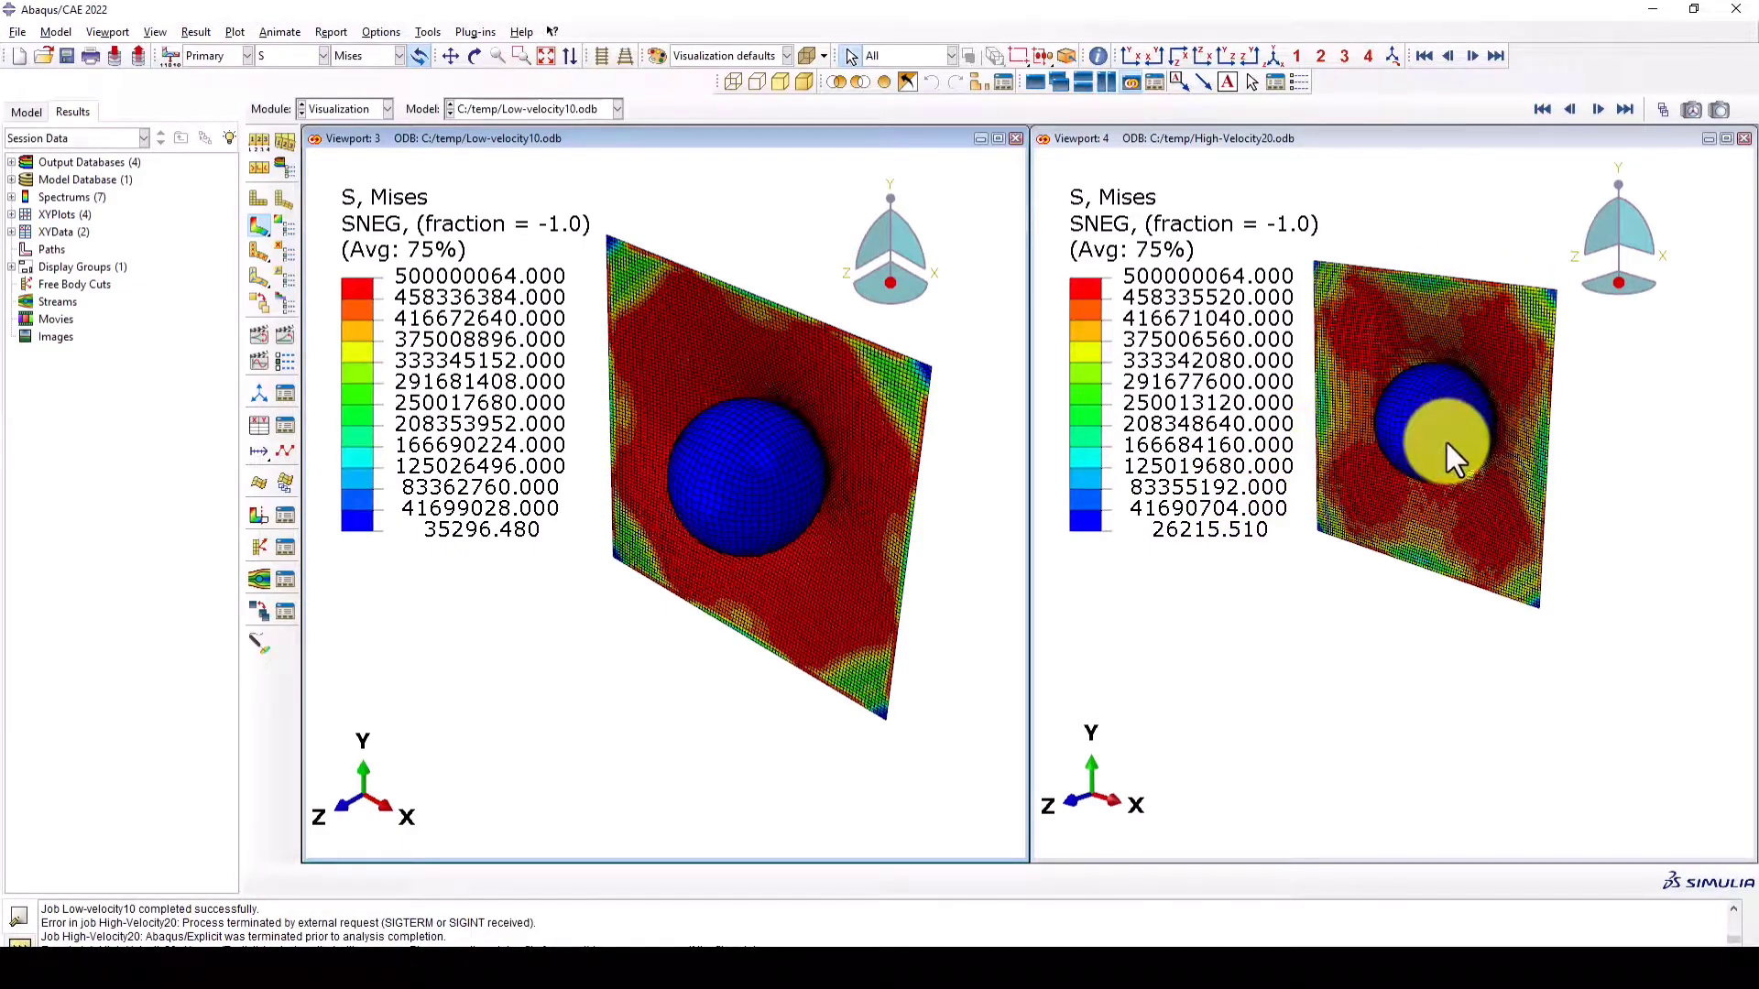
- Examine the back of both deformed plates and briefly play the time-history animation from that side
left_click_drag(1503, 471, 1360, 359, "ctrl+alt")
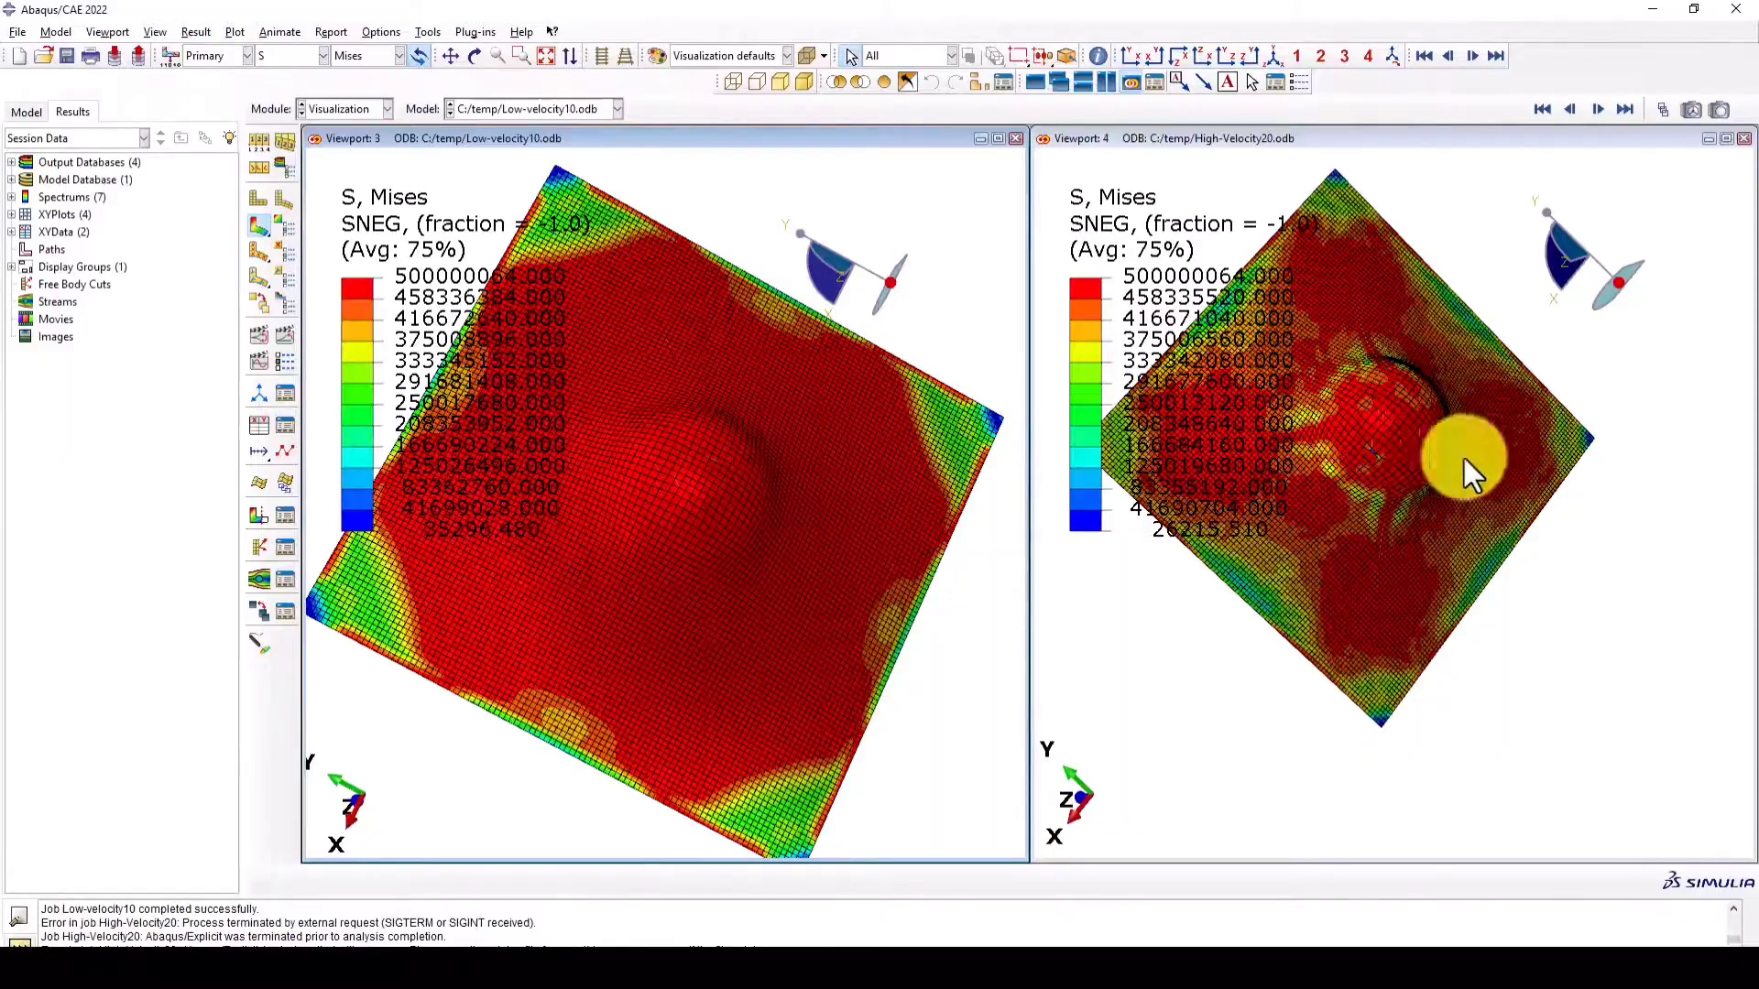
left_click_drag(797, 442, 654, 410, "ctrl+alt")
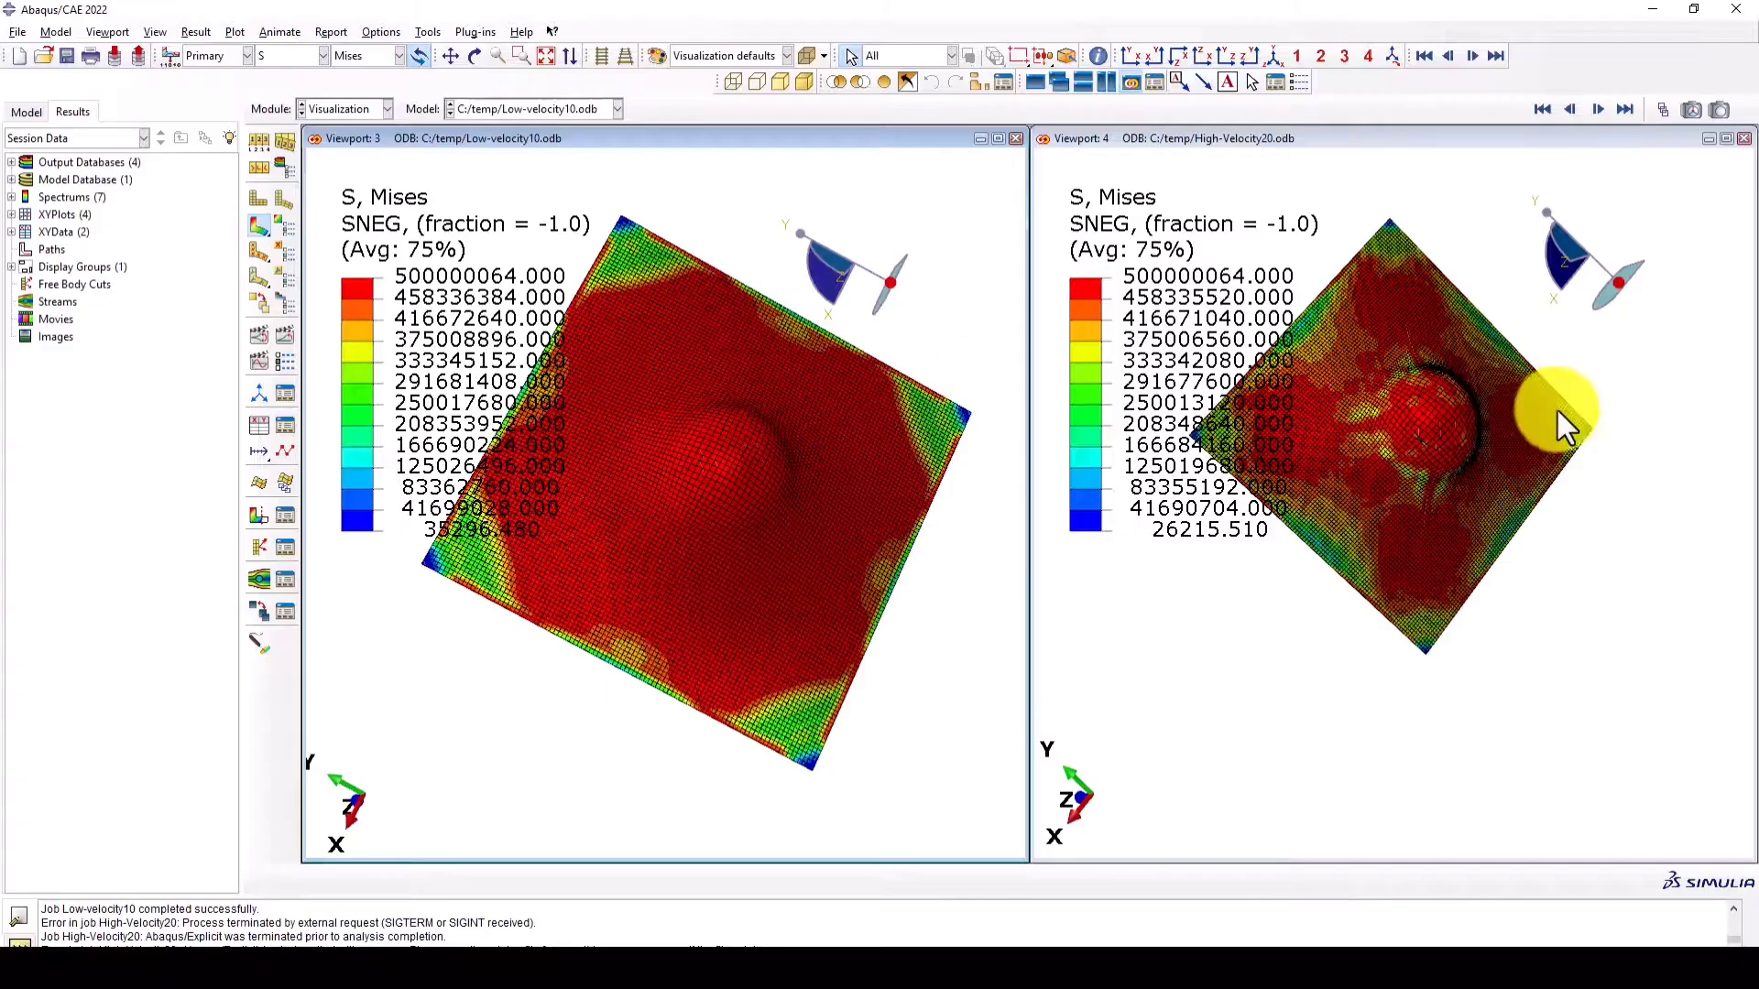
right_click_drag(1557, 410, 1343, 412, "ctrl+alt")
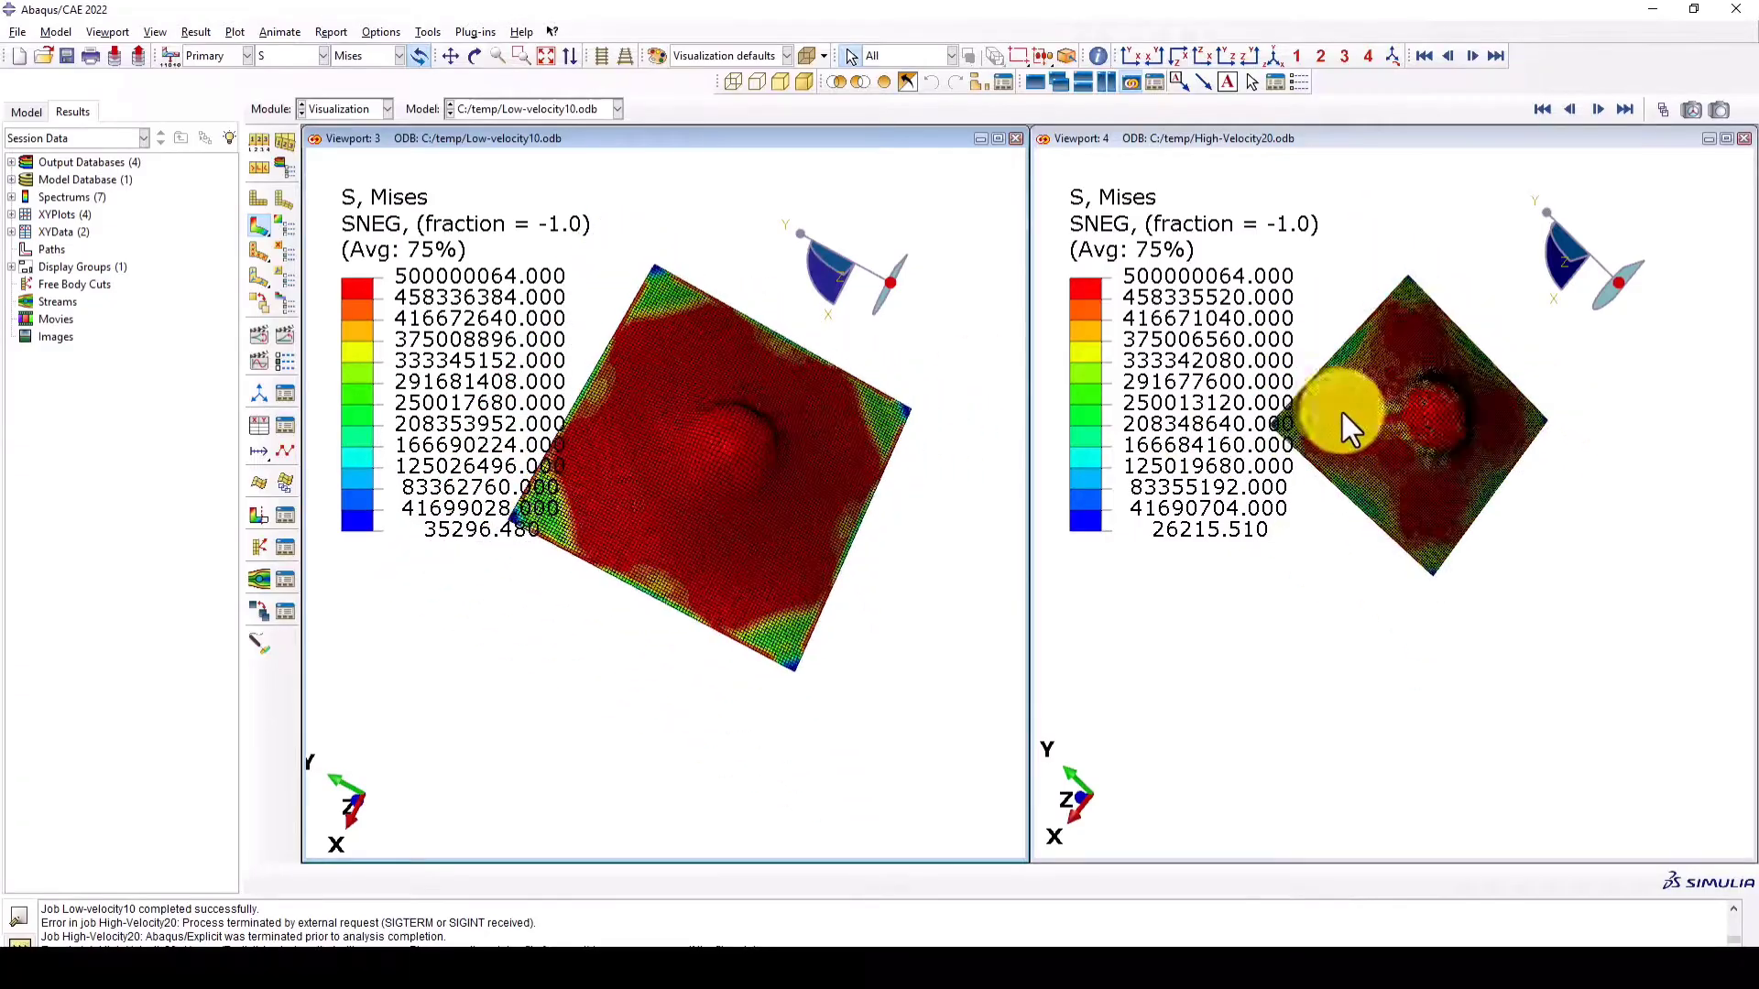
left_click(287, 333)
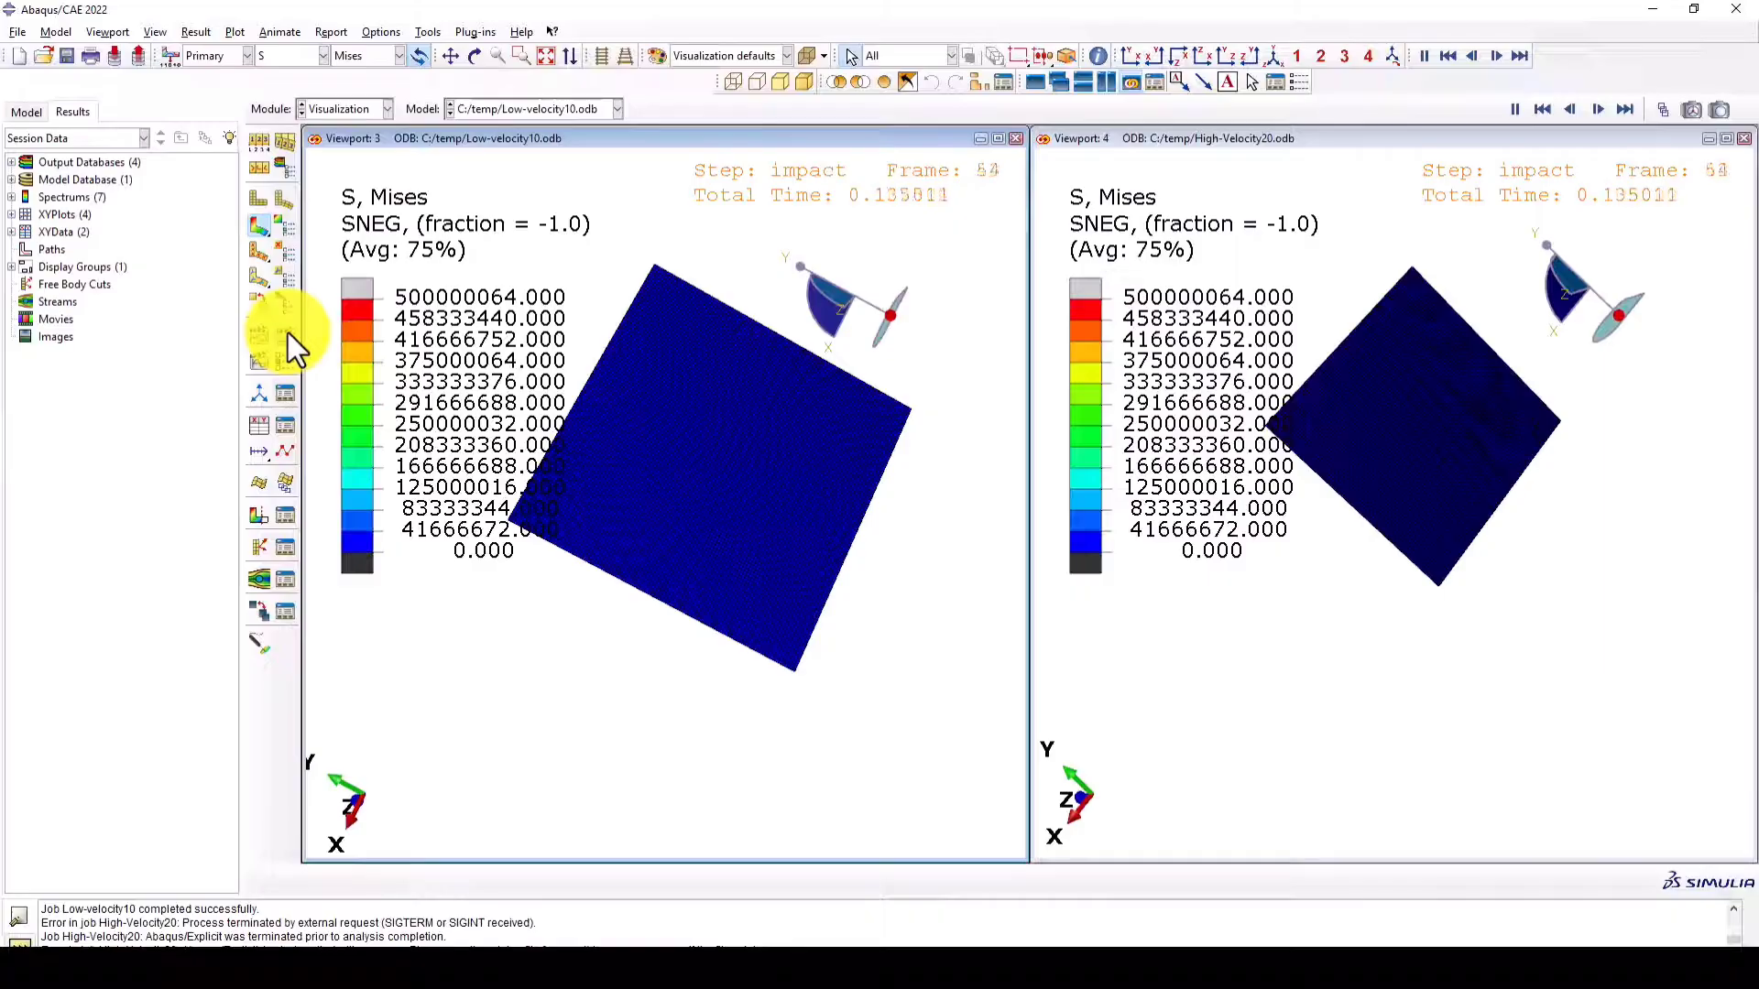
left_click(287, 332)
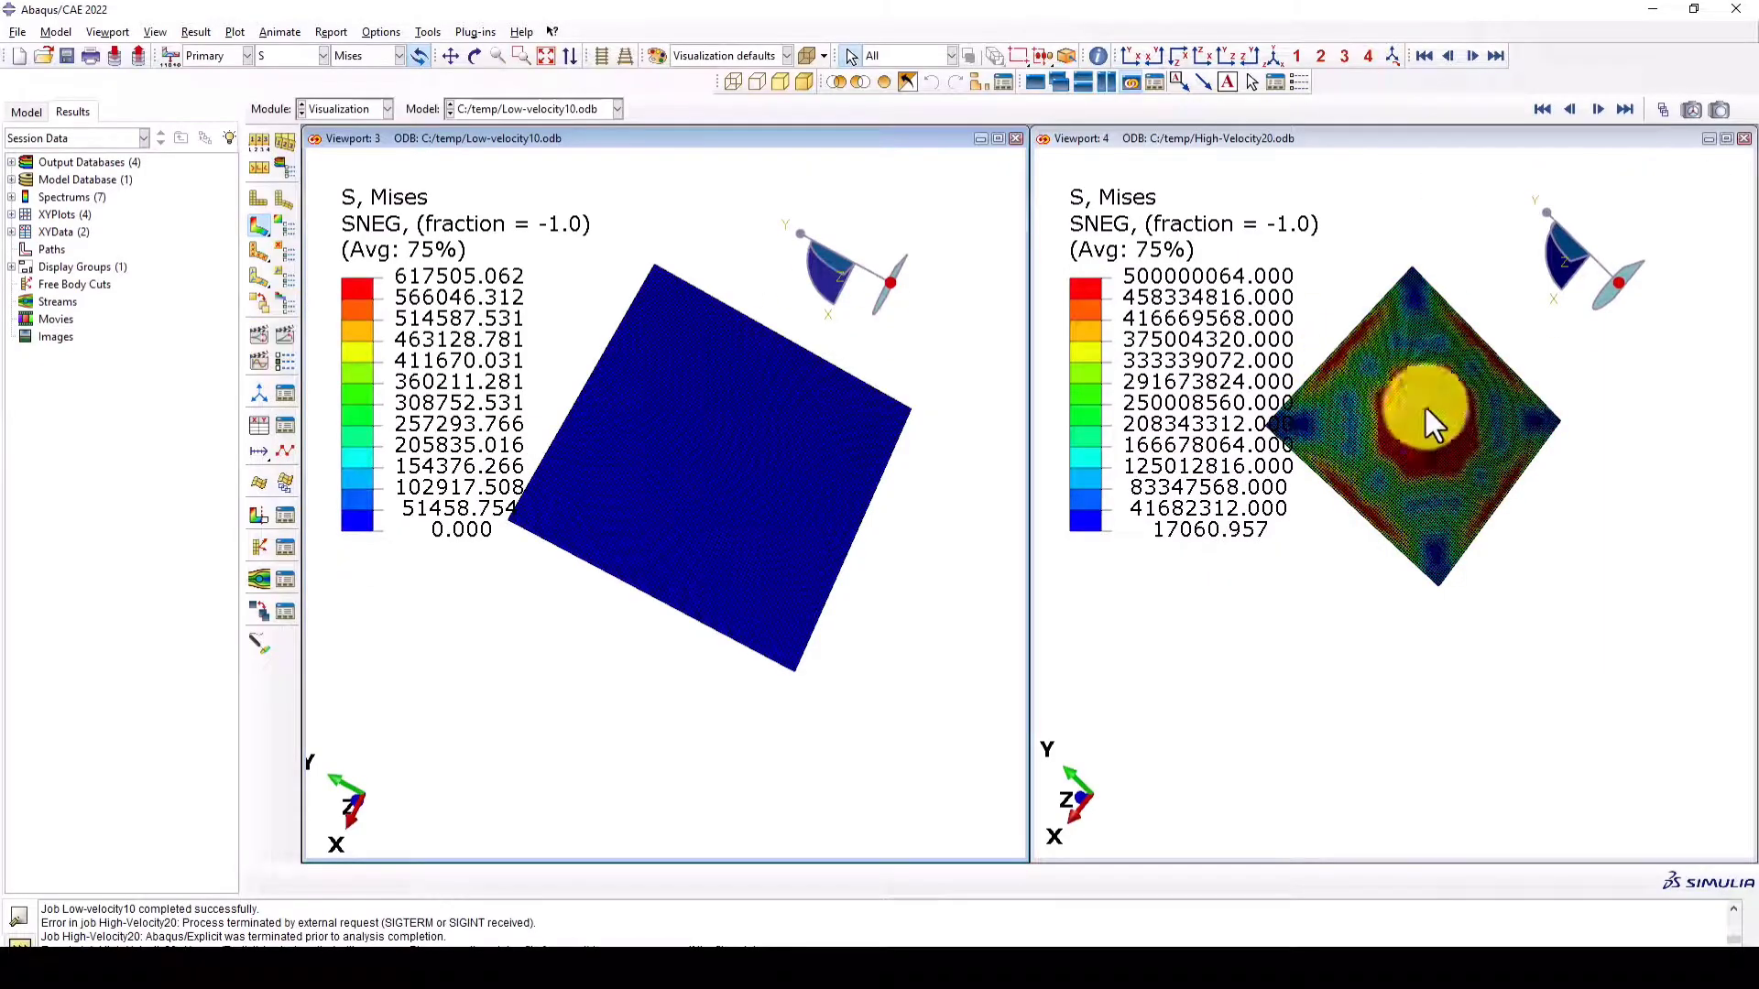
- Replay the stress animation in both viewports, restore the isometric view, and stop the playback
left_click(260, 333)
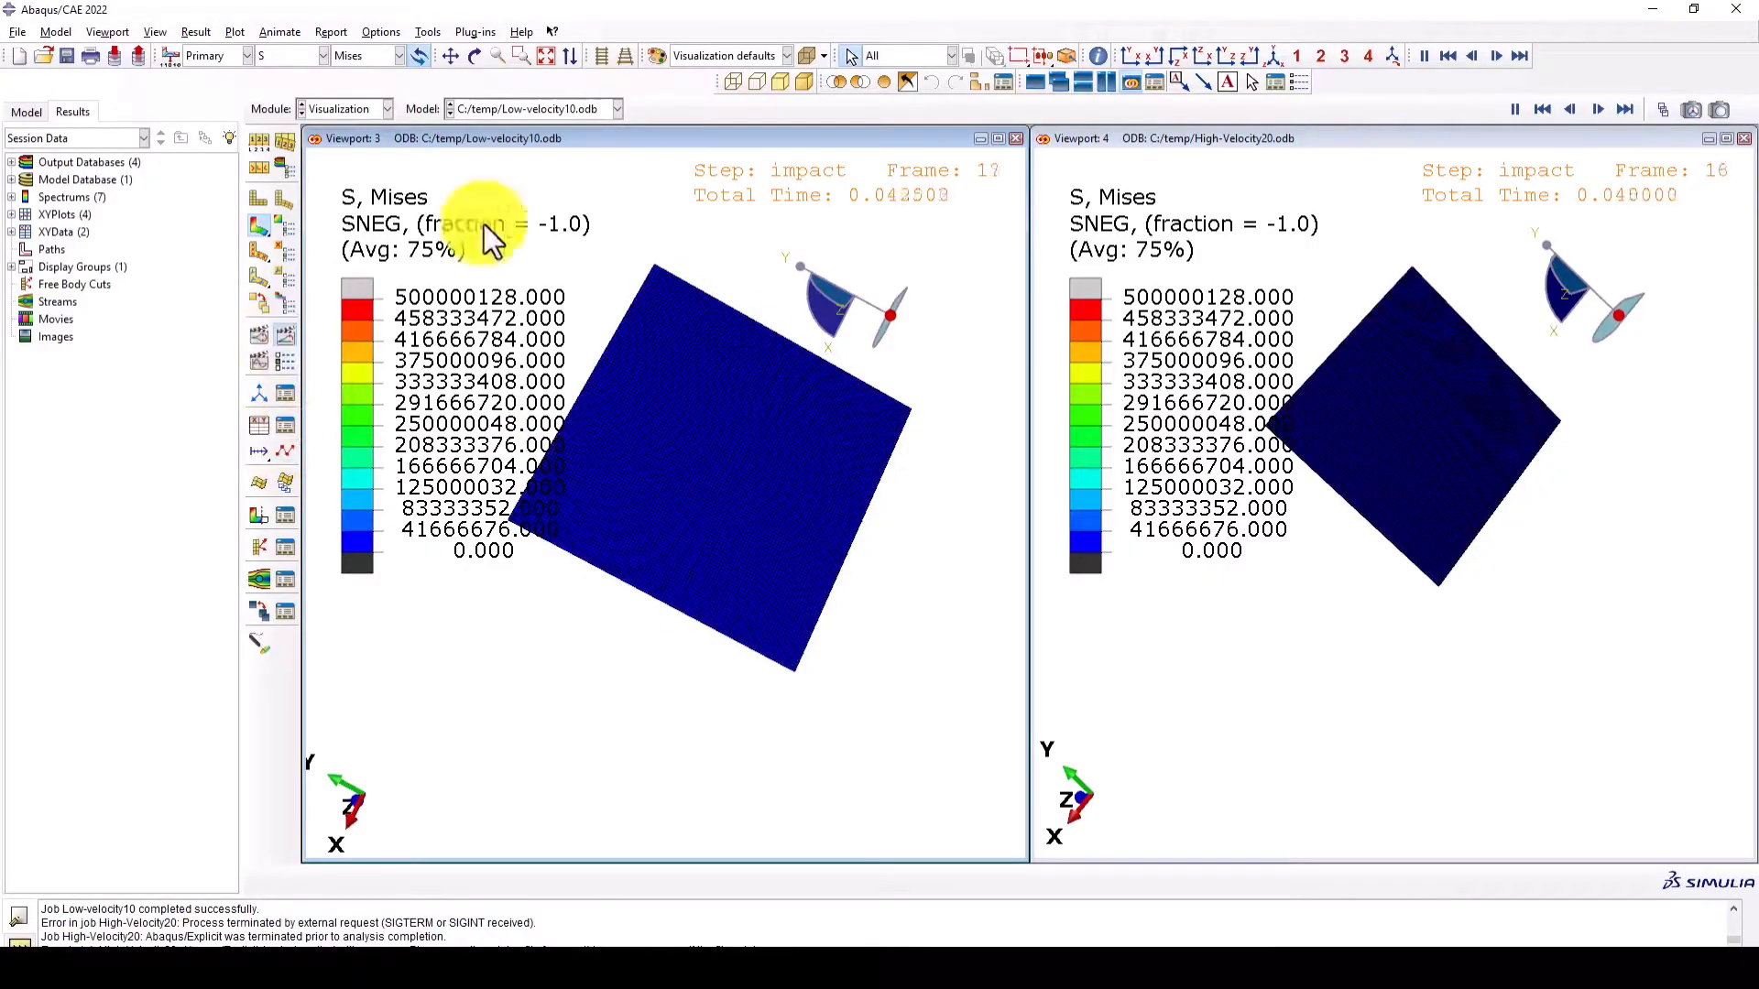
left_click(1273, 56)
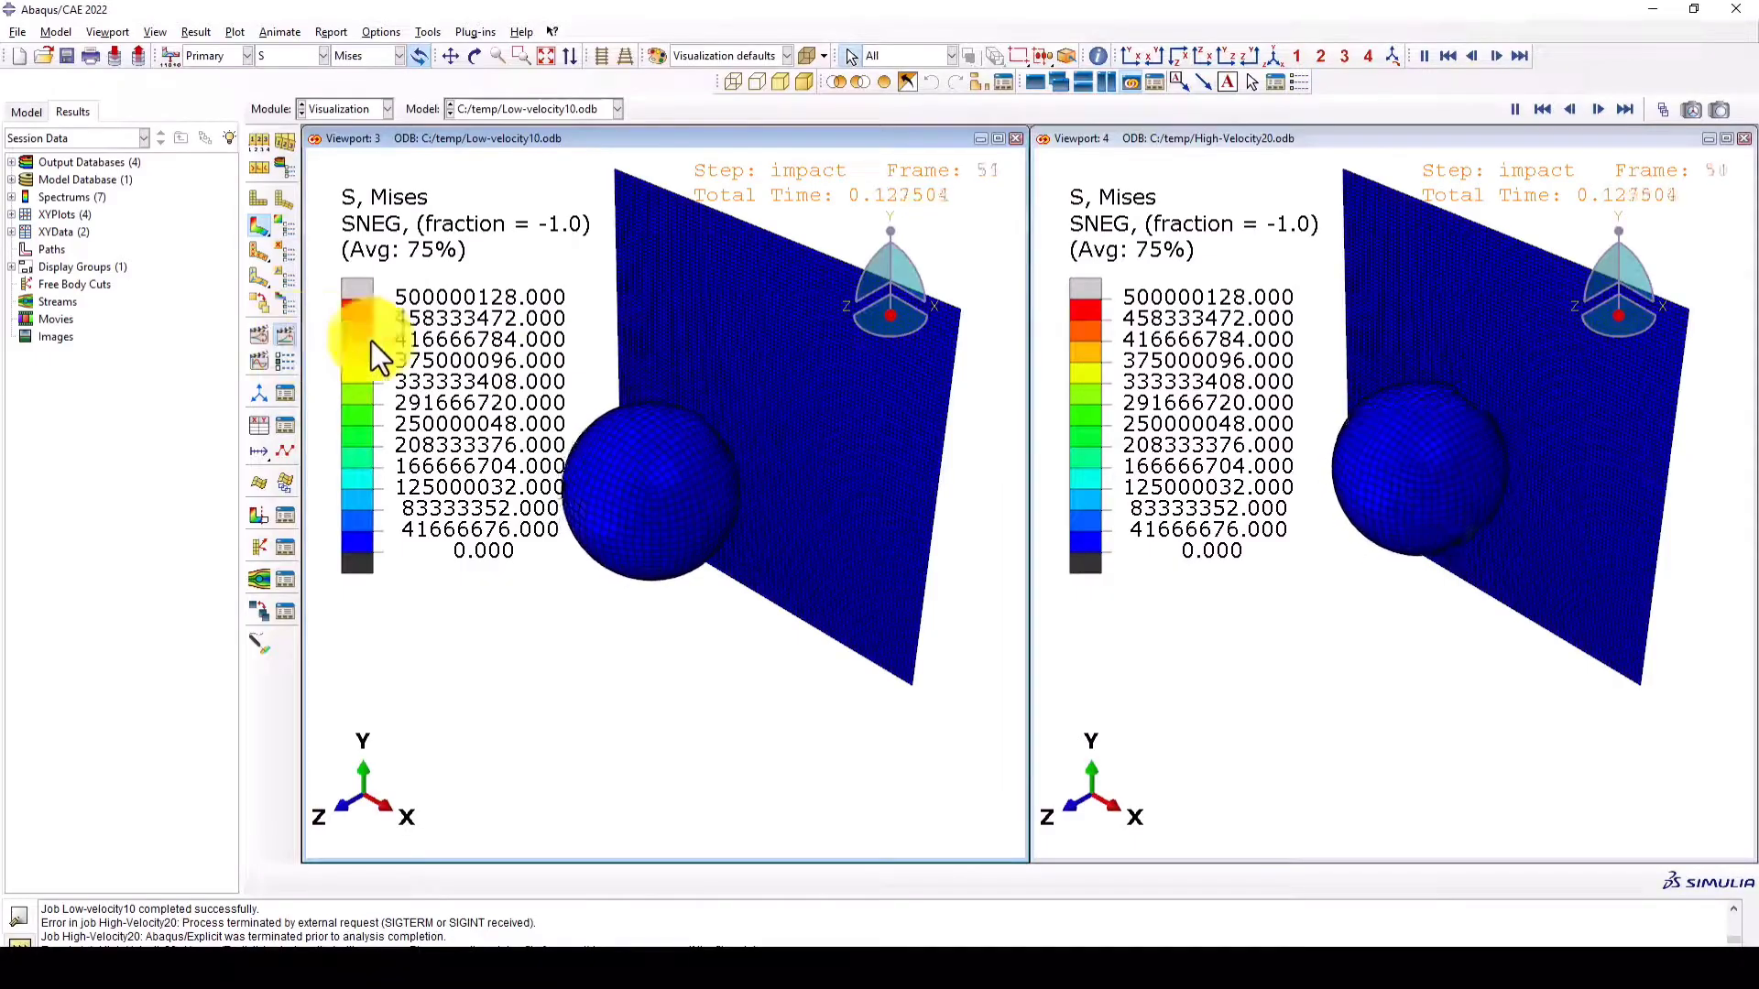
left_click(285, 335)
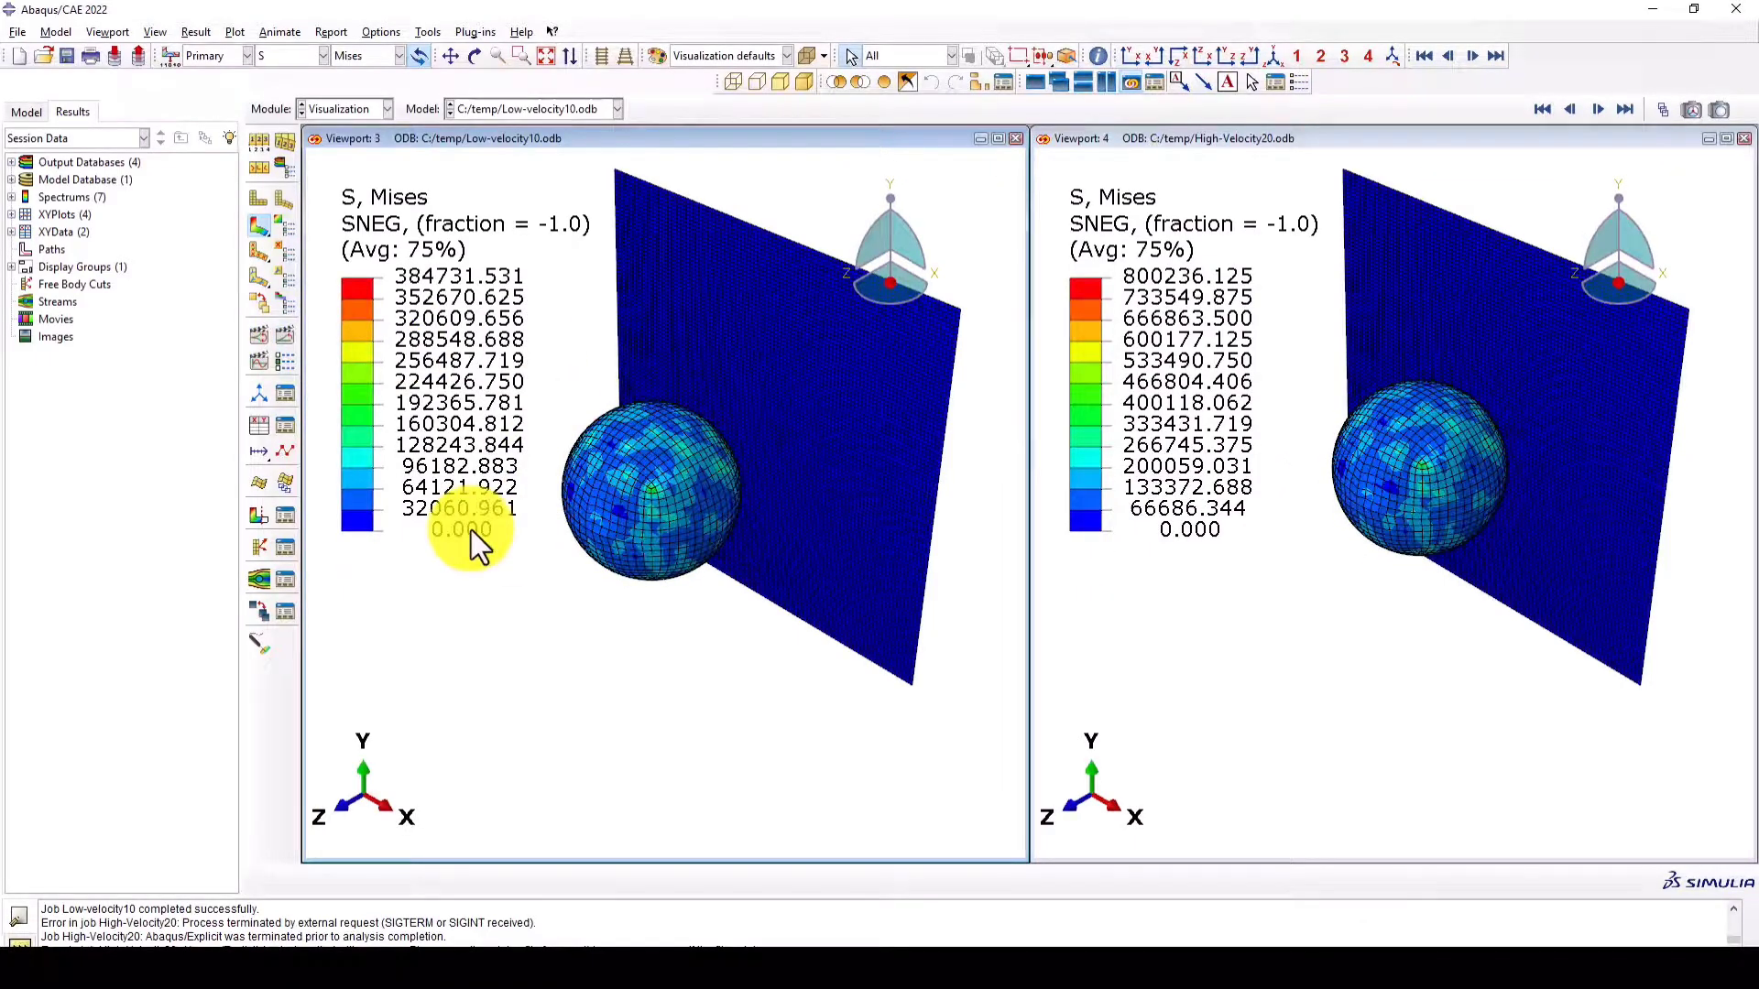
- Delete the saved strain energy curves V20 and v10 from the session's XY data
left_click(285, 425)
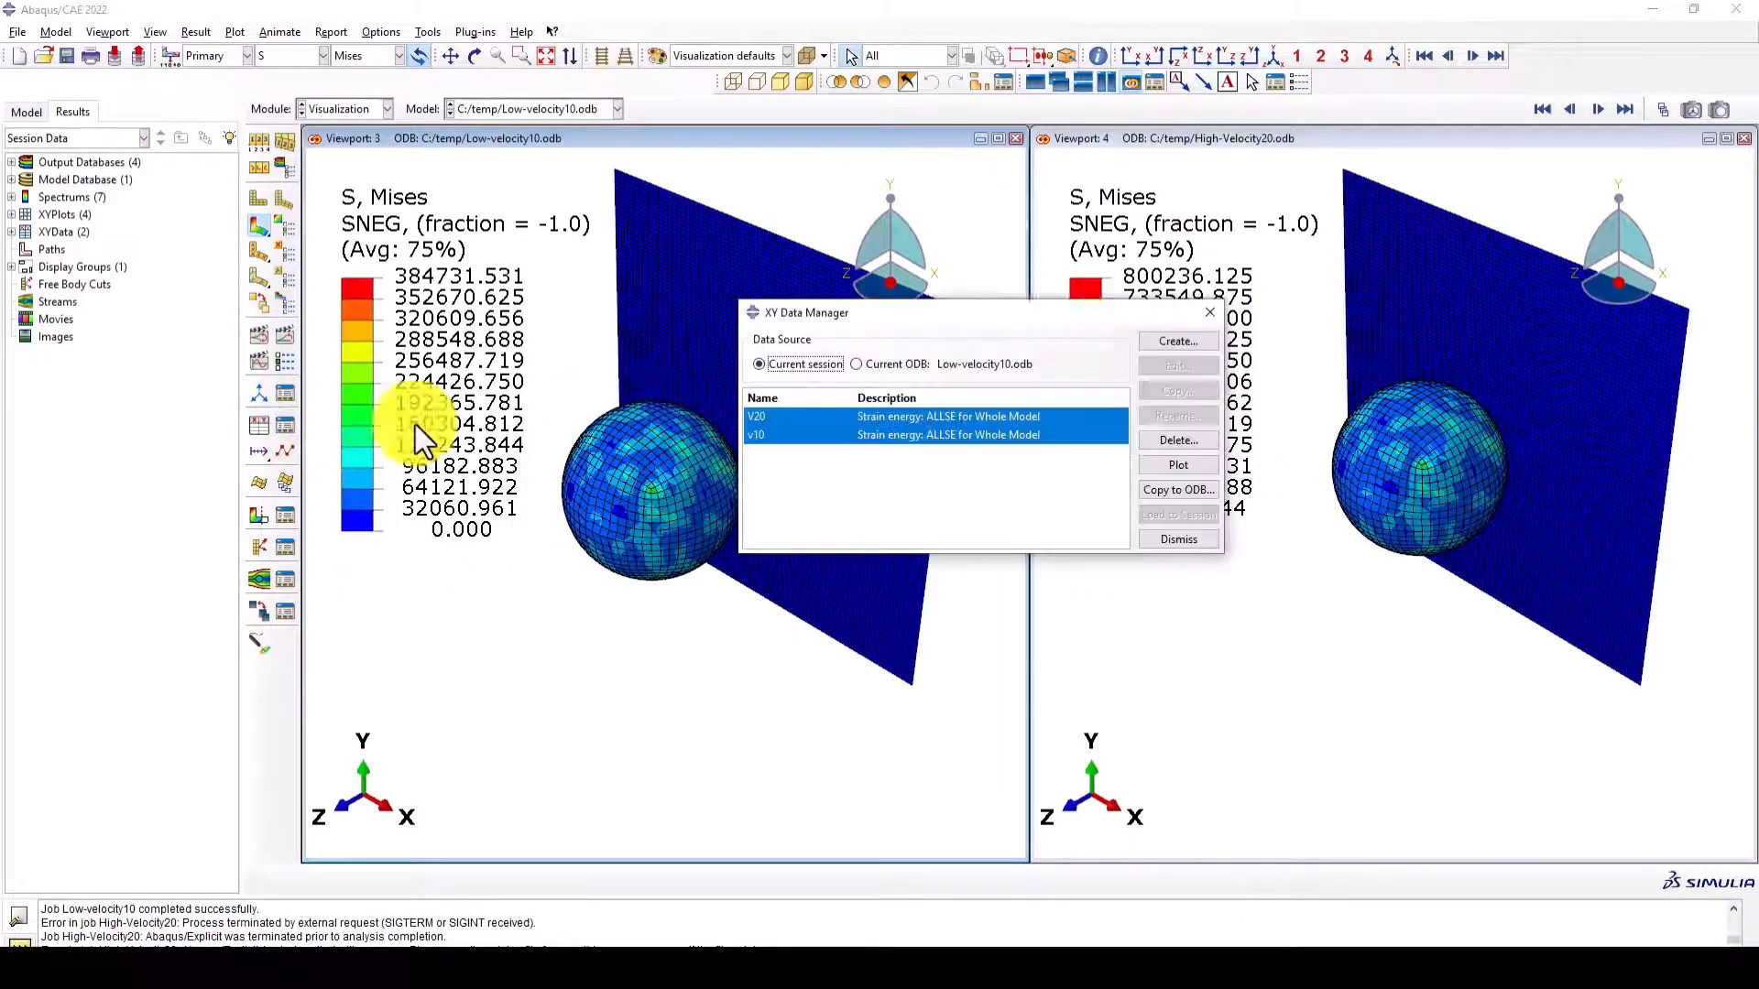
left_click_drag(1020, 312, 1177, 546)
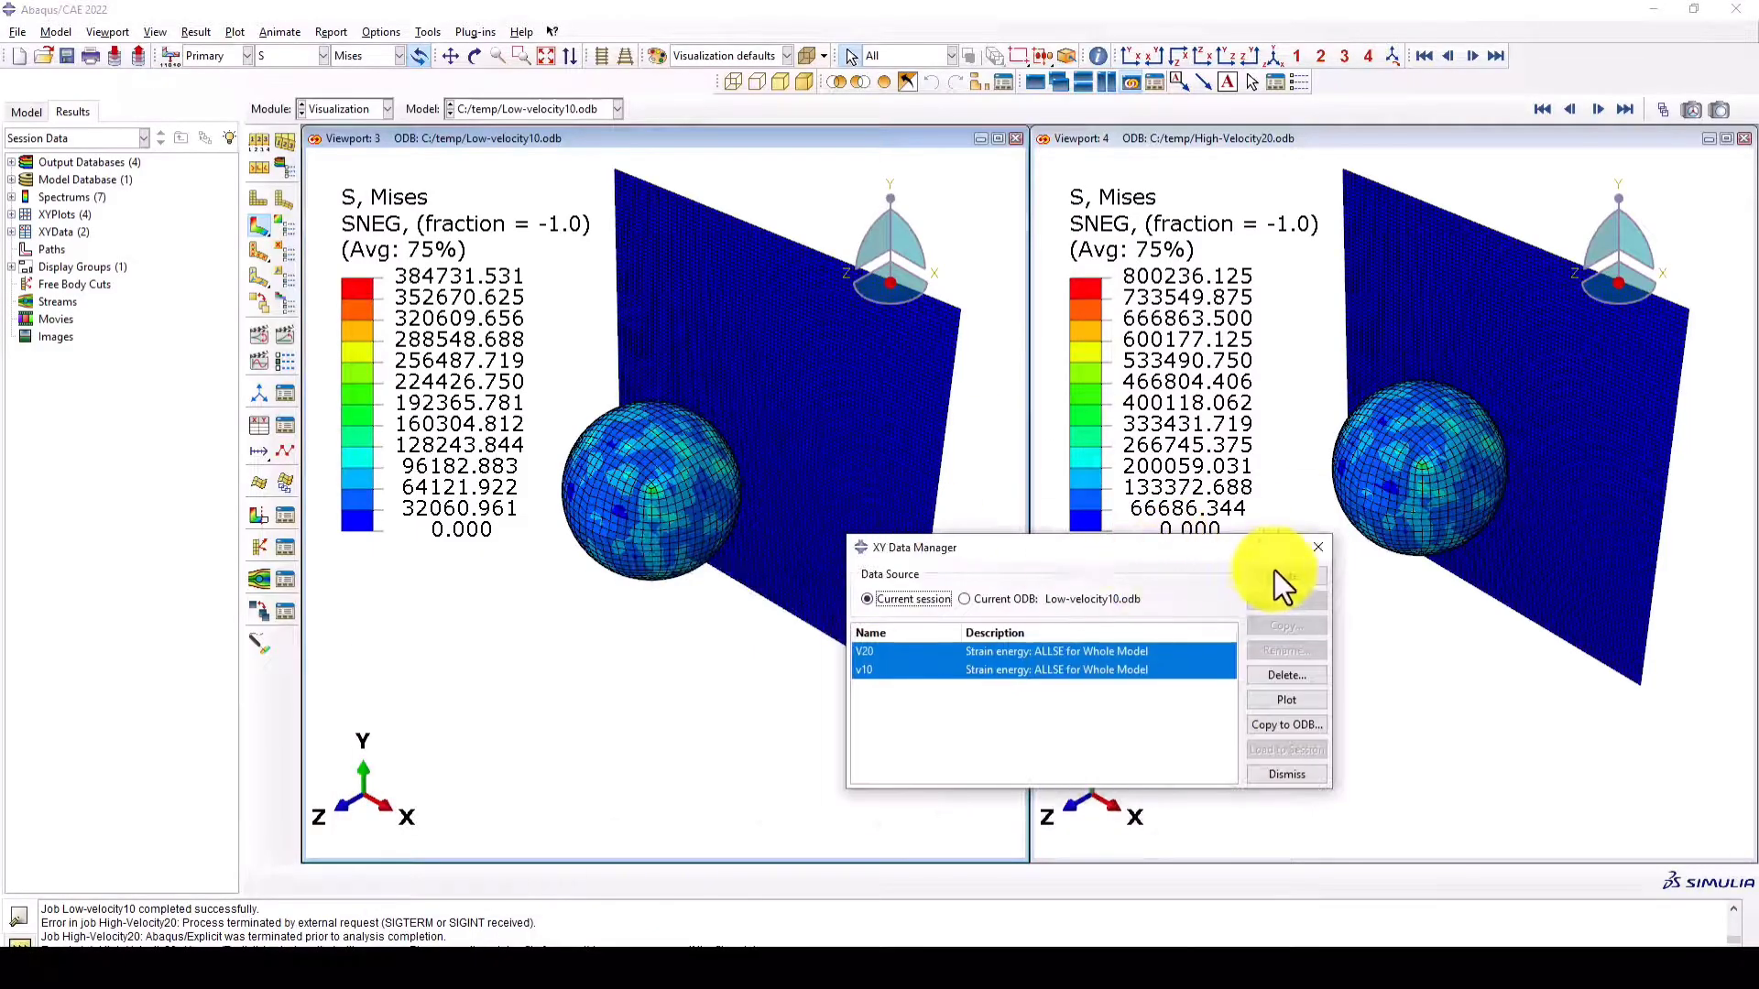
left_click(1282, 678)
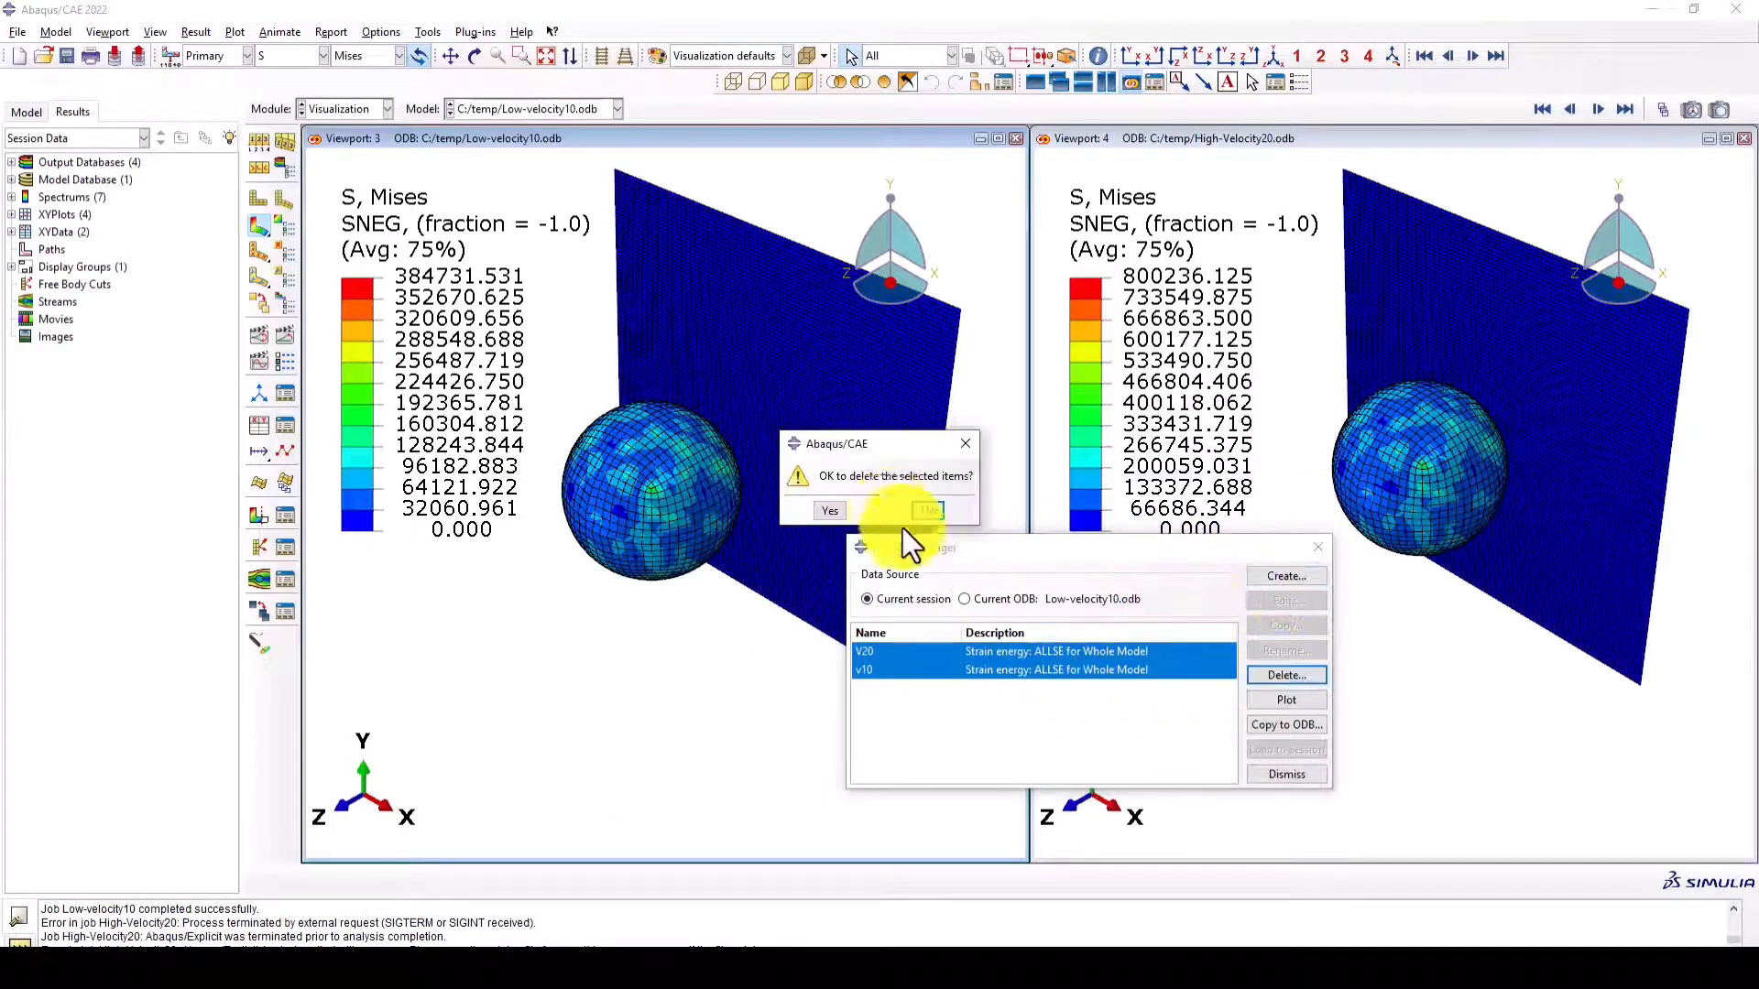
left_click(834, 510)
- Plot the whole-model kinetic energy (ALLKE) from the ODB history output in both viewports and compare the curves
left_click(1286, 575)
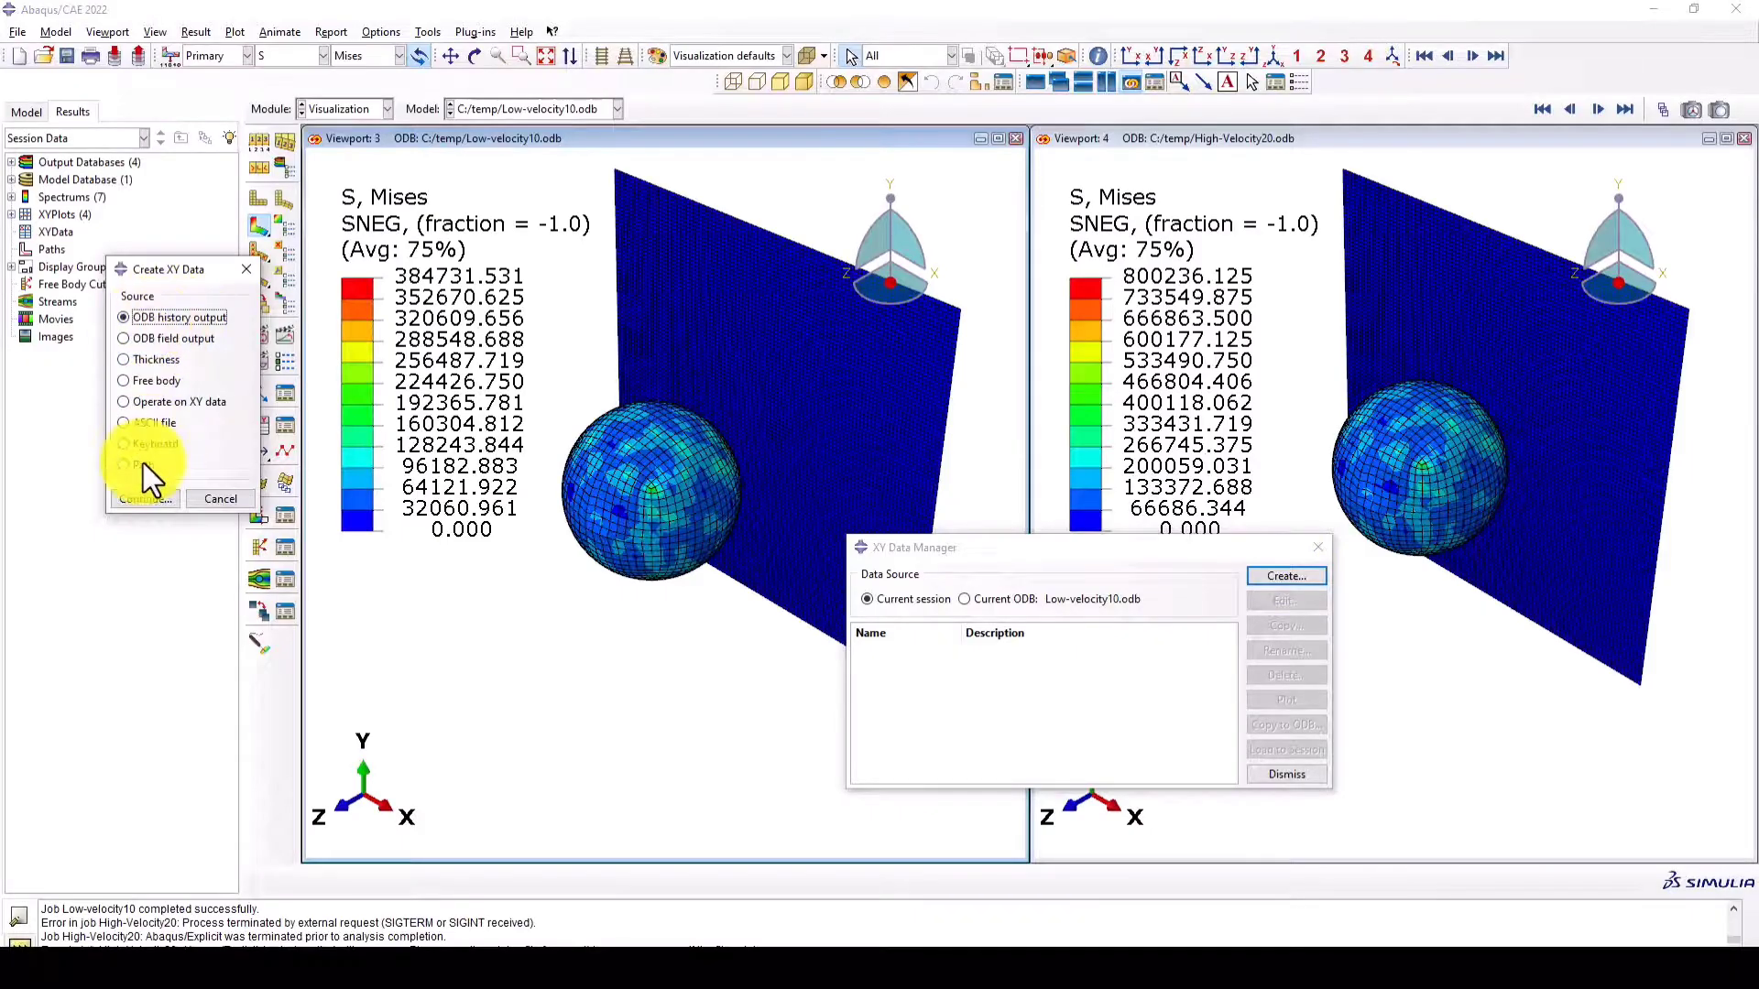
left_click(141, 496)
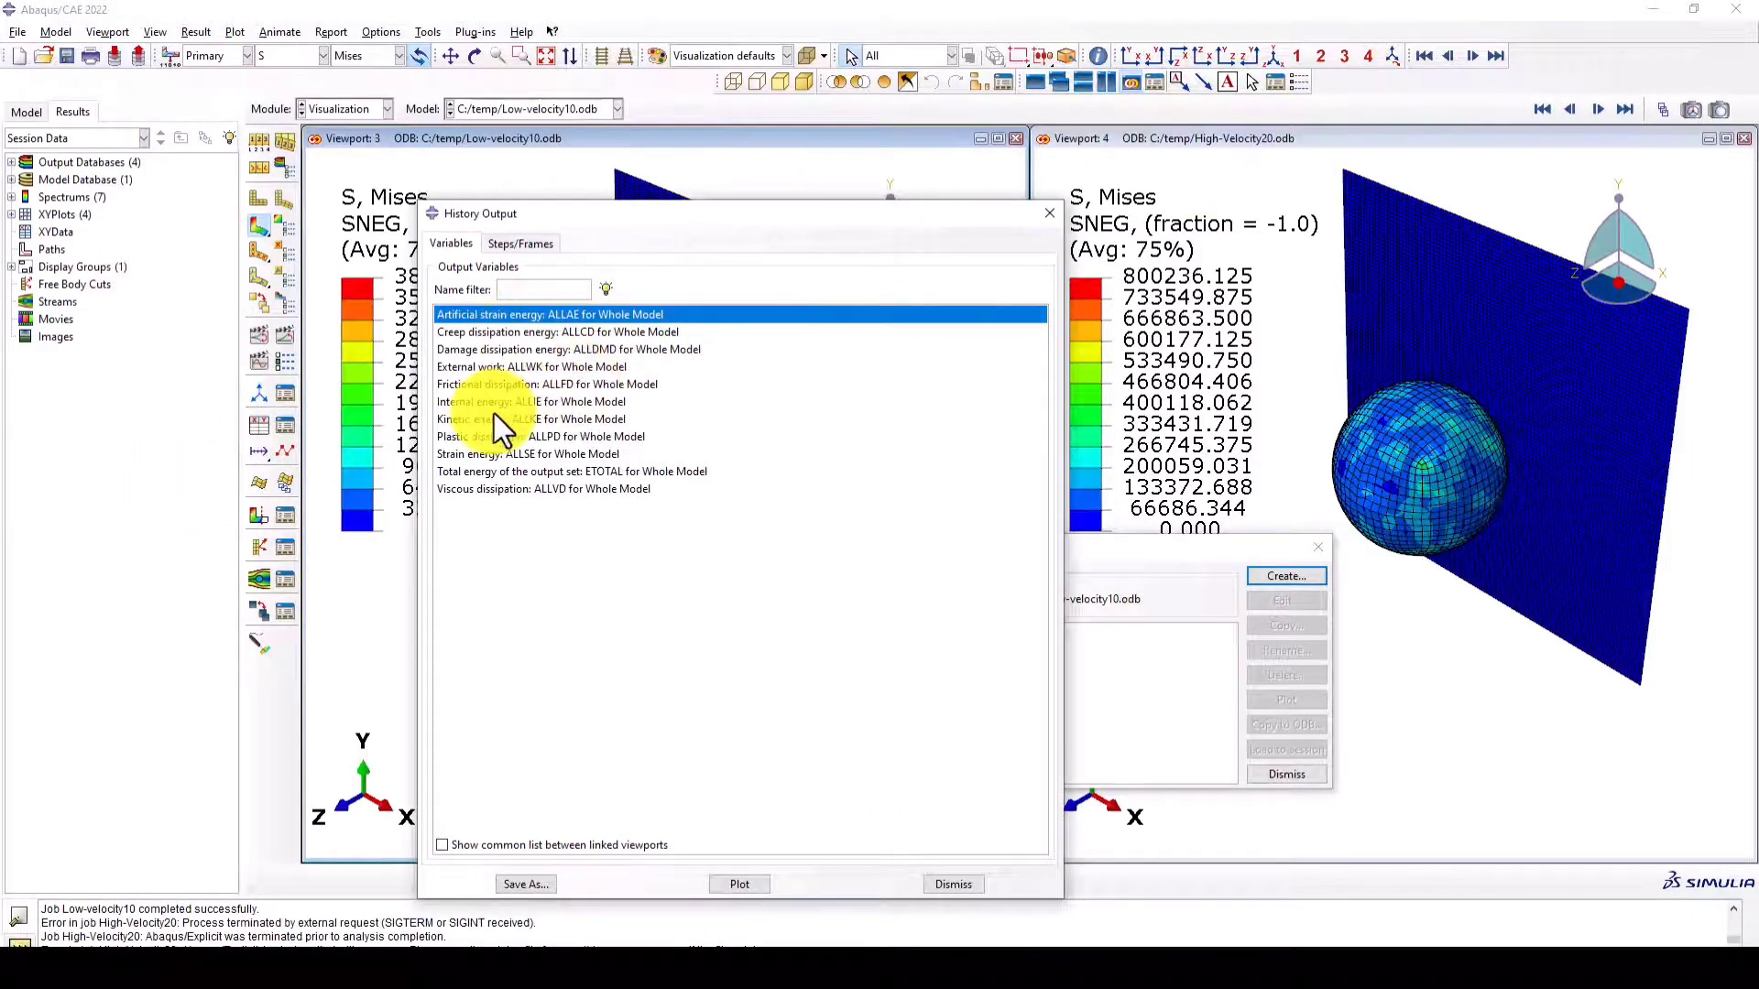
left_click_drag(945, 203, 940, 166)
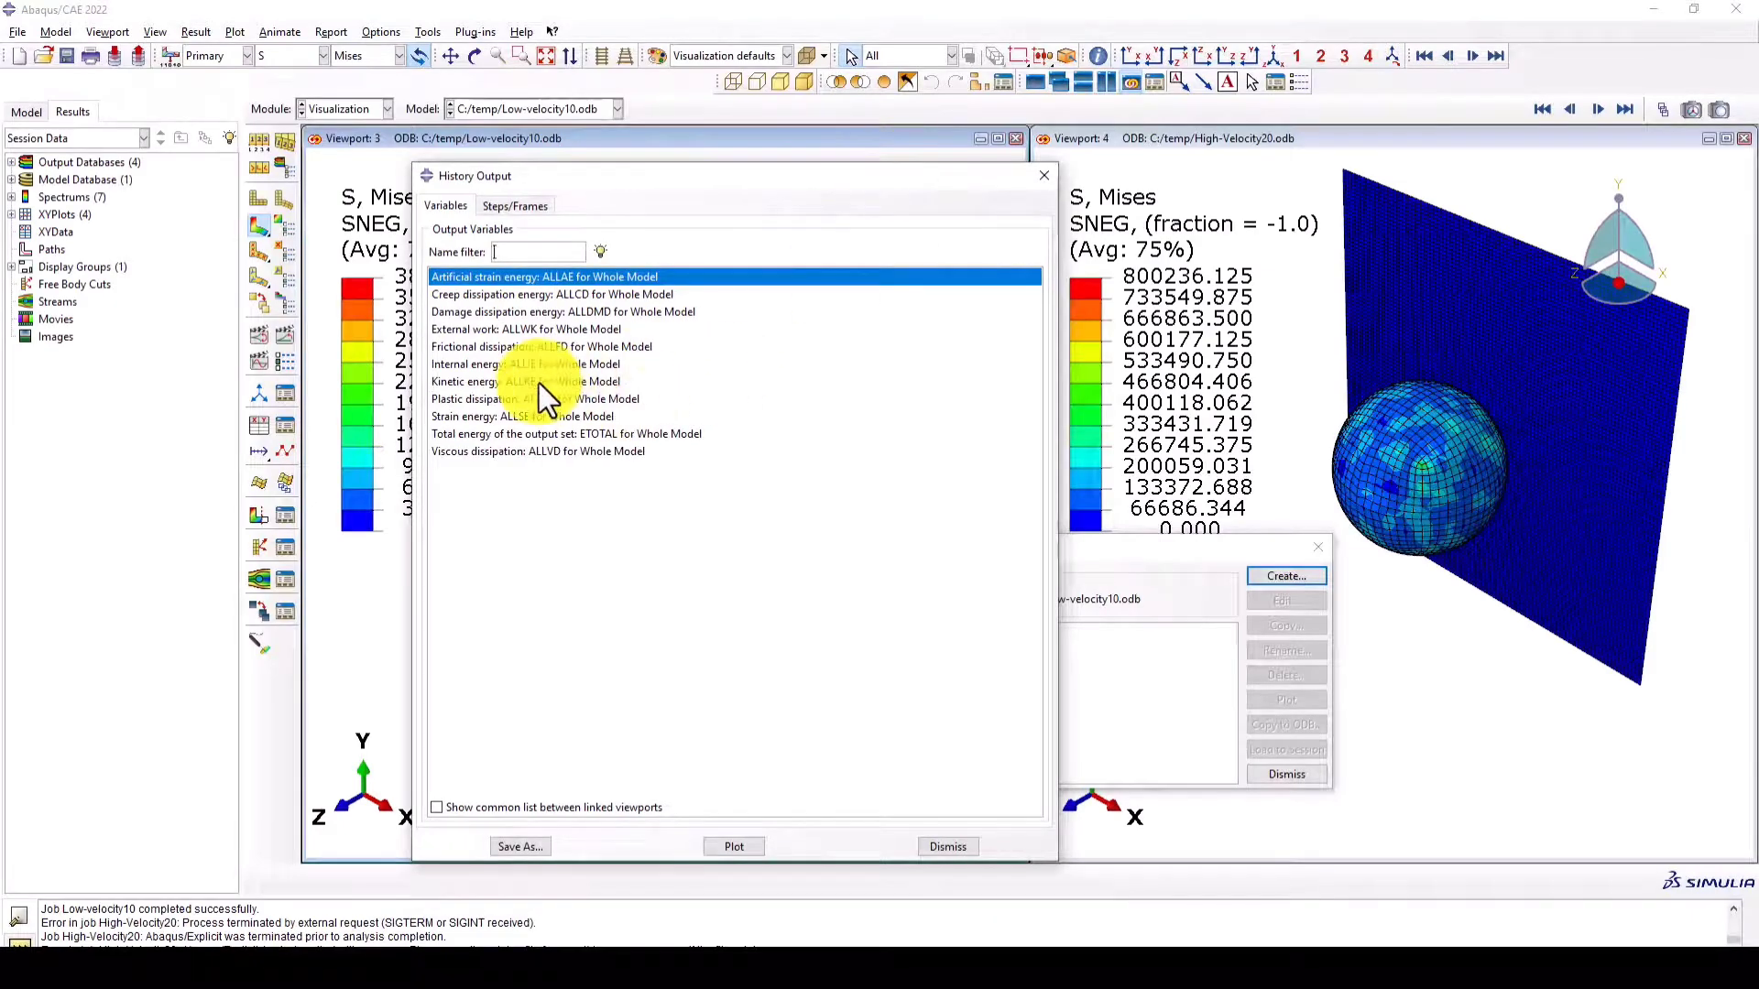
left_click(486, 419)
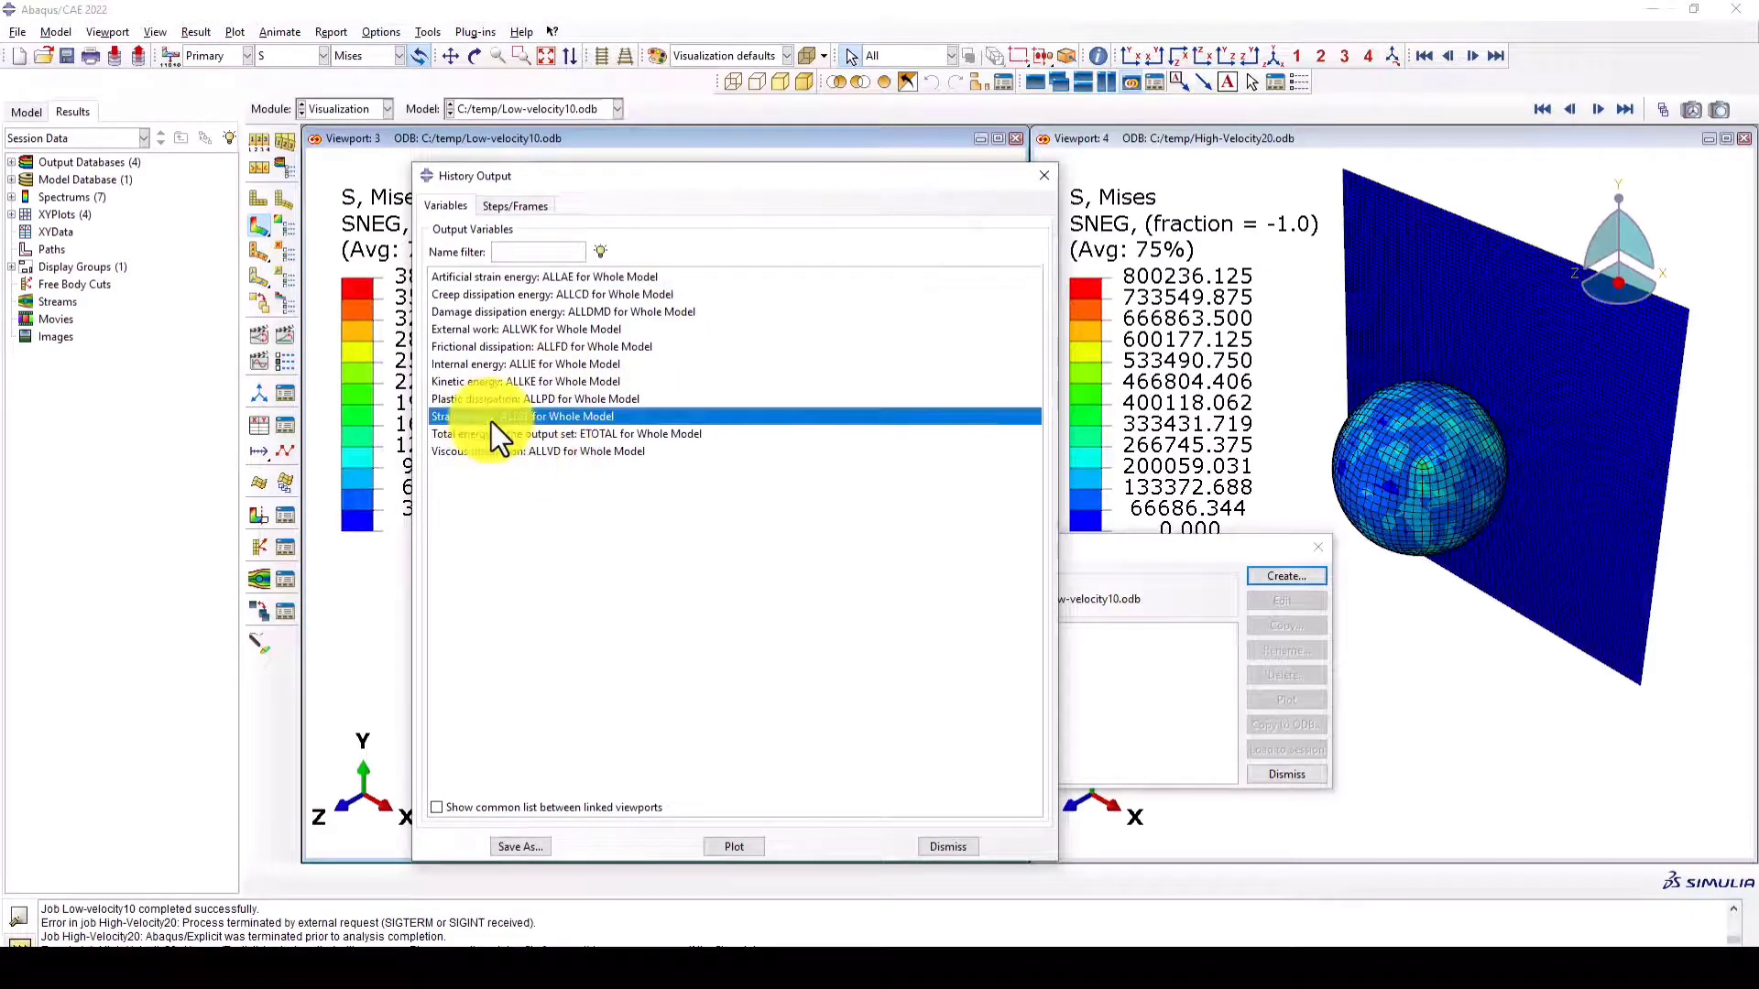
left_click(485, 383)
left_click(491, 434)
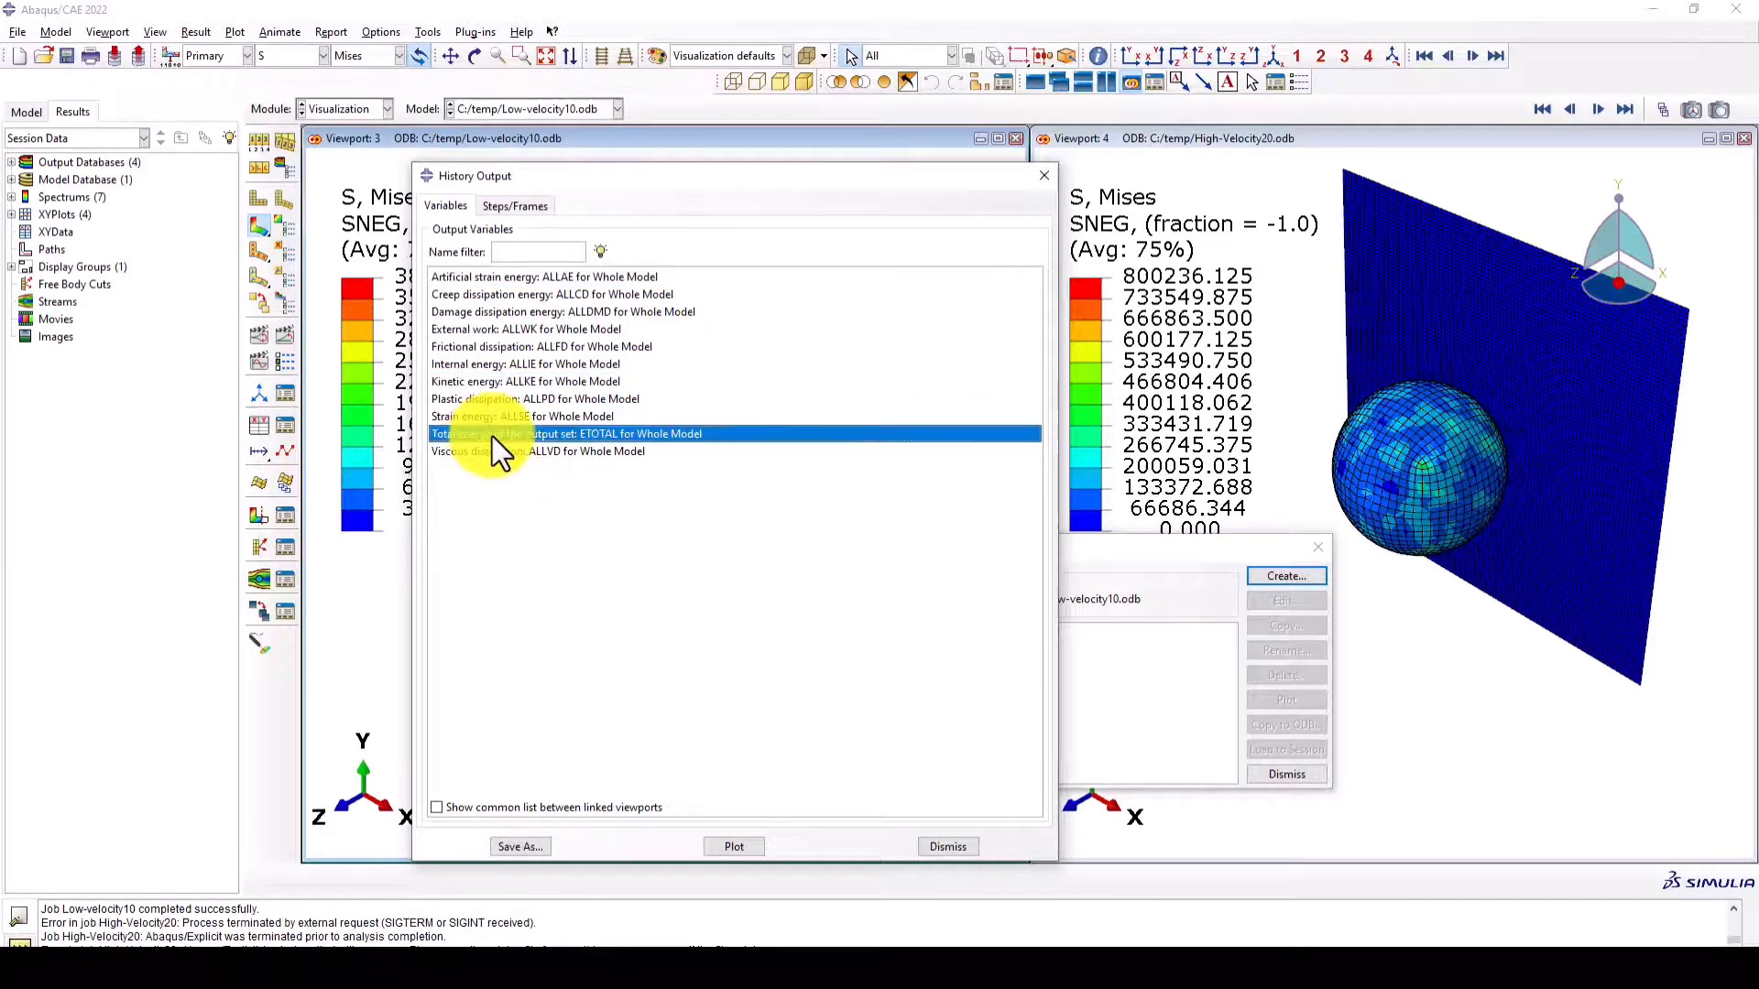
left_click(489, 416)
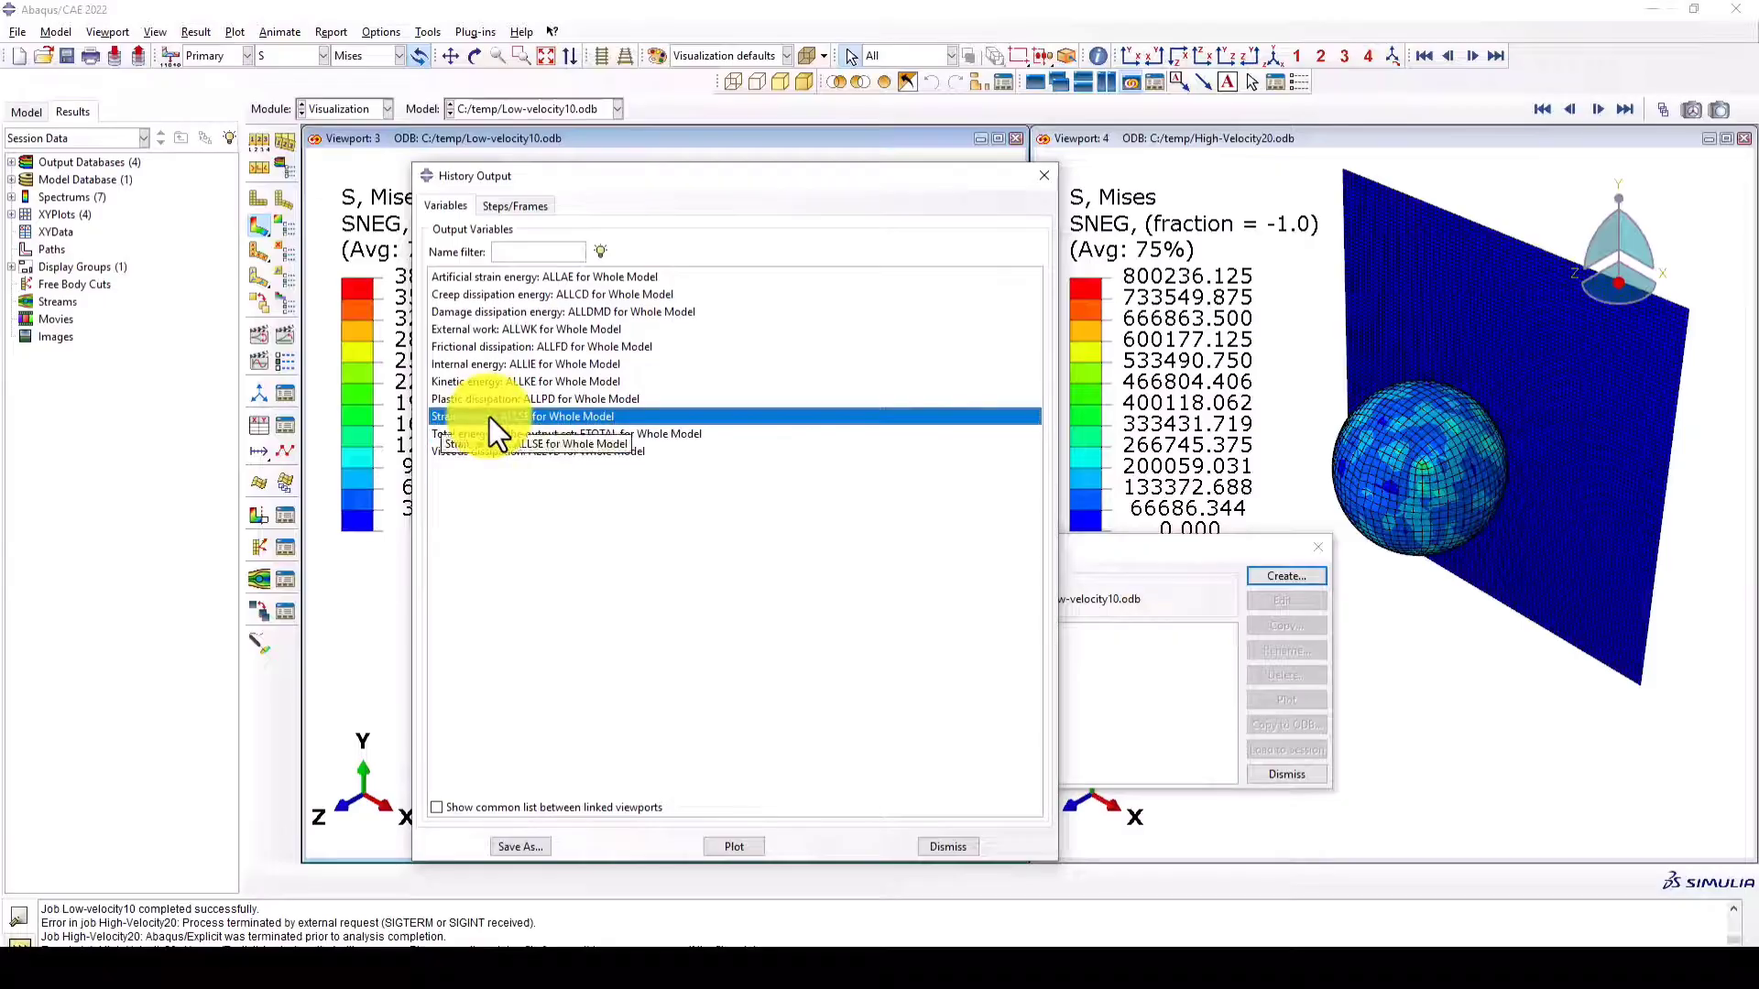
left_click(487, 385)
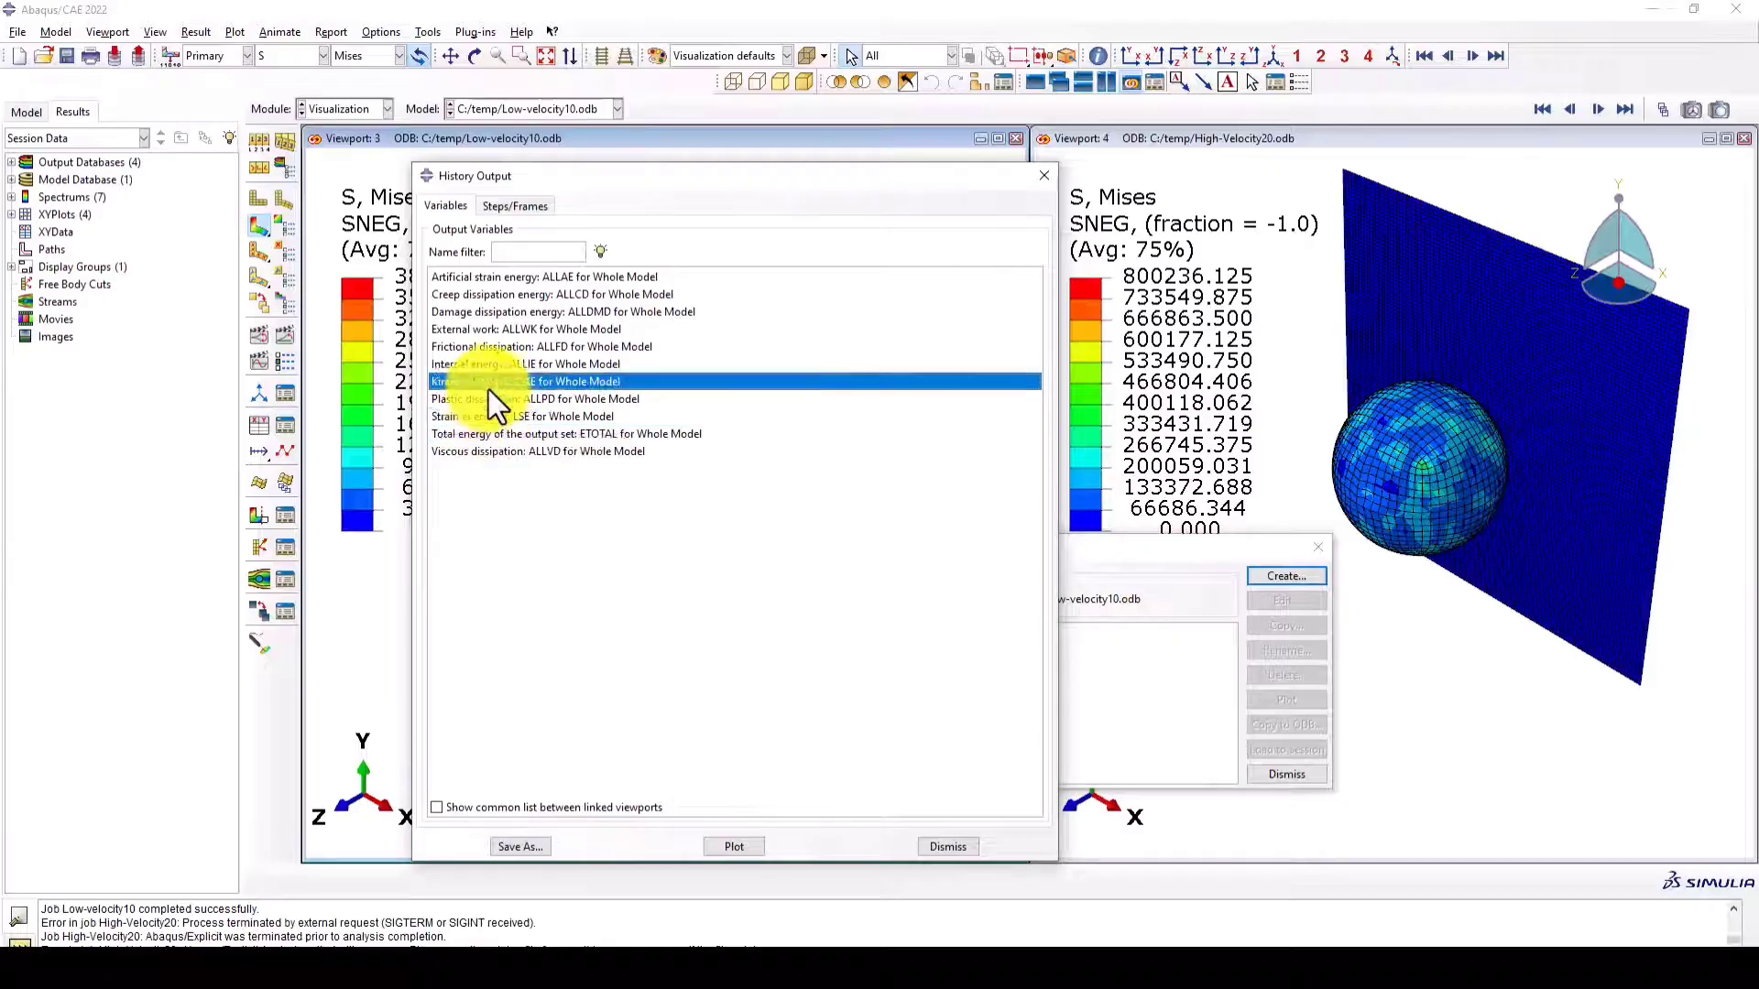
left_click(734, 844)
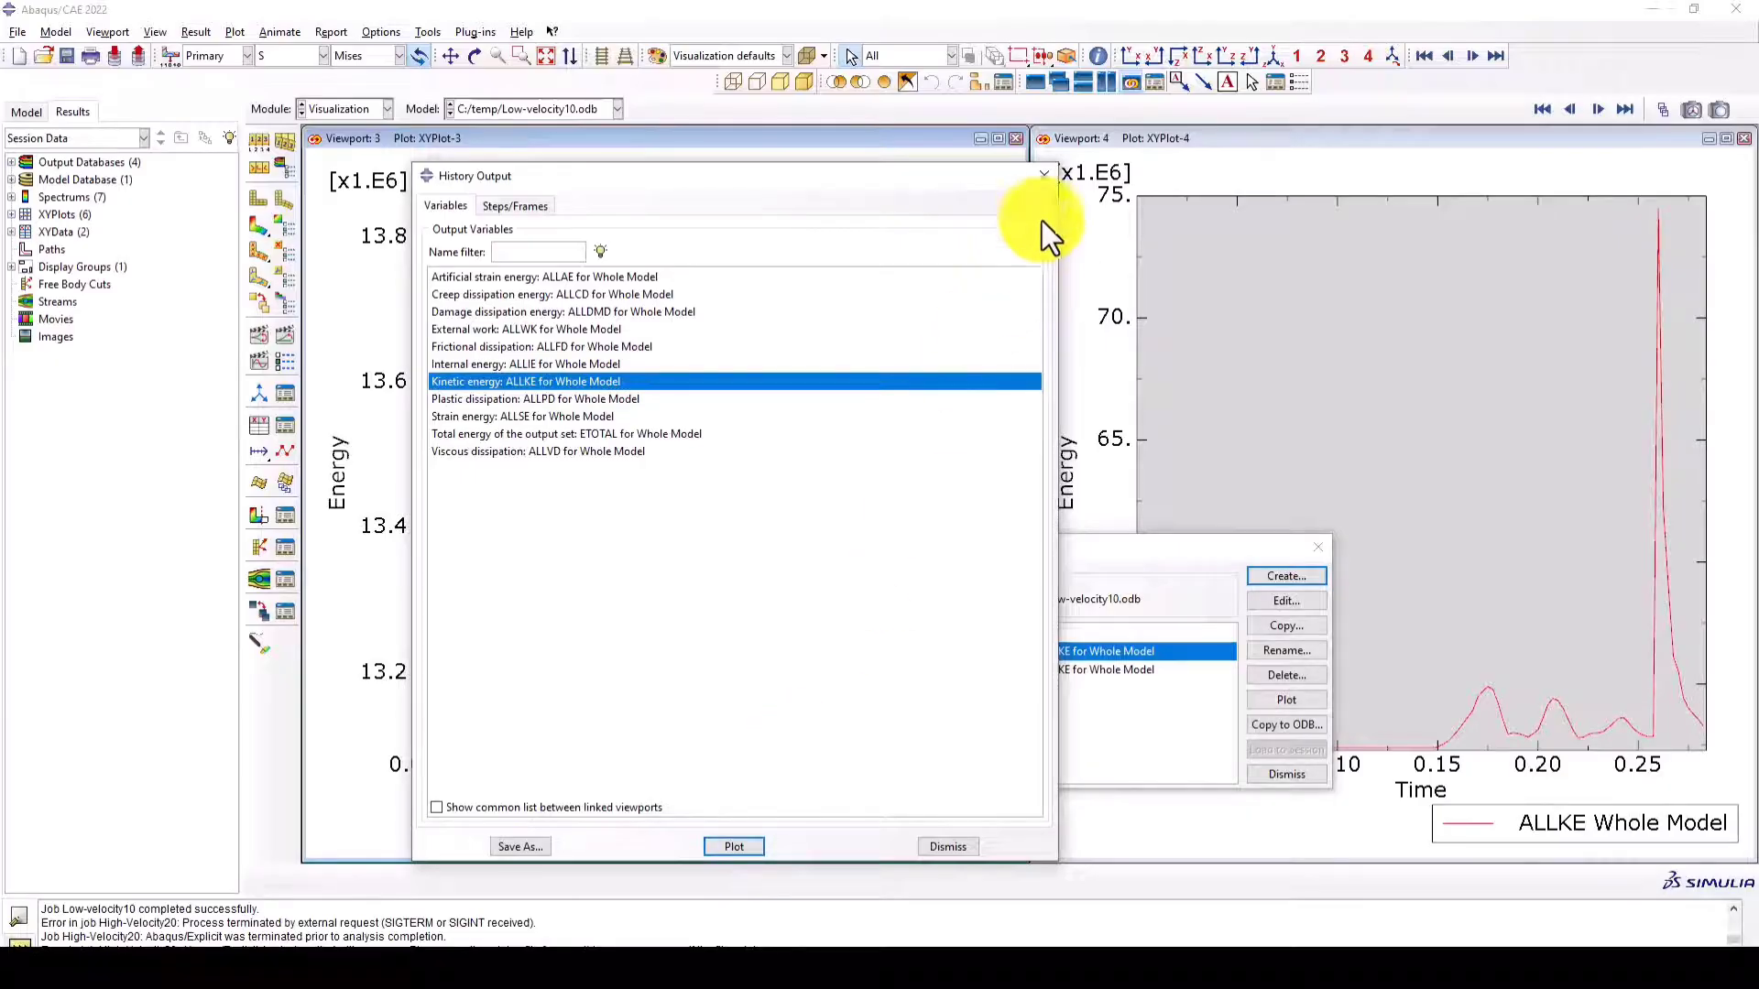
left_click(1042, 177)
left_click(1319, 547)
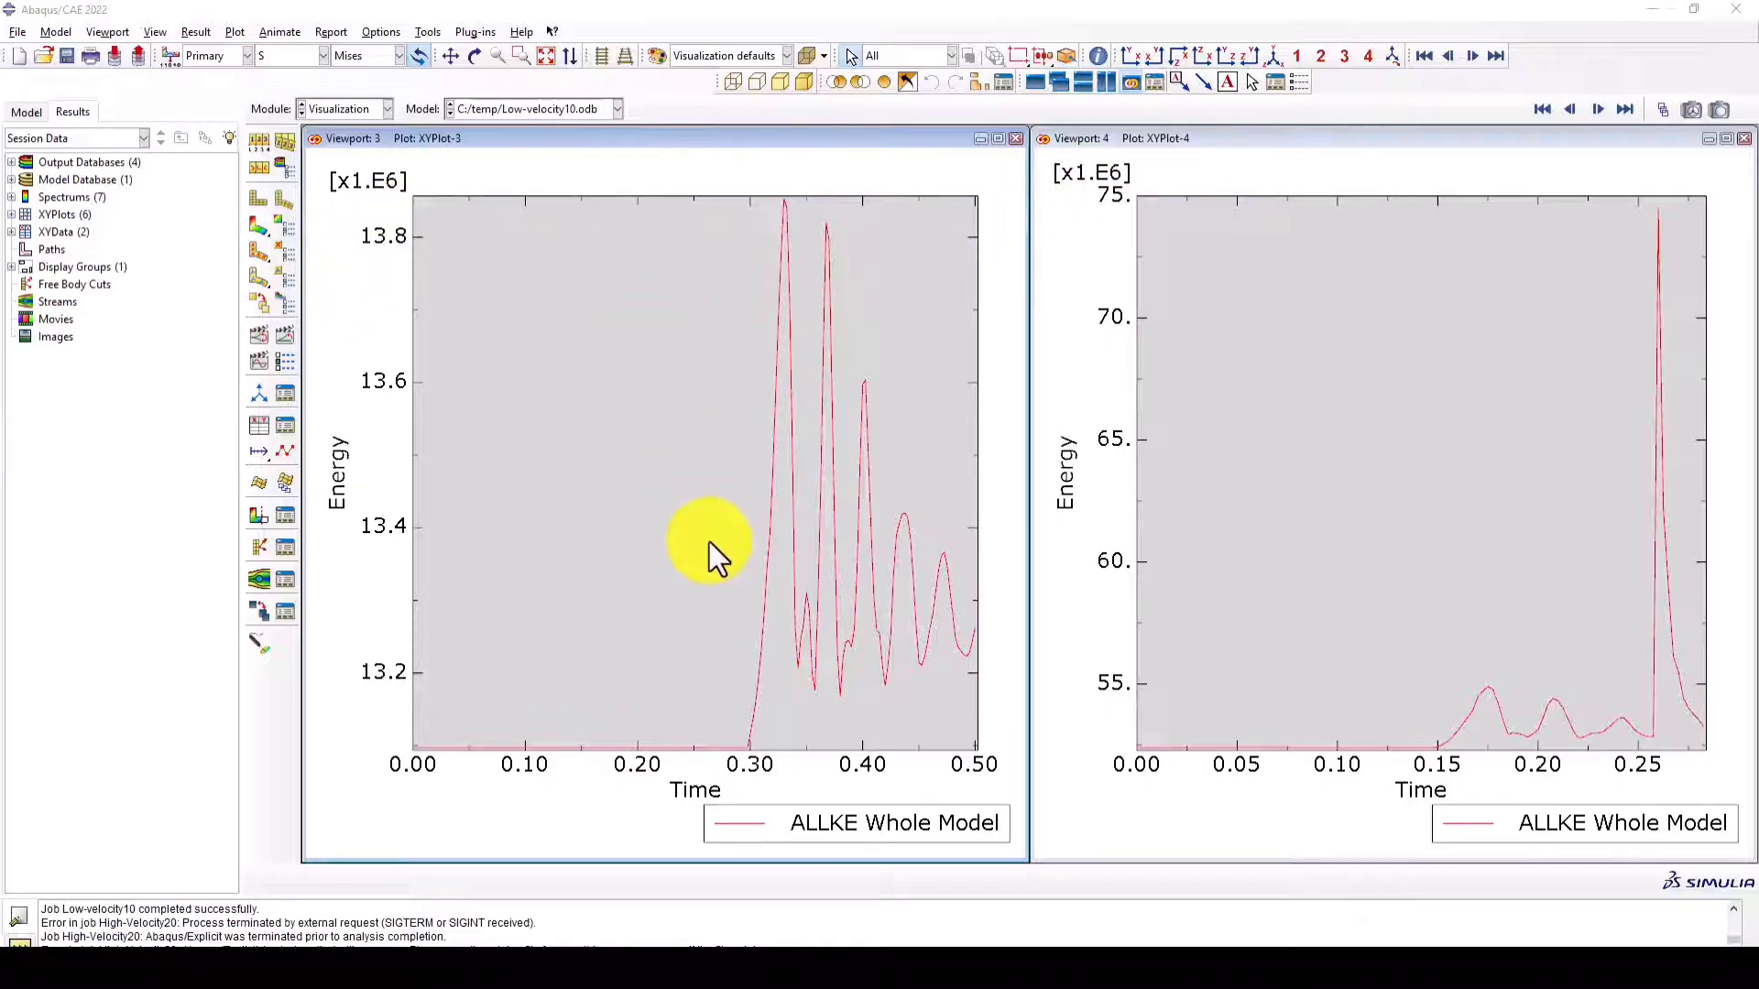
scroll(1385, 370, "up", 1)
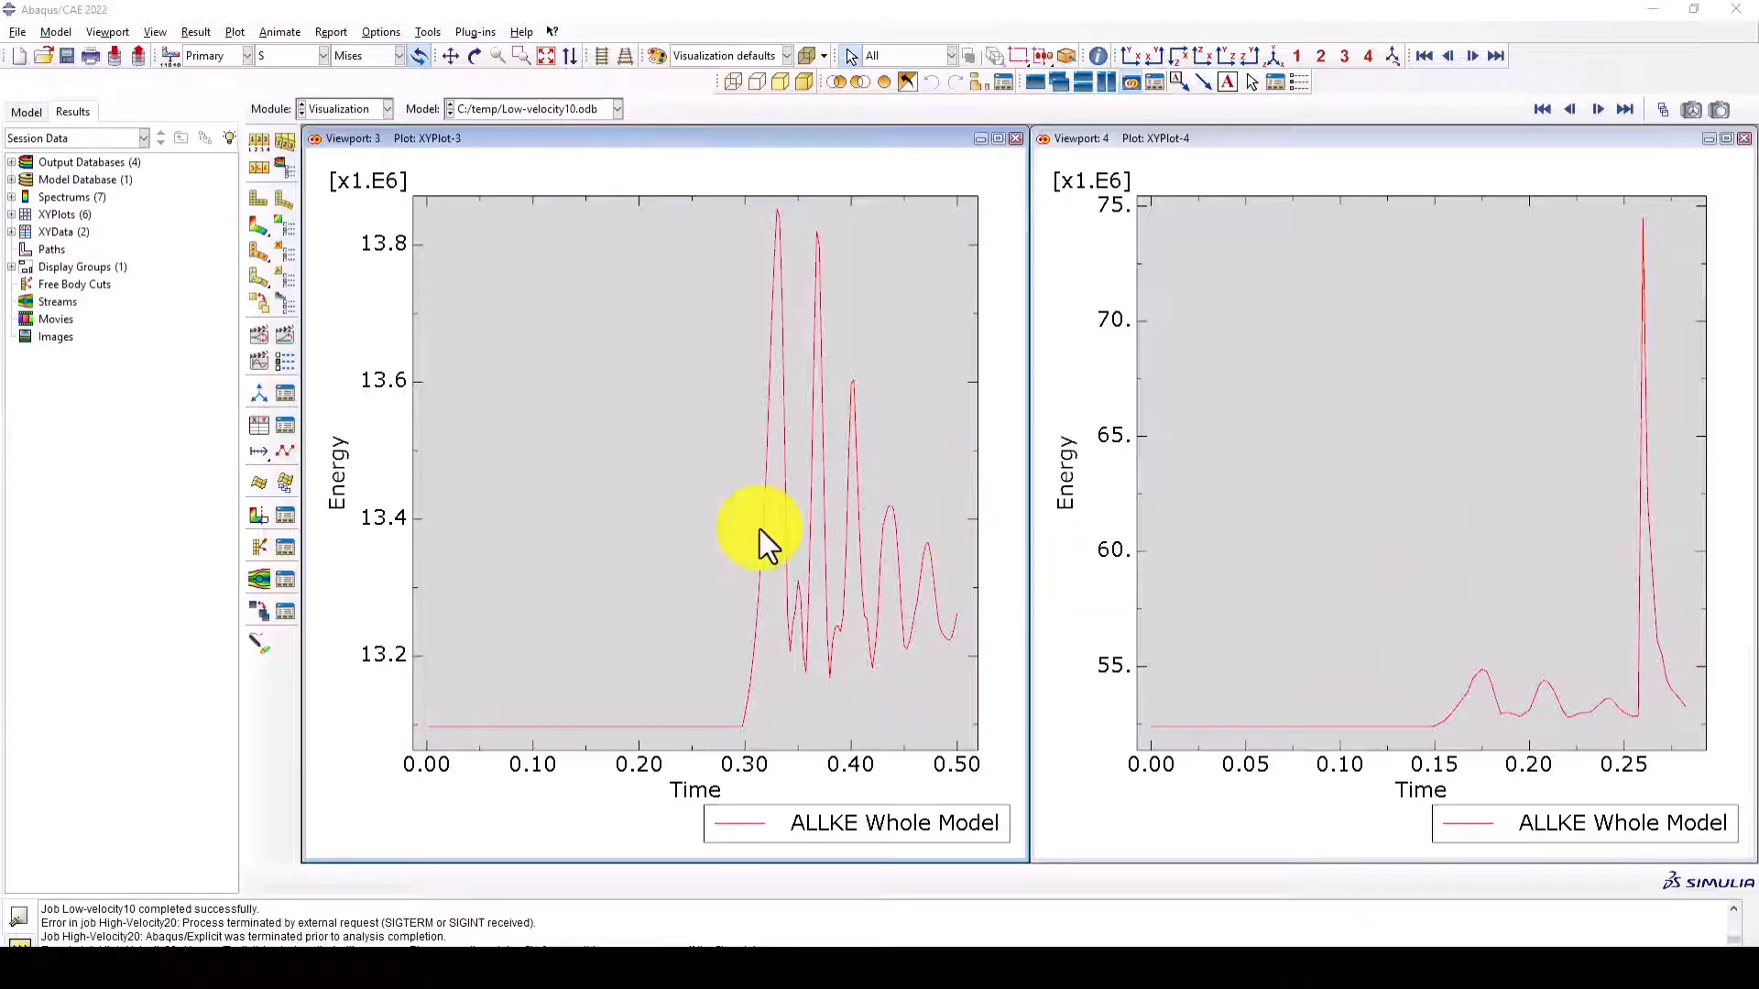
- Delete both temporary ALLKE kinetic energy curves from the session's XY data
left_click(286, 420)
left_click_drag(1087, 556, 874, 440)
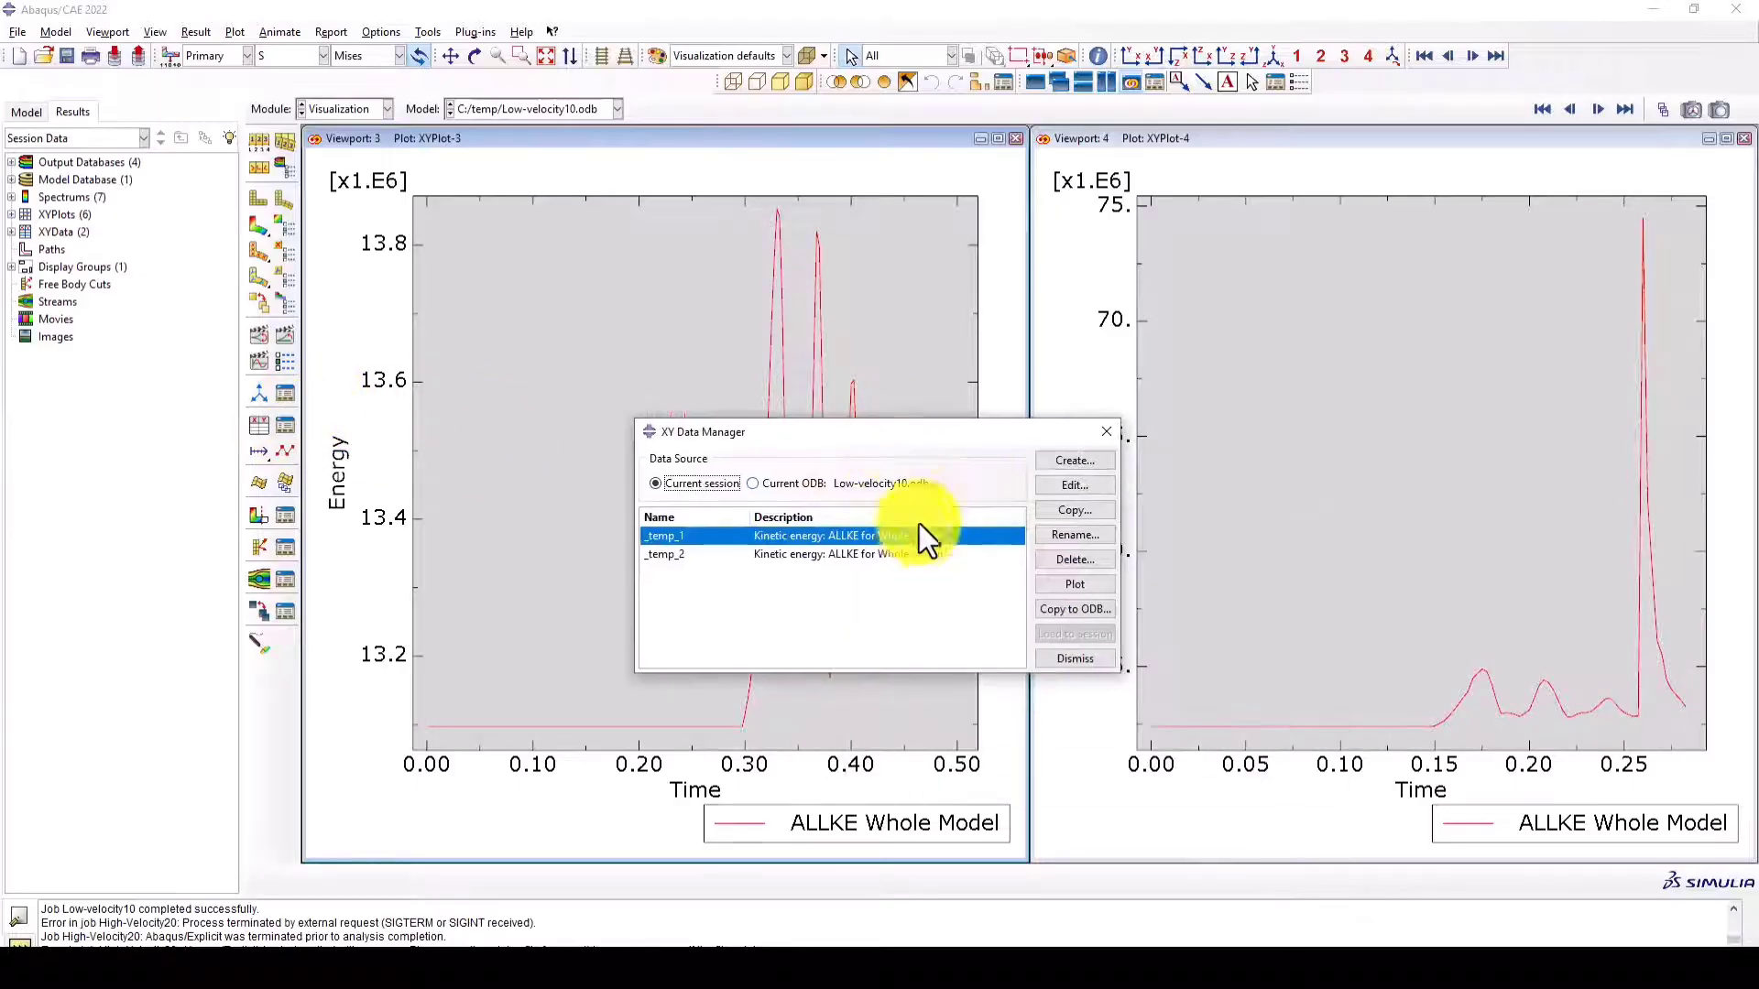
left_click(918, 554, "shift")
left_click(1075, 559)
left_click(852, 512)
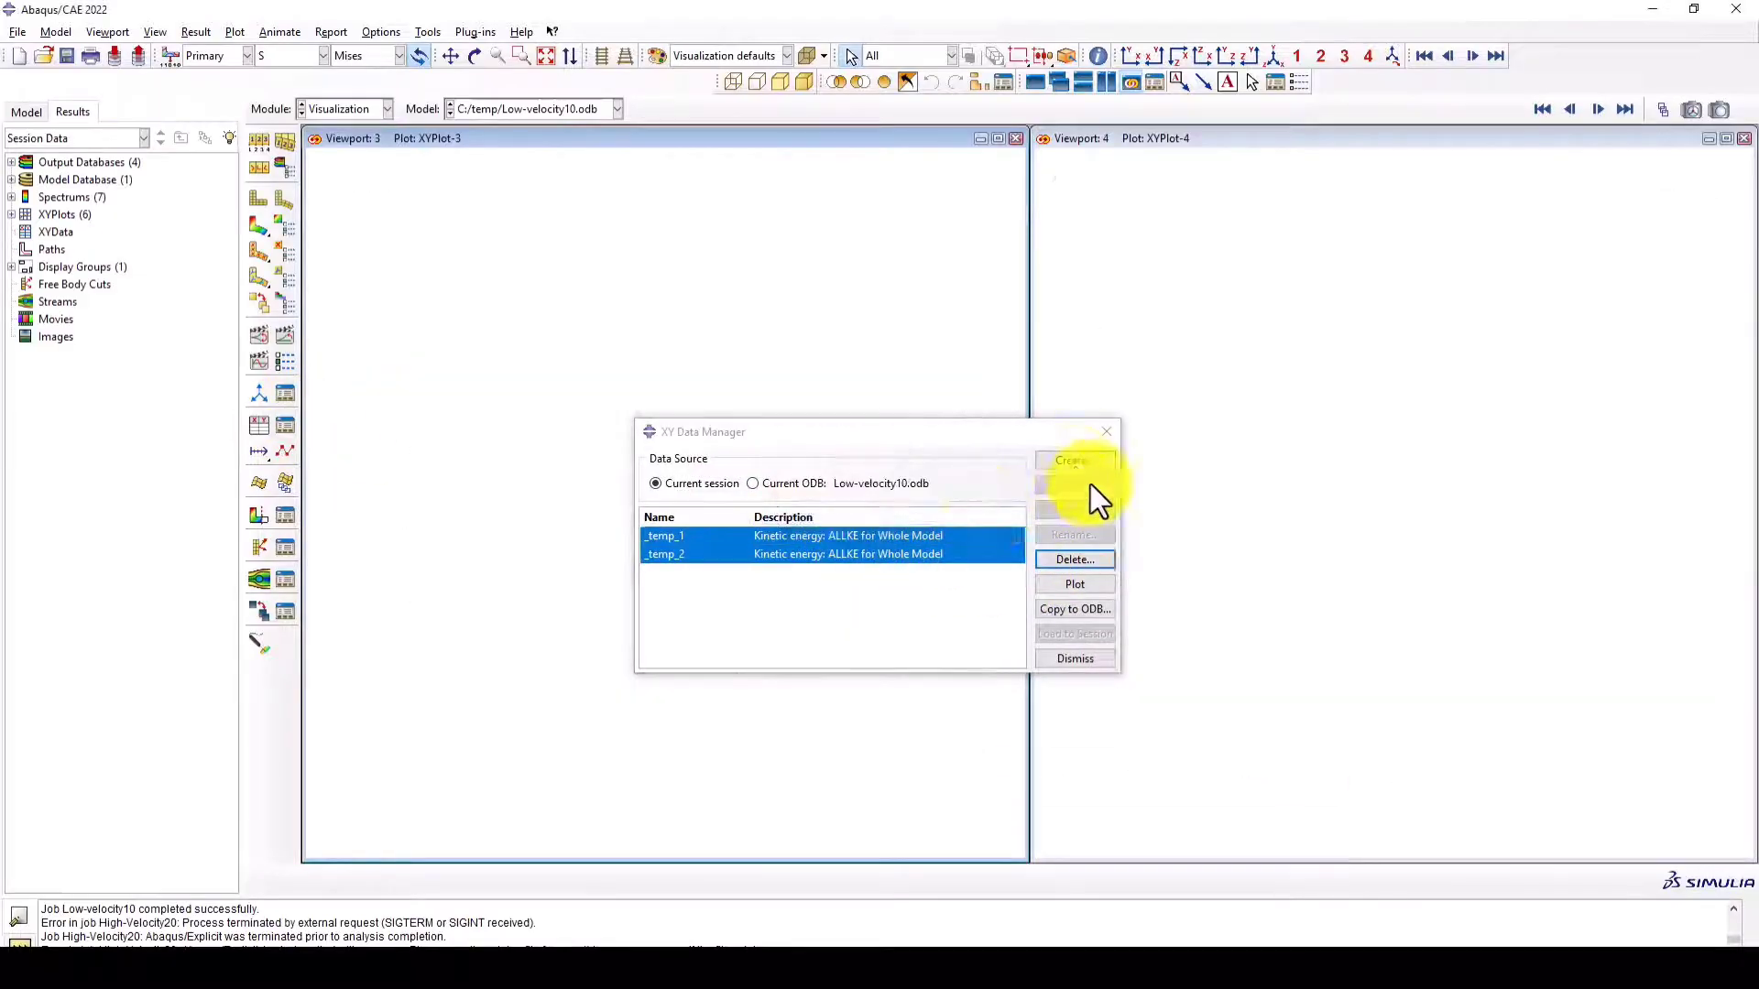
- Plot the whole-model total energy (ETOTAL) from the ODB history output in both viewports and compare the curves
left_click(1074, 460)
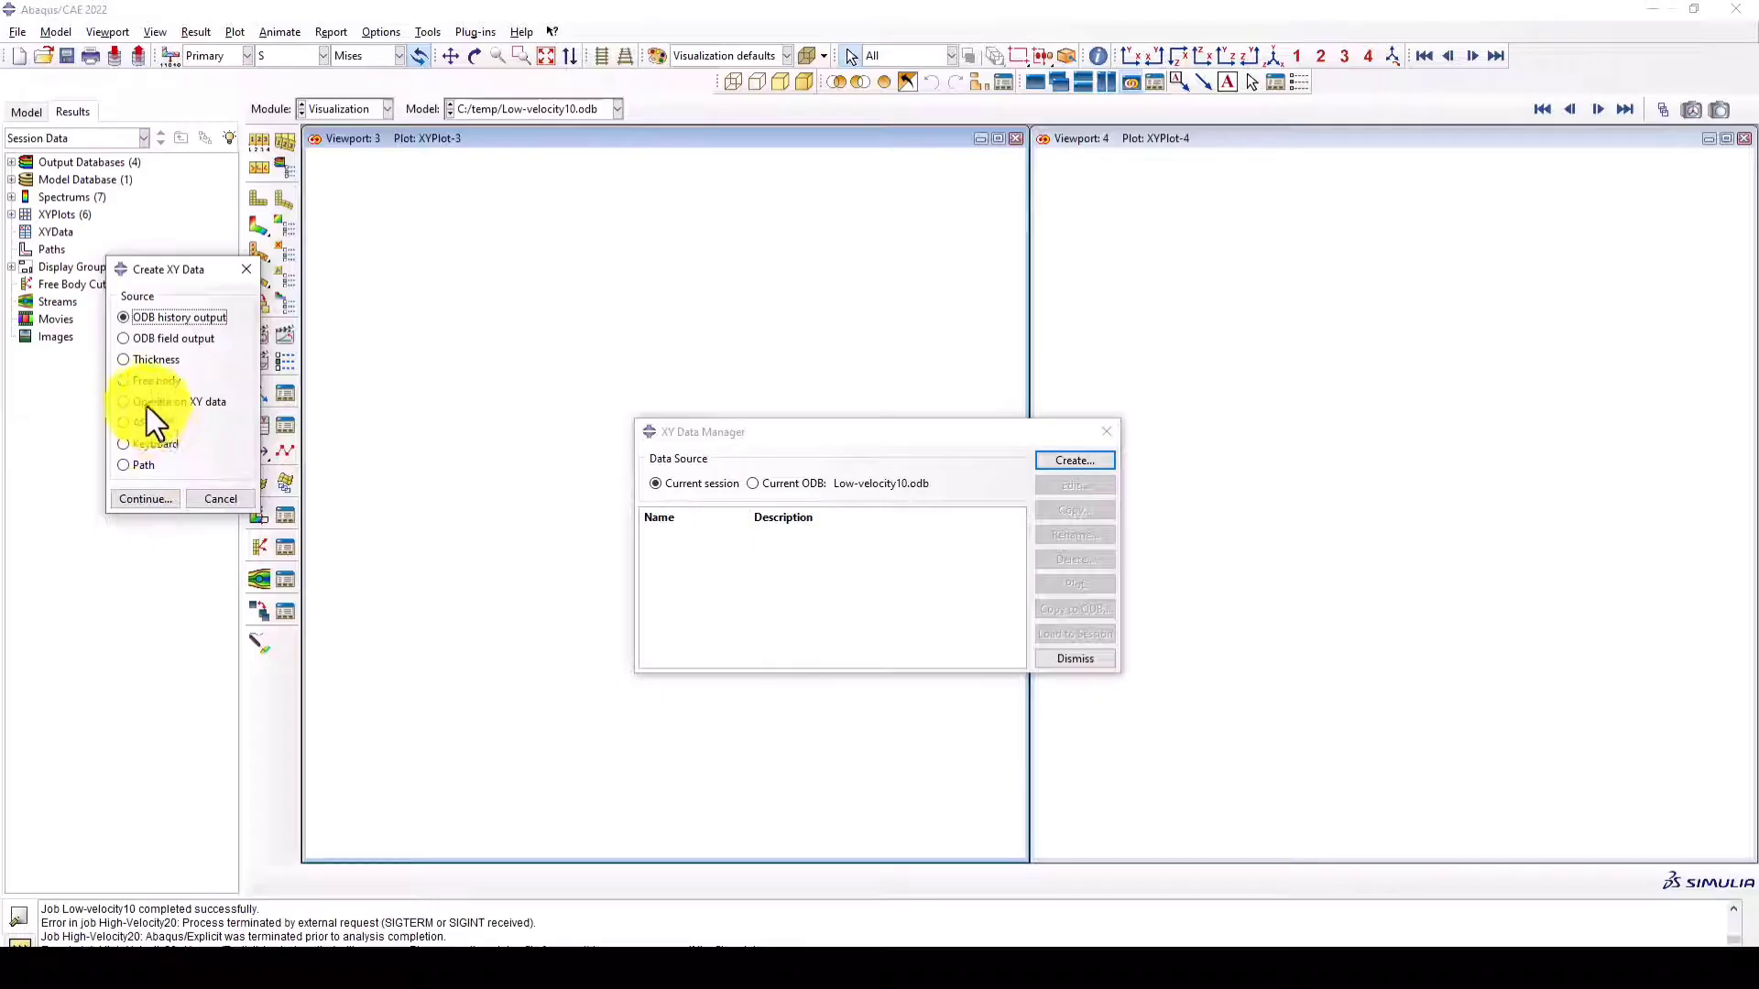
left_click(133, 501)
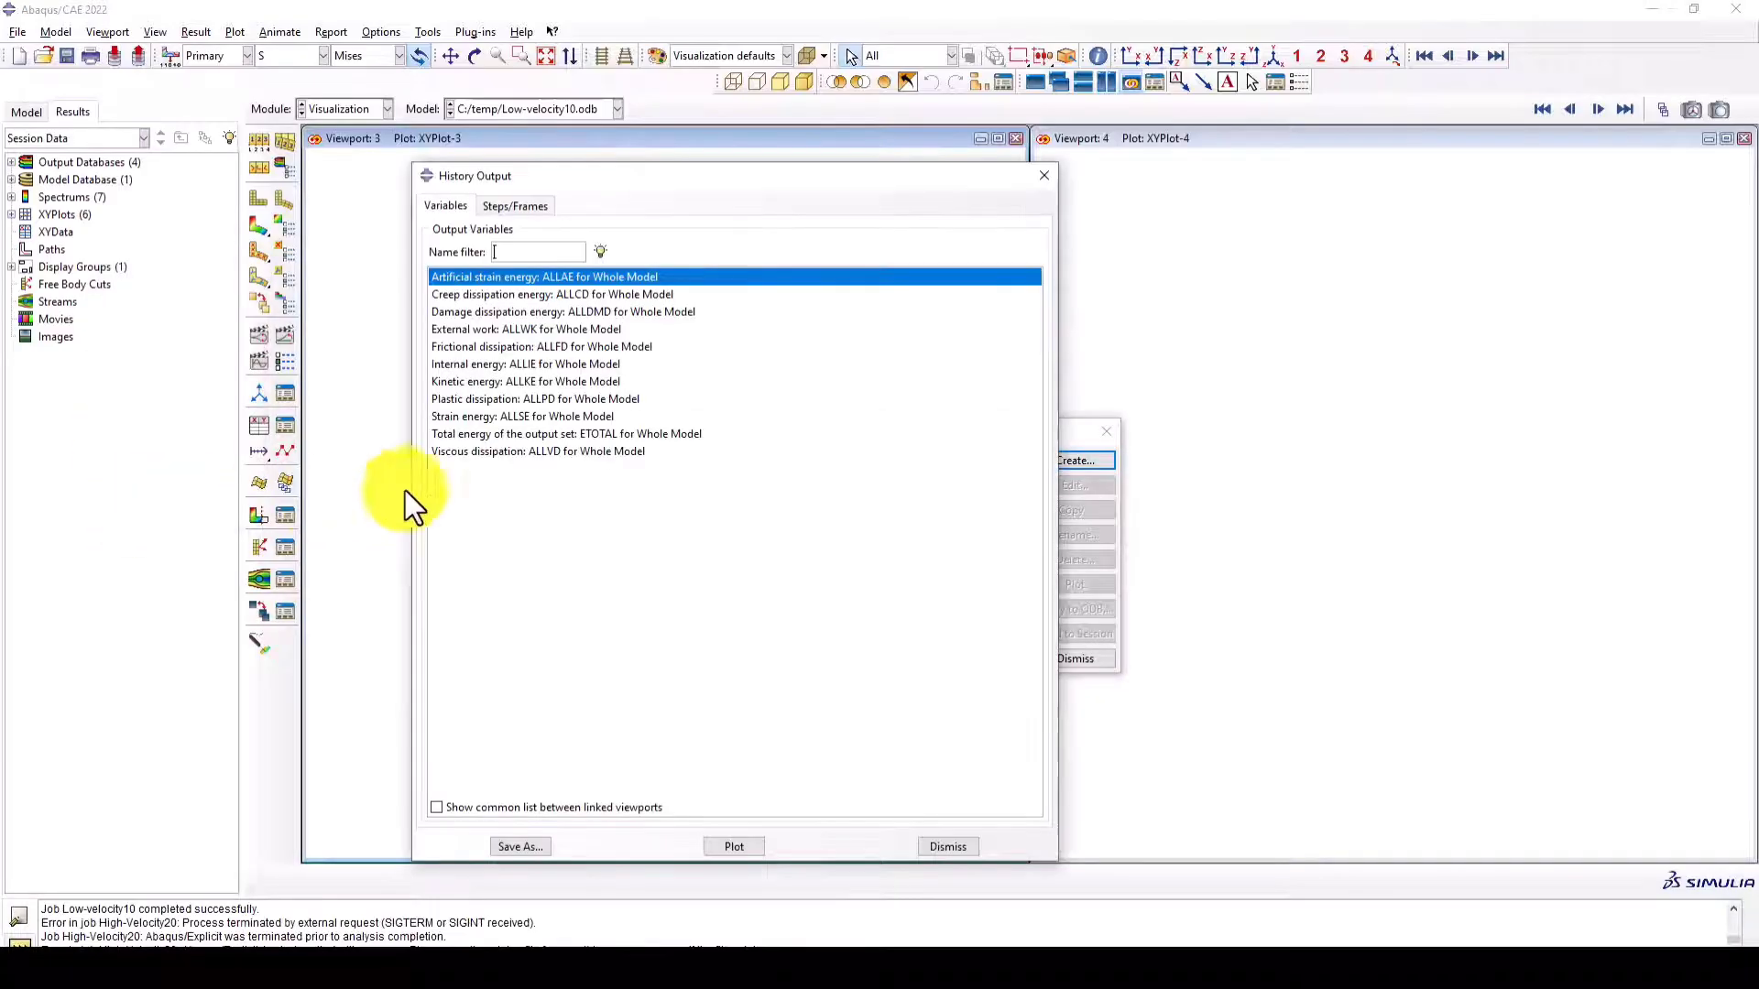
left_click(474, 436)
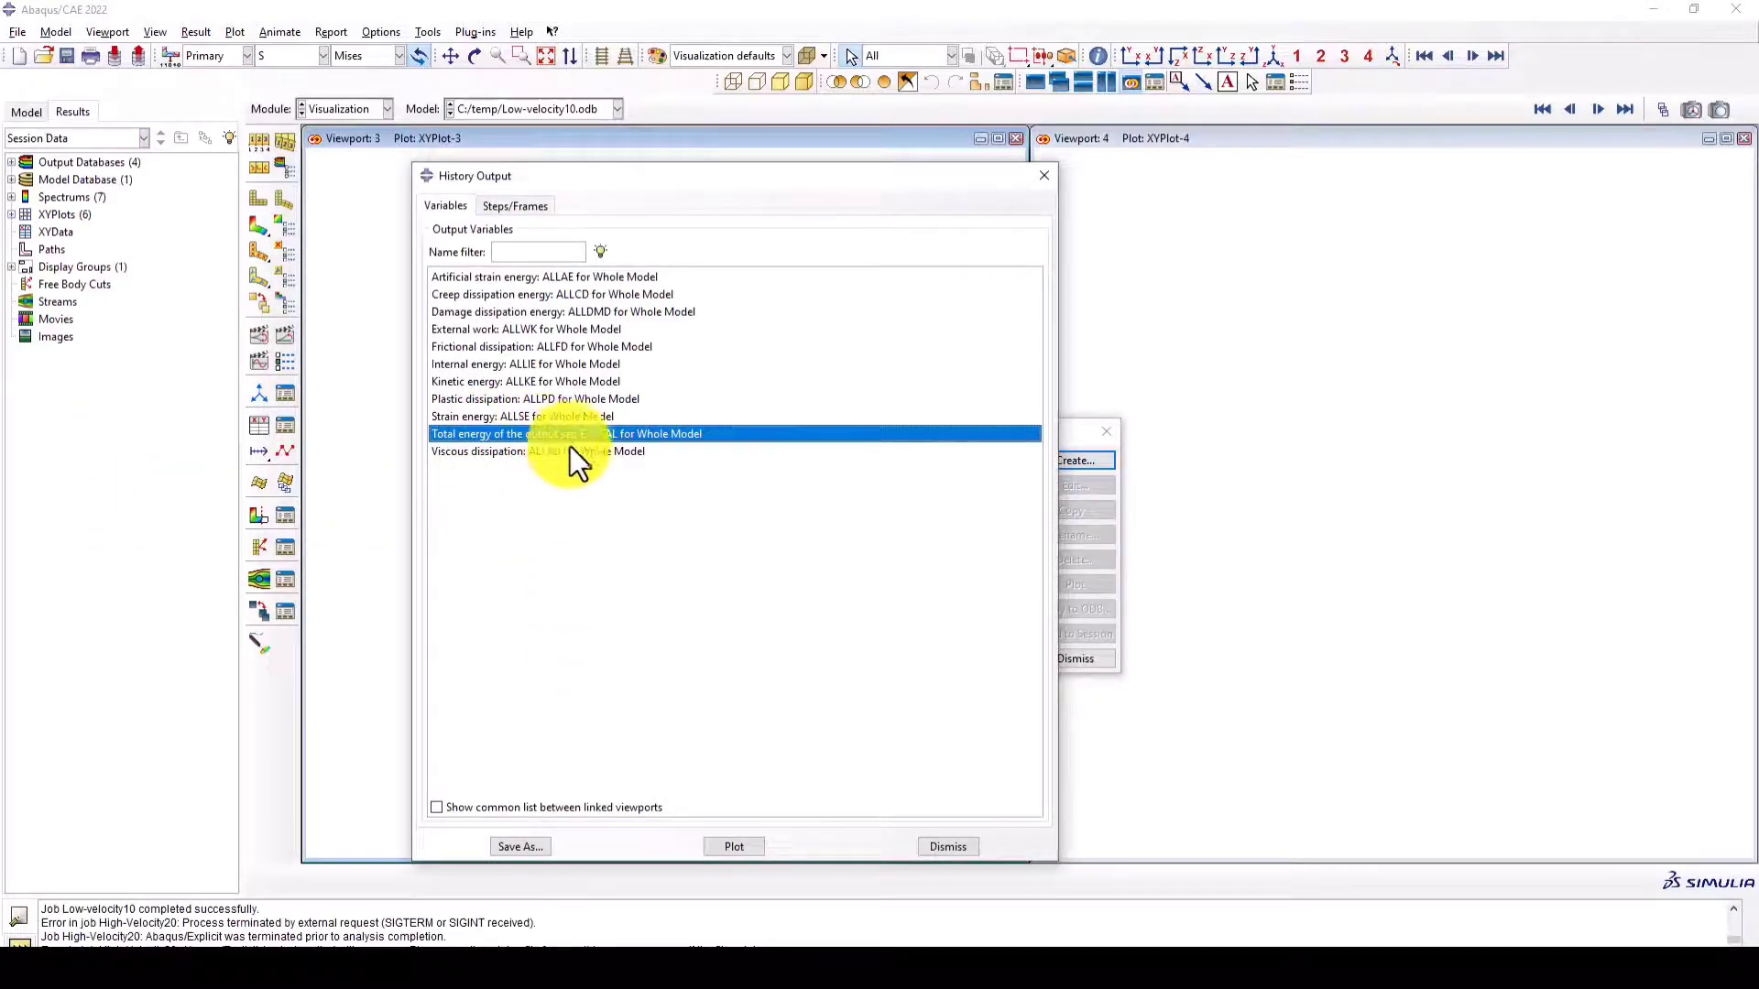
left_click(741, 845)
left_click(1044, 175)
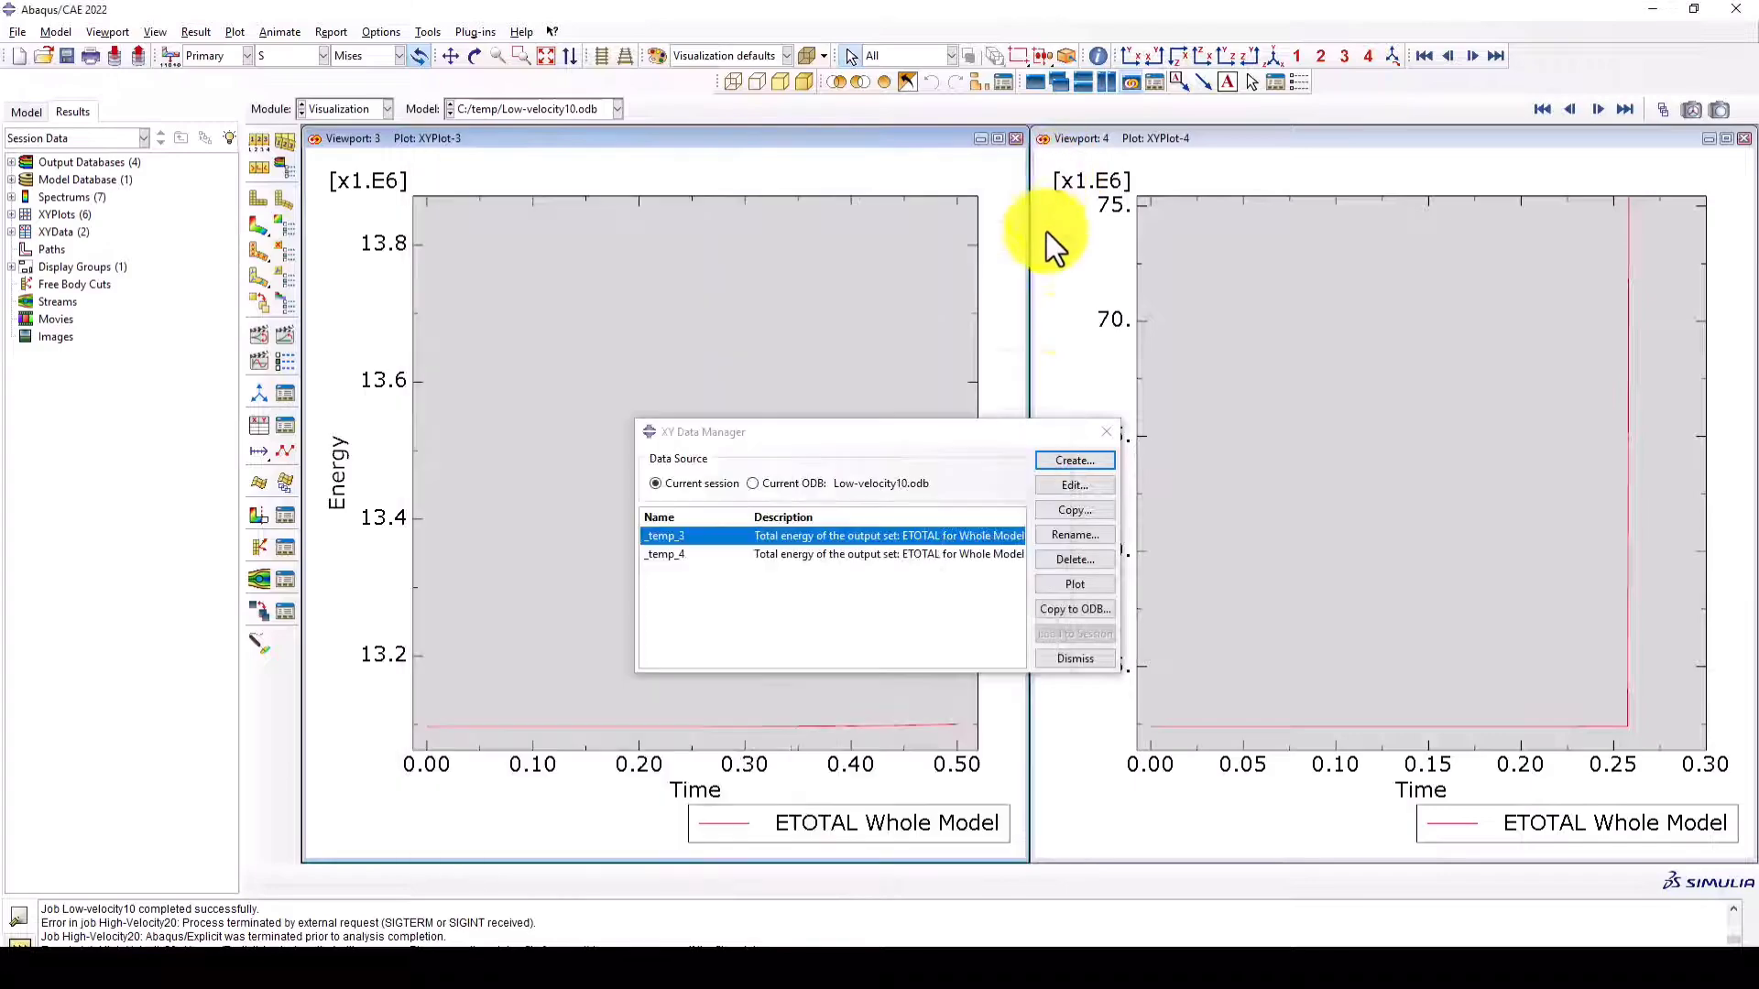
left_click(1099, 431)
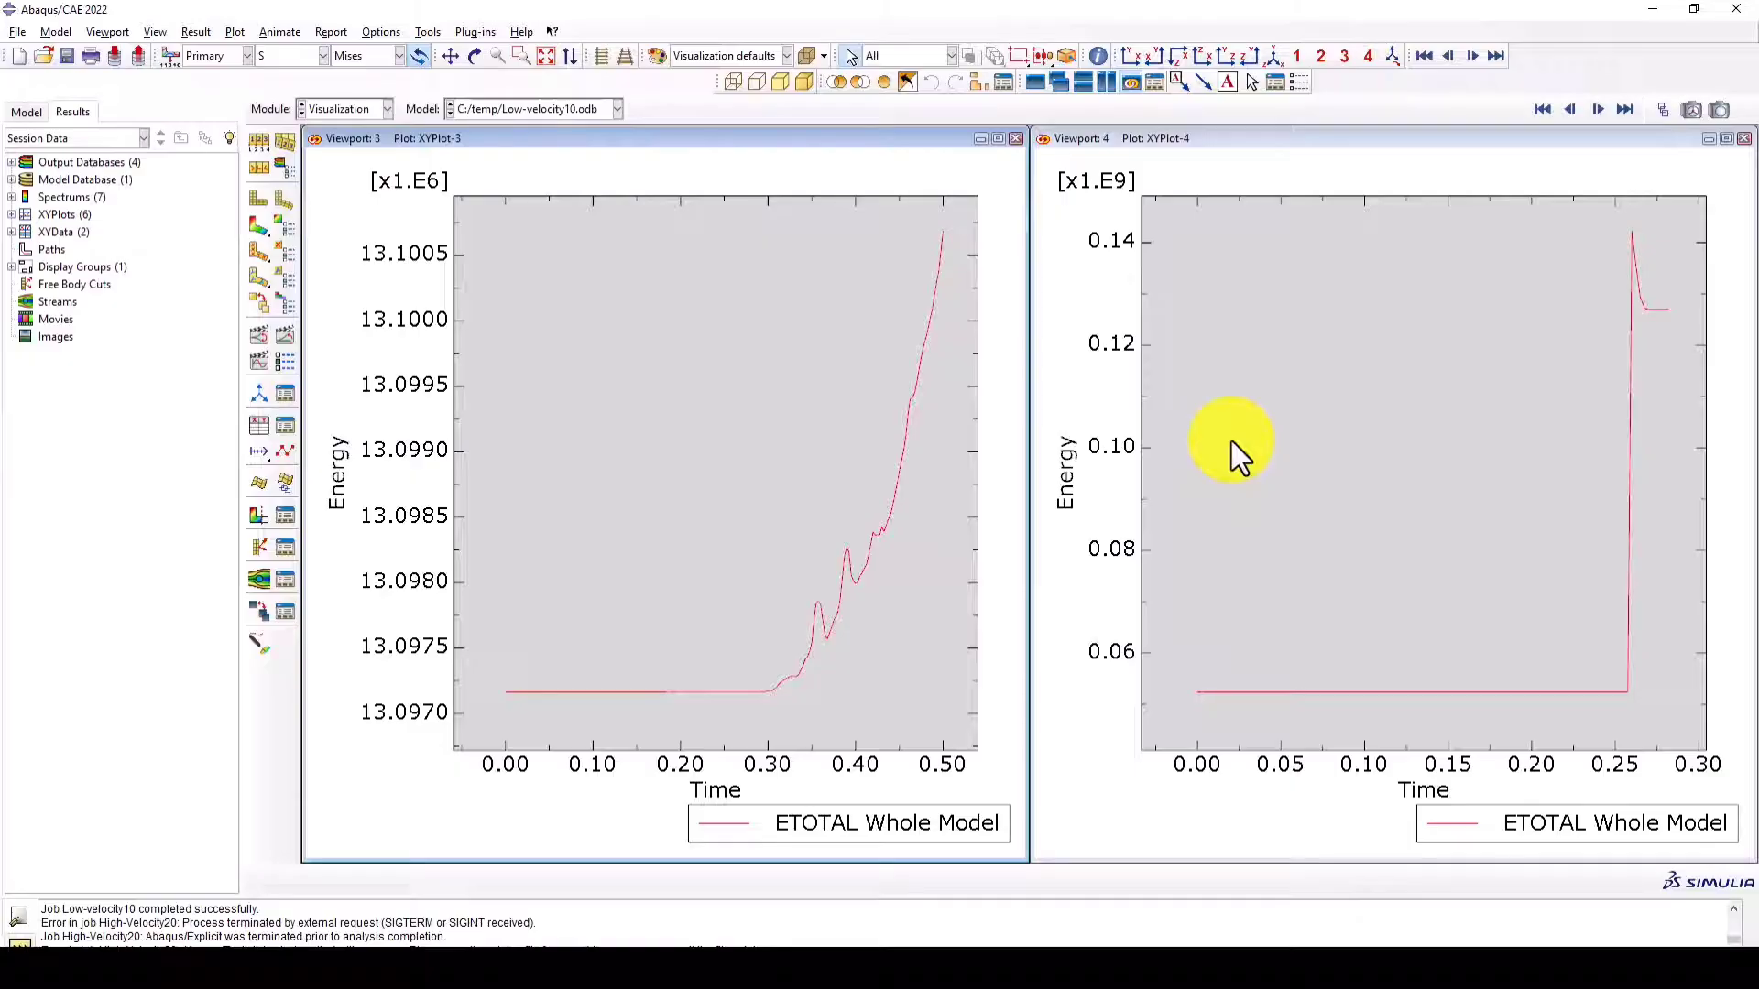
- Replace the energy plots in both viewports with Mises stress contours on the deformed shape
left_click(261, 226)
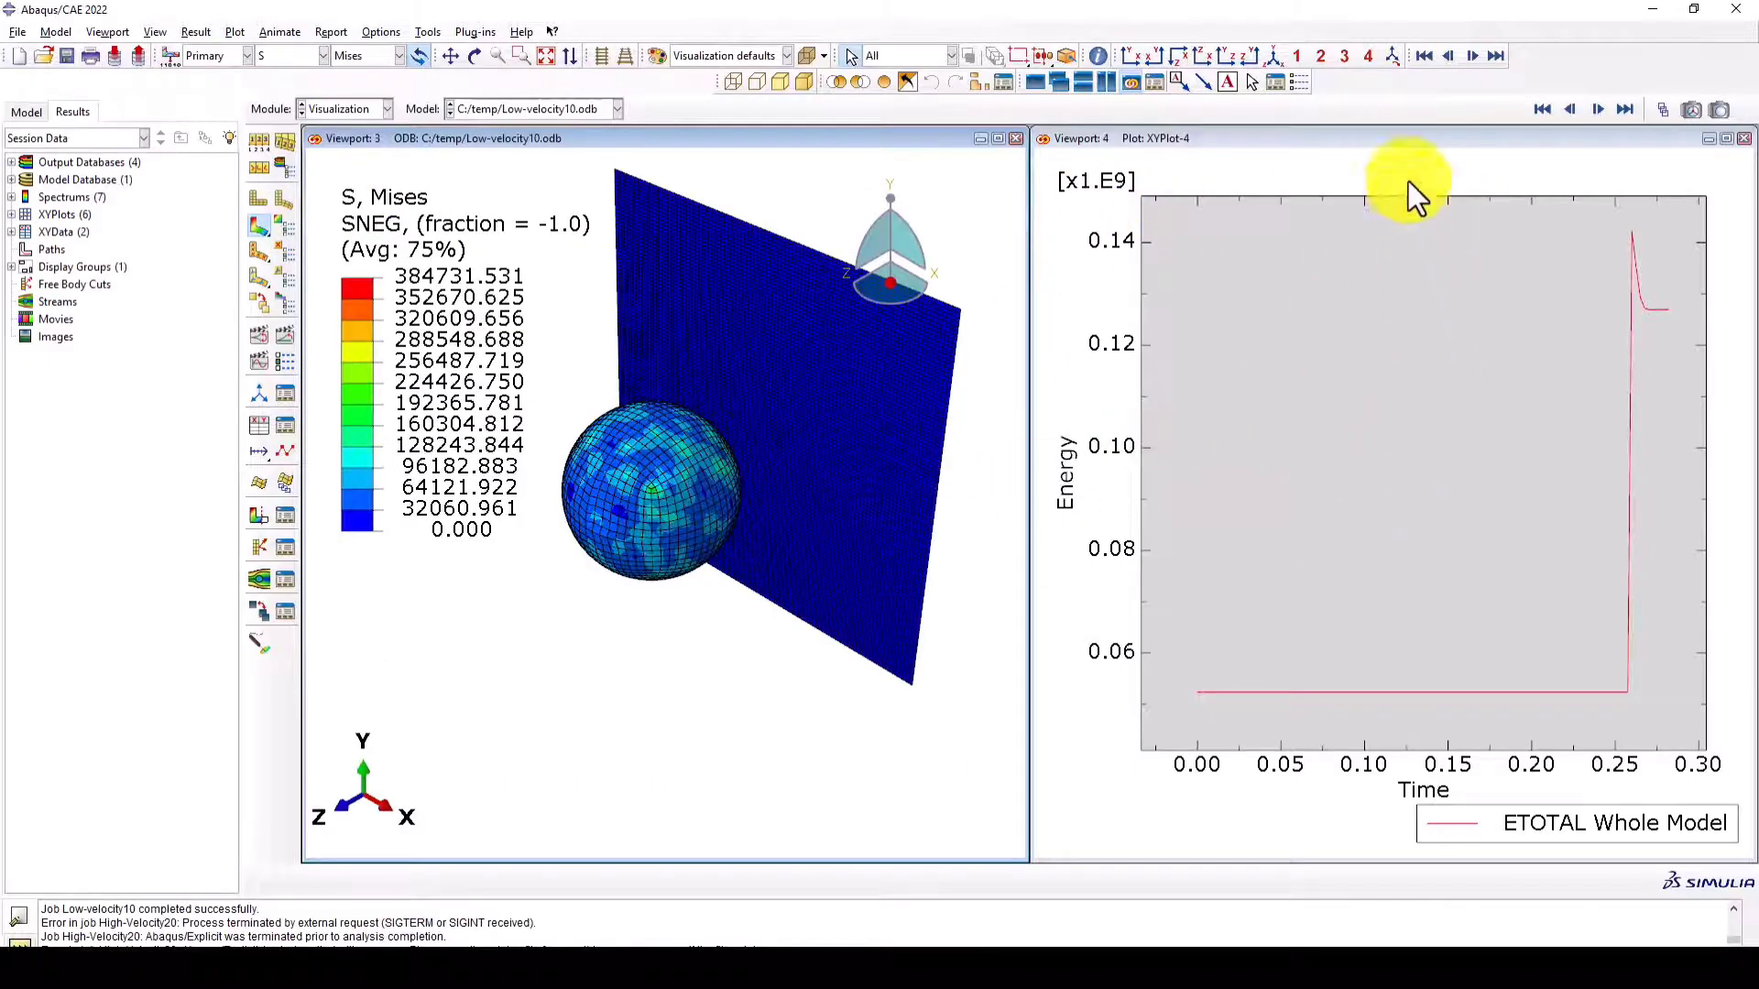
left_click(1392, 151)
left_click(255, 229)
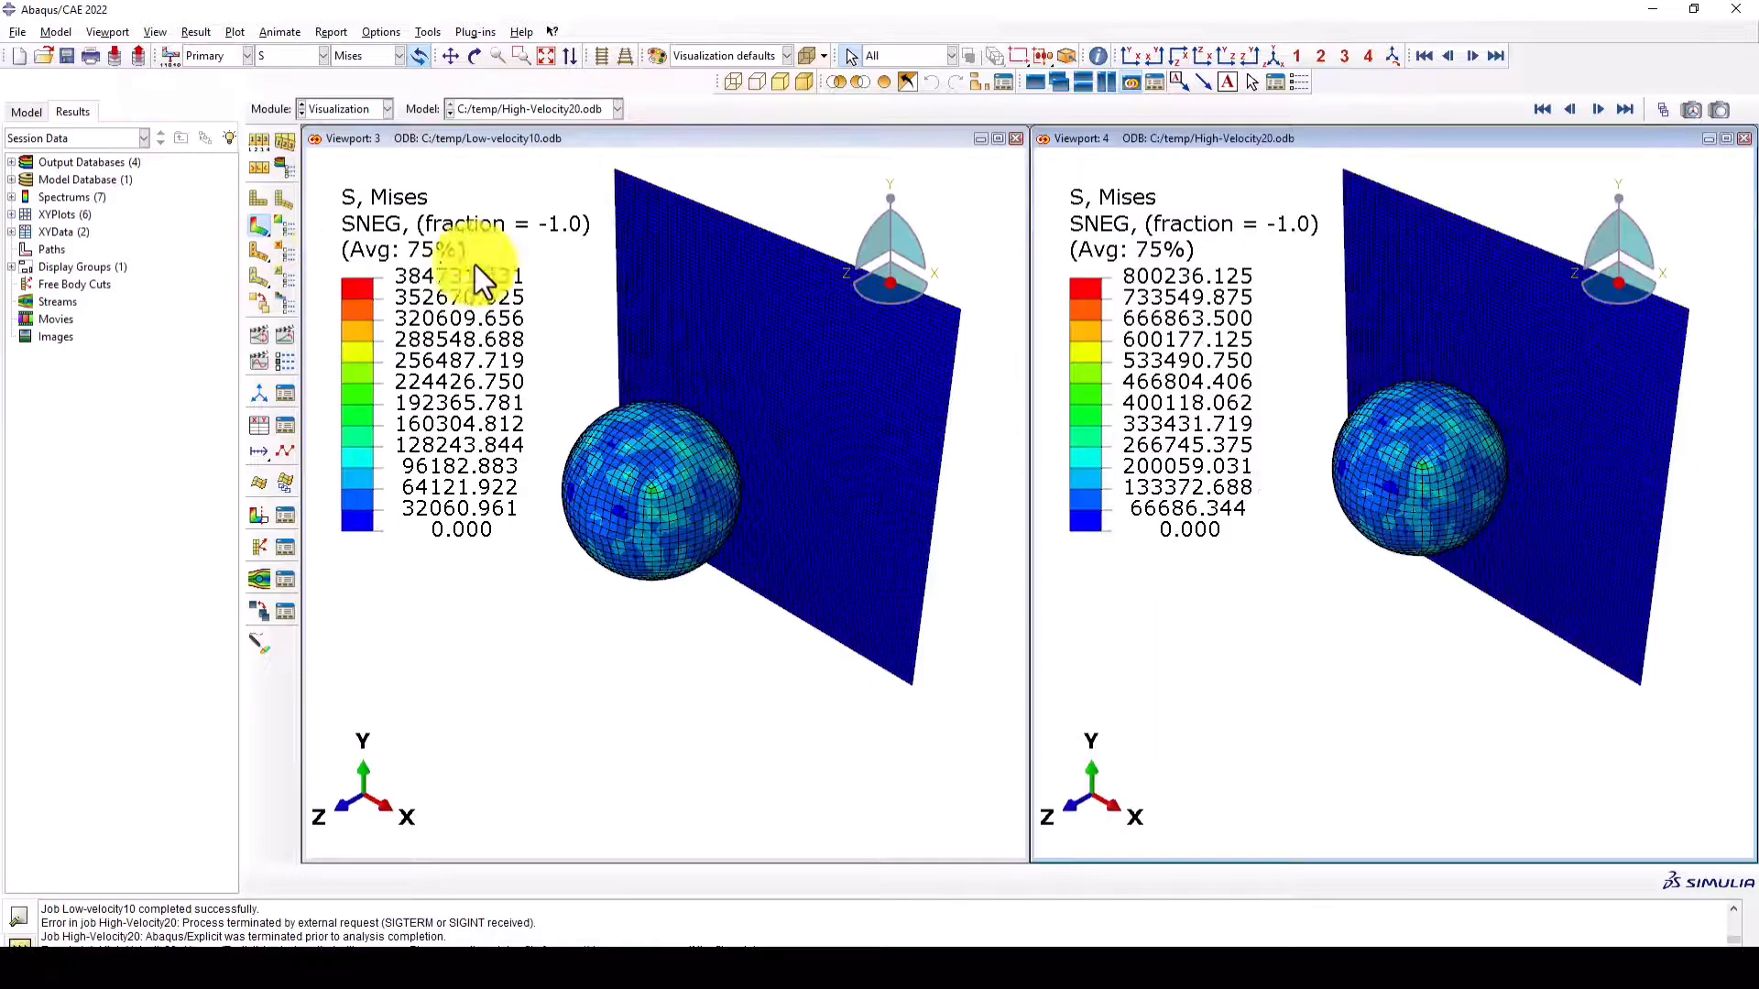
- Contour the rotational displacement magnitude (UR) in both viewports, animate it over time, and stop the playback on a deformed contour plot
left_click(295, 53)
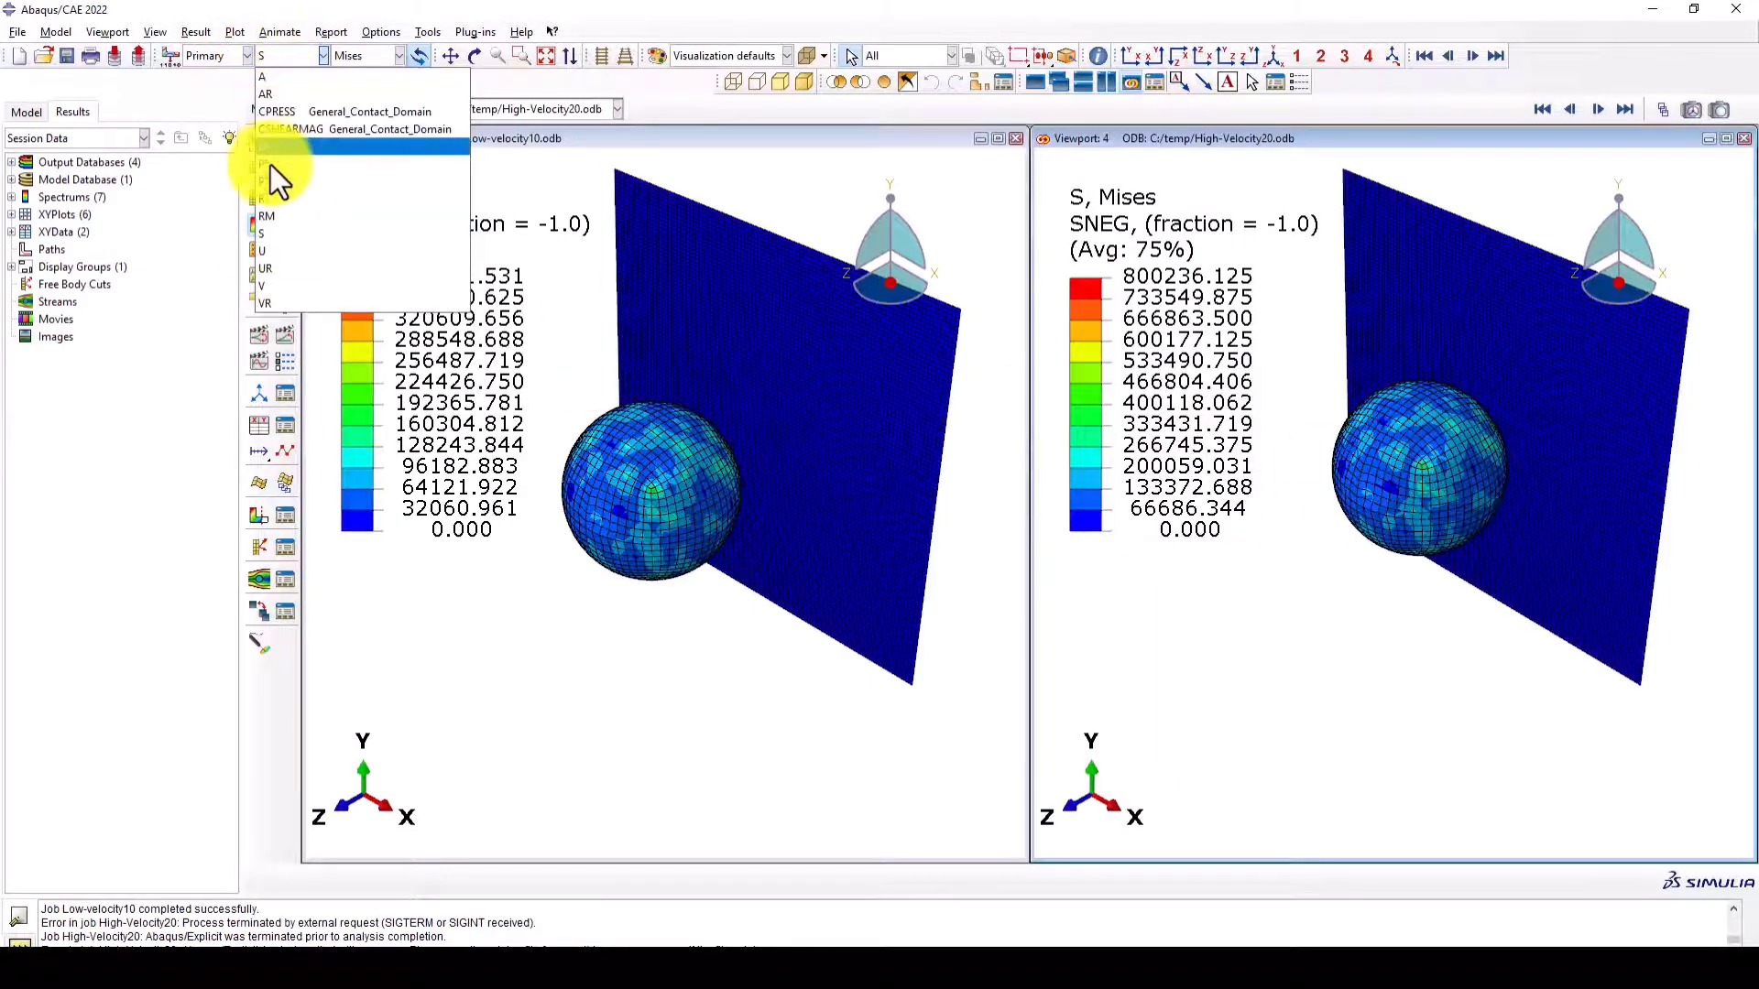
left_click(287, 266)
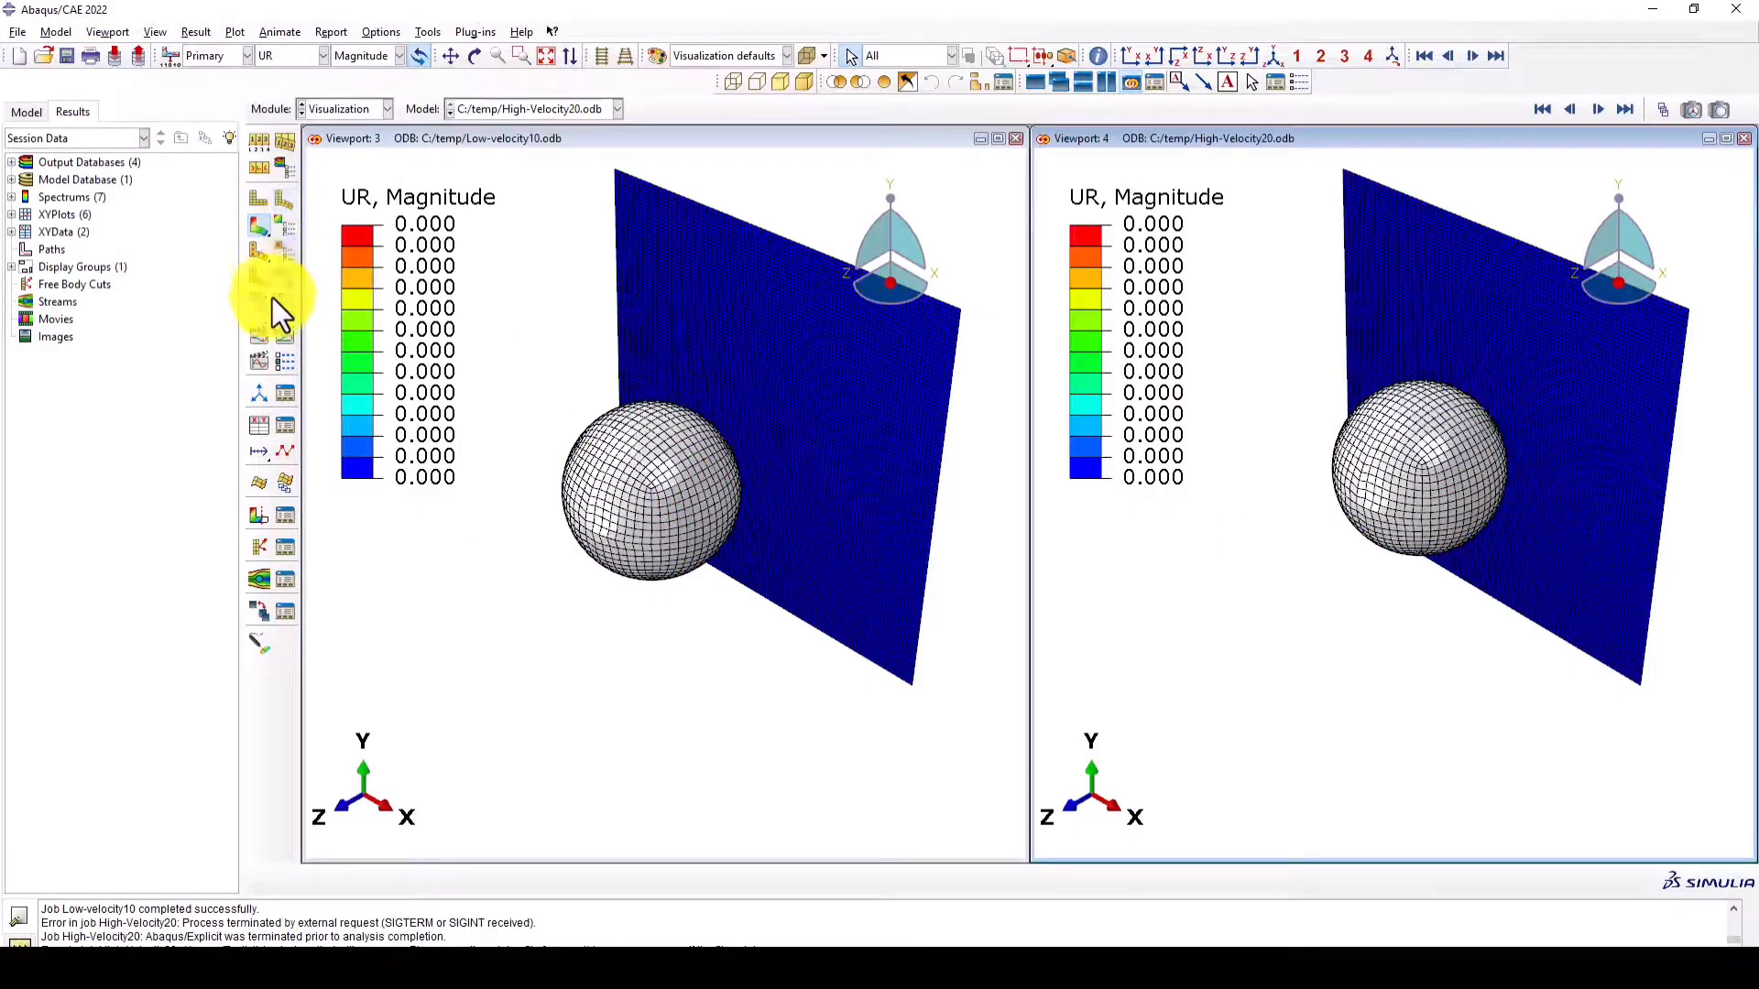
left_click(282, 338)
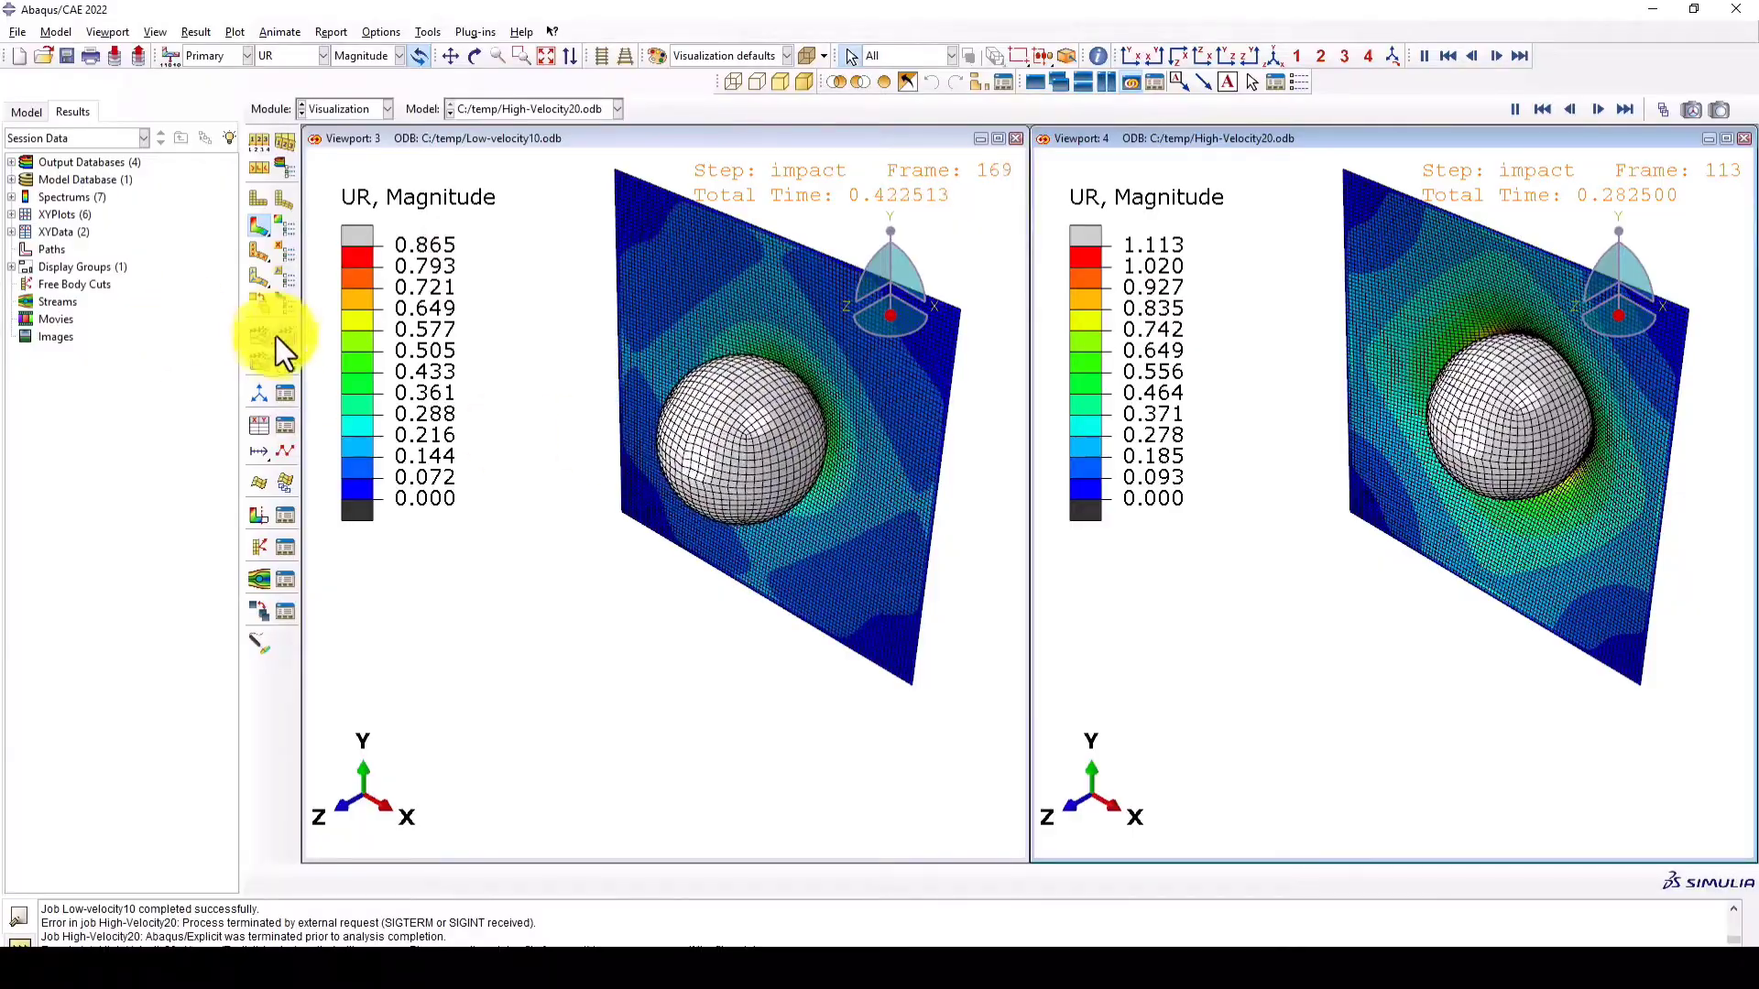
left_click(261, 226)
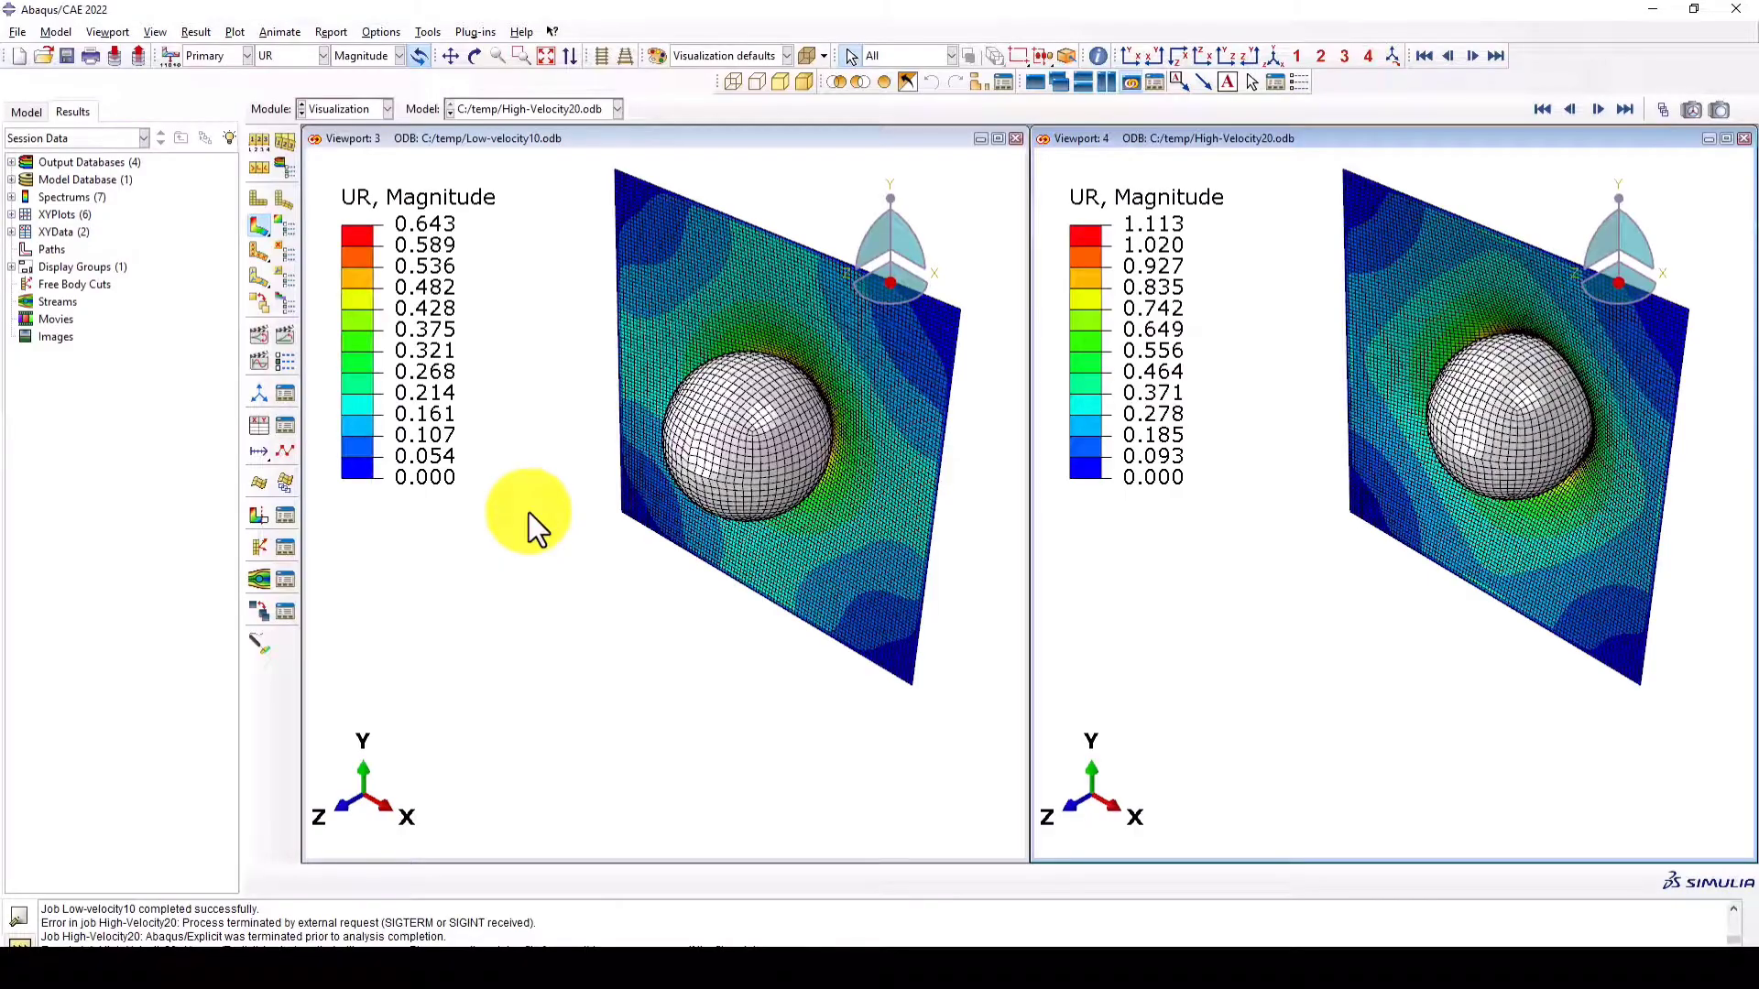
- Compare the two impact models by contouring the Mises stress (S), followed by the plastic strain (PE)
left_click(275, 57)
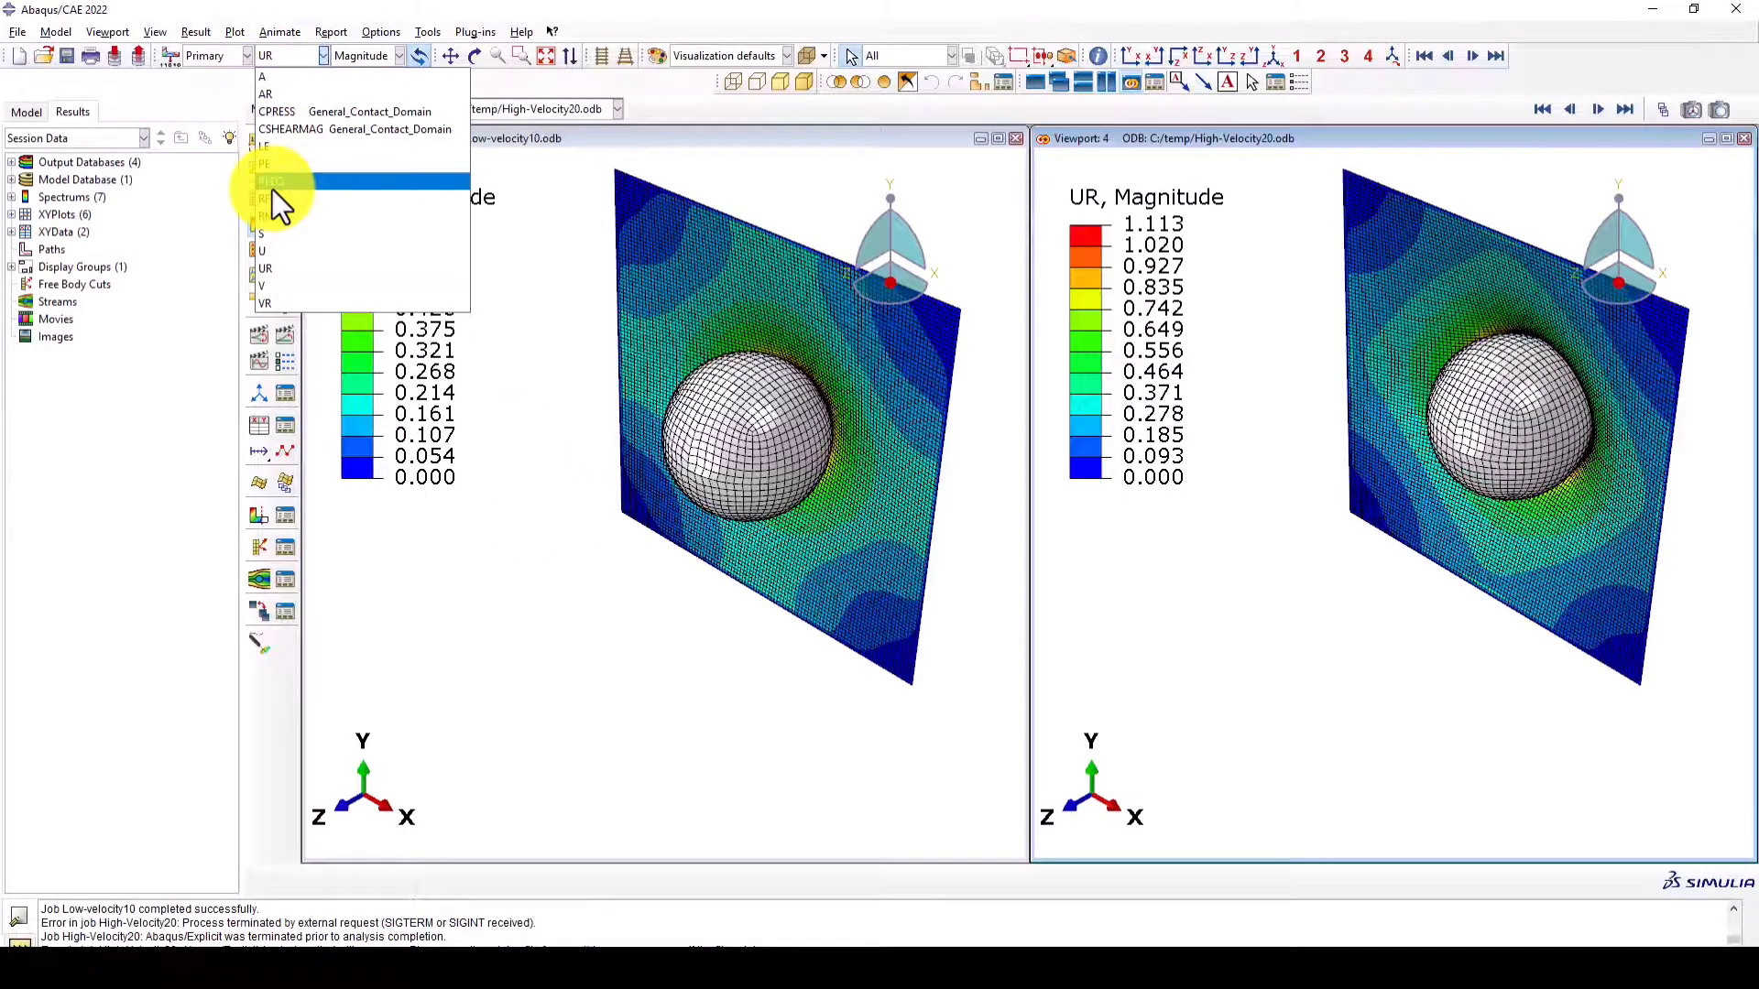
left_click(279, 233)
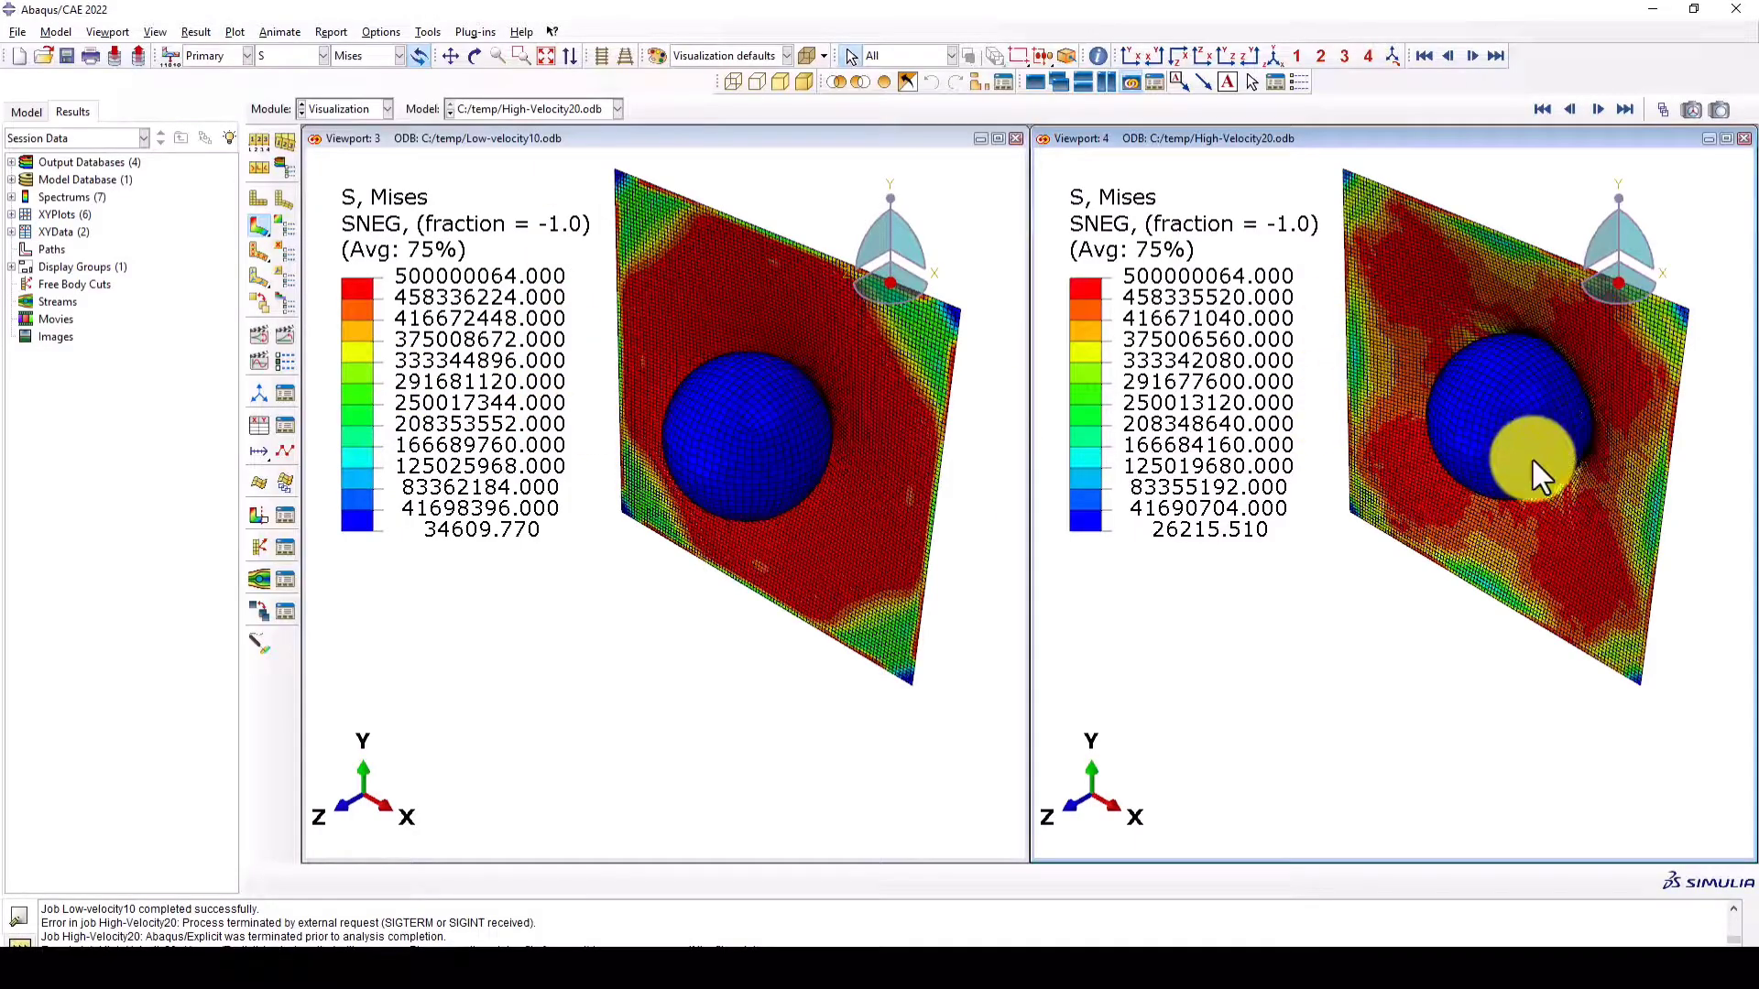
left_click(268, 57)
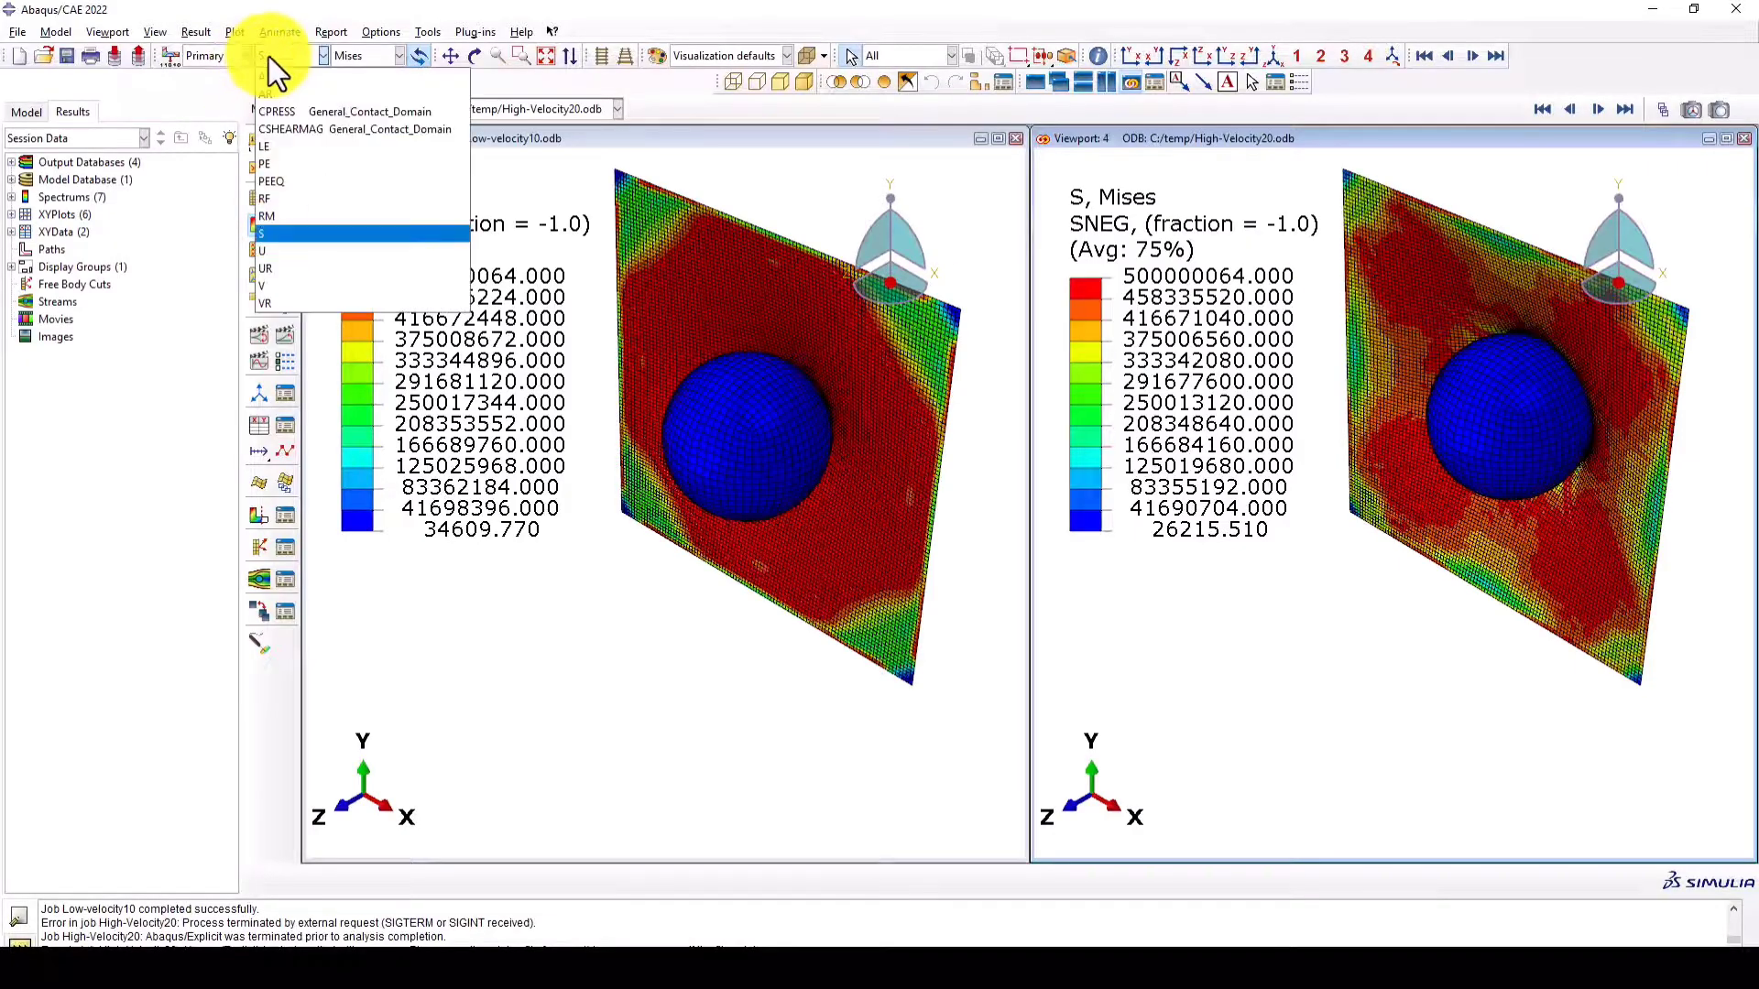
left_click(278, 162)
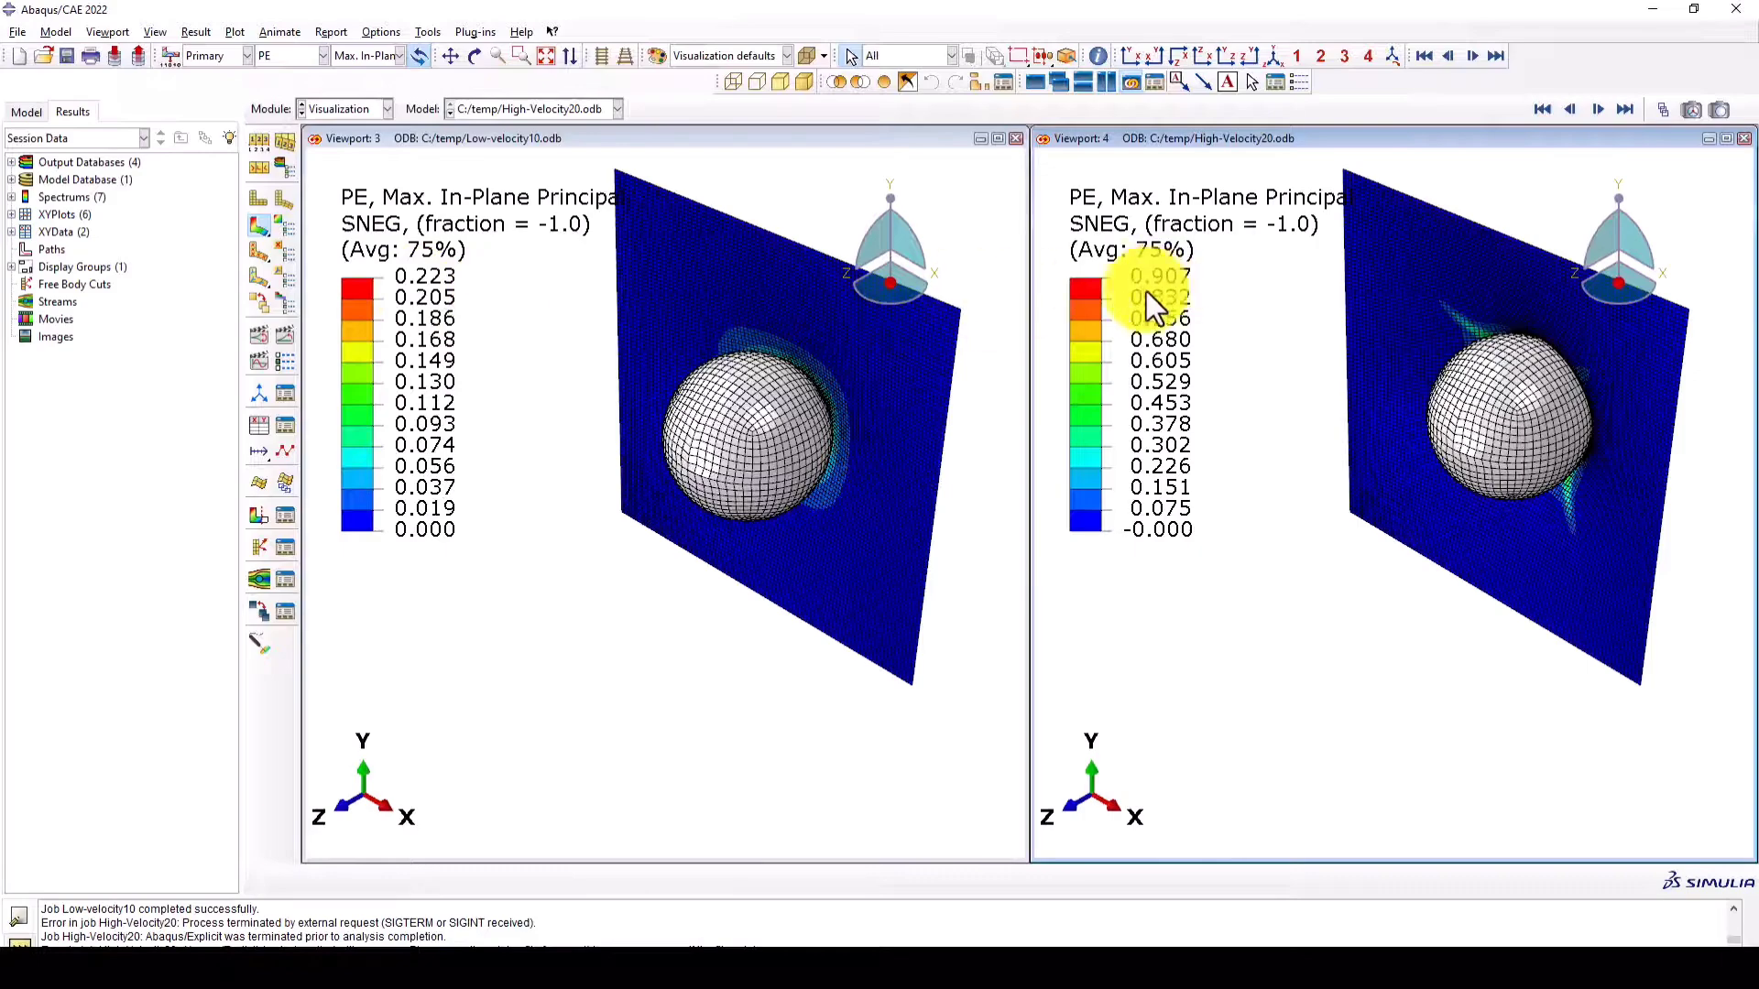
- Contour the acceleration magnitude (A) in both viewports to compare the low- and high-velocity impacts
left_click(272, 57)
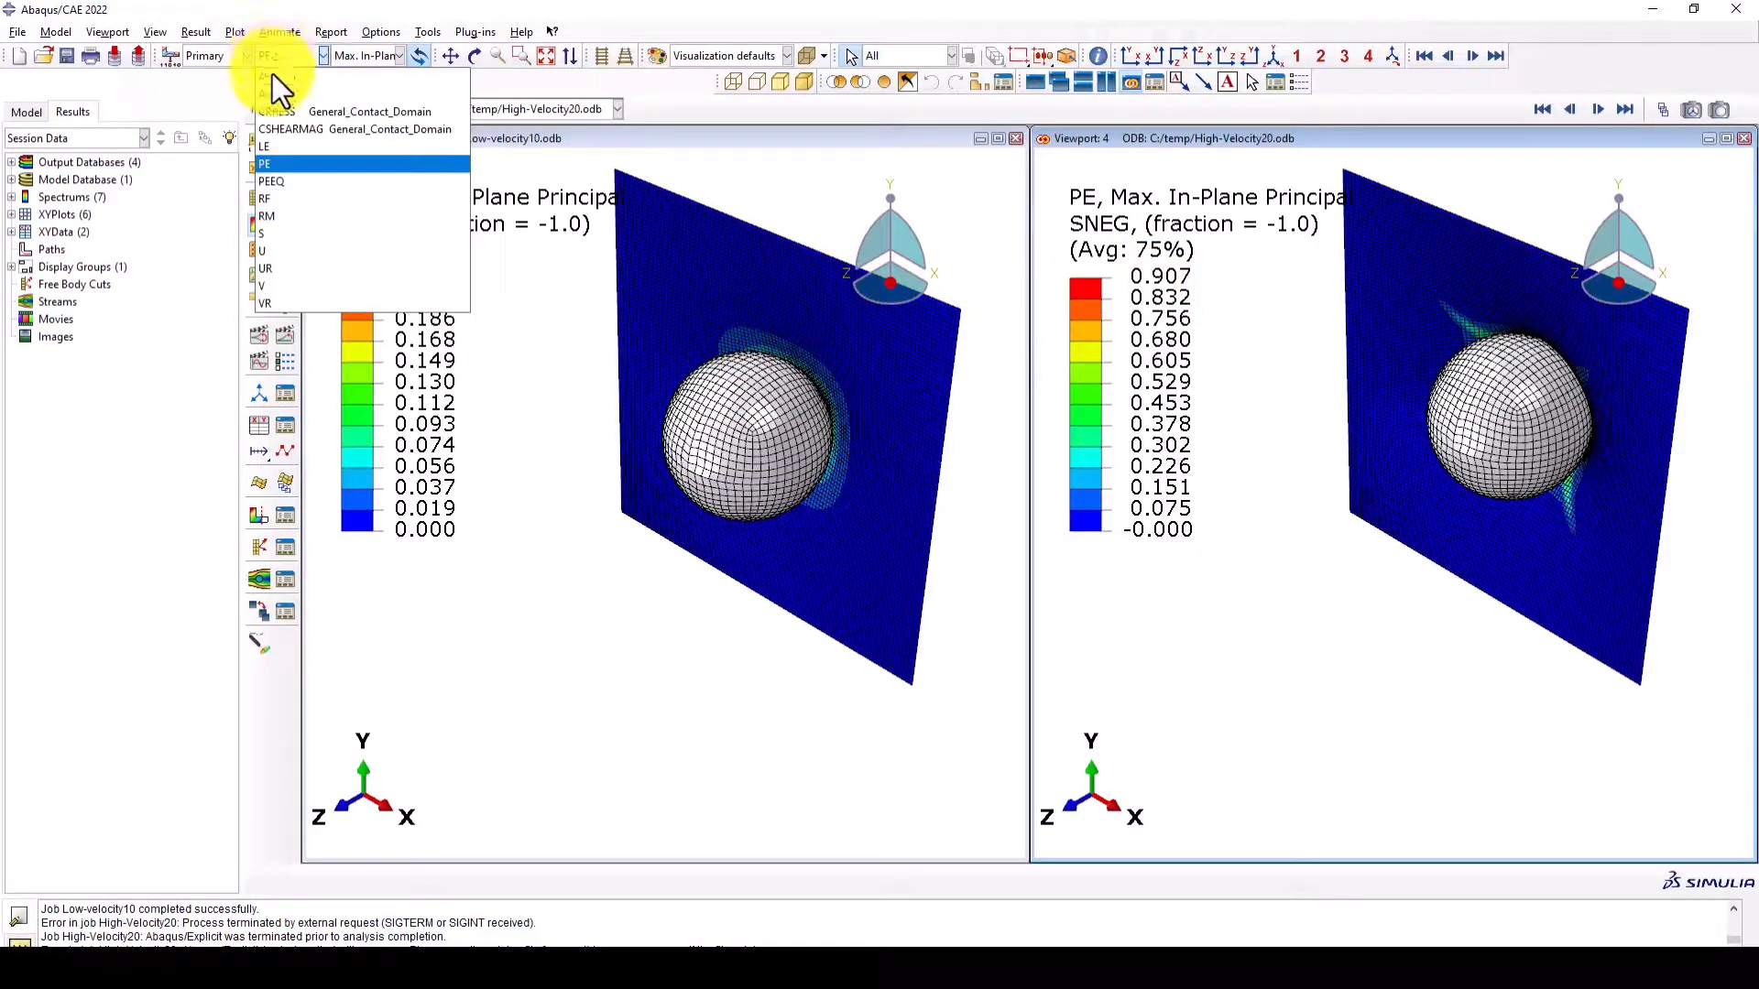
left_click(272, 75)
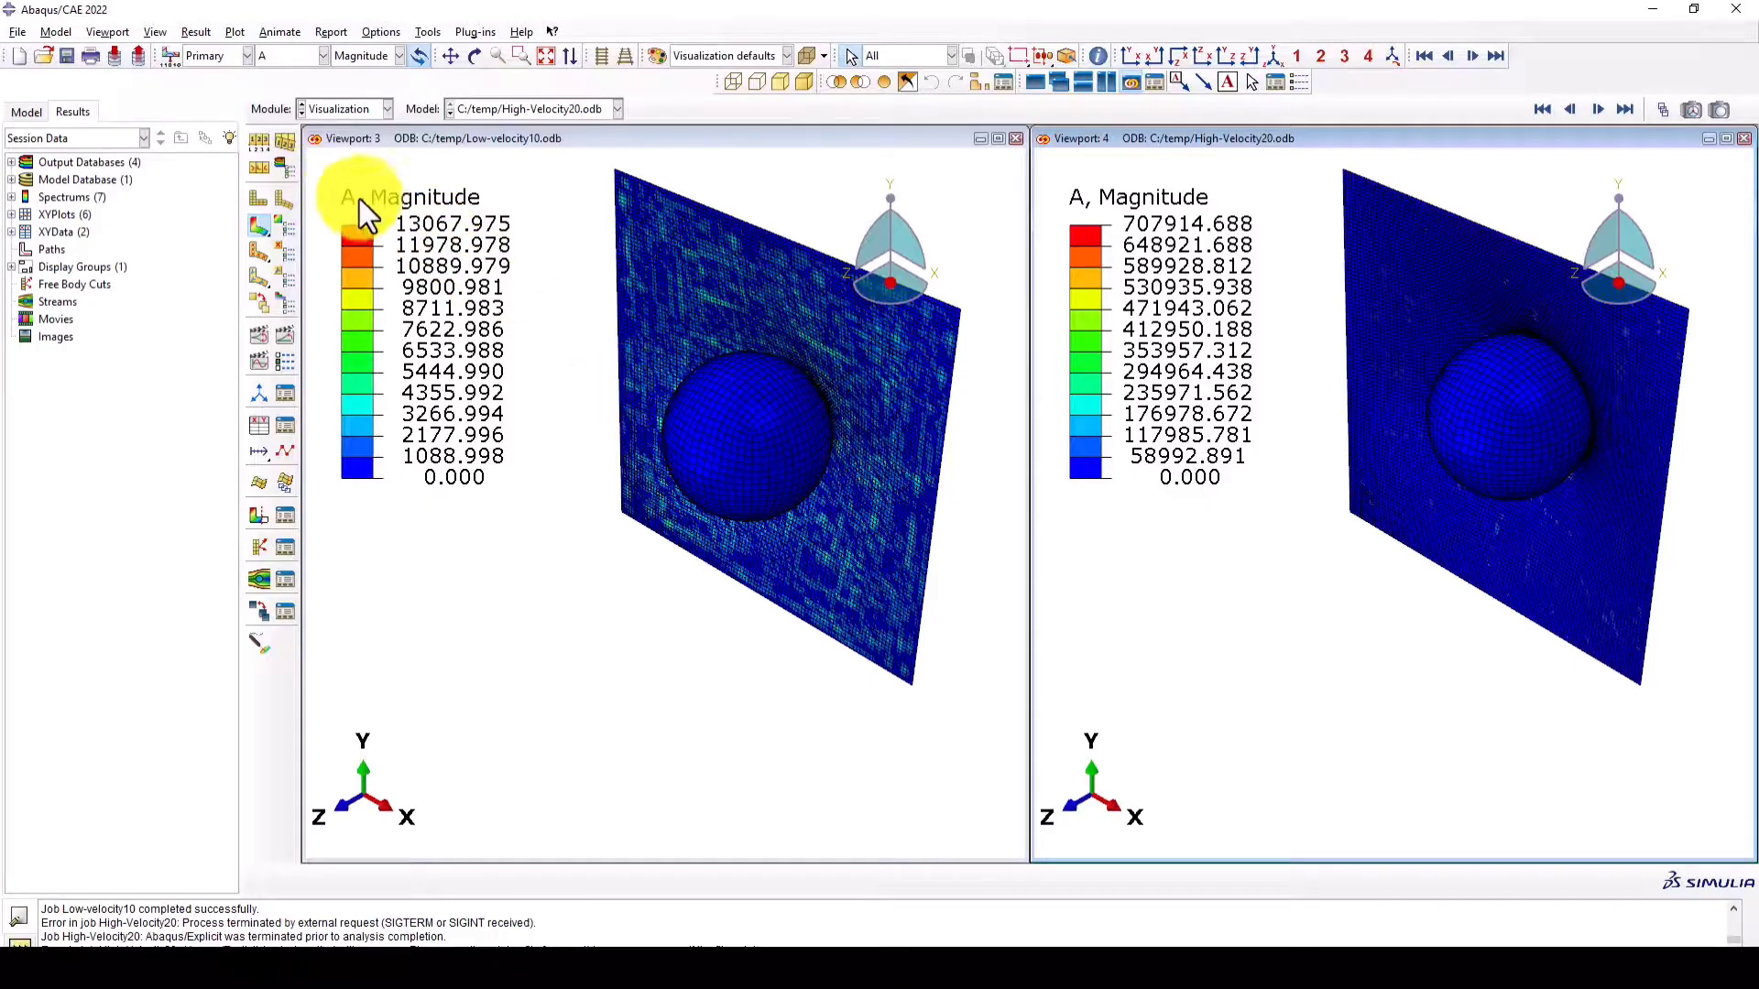
left_click(293, 57)
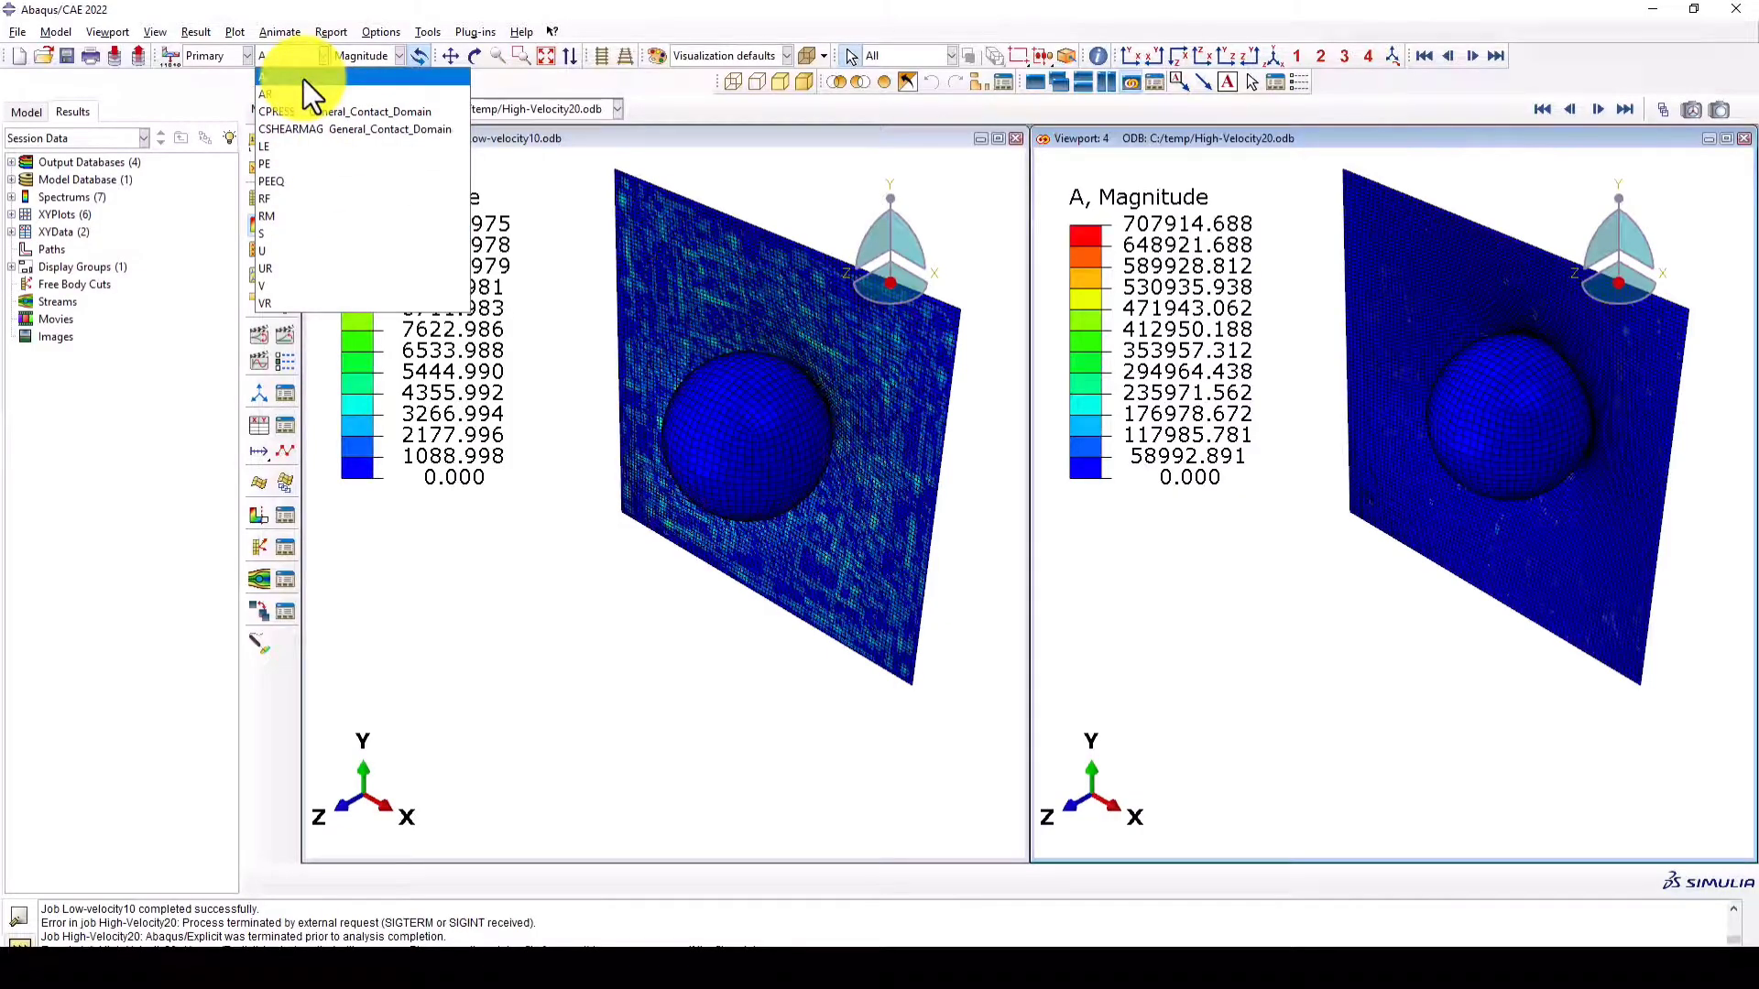
left_click(304, 79)
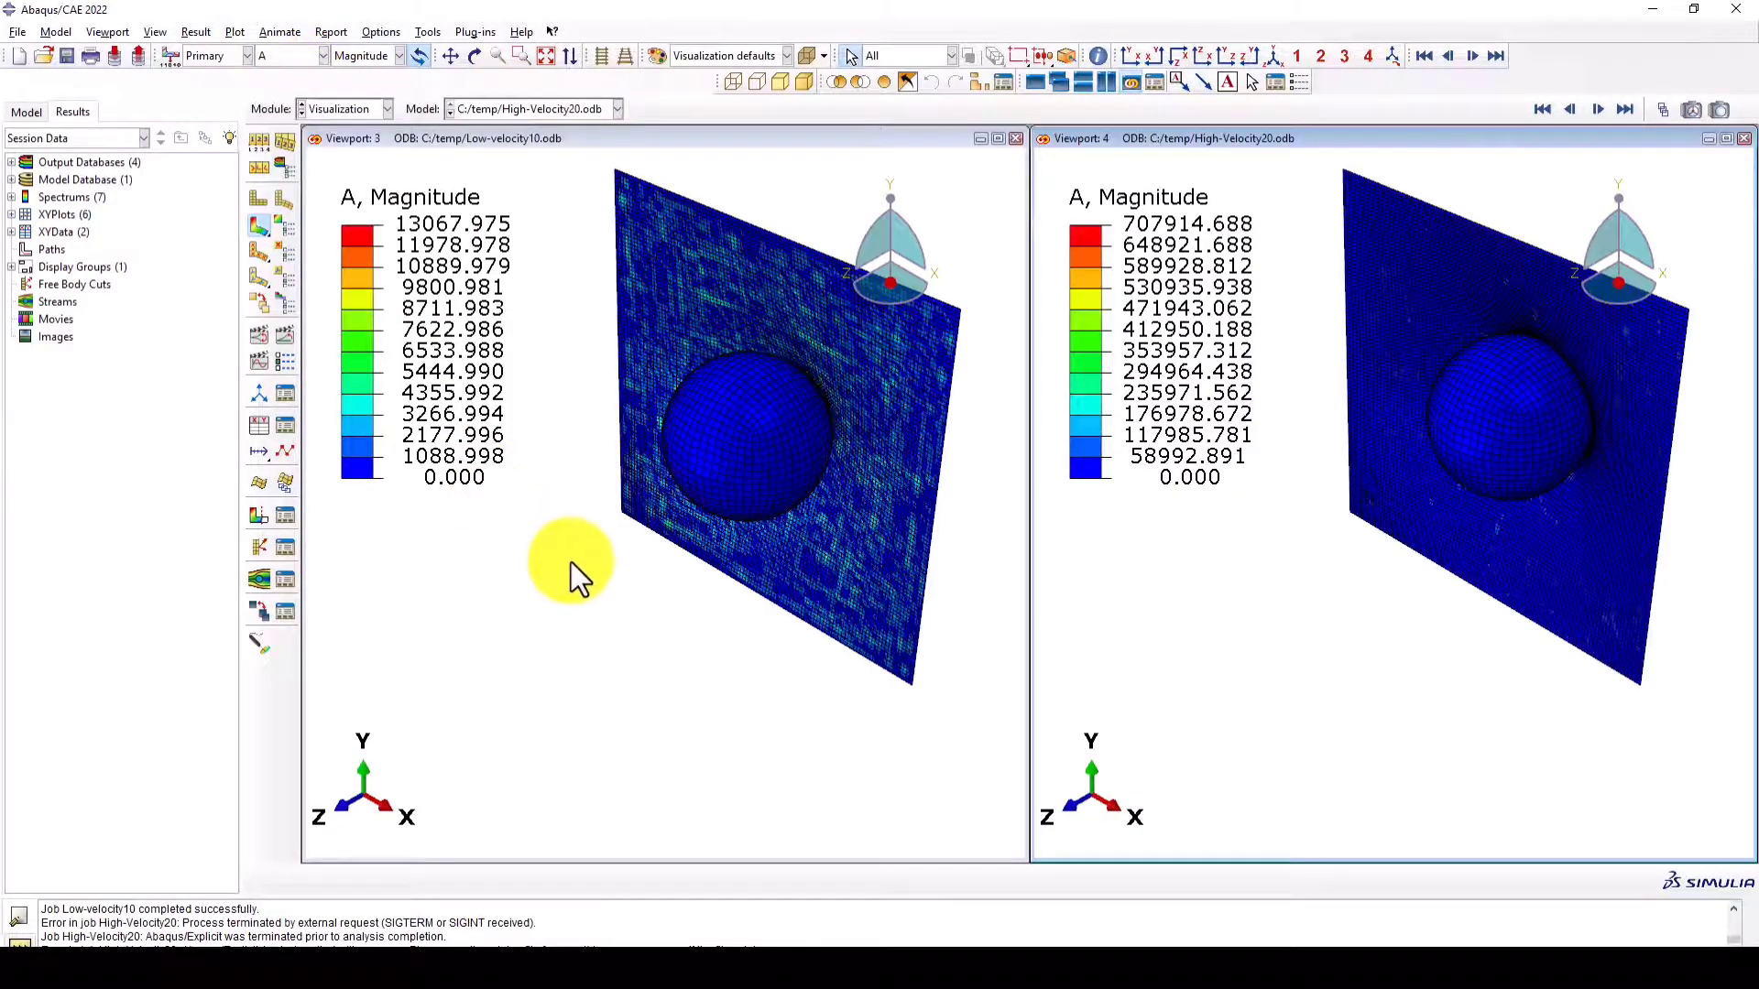